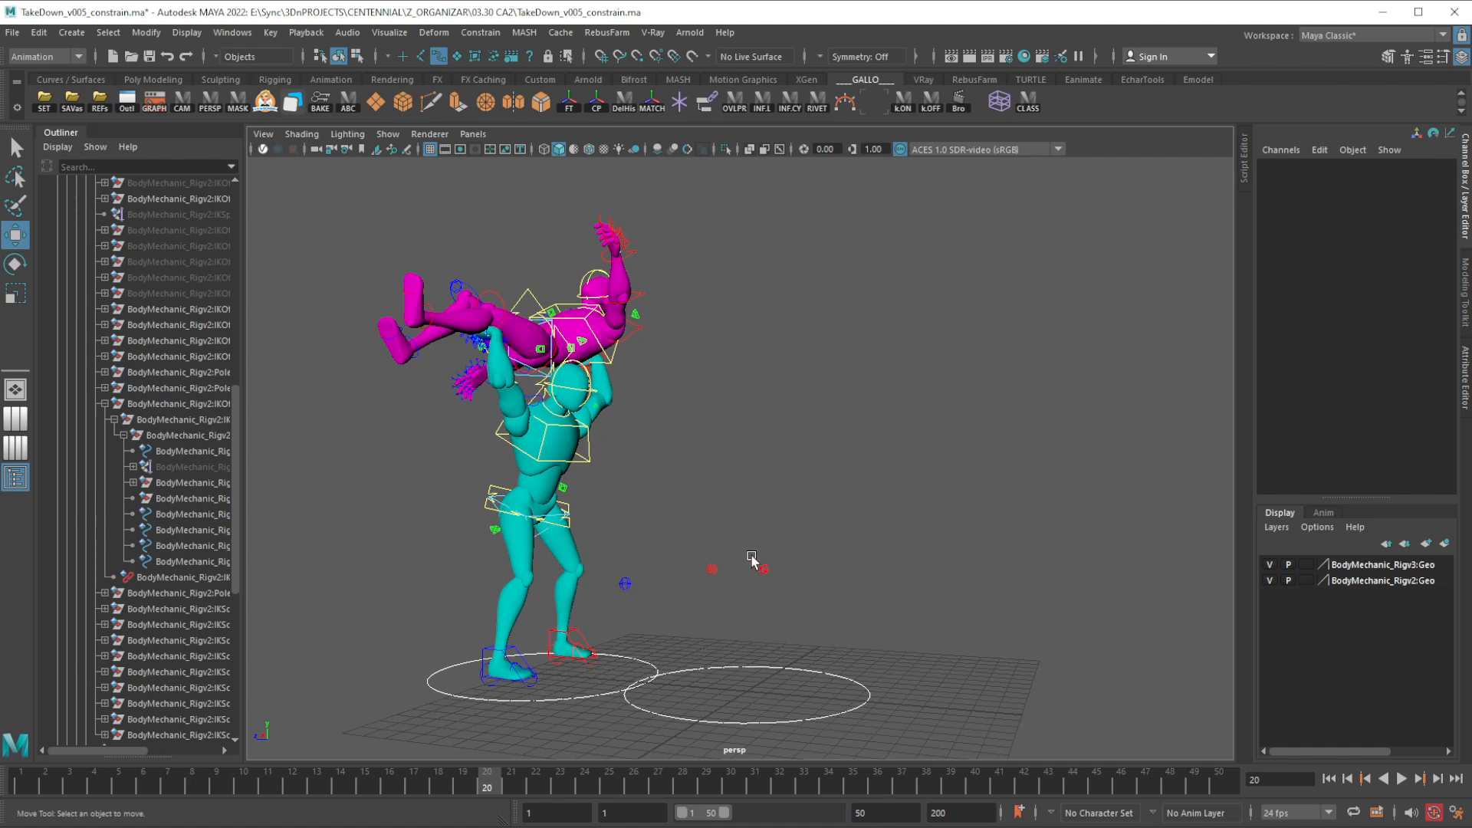
# - Inspect the lift pose of both characters at frame 20 from several angles
pyautogui.scroll(1, 725, 536)
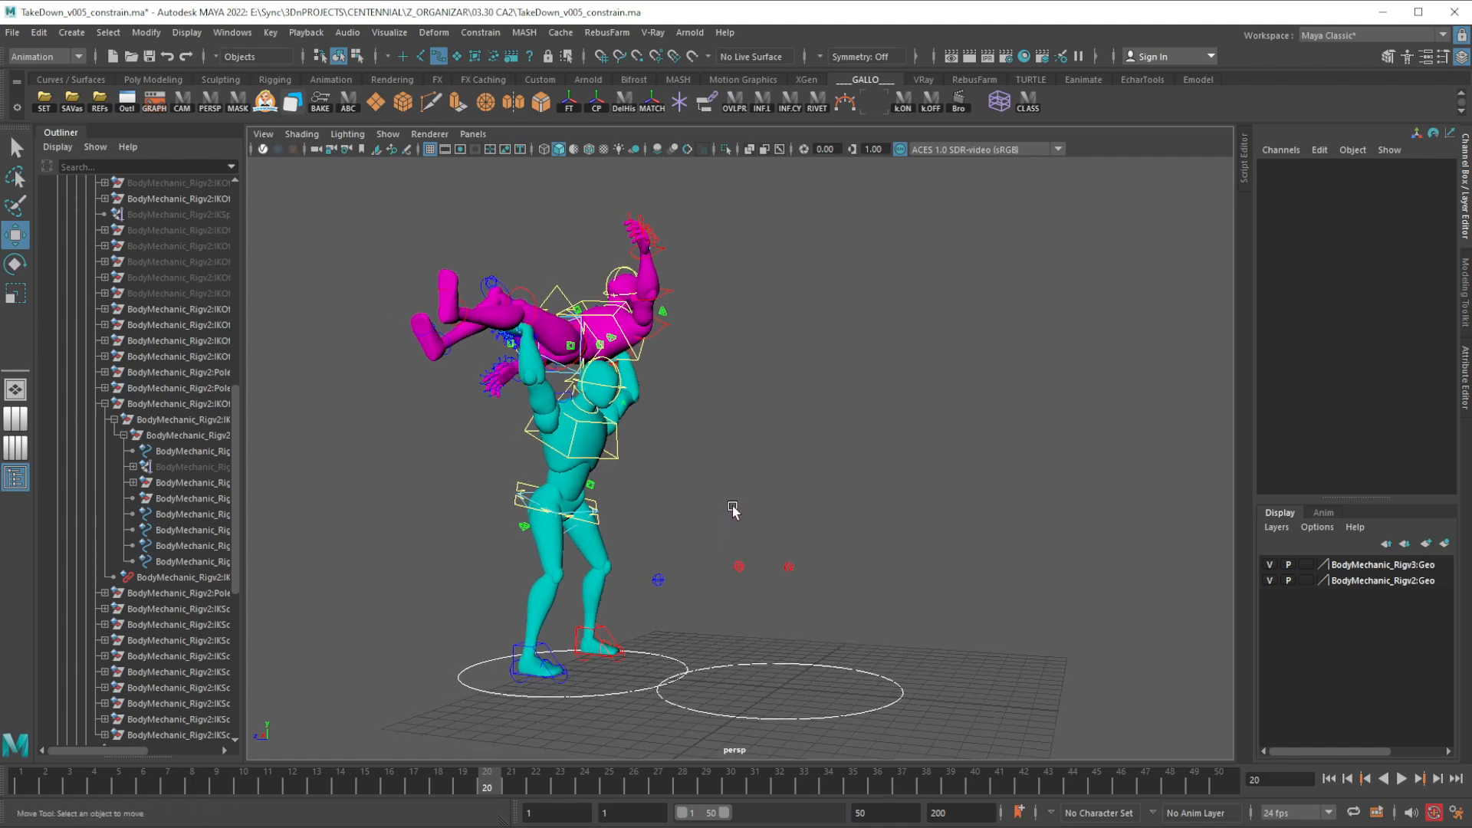
pyautogui.scroll(2, 731, 520)
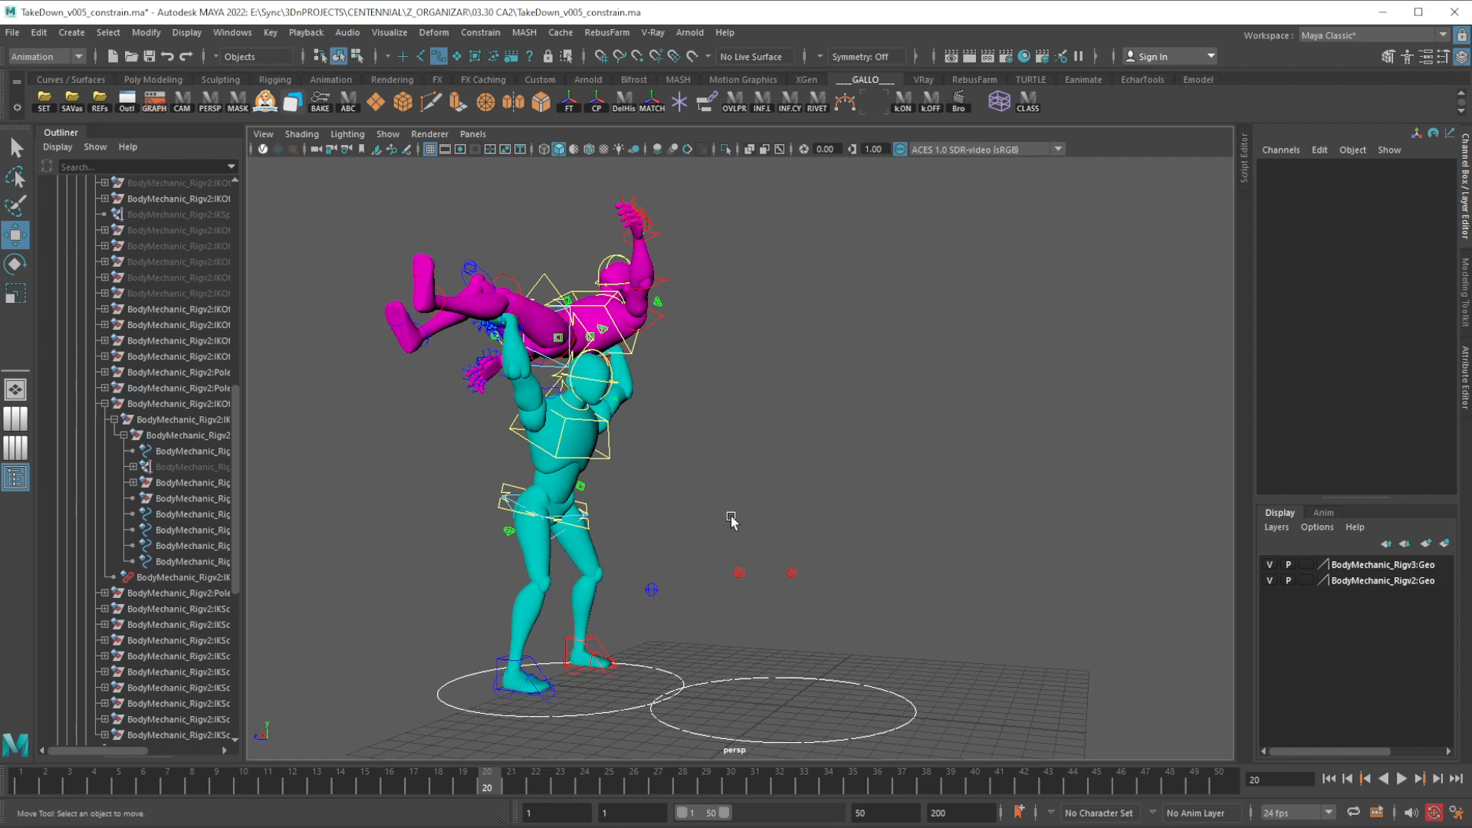
pyautogui.scroll(3, 734, 522)
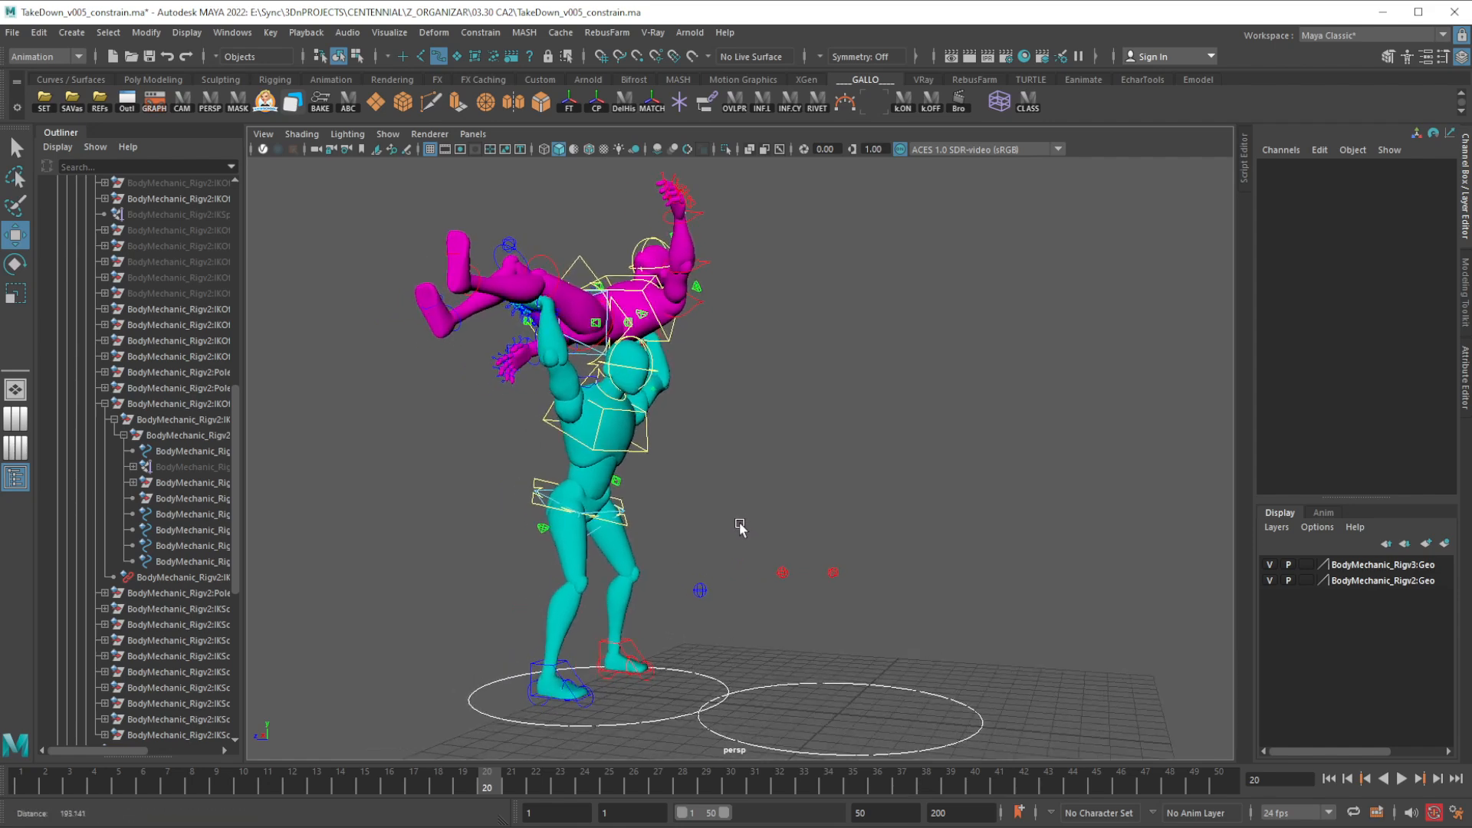
pyautogui.keyDown('alt'); pyautogui.moveTo(738, 533); pyautogui.dragTo(739, 536); pyautogui.keyUp('alt')
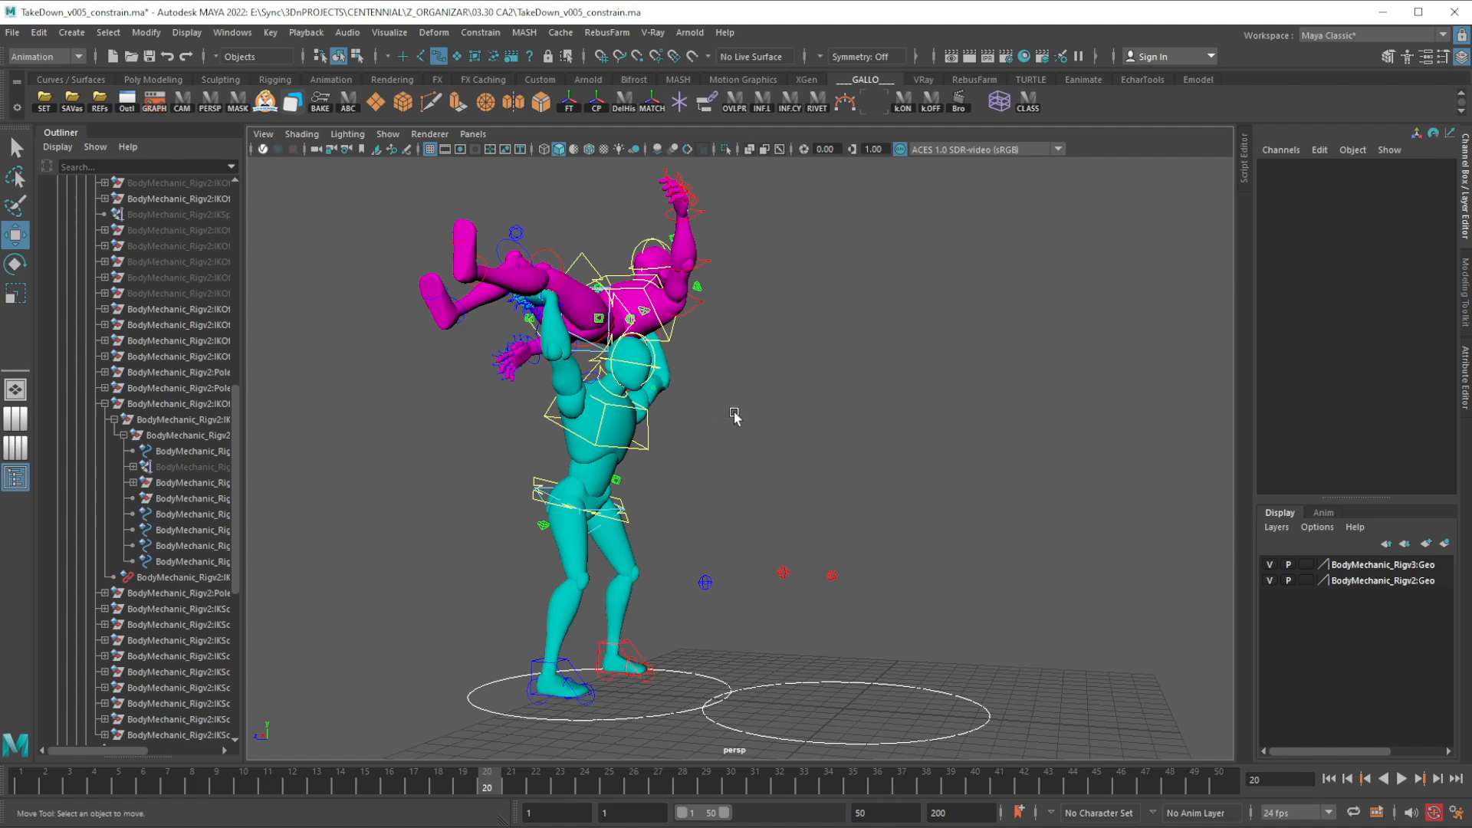
pyautogui.keyDown('alt'); pyautogui.moveTo(736, 414); pyautogui.dragTo(726, 439); pyautogui.keyUp('alt')
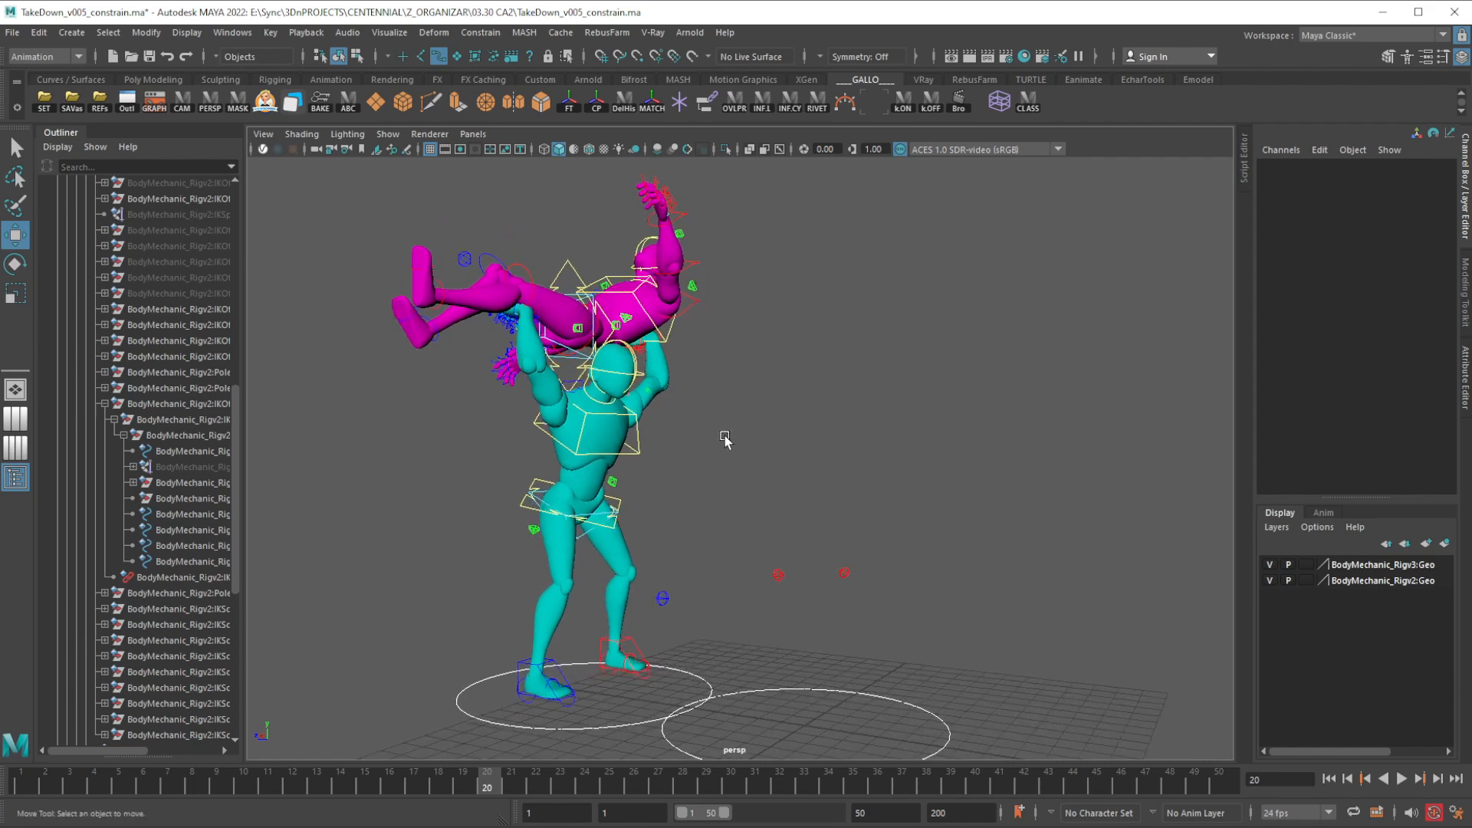
pyautogui.keyDown('alt'); pyautogui.moveTo(724, 438); pyautogui.dragTo(728, 435, button='middle'); pyautogui.keyUp('alt')
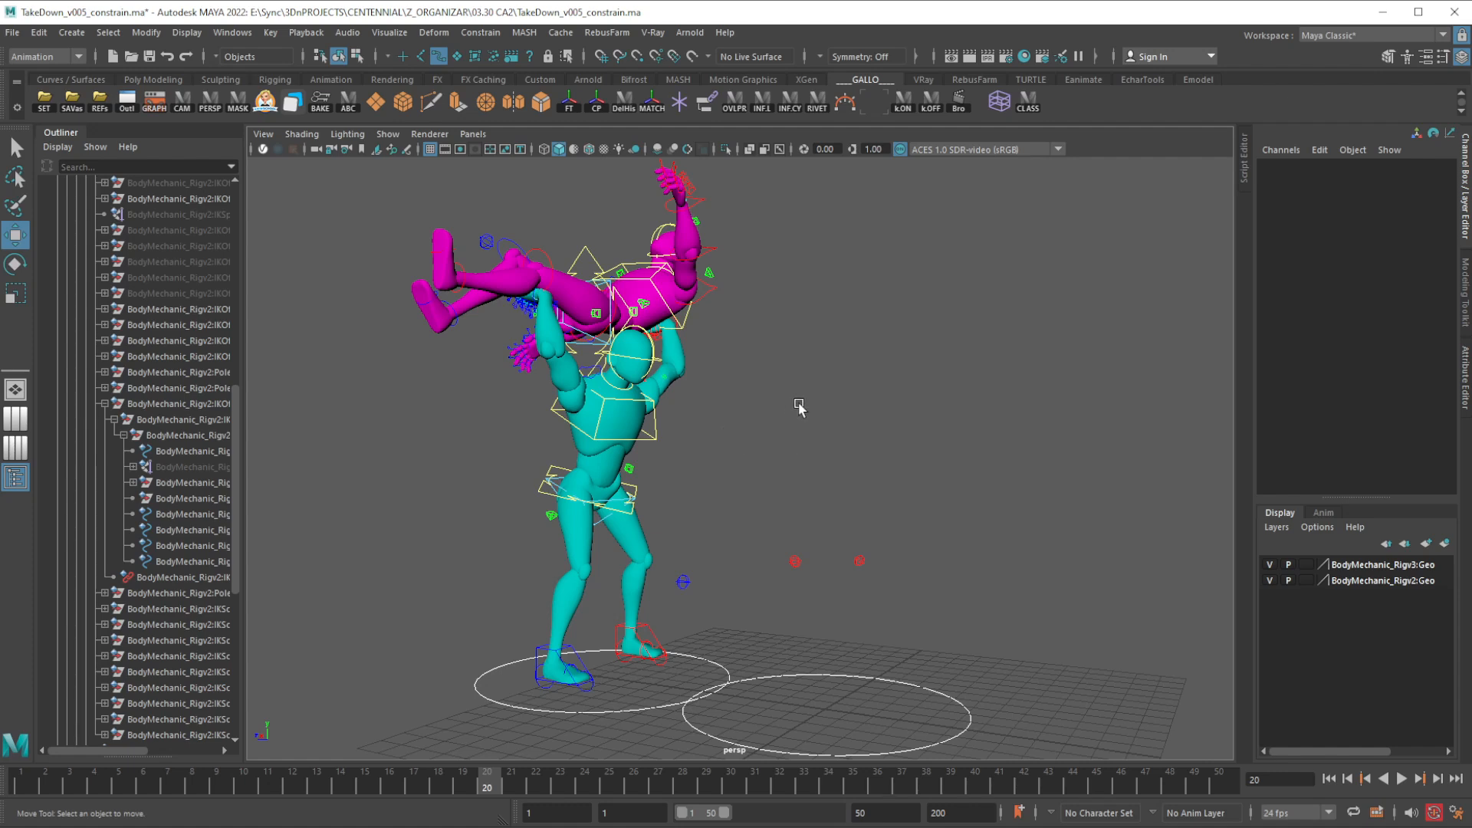
pyautogui.keyDown('alt'); pyautogui.moveTo(798, 406); pyautogui.dragTo(826, 439); pyautogui.keyUp('alt')
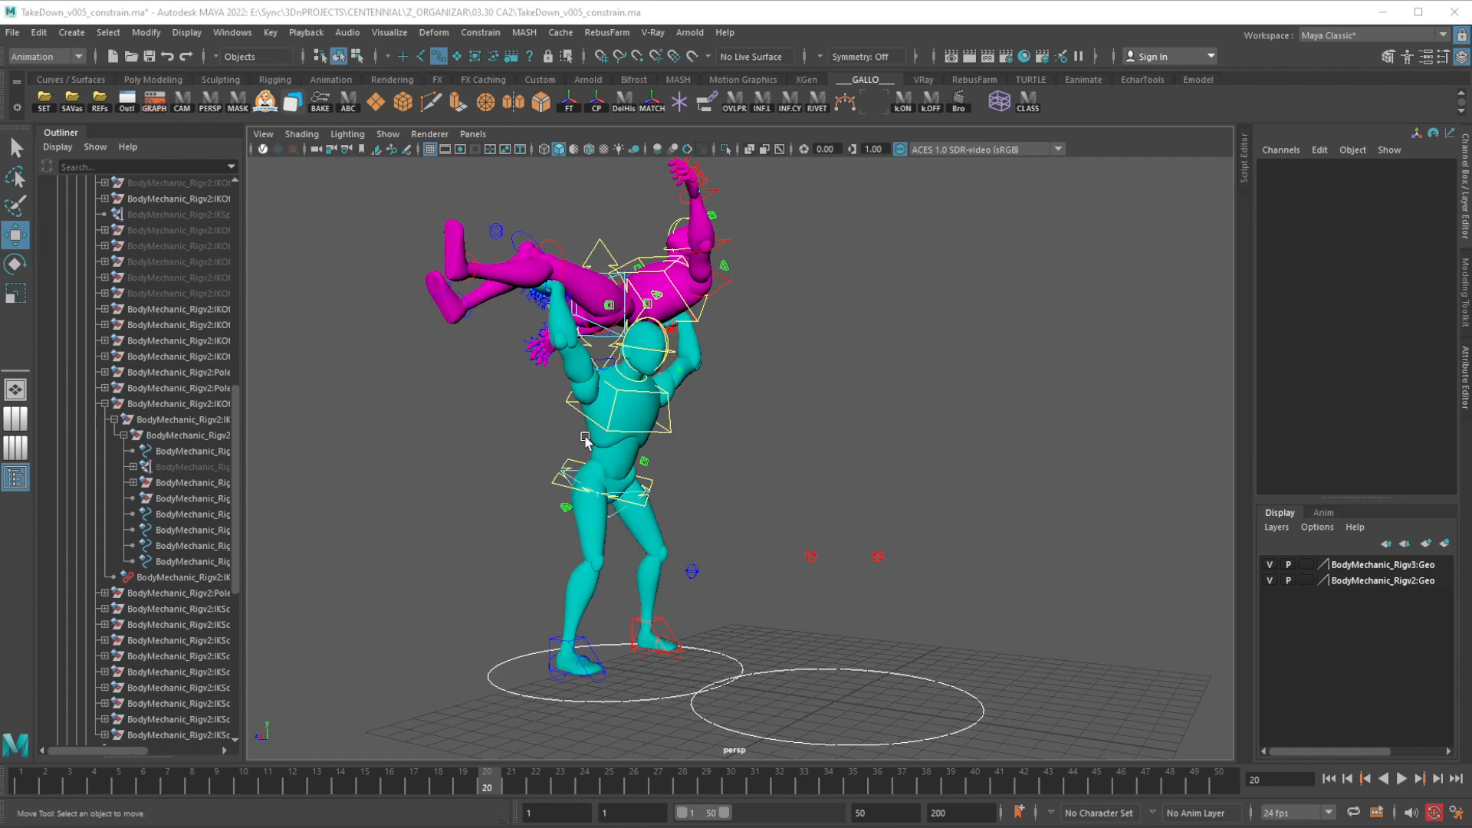
# - Select the lifter's root control, hide the rig controls and scrub the animation from frame 1 to frame 20
pyautogui.click(573, 462)
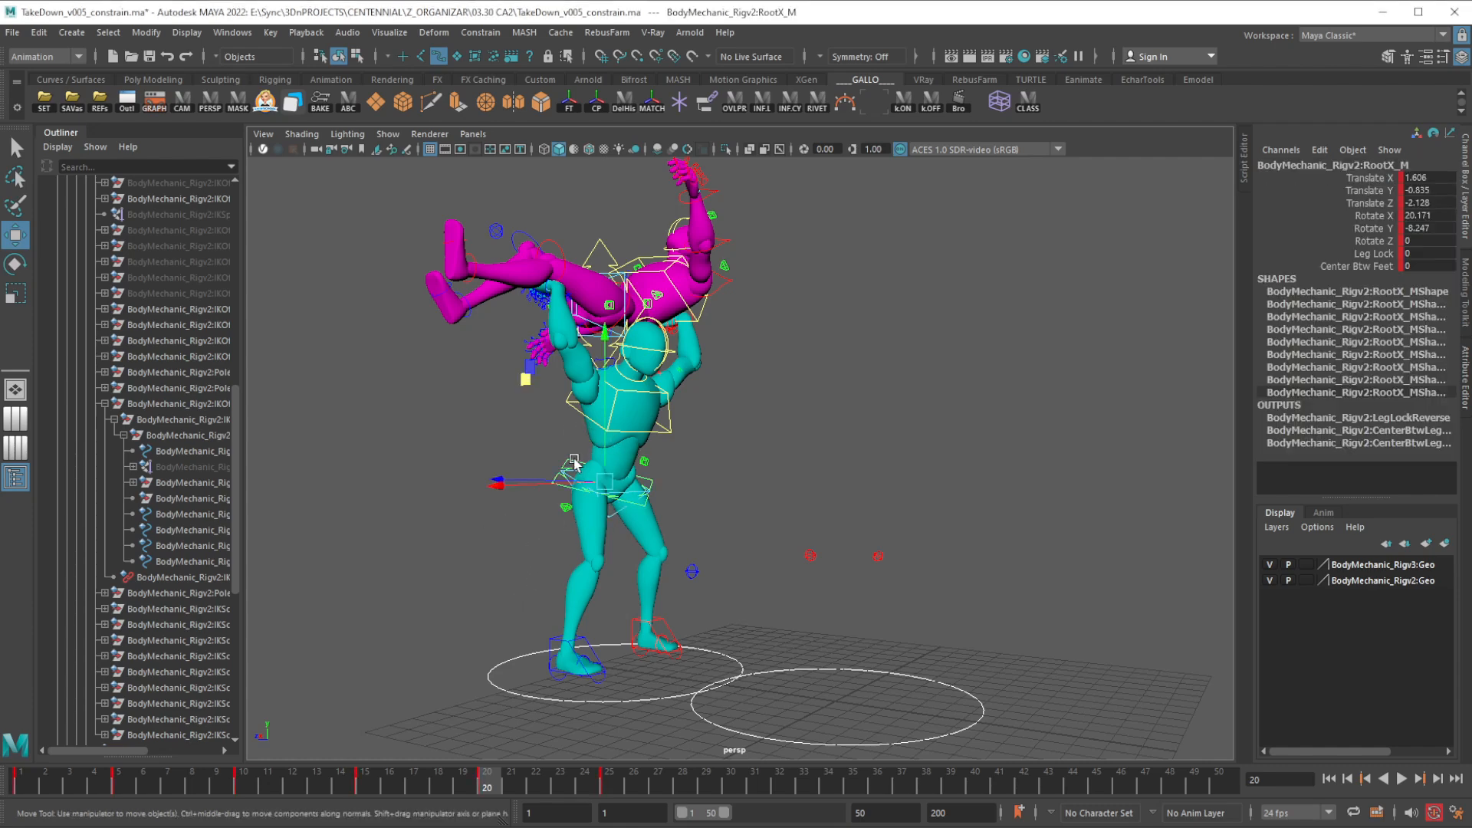
pyautogui.click(19, 786)
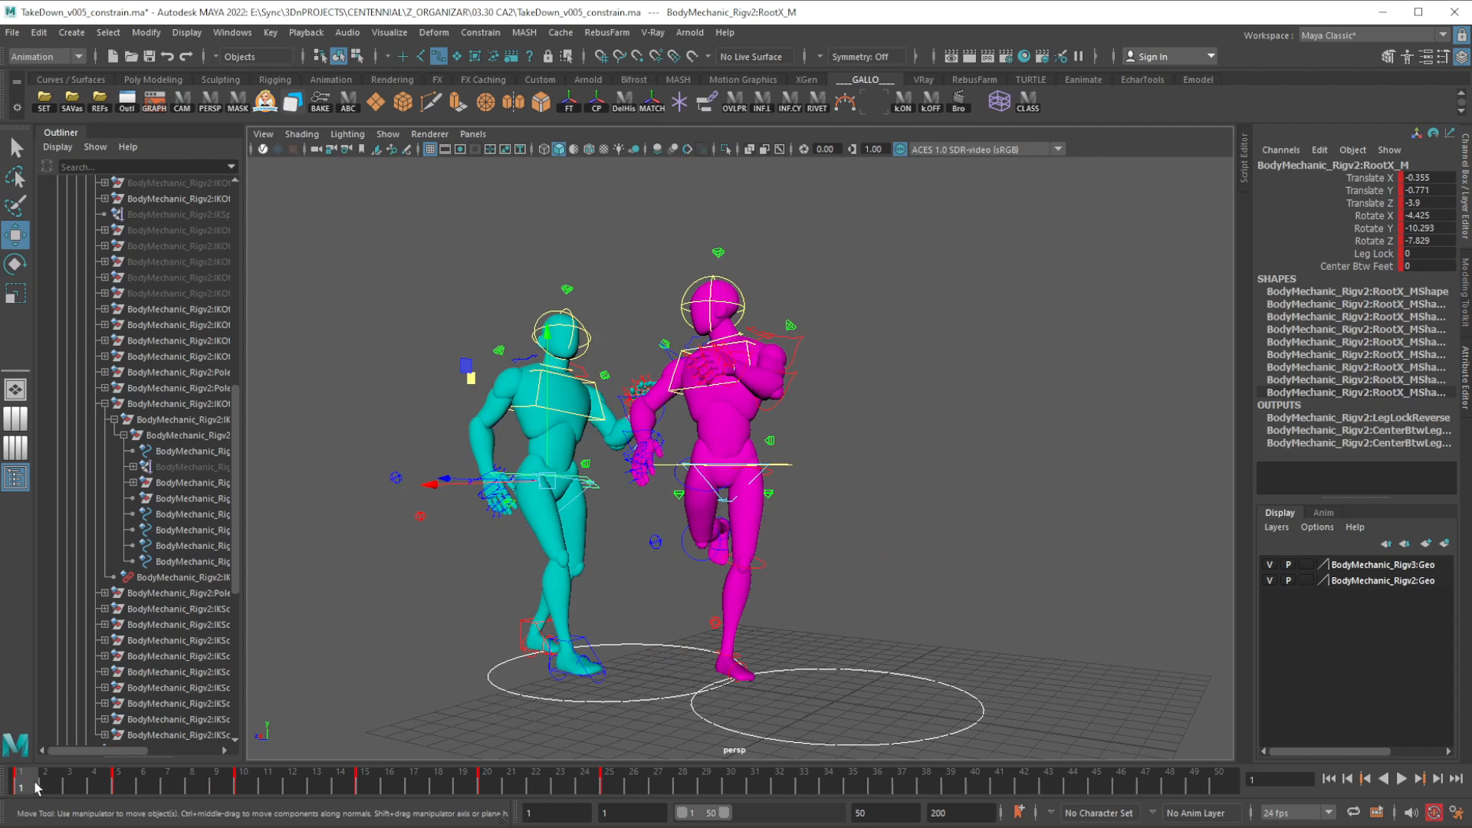
pyautogui.scroll(-3, 517, 601)
pyautogui.keyDown('alt'); pyautogui.moveTo(516, 599); pyautogui.dragTo(524, 633); pyautogui.keyUp('alt')
pyautogui.hotkey('alt', '1')
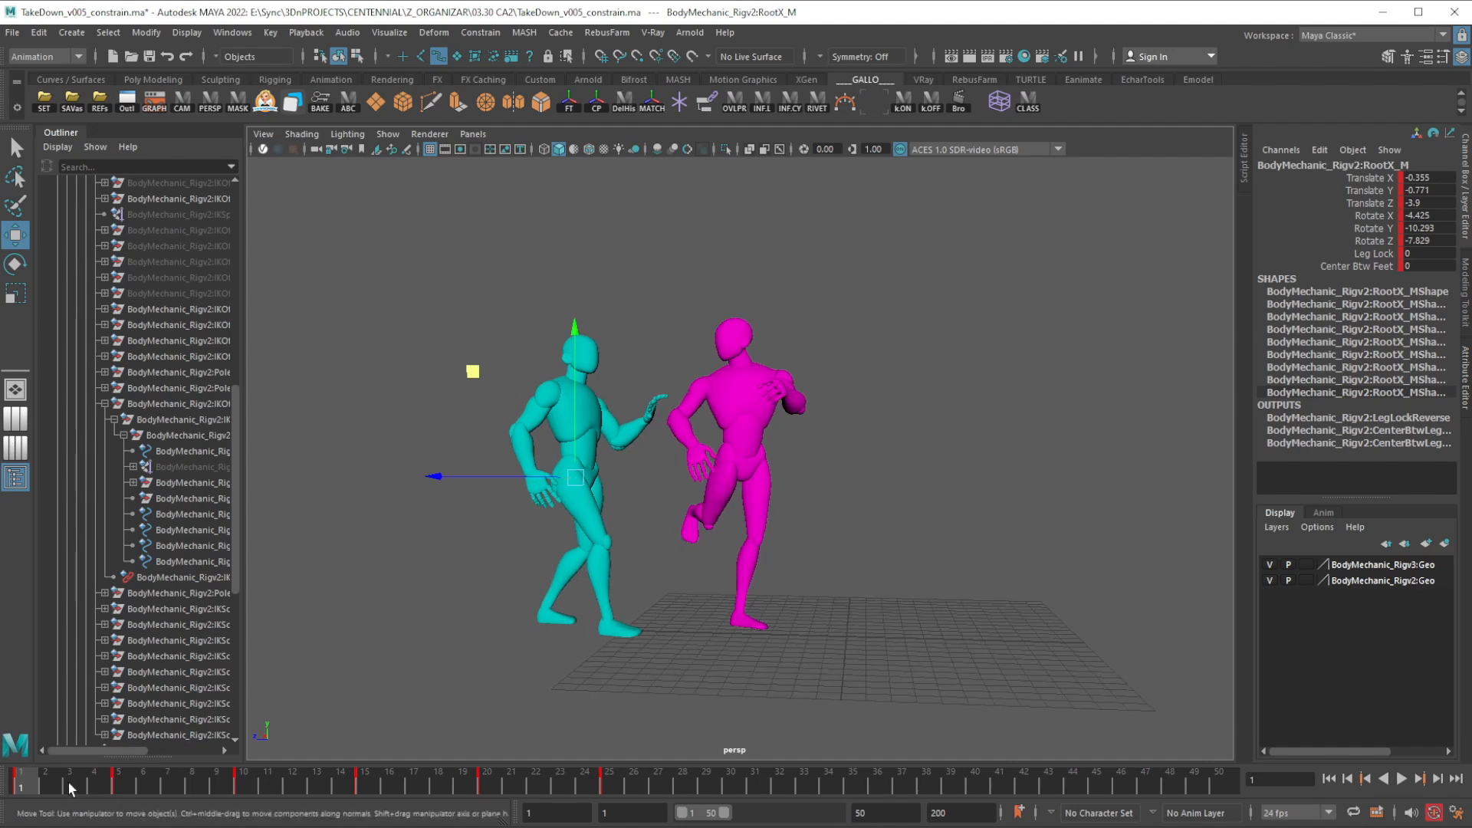
pyautogui.moveTo(36, 781); pyautogui.dragTo(491, 785)
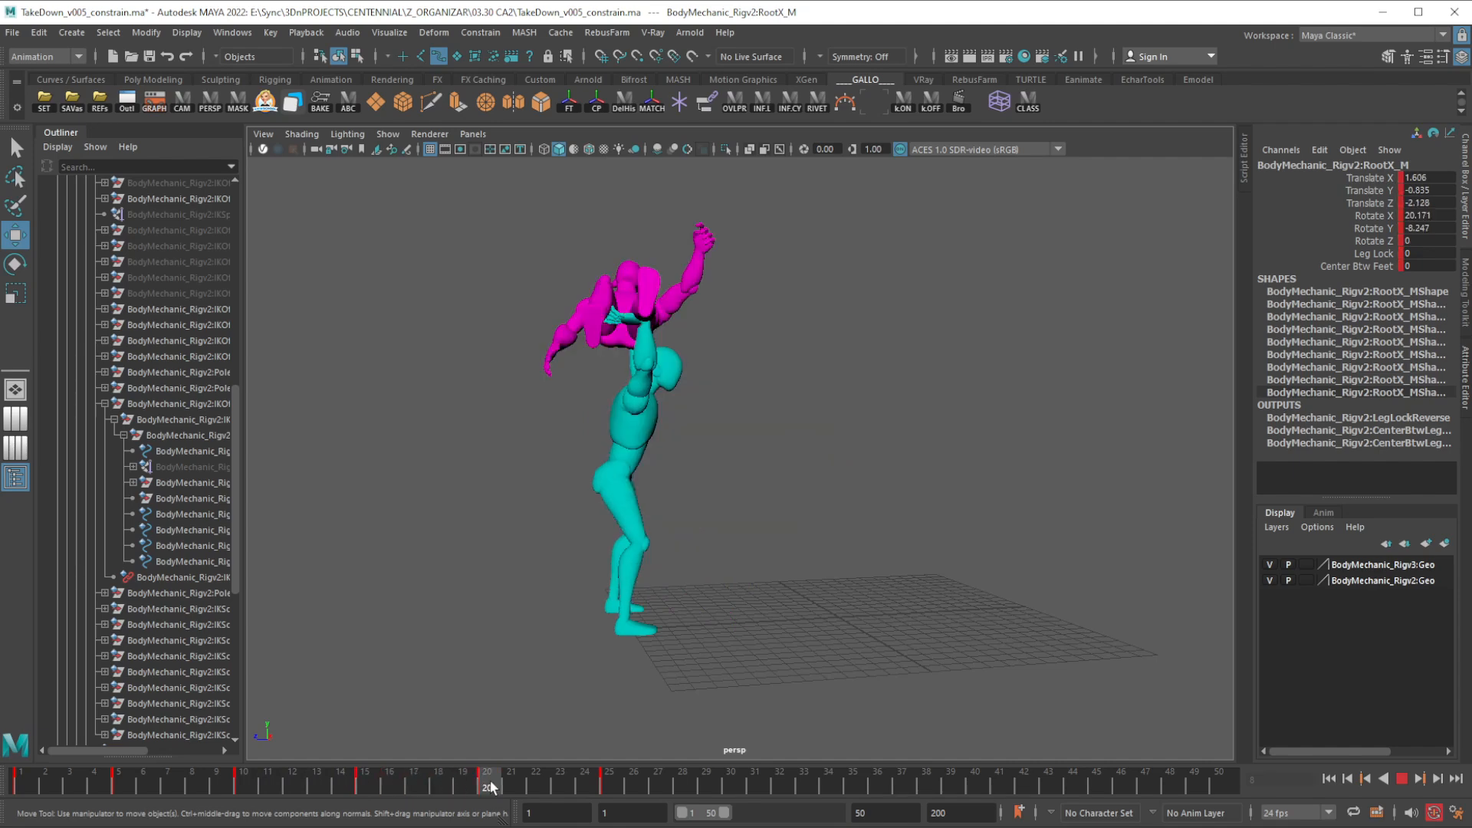
# - Review the takedown around frame 25 from different angles with the rig controls shown again
pyautogui.keyDown('alt'); pyautogui.moveTo(662, 639); pyautogui.dragTo(536, 652); pyautogui.keyUp('alt')
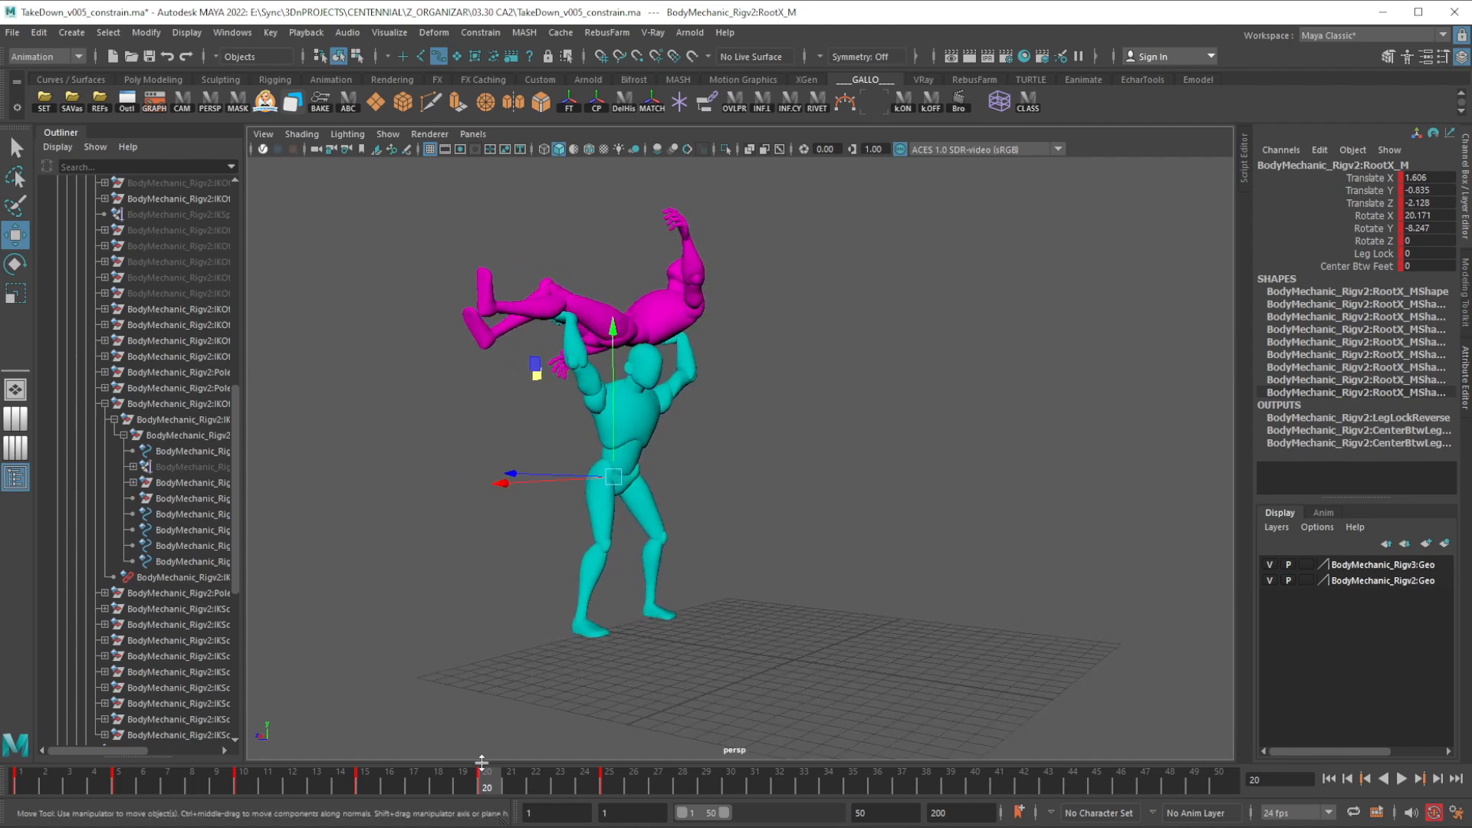
pyautogui.moveTo(497, 788); pyautogui.dragTo(605, 788)
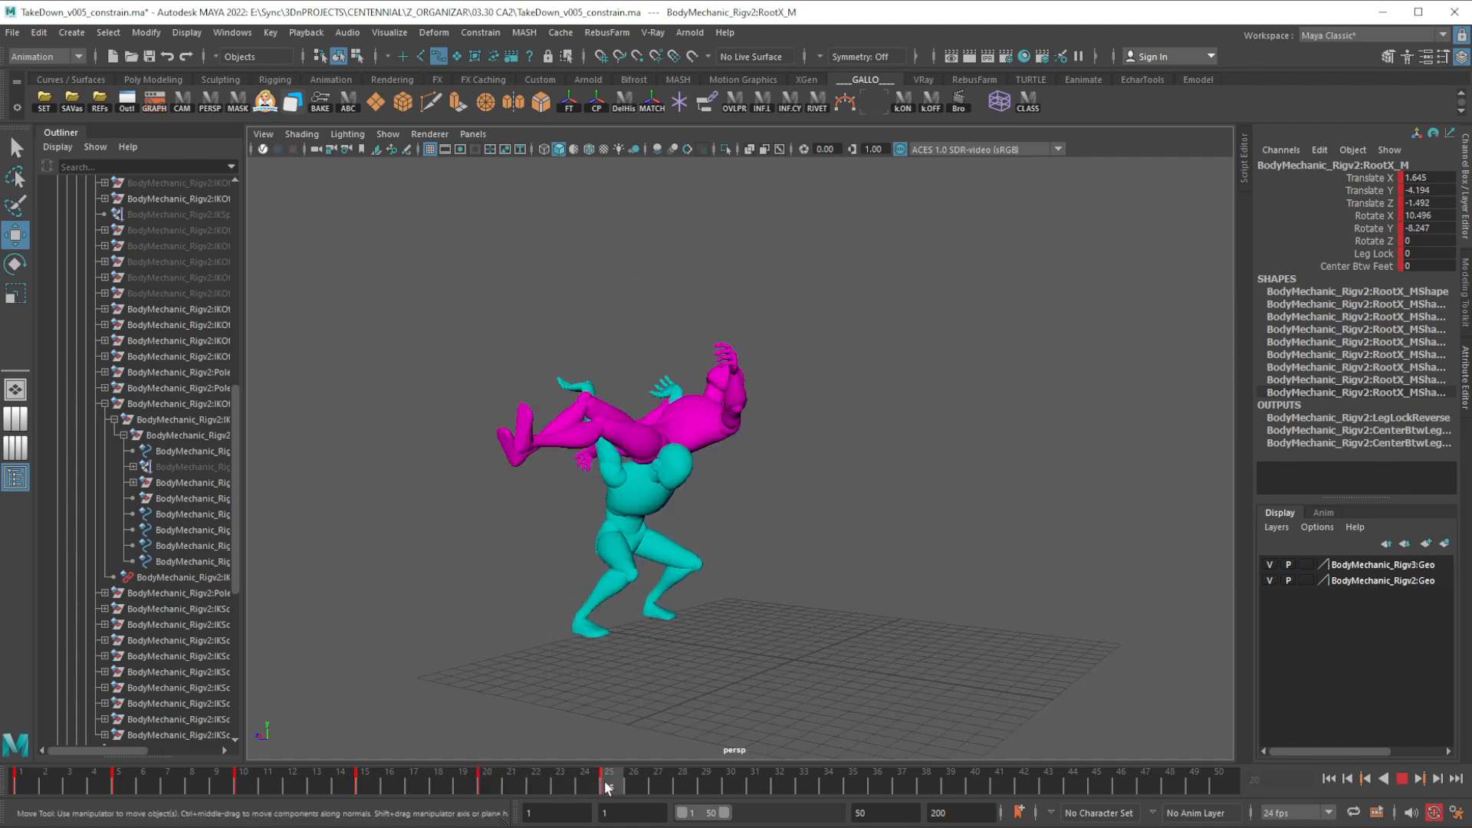
pyautogui.keyDown('alt'); pyautogui.moveTo(629, 523); pyautogui.dragTo(552, 540); pyautogui.keyUp('alt')
pyautogui.keyDown('alt'); pyautogui.moveTo(541, 546); pyautogui.dragTo(590, 557, button='right'); pyautogui.keyUp('alt')
pyautogui.keyDown('alt'); pyautogui.moveTo(584, 553); pyautogui.dragTo(793, 505, button='middle'); pyautogui.keyUp('alt')
pyautogui.hotkey('alt', '1')
pyautogui.keyDown('alt'); pyautogui.moveTo(512, 232); pyautogui.dragTo(466, 334); pyautogui.keyUp('alt')
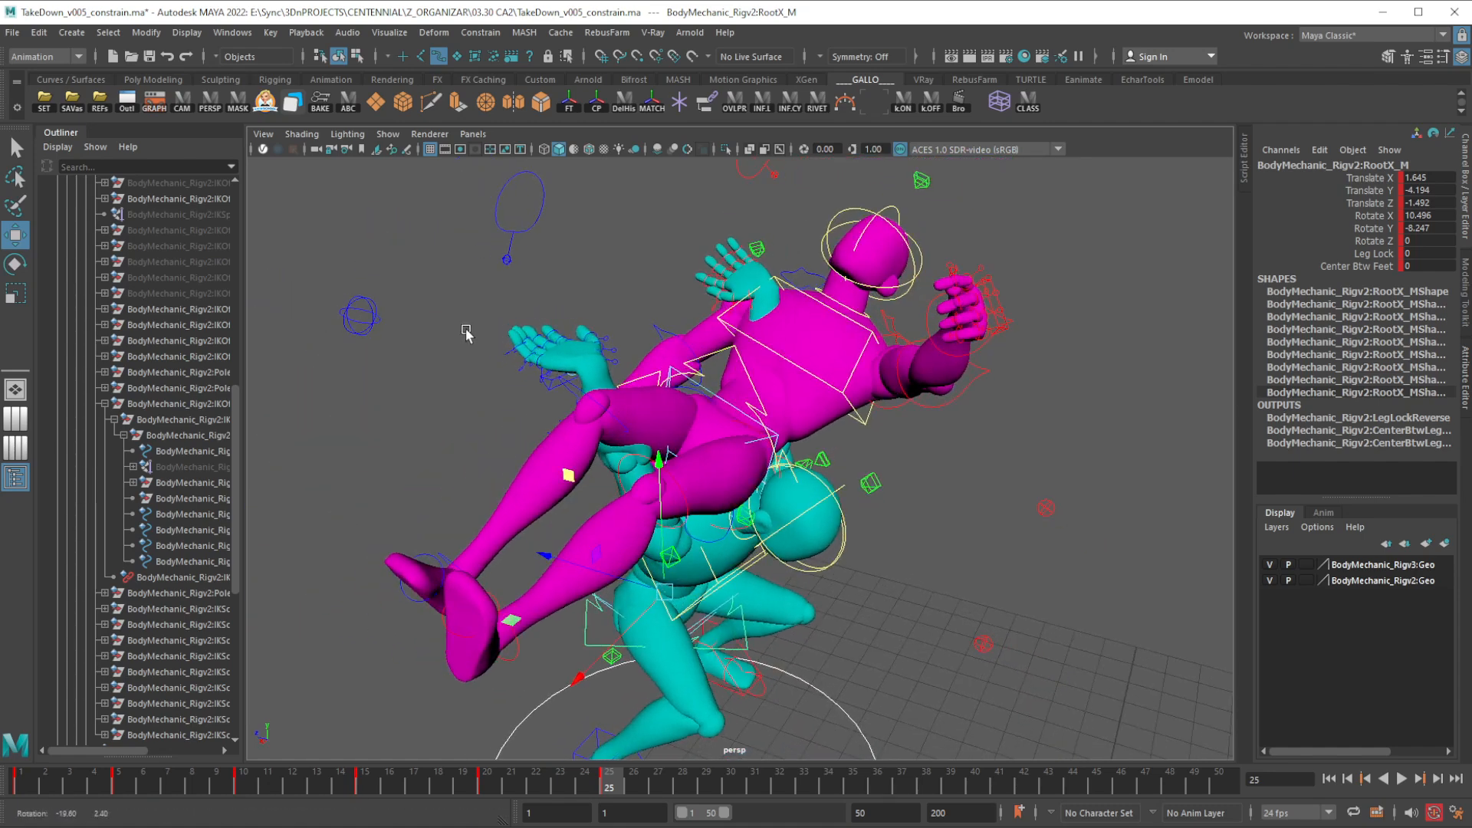
# - Select the lifter's right arm IK control and move it down toward the opponent's torso at frame 25
pyautogui.click(532, 230)
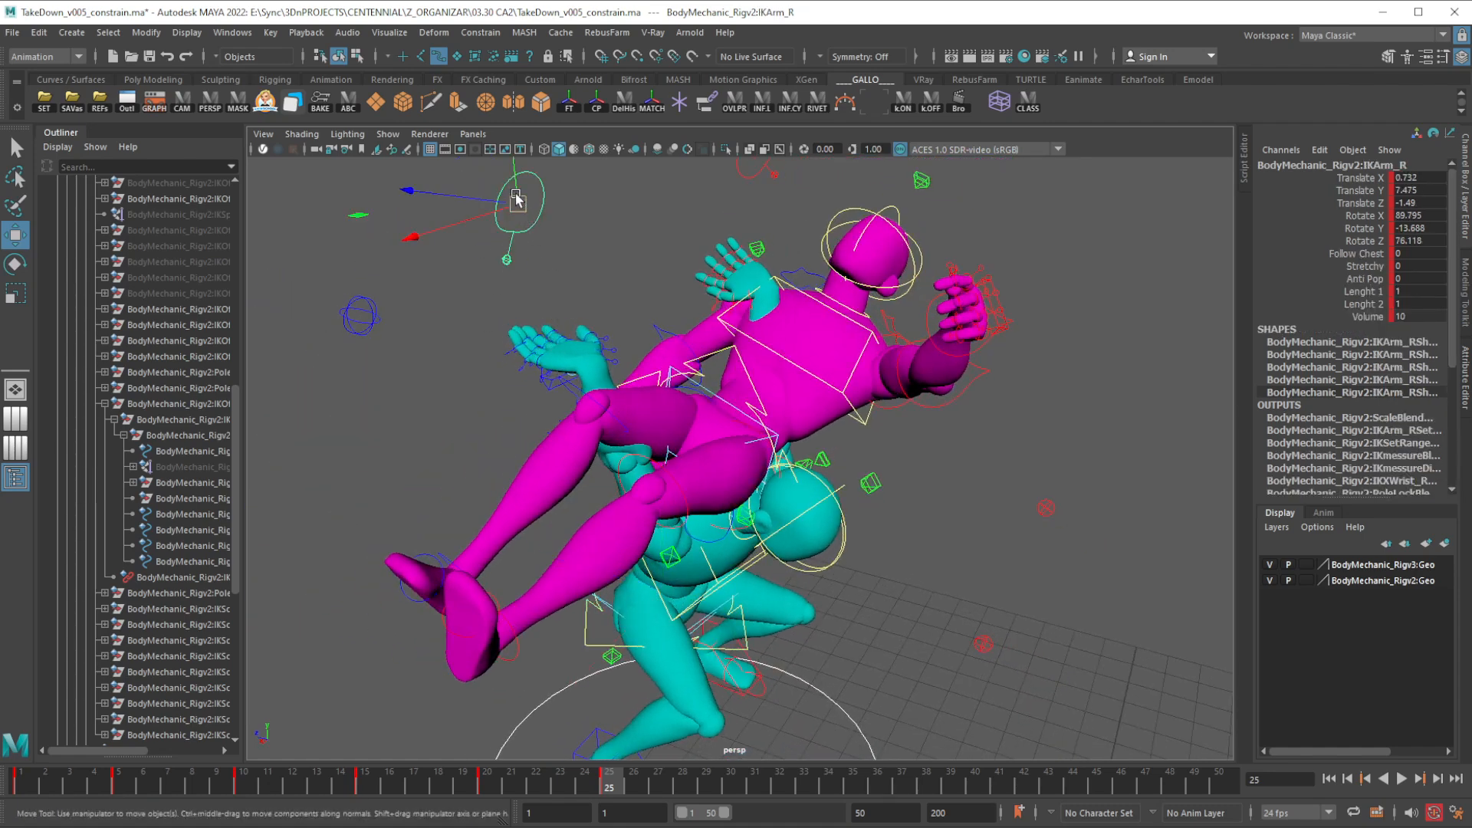
pyautogui.moveTo(548, 335); pyautogui.dragTo(550, 427, button='middle')
pyautogui.moveTo(549, 427); pyautogui.dragTo(598, 538)
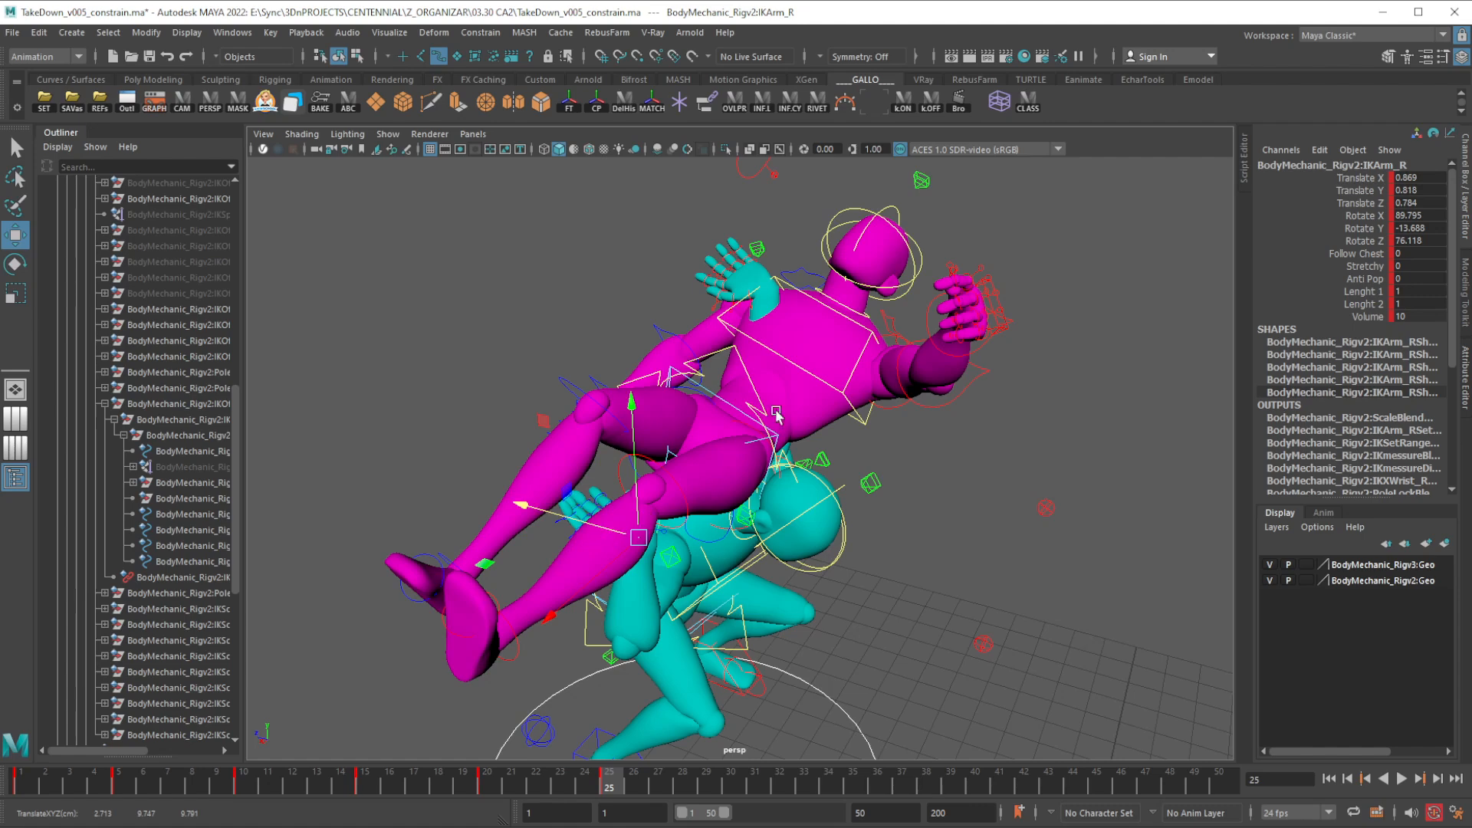
# - Select the lifter's left arm IK control and move it down onto the opponent's body at frame 25
pyautogui.click(750, 177)
pyautogui.press('f')
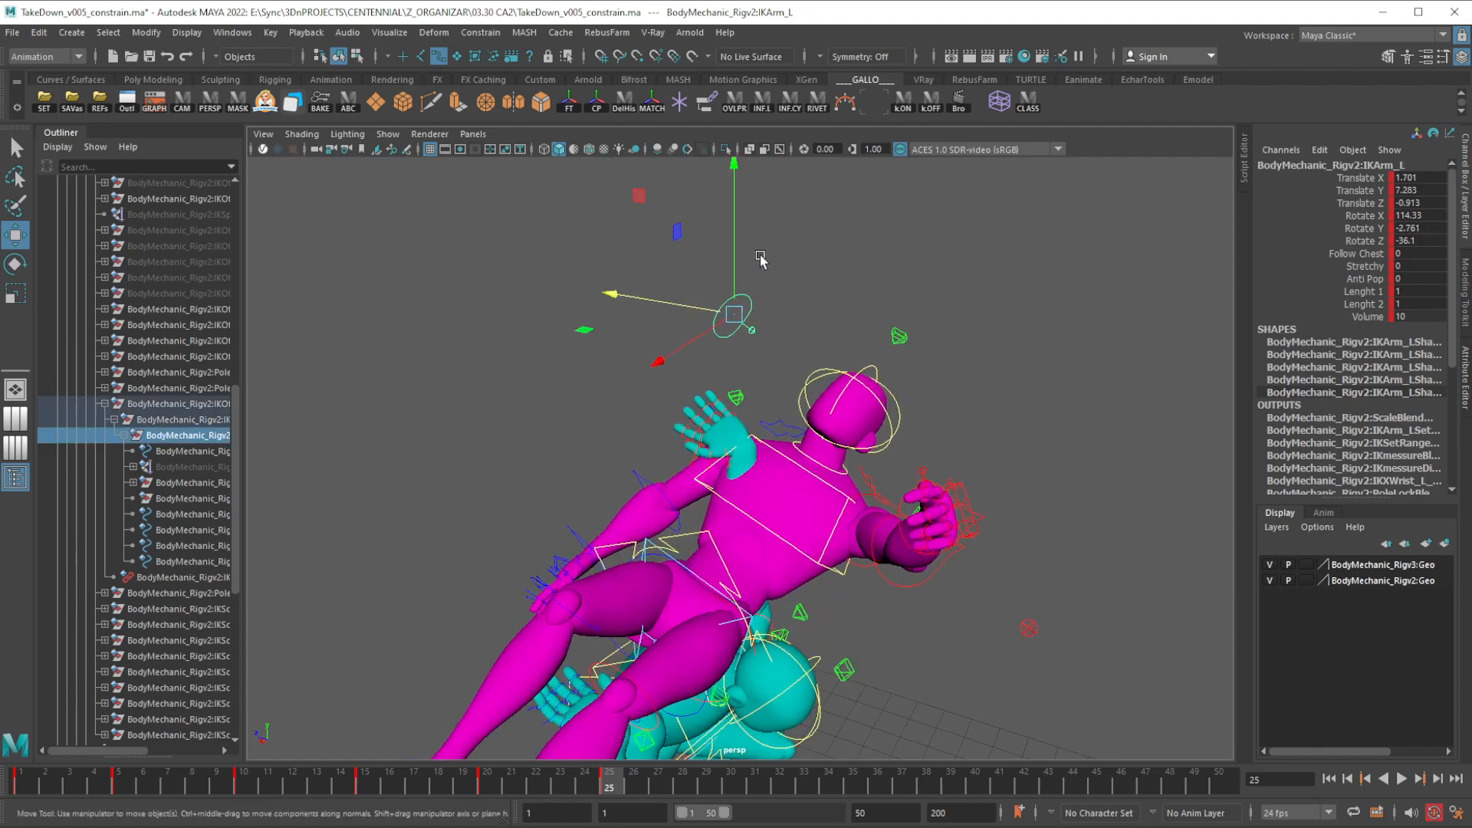
pyautogui.moveTo(733, 244); pyautogui.dragTo(772, 473)
pyautogui.keyDown('alt'); pyautogui.moveTo(790, 629); pyautogui.dragTo(580, 588); pyautogui.keyUp('alt')
pyautogui.moveTo(815, 532); pyautogui.dragTo(742, 542)
pyautogui.scroll(-5, 646, 622)
pyautogui.keyDown('alt'); pyautogui.moveTo(628, 594); pyautogui.dragTo(684, 595); pyautogui.keyUp('alt')
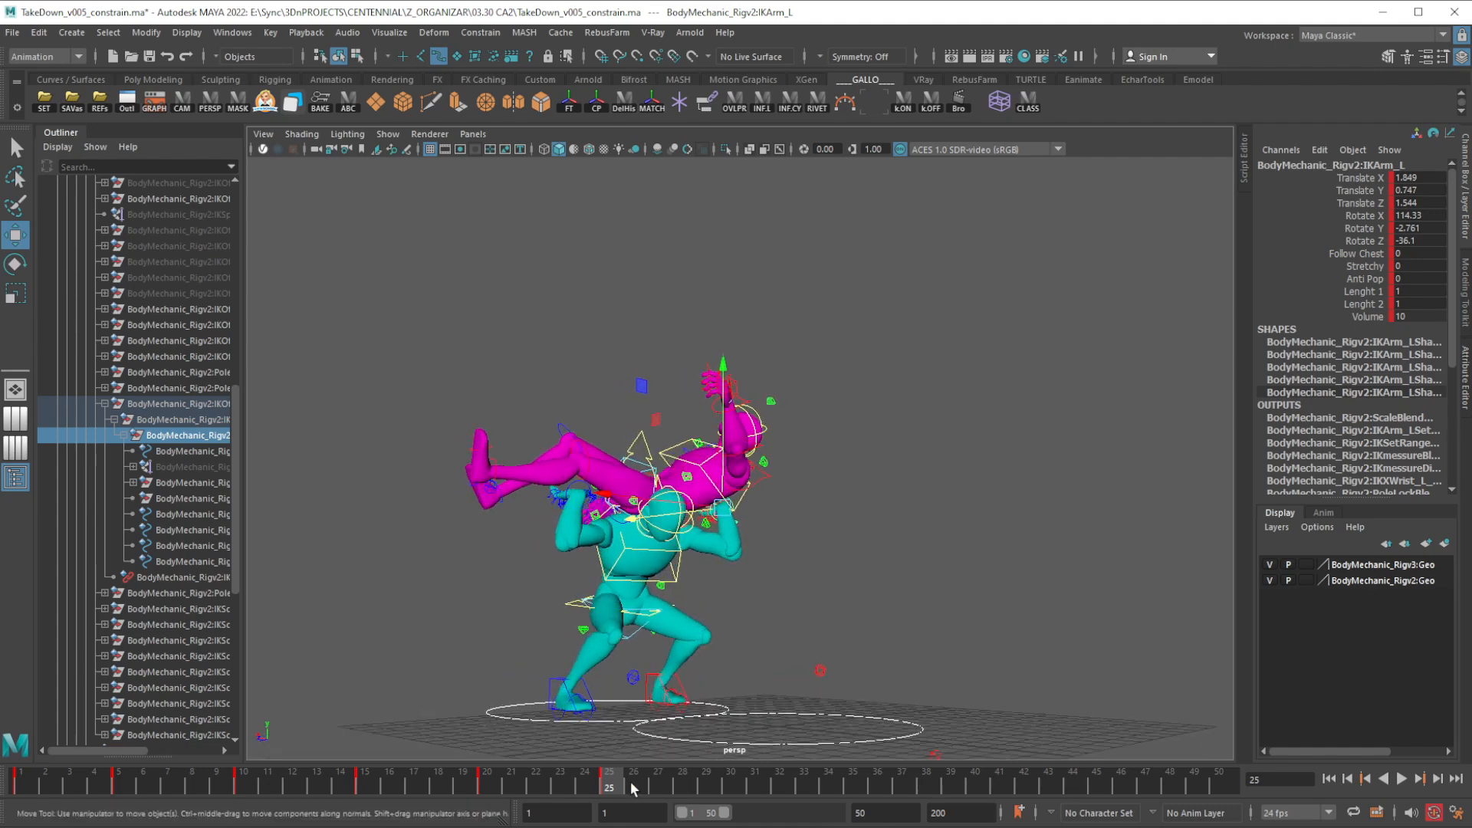
# - Scrub back through the animation and return to frame 20
pyautogui.moveTo(607, 789); pyautogui.dragTo(267, 782)
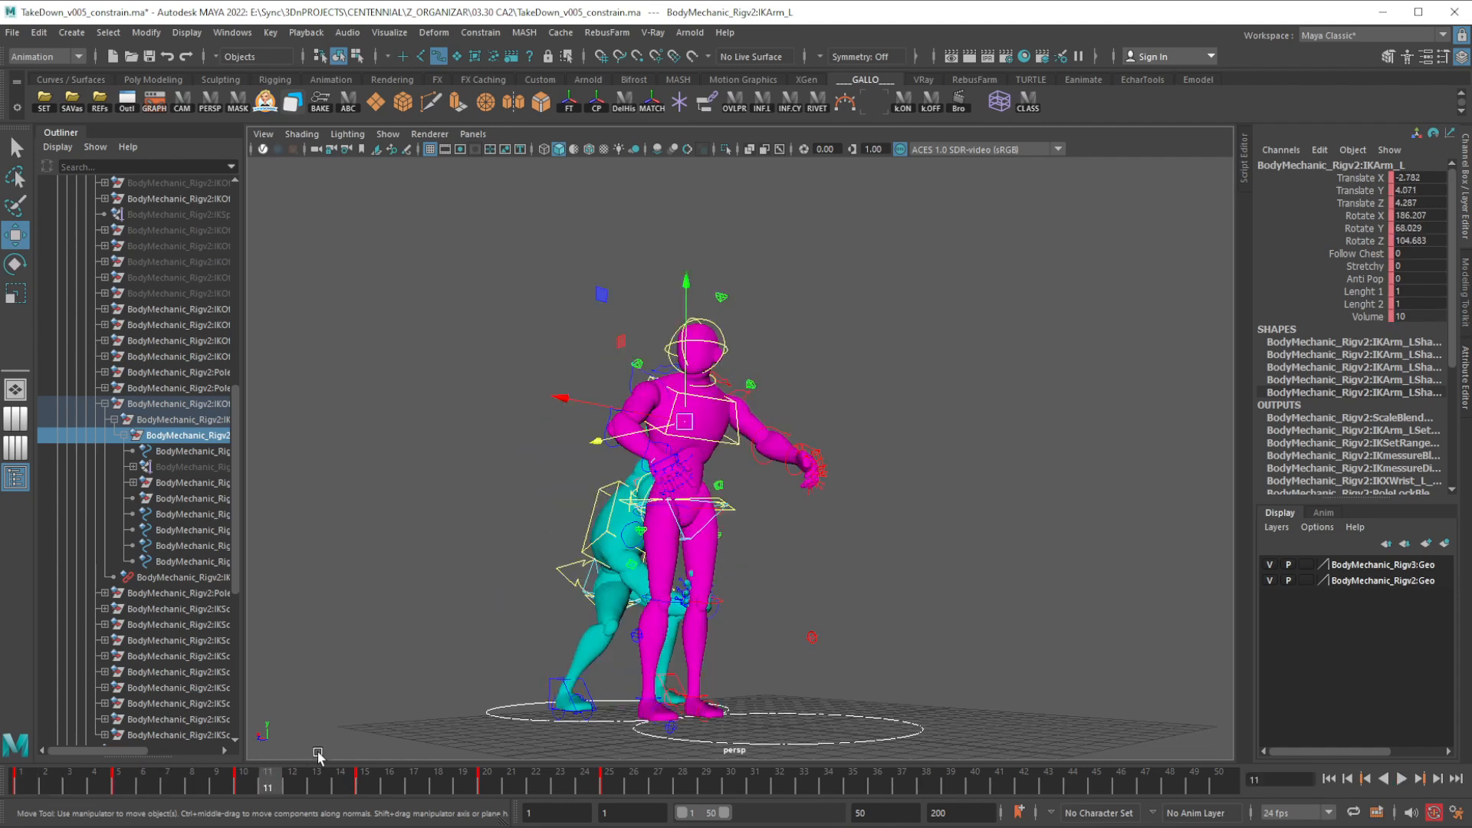
pyautogui.click(365, 793)
pyautogui.click(486, 782)
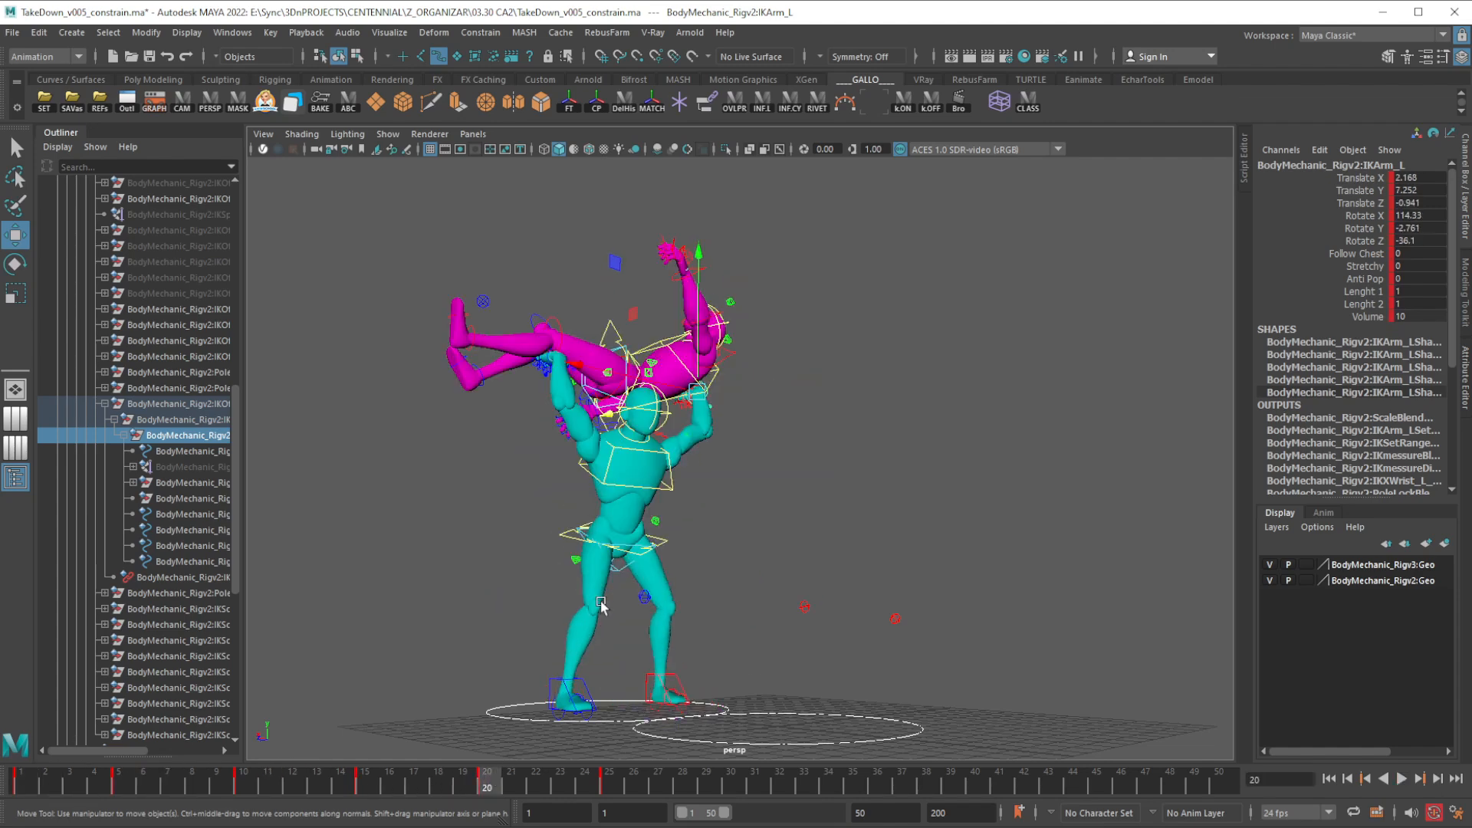
# - Examine how the lifter's hands contact the opponent's body at frame 20, toggling the controls' visibility
pyautogui.scroll(3, 601, 483)
pyautogui.hotkey('alt', '1')
pyautogui.keyDown('alt'); pyautogui.moveTo(602, 483); pyautogui.dragTo(568, 499); pyautogui.keyUp('alt')
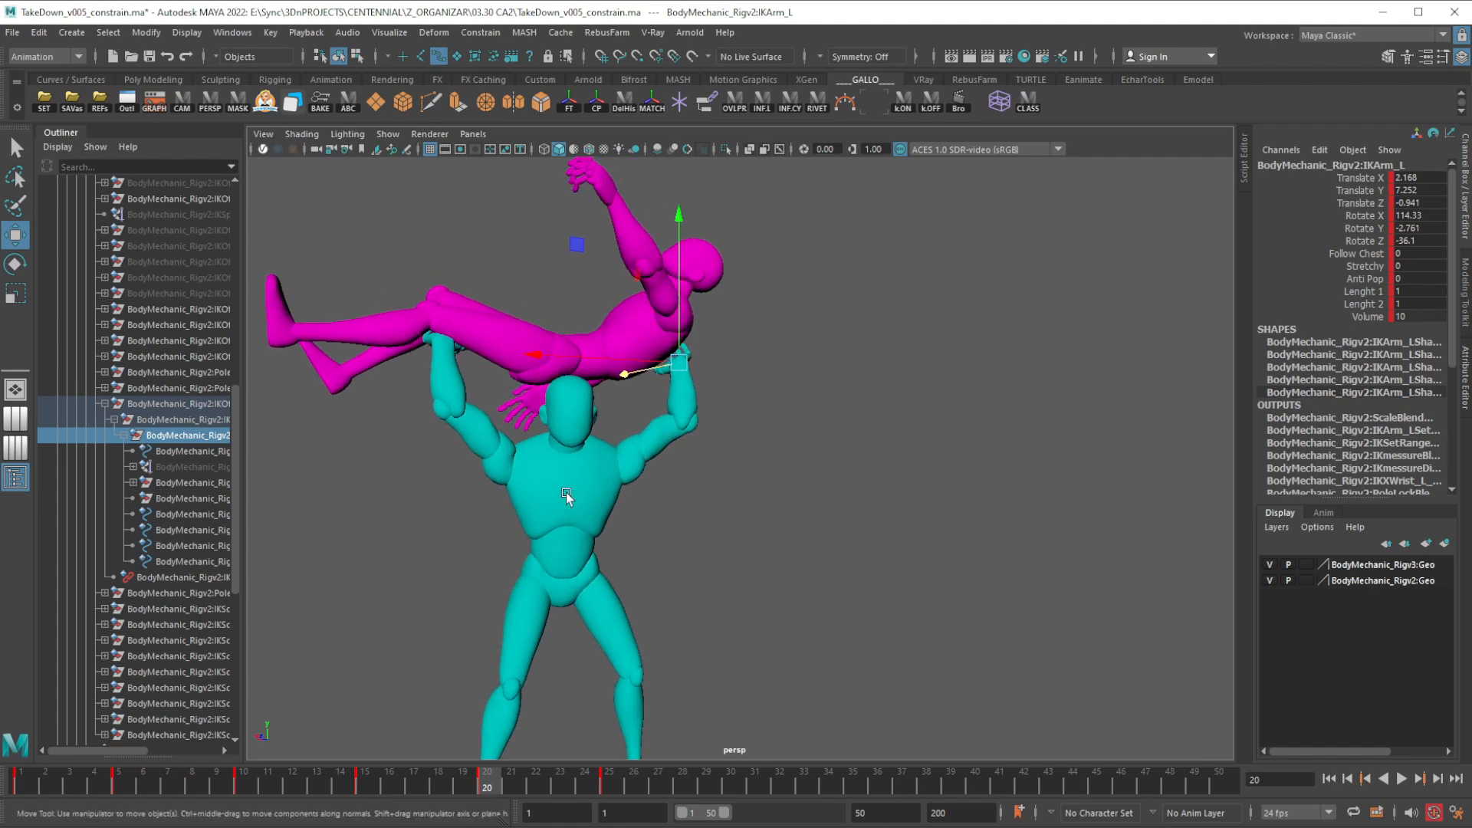
pyautogui.moveTo(615, 406)
pyautogui.keyDown('alt'); pyautogui.mouseDown()
pyautogui.moveTo(538, 419)
pyautogui.moveTo(604, 385)
pyautogui.mouseUp(); pyautogui.keyUp('alt')
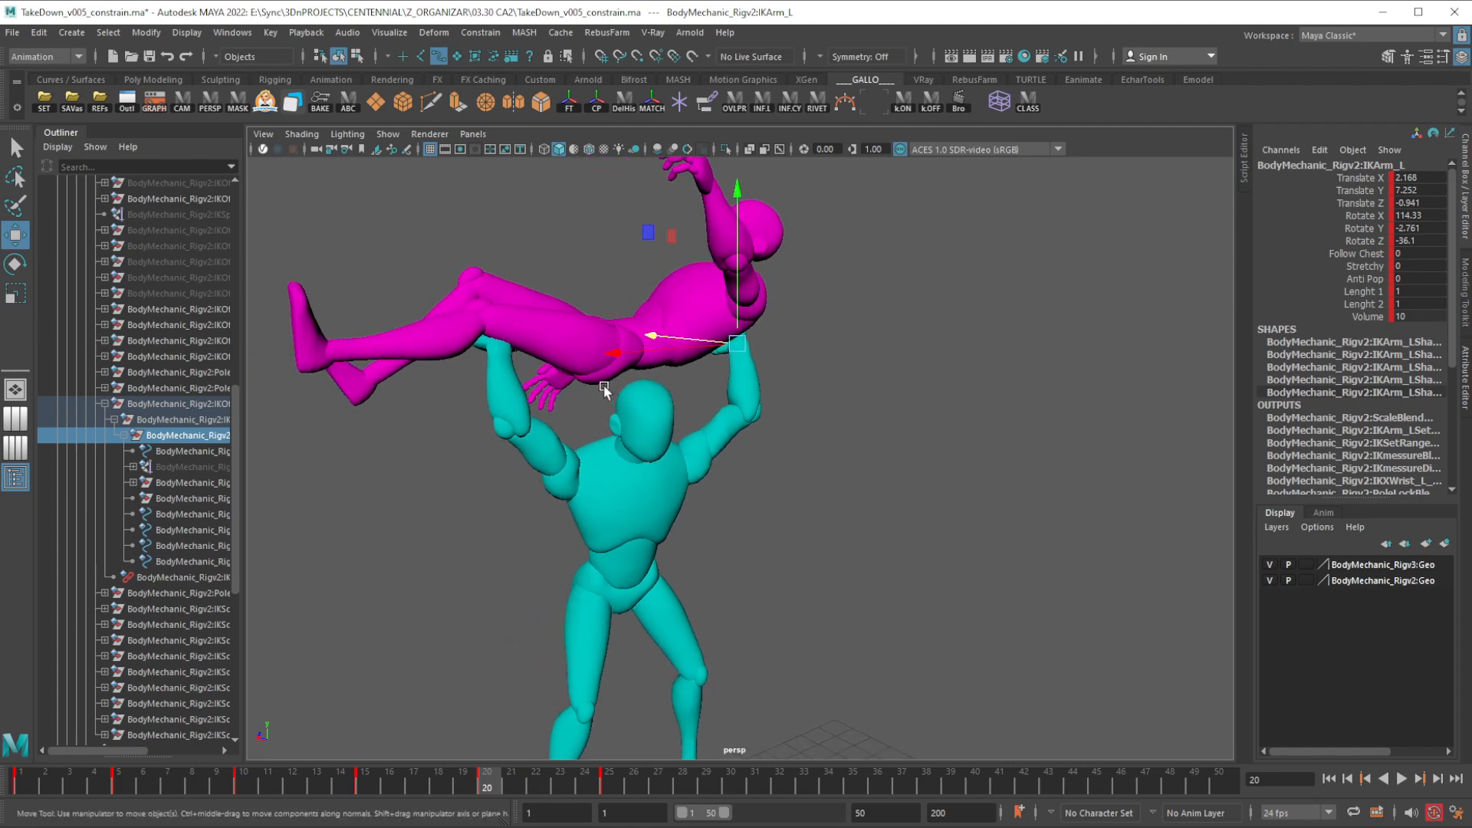
pyautogui.keyDown('alt'); pyautogui.moveTo(624, 436); pyautogui.dragTo(667, 427, button='middle'); pyautogui.keyUp('alt')
pyautogui.keyDown('alt'); pyautogui.moveTo(666, 427); pyautogui.dragTo(699, 435, button='right'); pyautogui.keyUp('alt')
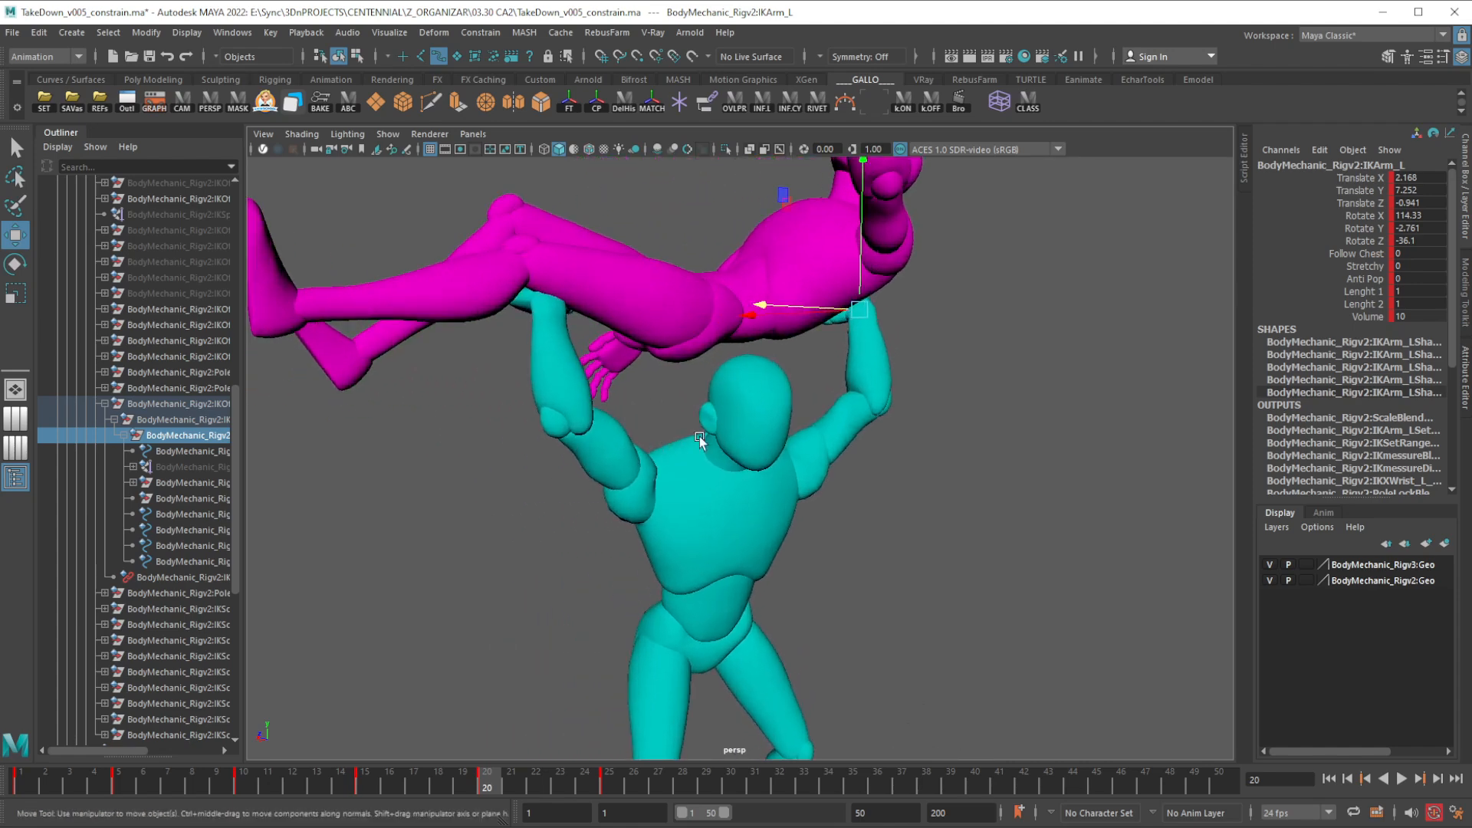
pyautogui.moveTo(681, 475)
pyautogui.keyDown('alt'); pyautogui.mouseDown()
pyautogui.moveTo(696, 480)
pyautogui.moveTo(684, 484)
pyautogui.mouseUp(); pyautogui.keyUp('alt')
pyautogui.hotkey('alt', '1')
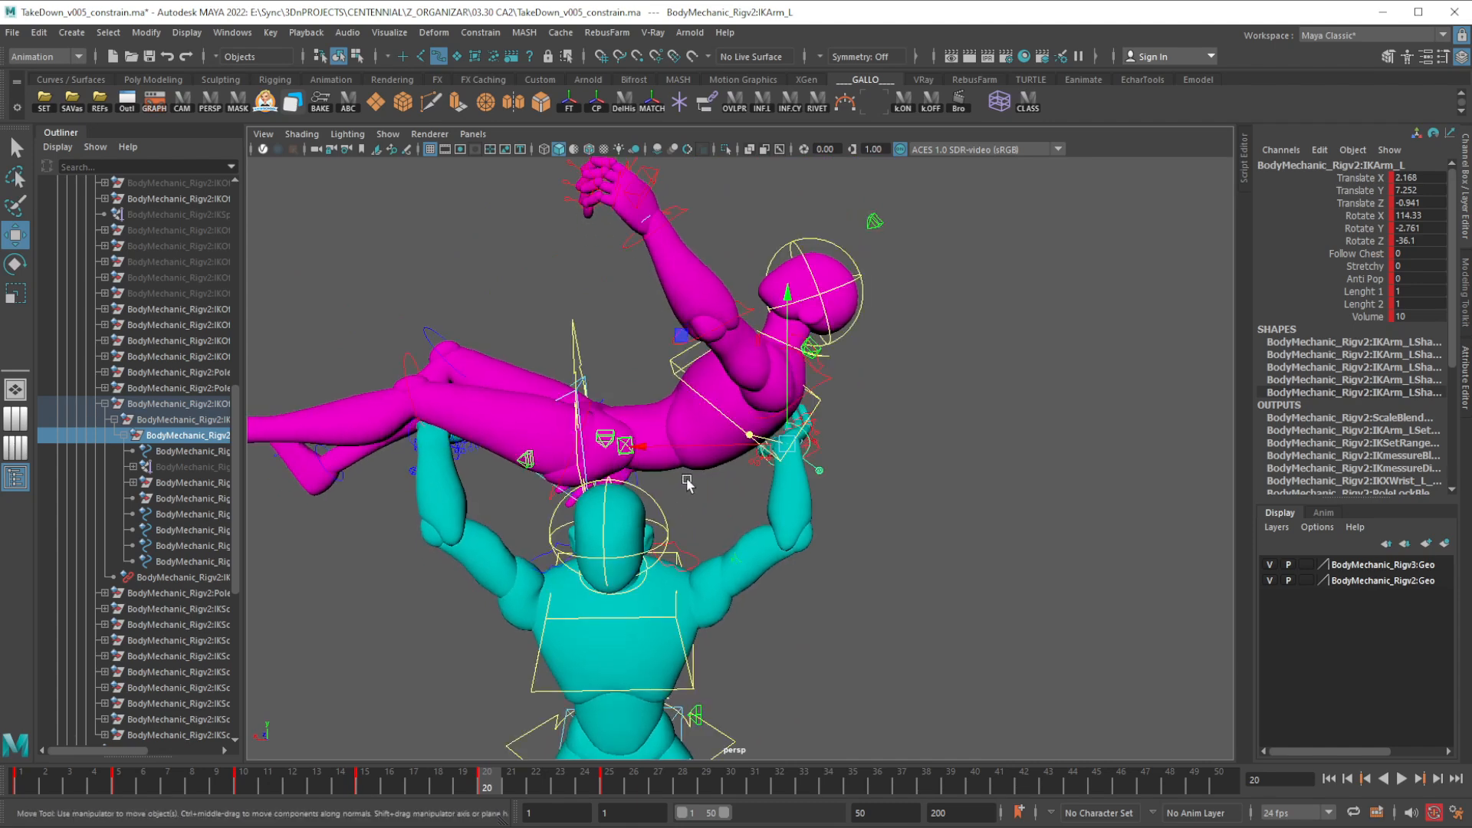
pyautogui.keyDown('alt'); pyautogui.moveTo(683, 499); pyautogui.dragTo(765, 498, button='middle'); pyautogui.keyUp('alt')
pyautogui.keyDown('alt'); pyautogui.moveTo(736, 502); pyautogui.dragTo(726, 509); pyautogui.keyUp('alt')
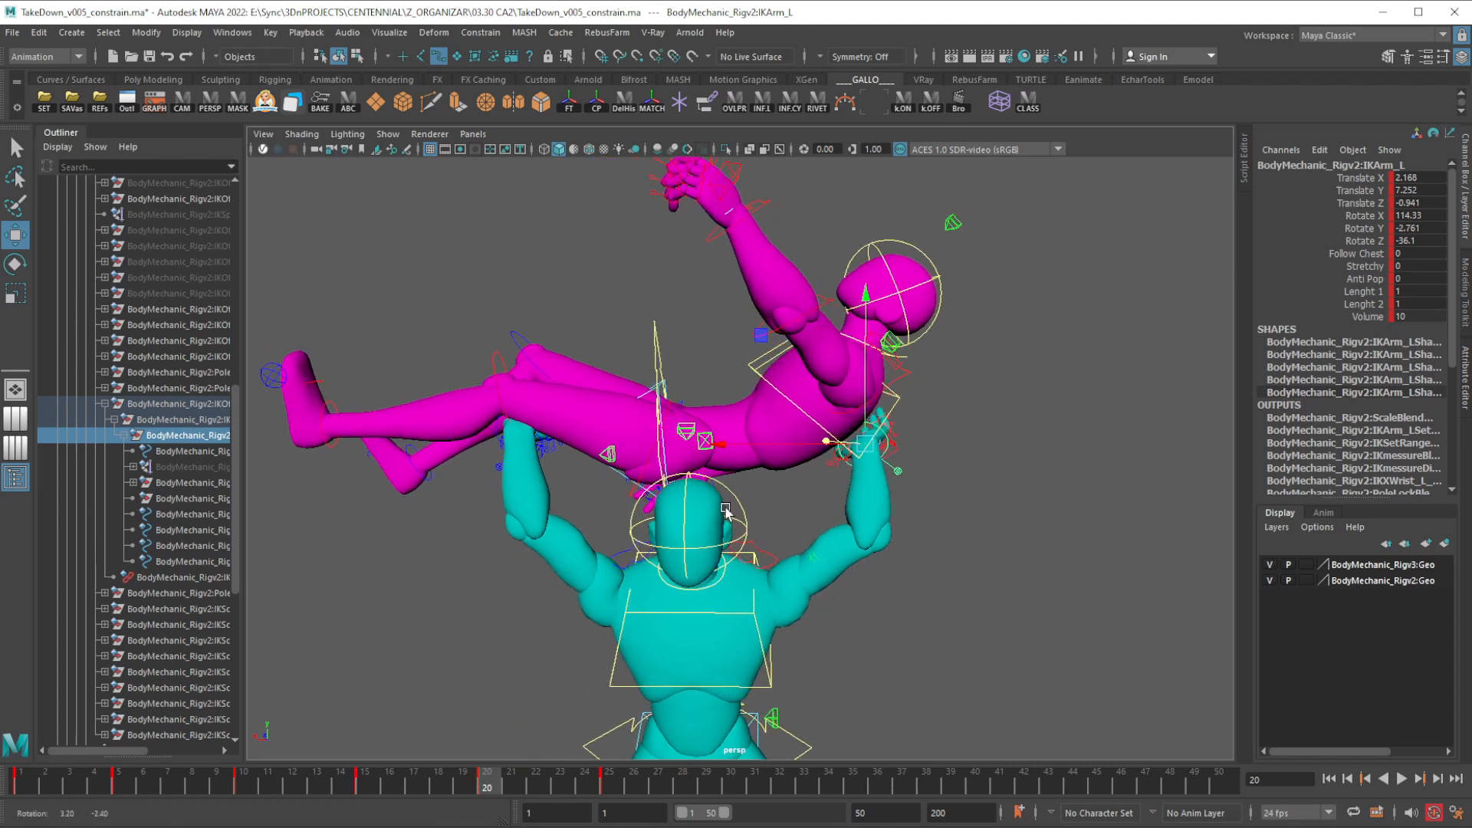
# - Select the opponent's root control, try moving it upward, and undo the move
pyautogui.click(662, 350)
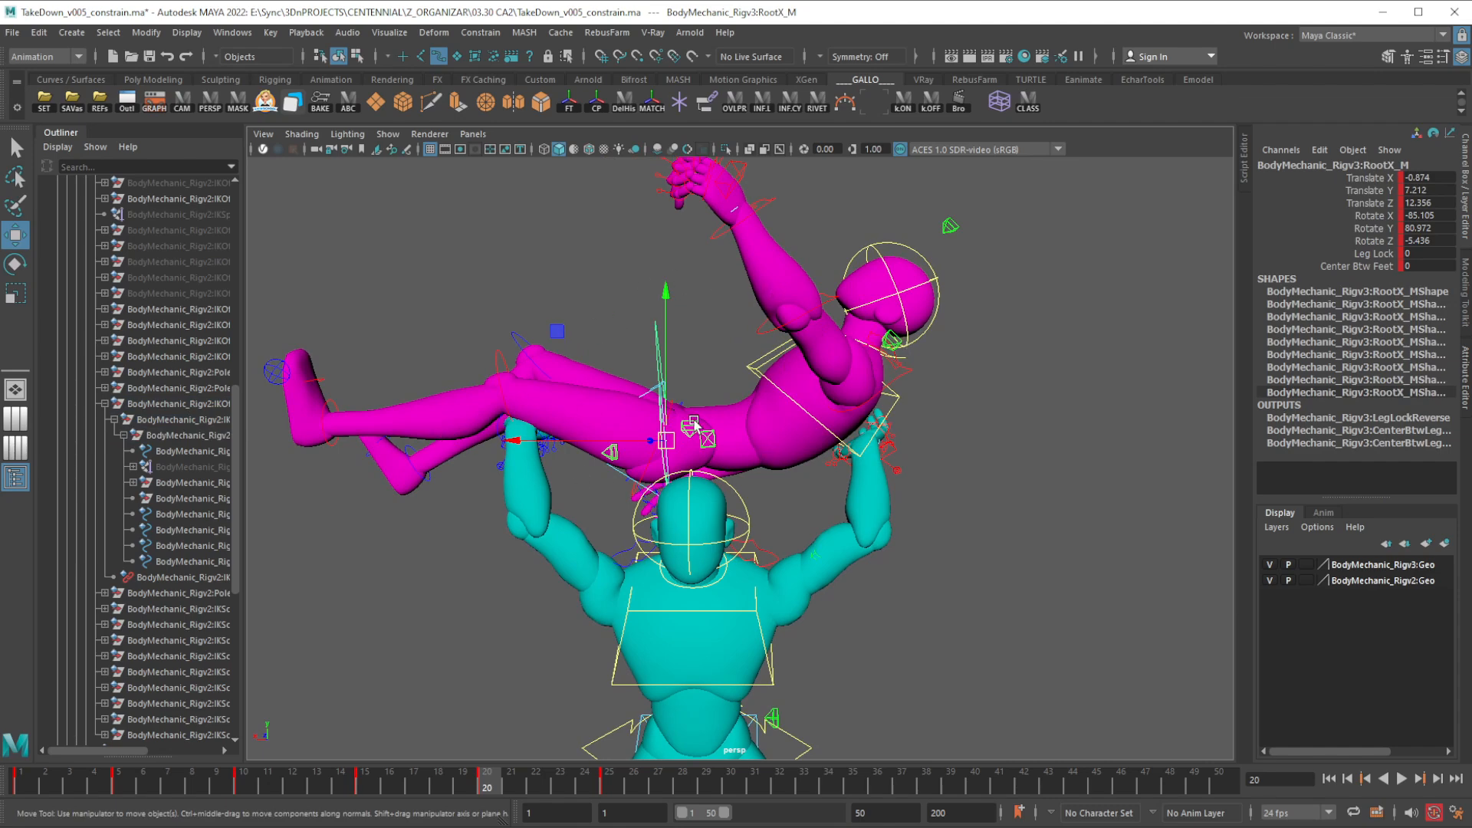
pyautogui.keyDown('alt'); pyautogui.moveTo(624, 382); pyautogui.dragTo(661, 383); pyautogui.keyUp('alt')
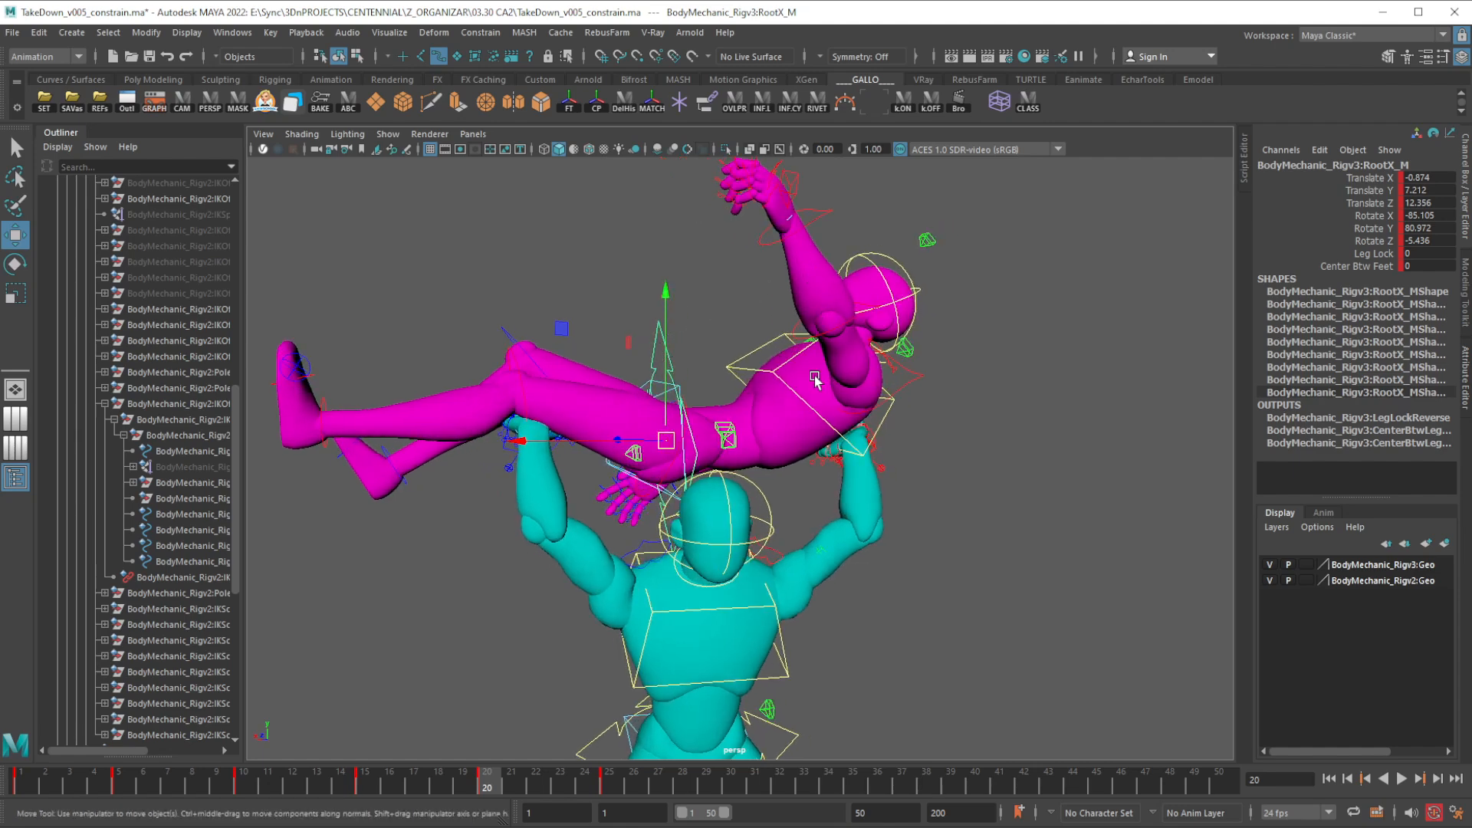
pyautogui.moveTo(669, 333); pyautogui.dragTo(668, 299)
pyautogui.hotkey('ctrl', 'z')
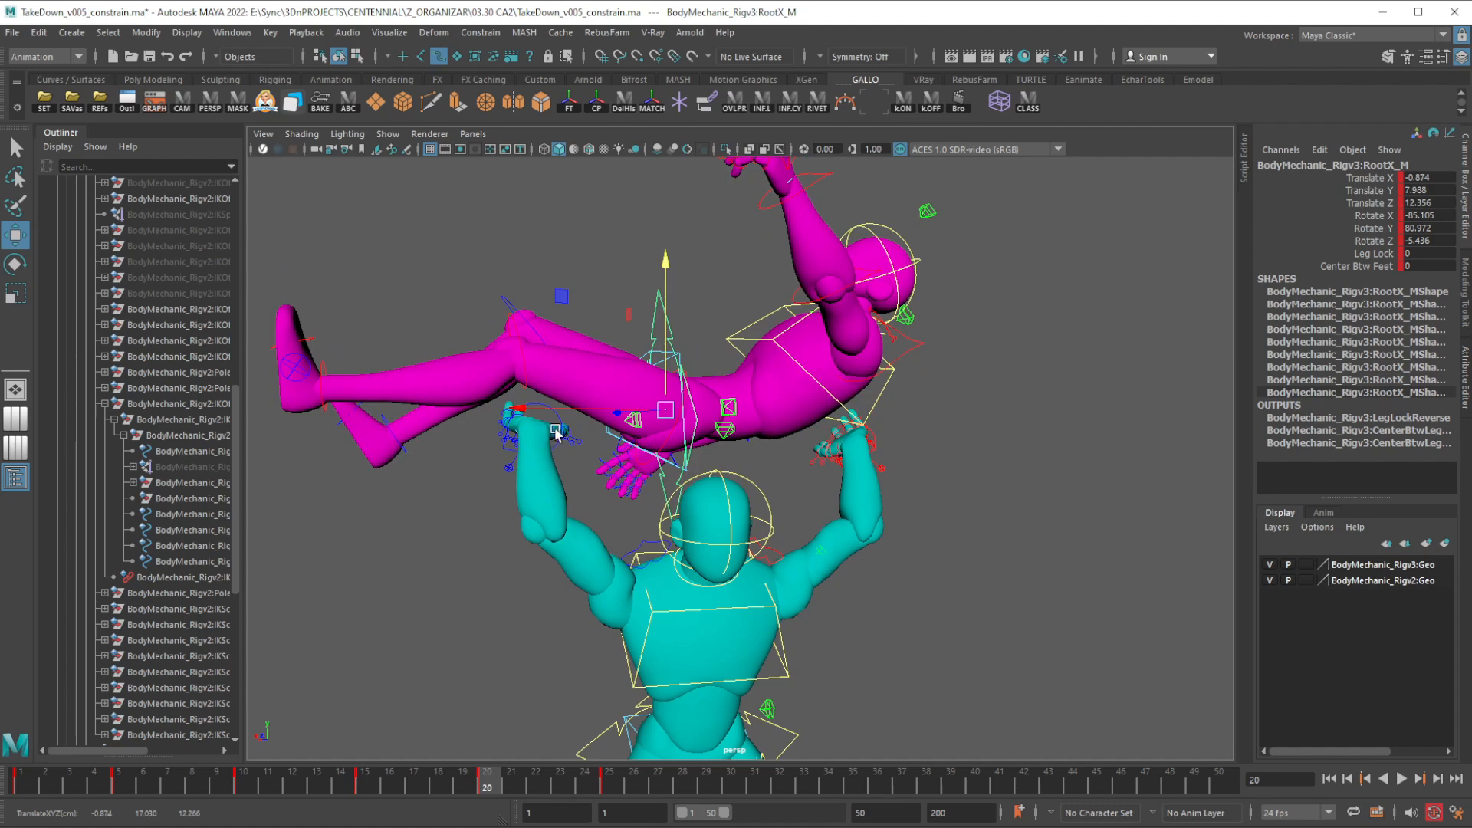
pyautogui.hotkey('ctrl', 'z')
pyautogui.hotkey('ctrl', 'z')
pyautogui.hotkey('ctrl', 'z')
pyautogui.hotkey('ctrl', 'z')
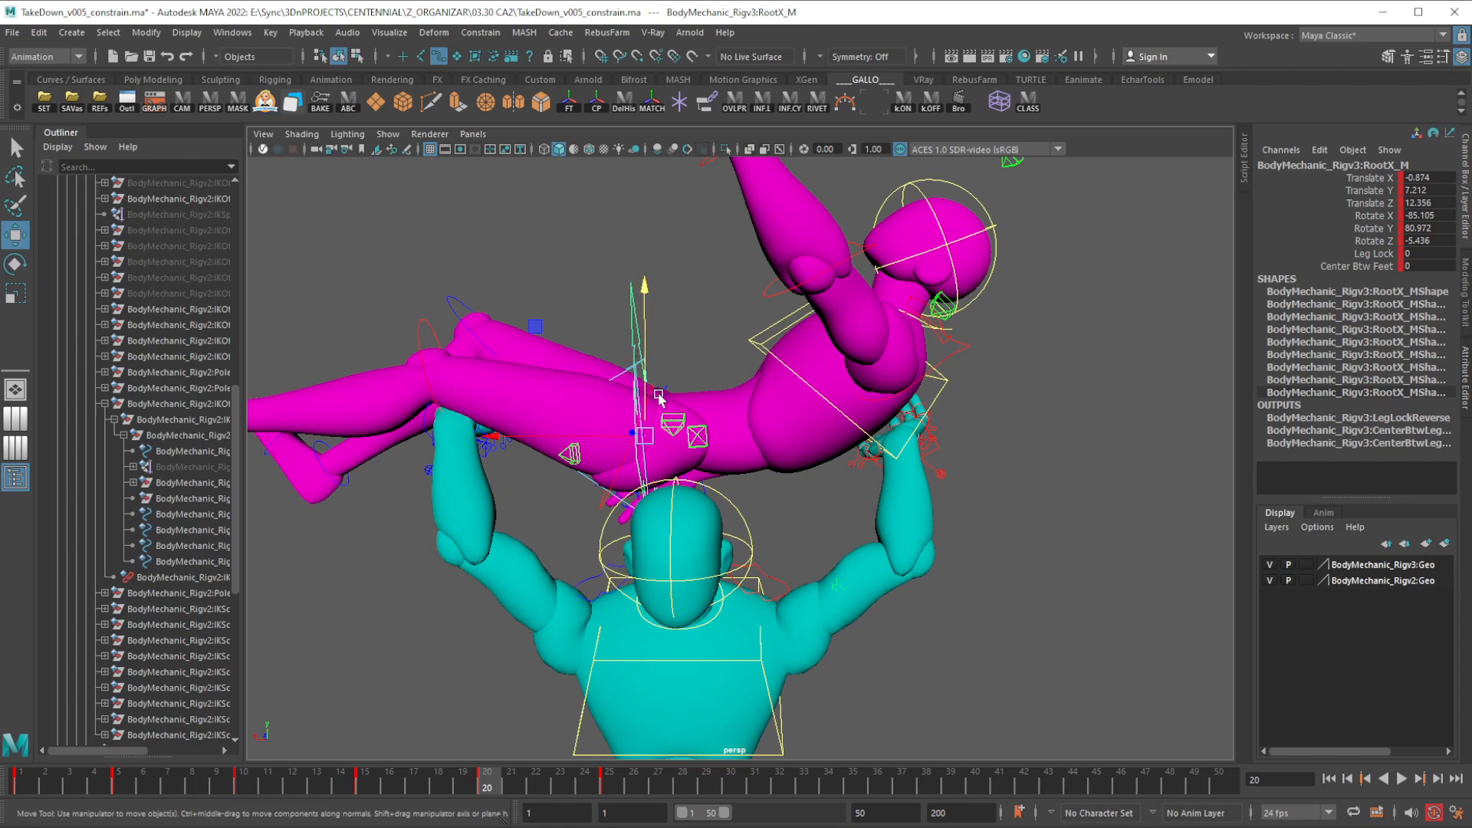
# - Orbit and zoom around the two rigs at frame 20 to inspect where the lifter's hands meet the opponent's leg and torso
pyautogui.keyDown('alt'); pyautogui.moveTo(789, 459); pyautogui.dragTo(839, 451); pyautogui.keyUp('alt')
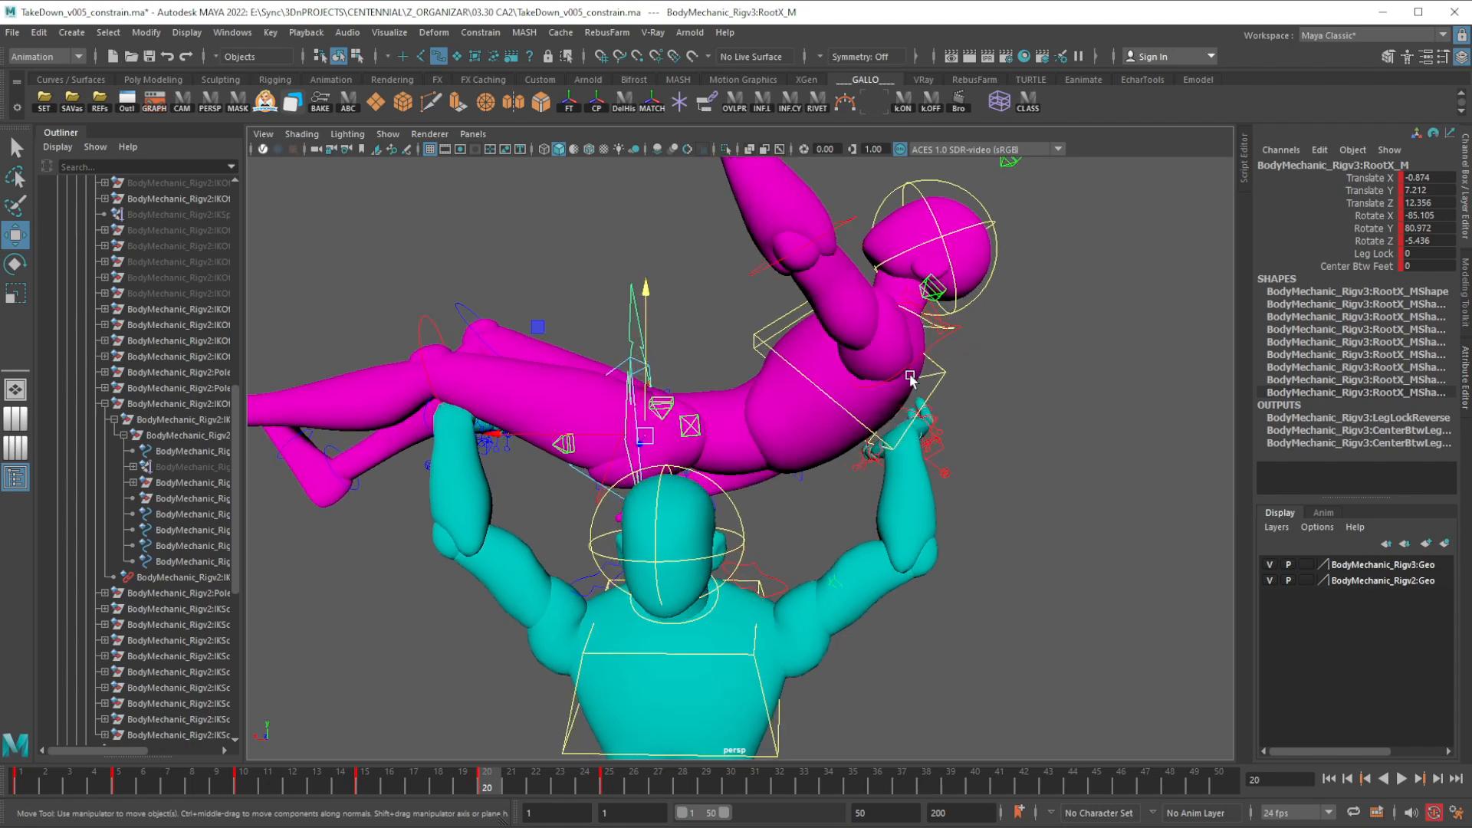
pyautogui.keyDown('alt'); pyautogui.moveTo(945, 423); pyautogui.dragTo(904, 435); pyautogui.keyUp('alt')
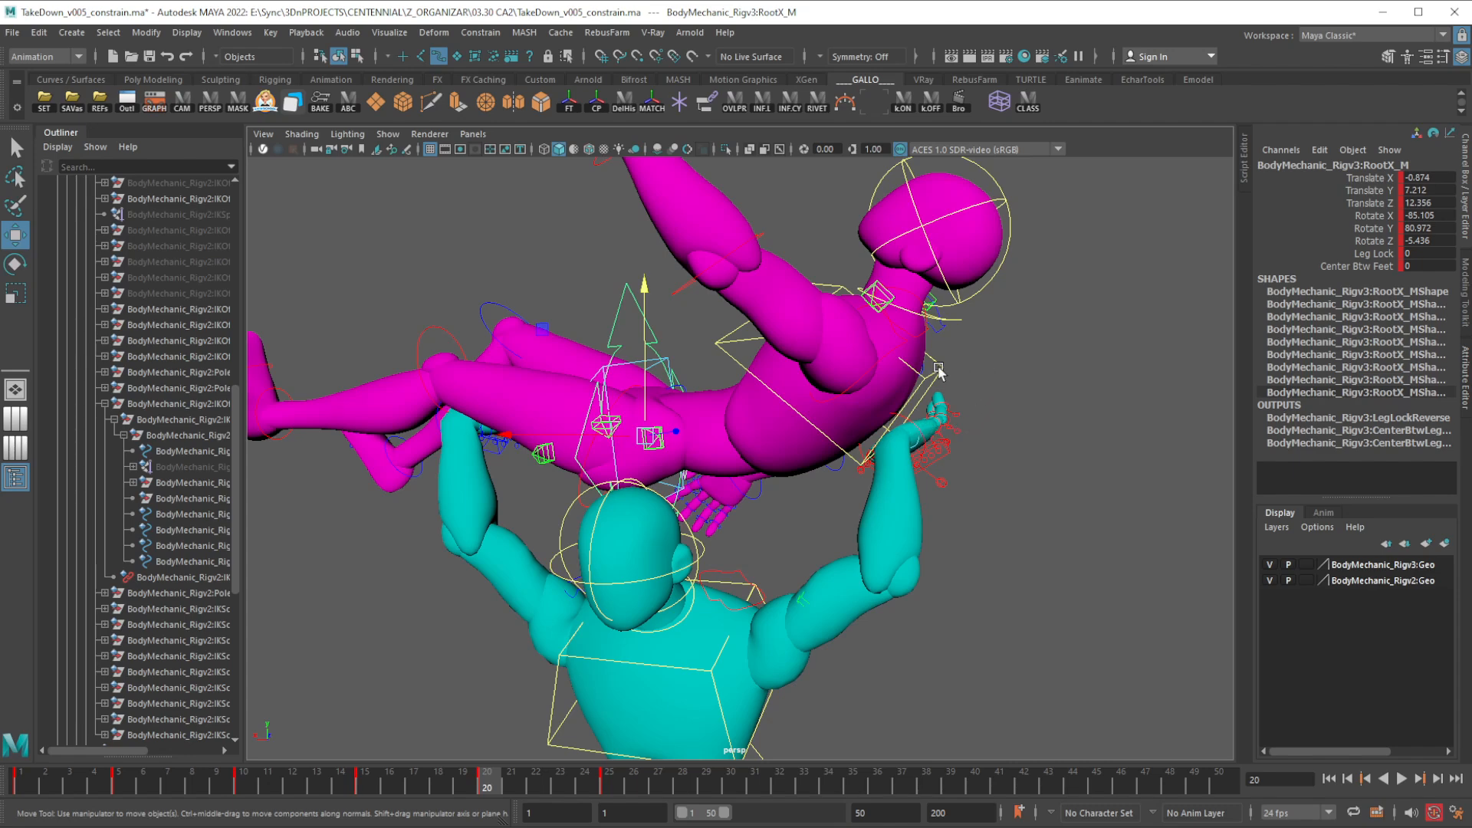
pyautogui.keyDown('alt'); pyautogui.moveTo(939, 372); pyautogui.dragTo(714, 404); pyautogui.keyUp('alt')
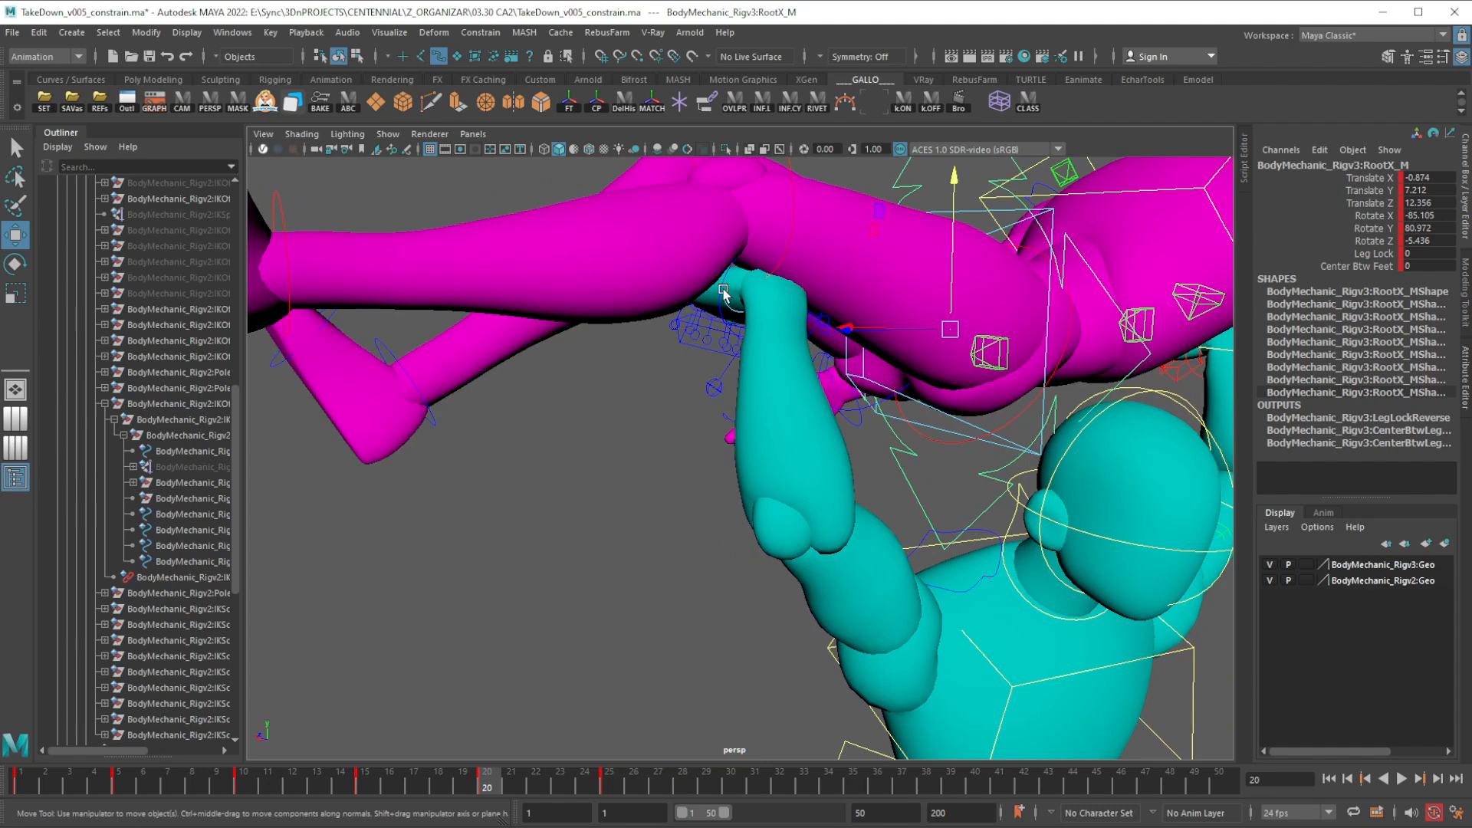
pyautogui.keyDown('alt'); pyautogui.moveTo(723, 293); pyautogui.dragTo(644, 463); pyautogui.keyUp('alt')
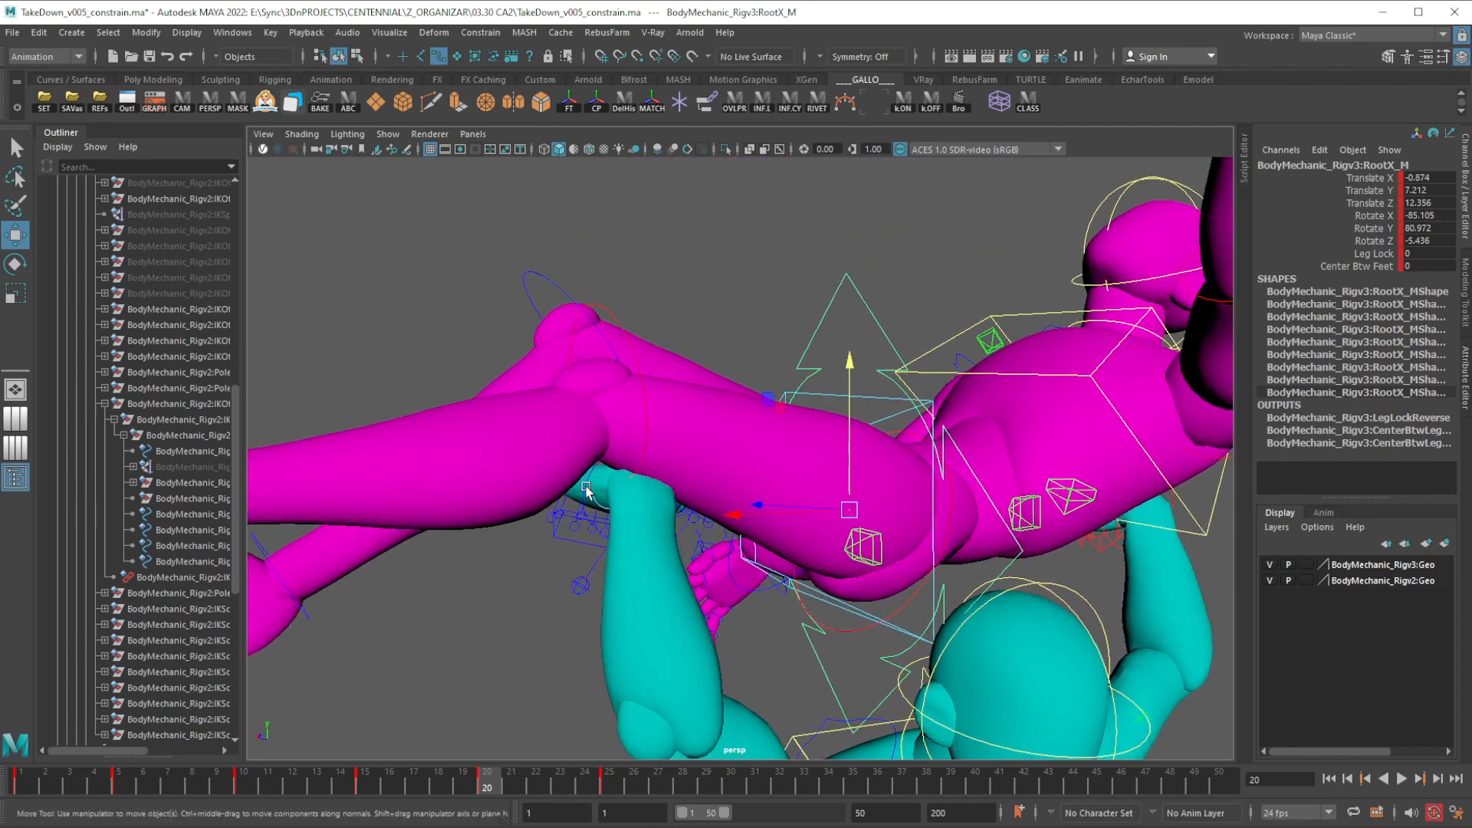
pyautogui.click(627, 372)
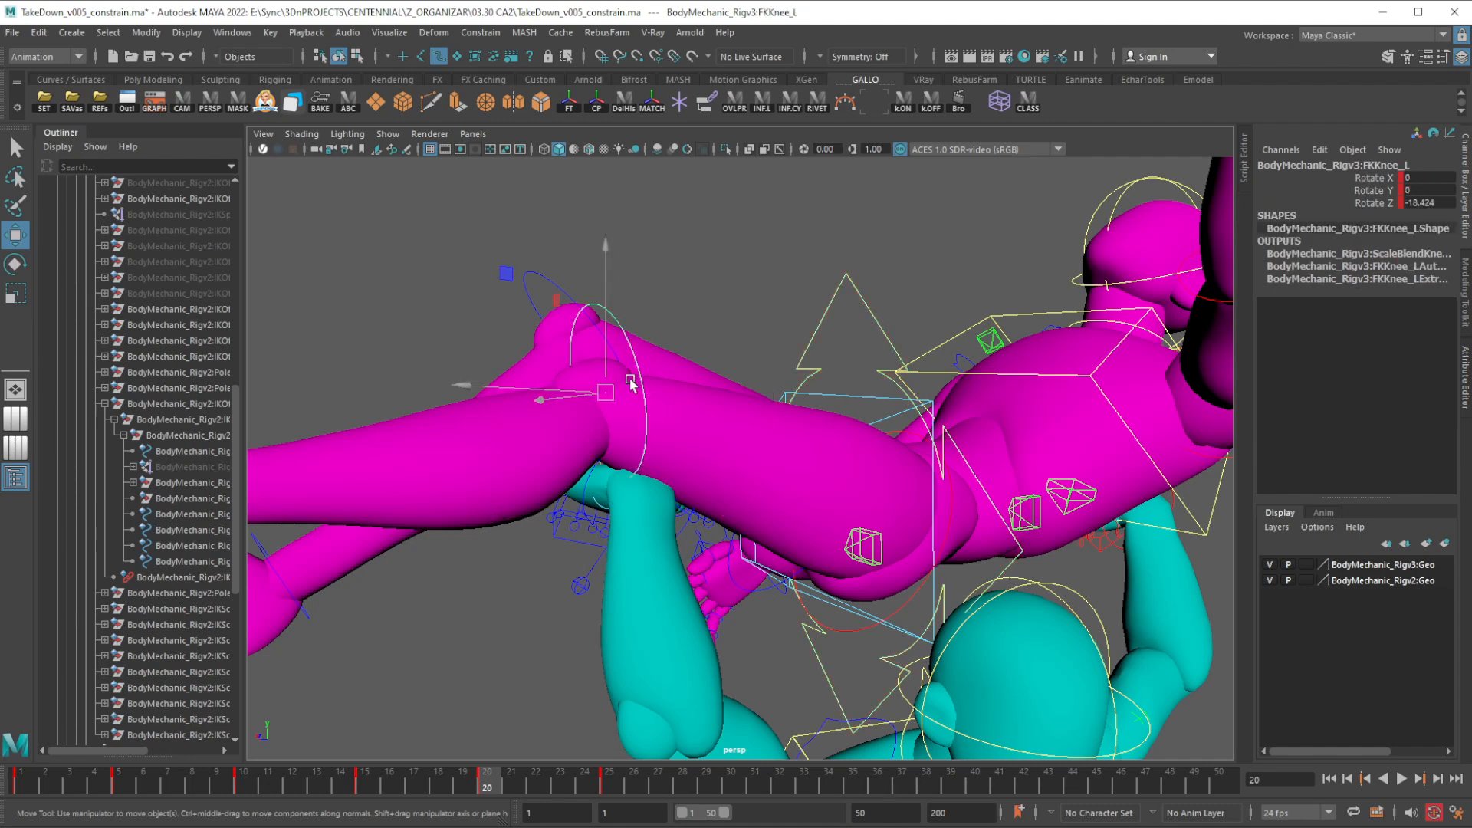
pyautogui.scroll(-5, 699, 436)
pyautogui.scroll(10, 812, 466)
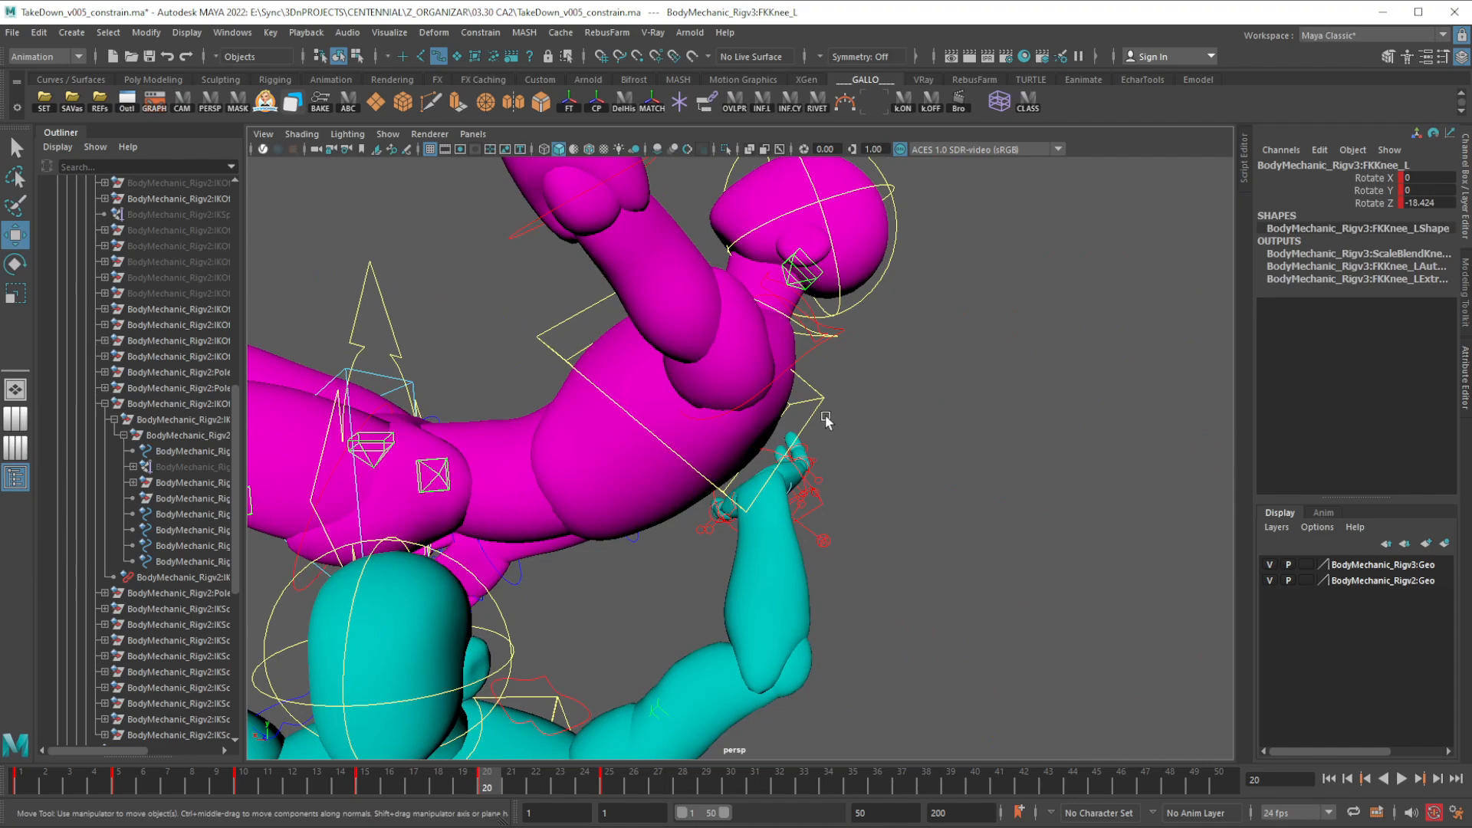
pyautogui.keyDown('alt'); pyautogui.moveTo(695, 493); pyautogui.dragTo(772, 452, button='middle'); pyautogui.keyUp('alt')
pyautogui.scroll(-3, 772, 452)
pyautogui.scroll(-2, 772, 452)
pyautogui.keyDown('alt'); pyautogui.moveTo(772, 452); pyautogui.dragTo(636, 463); pyautogui.keyUp('alt')
pyautogui.click(627, 239)
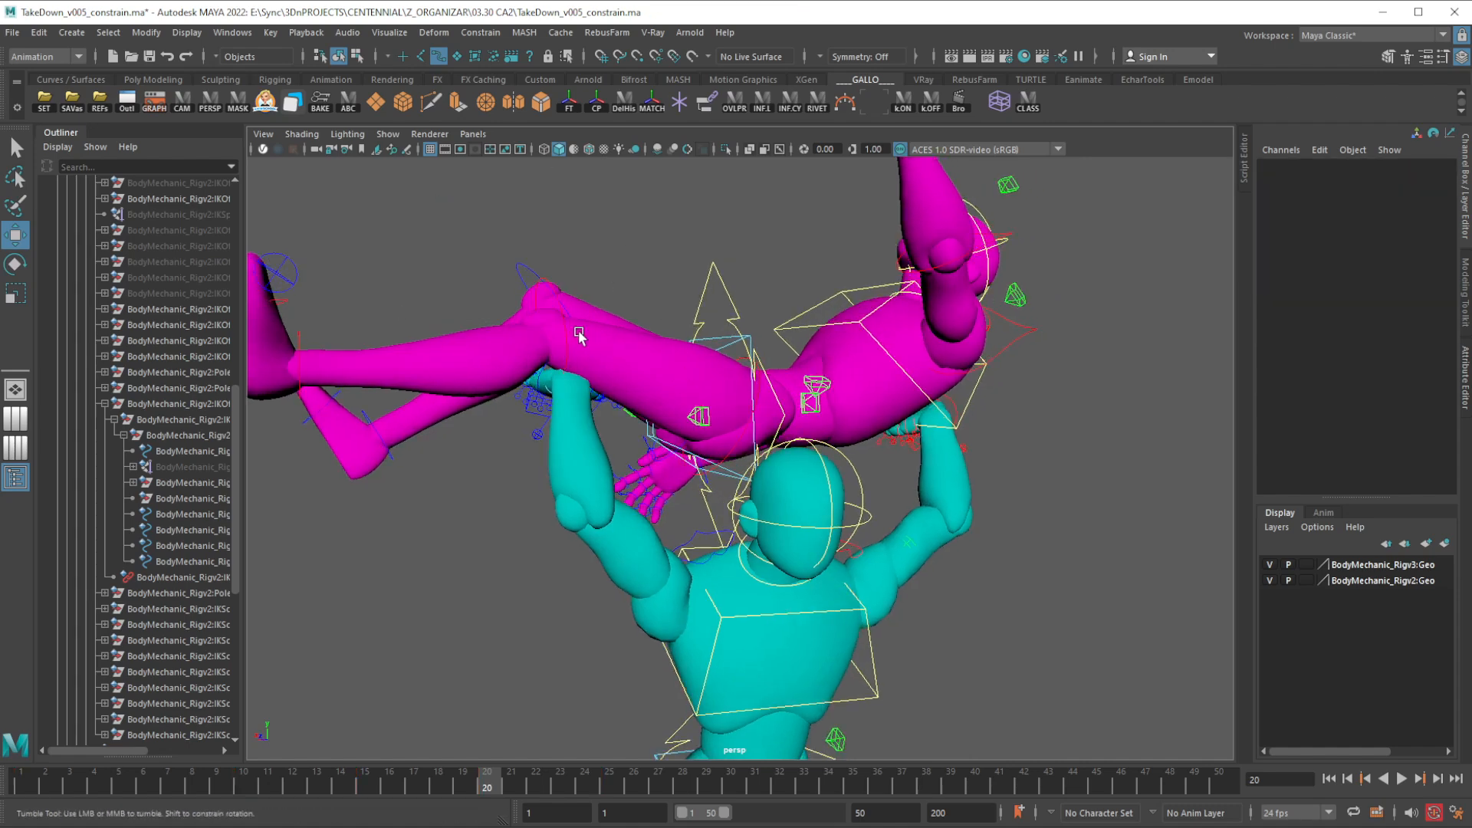
pyautogui.keyDown('alt'); pyautogui.moveTo(578, 334); pyautogui.dragTo(585, 351); pyautogui.keyUp('alt')
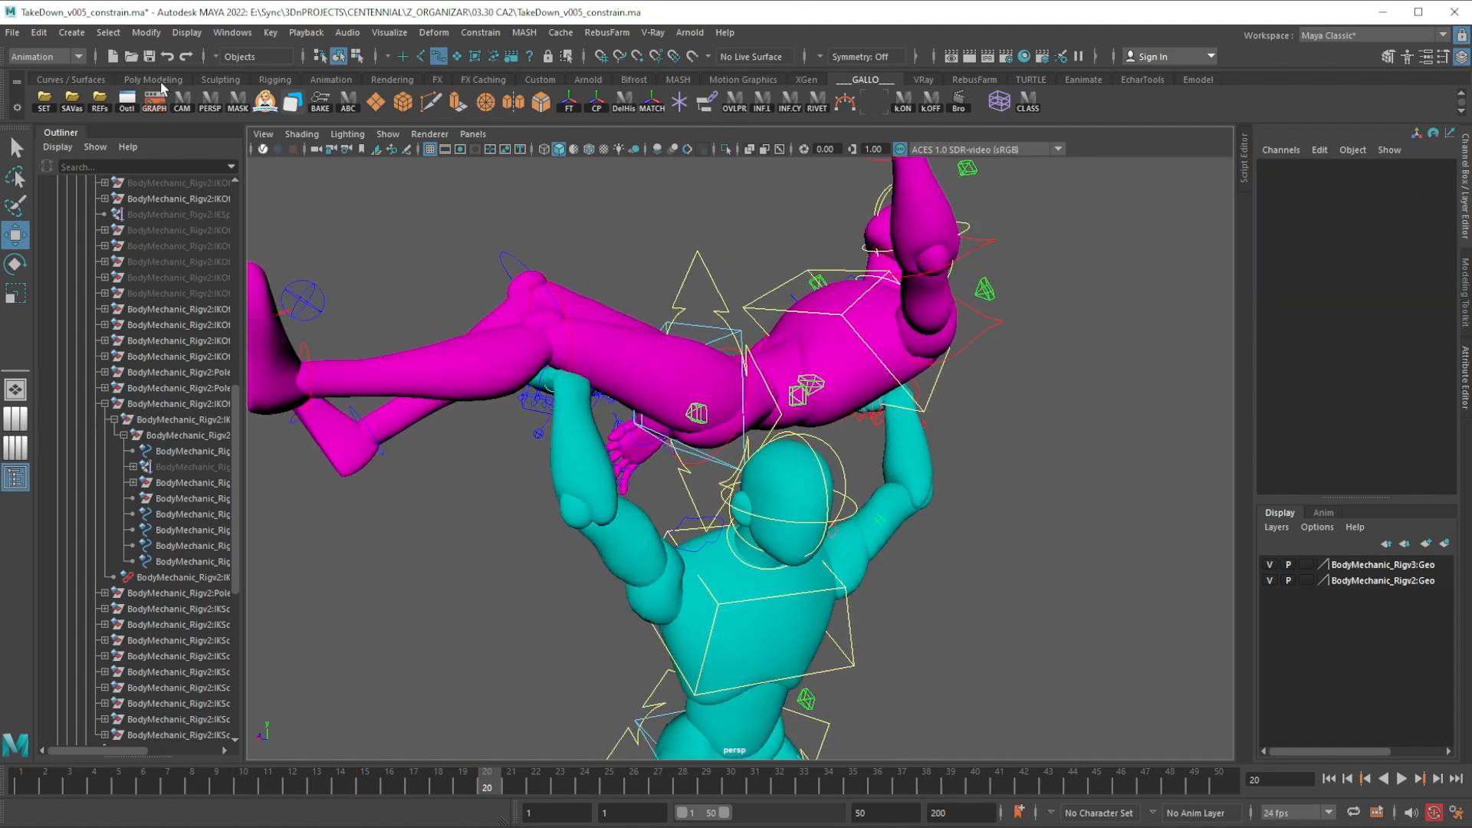
# - Parent-constrain the lifter's right arm IK control to the opponent's left FK knee control with Maintain offset on
pyautogui.click(152, 79)
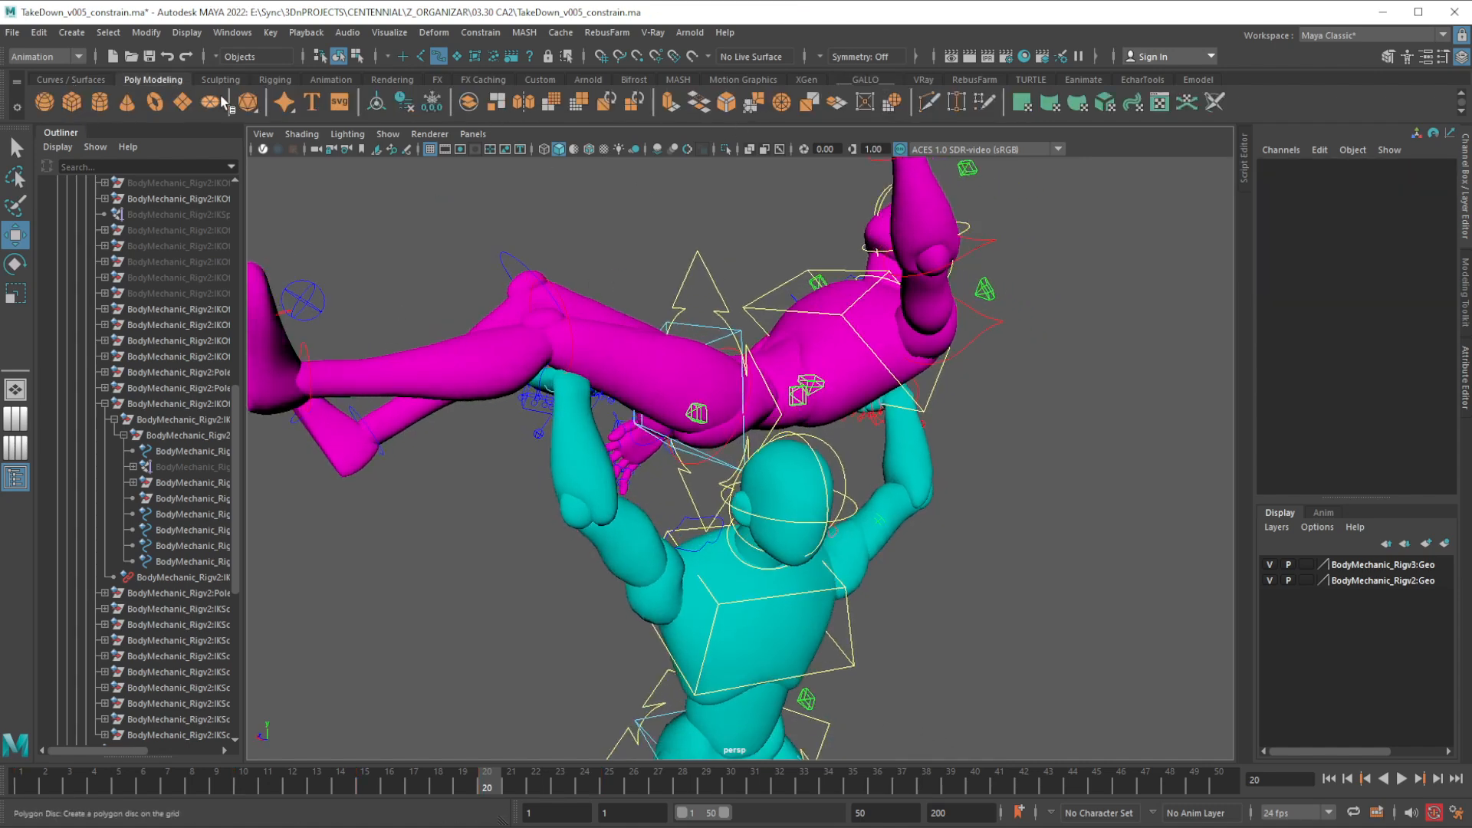
pyautogui.click(560, 306)
pyautogui.scroll(5, 581, 326)
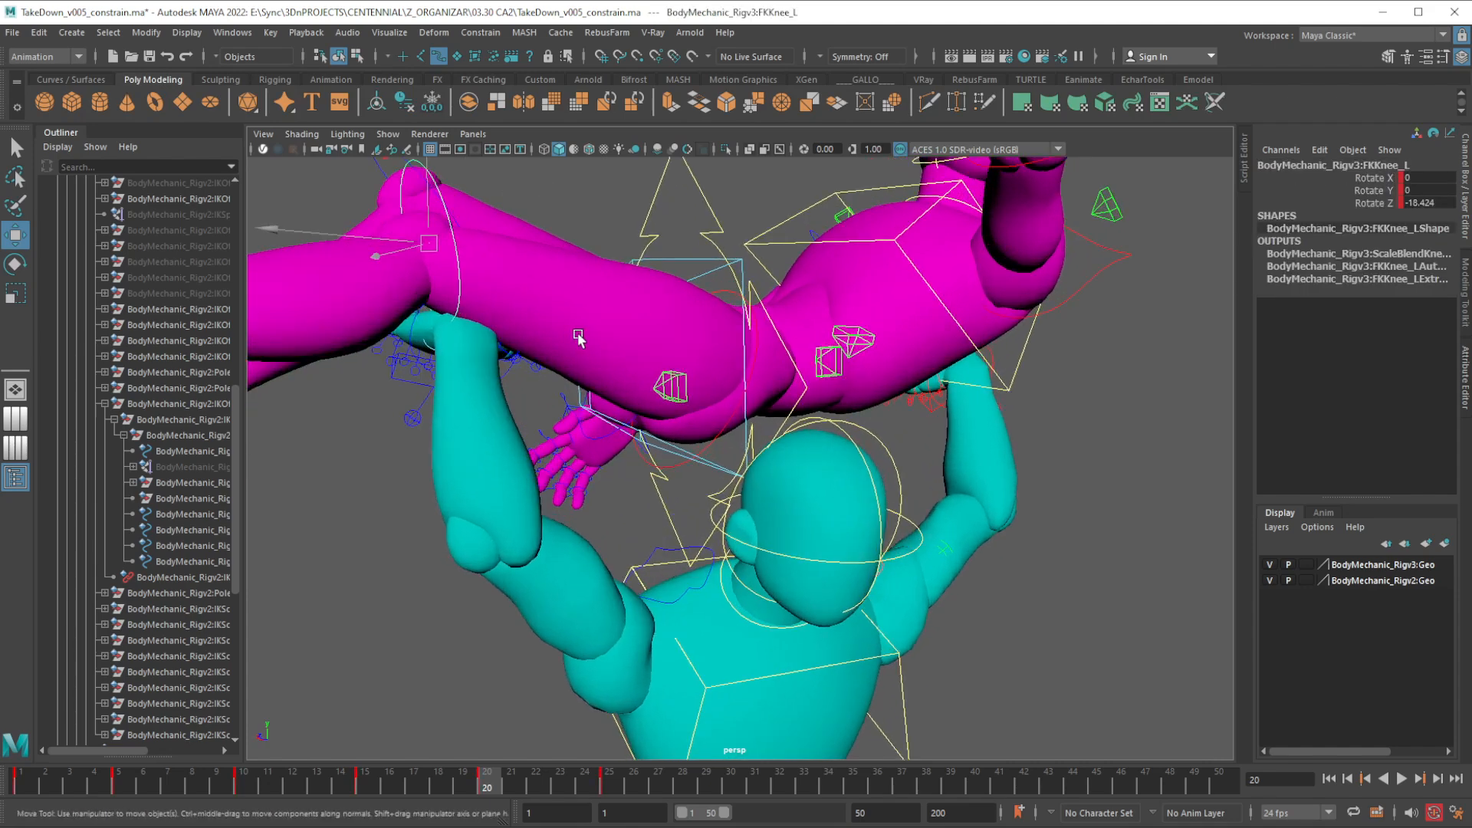
pyautogui.keyDown('alt'); pyautogui.moveTo(580, 337); pyautogui.dragTo(532, 358); pyautogui.keyUp('alt')
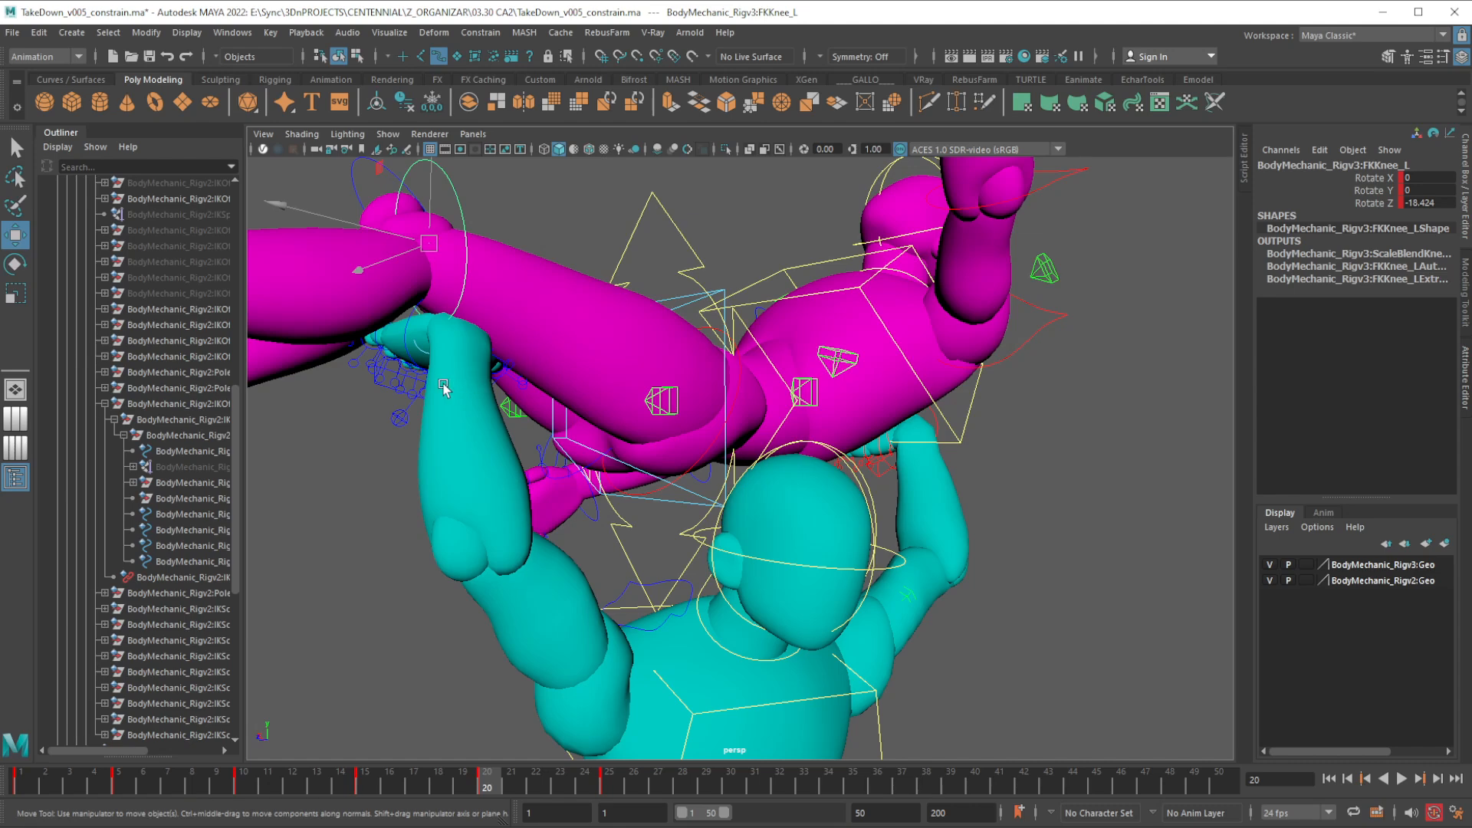
pyautogui.click(407, 328)
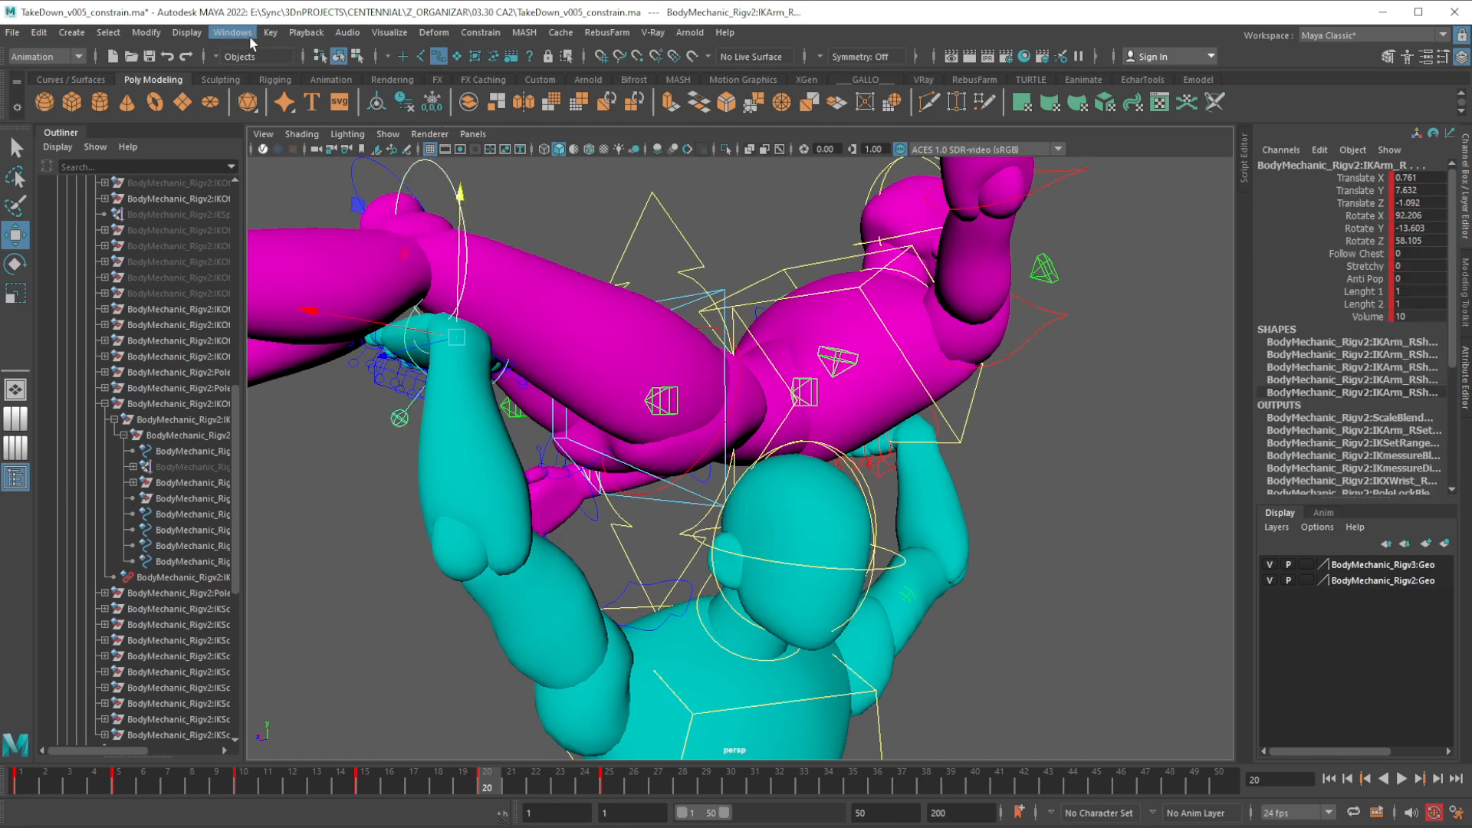
pyautogui.click(480, 32)
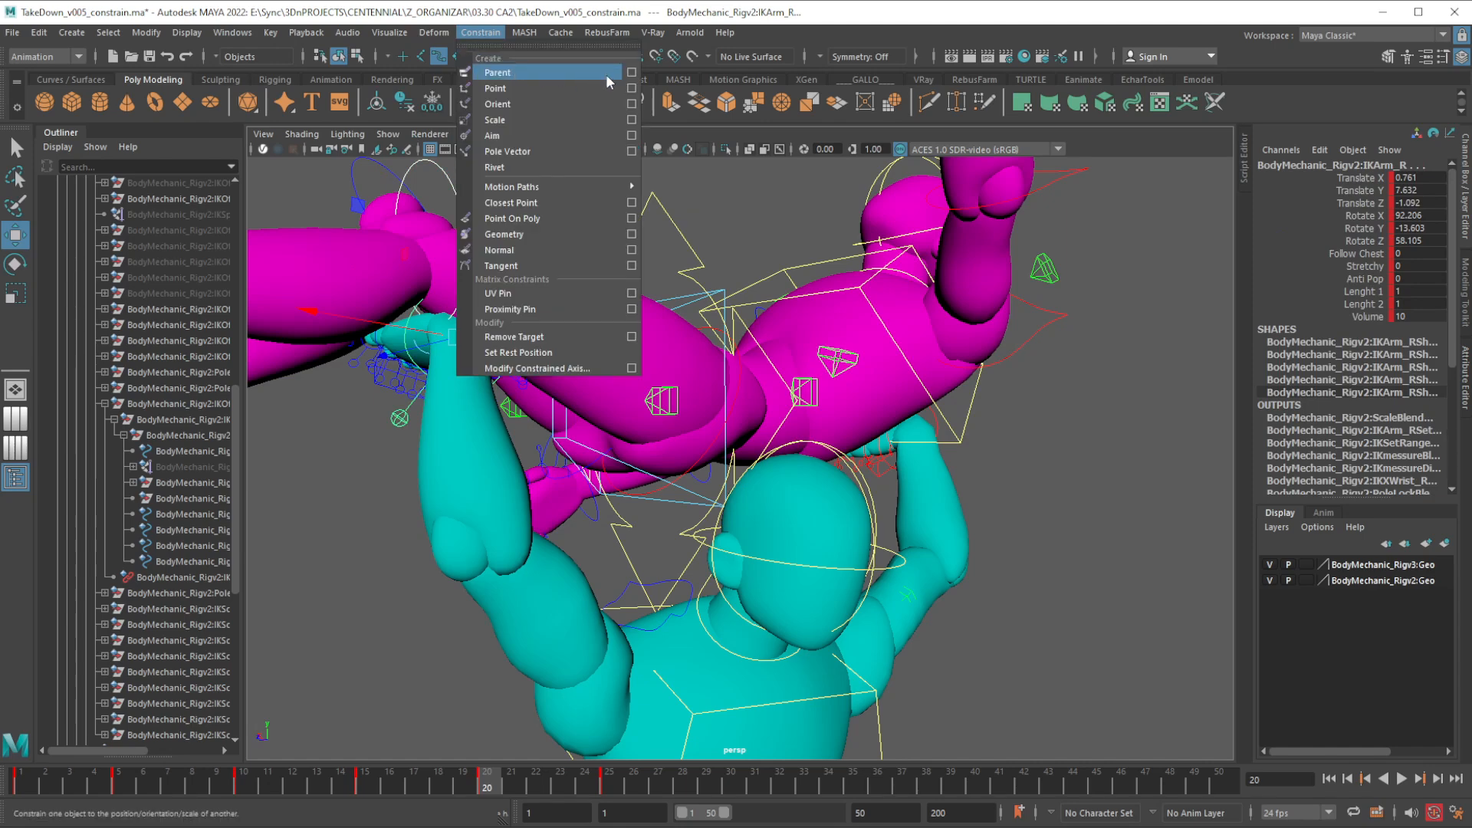
pyautogui.click(632, 73)
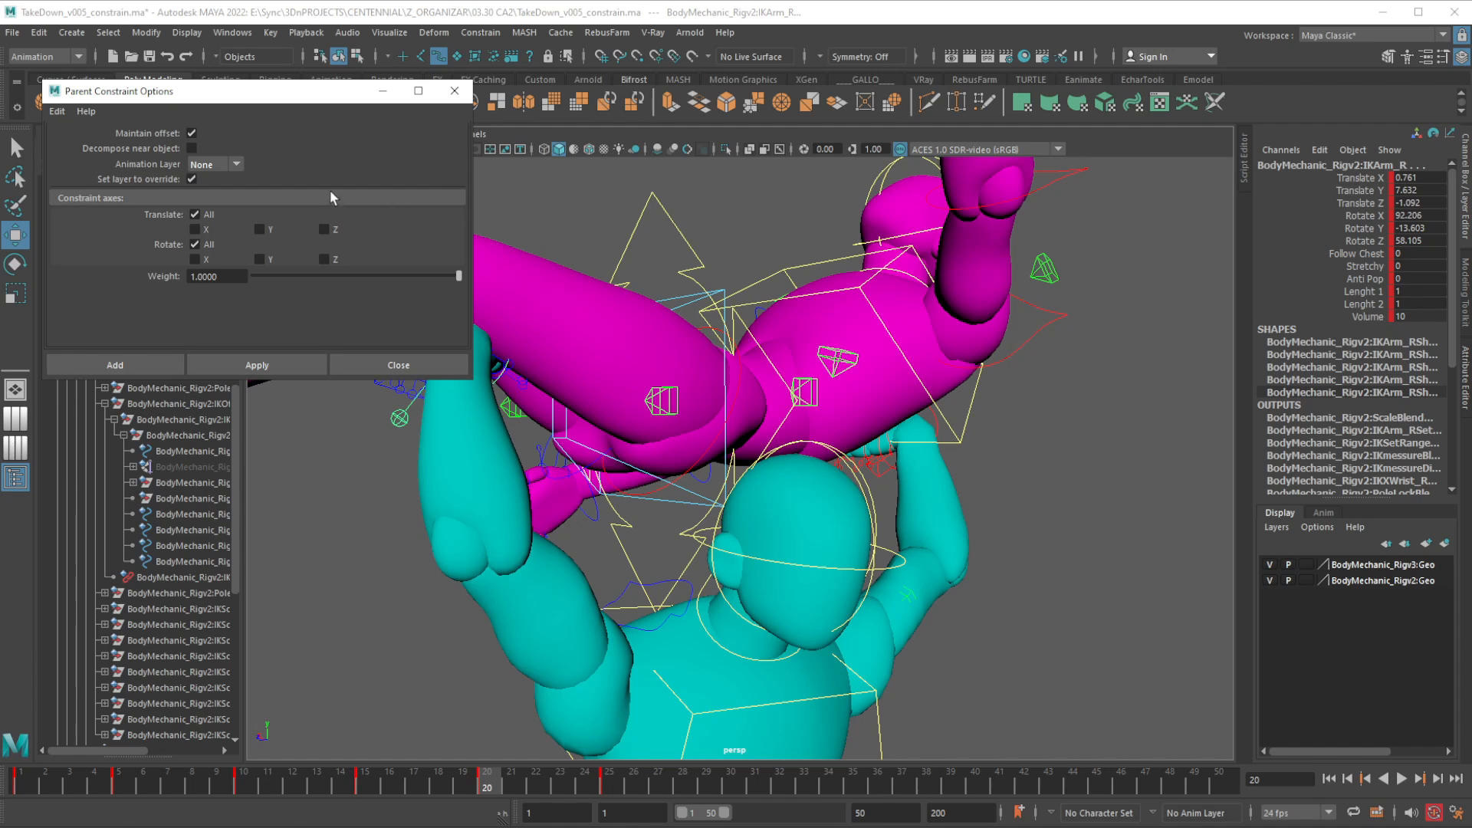
pyautogui.moveTo(265, 102); pyautogui.dragTo(266, 158)
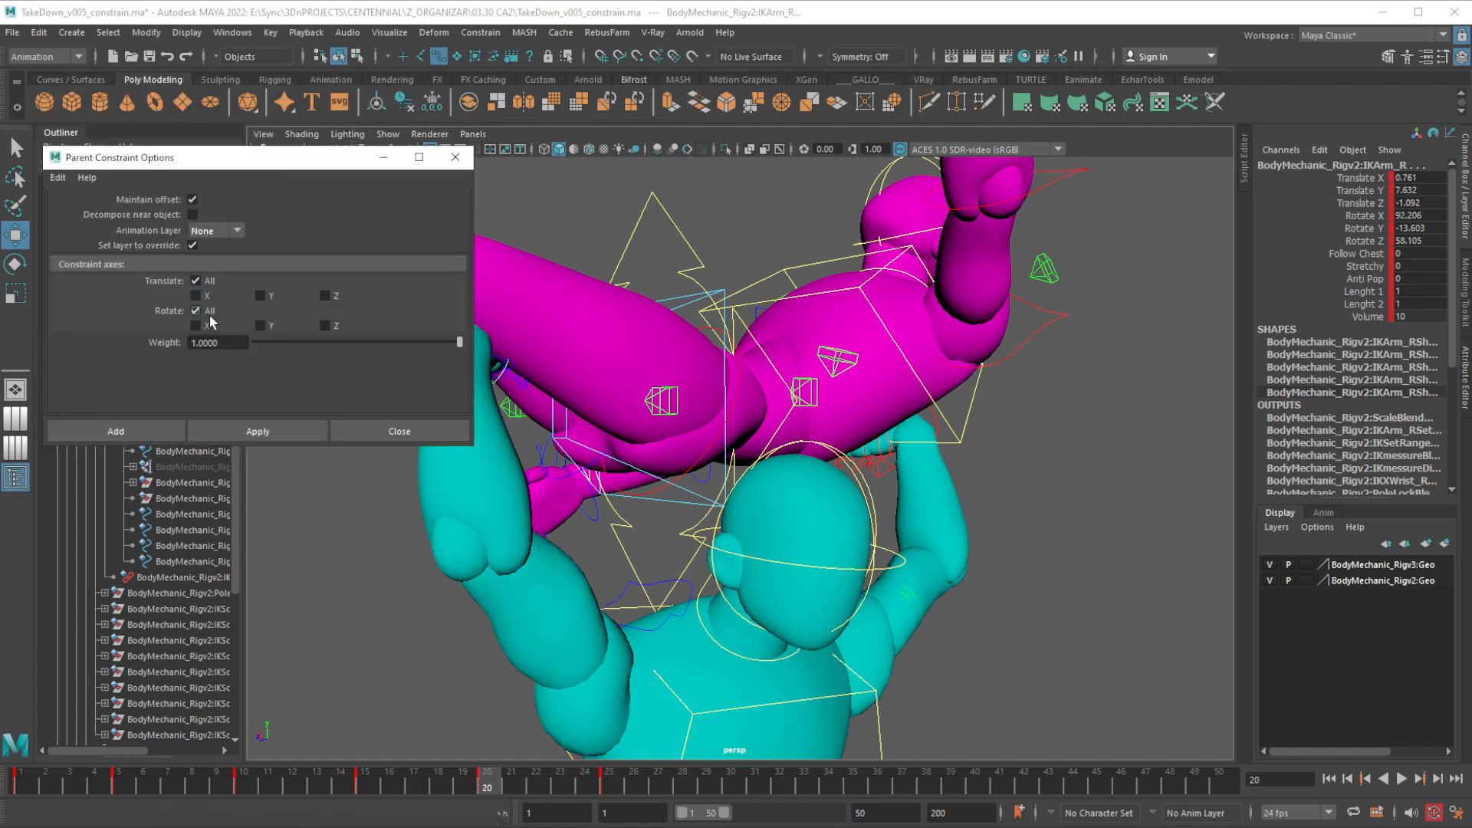
pyautogui.click(260, 432)
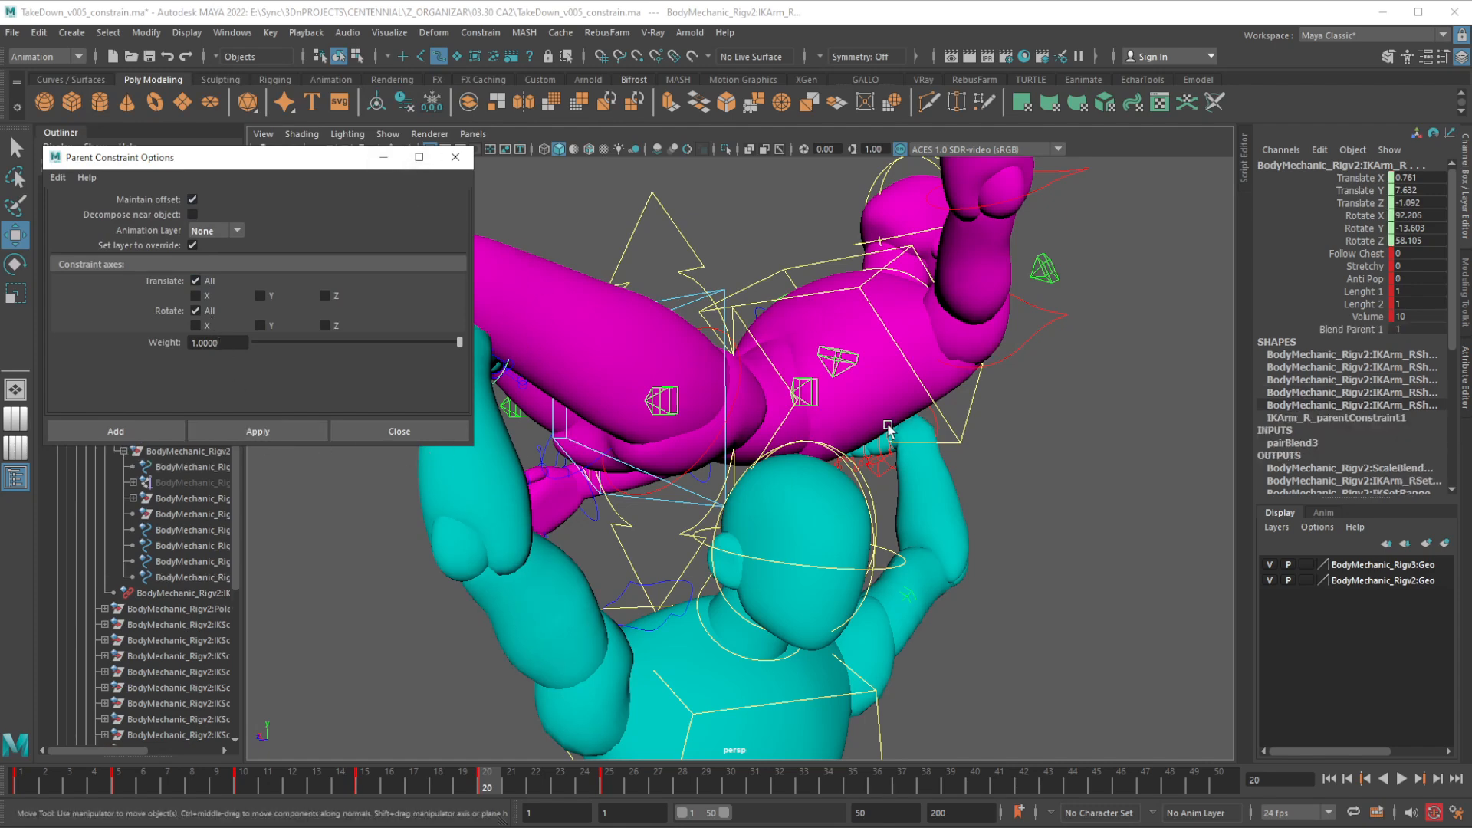
# - Parent-constrain the lifter's left arm IK control to the opponent's upper spine IK control with Maintain offset on
pyautogui.keyDown('alt'); pyautogui.moveTo(766, 345); pyautogui.dragTo(1073, 399); pyautogui.keyUp('alt')
pyautogui.keyDown('alt'); pyautogui.moveTo(1073, 398); pyautogui.dragTo(958, 488, button='middle'); pyautogui.keyUp('alt')
pyautogui.scroll(3, 959, 488)
pyautogui.scroll(3, 909, 550)
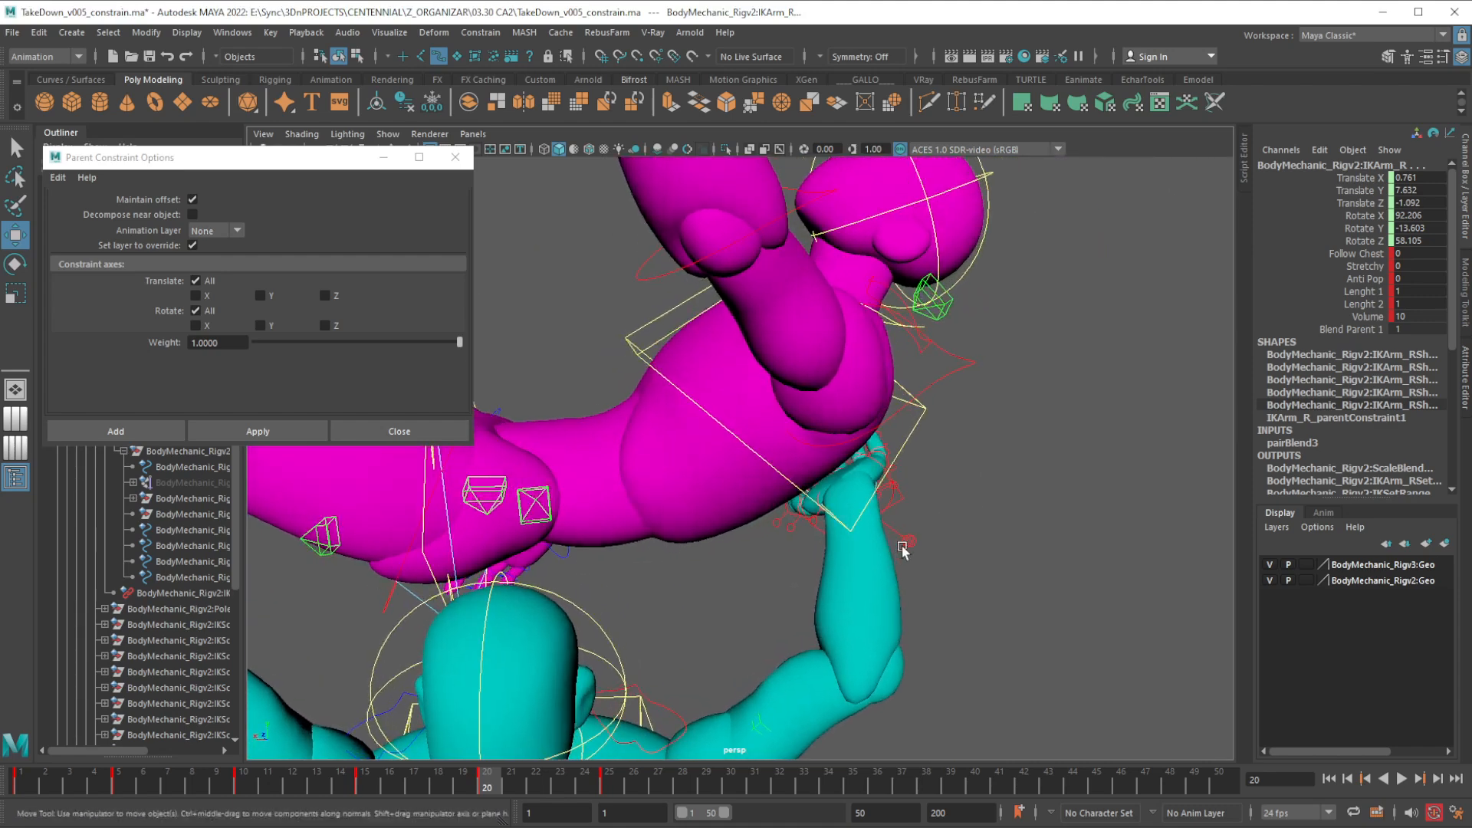
pyautogui.click(913, 468)
pyautogui.keyDown('alt'); pyautogui.moveTo(913, 468); pyautogui.dragTo(884, 488); pyautogui.keyUp('alt')
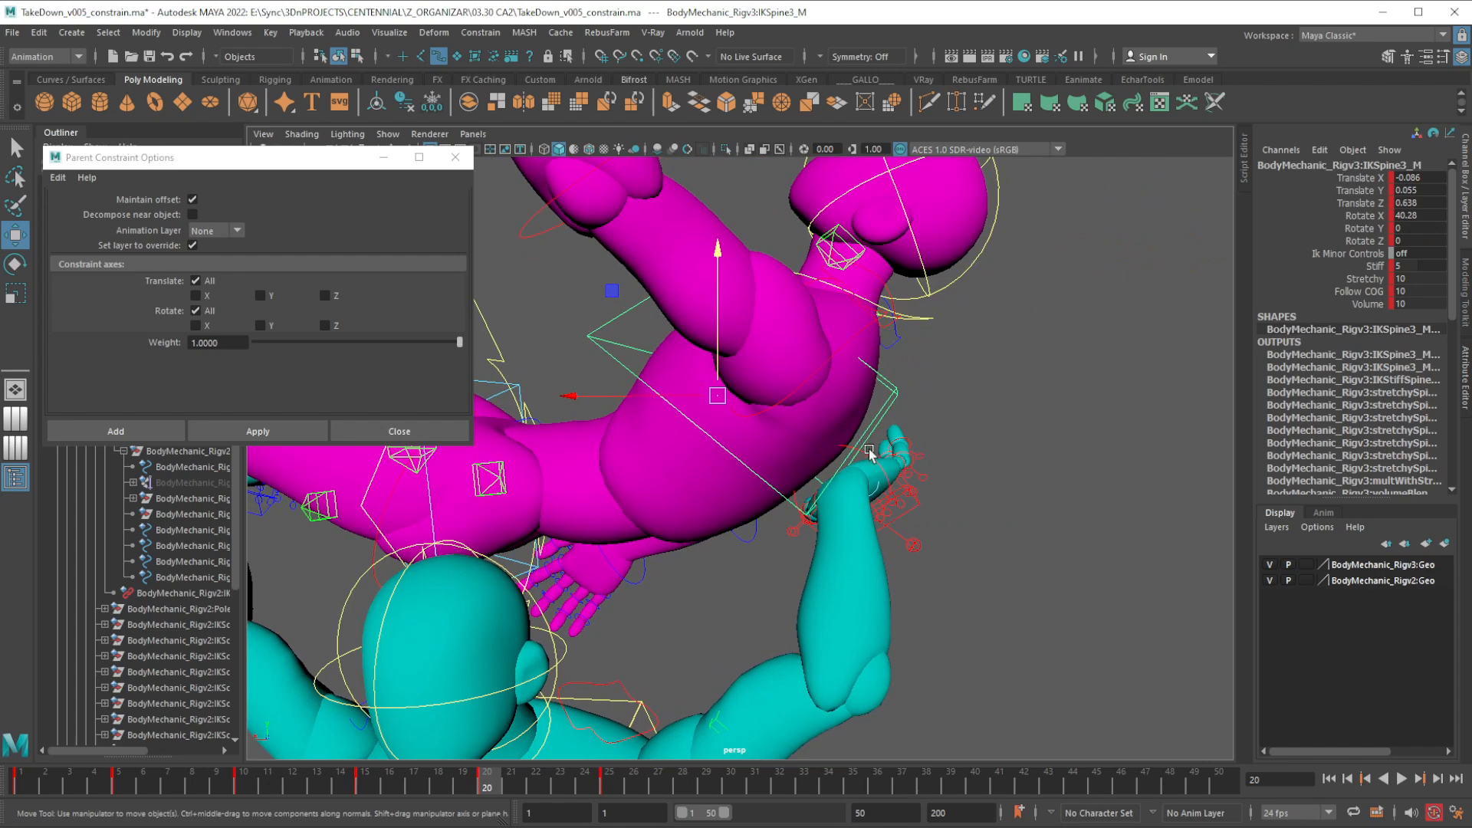
pyautogui.click(867, 457)
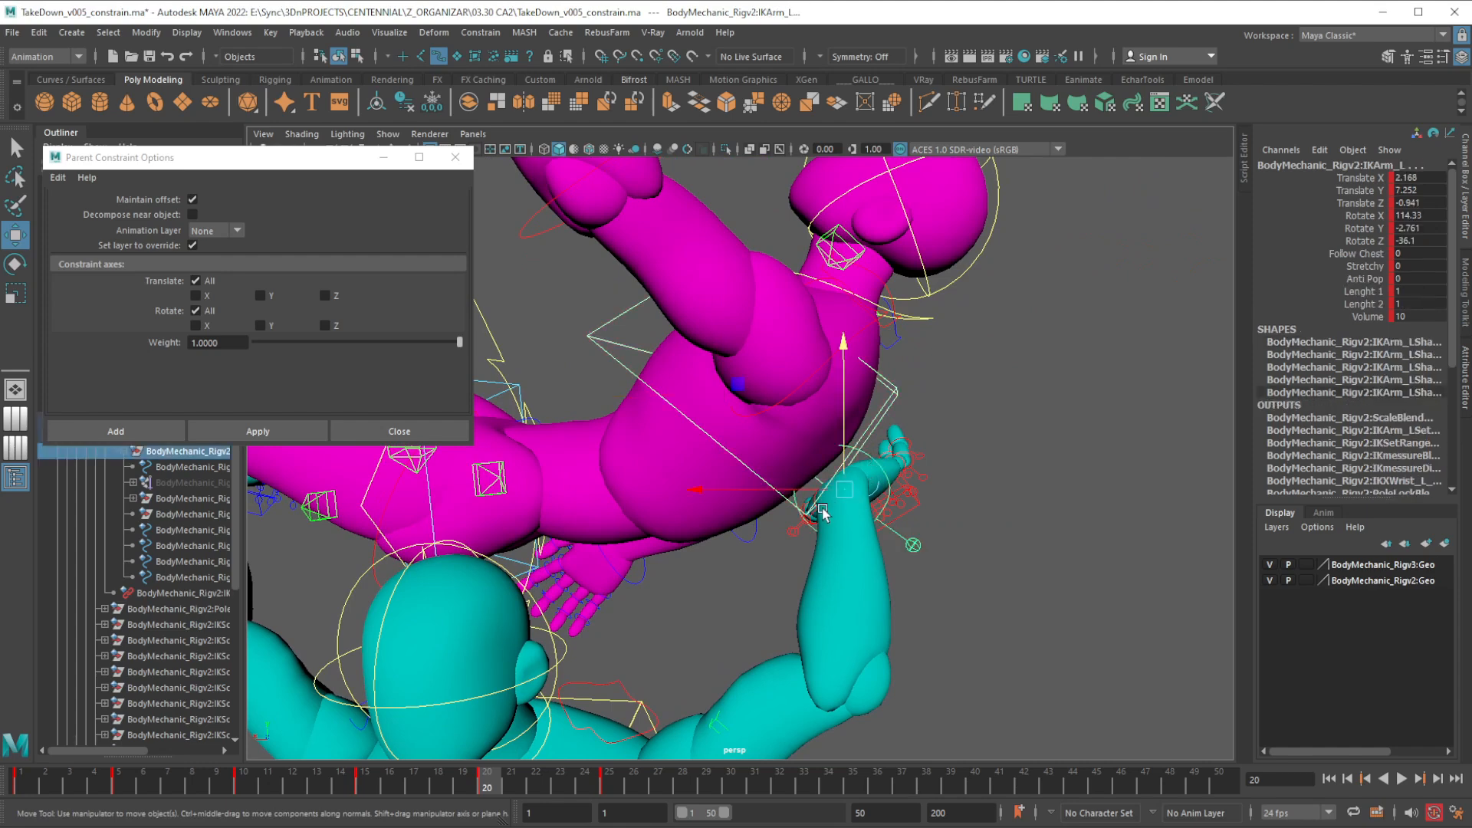
pyautogui.keyDown('alt'); pyautogui.moveTo(863, 489); pyautogui.dragTo(666, 506); pyautogui.keyUp('alt')
pyautogui.click(289, 430)
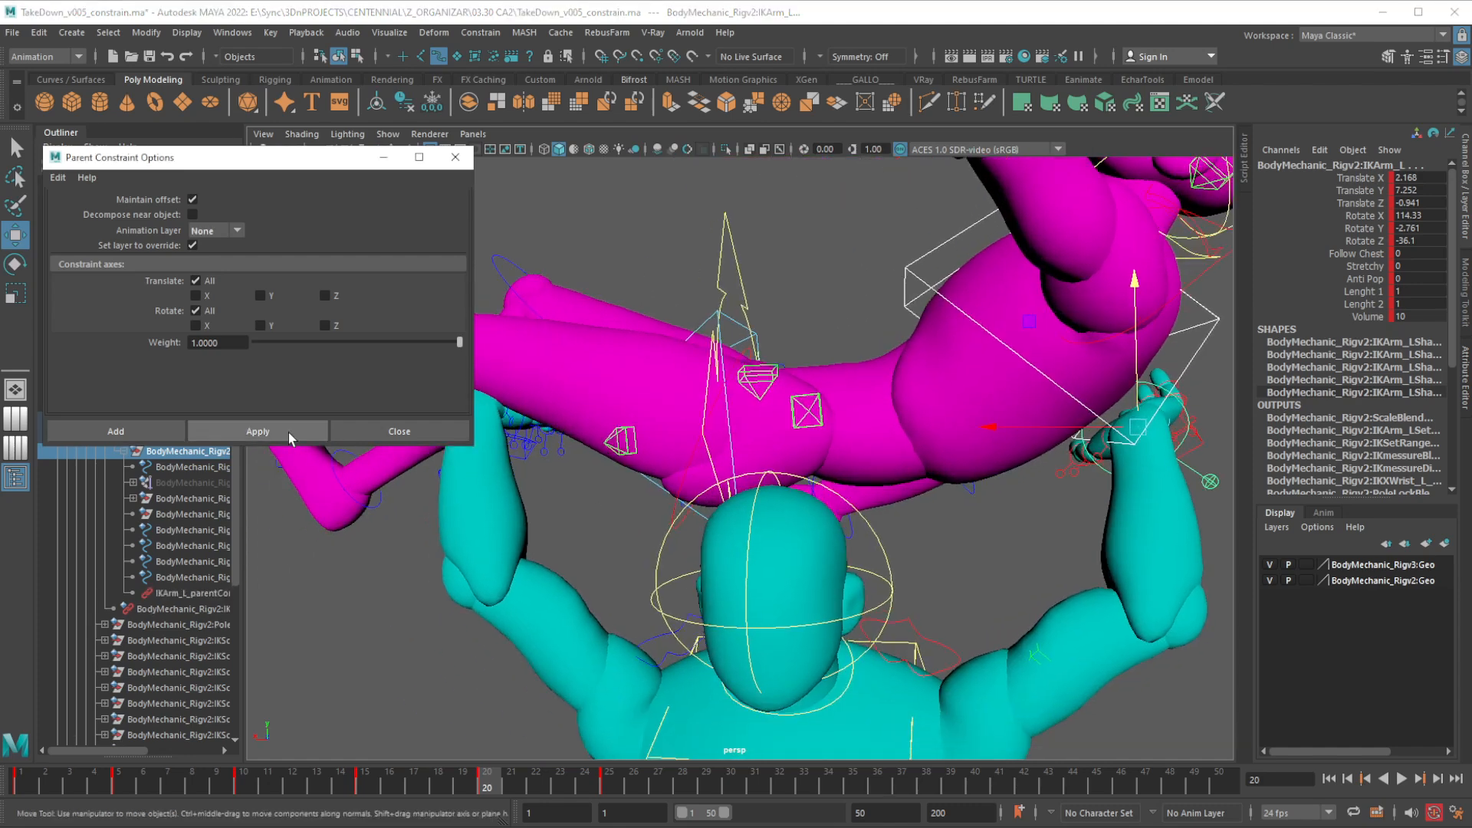
# - Lower the opponent's root control slightly at frame 20 and close the Parent Constraint options
pyautogui.keyDown('alt'); pyautogui.moveTo(792, 572); pyautogui.dragTo(807, 533); pyautogui.keyUp('alt')
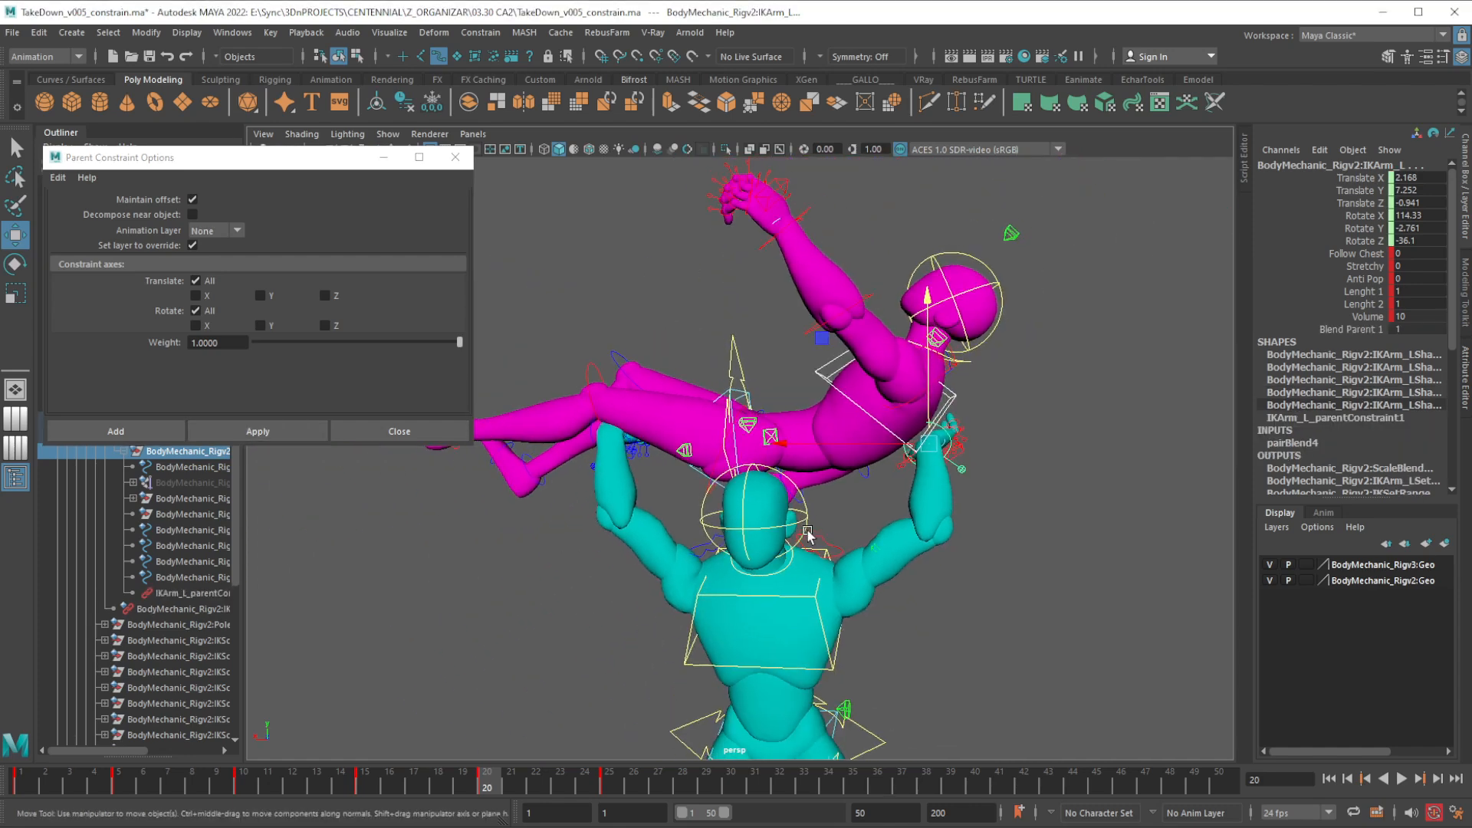
pyautogui.click(737, 358)
pyautogui.moveTo(740, 344)
pyautogui.mouseDown()
pyautogui.moveTo(737, 366)
pyautogui.moveTo(739, 326)
pyautogui.moveTo(737, 364)
pyautogui.mouseUp()
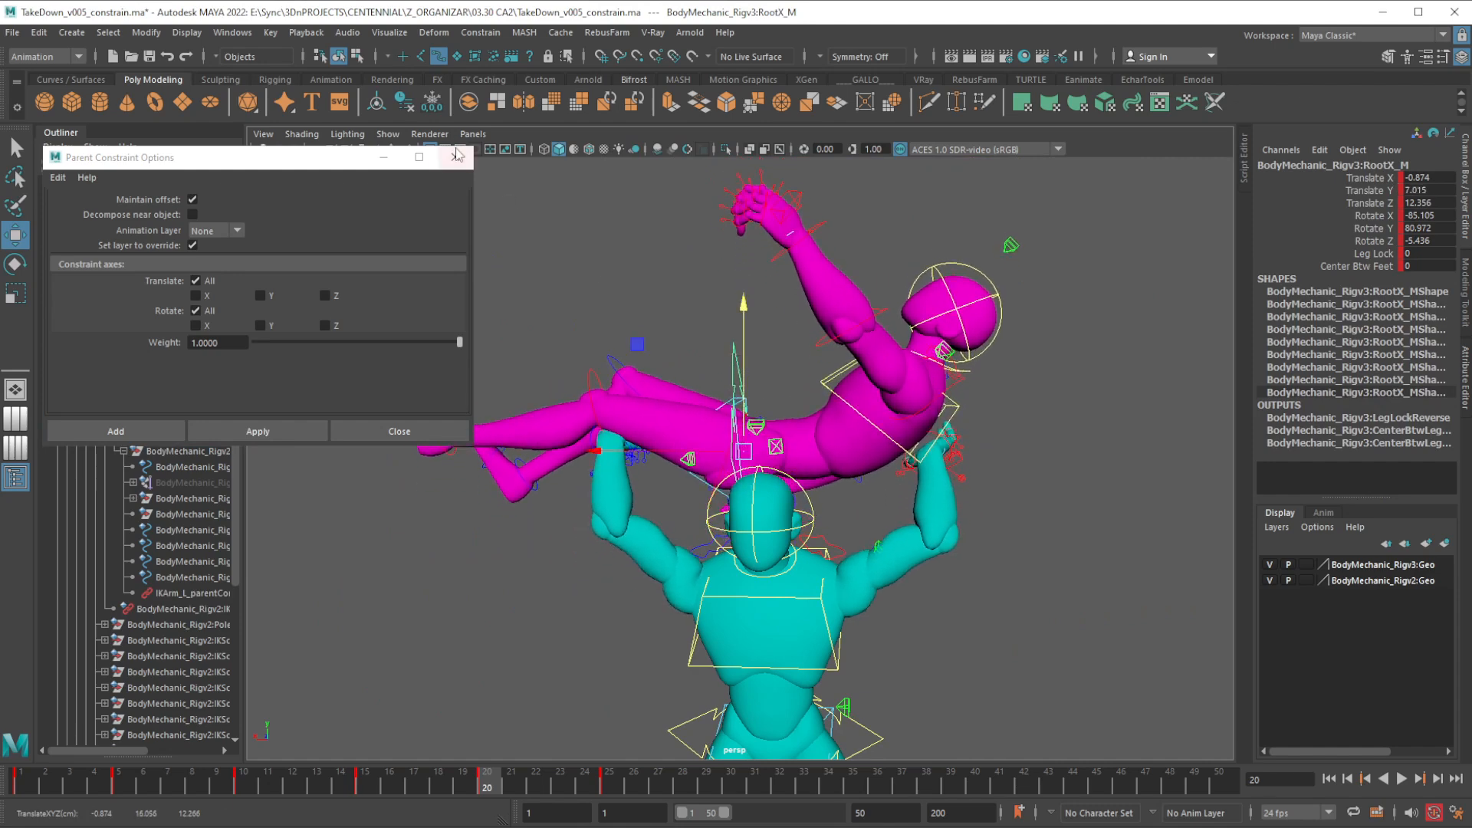
pyautogui.click(456, 157)
# - Try nudging the opponent's root control again at frame 20 and undo the move
pyautogui.keyDown('alt'); pyautogui.moveTo(667, 452); pyautogui.dragTo(700, 459); pyautogui.keyUp('alt')
pyautogui.keyDown('alt'); pyautogui.moveTo(700, 458); pyautogui.dragTo(775, 521, button='right'); pyautogui.keyUp('alt')
pyautogui.keyDown('alt'); pyautogui.moveTo(775, 521); pyautogui.dragTo(747, 543); pyautogui.keyUp('alt')
pyautogui.keyDown('alt'); pyautogui.moveTo(567, 642); pyautogui.dragTo(695, 599); pyautogui.keyUp('alt')
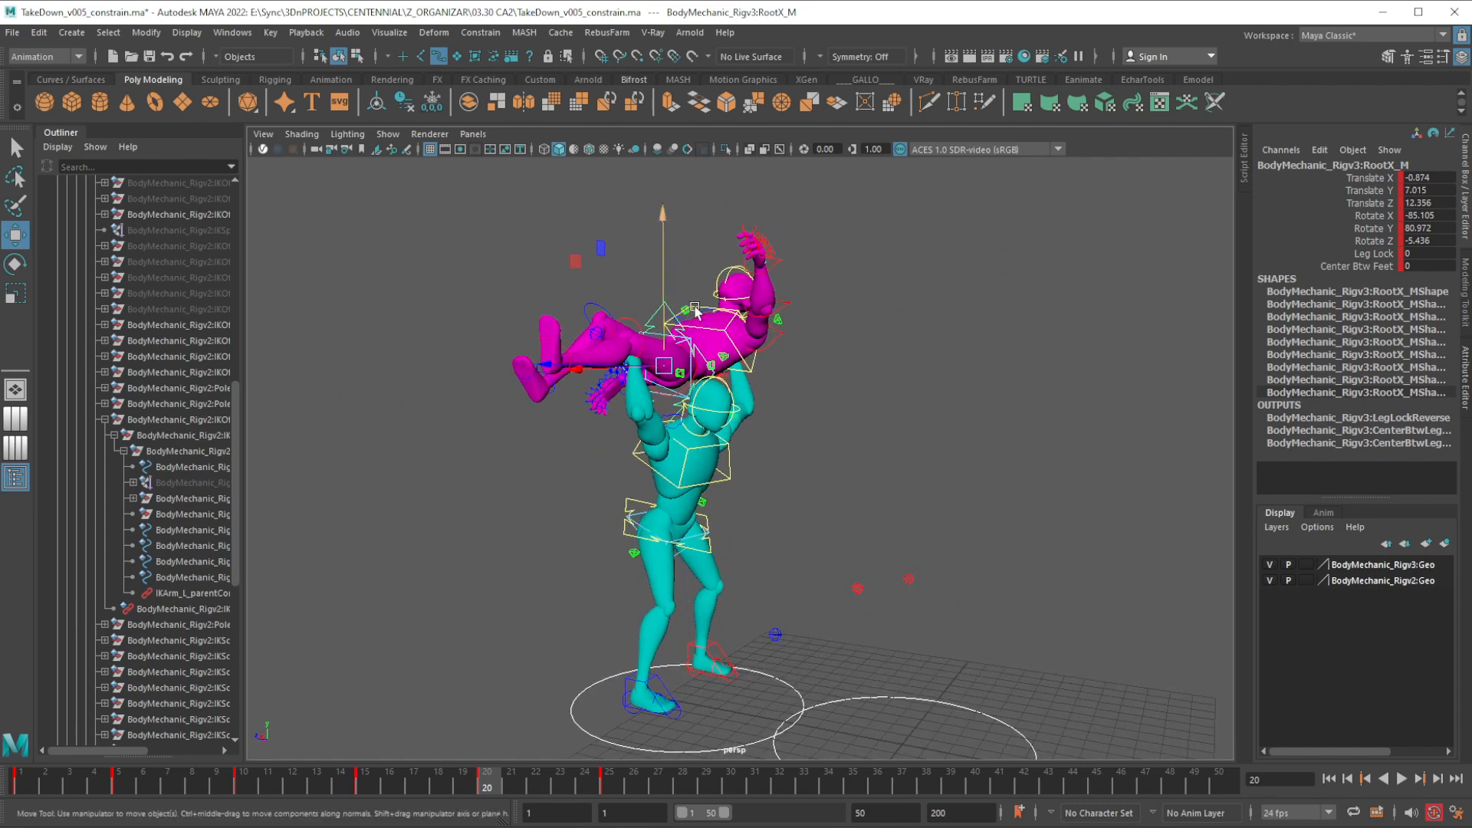
pyautogui.keyDown('alt'); pyautogui.moveTo(617, 299); pyautogui.dragTo(612, 375); pyautogui.keyUp('alt')
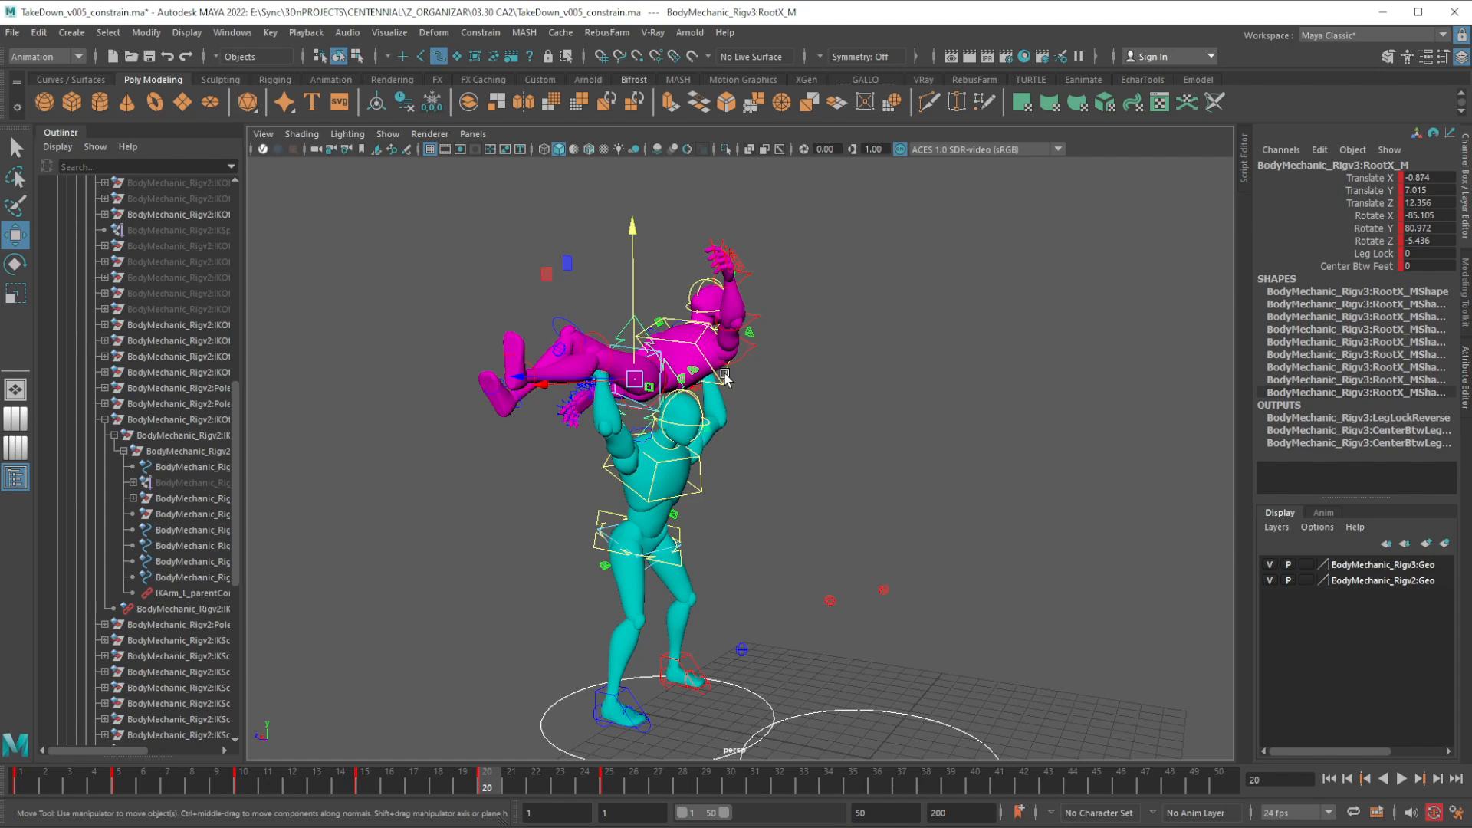
pyautogui.moveTo(563, 282)
pyautogui.mouseDown()
pyautogui.moveTo(546, 277)
pyautogui.moveTo(565, 283)
pyautogui.mouseUp()
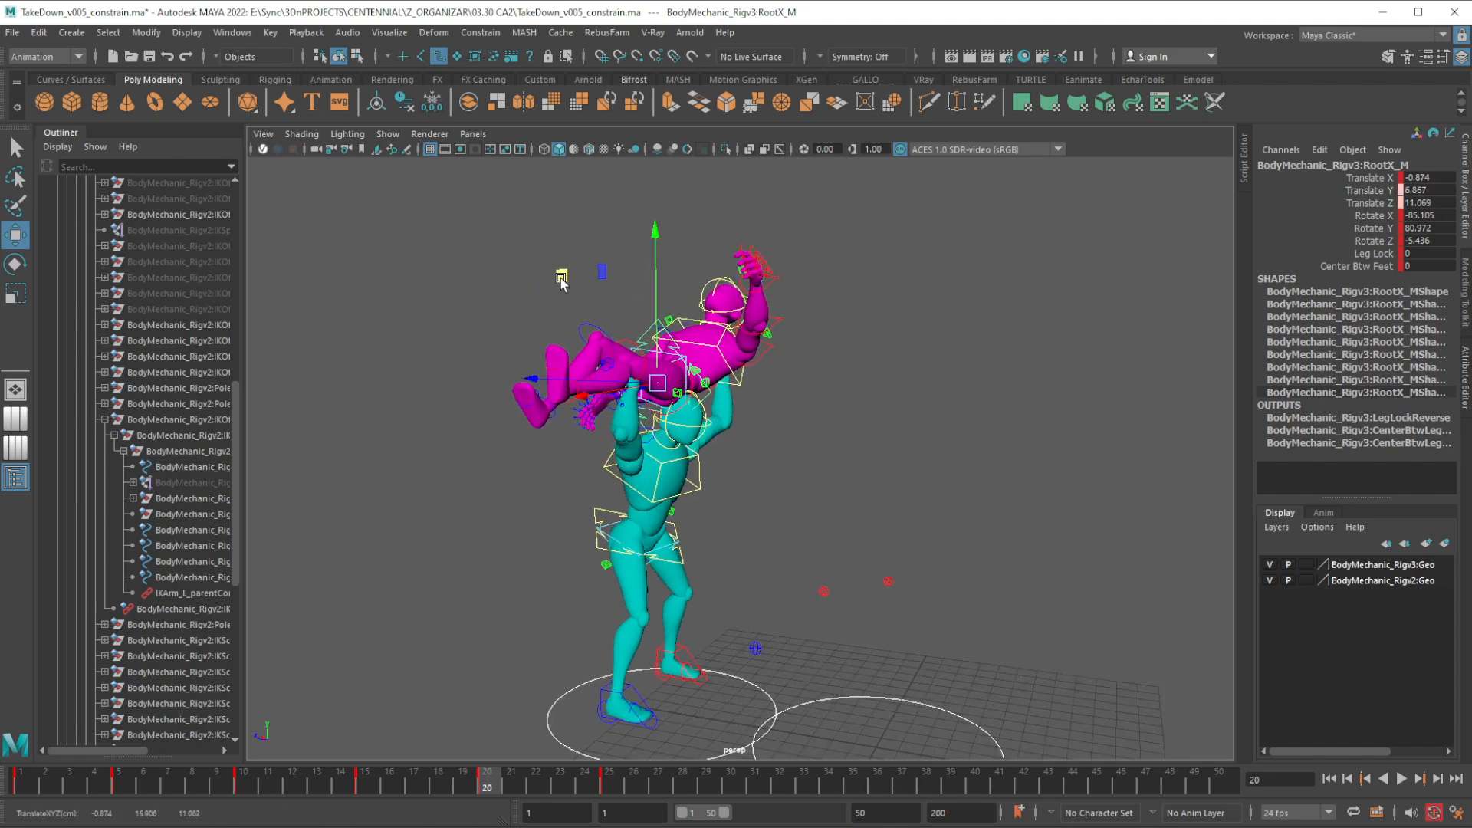
pyautogui.hotkey('ctrl', 'z')
# - Go to frame 15 and try repositioning the opponent's root control, undoing the changes
pyautogui.moveTo(490, 786); pyautogui.dragTo(365, 789)
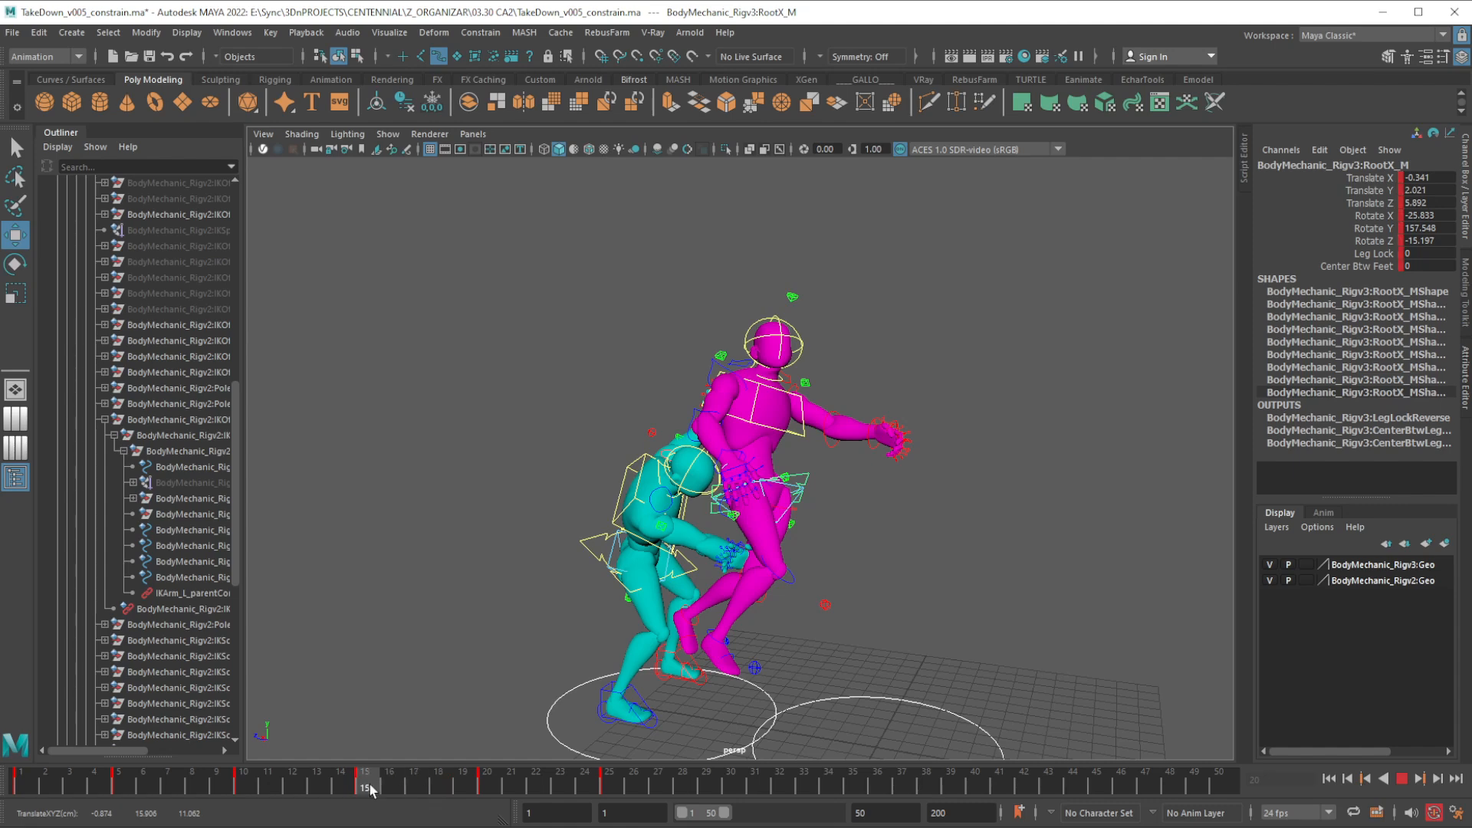
pyautogui.keyDown('alt'); pyautogui.moveTo(690, 675); pyautogui.dragTo(629, 672); pyautogui.keyUp('alt')
pyautogui.moveTo(731, 508); pyautogui.dragTo(679, 512)
pyautogui.hotkey('ctrl', 'z')
pyautogui.hotkey('ctrl', 'z')
pyautogui.hotkey('ctrl', 'z')
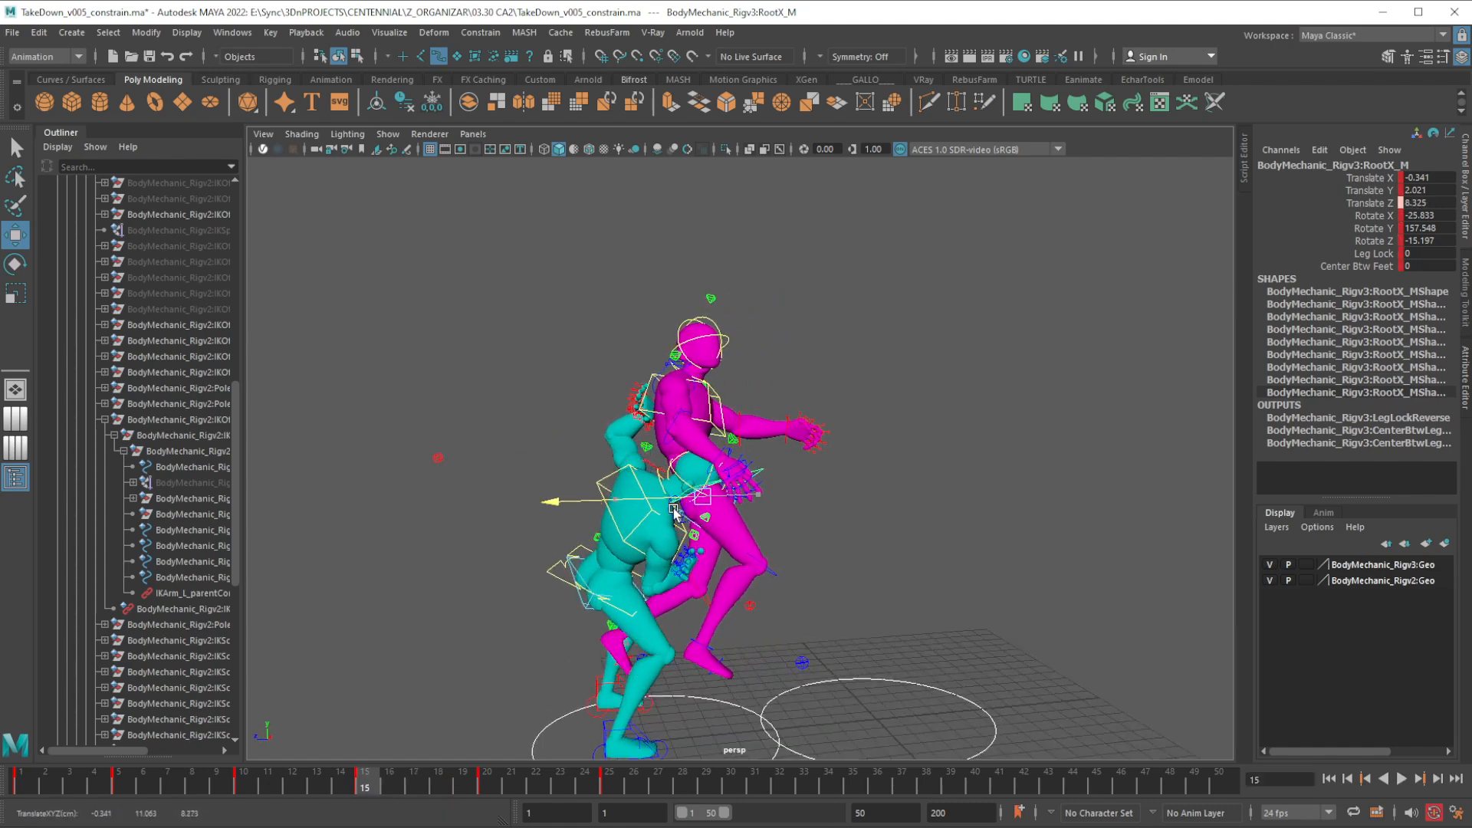
# - Step back through frames 10 and earlier to frame 1, orbiting to review the rigs' approach before the lift
pyautogui.click(249, 792)
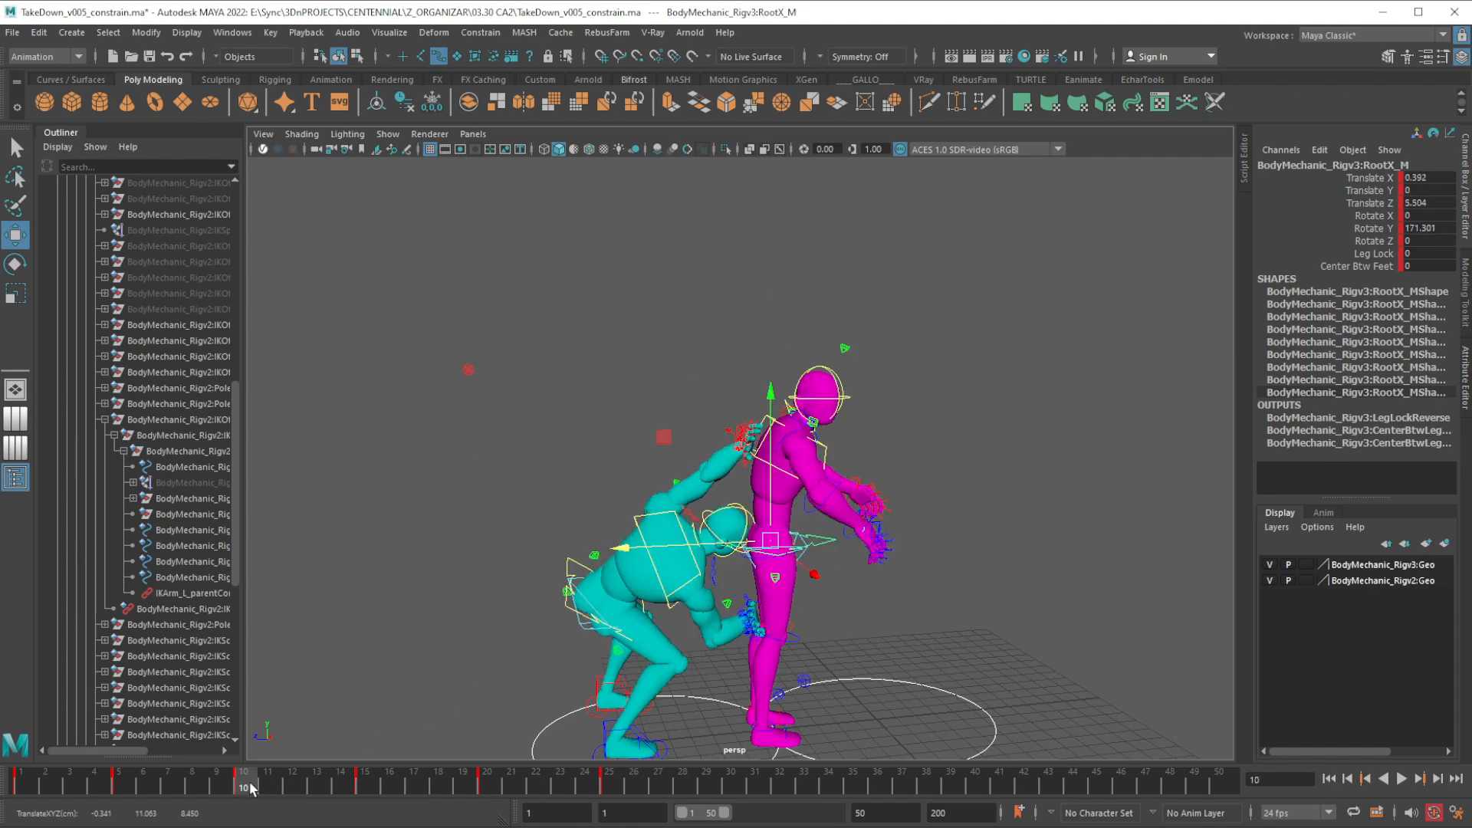
pyautogui.keyDown('alt'); pyautogui.moveTo(619, 667); pyautogui.dragTo(616, 650, button='middle'); pyautogui.keyUp('alt')
pyautogui.moveTo(701, 471); pyautogui.dragTo(684, 474)
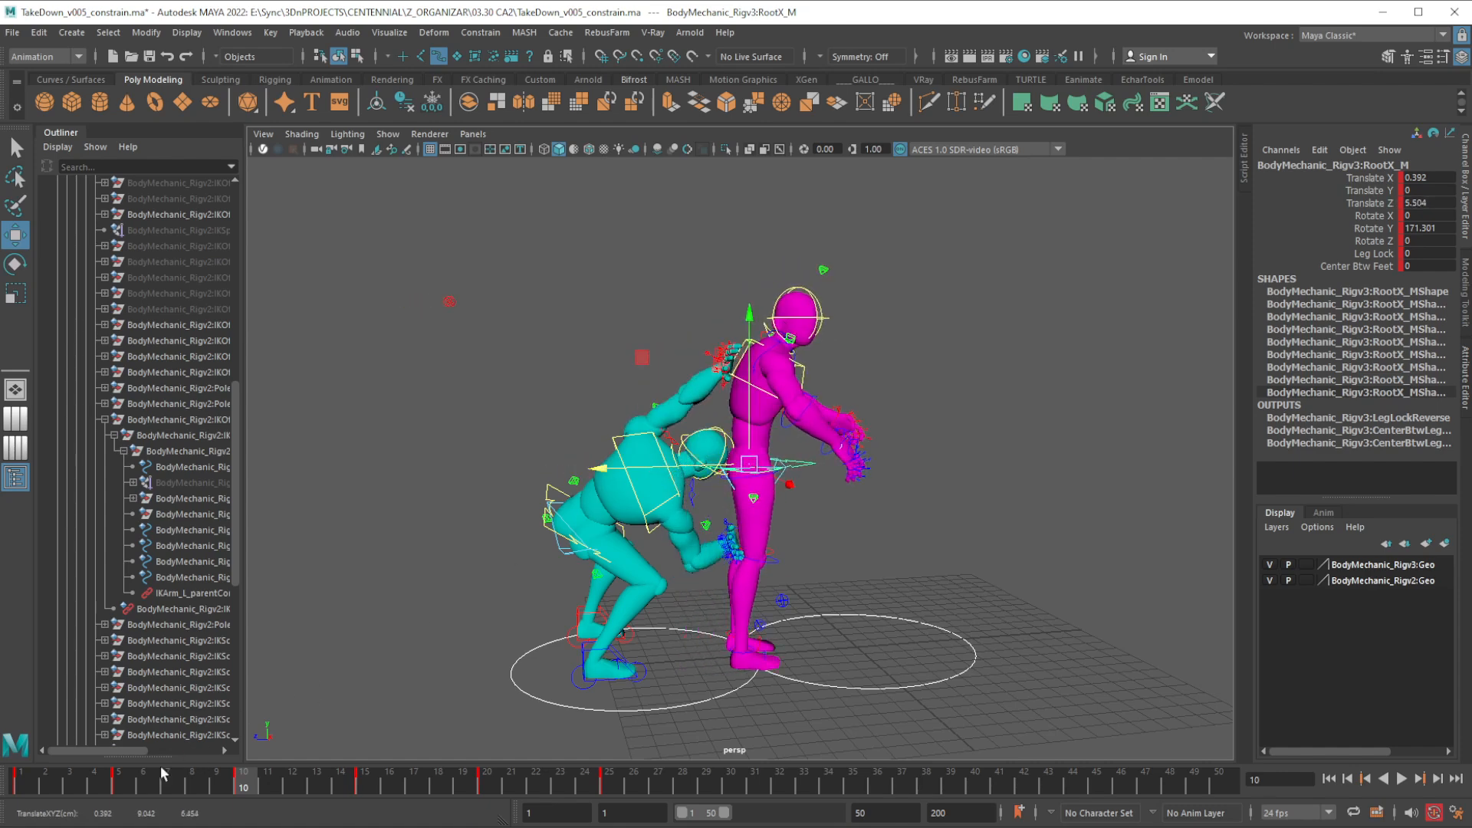
pyautogui.click(122, 785)
pyautogui.keyDown('alt'); pyautogui.moveTo(622, 624); pyautogui.dragTo(623, 616); pyautogui.keyUp('alt')
pyautogui.moveTo(639, 466); pyautogui.dragTo(585, 515)
pyautogui.hotkey('ctrl', 'z')
pyautogui.click(21, 781)
pyautogui.moveTo(586, 515)
pyautogui.mouseDown(button='middle')
pyautogui.moveTo(559, 588)
pyautogui.moveTo(592, 542)
pyautogui.mouseUp(button='middle')
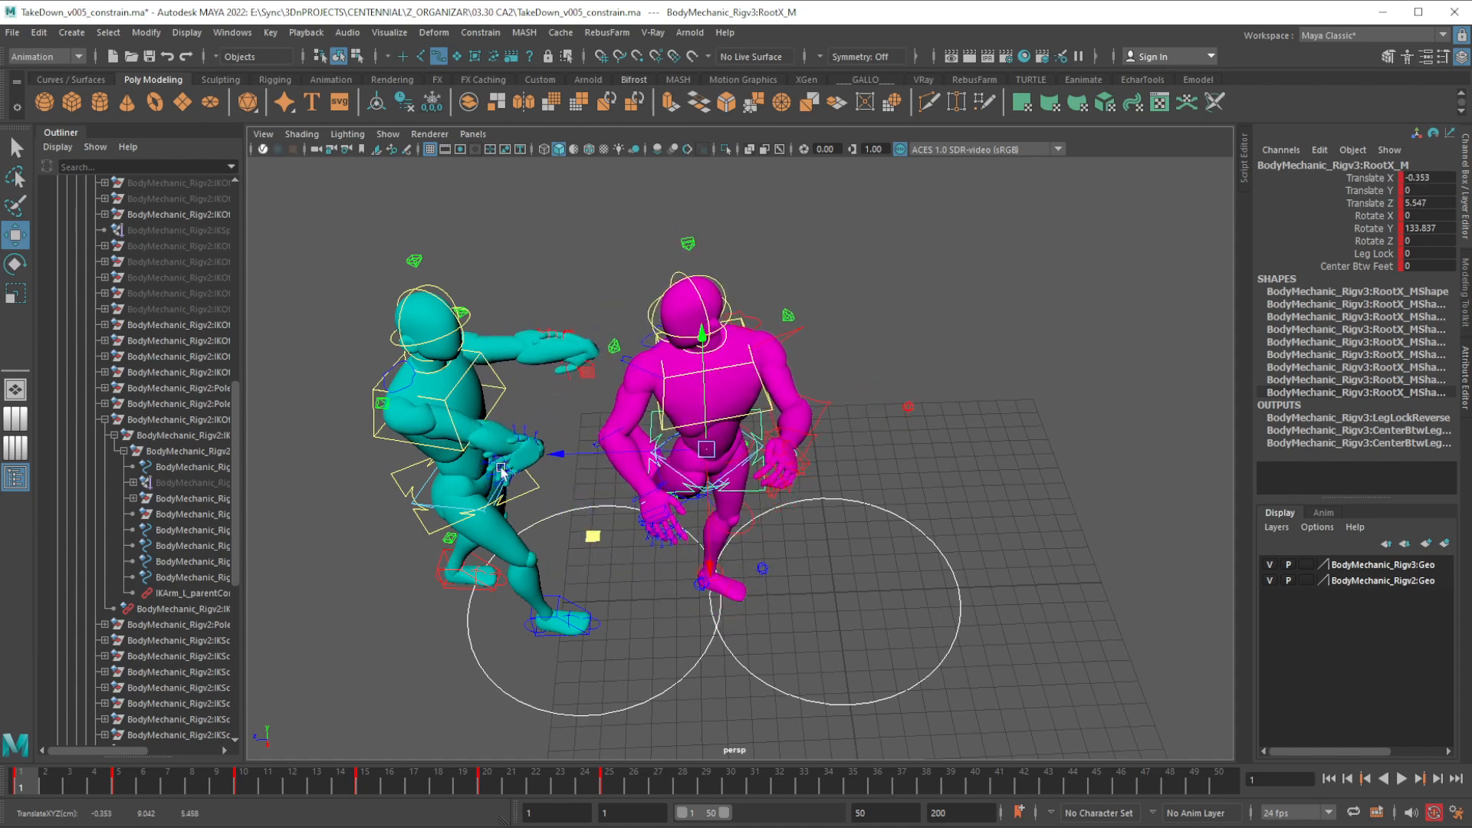
# - Select the lifter's right arm IK control at frame 1, try moving it upward, and undo the move
pyautogui.keyDown('alt'); pyautogui.moveTo(500, 464); pyautogui.dragTo(488, 511, button='right'); pyautogui.keyUp('alt')
pyautogui.keyDown('alt'); pyautogui.moveTo(434, 476); pyautogui.dragTo(471, 479, button='middle'); pyautogui.keyUp('alt')
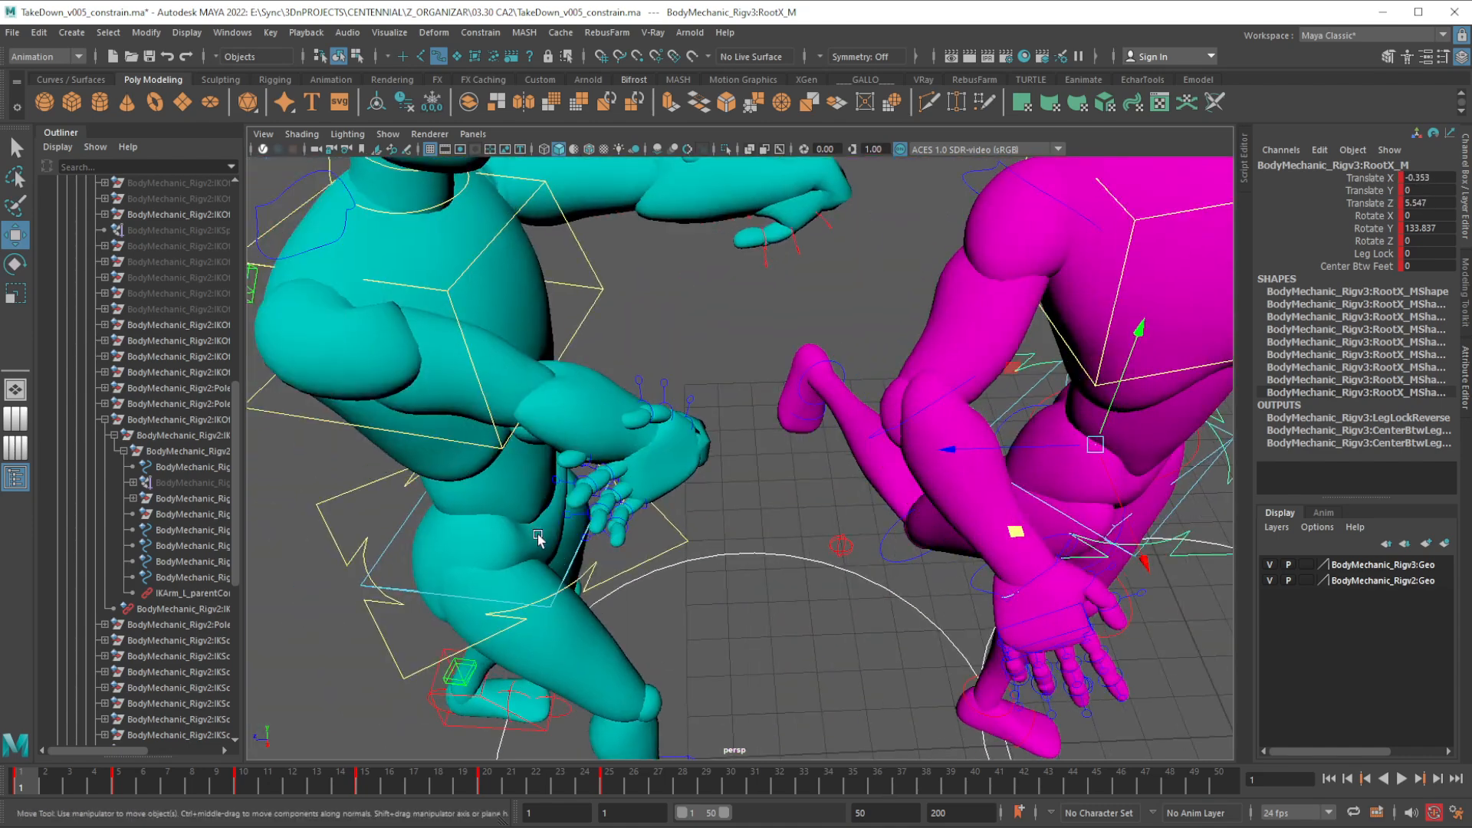
pyautogui.keyDown('alt'); pyautogui.moveTo(539, 539); pyautogui.dragTo(658, 459); pyautogui.keyUp('alt')
pyautogui.keyDown('alt'); pyautogui.moveTo(836, 423); pyautogui.dragTo(687, 475, button='middle'); pyautogui.keyUp('alt')
pyautogui.keyDown('alt'); pyautogui.moveTo(752, 553); pyautogui.dragTo(716, 502, button='middle'); pyautogui.keyUp('alt')
pyautogui.keyDown('alt'); pyautogui.moveTo(851, 527); pyautogui.dragTo(782, 529, button='middle'); pyautogui.keyUp('alt')
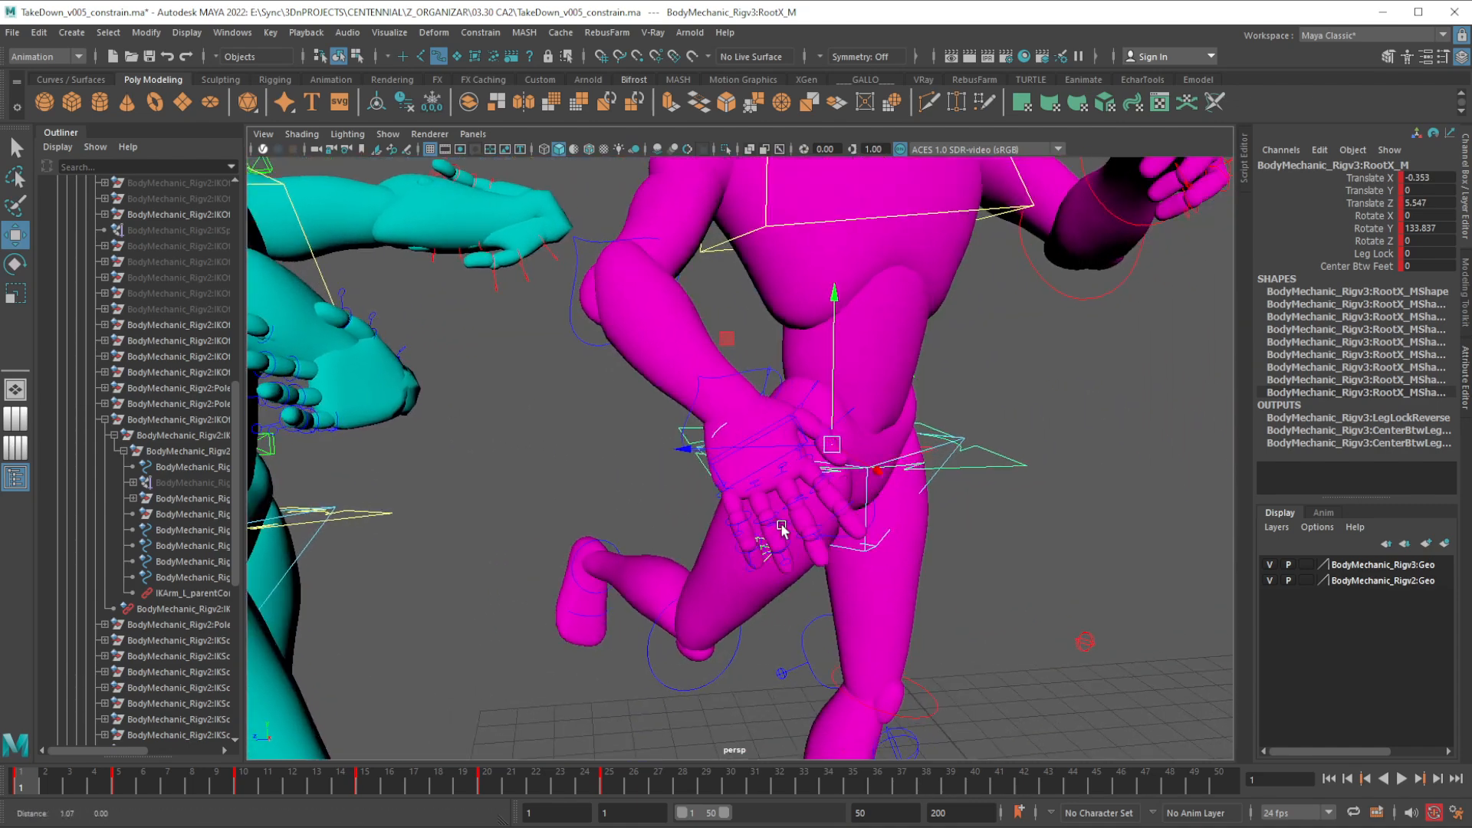
pyautogui.keyDown('alt'); pyautogui.moveTo(783, 632); pyautogui.dragTo(788, 512, button='middle'); pyautogui.keyUp('alt')
pyautogui.click(802, 526)
pyautogui.keyDown('alt'); pyautogui.moveTo(803, 527); pyautogui.dragTo(789, 560, button='right'); pyautogui.keyUp('alt')
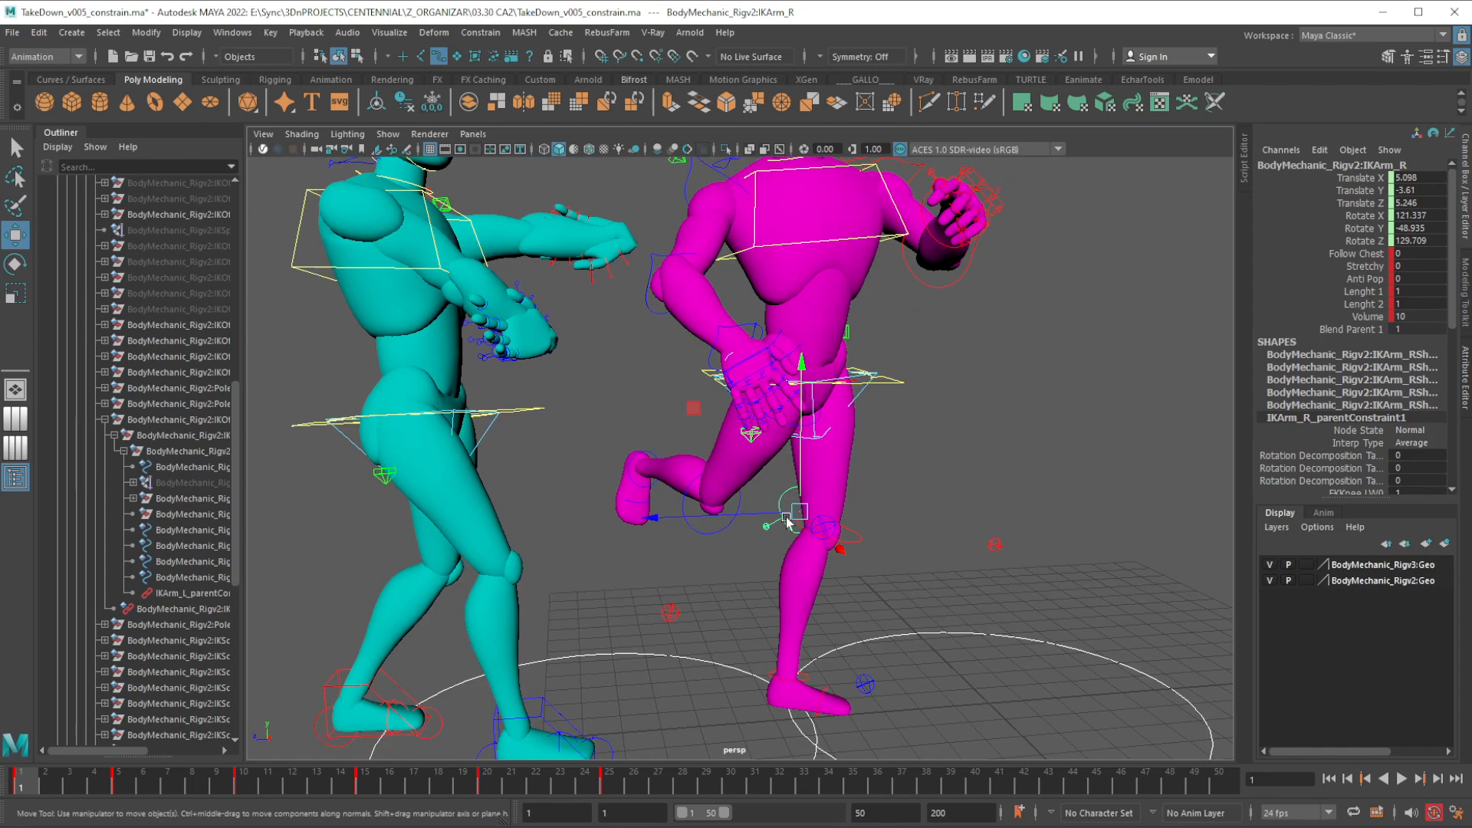
pyautogui.moveTo(795, 508); pyautogui.dragTo(771, 426)
pyautogui.hotkey('ctrl', 'z')
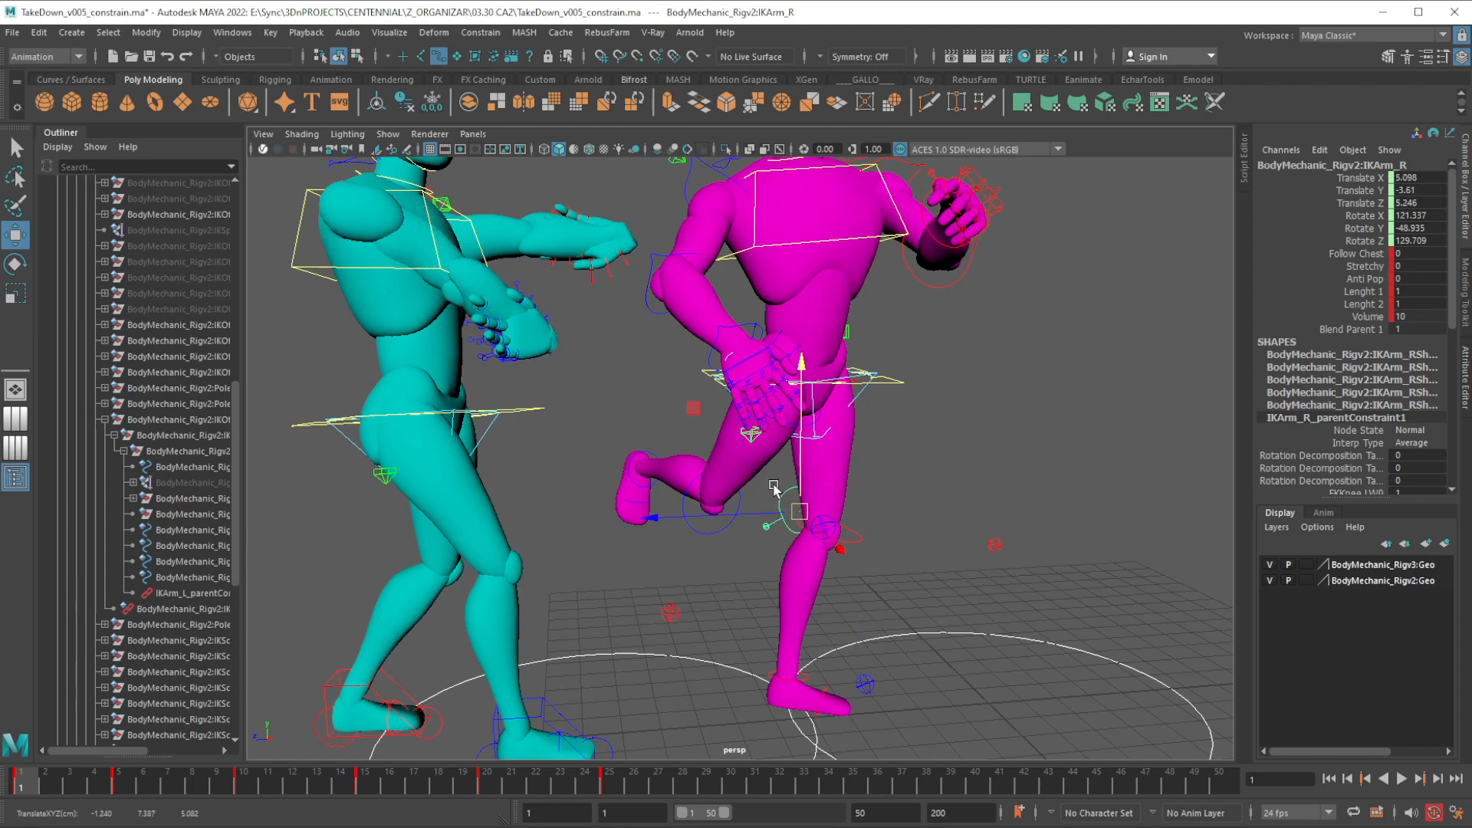
pyautogui.scroll(-3, 743, 535)
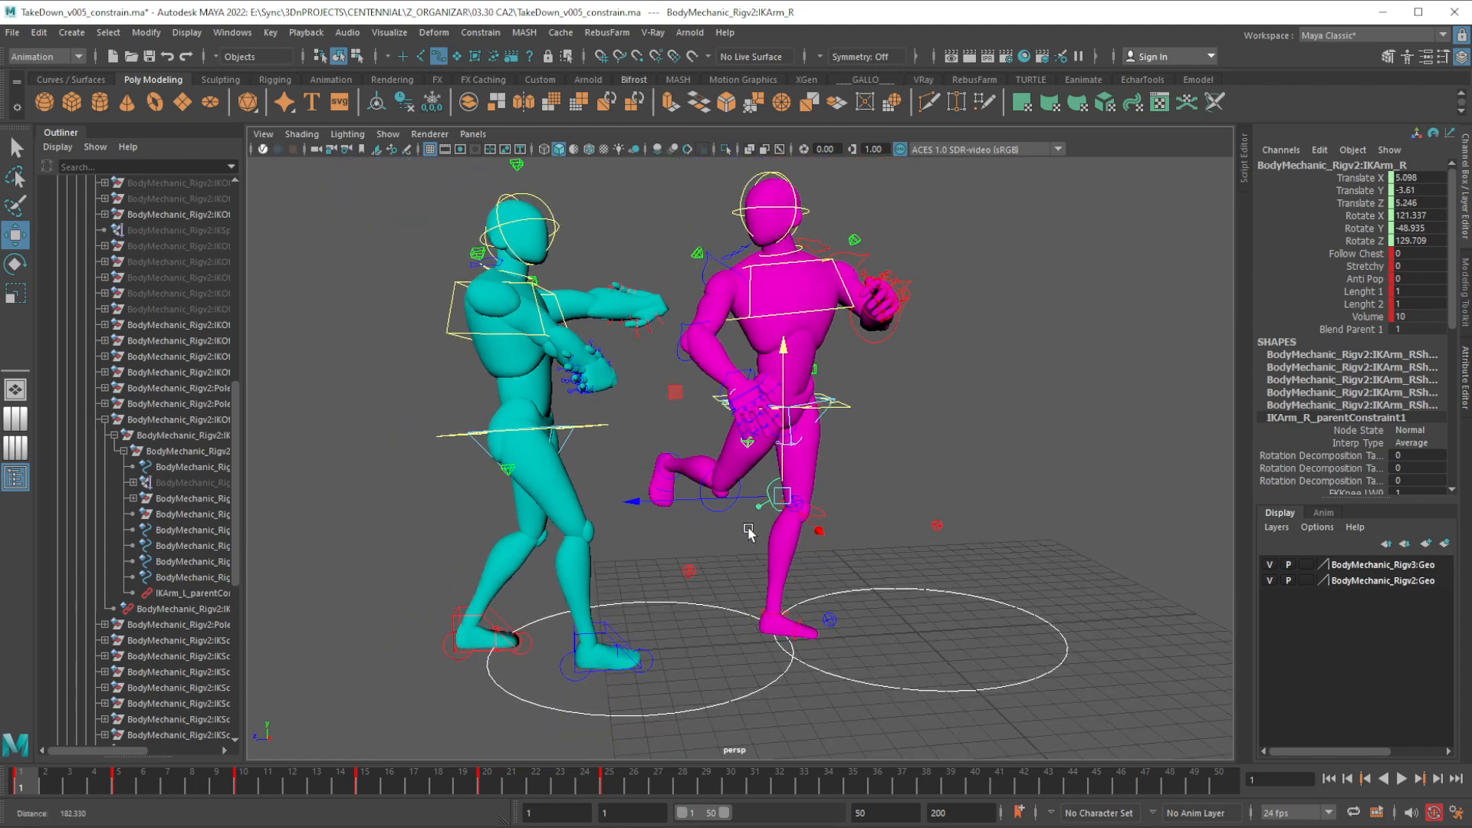
# - Go to frame 20 and orbit around both rigs to inspect the overhead lift pose
pyautogui.keyDown('alt'); pyautogui.moveTo(775, 499); pyautogui.dragTo(750, 541, button='middle'); pyautogui.keyUp('alt')
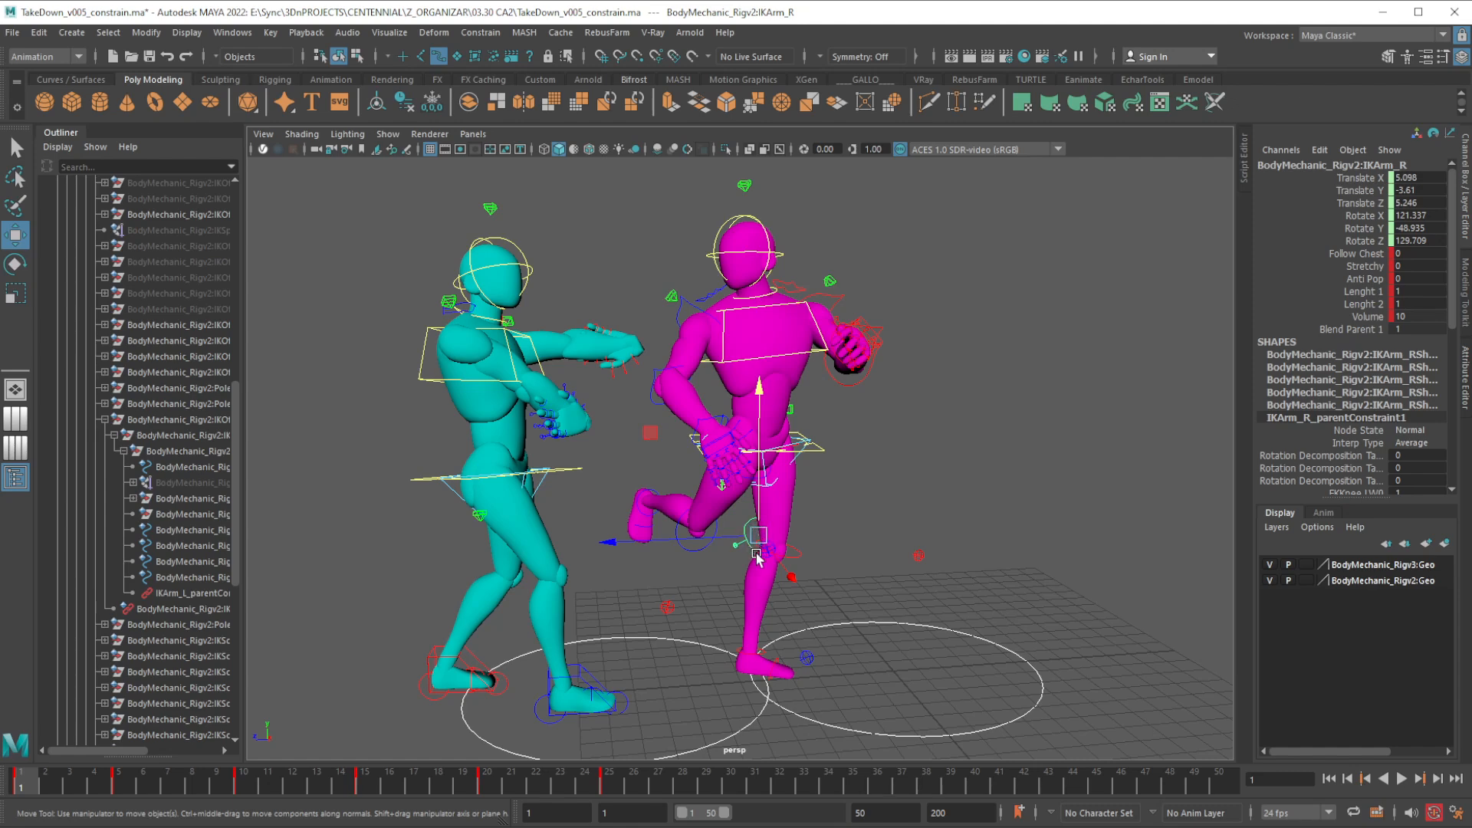
pyautogui.click(485, 794)
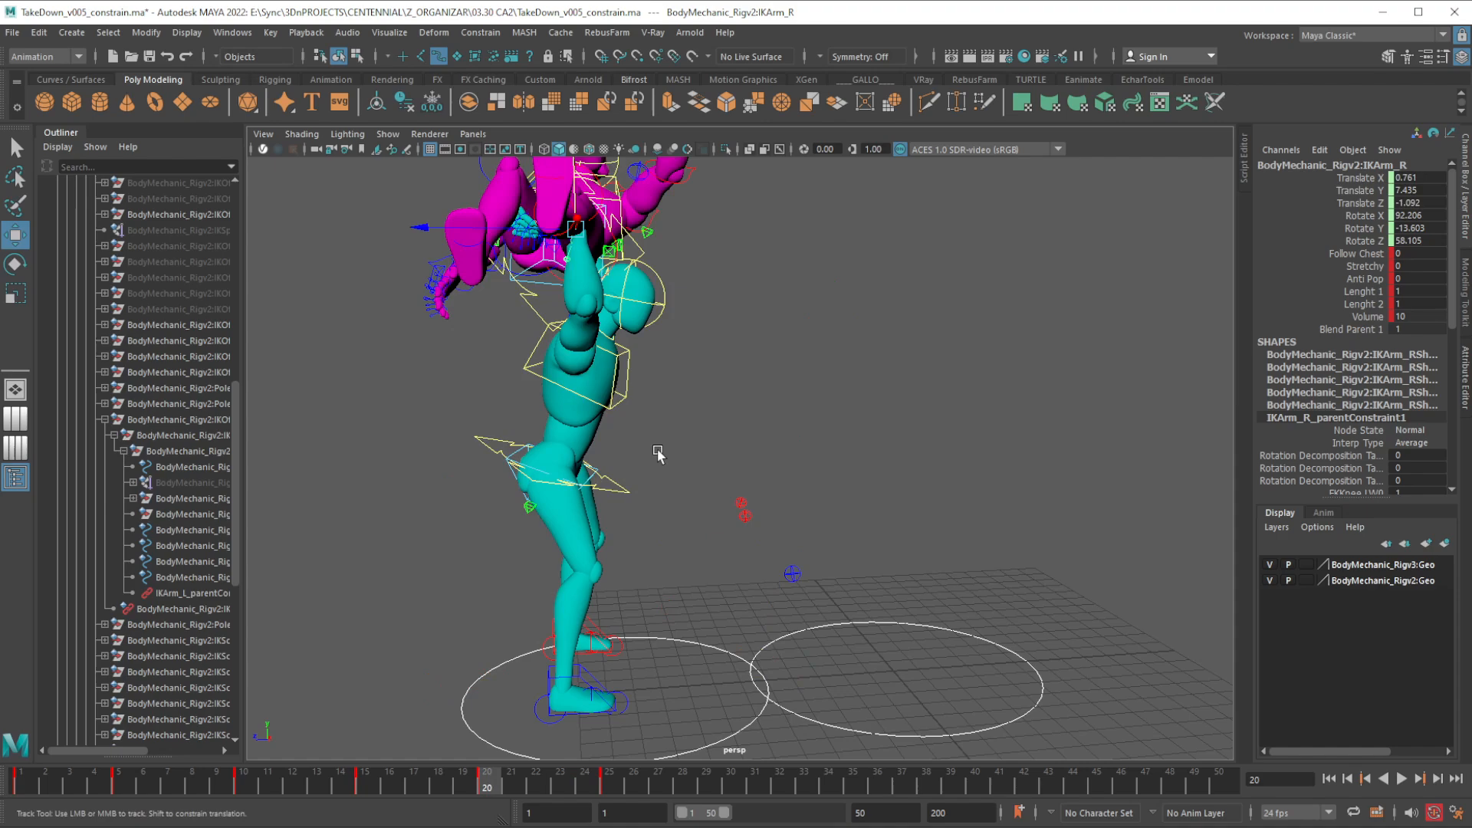
pyautogui.keyDown('alt'); pyautogui.moveTo(658, 460); pyautogui.dragTo(696, 532); pyautogui.keyUp('alt')
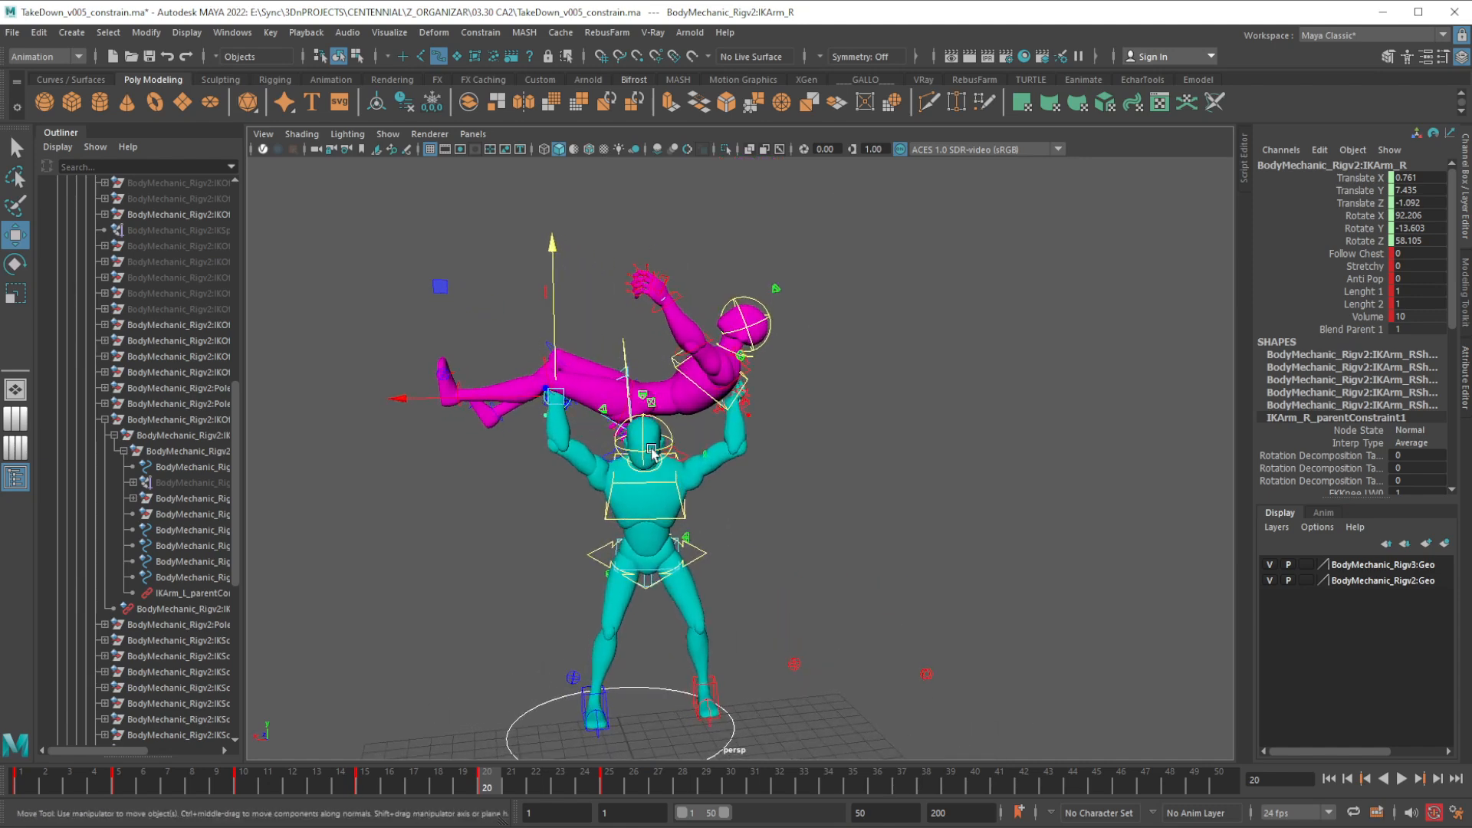
pyautogui.keyDown('alt'); pyautogui.moveTo(598, 490); pyautogui.dragTo(659, 468, button='right'); pyautogui.keyUp('alt')
pyautogui.keyDown('alt'); pyautogui.moveTo(586, 453); pyautogui.dragTo(666, 465, button='middle'); pyautogui.keyUp('alt')
pyautogui.keyDown('alt'); pyautogui.moveTo(686, 502); pyautogui.dragTo(675, 504); pyautogui.keyUp('alt')
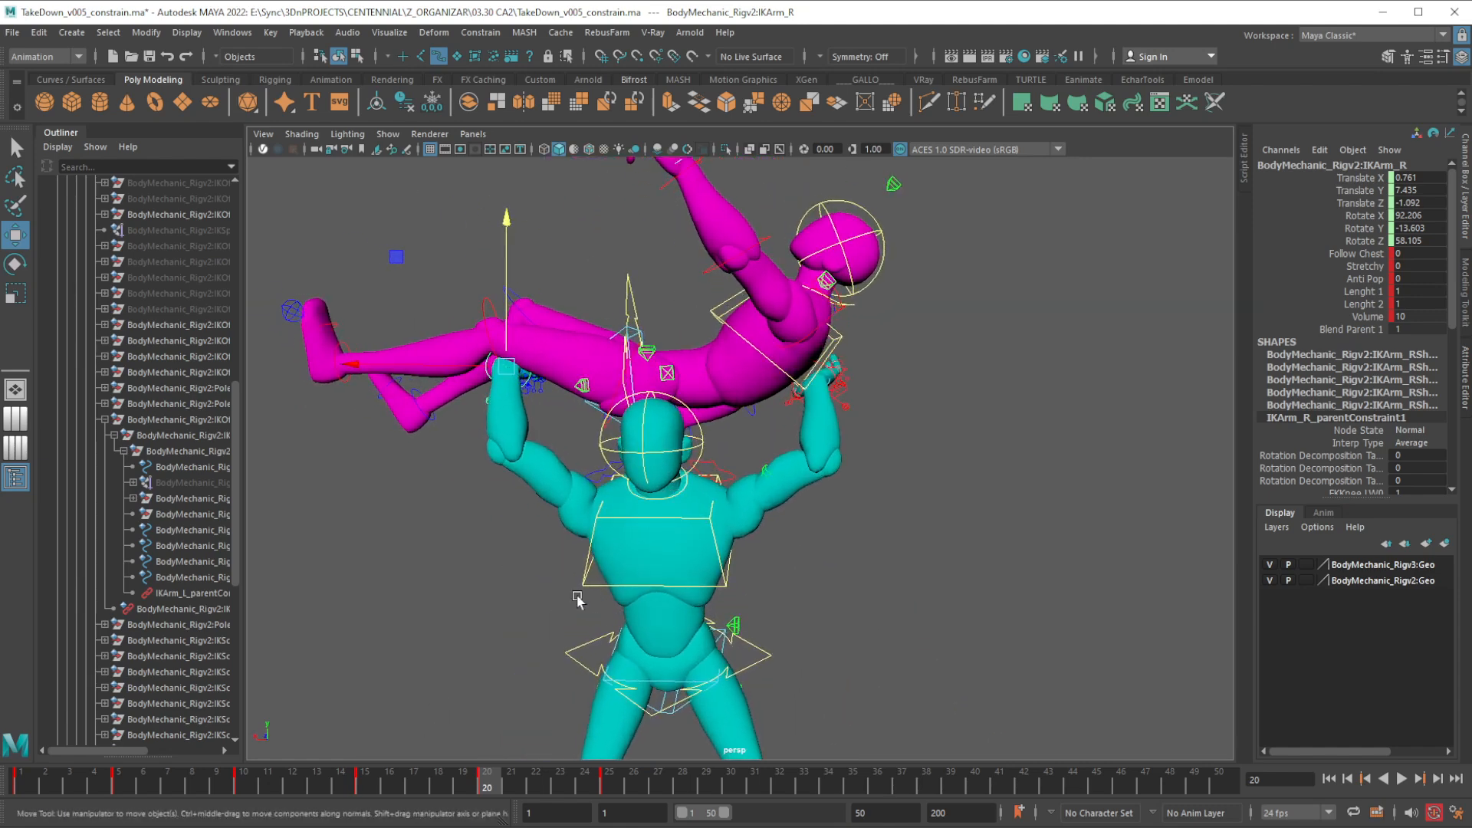
pyautogui.keyDown('alt'); pyautogui.moveTo(599, 414); pyautogui.dragTo(745, 458, button='middle'); pyautogui.keyUp('alt')
pyautogui.keyDown('alt'); pyautogui.moveTo(745, 458); pyautogui.dragTo(766, 458); pyautogui.keyUp('alt')
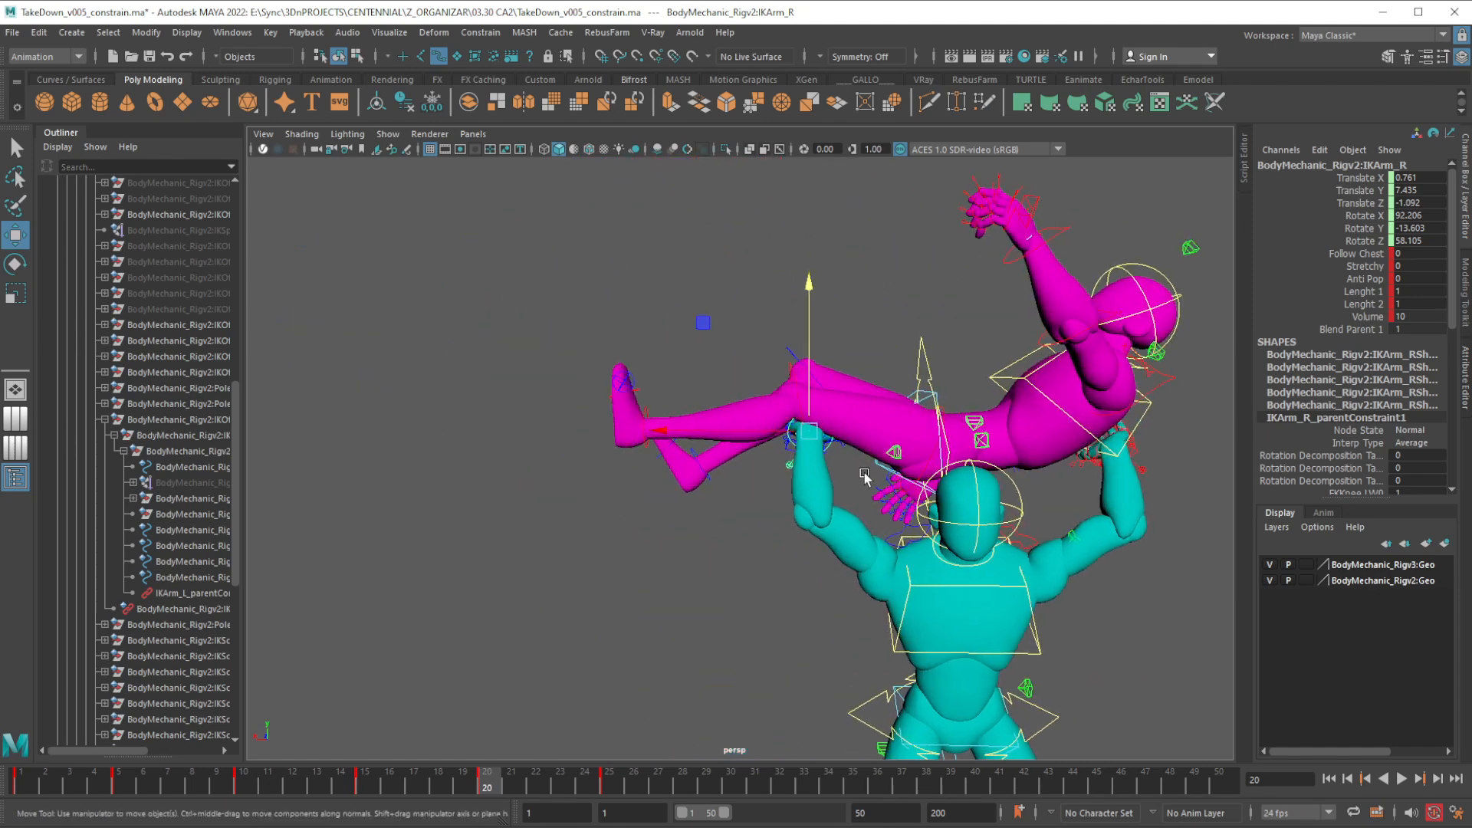
pyautogui.keyDown('alt'); pyautogui.moveTo(861, 472); pyautogui.dragTo(817, 468); pyautogui.keyUp('alt')
pyautogui.click(816, 469)
pyautogui.keyDown('alt'); pyautogui.moveTo(498, 394); pyautogui.dragTo(549, 424, button='right'); pyautogui.keyUp('alt')
pyautogui.keyDown('alt'); pyautogui.moveTo(368, 380); pyautogui.dragTo(554, 420, button='middle'); pyautogui.keyUp('alt')
pyautogui.keyDown('alt'); pyautogui.moveTo(438, 447); pyautogui.dragTo(418, 414); pyautogui.keyUp('alt')
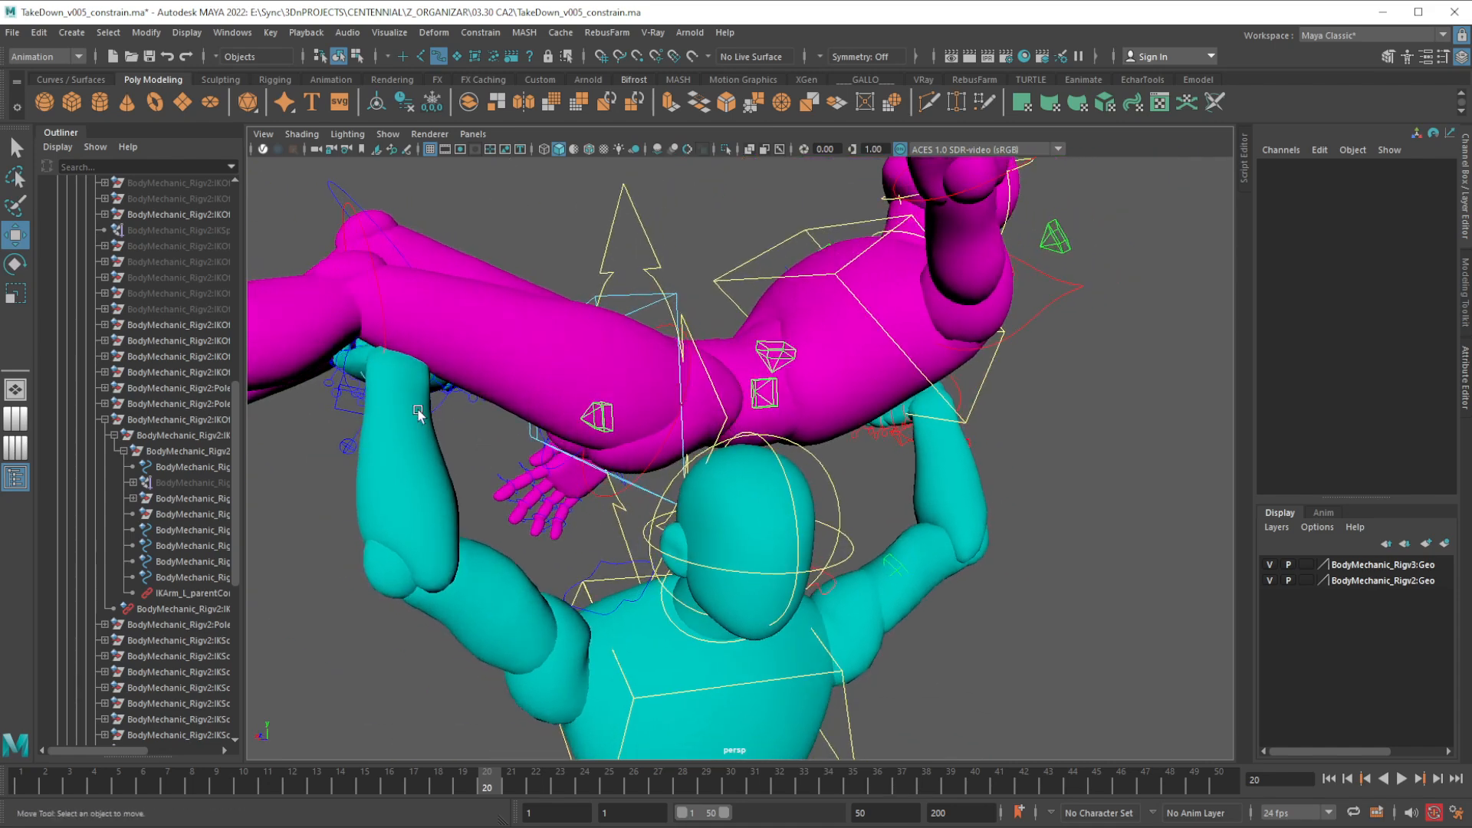
# - Select the lifter's right arm IK control and highlight its Blend Parent channel
pyautogui.click(346, 374)
pyautogui.keyDown('alt'); pyautogui.moveTo(346, 374); pyautogui.dragTo(418, 360); pyautogui.keyUp('alt')
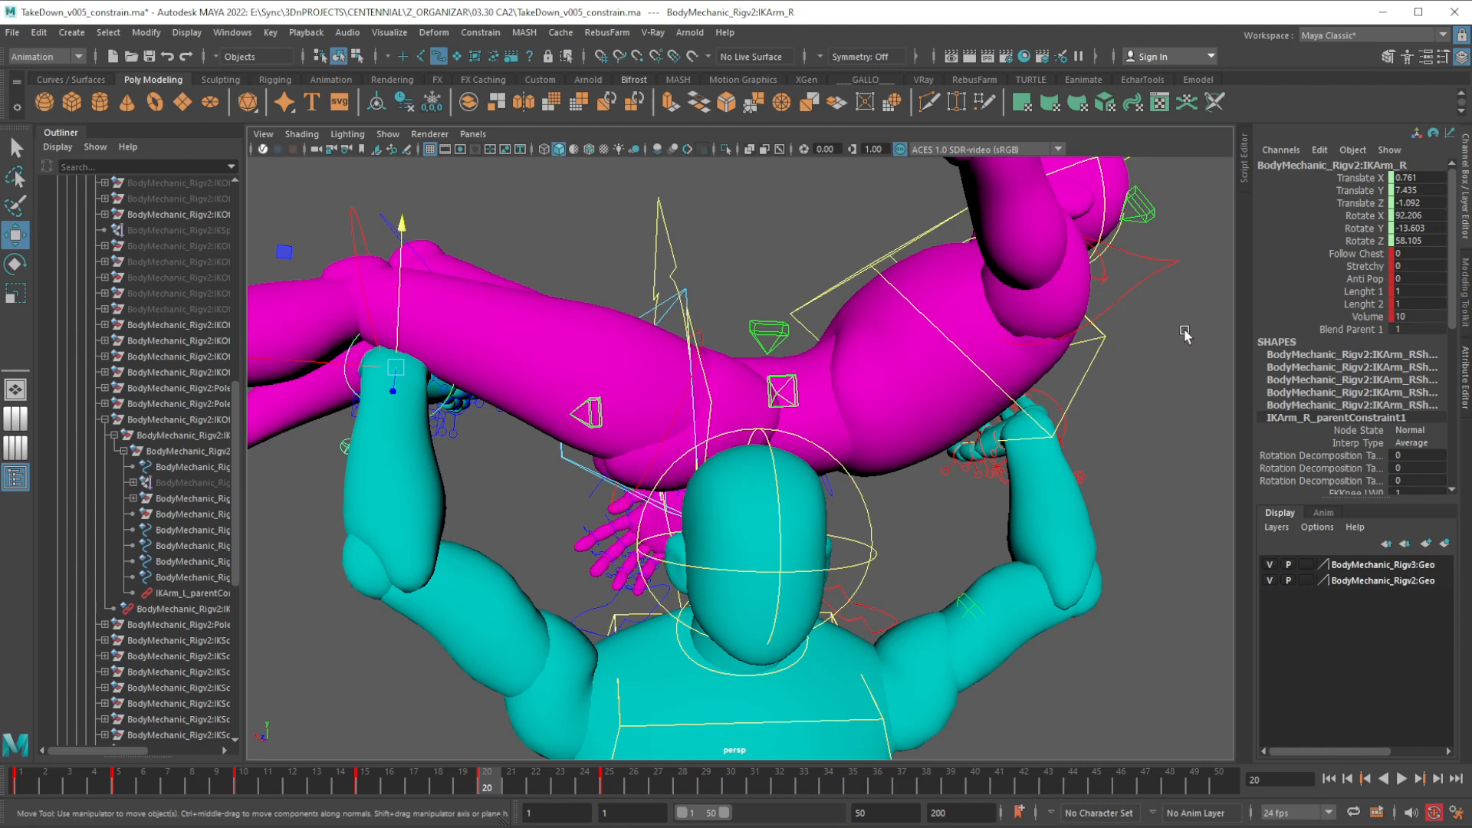
pyautogui.click(1359, 331)
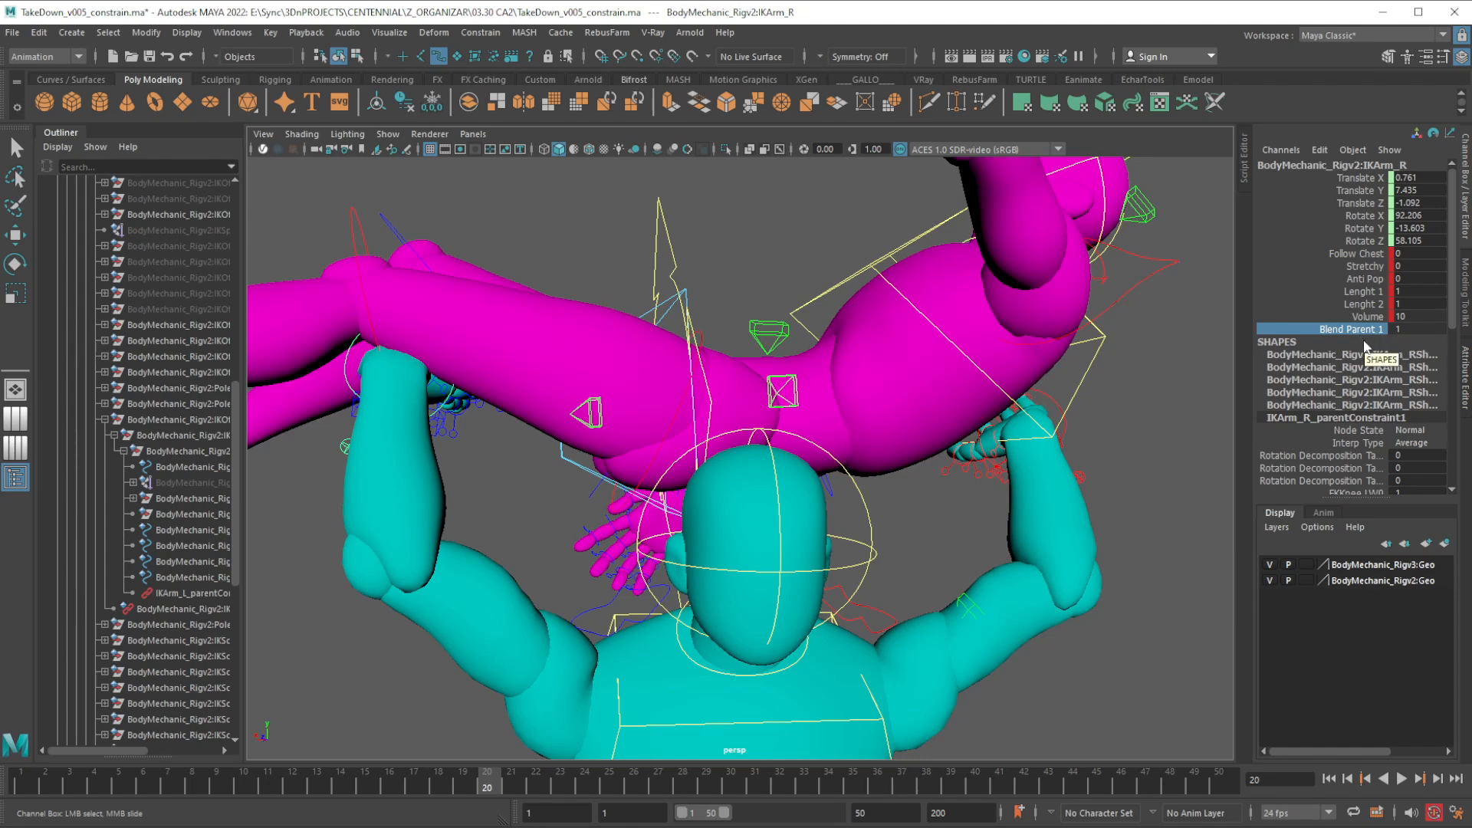
pyautogui.click(1403, 338)
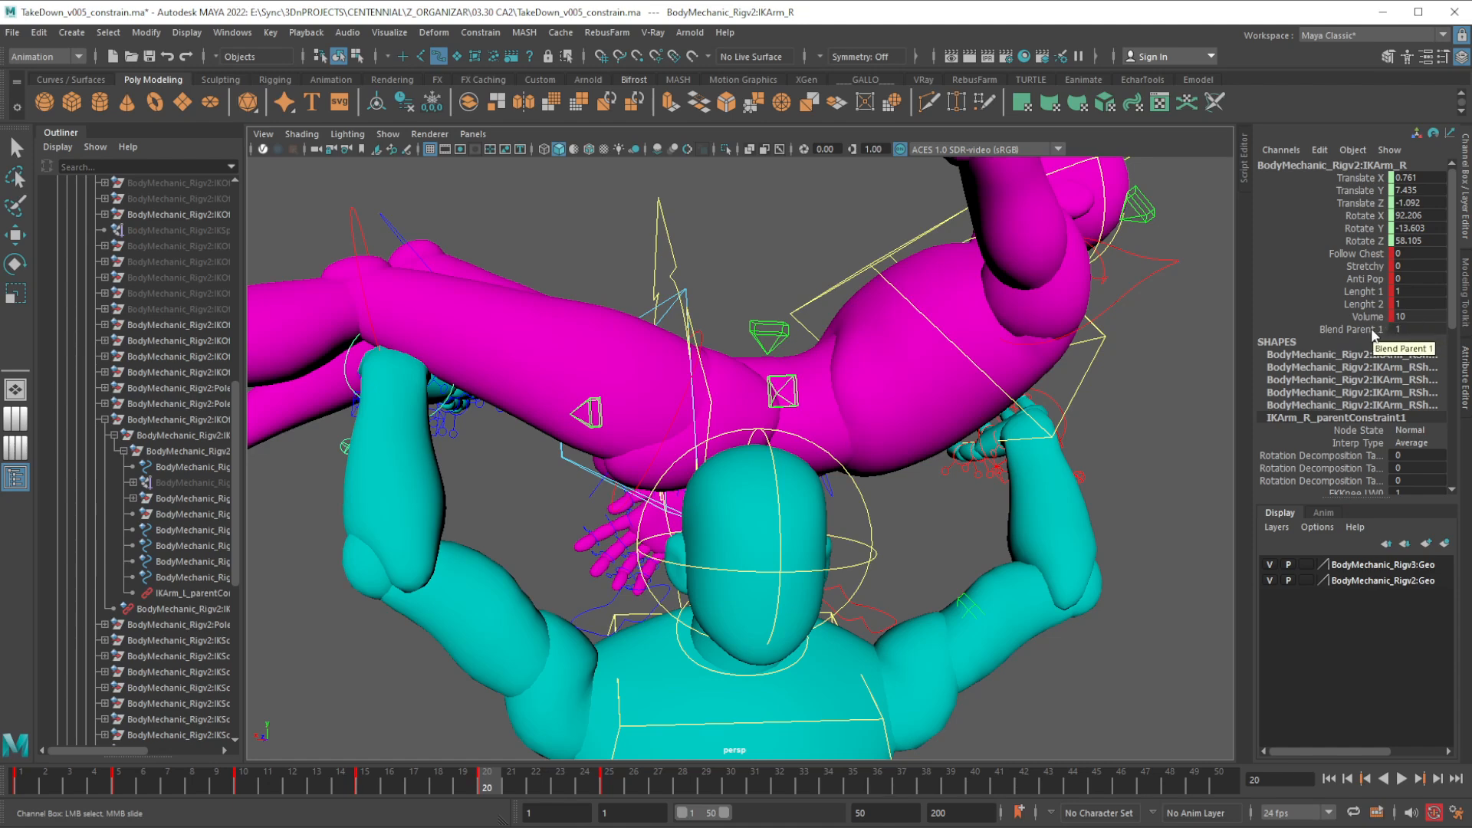
pyautogui.click(1370, 328)
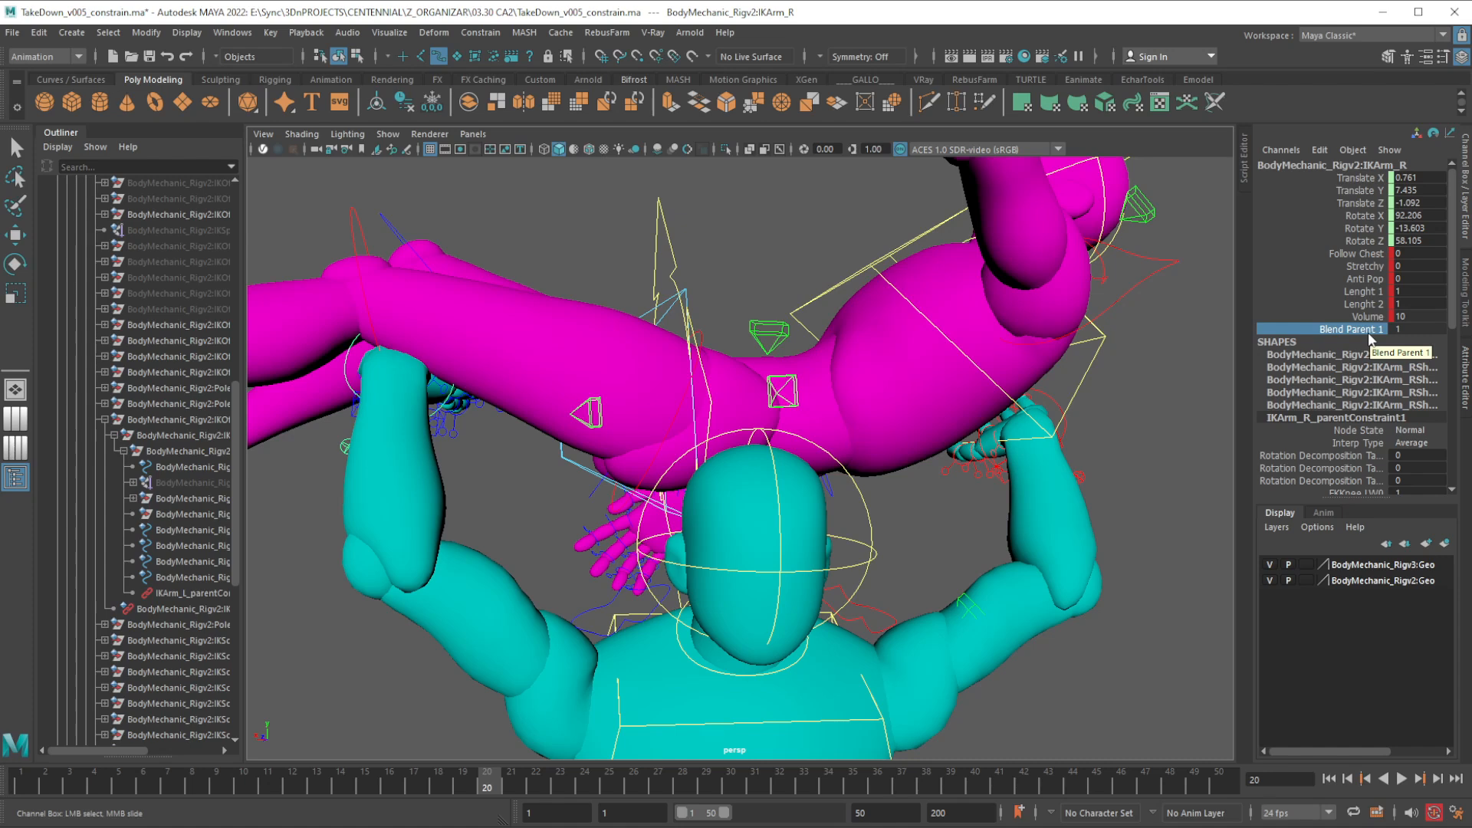
pyautogui.click(1368, 339)
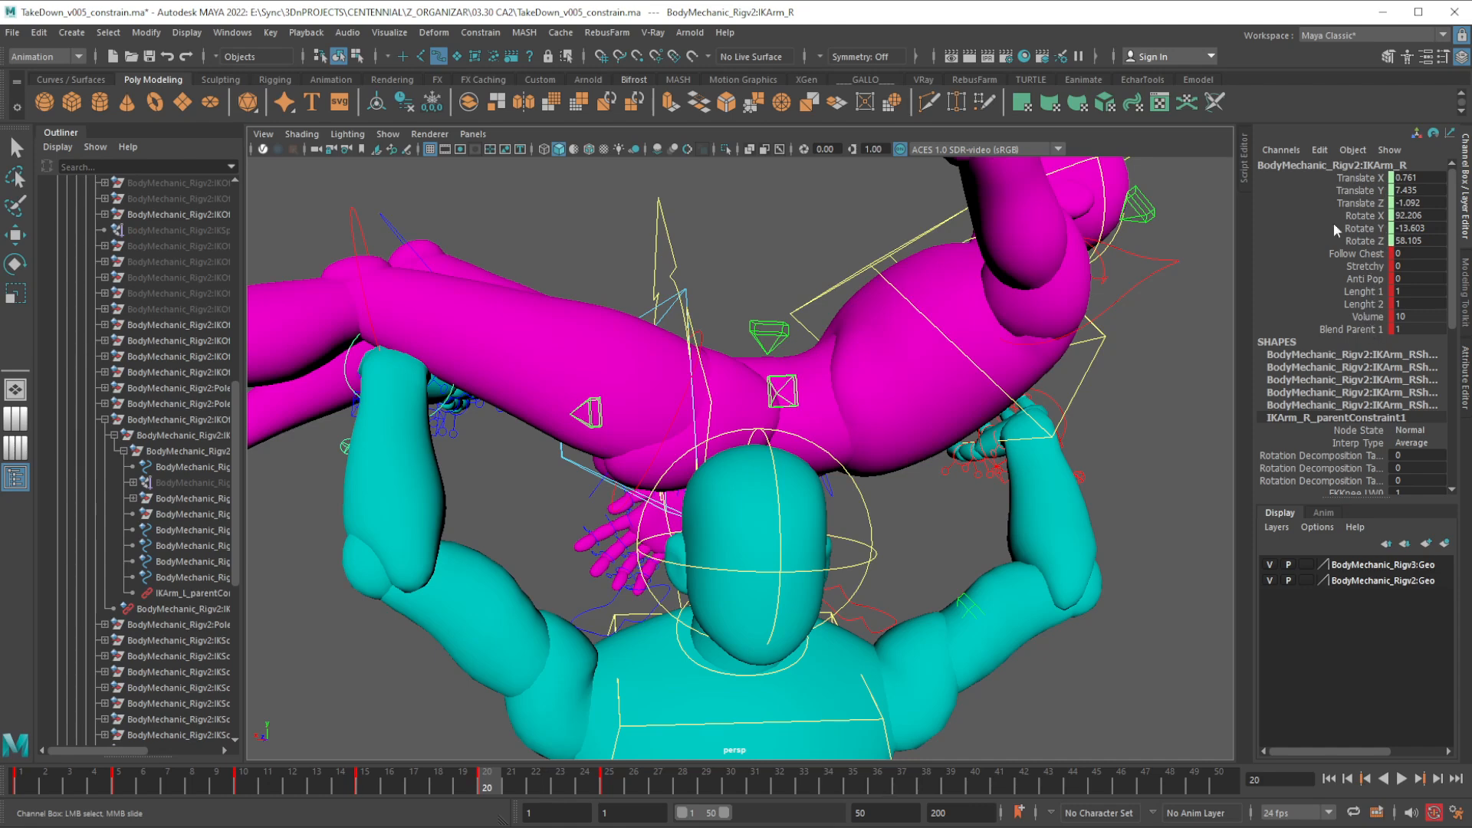
# - Select the opponent's root control, try moving it down, and undo the move
pyautogui.click(674, 268)
pyautogui.press('w')
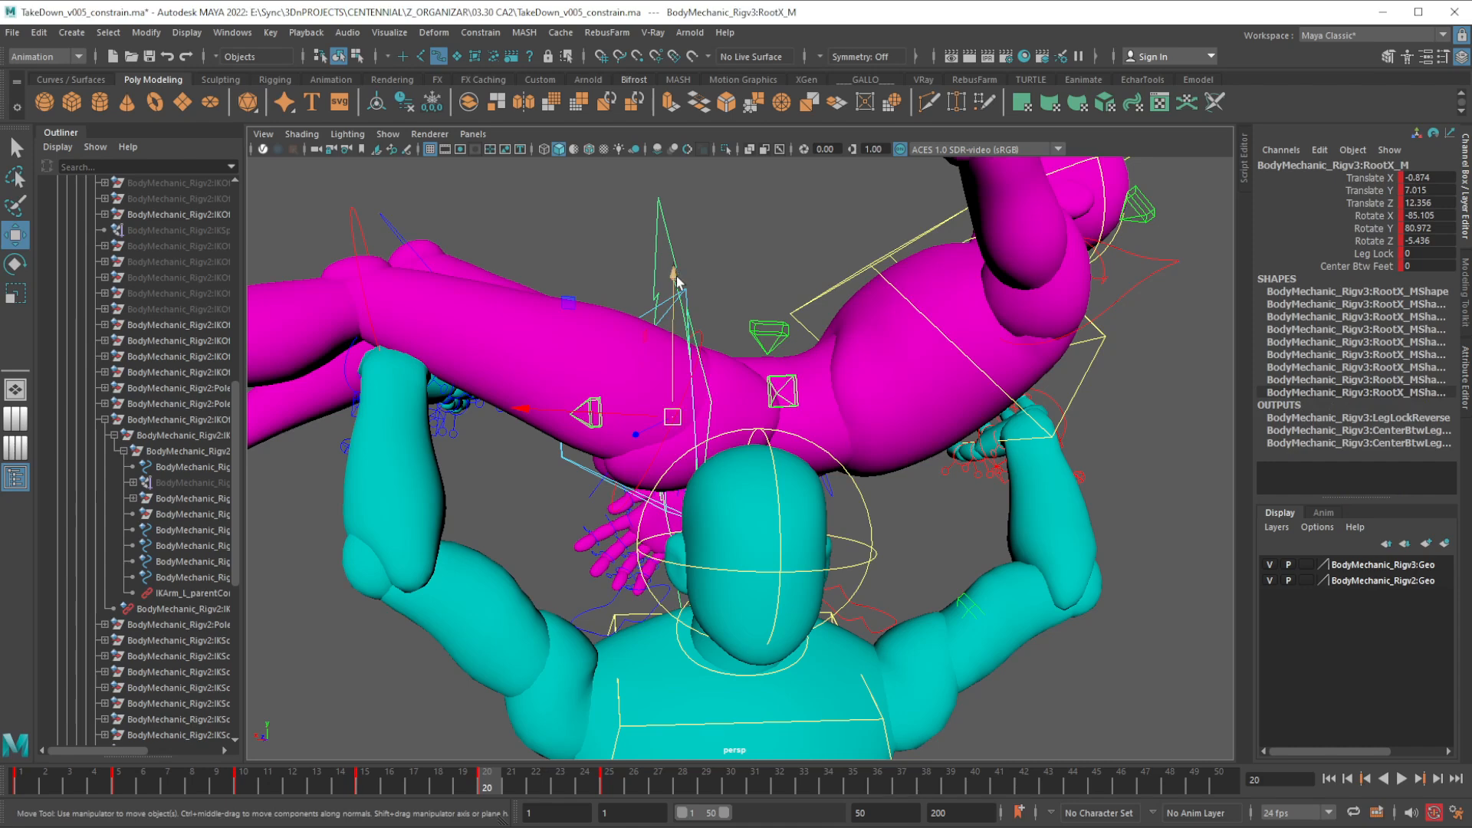
pyautogui.moveTo(674, 277); pyautogui.dragTo(657, 328)
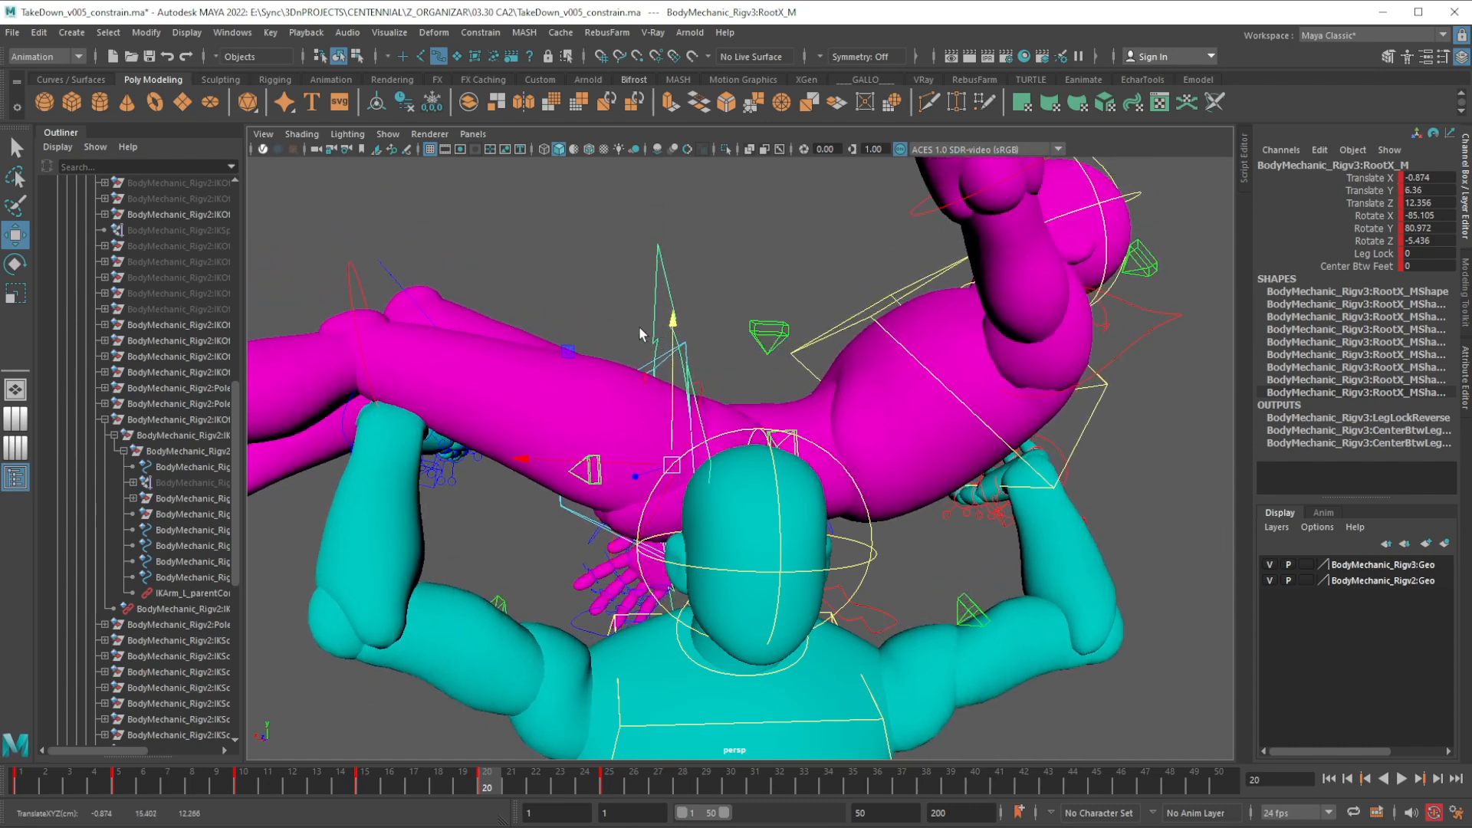
pyautogui.hotkey('ctrl', 'z')
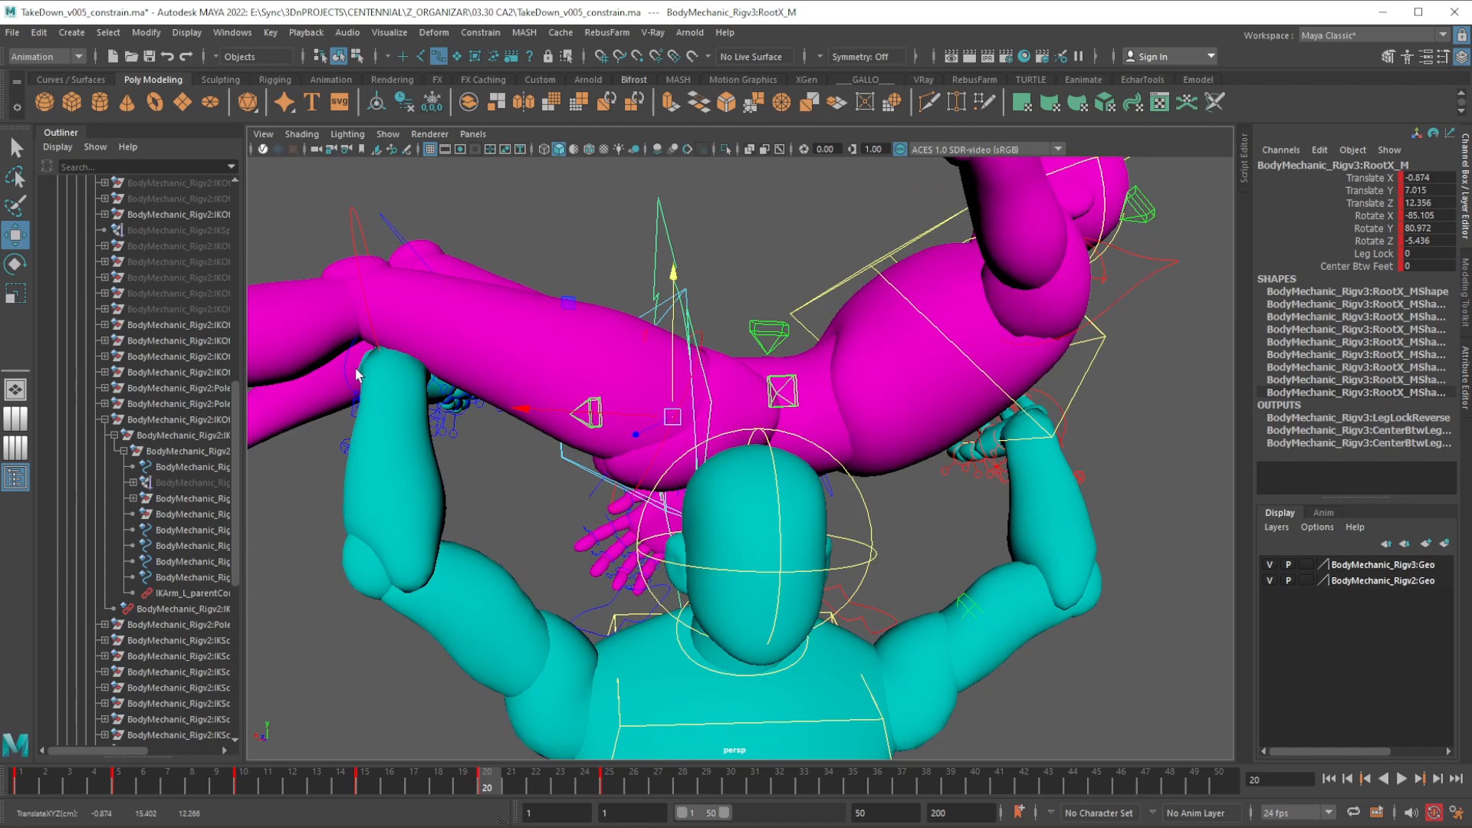
# - Reselect the lifter's right arm IK control and inspect the options for its Blend Parent channel
pyautogui.click(344, 373)
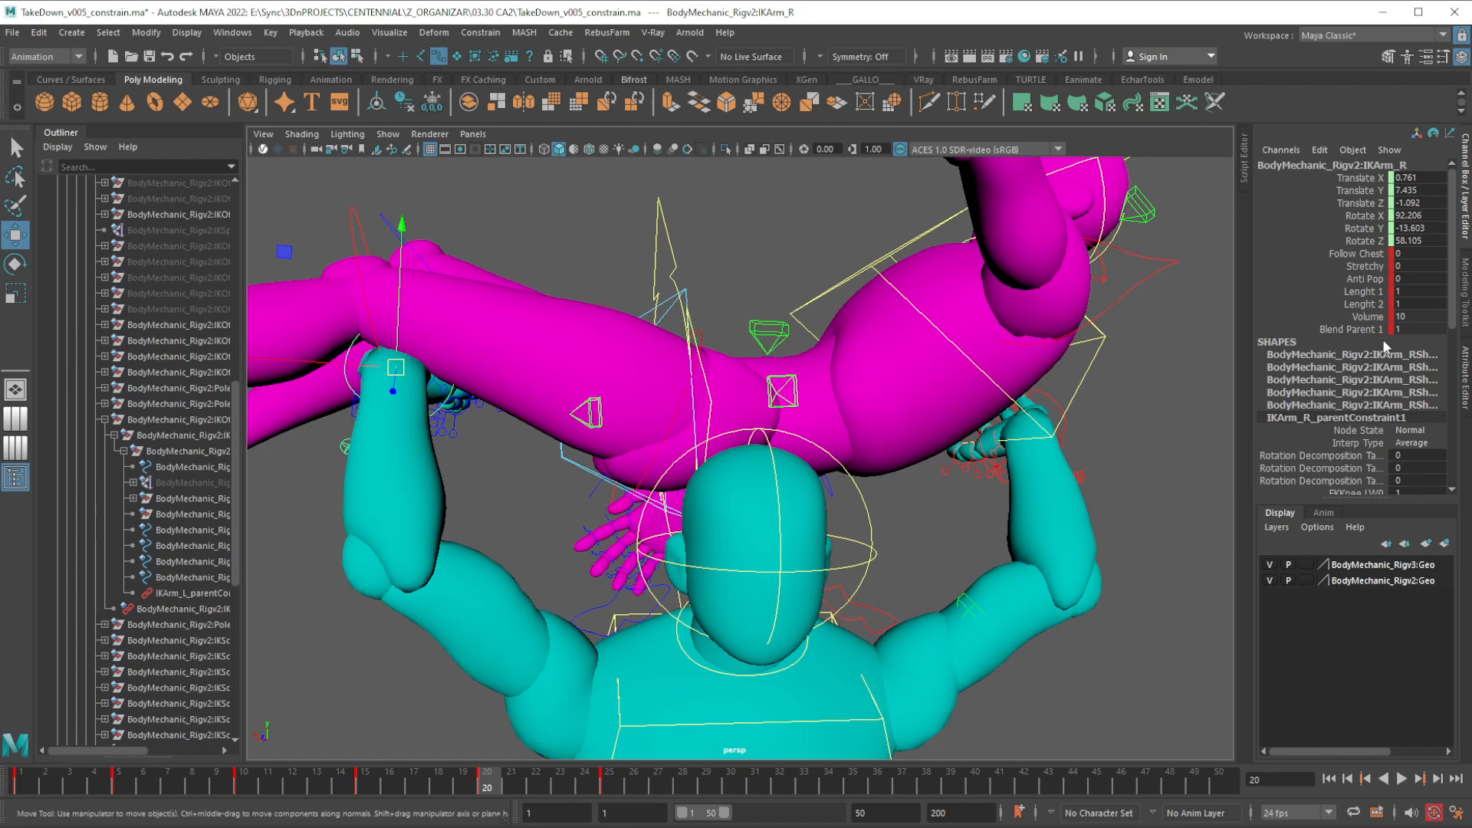
pyautogui.click(1364, 329)
pyautogui.rightClick(1365, 329)
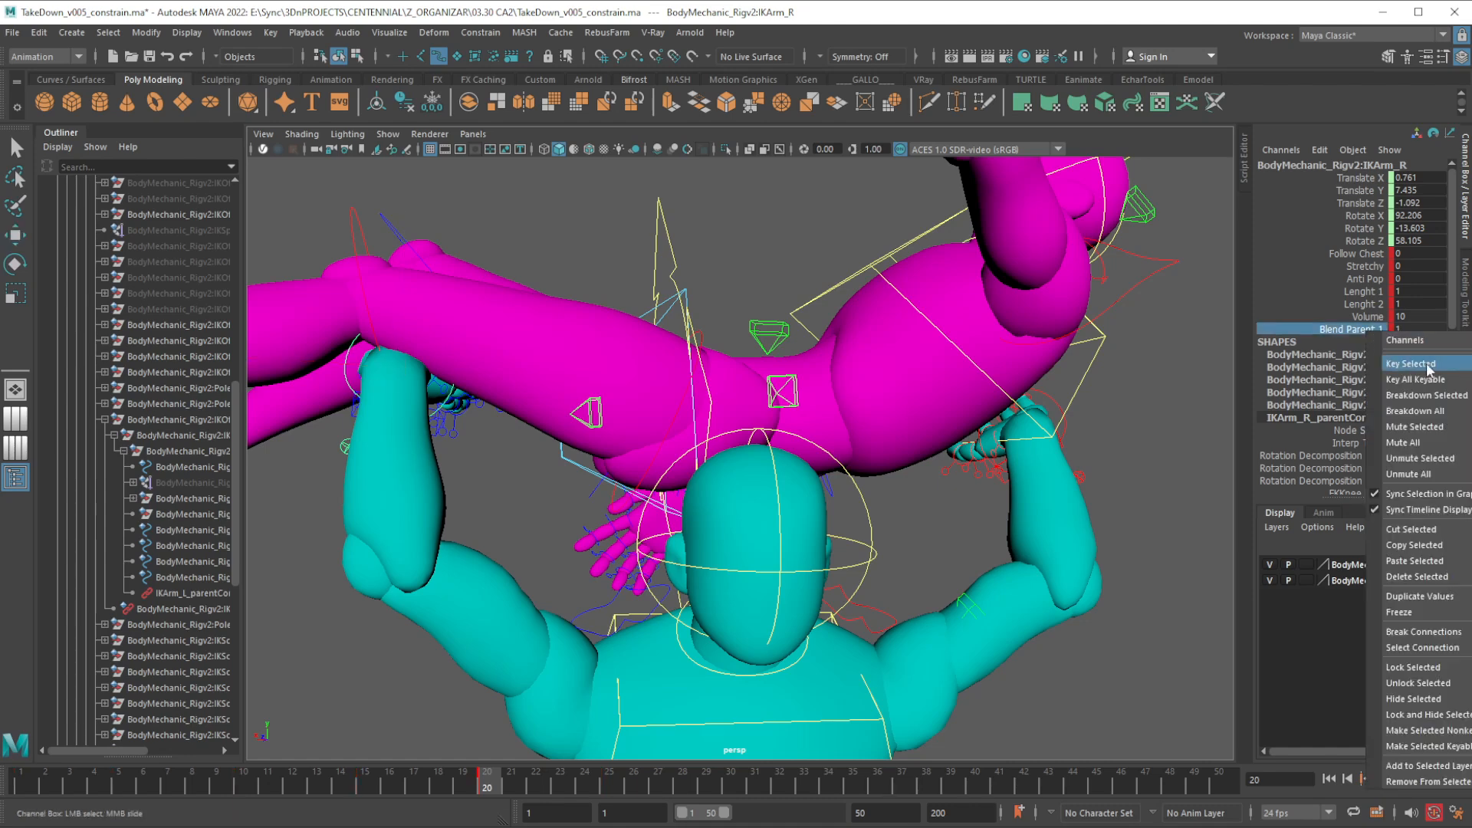
pyautogui.click(1352, 335)
pyautogui.click(1349, 329)
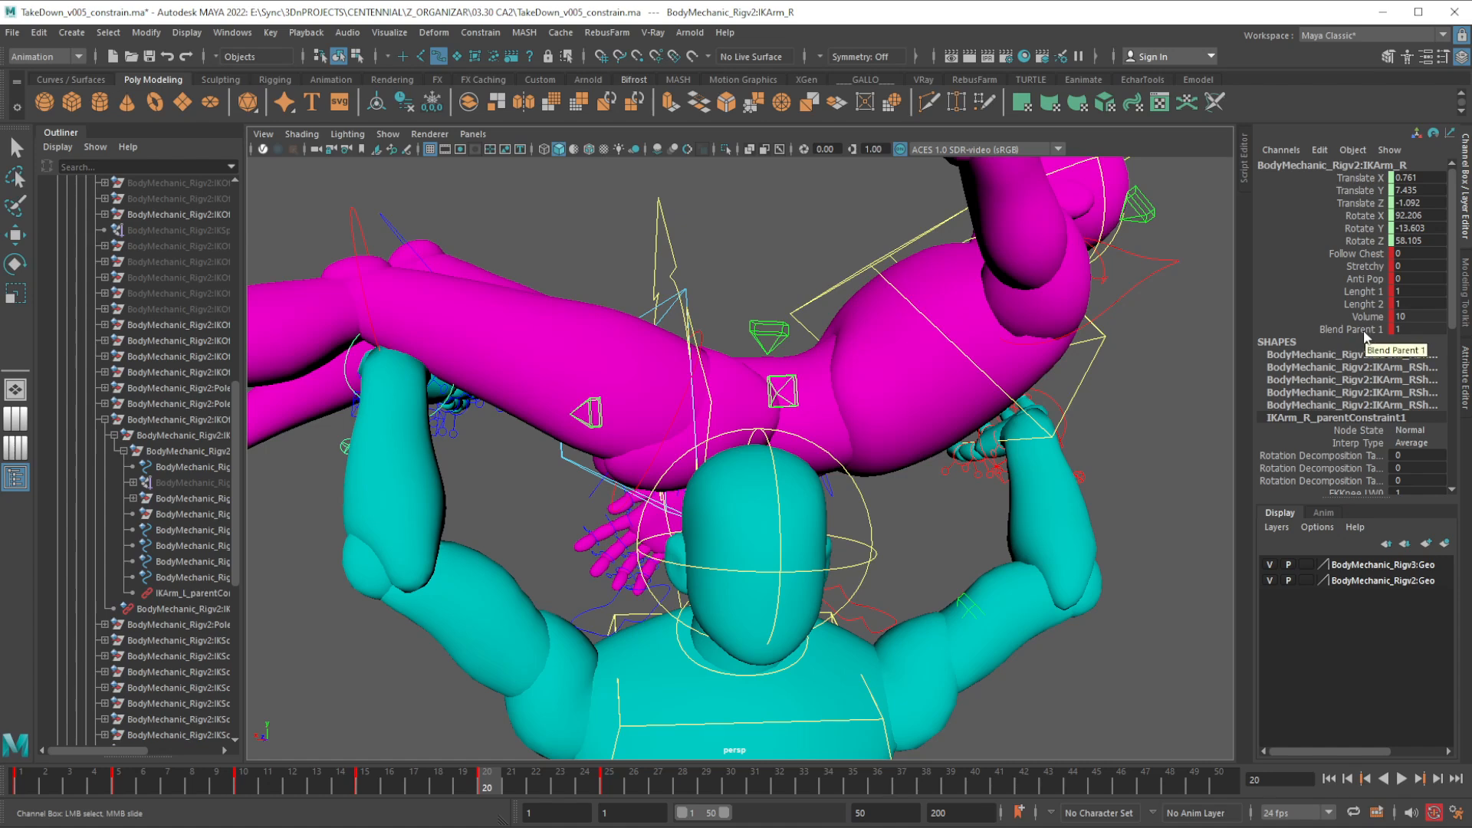
pyautogui.click(1364, 331)
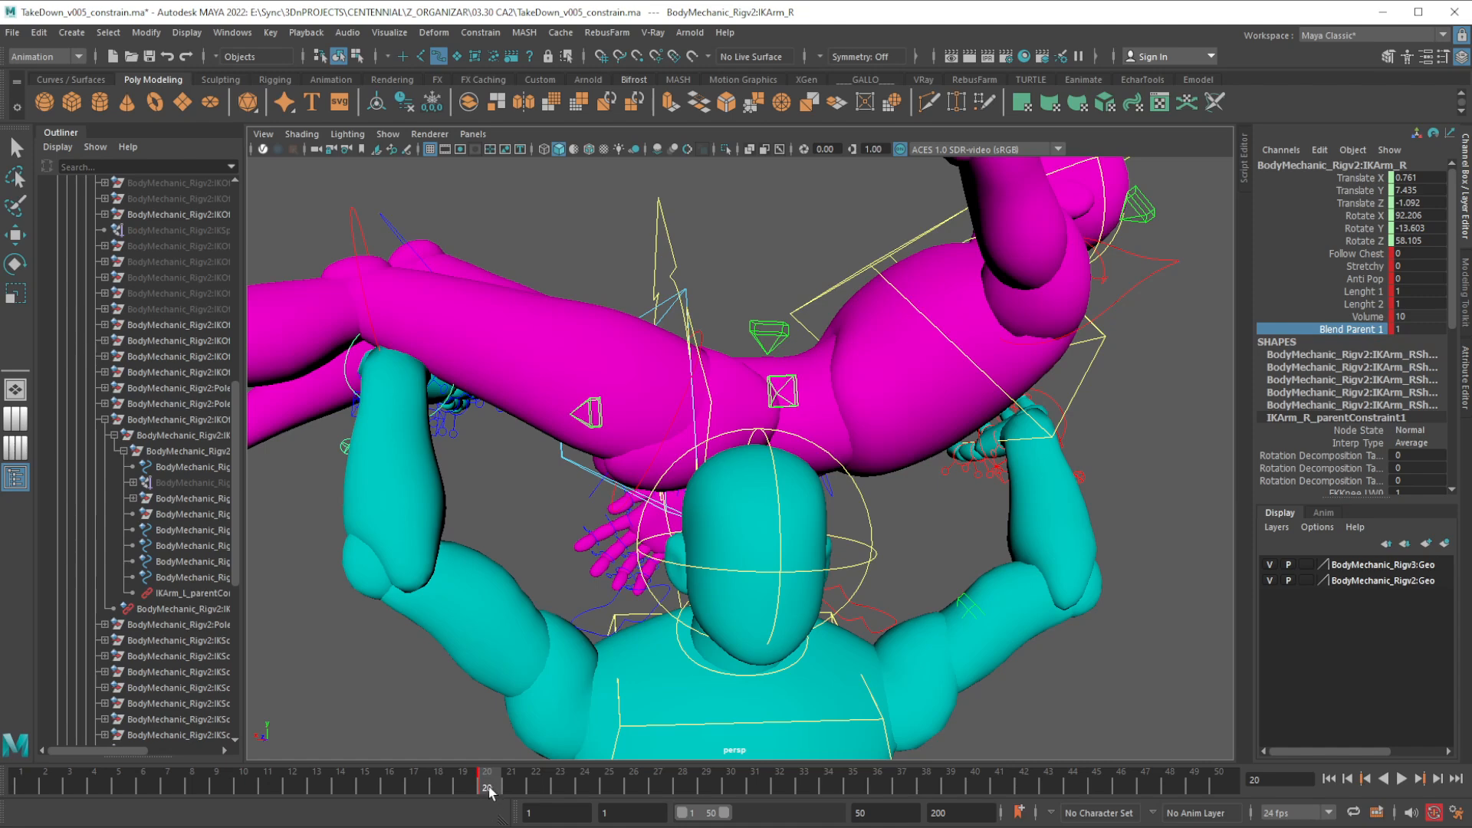
pyautogui.click(1358, 354)
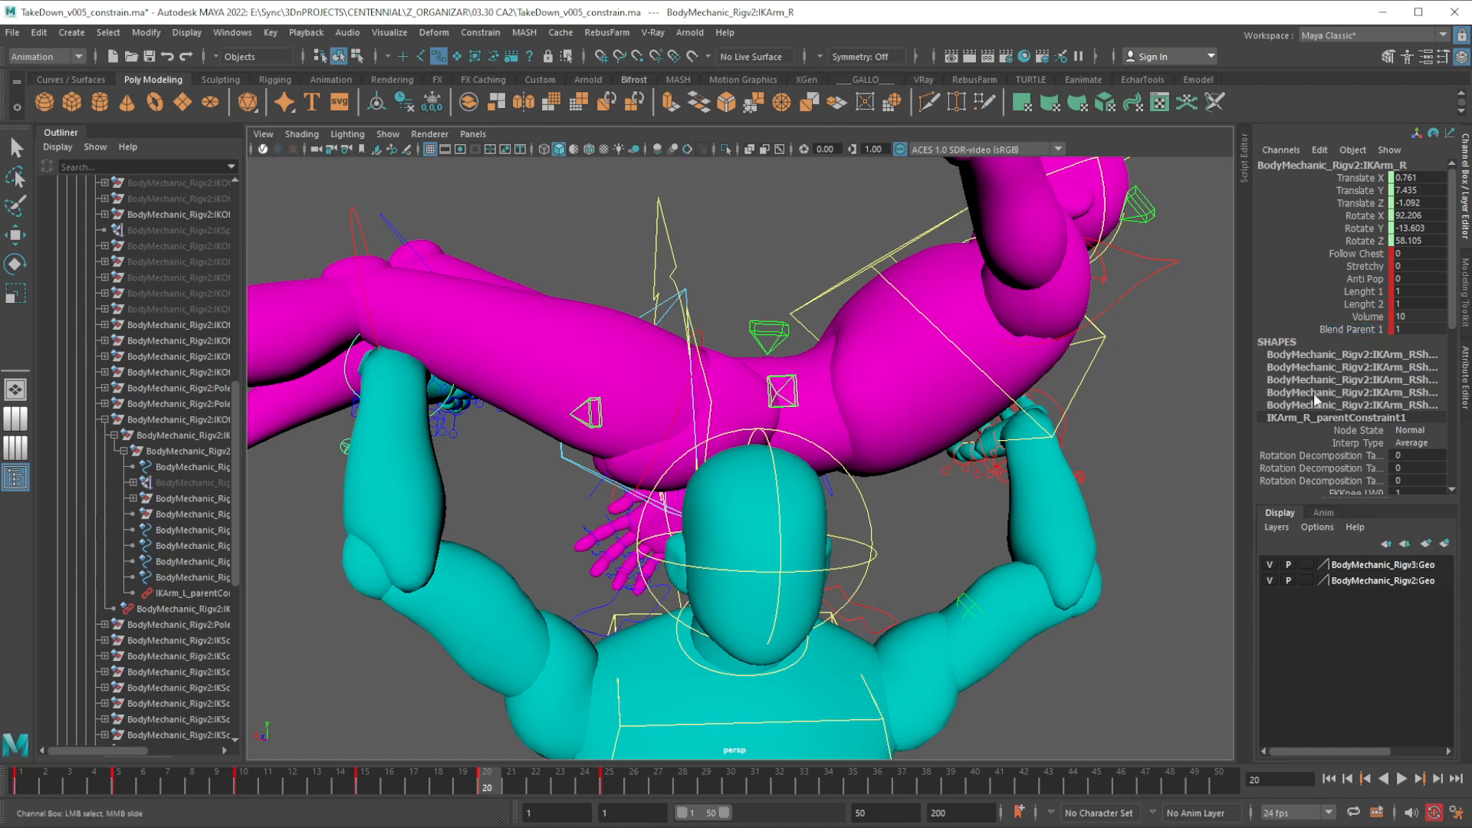
# - Step between frames 10, 15, 20 and 25 to compare the right arm IK control's poses
pyautogui.click(364, 788)
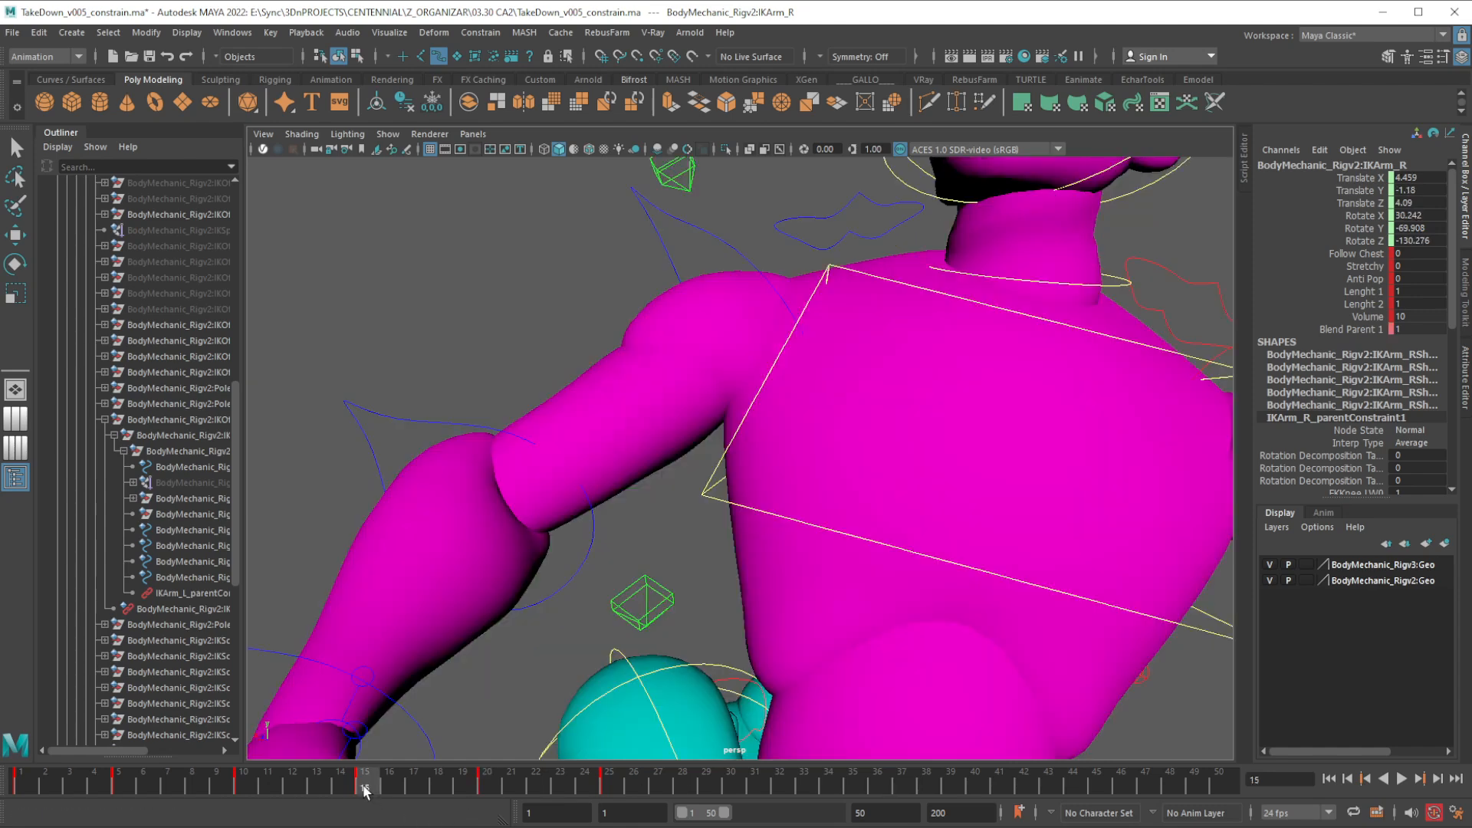
pyautogui.click(245, 790)
pyautogui.click(486, 789)
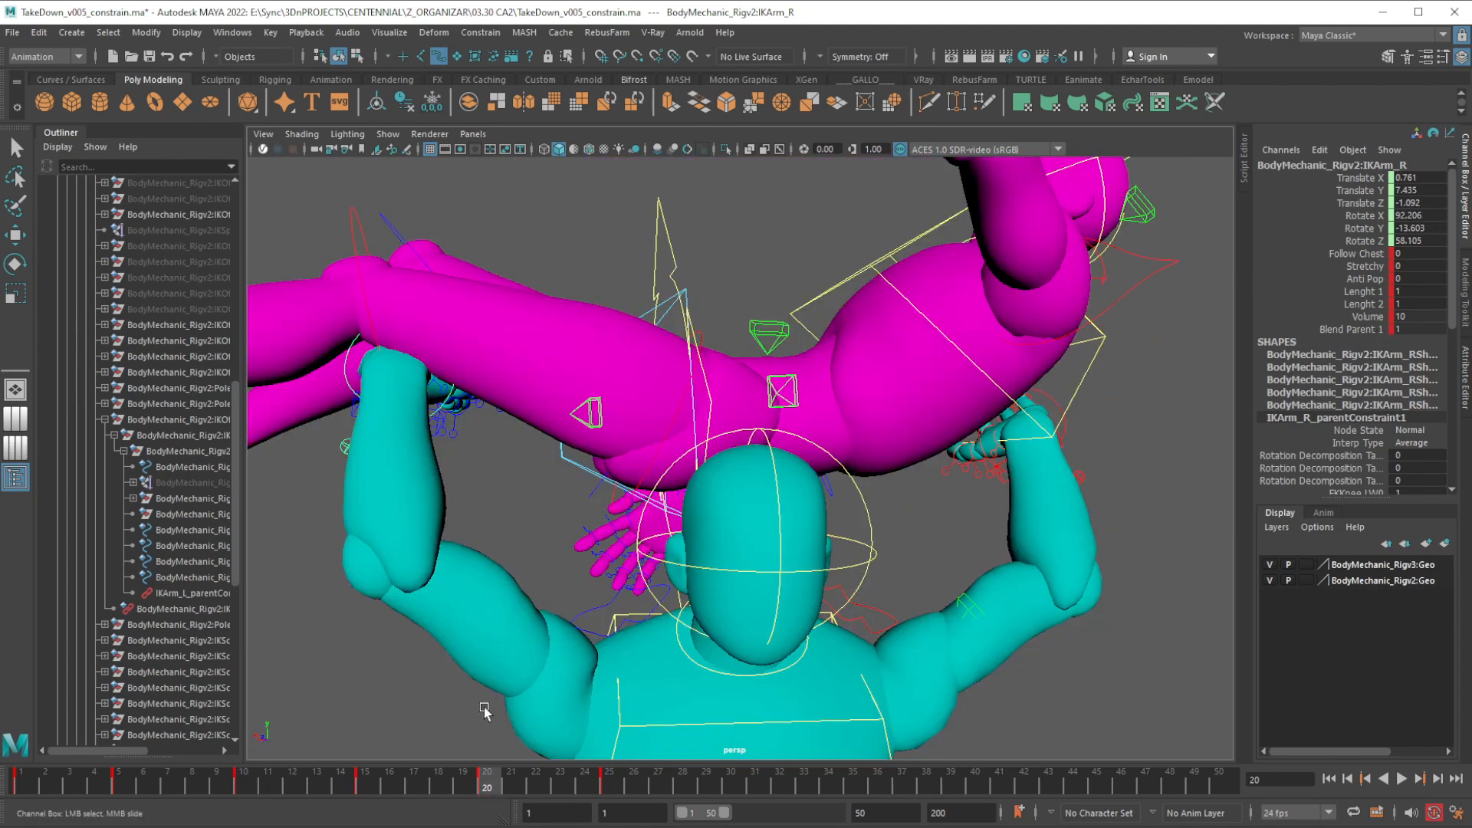
pyautogui.click(365, 797)
pyautogui.click(489, 789)
pyautogui.click(373, 786)
pyautogui.click(496, 788)
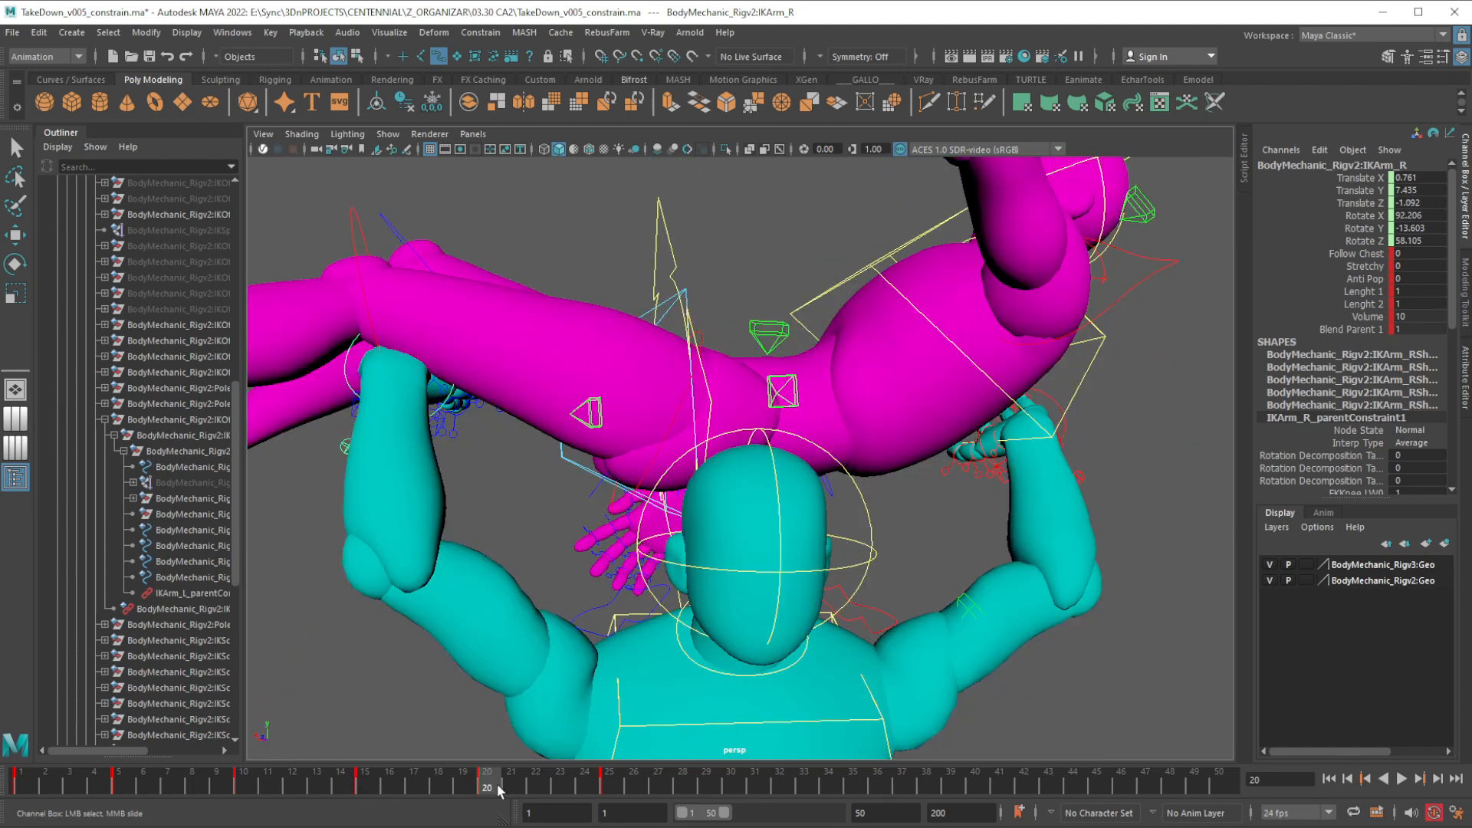
pyautogui.click(611, 790)
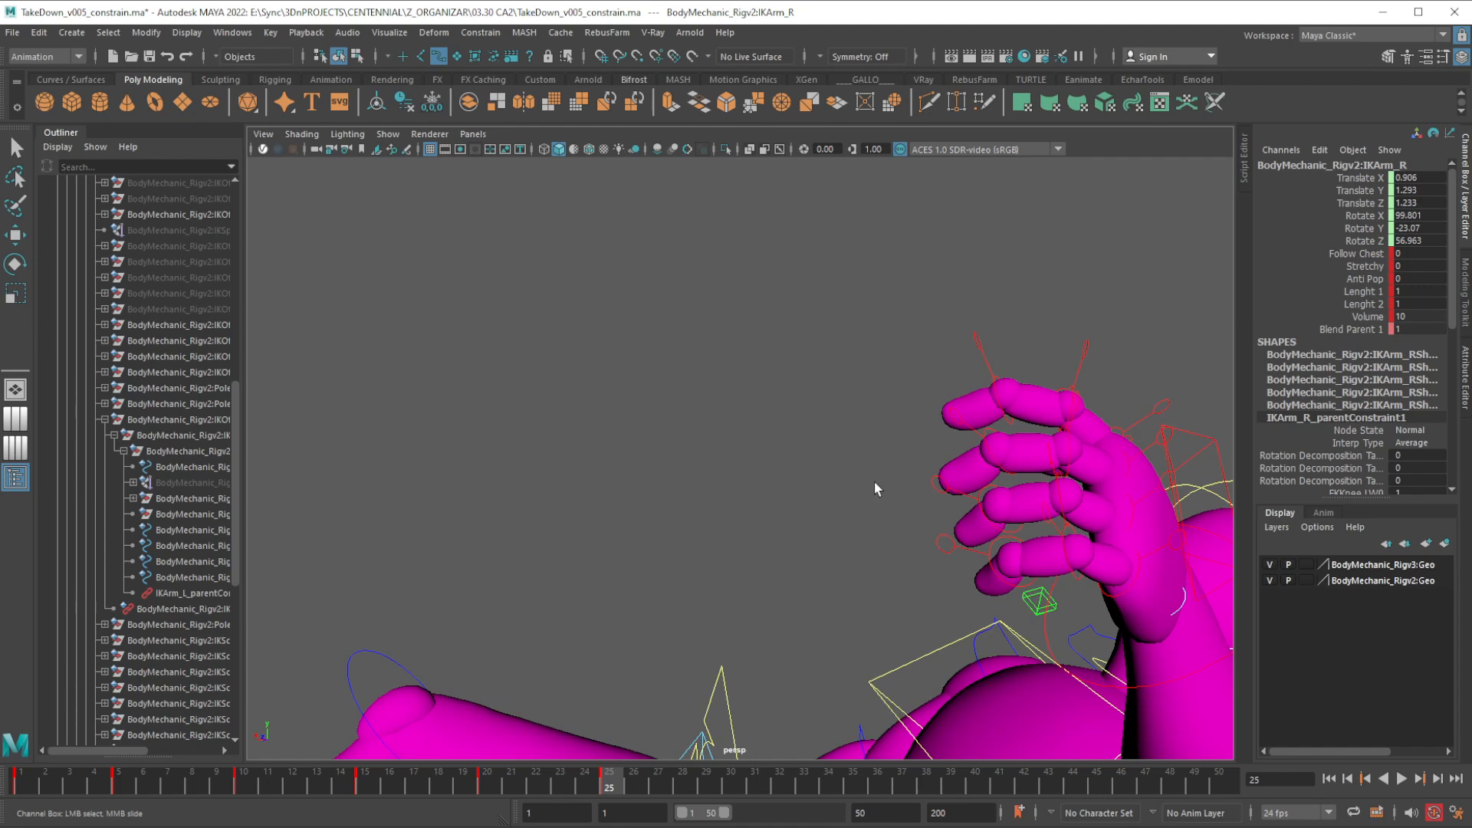
pyautogui.click(491, 782)
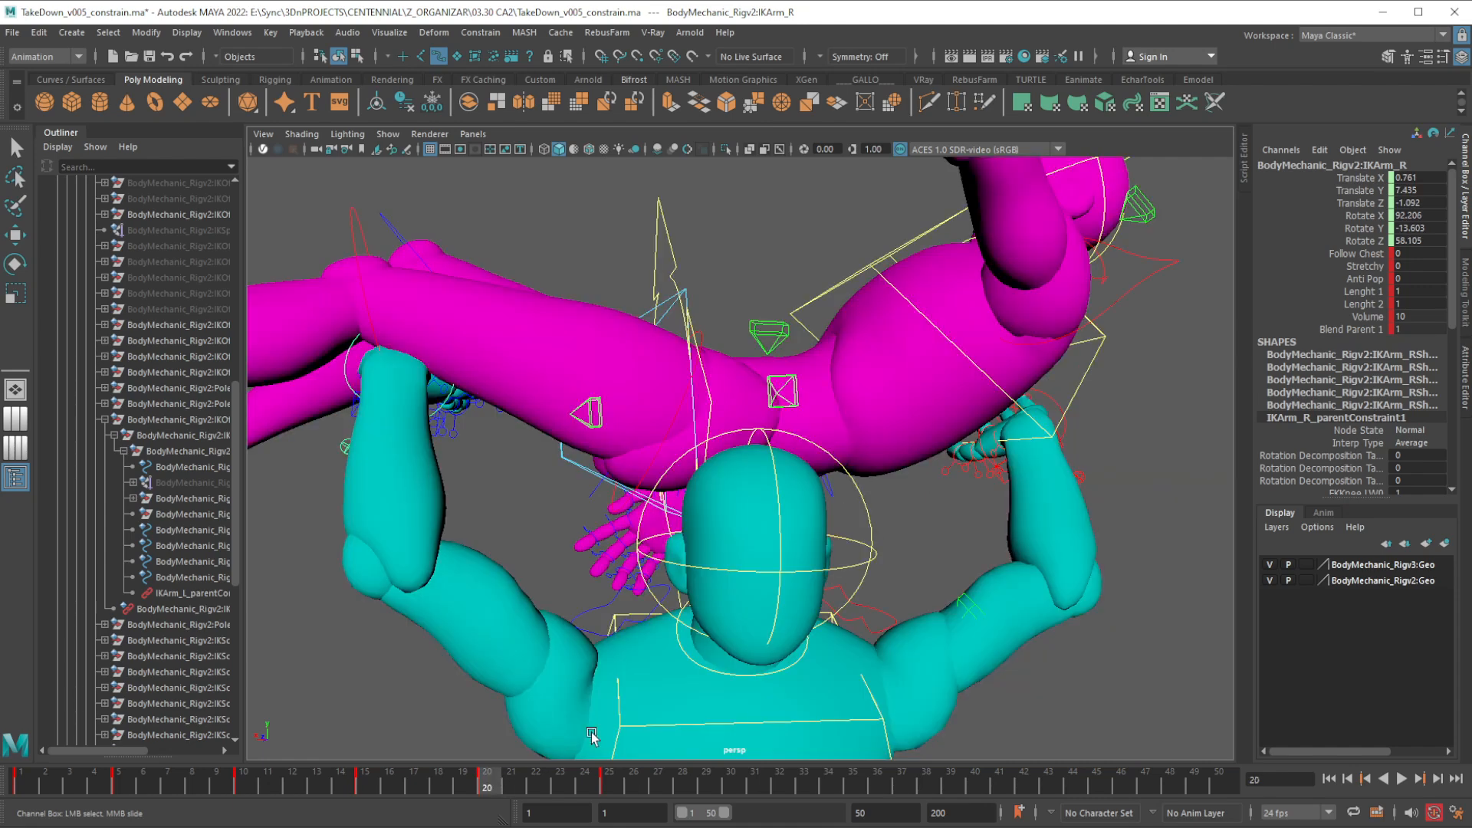
# - Go to frame 15 and orbit around the rigs to review the grab before the lift
pyautogui.scroll(-5, 730, 560)
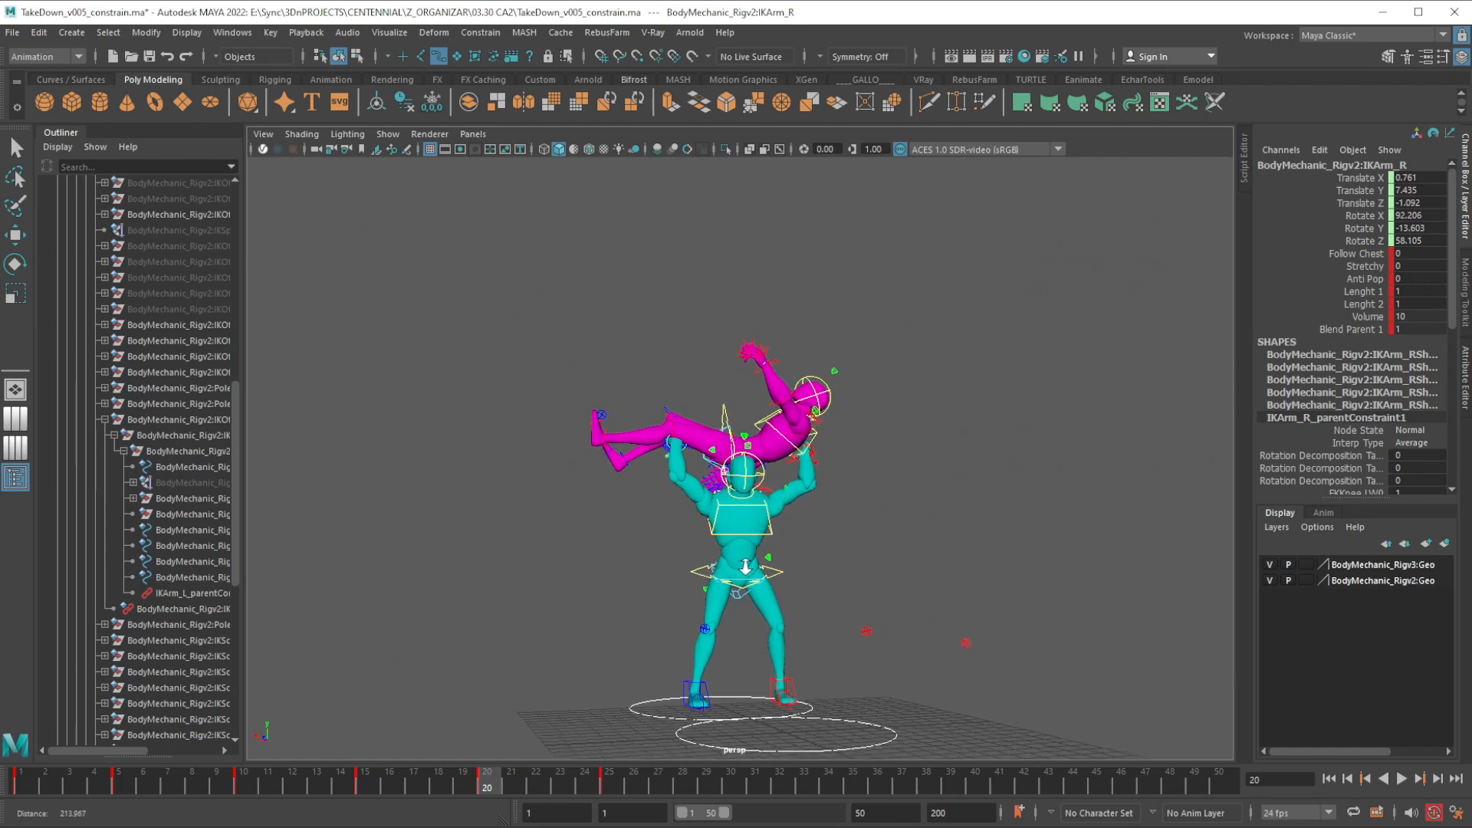
pyautogui.scroll(5, 730, 559)
pyautogui.scroll(-6, 772, 526)
pyautogui.scroll(5, 772, 526)
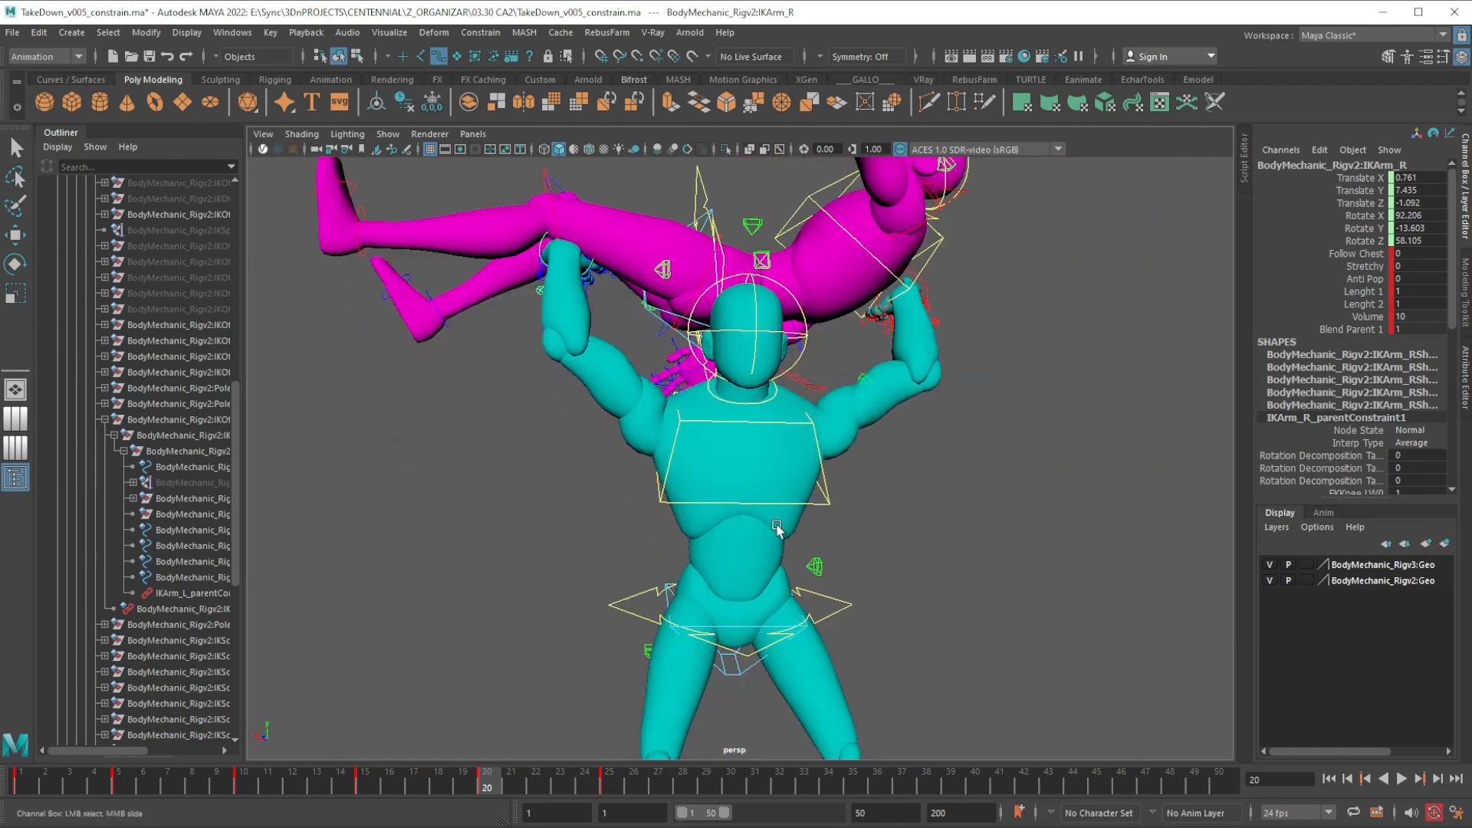
pyautogui.scroll(-5, 762, 536)
pyautogui.keyDown('alt'); pyautogui.moveTo(770, 553); pyautogui.dragTo(758, 554, button='middle'); pyautogui.keyUp('alt')
pyautogui.keyDown('alt'); pyautogui.moveTo(759, 554); pyautogui.dragTo(729, 569); pyautogui.keyUp('alt')
pyautogui.click(364, 784)
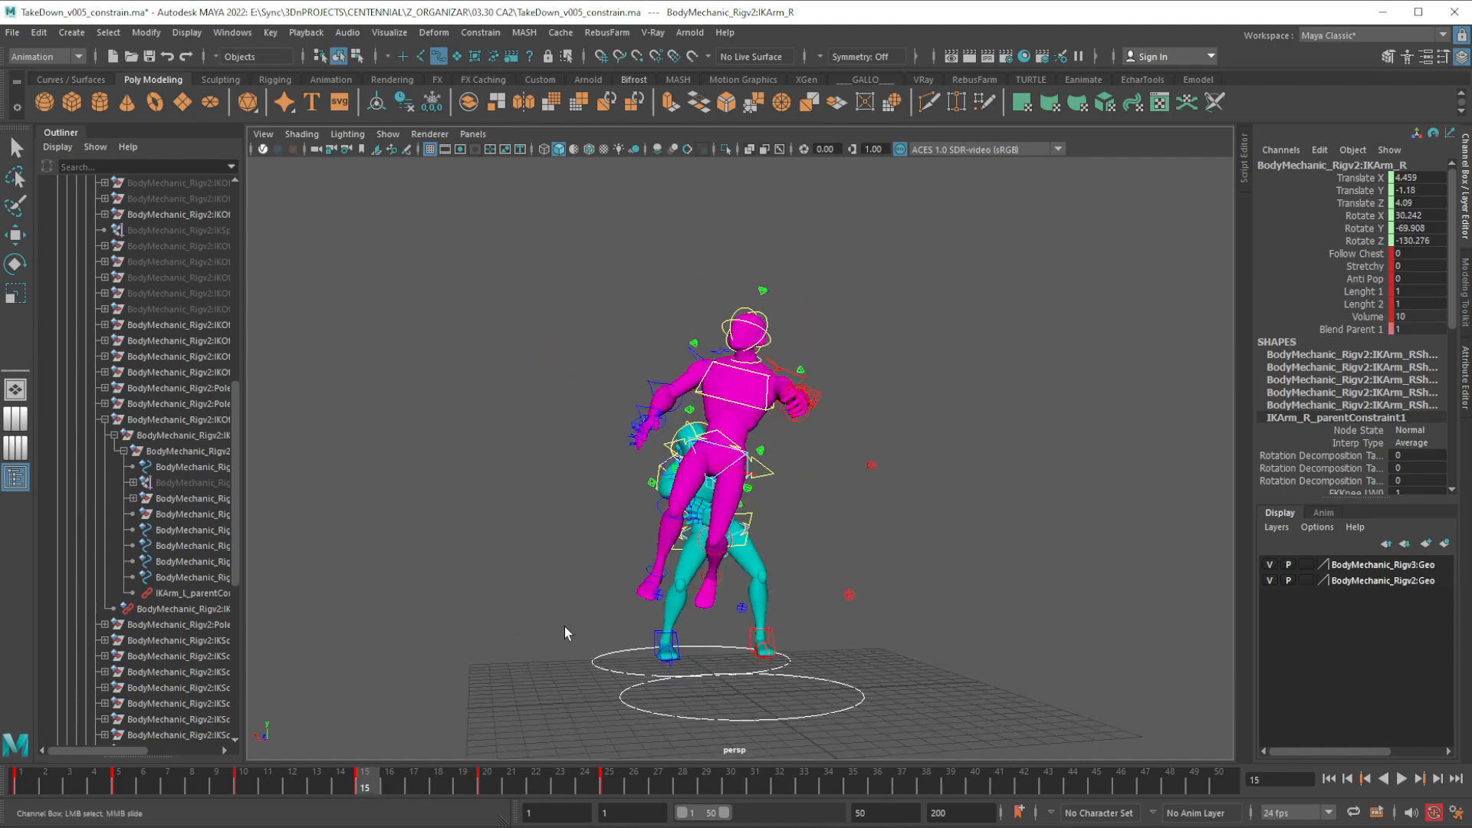
pyautogui.keyDown('alt'); pyautogui.moveTo(564, 627); pyautogui.dragTo(726, 578); pyautogui.keyUp('alt')
pyautogui.keyDown('alt'); pyautogui.moveTo(726, 578); pyautogui.dragTo(713, 626, button='right'); pyautogui.keyUp('alt')
pyautogui.keyDown('alt'); pyautogui.moveTo(713, 625); pyautogui.dragTo(733, 624, button='middle'); pyautogui.keyUp('alt')
pyautogui.keyDown('alt'); pyautogui.moveTo(733, 624); pyautogui.dragTo(717, 660); pyautogui.keyUp('alt')
pyautogui.keyDown('alt'); pyautogui.moveTo(718, 660); pyautogui.dragTo(763, 536, button='middle'); pyautogui.keyUp('alt')
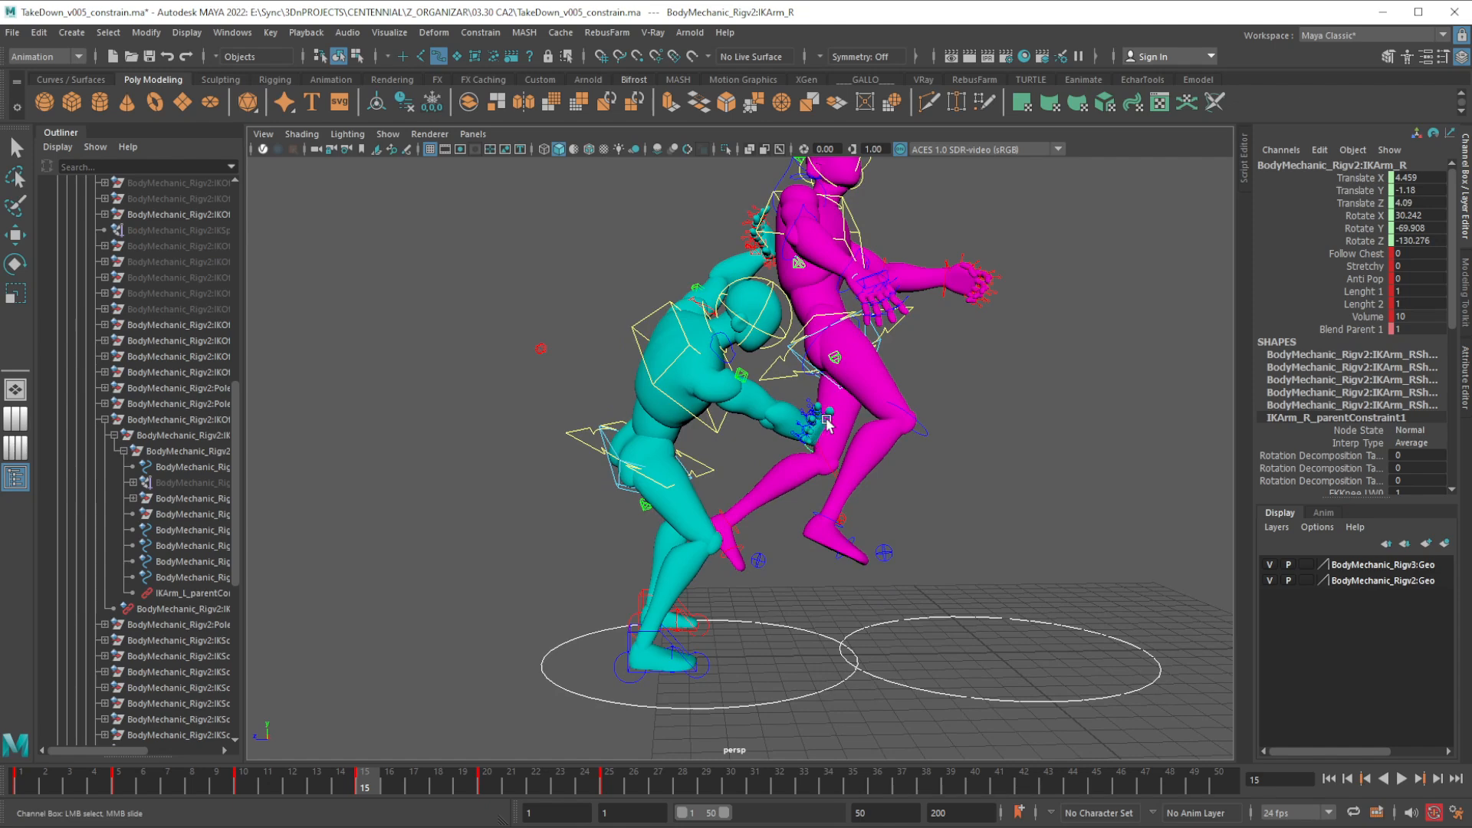
pyautogui.keyDown('alt'); pyautogui.moveTo(820, 447); pyautogui.dragTo(494, 467); pyautogui.keyUp('alt')
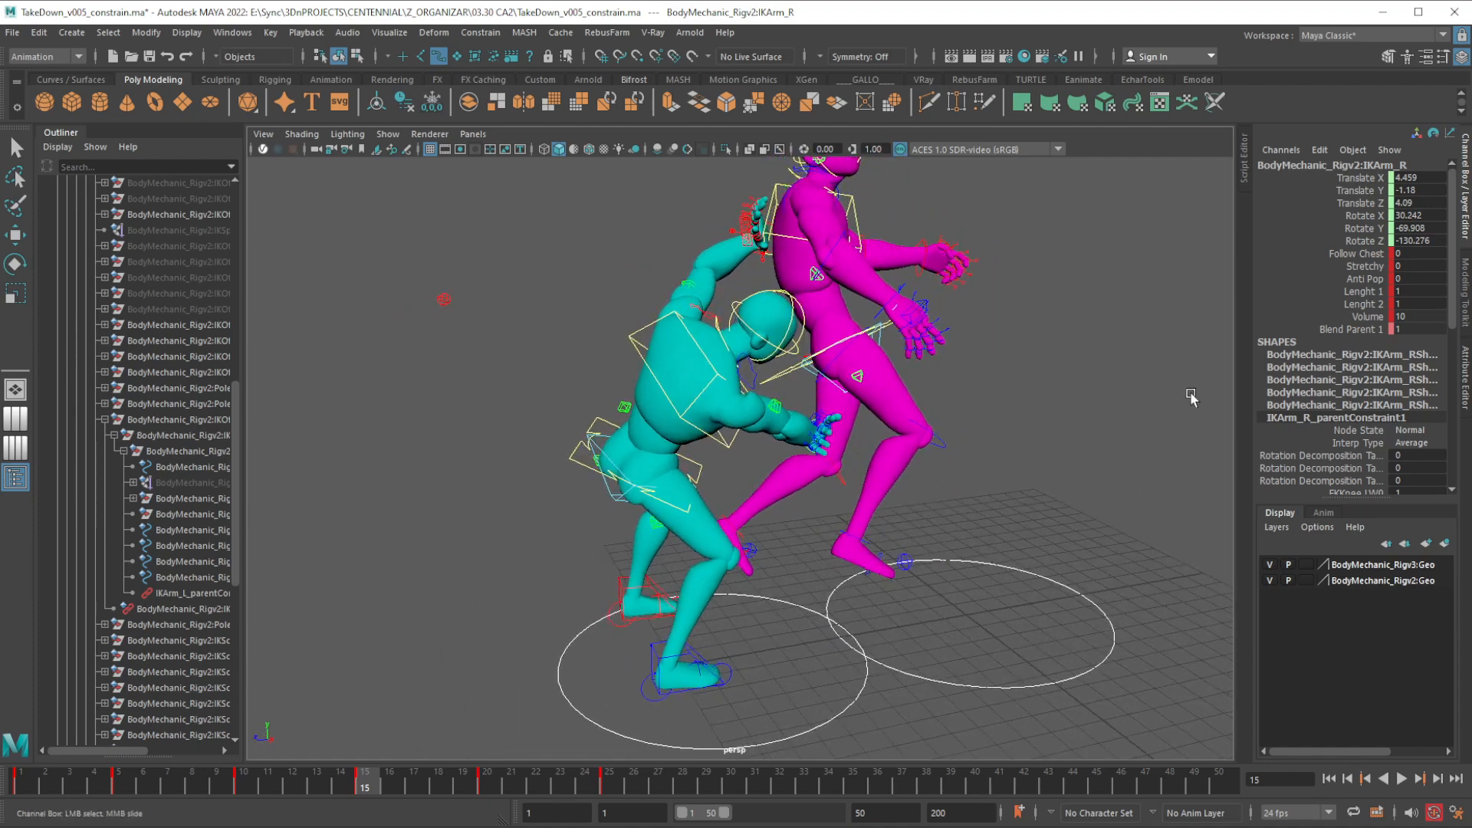
pyautogui.keyDown('alt'); pyautogui.moveTo(845, 553); pyautogui.dragTo(808, 562); pyautogui.keyUp('alt')
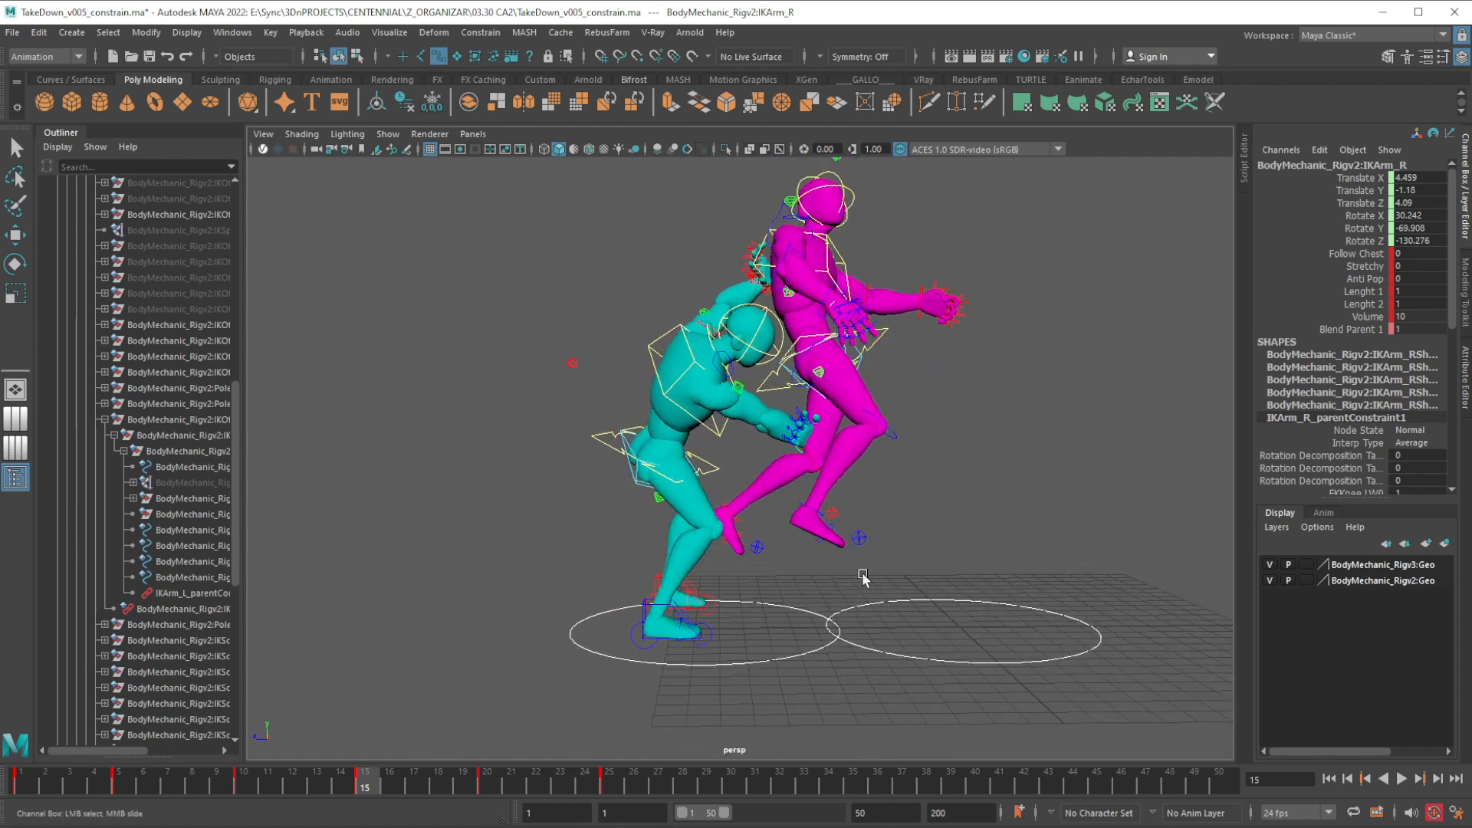
# - Switch between frames 10 and 15 to compare the lifter's grip on the opponent
pyautogui.click(258, 790)
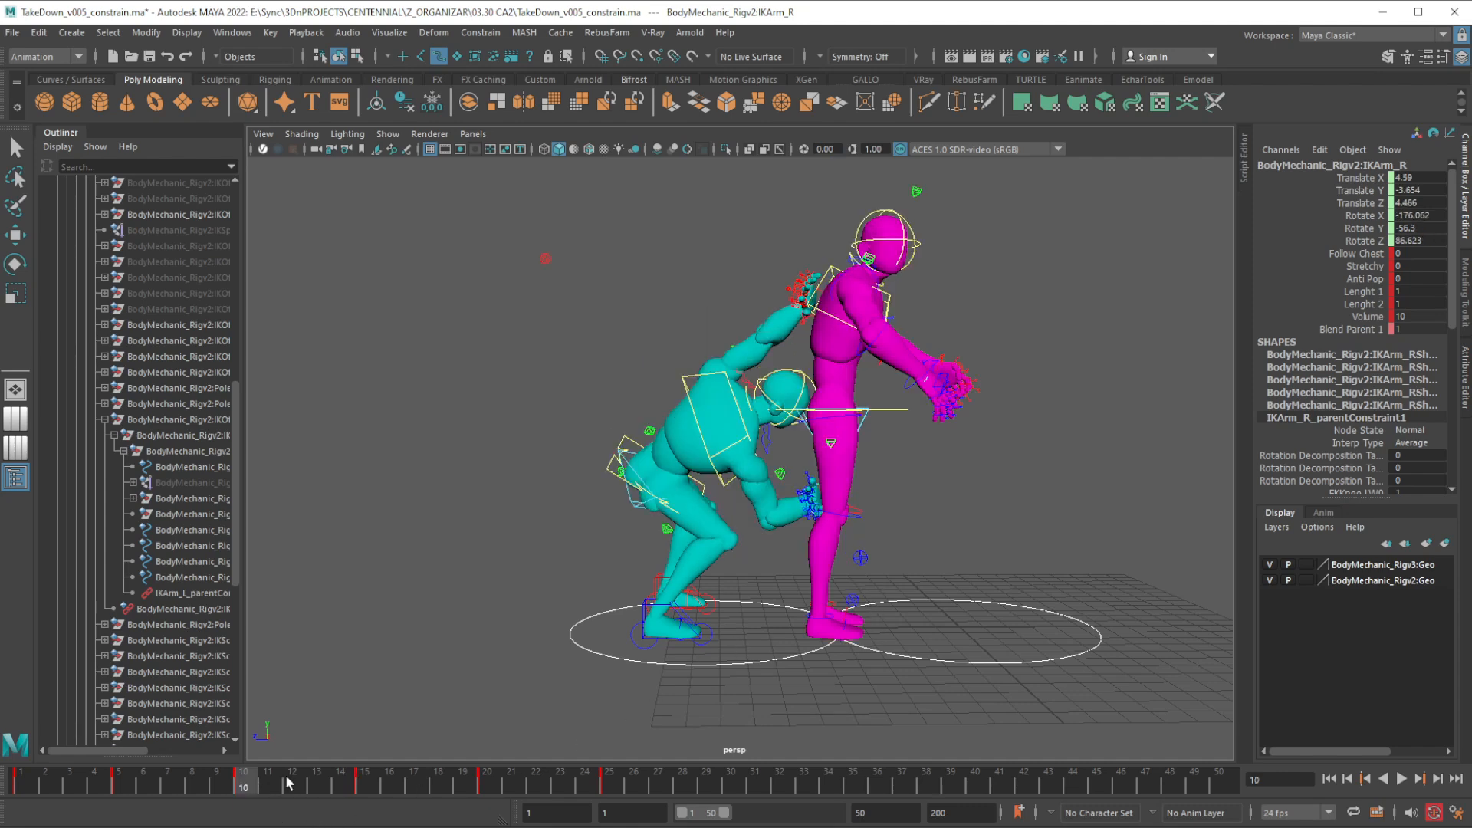
pyautogui.moveTo(310, 781); pyautogui.dragTo(487, 782)
pyautogui.click(374, 788)
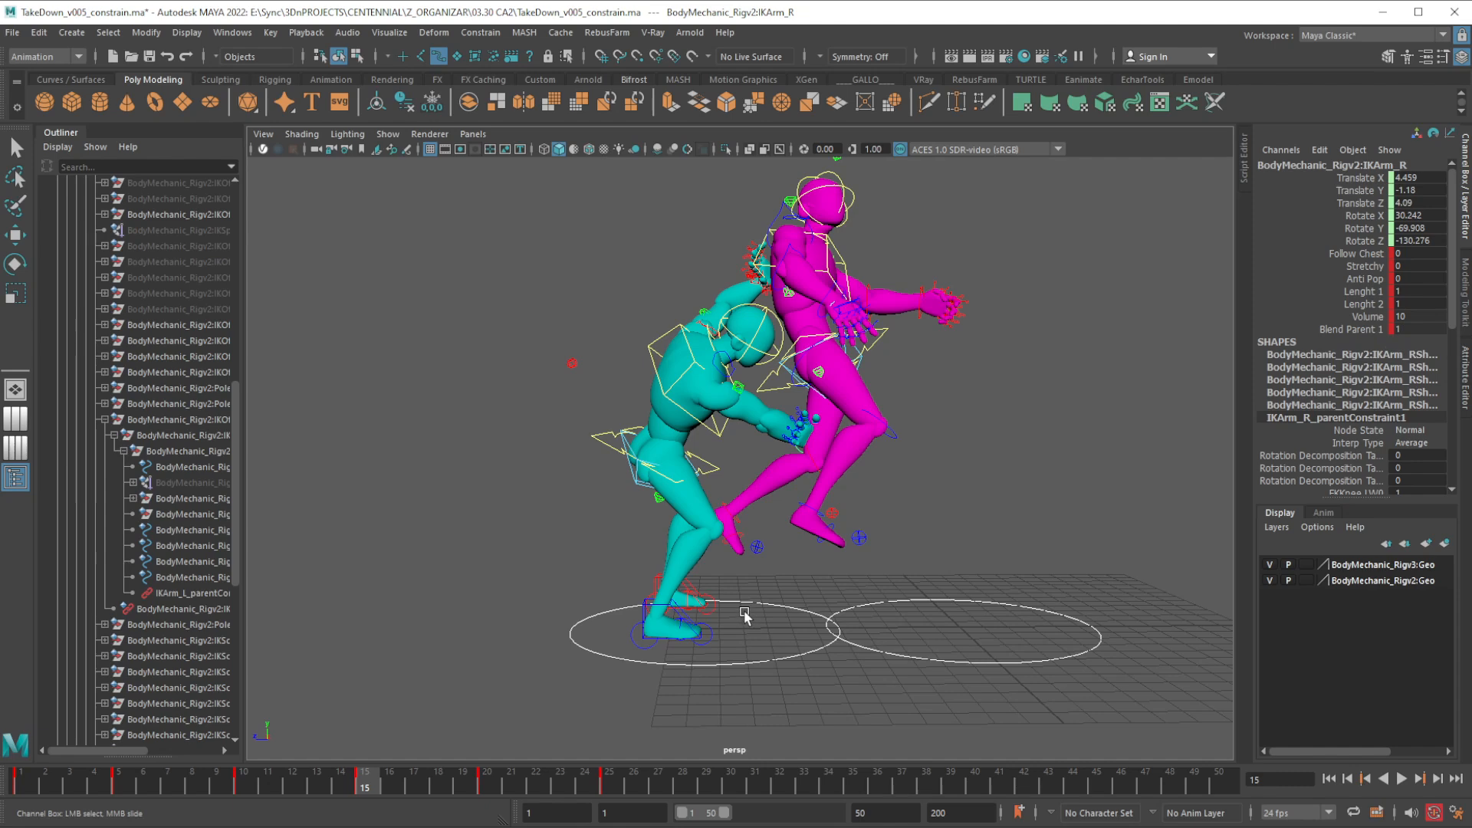
pyautogui.click(244, 787)
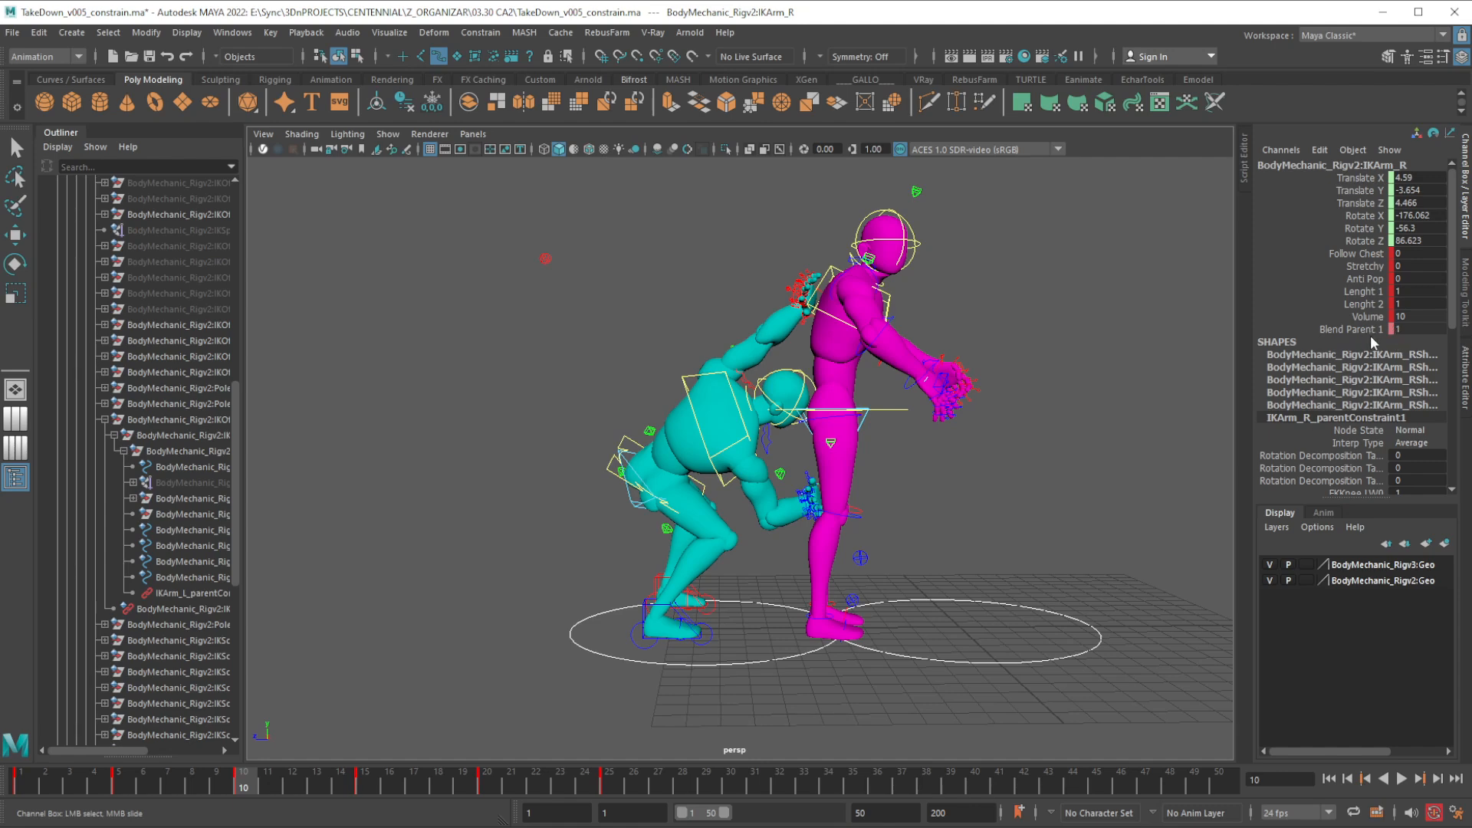
pyautogui.click(365, 786)
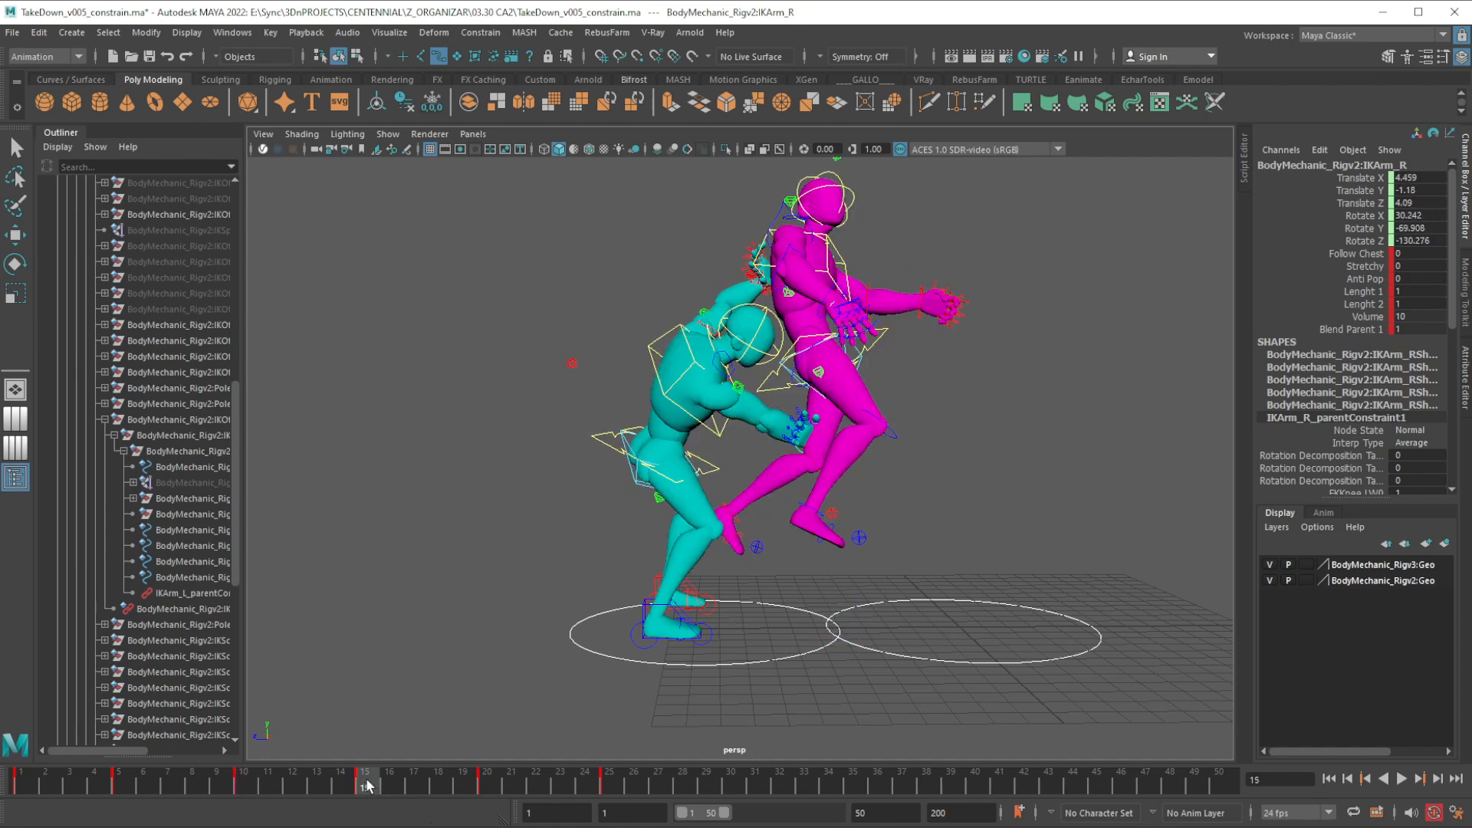
pyautogui.click(250, 782)
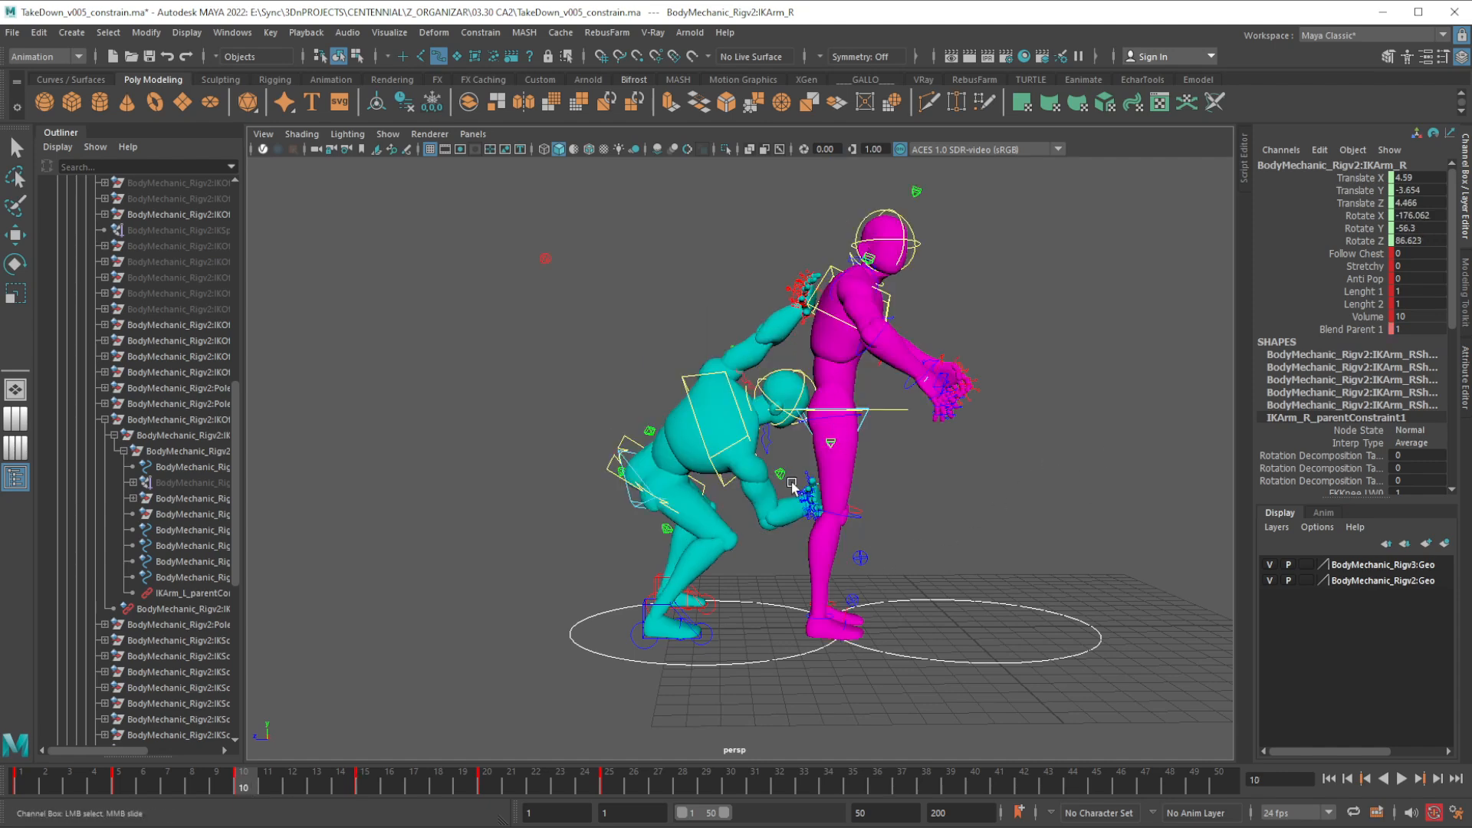
pyautogui.keyDown('alt'); pyautogui.moveTo(793, 487); pyautogui.dragTo(820, 492); pyautogui.keyUp('alt')
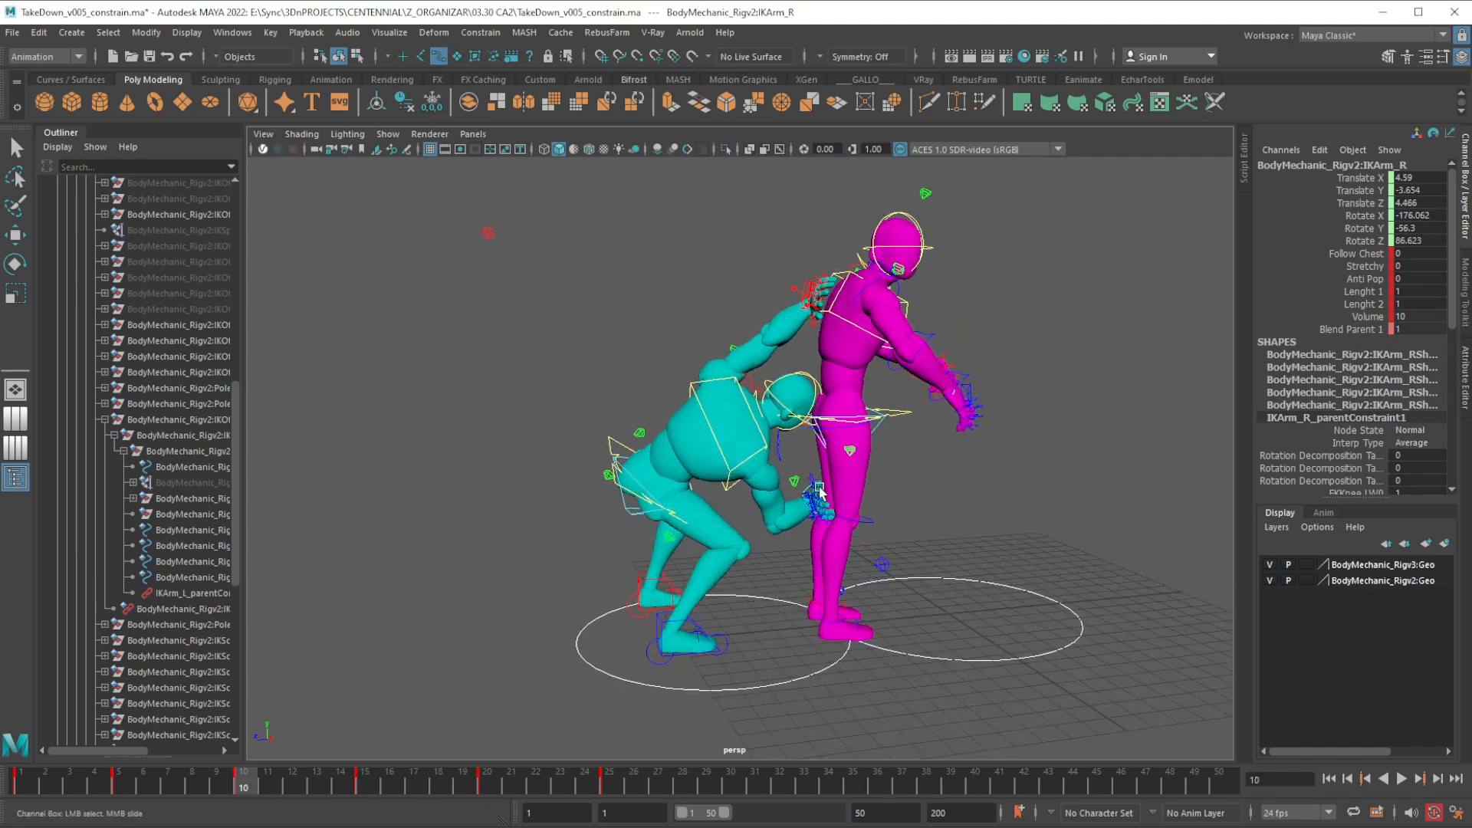
# - Go to frame 5 and orbit and zoom around the rigs to review the grab
pyautogui.keyDown('alt'); pyautogui.moveTo(820, 493); pyautogui.dragTo(820, 526, button='right'); pyautogui.keyUp('alt')
pyautogui.keyDown('alt'); pyautogui.moveTo(821, 526); pyautogui.dragTo(833, 525); pyautogui.keyUp('alt')
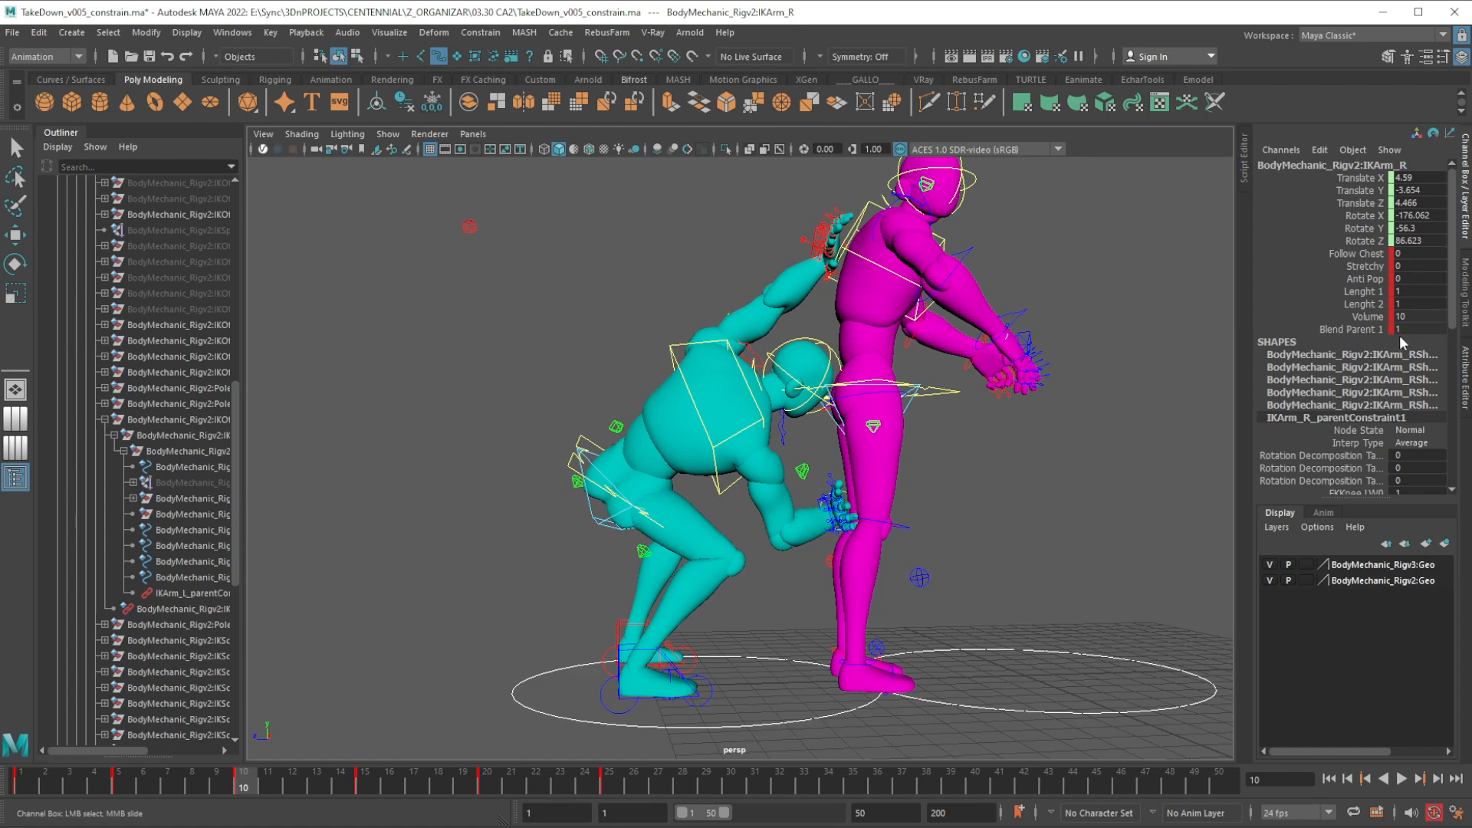
pyautogui.click(118, 788)
pyautogui.keyDown('alt'); pyautogui.moveTo(625, 624); pyautogui.dragTo(640, 634, button='middle'); pyautogui.keyUp('alt')
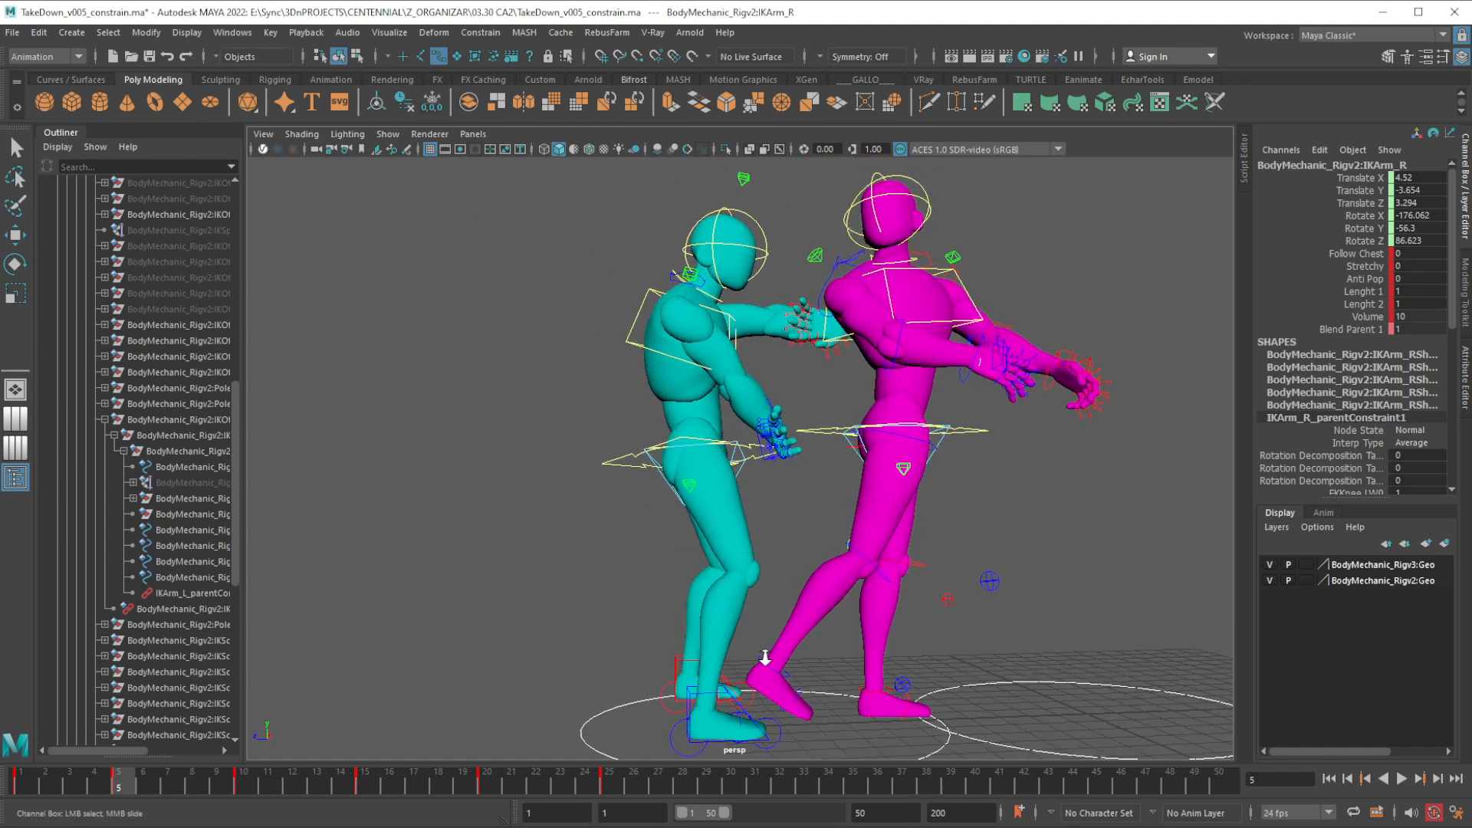
pyautogui.scroll(-2, 765, 658)
pyautogui.keyDown('alt'); pyautogui.moveTo(788, 634); pyautogui.dragTo(762, 551); pyautogui.keyUp('alt')
pyautogui.scroll(2, 761, 550)
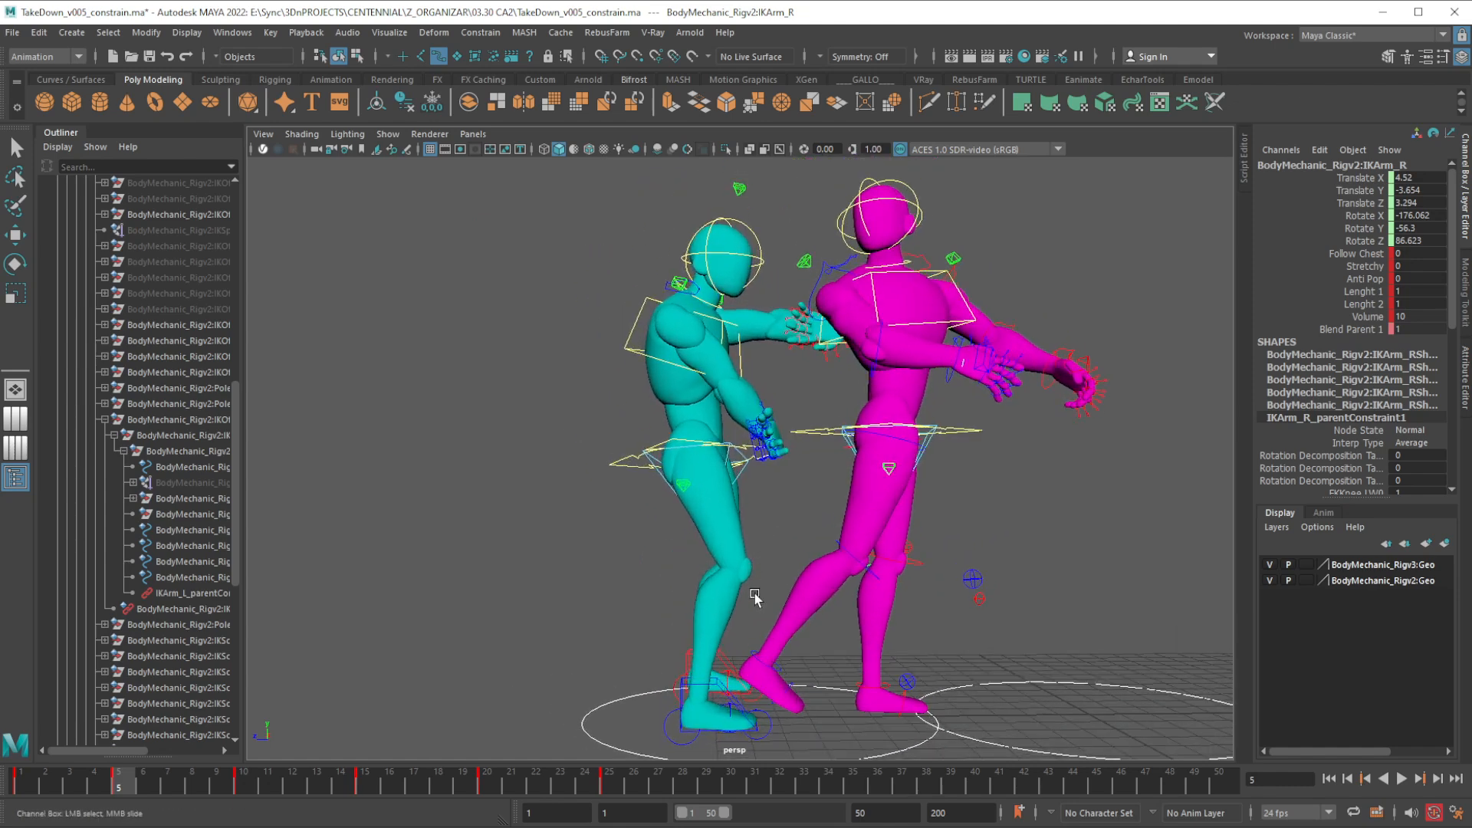
# - Try moving the opponent's root control with the Move tool, then undo the move
pyautogui.press('w')
pyautogui.click(977, 430)
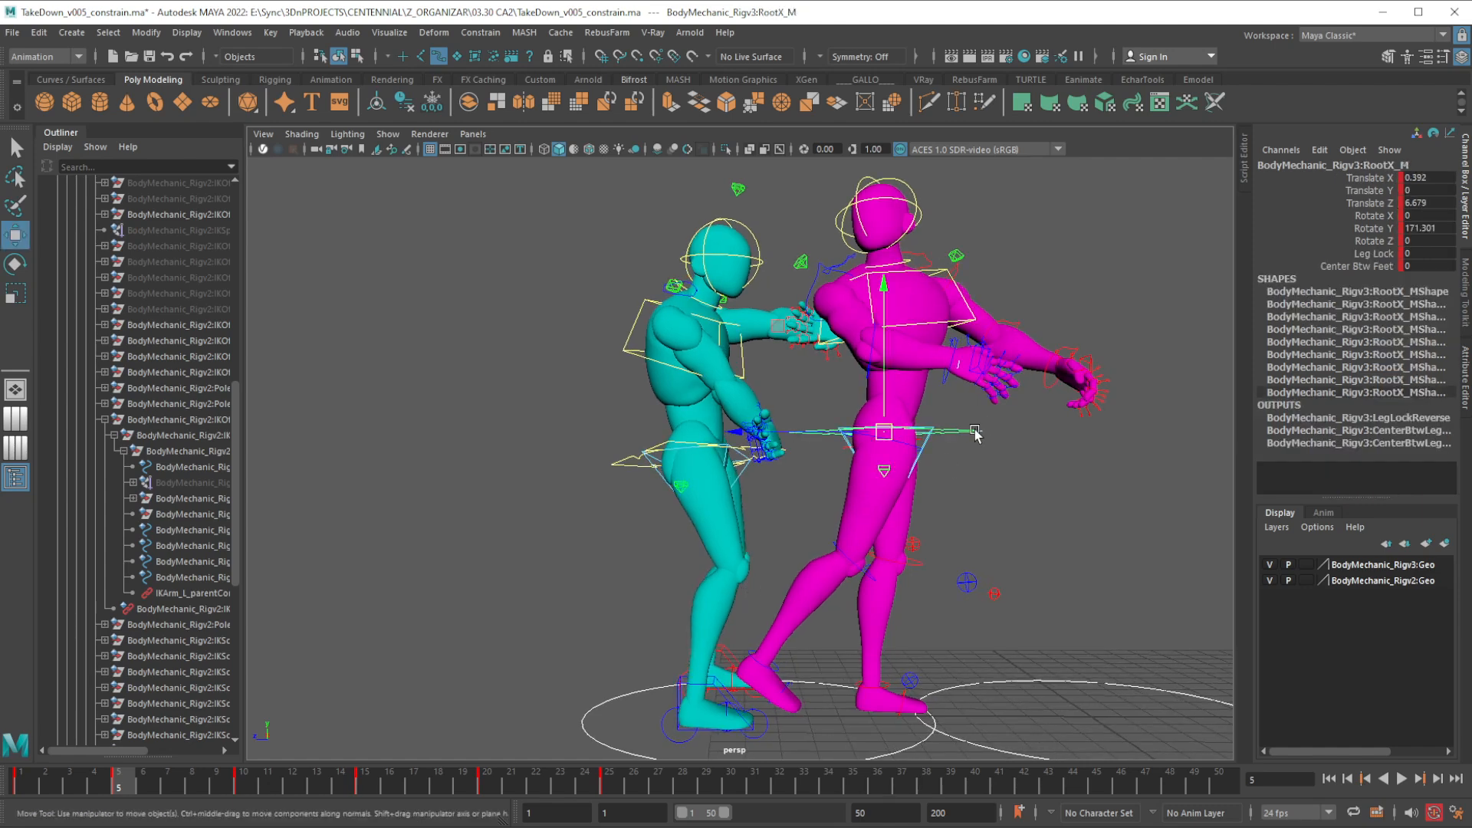
pyautogui.moveTo(780, 331); pyautogui.dragTo(829, 344, button='middle')
pyautogui.moveTo(829, 344); pyautogui.dragTo(802, 314)
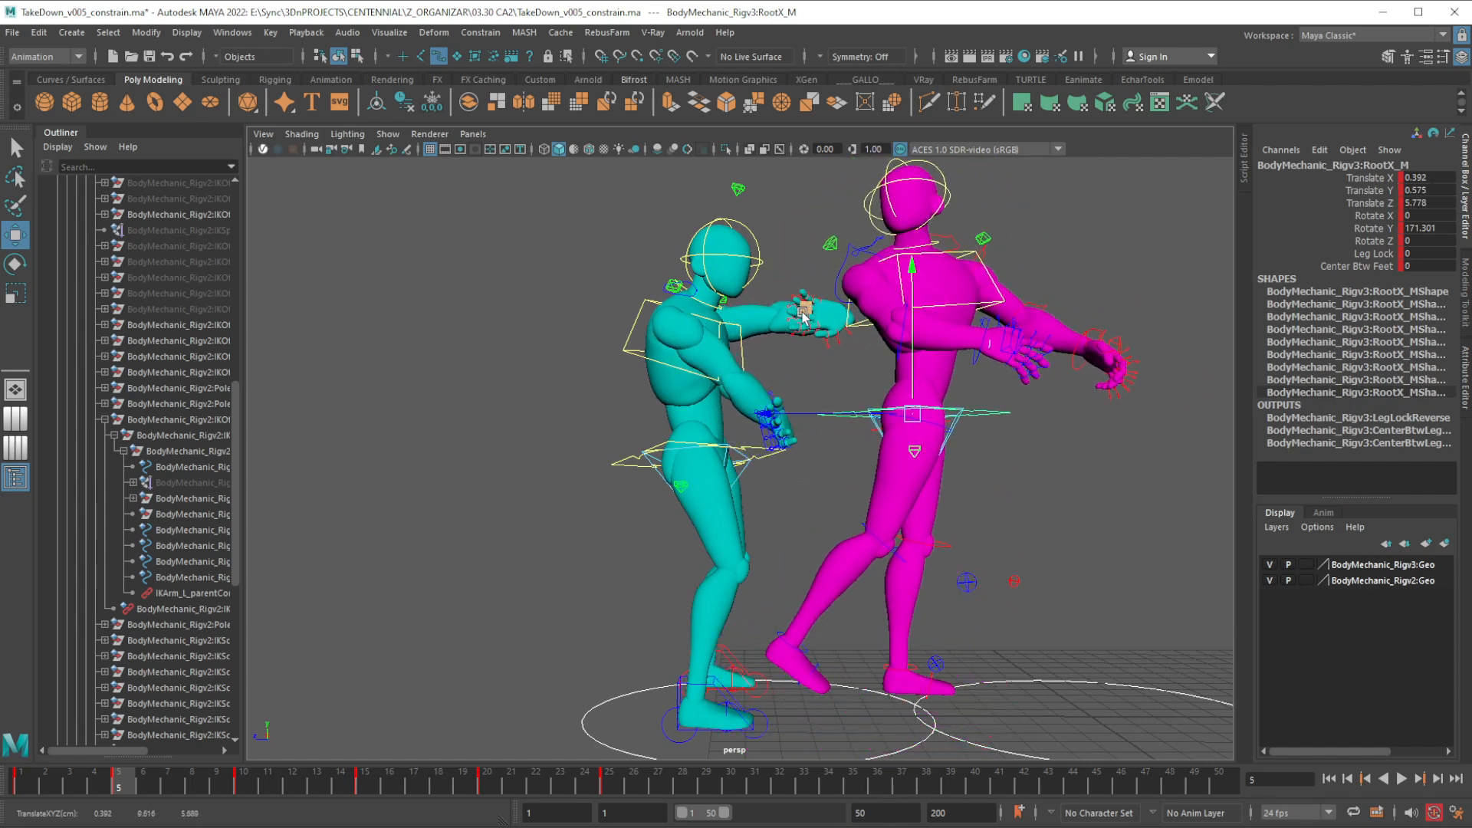
pyautogui.hotkey('ctrl', 'z')
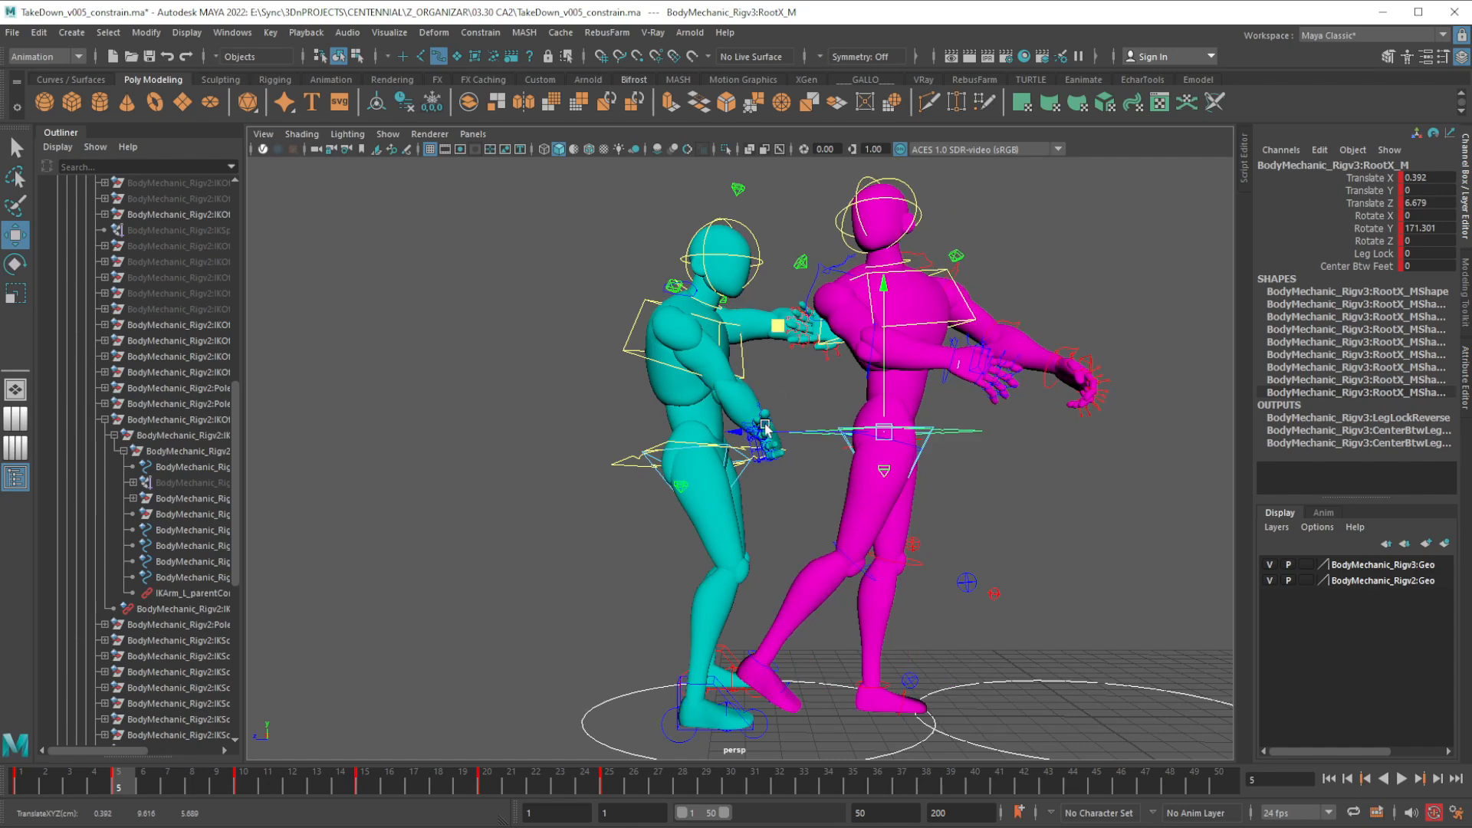
# - Deselect everything and zoom in on the lifter's right hand at the opponent's hip to examine the grip
pyautogui.scroll(2, 787, 476)
pyautogui.keyDown('alt'); pyautogui.moveTo(787, 482); pyautogui.dragTo(811, 489); pyautogui.keyUp('alt')
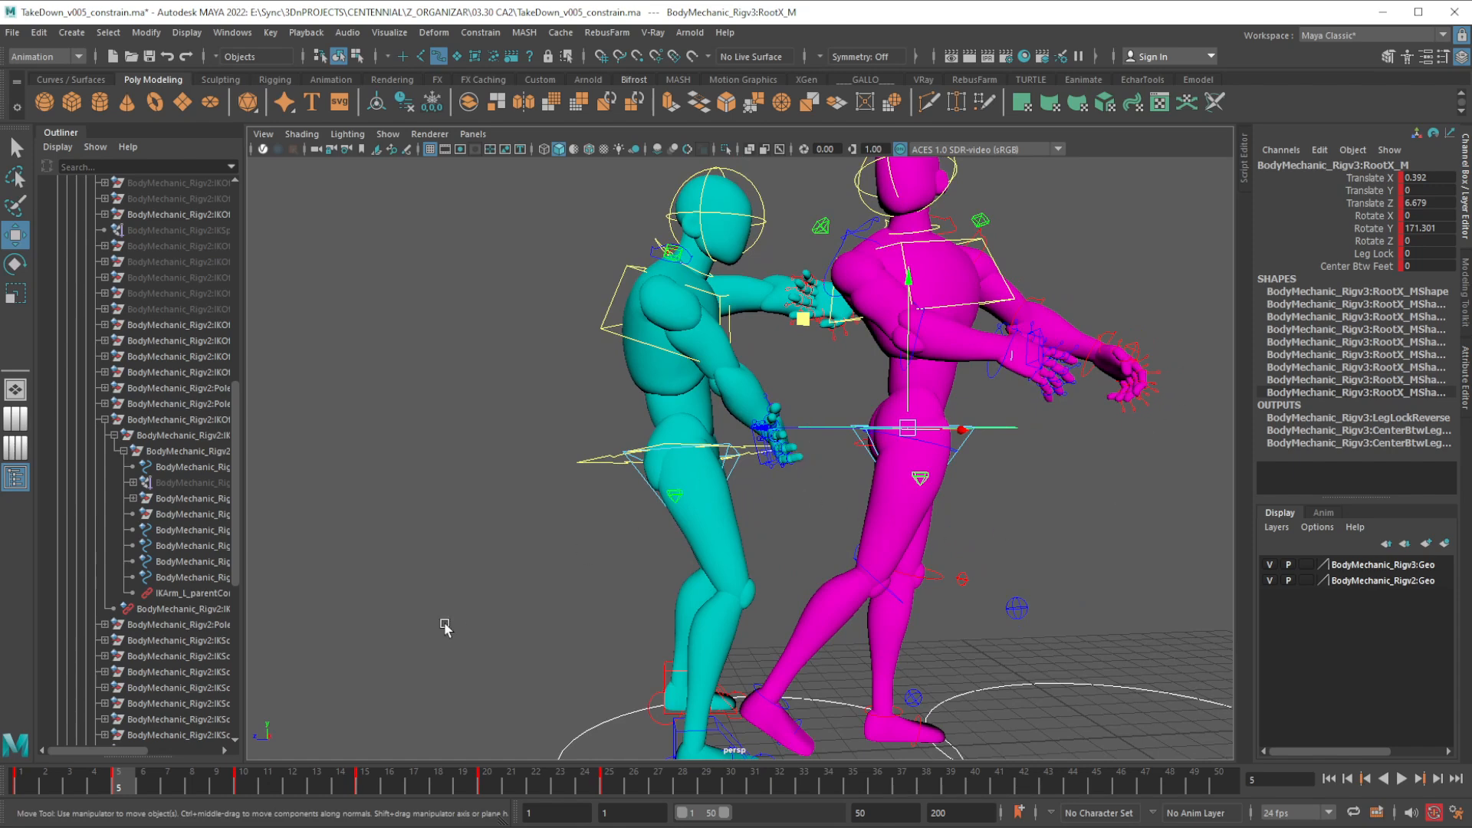
pyautogui.click(616, 534)
pyautogui.scroll(3, 769, 449)
pyautogui.scroll(2, 771, 448)
pyautogui.keyDown('alt'); pyautogui.moveTo(771, 450); pyautogui.dragTo(830, 408); pyautogui.keyUp('alt')
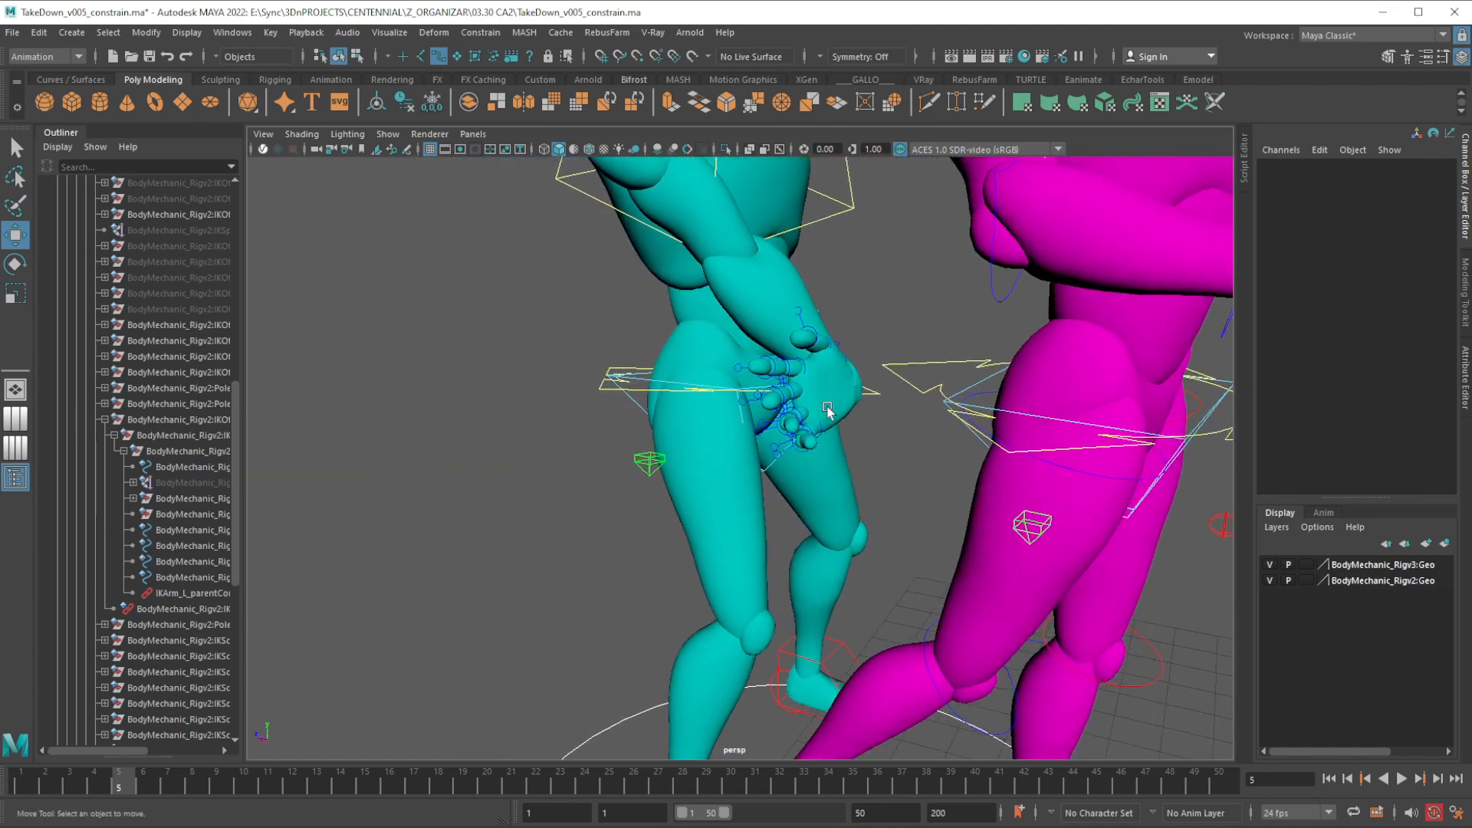
pyautogui.keyDown('alt'); pyautogui.moveTo(882, 497); pyautogui.dragTo(975, 570); pyautogui.keyUp('alt')
pyautogui.keyDown('alt'); pyautogui.moveTo(975, 569); pyautogui.dragTo(870, 526, button='middle'); pyautogui.keyUp('alt')
pyautogui.keyDown('alt'); pyautogui.moveTo(871, 526); pyautogui.dragTo(932, 507); pyautogui.keyUp('alt')
pyautogui.keyDown('alt'); pyautogui.moveTo(792, 361); pyautogui.dragTo(807, 387, button='middle'); pyautogui.keyUp('alt')
pyautogui.keyDown('alt'); pyautogui.moveTo(808, 387); pyautogui.dragTo(835, 399); pyautogui.keyUp('alt')
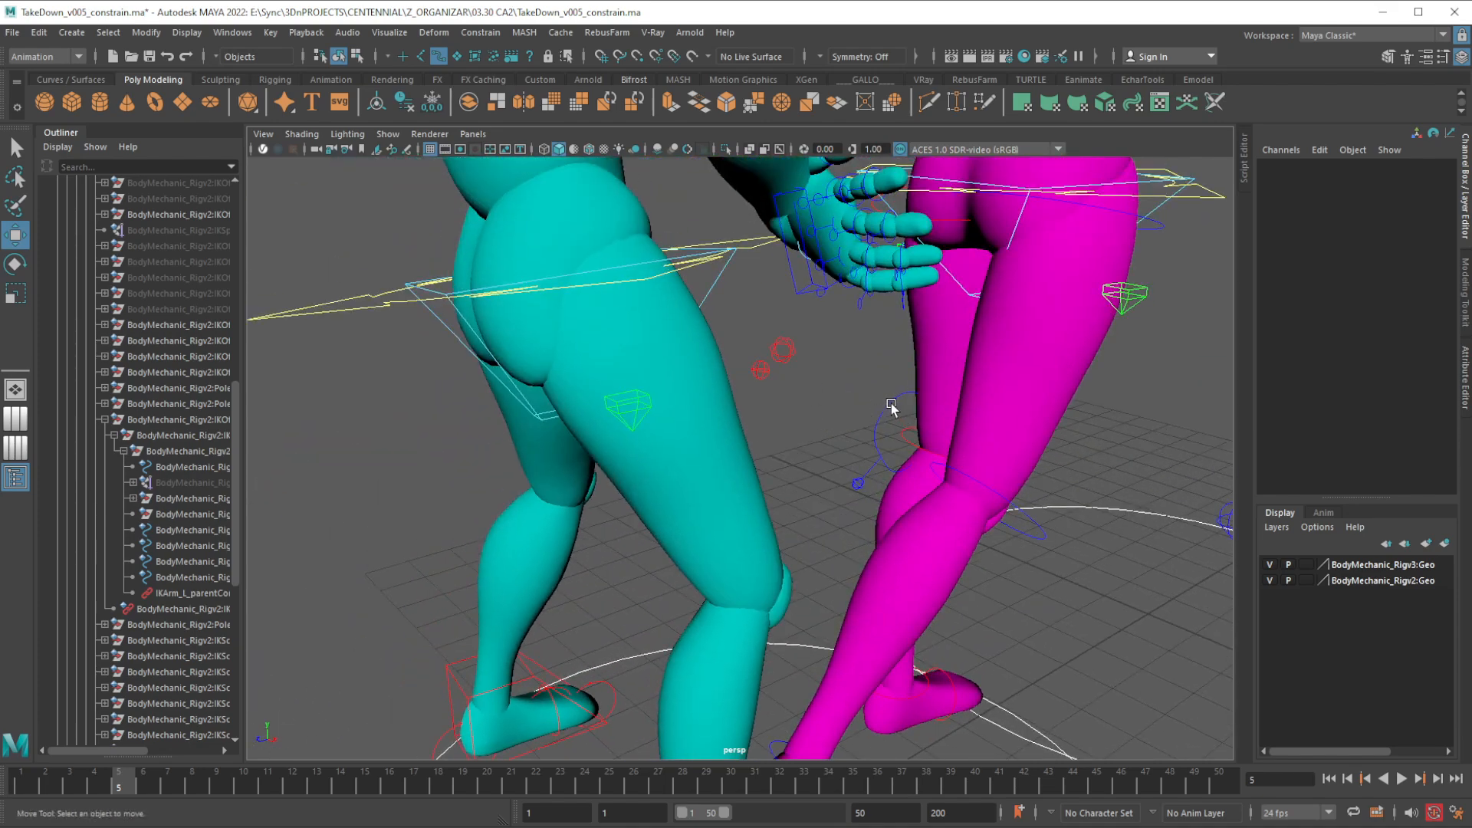
# - Select the lifter's right arm IK control and set its Blend Parent 1 to 0 at frame 5
pyautogui.click(887, 399)
pyautogui.keyDown('alt'); pyautogui.moveTo(909, 490); pyautogui.dragTo(951, 479); pyautogui.keyUp('alt')
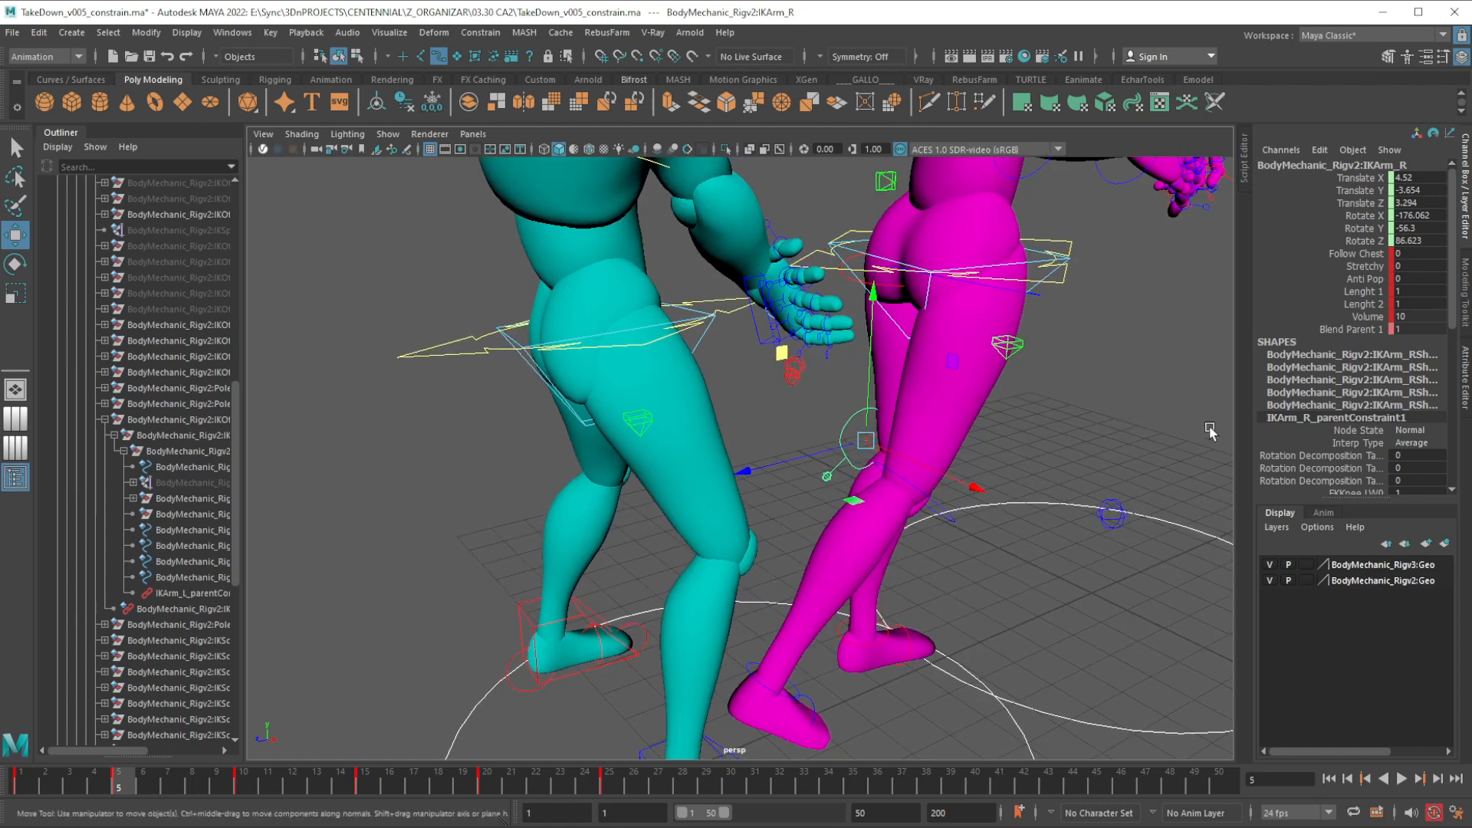
pyautogui.click(1412, 330)
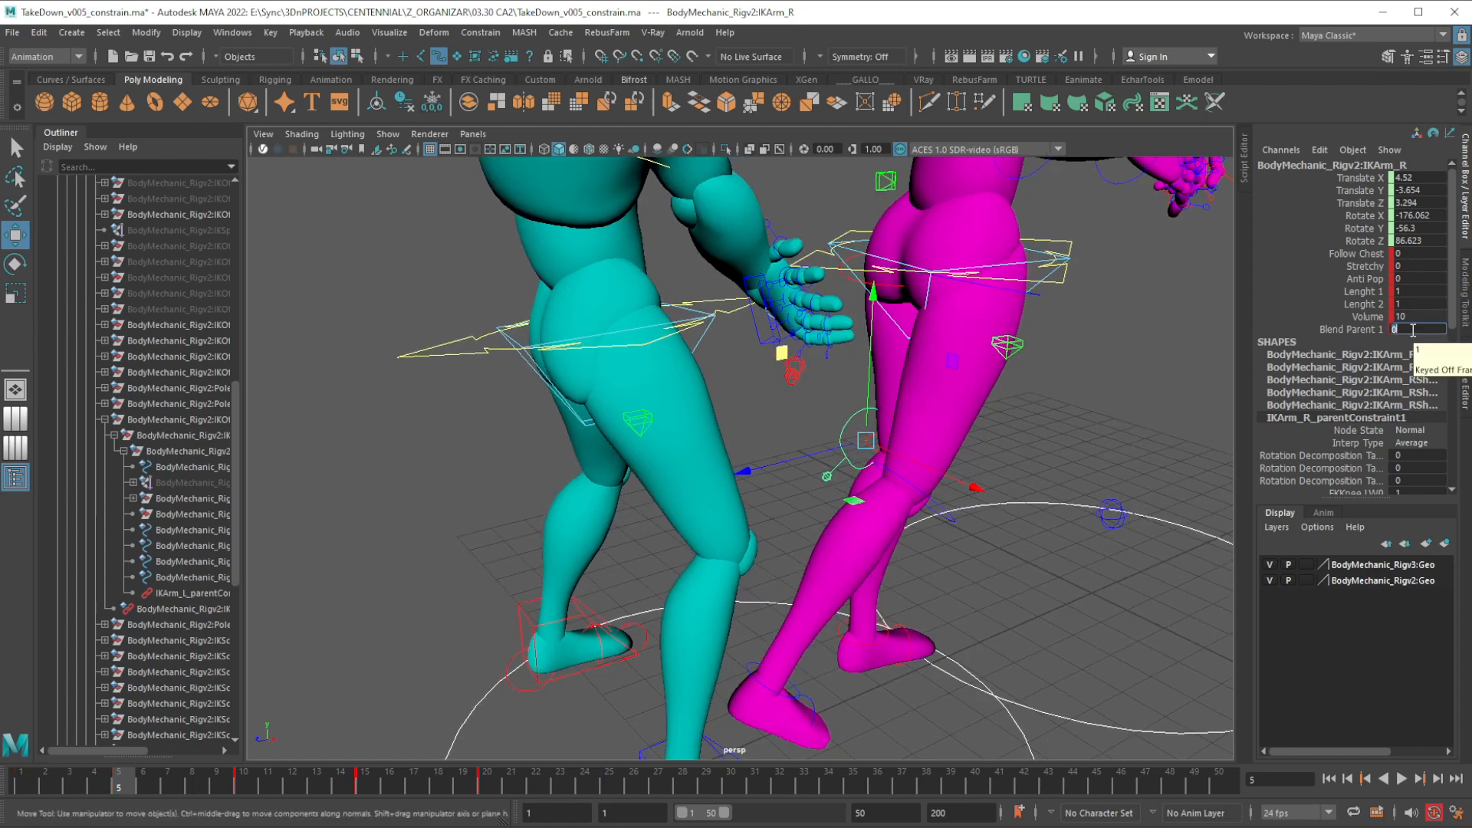
pyautogui.press('Return')
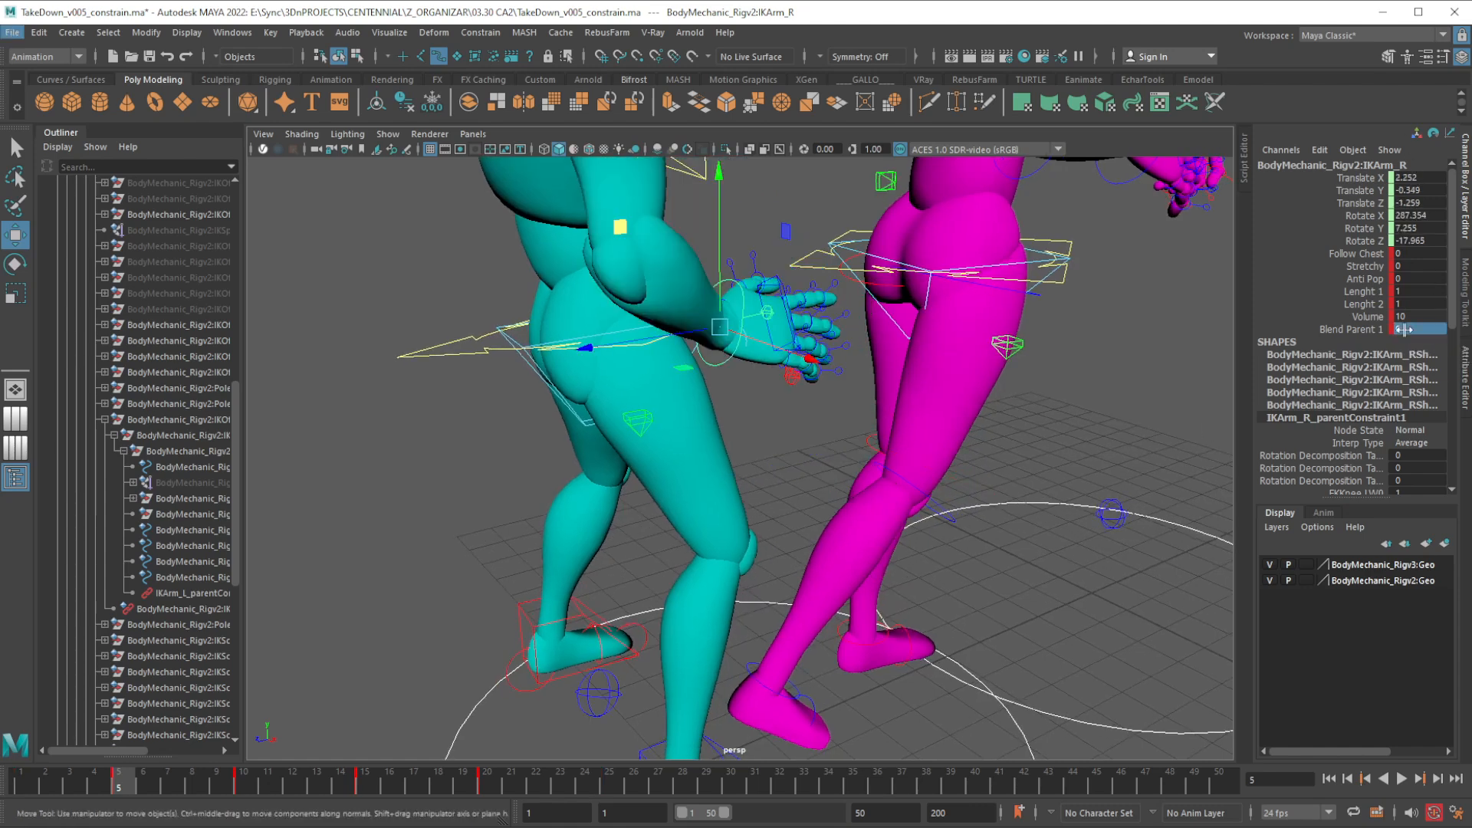
# - Reselect the right arm IK control and compare its pose between frames 10 and 5
pyautogui.keyDown('alt'); pyautogui.moveTo(950, 449); pyautogui.dragTo(836, 452); pyautogui.keyUp('alt')
pyautogui.keyDown('alt'); pyautogui.moveTo(739, 417); pyautogui.dragTo(724, 406); pyautogui.keyUp('alt')
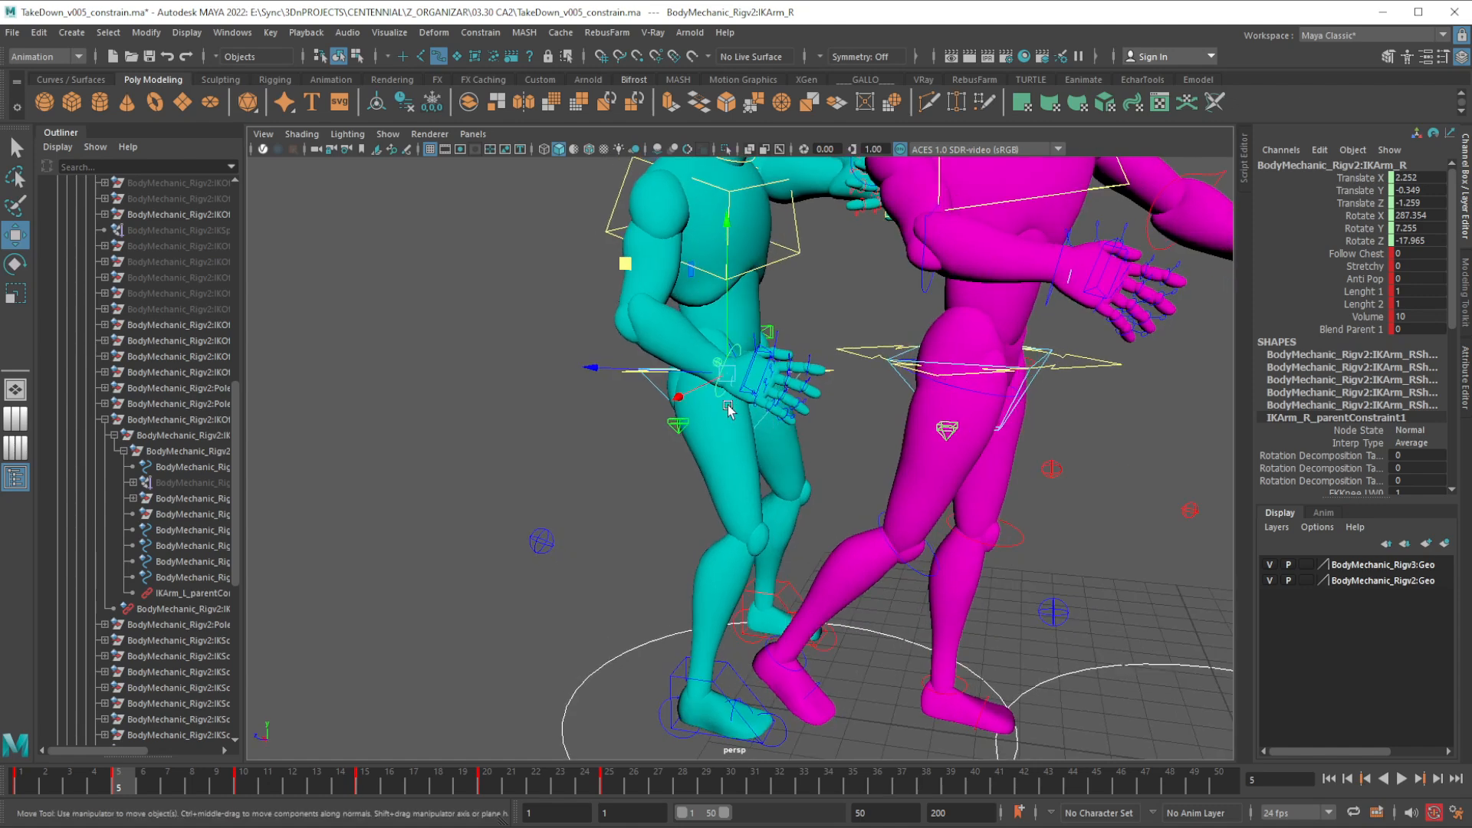
pyautogui.click(848, 407)
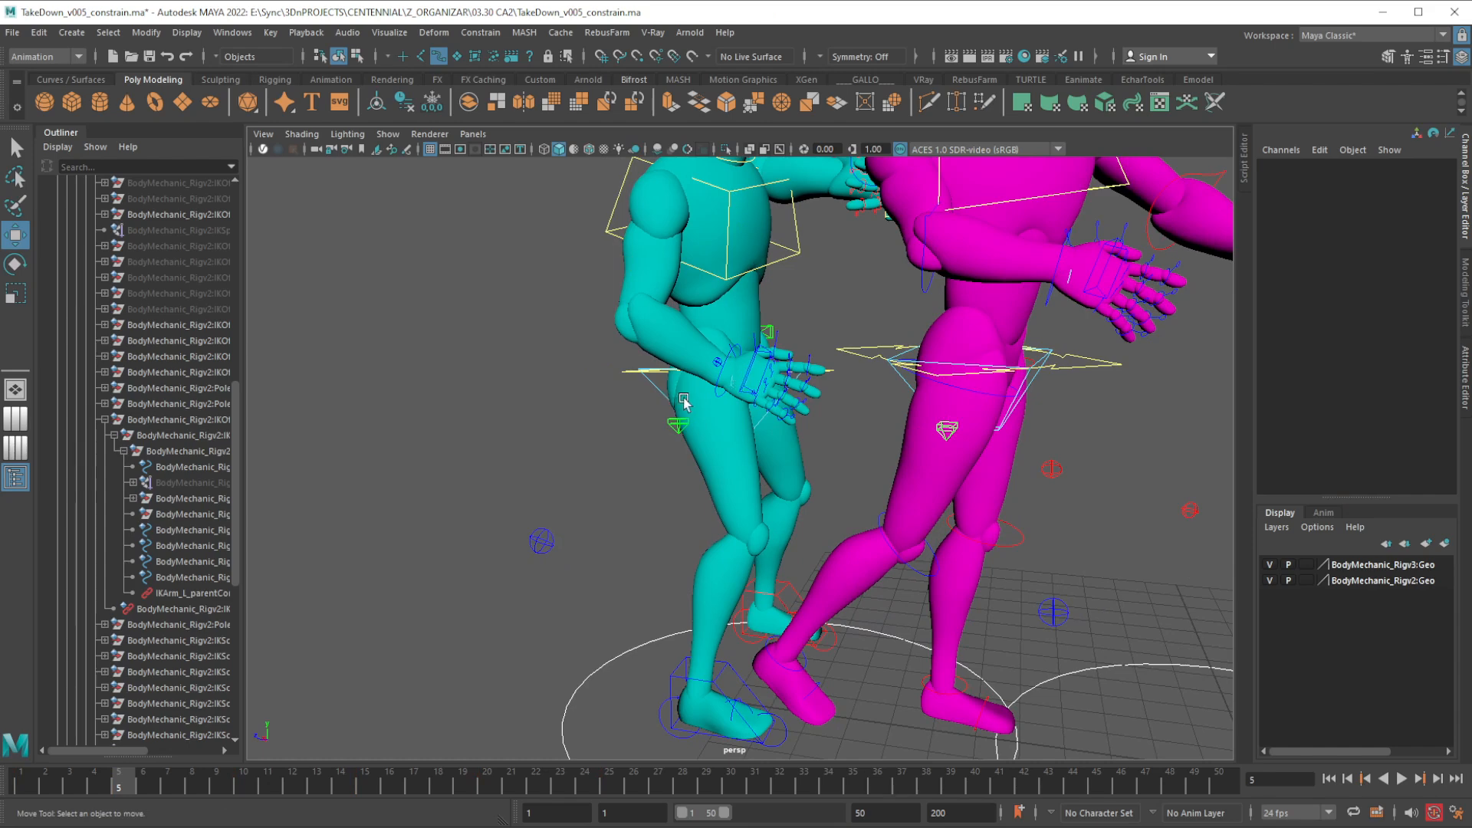
pyautogui.click(715, 397)
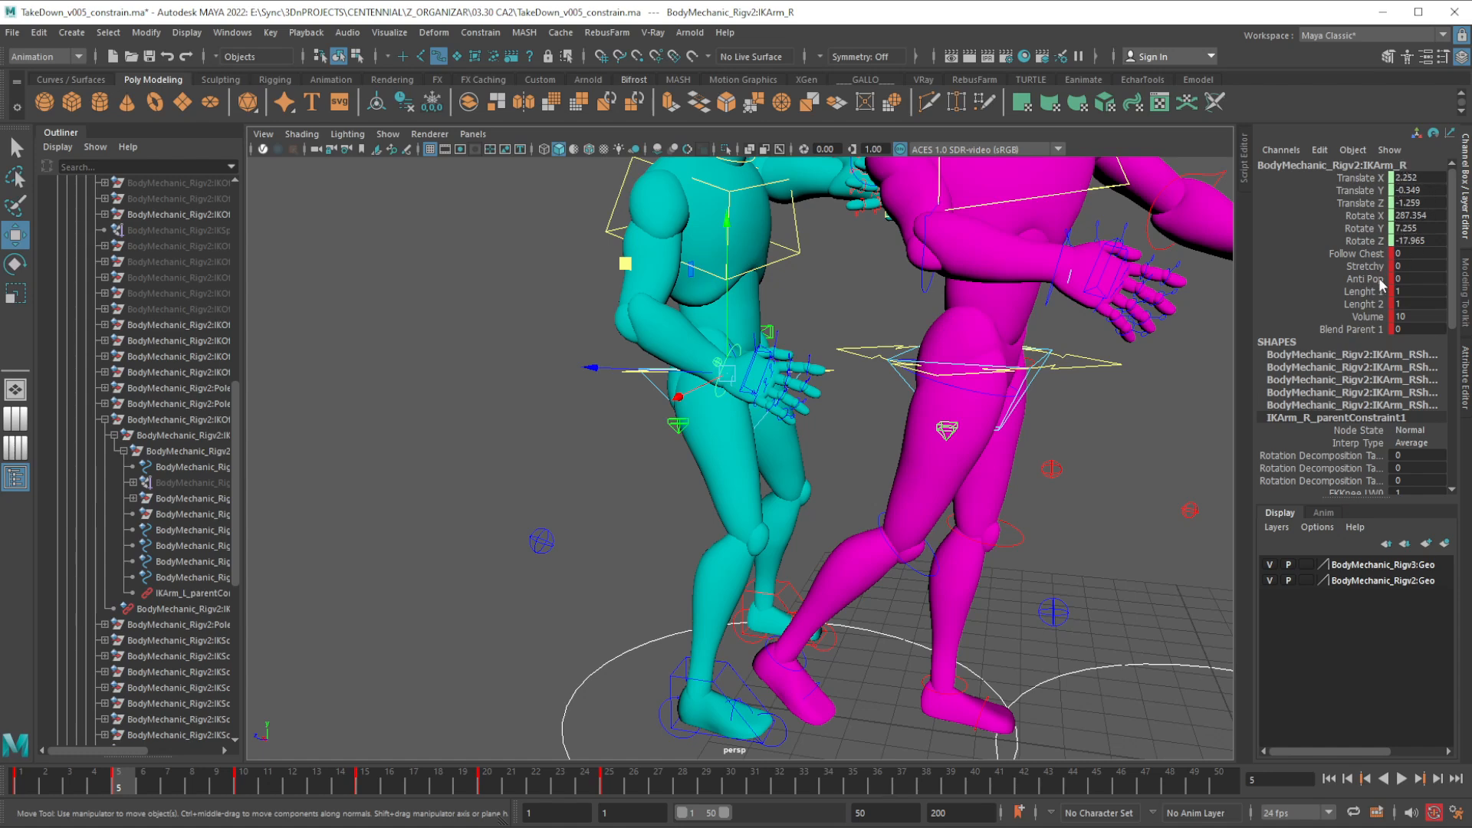
pyautogui.click(244, 787)
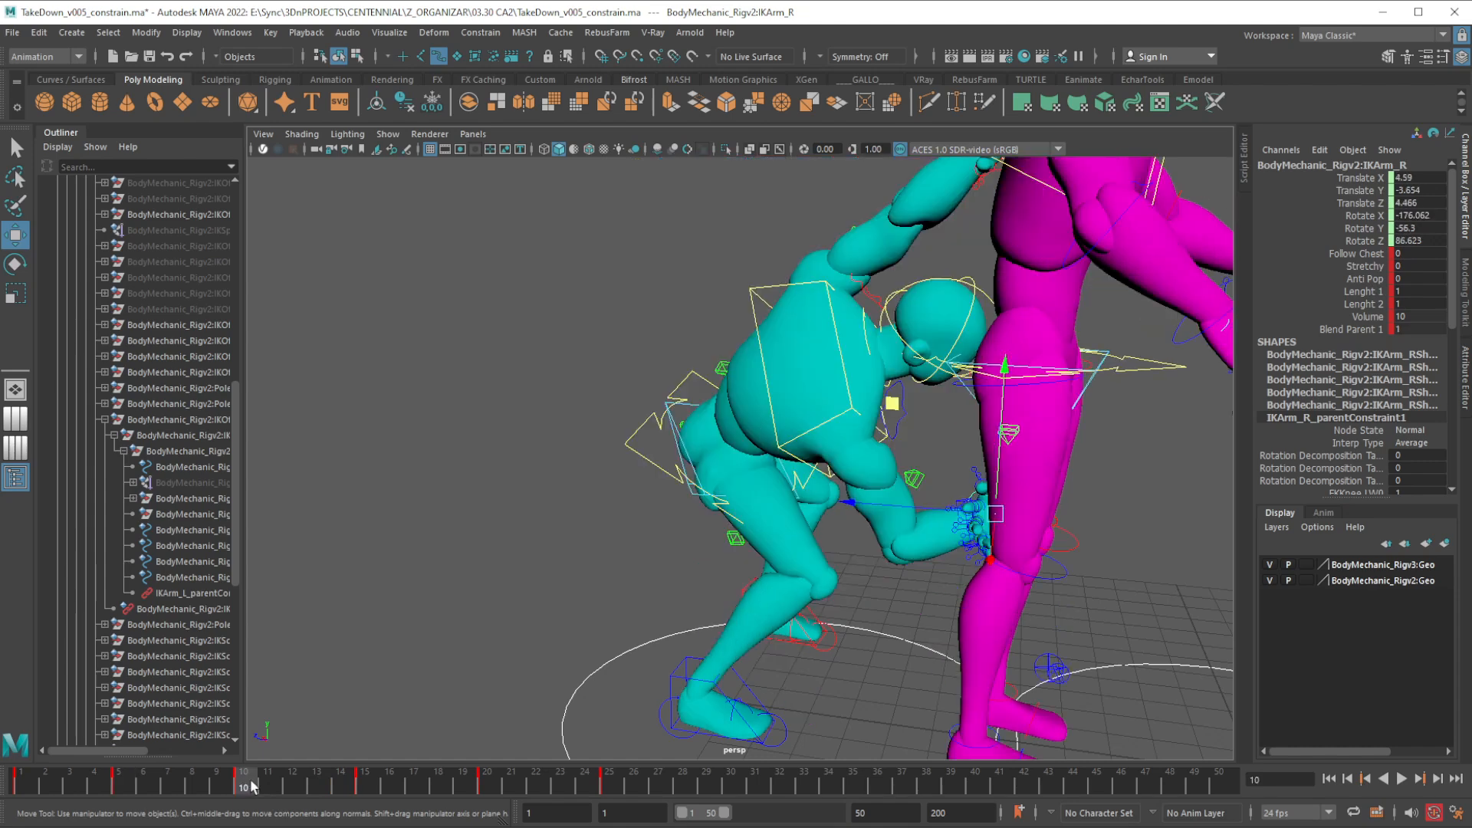
pyautogui.click(123, 786)
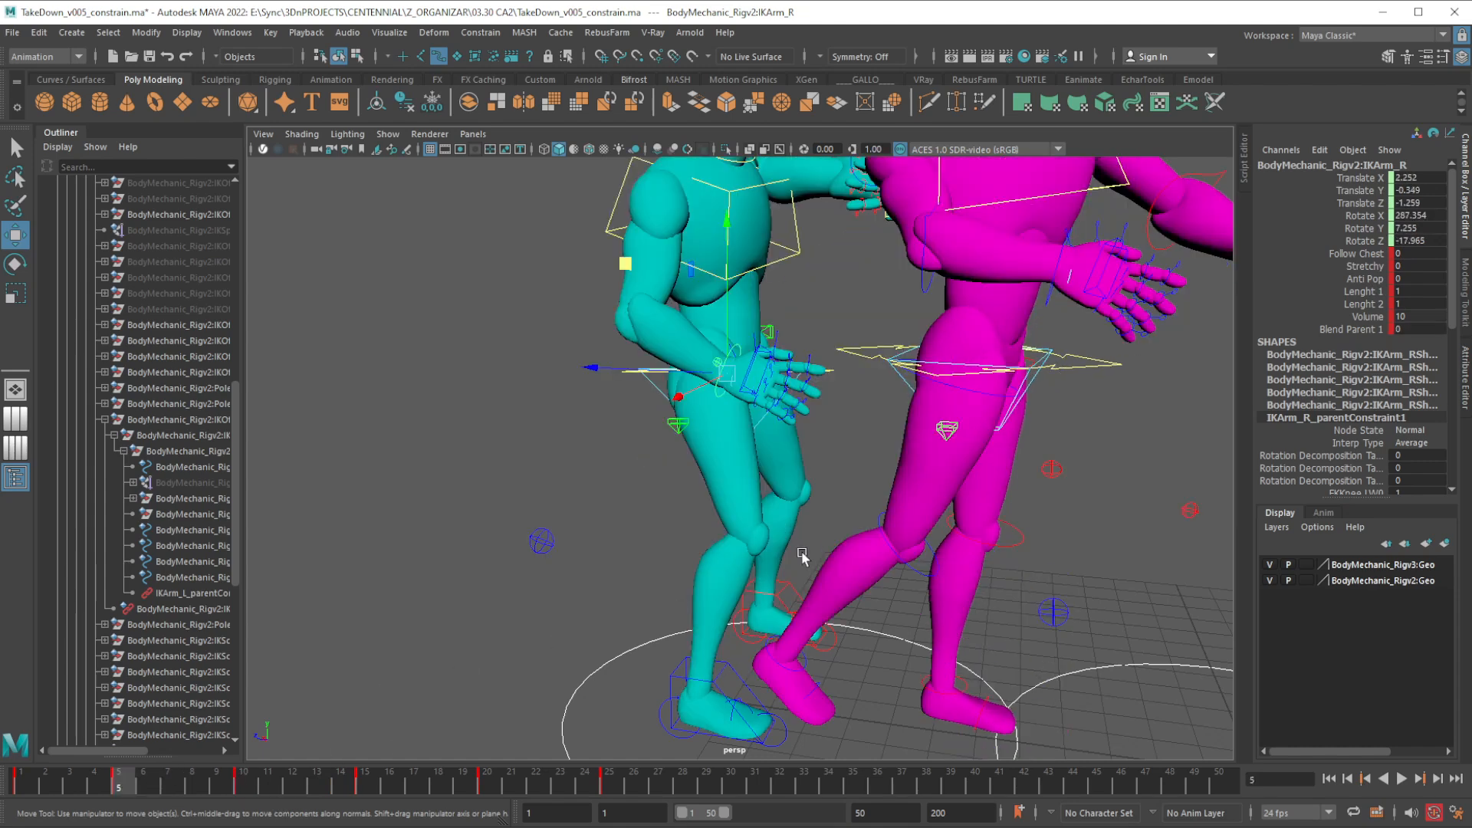
pyautogui.scroll(3, 847, 506)
pyautogui.scroll(-3, 847, 522)
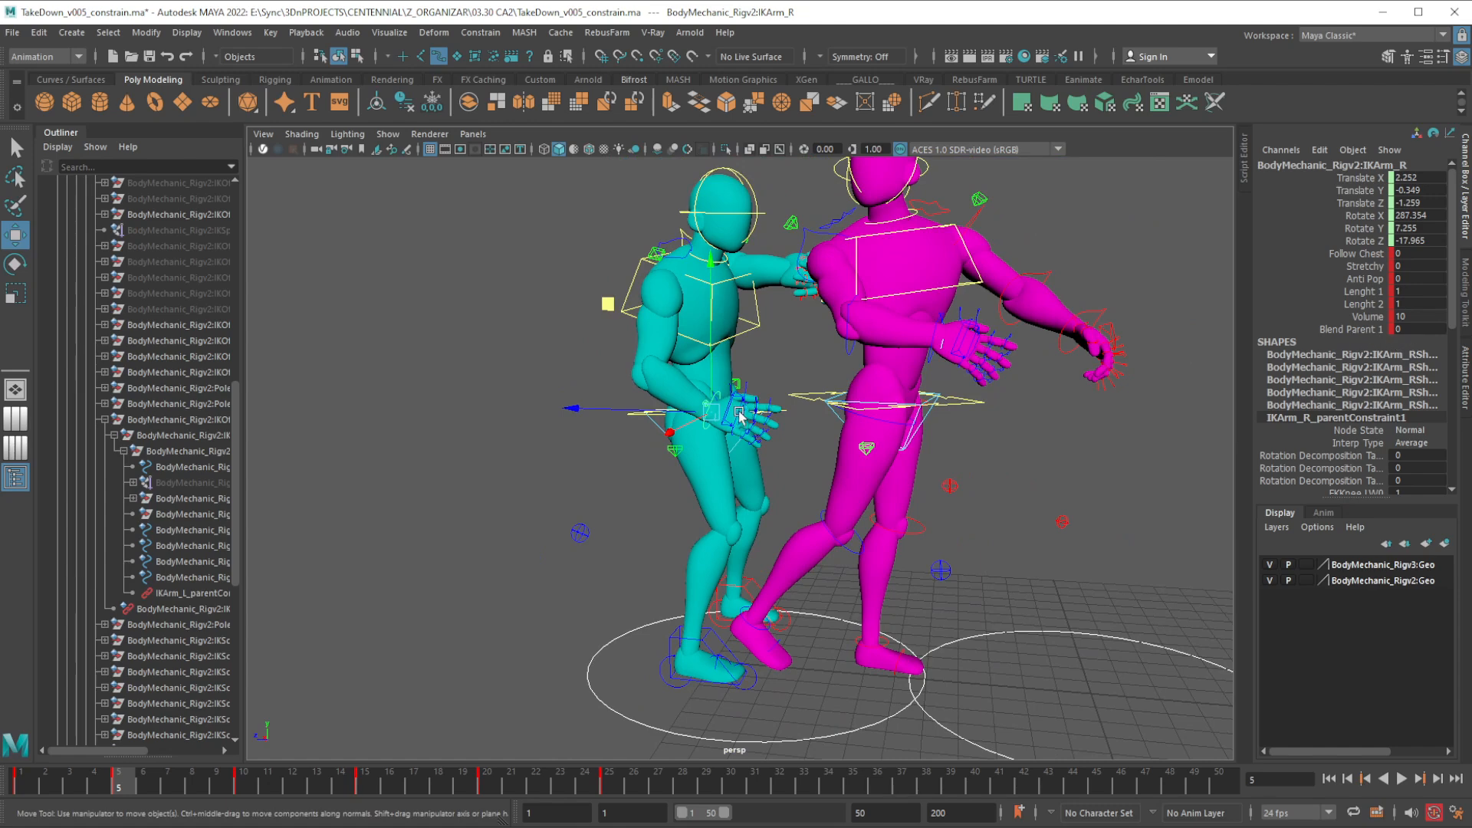
# - Go to frame 1 and orbit to view the rigs' starting pose
pyautogui.click(27, 783)
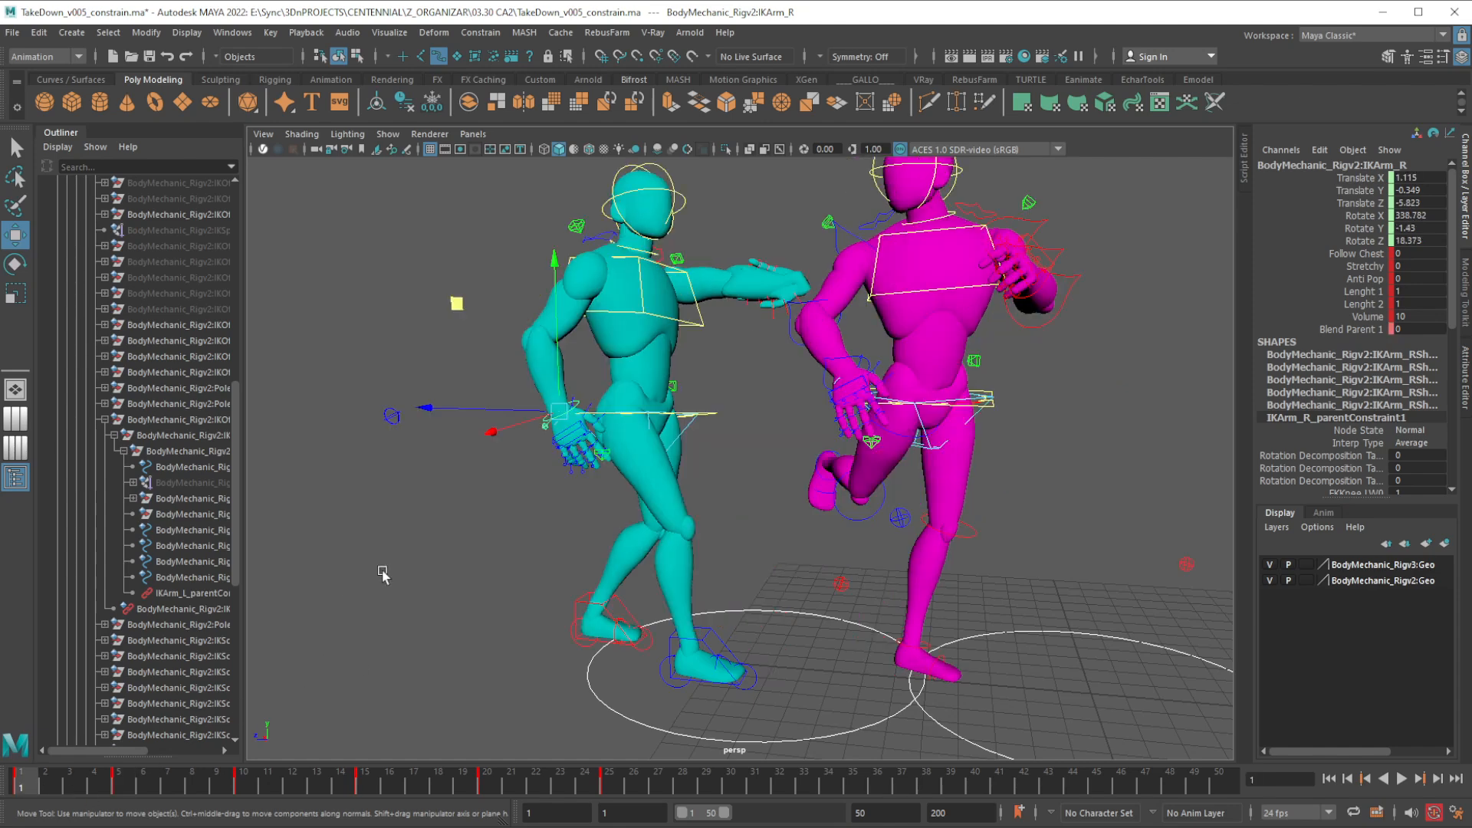
pyautogui.keyDown('alt'); pyautogui.moveTo(456, 553); pyautogui.dragTo(495, 543); pyautogui.keyUp('alt')
pyautogui.keyDown('alt'); pyautogui.moveTo(720, 463); pyautogui.dragTo(737, 481, button='middle'); pyautogui.keyUp('alt')
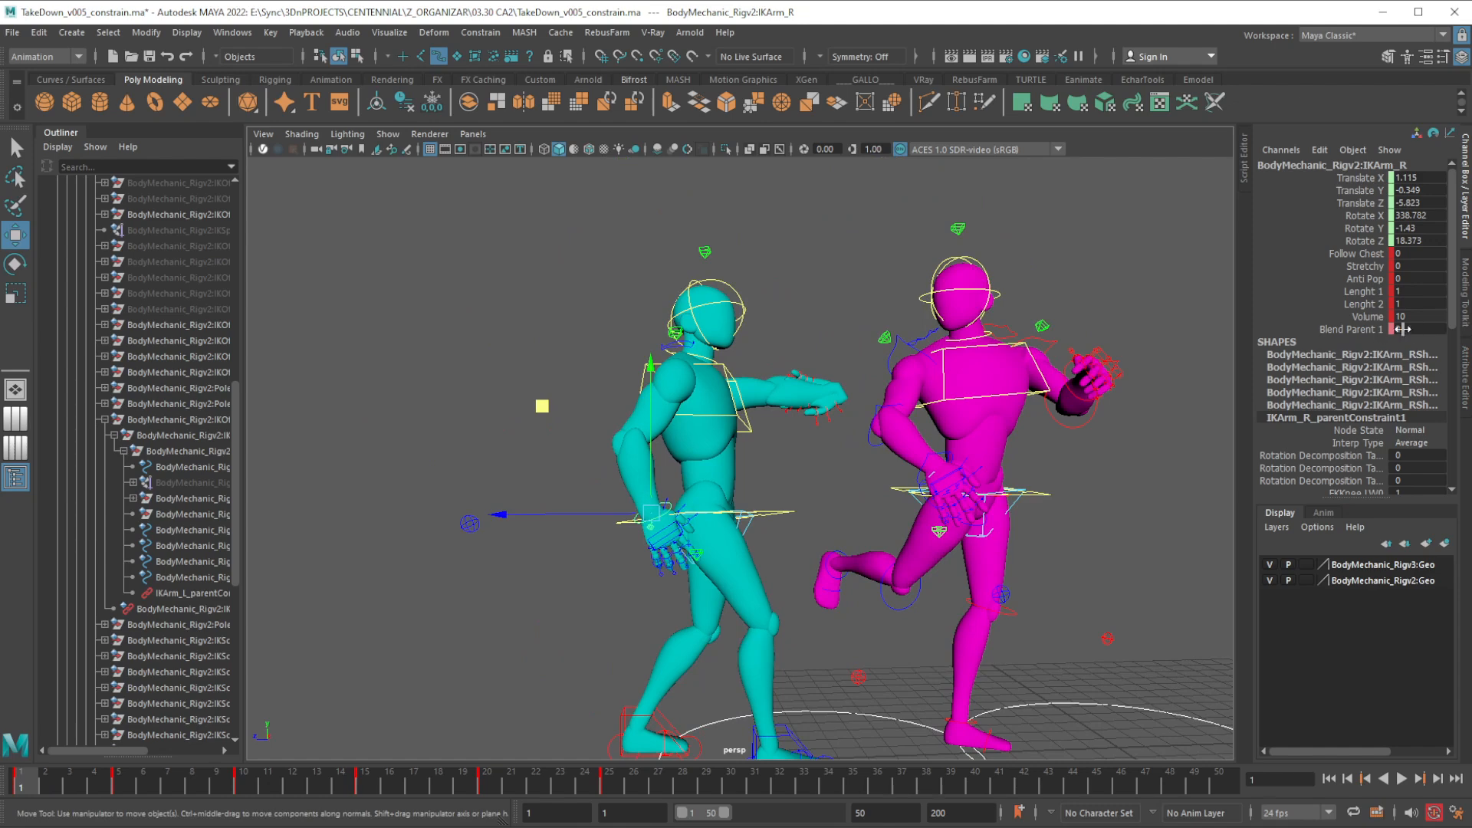
# - Open the Blend Parent 1 curve in the Graph Editor and step through frames 20, 15, 10 and 5
pyautogui.click(1373, 330)
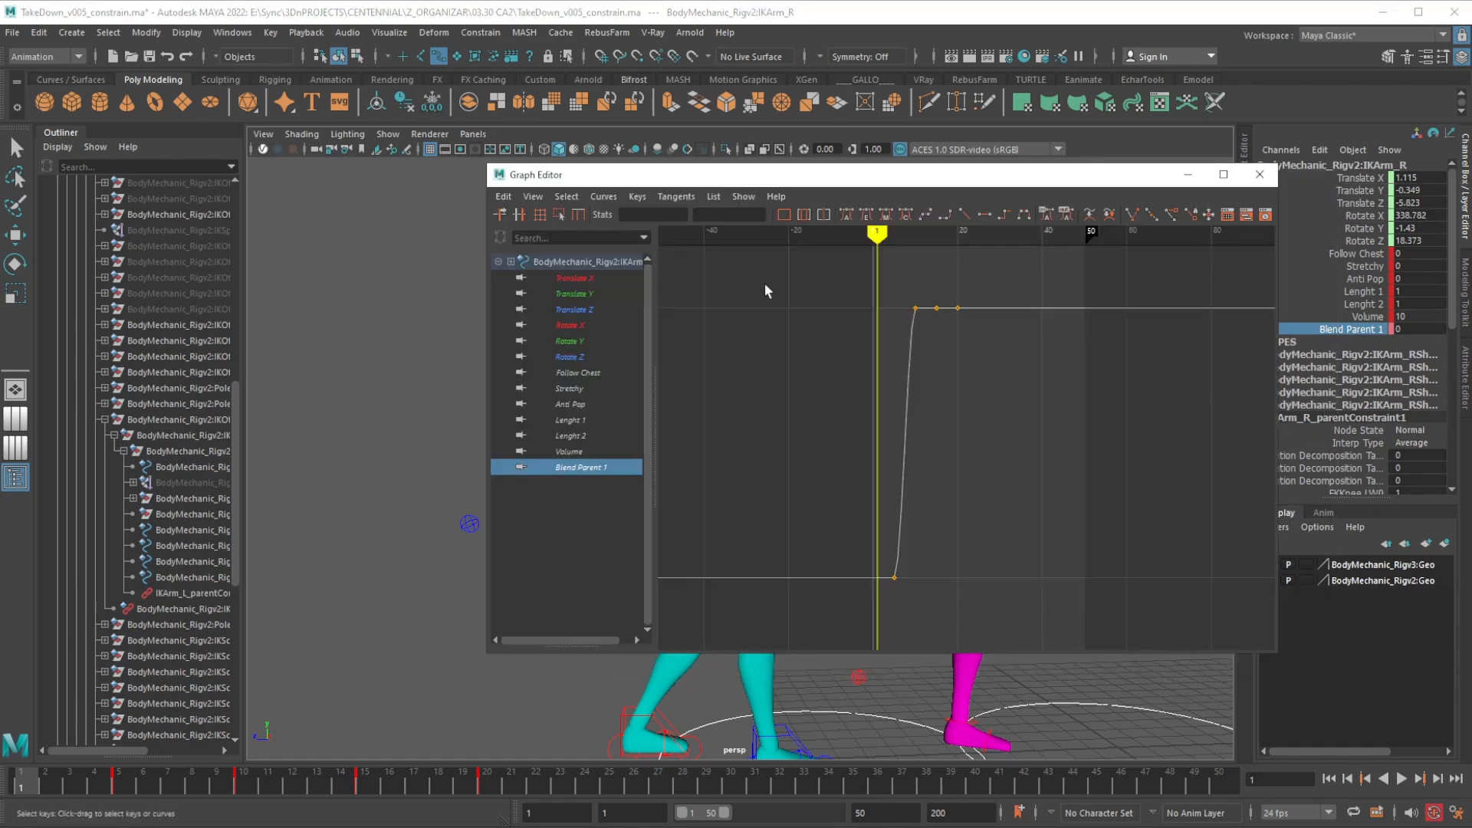
pyautogui.keyDown('alt'); pyautogui.keyDown('shift'); pyautogui.moveTo(791, 410); pyautogui.dragTo(835, 421, button='right'); pyautogui.keyUp('shift'); pyautogui.keyUp('alt')
pyautogui.keyDown('alt'); pyautogui.moveTo(836, 421); pyautogui.dragTo(965, 418, button='middle'); pyautogui.keyUp('alt')
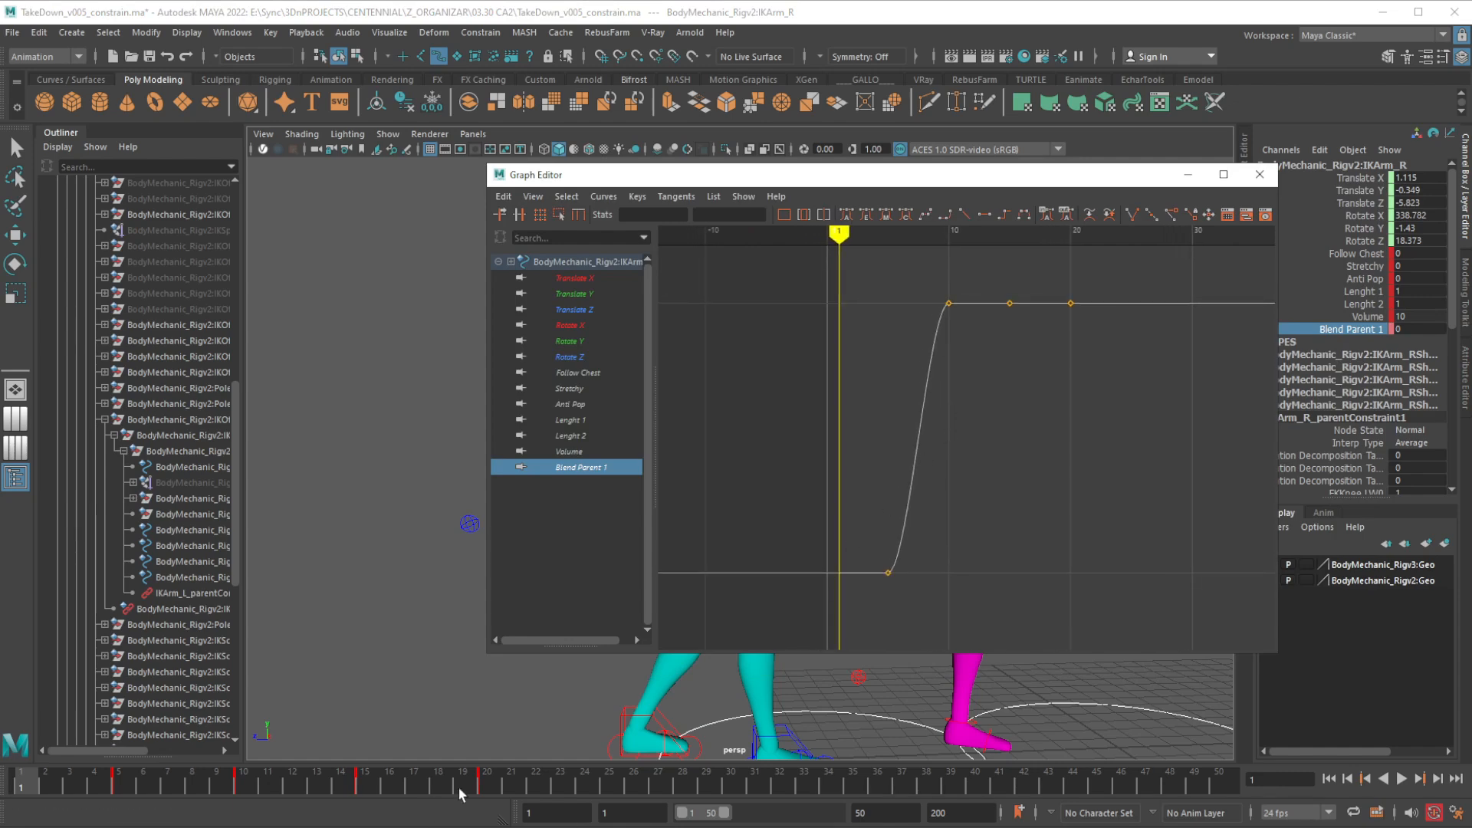
pyautogui.click(487, 788)
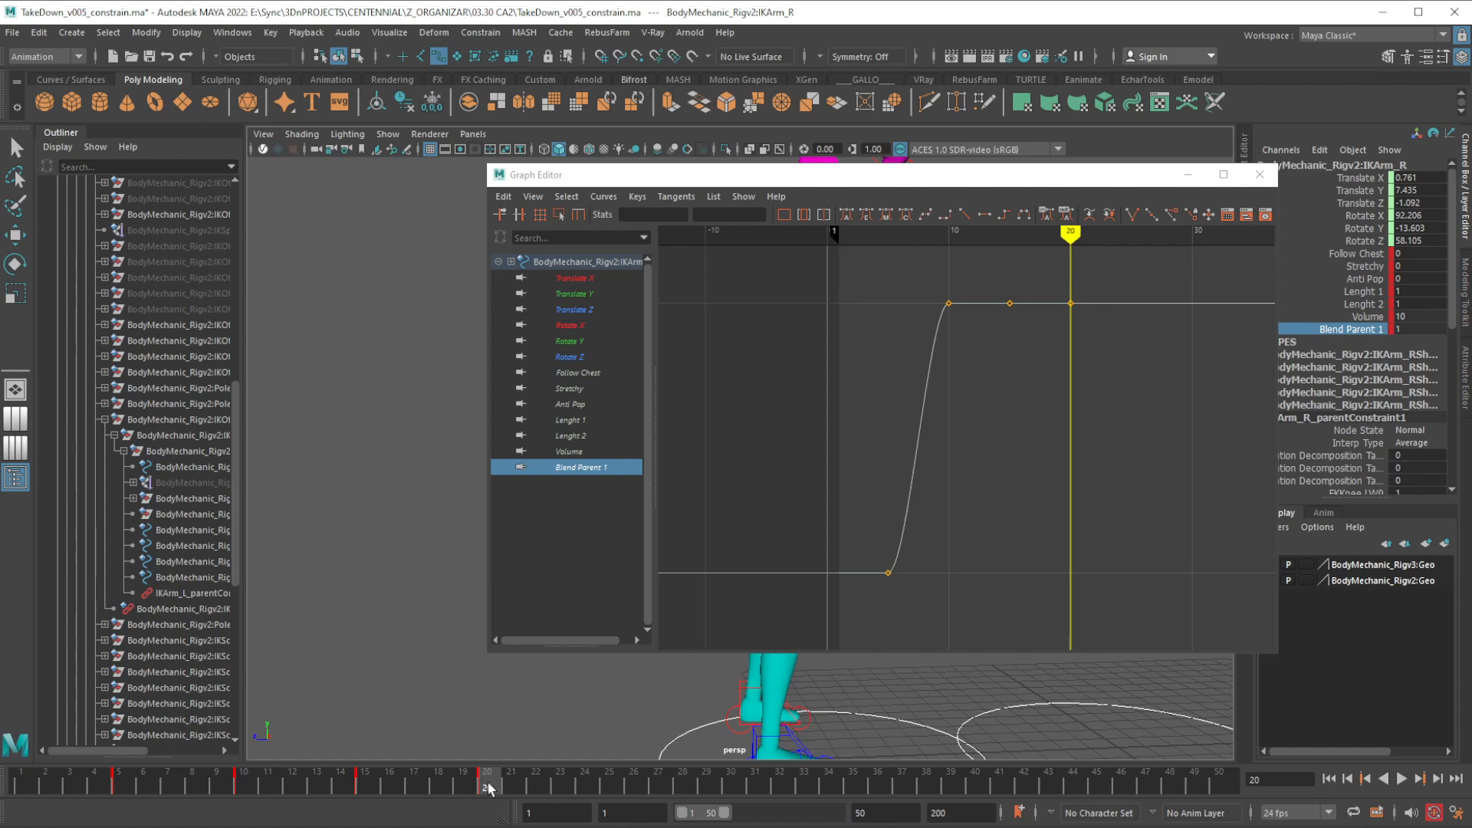
pyautogui.click(1006, 235)
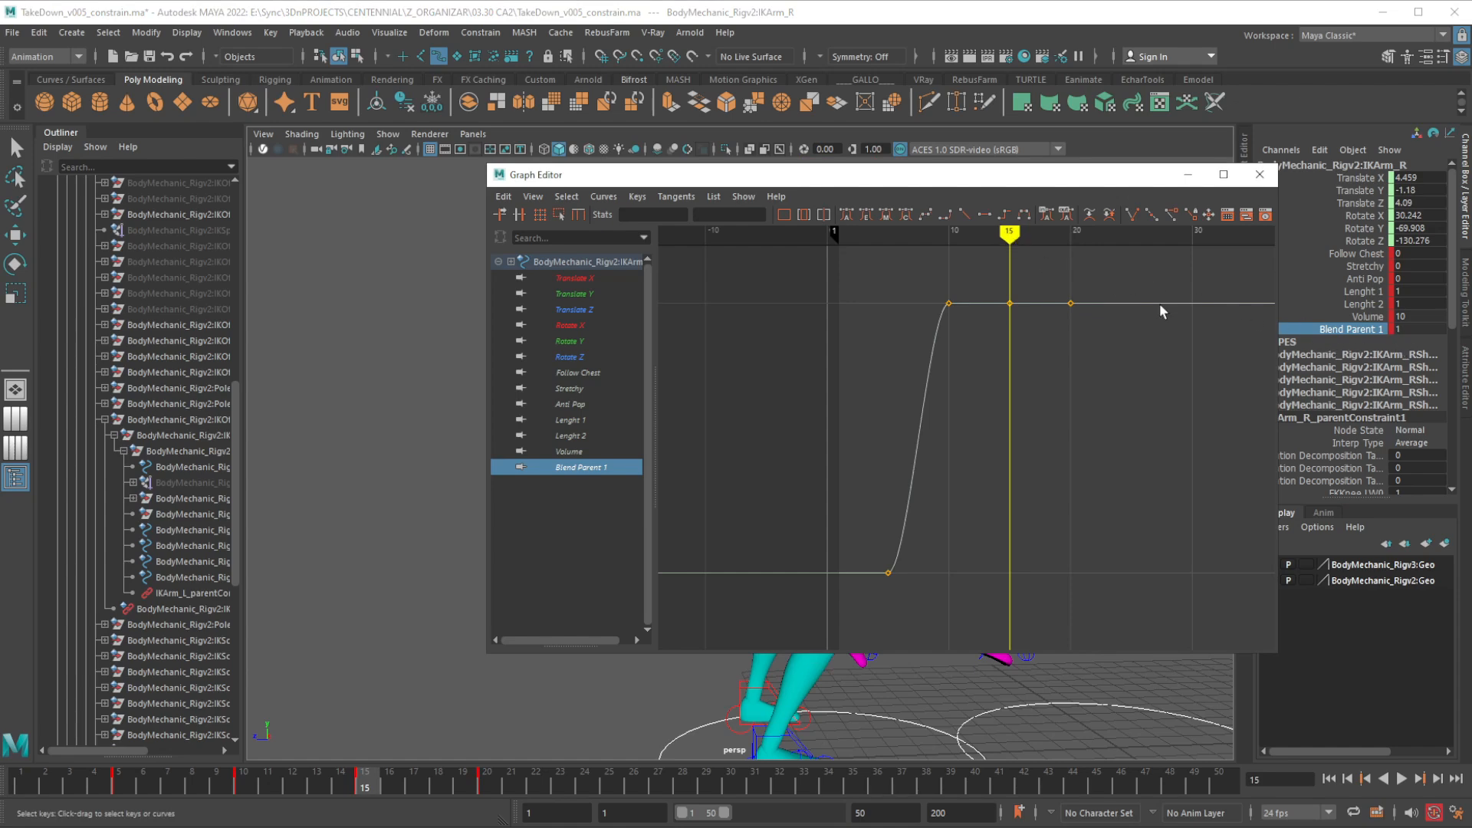
pyautogui.click(949, 241)
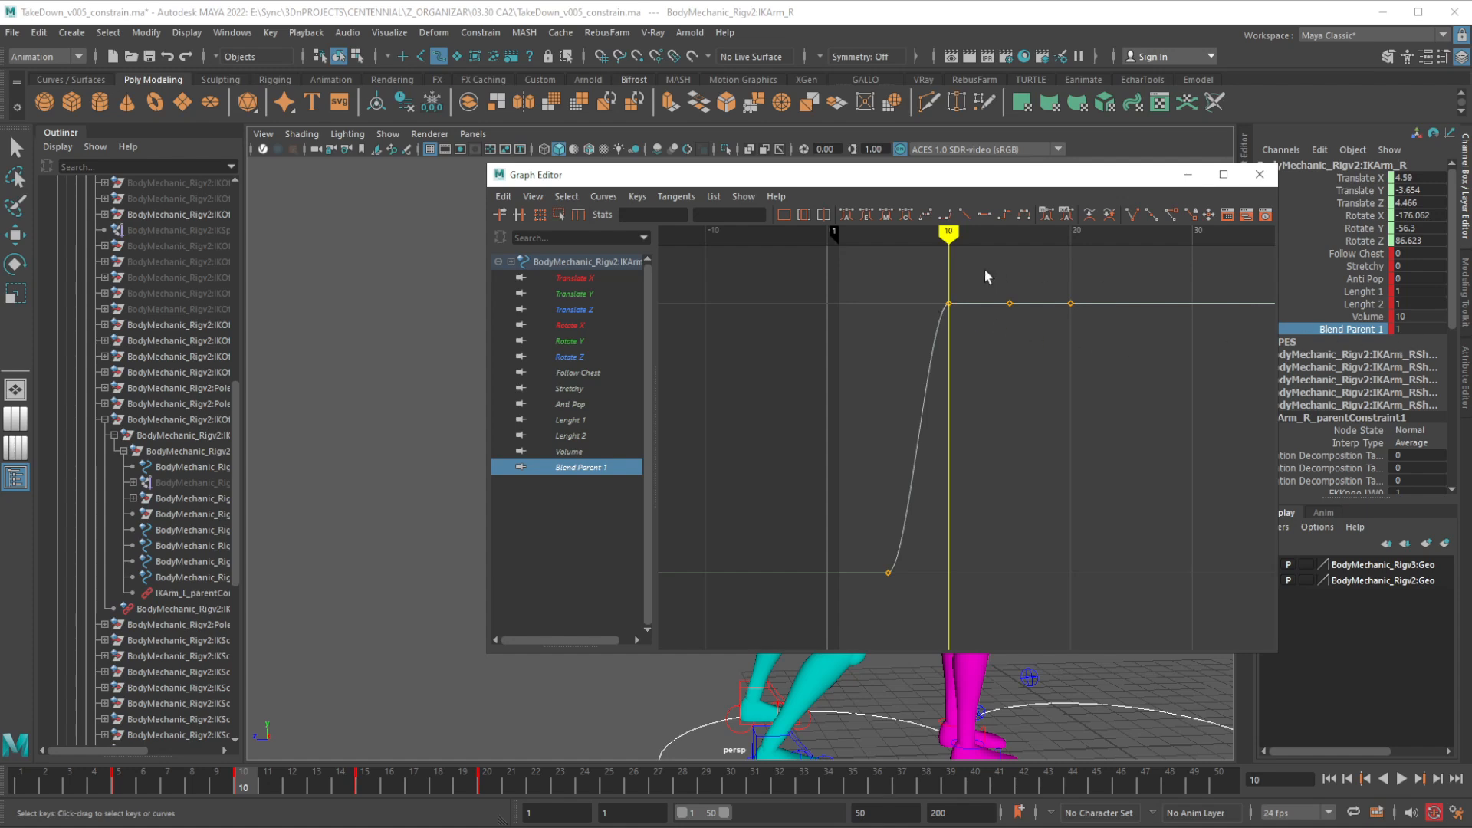
pyautogui.moveTo(899, 240); pyautogui.dragTo(887, 240)
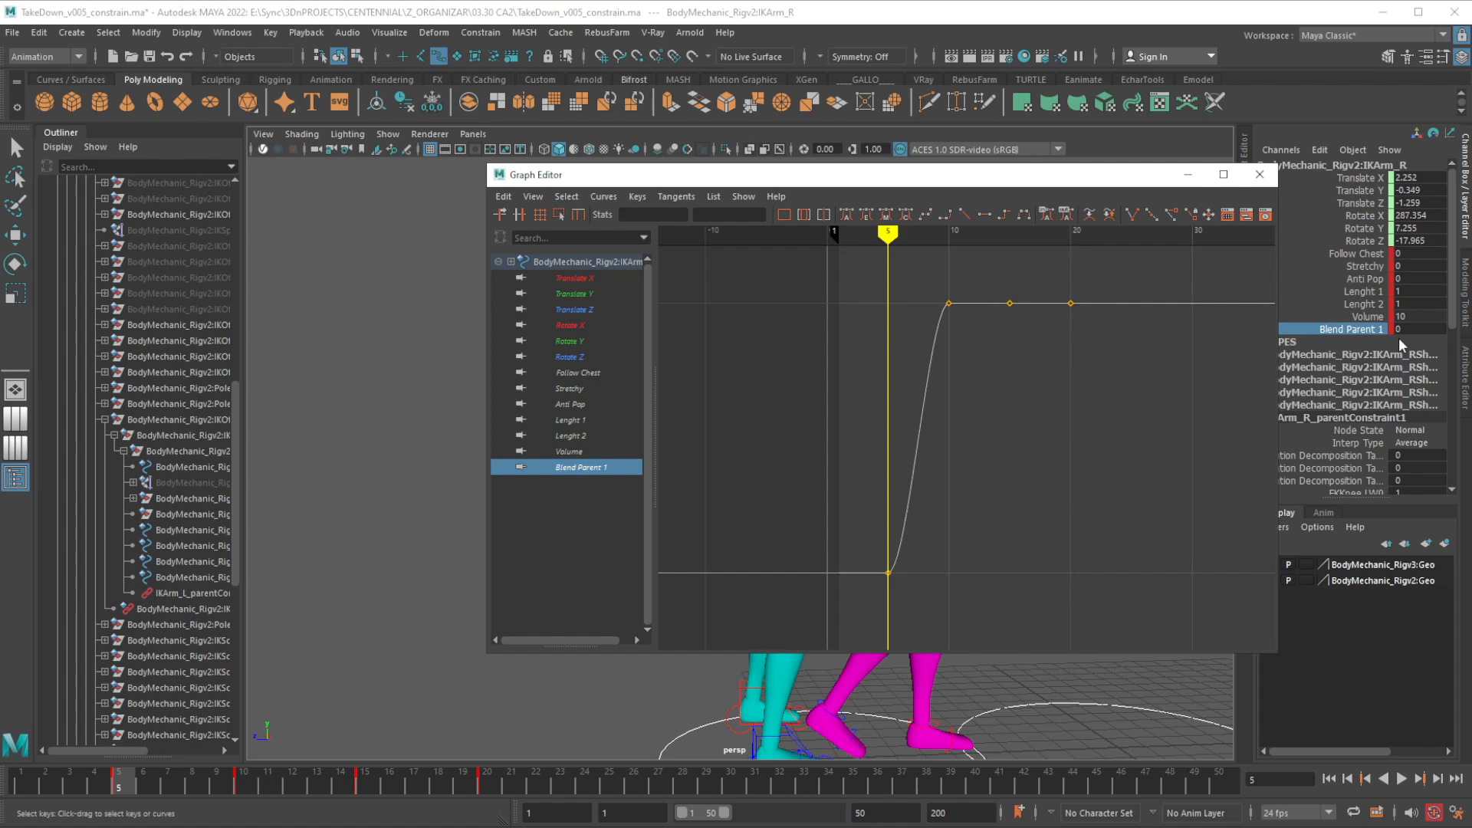
# - Zoom into the Blend Parent 1 curve and delete its key at frame 5
pyautogui.keyDown('alt'); pyautogui.moveTo(997, 470); pyautogui.dragTo(1020, 466, button='middle'); pyautogui.keyUp('alt')
pyautogui.keyDown('alt'); pyautogui.keyDown('shift'); pyautogui.moveTo(983, 456); pyautogui.dragTo(998, 449, button='right'); pyautogui.keyUp('shift'); pyautogui.keyUp('alt')
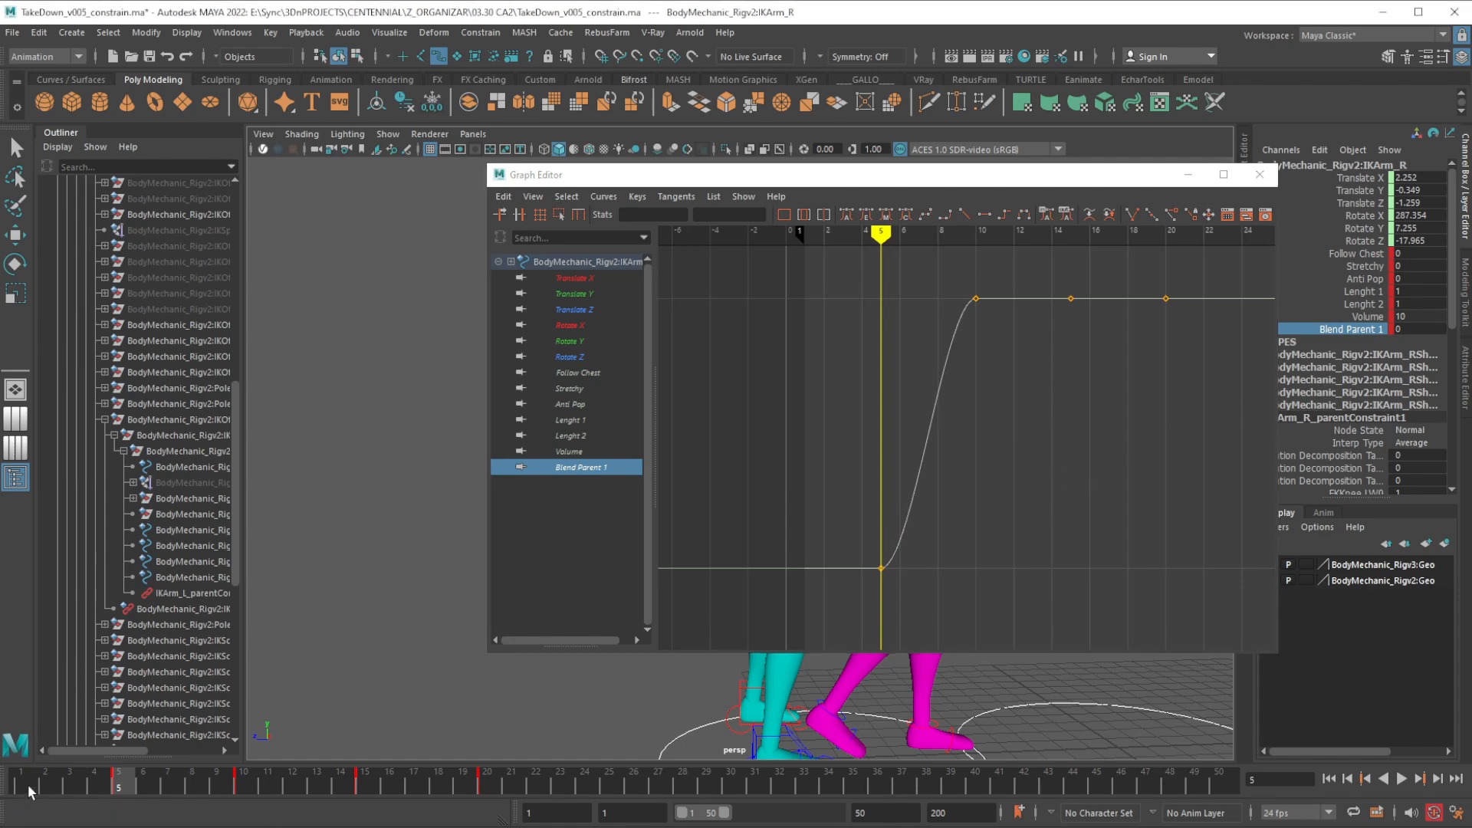
pyautogui.click(31, 790)
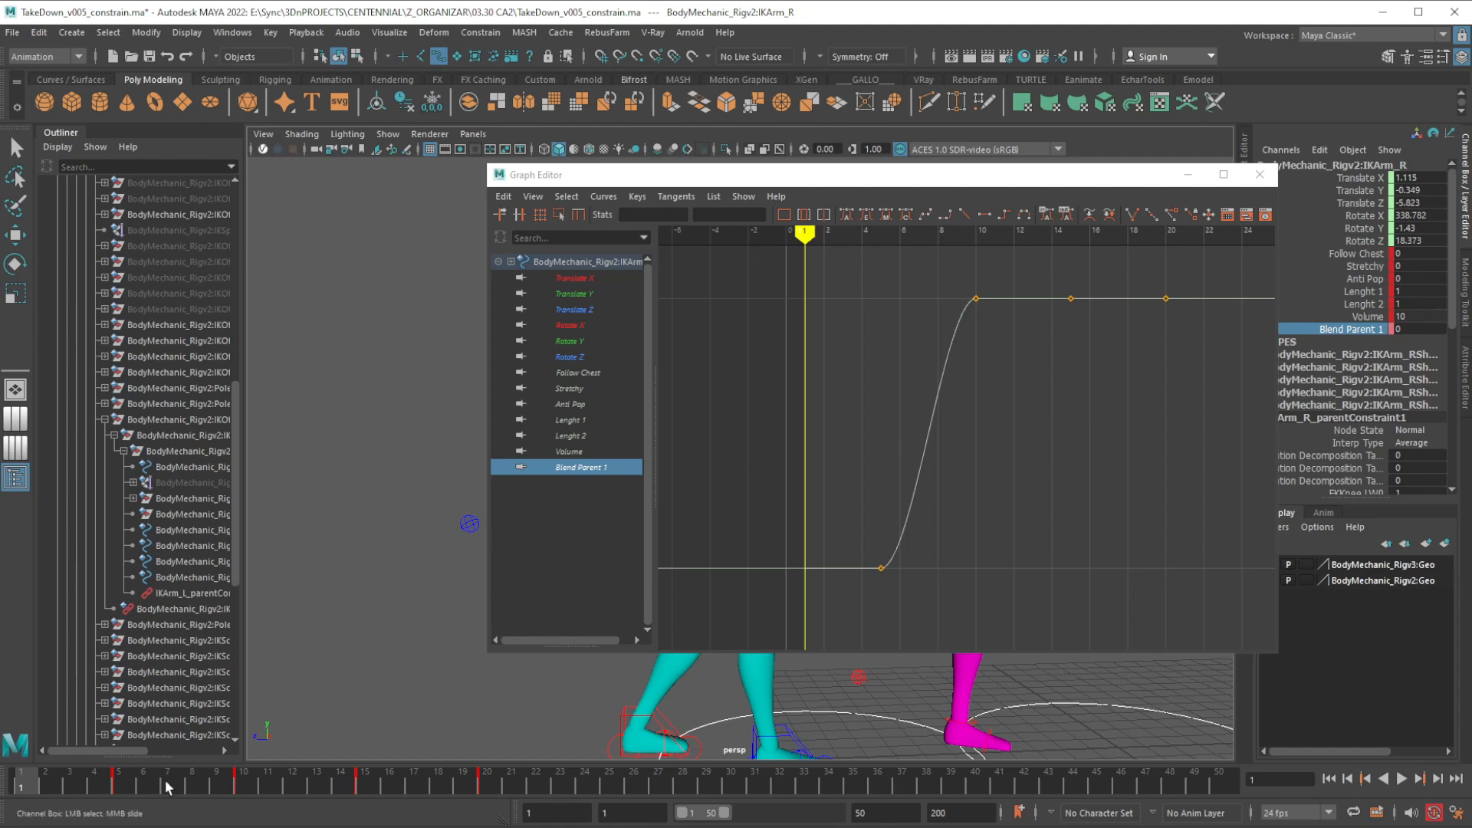
pyautogui.click(119, 780)
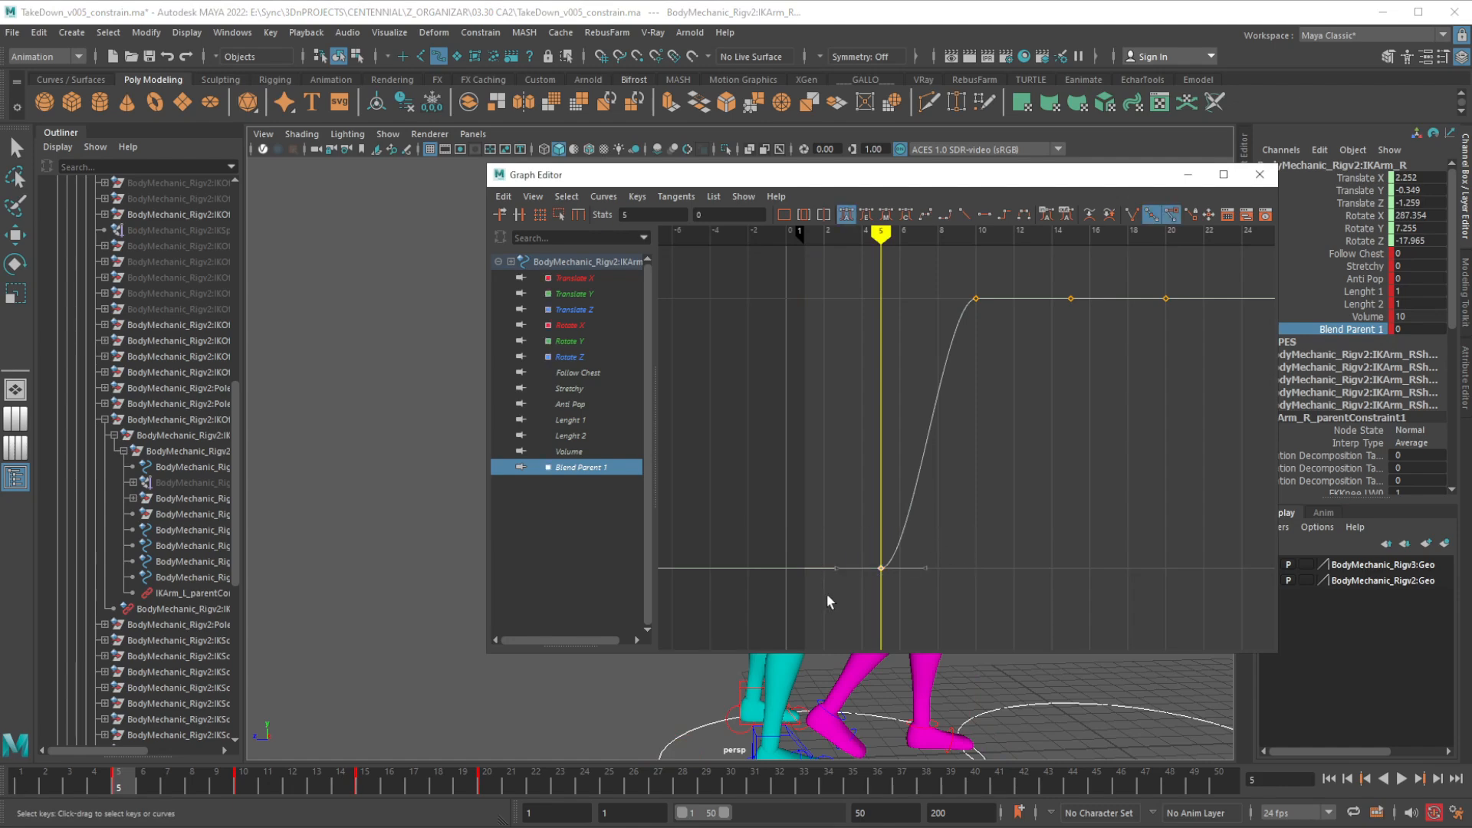
pyautogui.press('Delete')
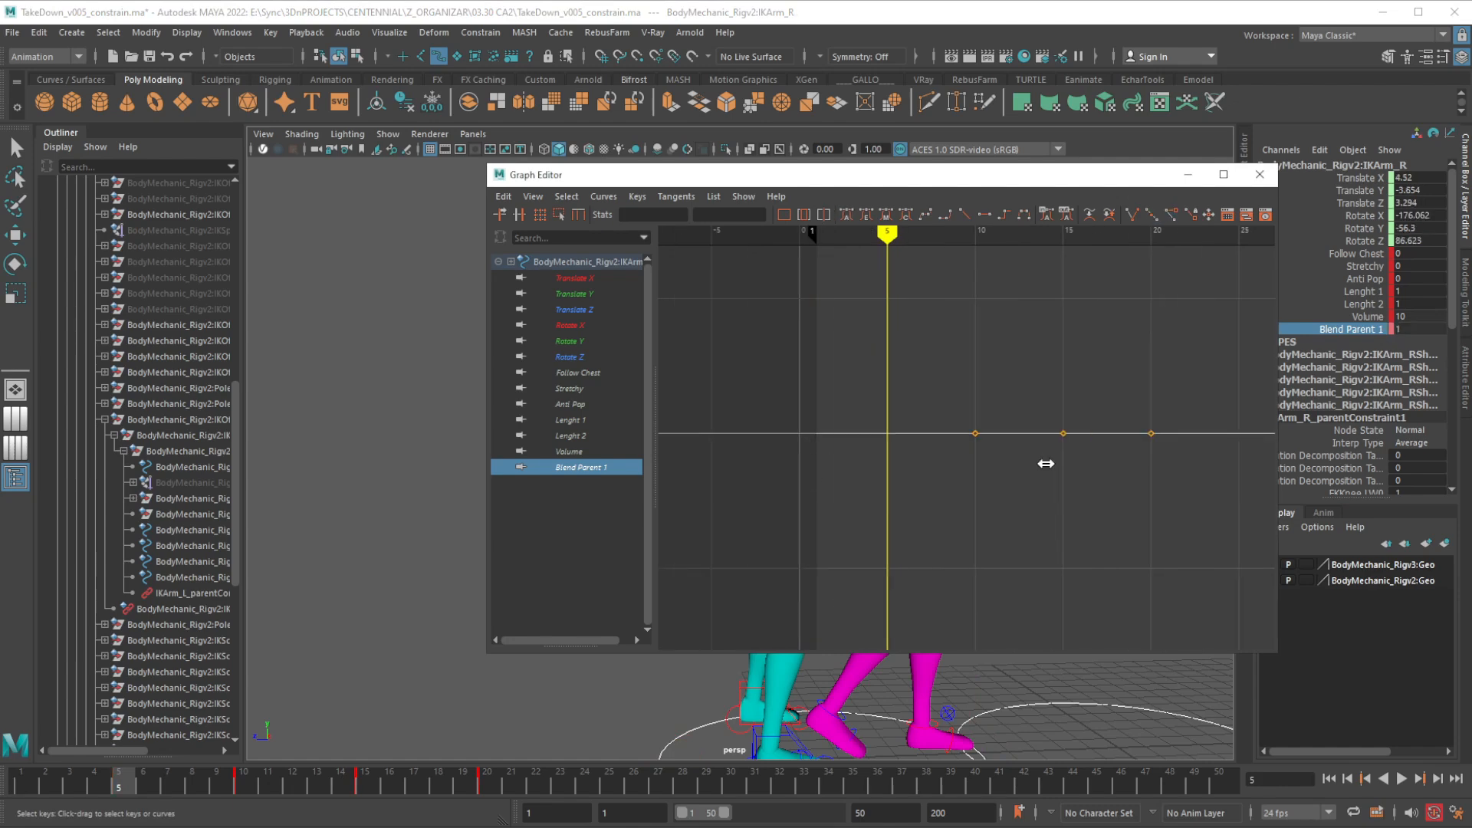
# - Step through frames 20, 15 and 10 to review the flattened Blend Parent 1 curve
pyautogui.keyDown('alt'); pyautogui.moveTo(1045, 463); pyautogui.dragTo(834, 458, button='right'); pyautogui.keyUp('alt')
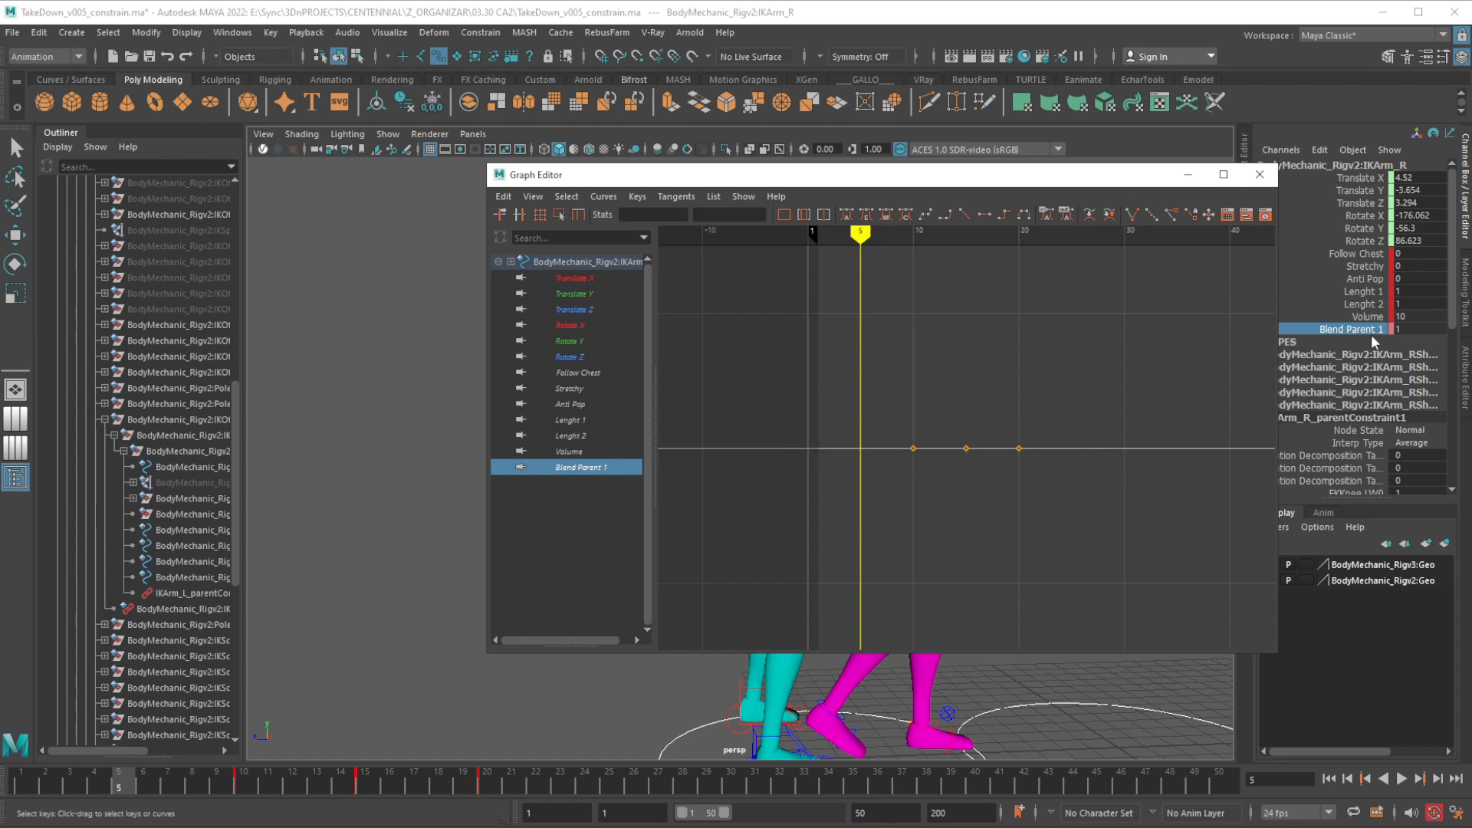
pyautogui.click(483, 779)
pyautogui.click(365, 782)
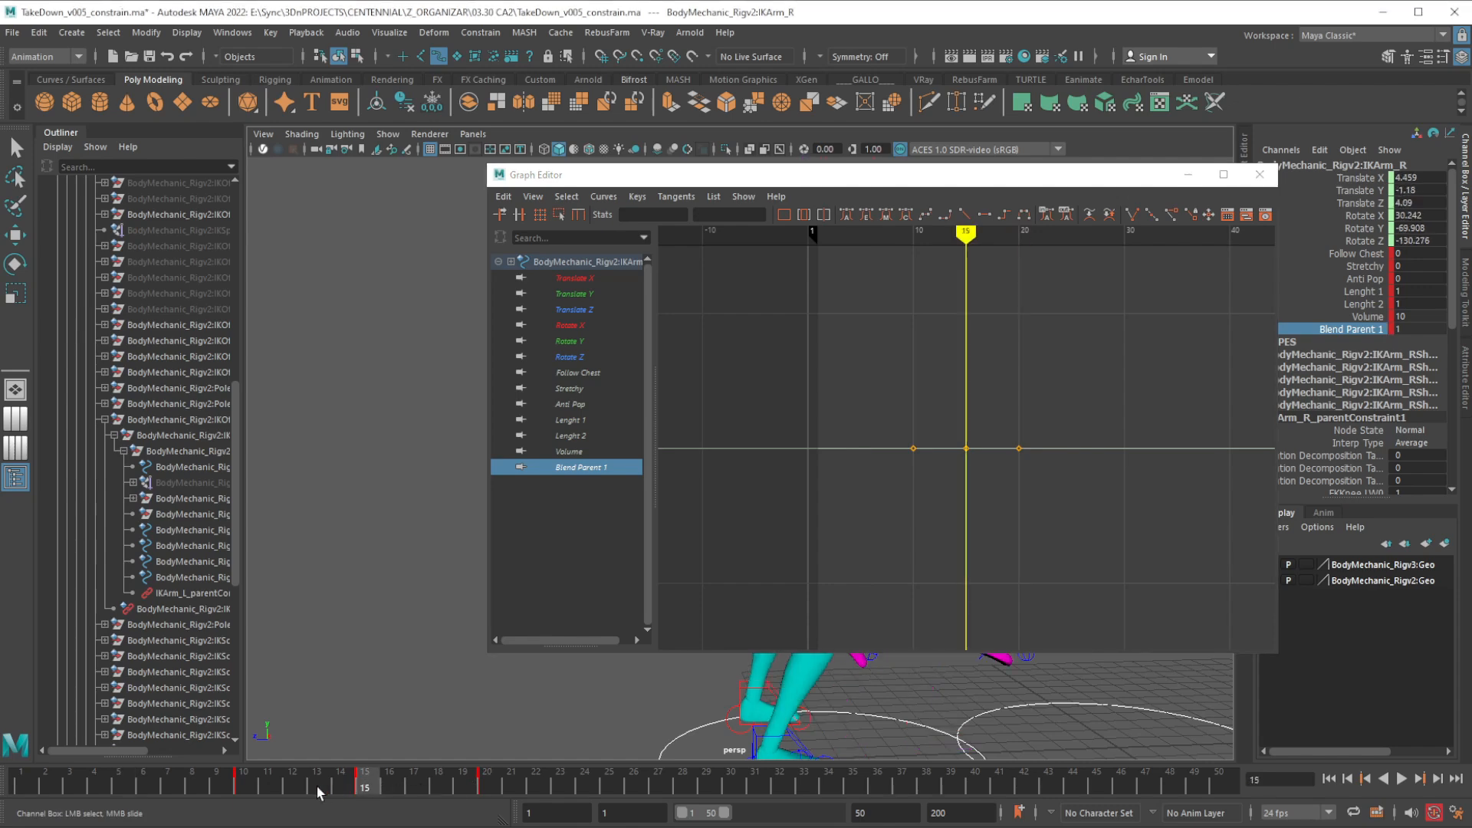
pyautogui.click(243, 782)
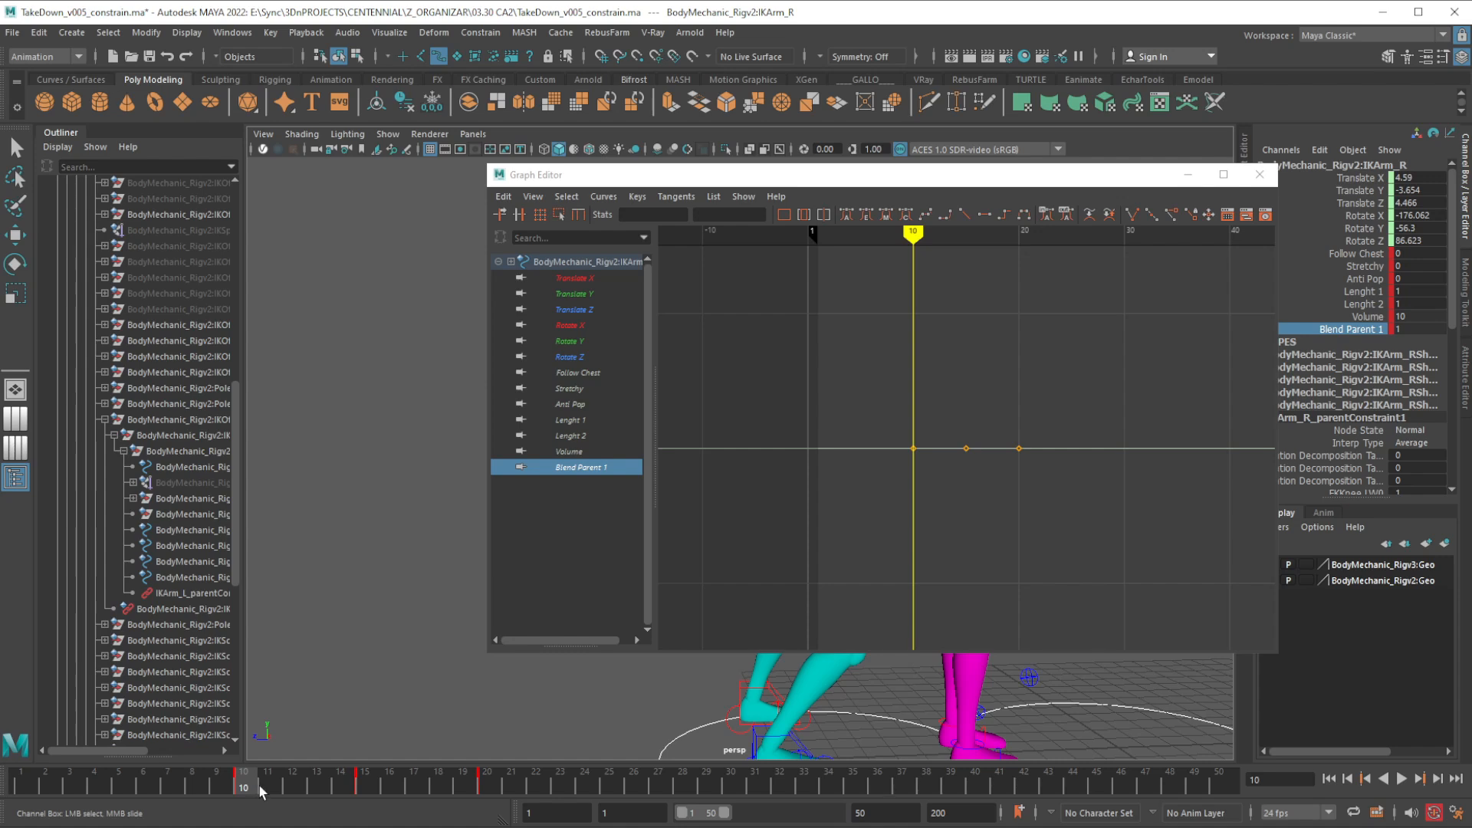
# - Go to frame 5 and key Blend Parent 1 to 0
pyautogui.click(127, 790)
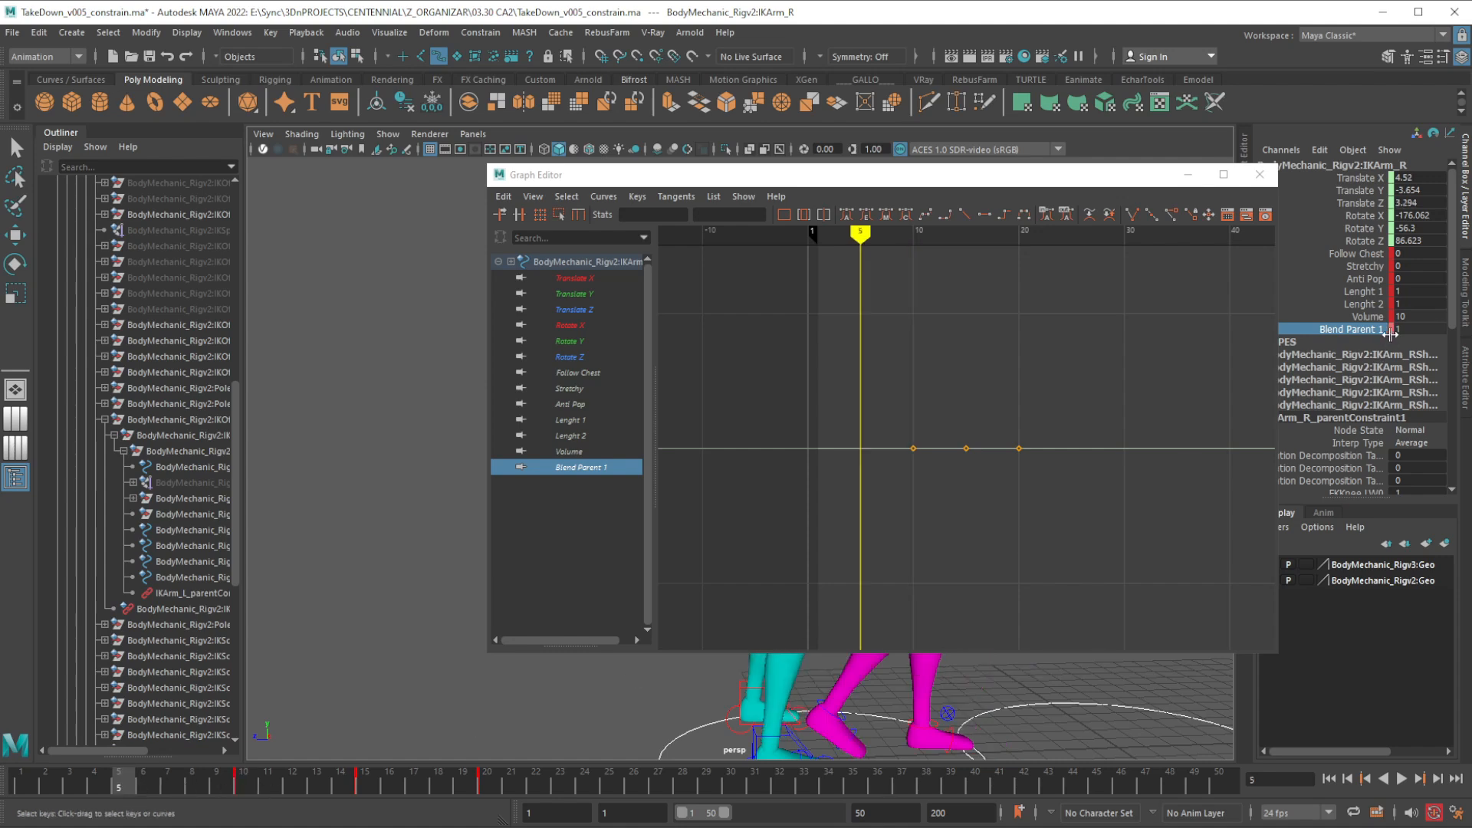
pyautogui.doubleClick(1413, 329)
pyautogui.write('0')
pyautogui.press('Return')
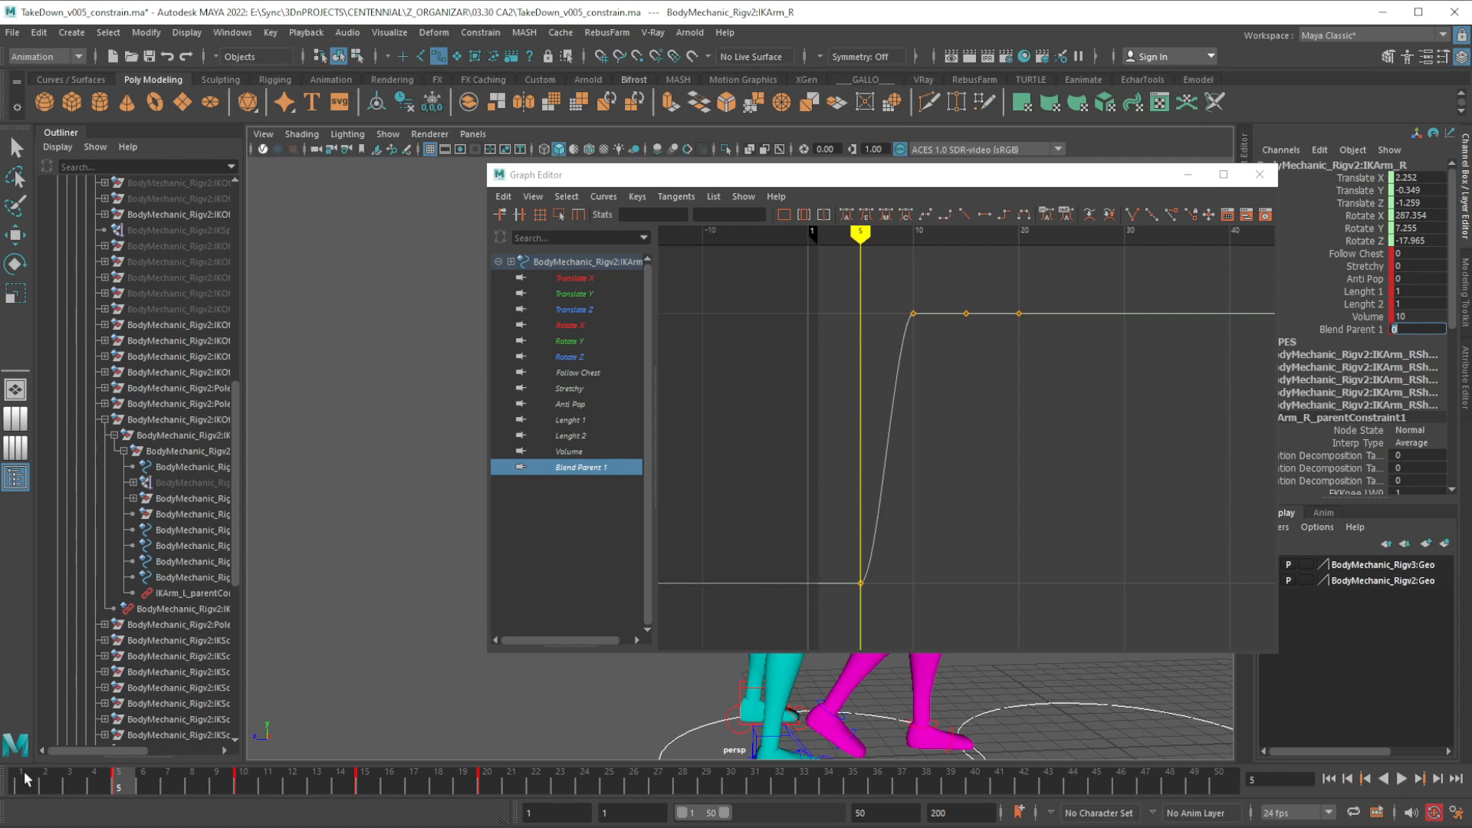
# - Go to frame 1 and key Blend Parent 1 at 0, then show only its curve again
pyautogui.click(24, 776)
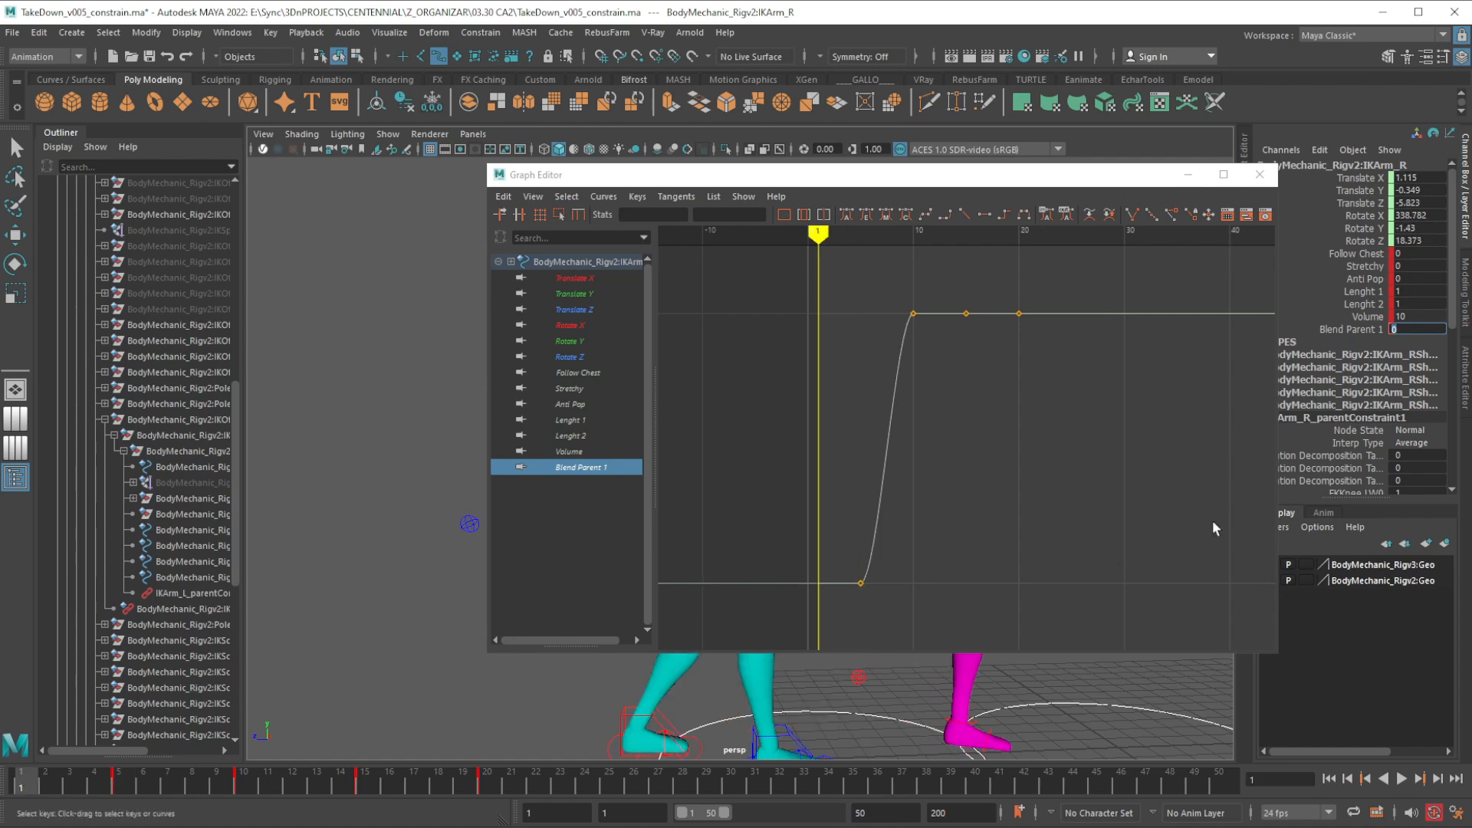
pyautogui.click(1376, 331)
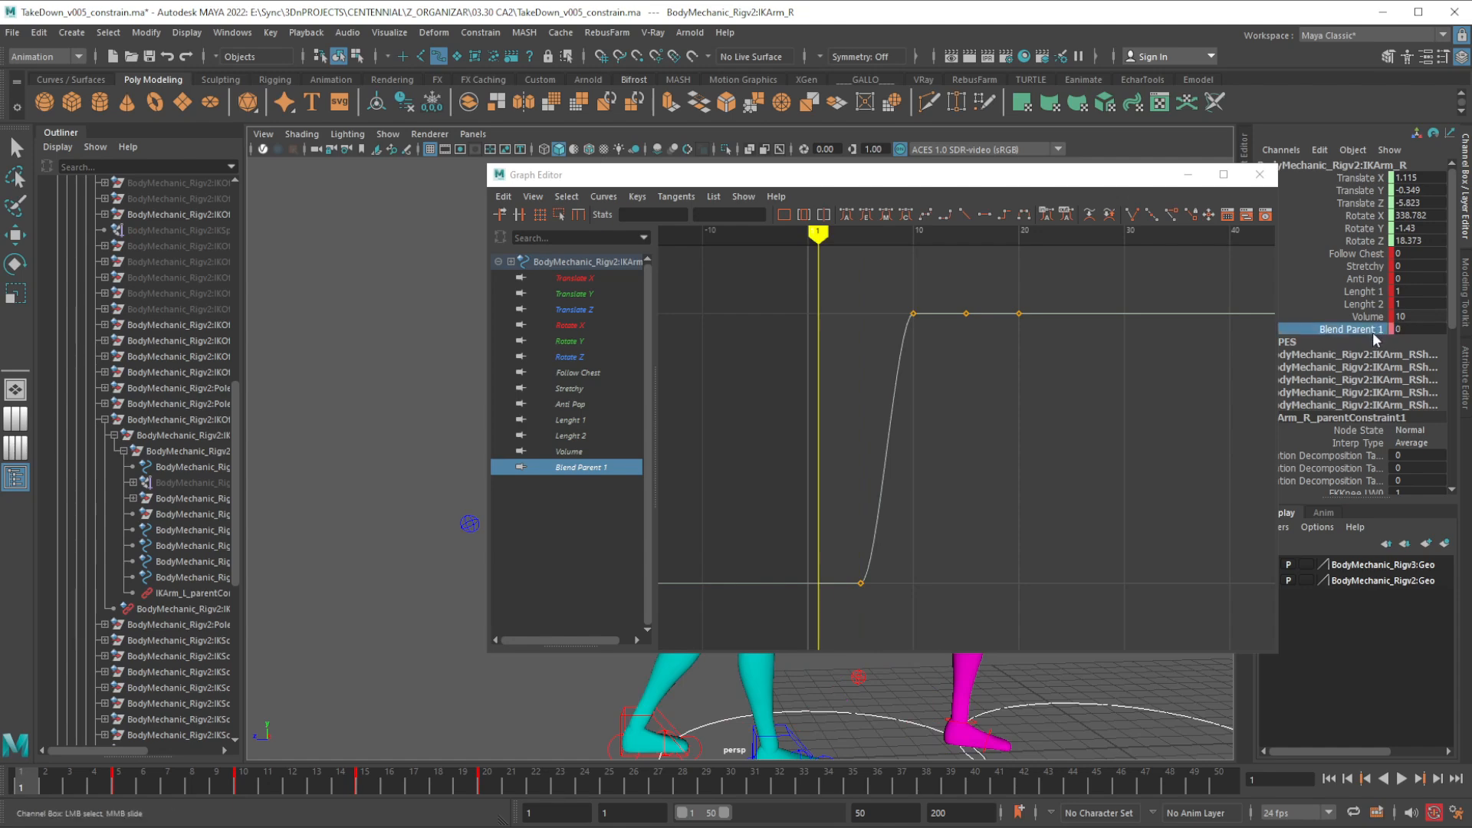
pyautogui.rightClick(1372, 333)
pyautogui.click(1410, 365)
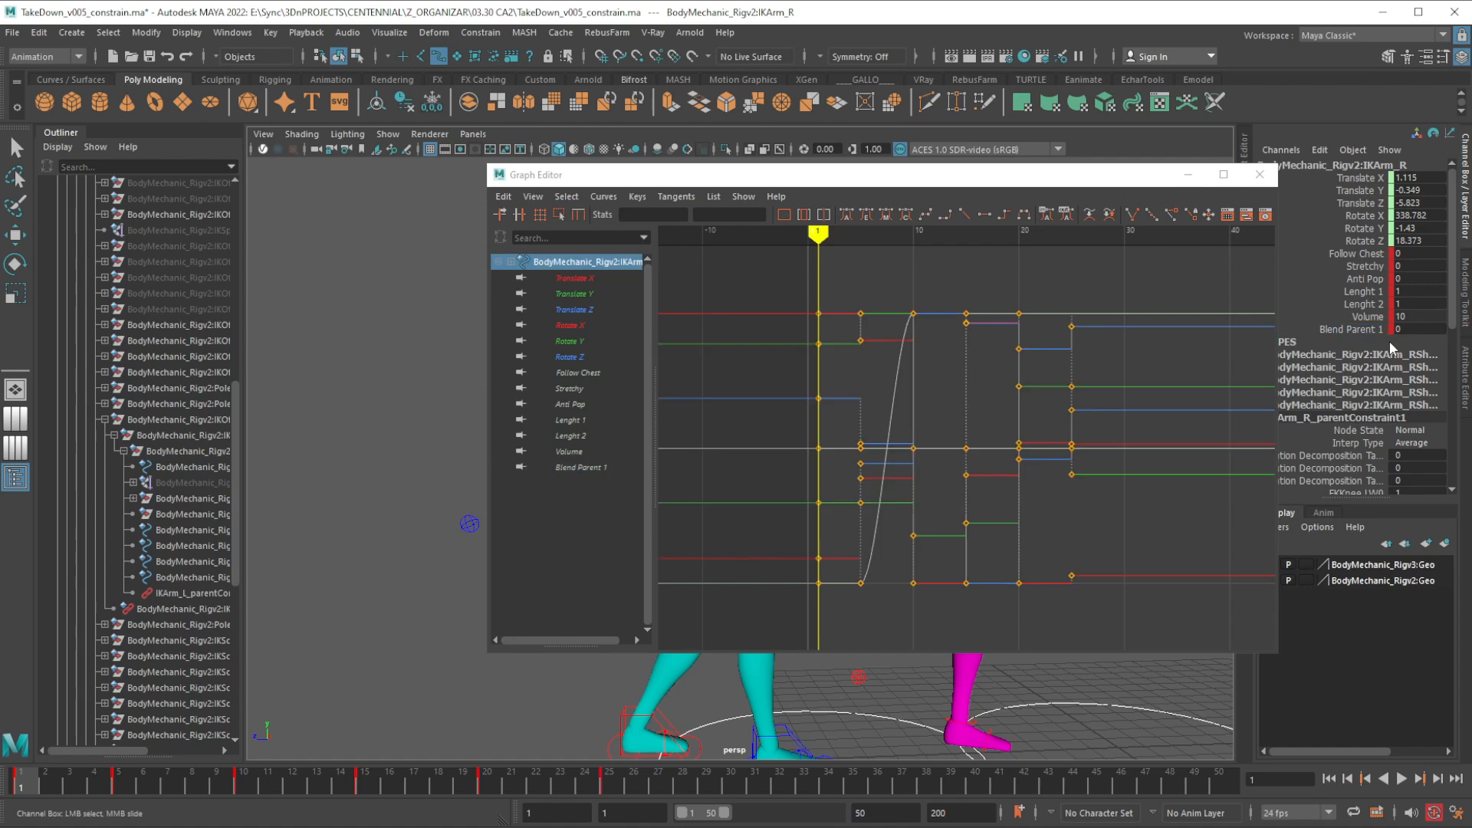
pyautogui.click(1367, 329)
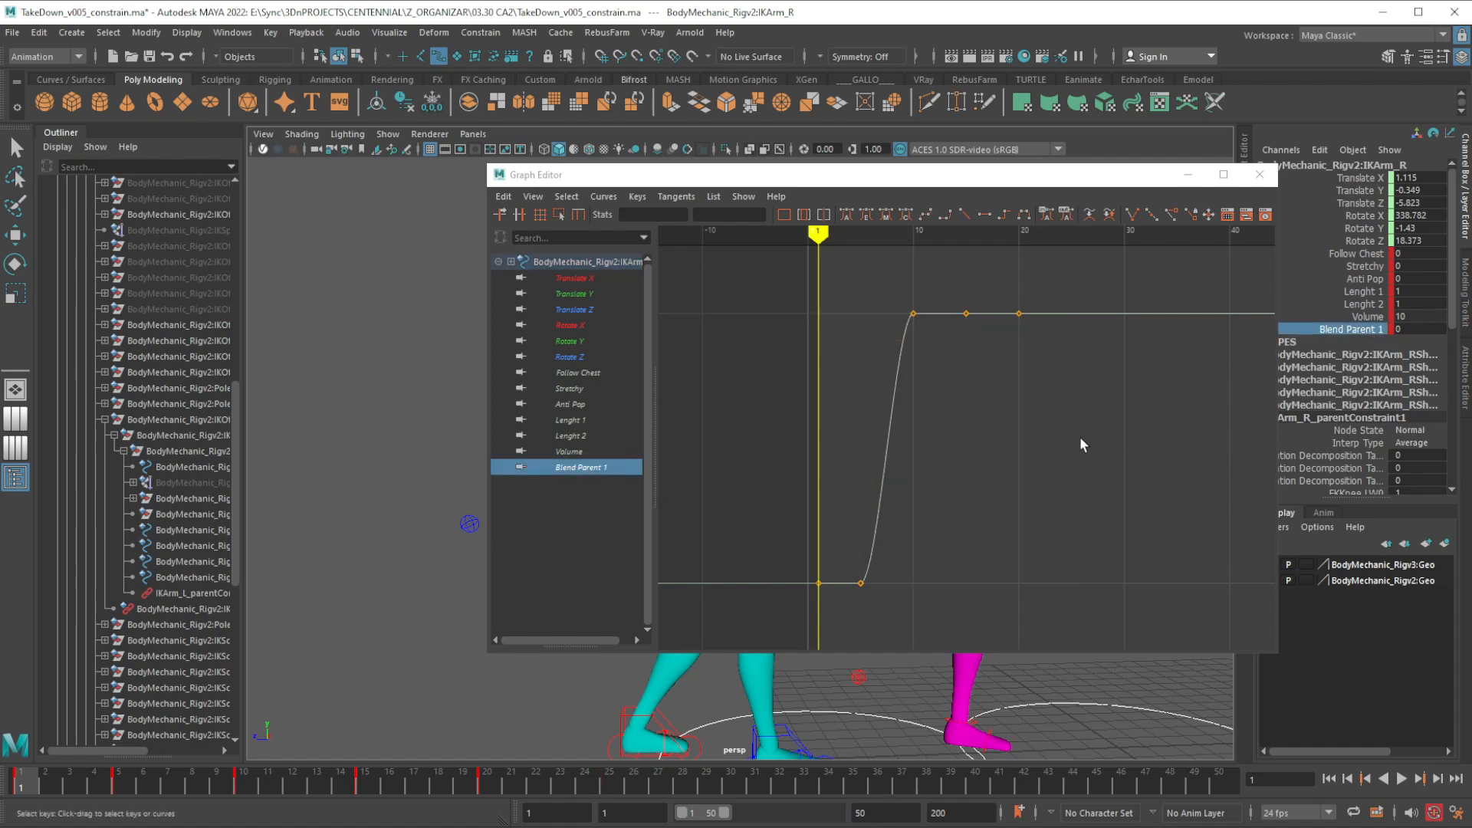
# - Zoom into the Blend Parent 1 curve and step to frames 5 and 10 to review it
pyautogui.keyDown('alt'); pyautogui.keyDown('shift'); pyautogui.moveTo(978, 433); pyautogui.dragTo(1037, 427, button='right'); pyautogui.keyUp('shift'); pyautogui.keyUp('alt')
pyautogui.keyDown('alt'); pyautogui.moveTo(978, 427); pyautogui.dragTo(1052, 421, button='middle'); pyautogui.keyUp('alt')
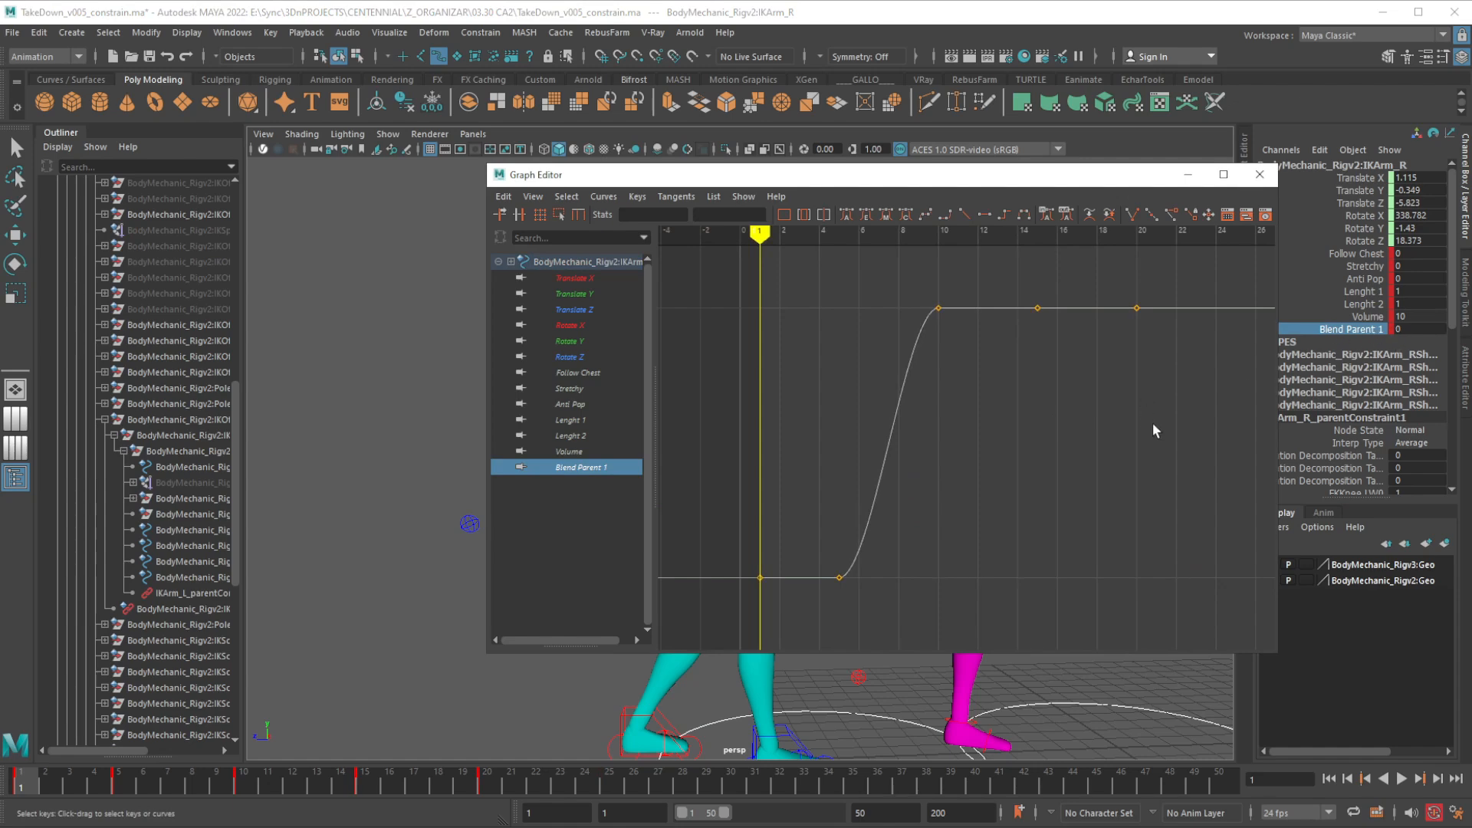
pyautogui.keyDown('alt'); pyautogui.keyDown('shift'); pyautogui.moveTo(1156, 431); pyautogui.dragTo(1136, 427, button='right'); pyautogui.keyUp('shift'); pyautogui.keyUp('alt')
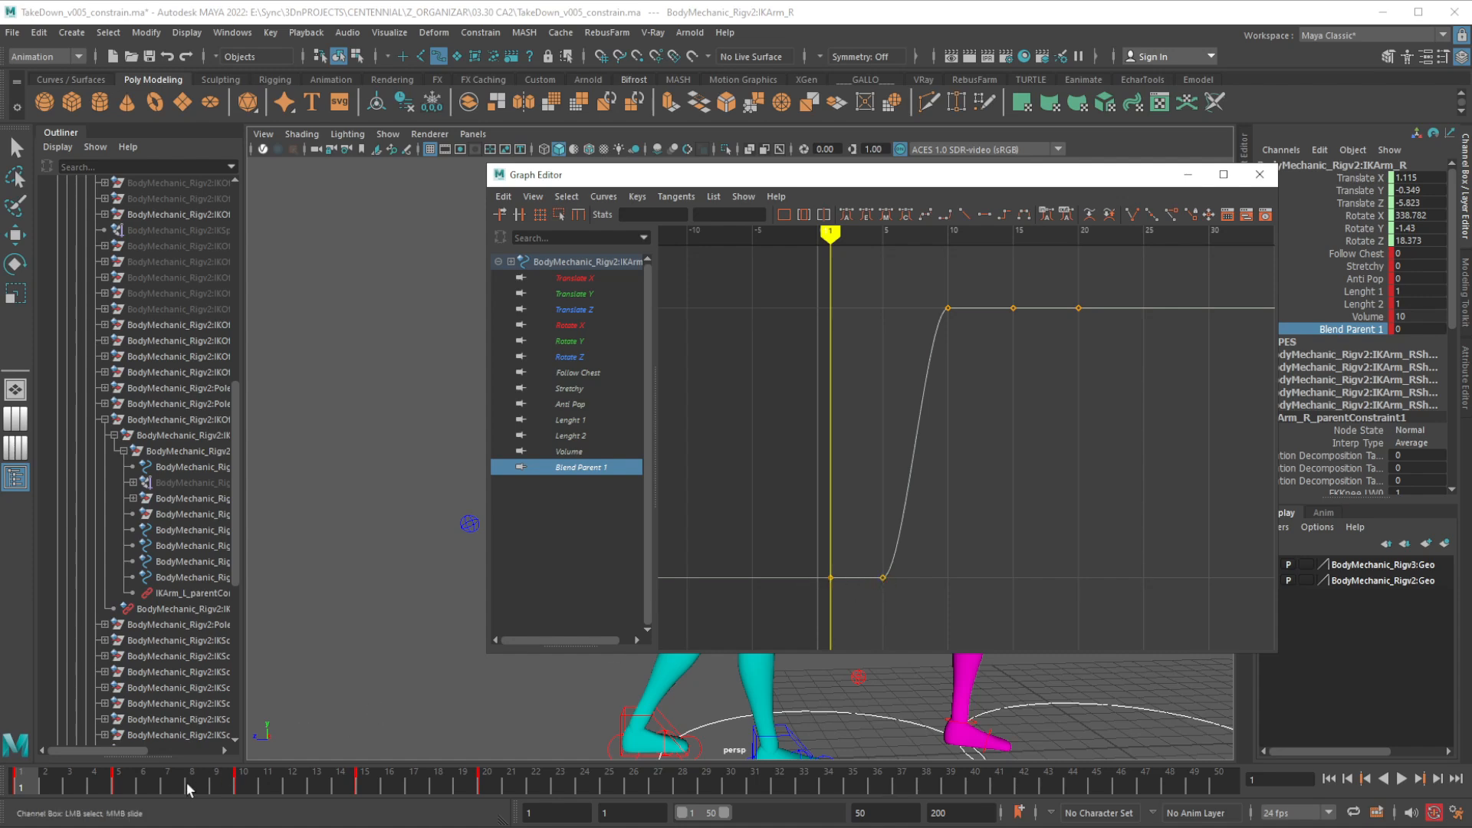
pyautogui.click(128, 784)
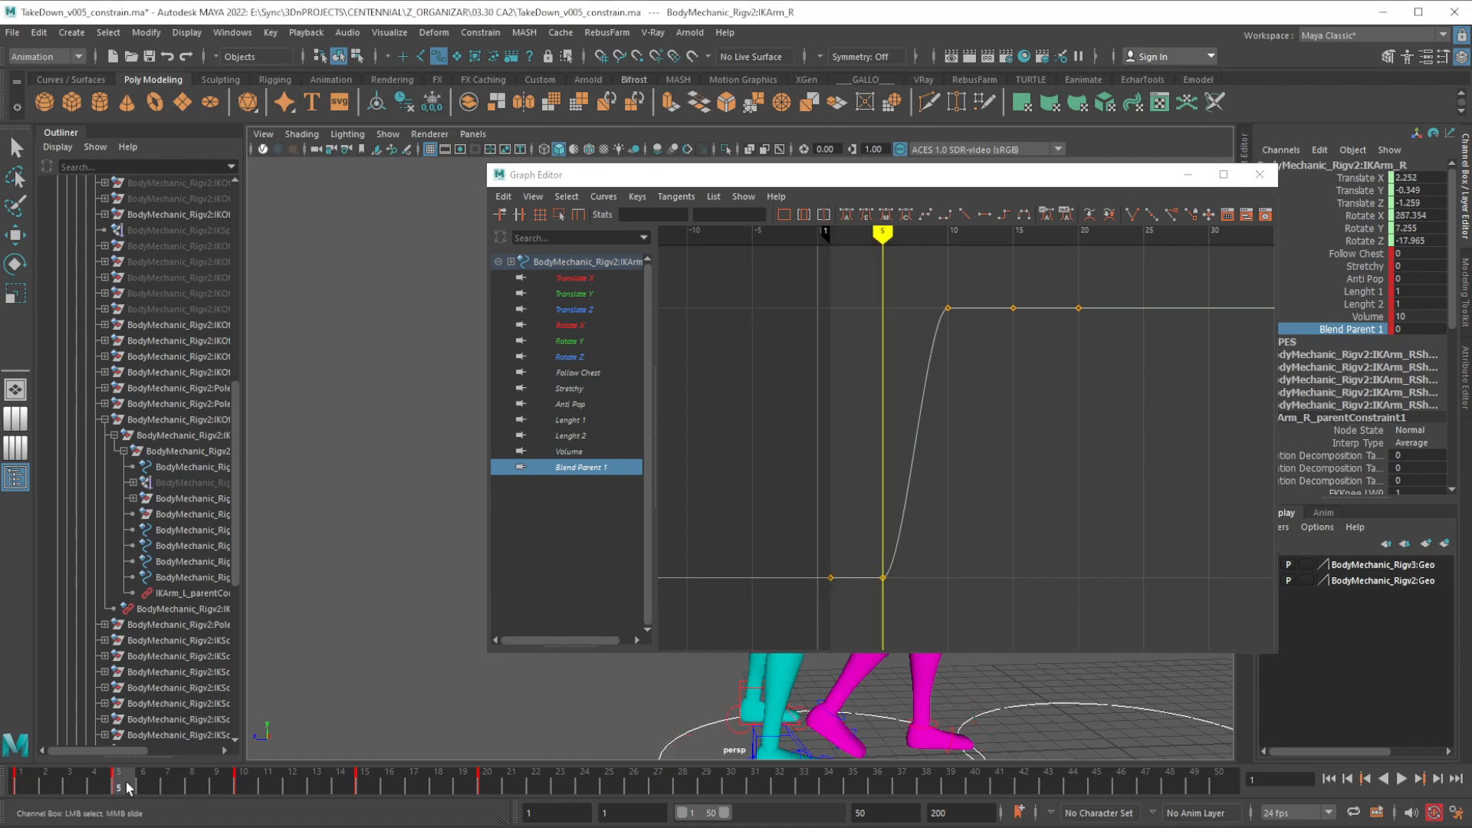
pyautogui.click(246, 780)
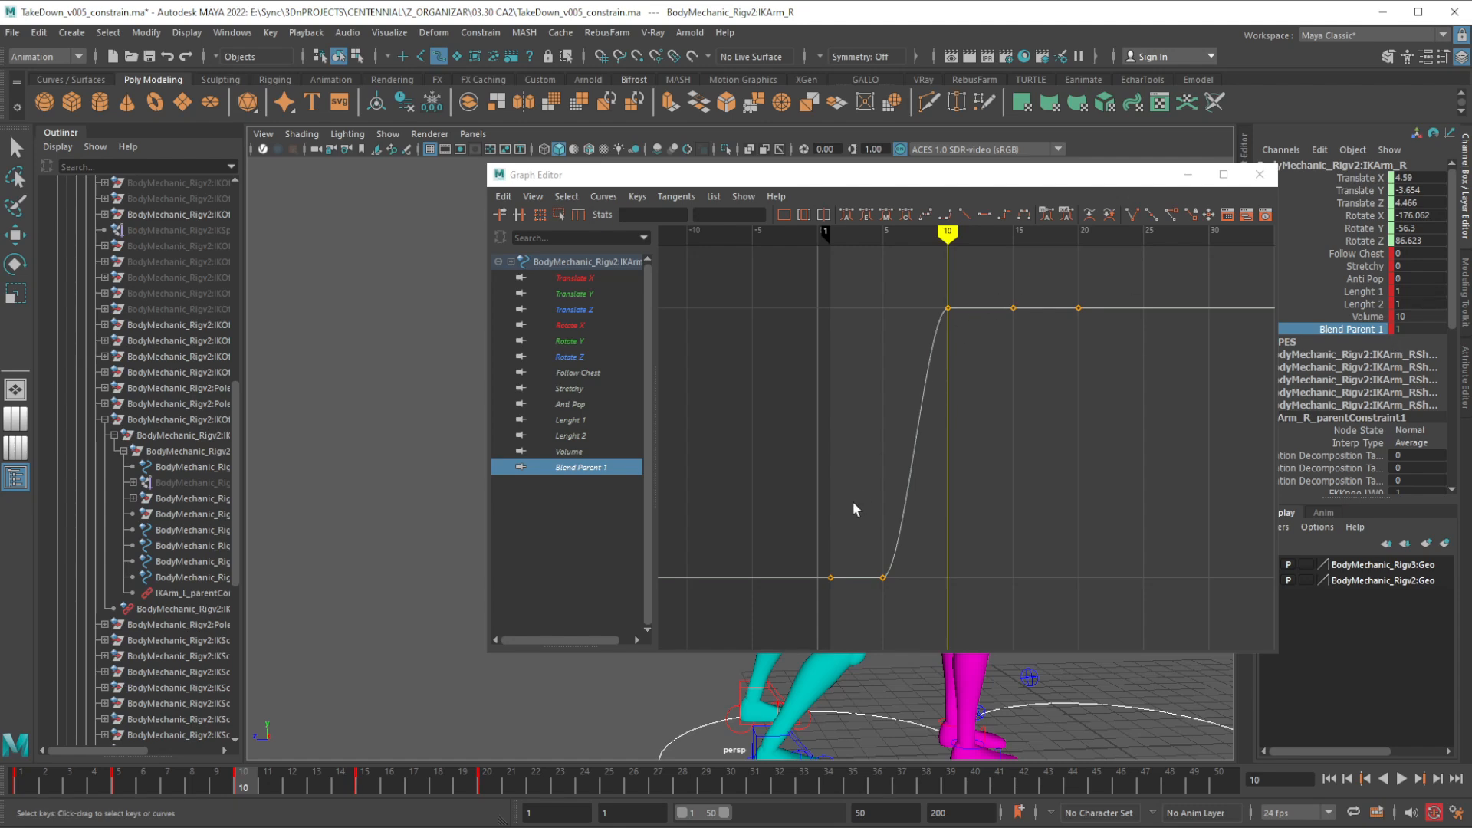
# - Minimize the Graph Editor and scrub through frames 11, 20 and 15, orbiting to inspect the lift pose
pyautogui.click(1188, 175)
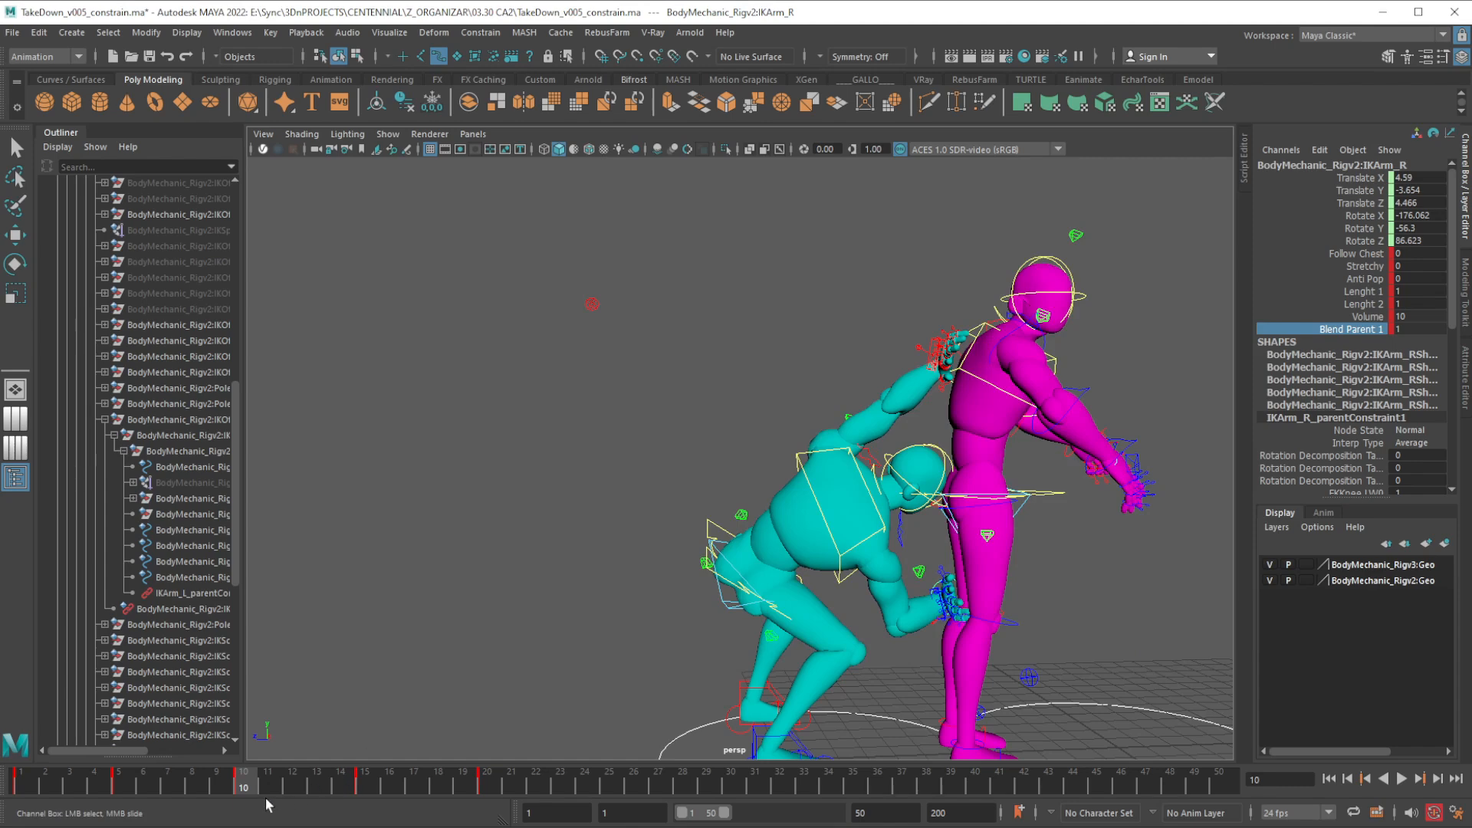
pyautogui.moveTo(266, 793)
pyautogui.mouseDown()
pyautogui.moveTo(487, 797)
pyautogui.moveTo(261, 792)
pyautogui.mouseUp()
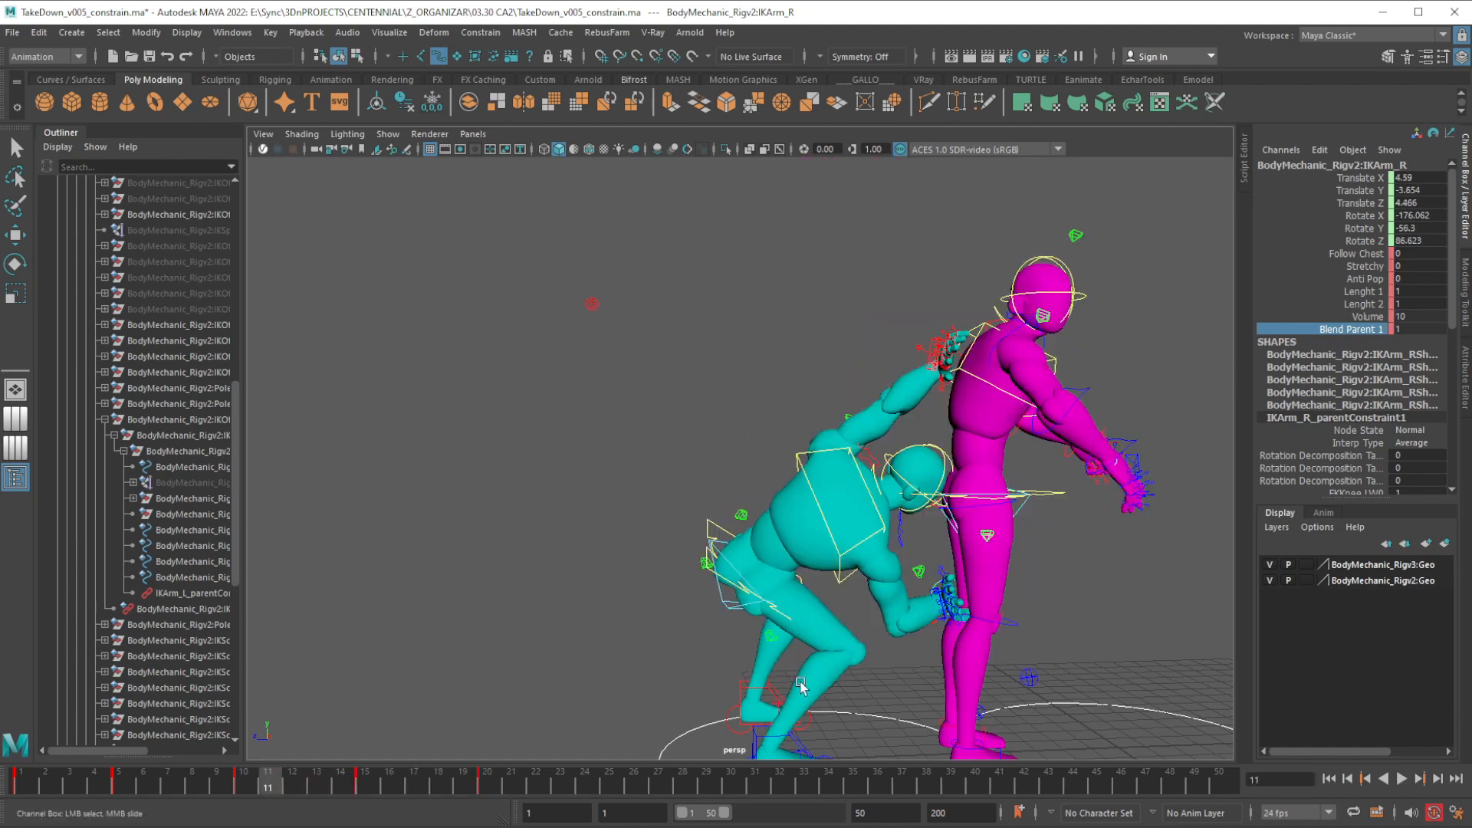
pyautogui.keyDown('alt'); pyautogui.moveTo(912, 614); pyautogui.dragTo(818, 581, button='middle'); pyautogui.keyUp('alt')
pyautogui.click(490, 780)
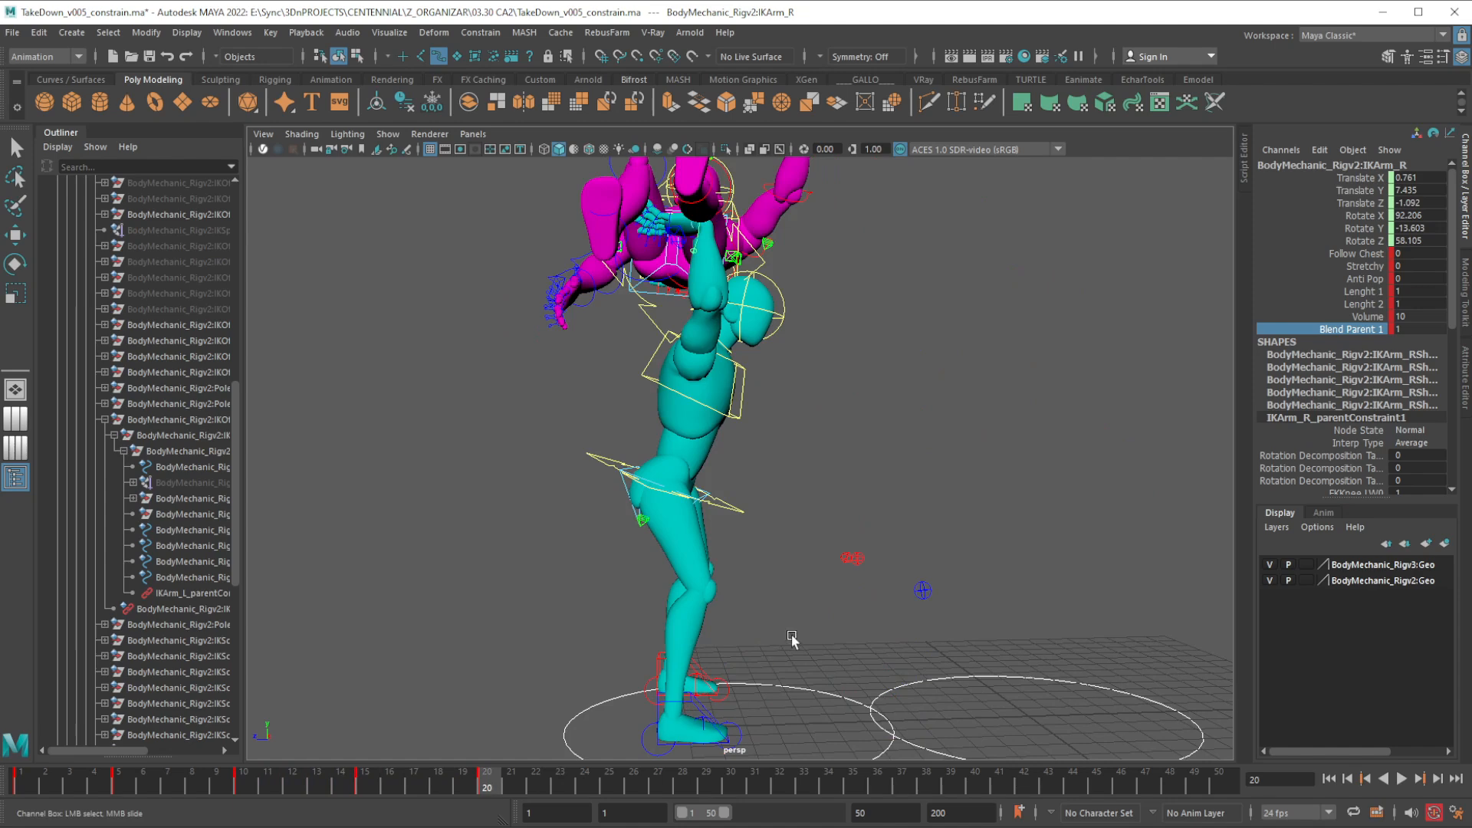
pyautogui.keyDown('alt'); pyautogui.moveTo(665, 661); pyautogui.dragTo(747, 669); pyautogui.keyUp('alt')
pyautogui.hotkey('alt', '1')
pyautogui.keyDown('alt'); pyautogui.moveTo(749, 620); pyautogui.dragTo(749, 665, button='right'); pyautogui.keyUp('alt')
pyautogui.keyDown('alt'); pyautogui.moveTo(749, 664); pyautogui.dragTo(721, 657); pyautogui.keyUp('alt')
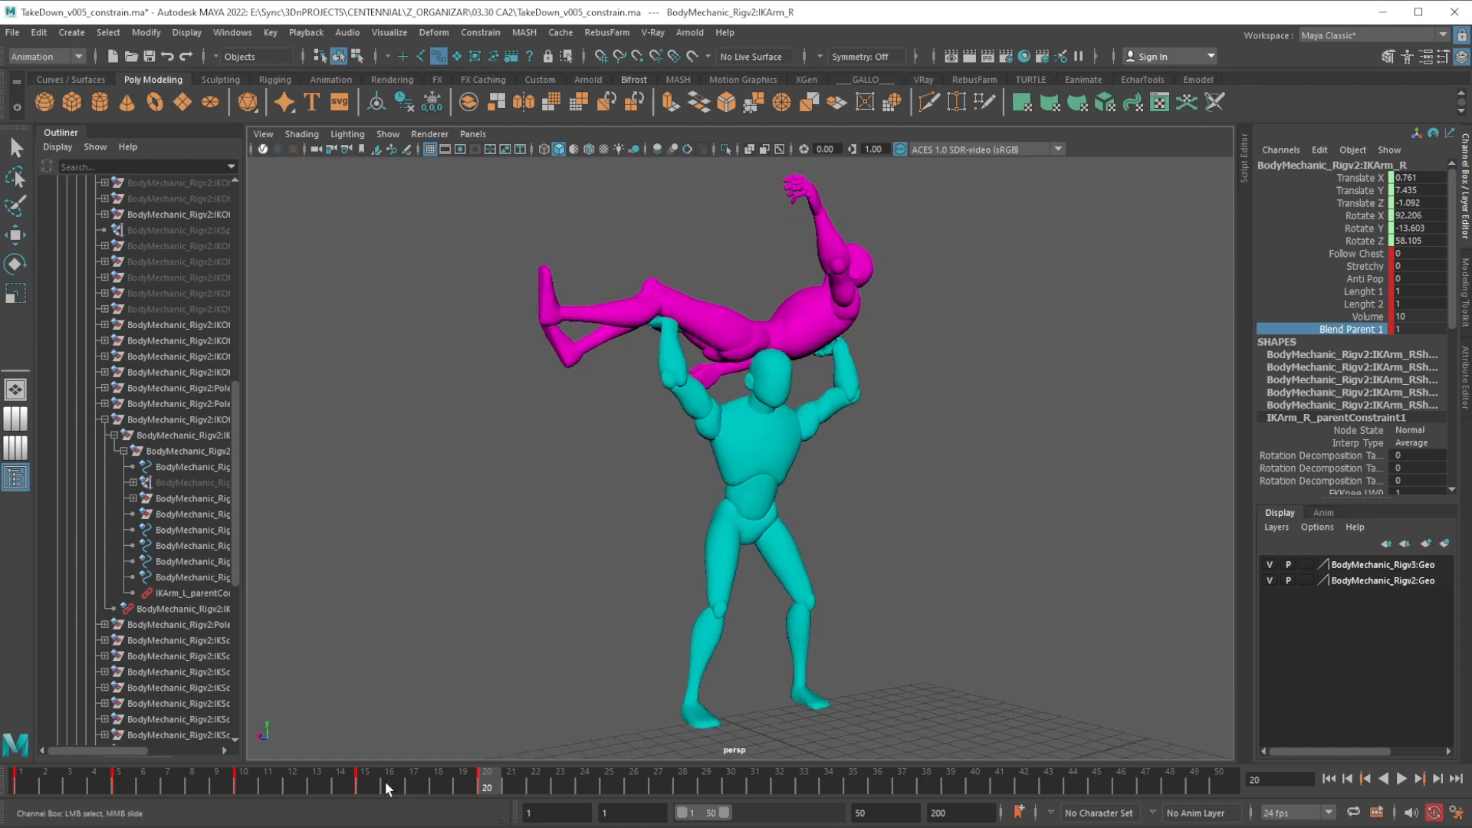
pyautogui.keyDown('alt'); pyautogui.moveTo(758, 611); pyautogui.dragTo(843, 614); pyautogui.keyUp('alt')
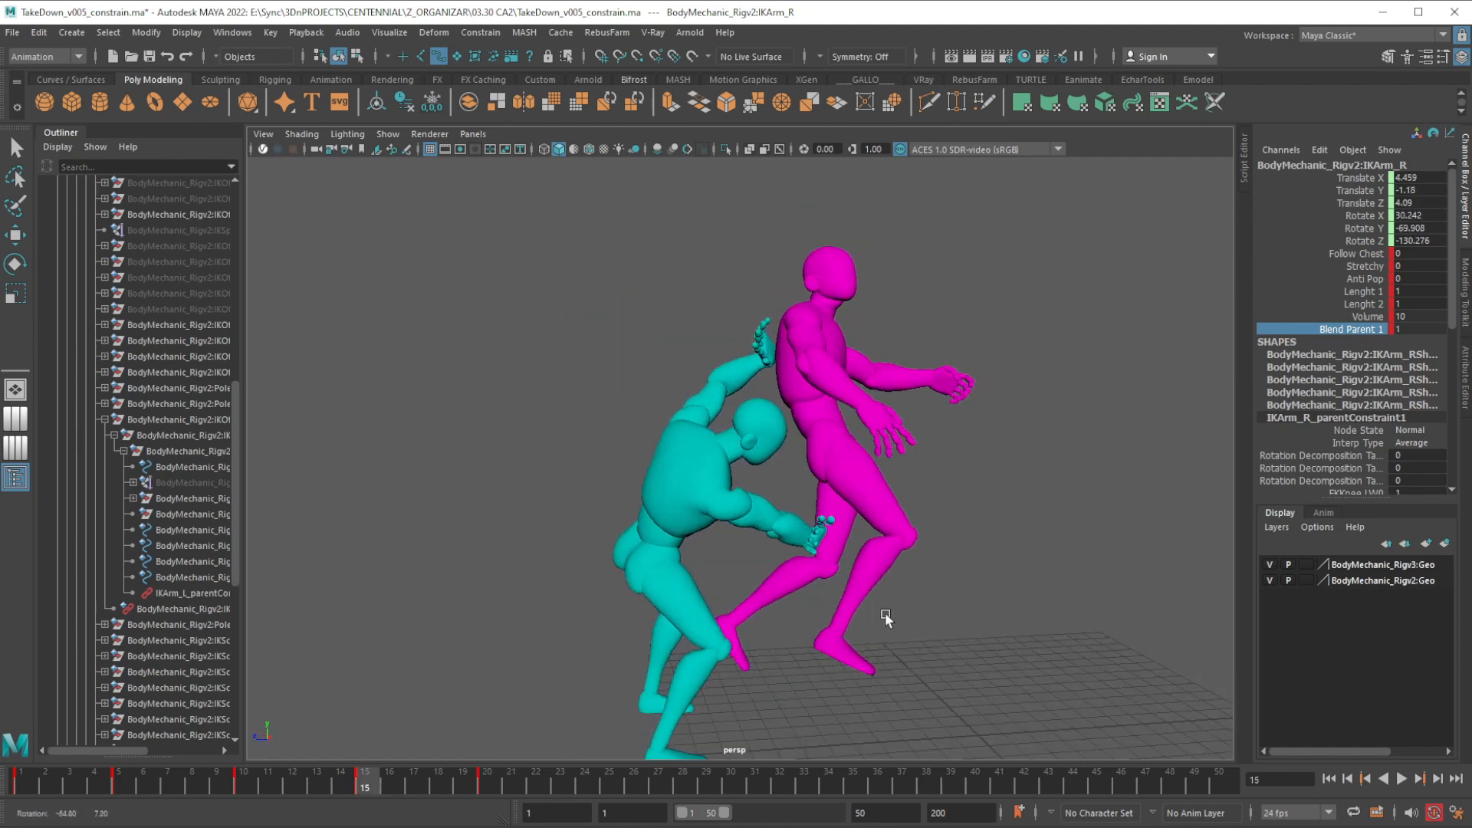
pyautogui.moveTo(844, 613)
pyautogui.keyDown('alt'); pyautogui.mouseDown(button='right')
pyautogui.moveTo(861, 605)
pyautogui.moveTo(856, 620)
pyautogui.mouseUp(button='right'); pyautogui.keyUp('alt')
pyautogui.keyDown('alt'); pyautogui.moveTo(855, 620); pyautogui.dragTo(945, 634); pyautogui.keyUp('alt')
pyautogui.hotkey('alt', '1')
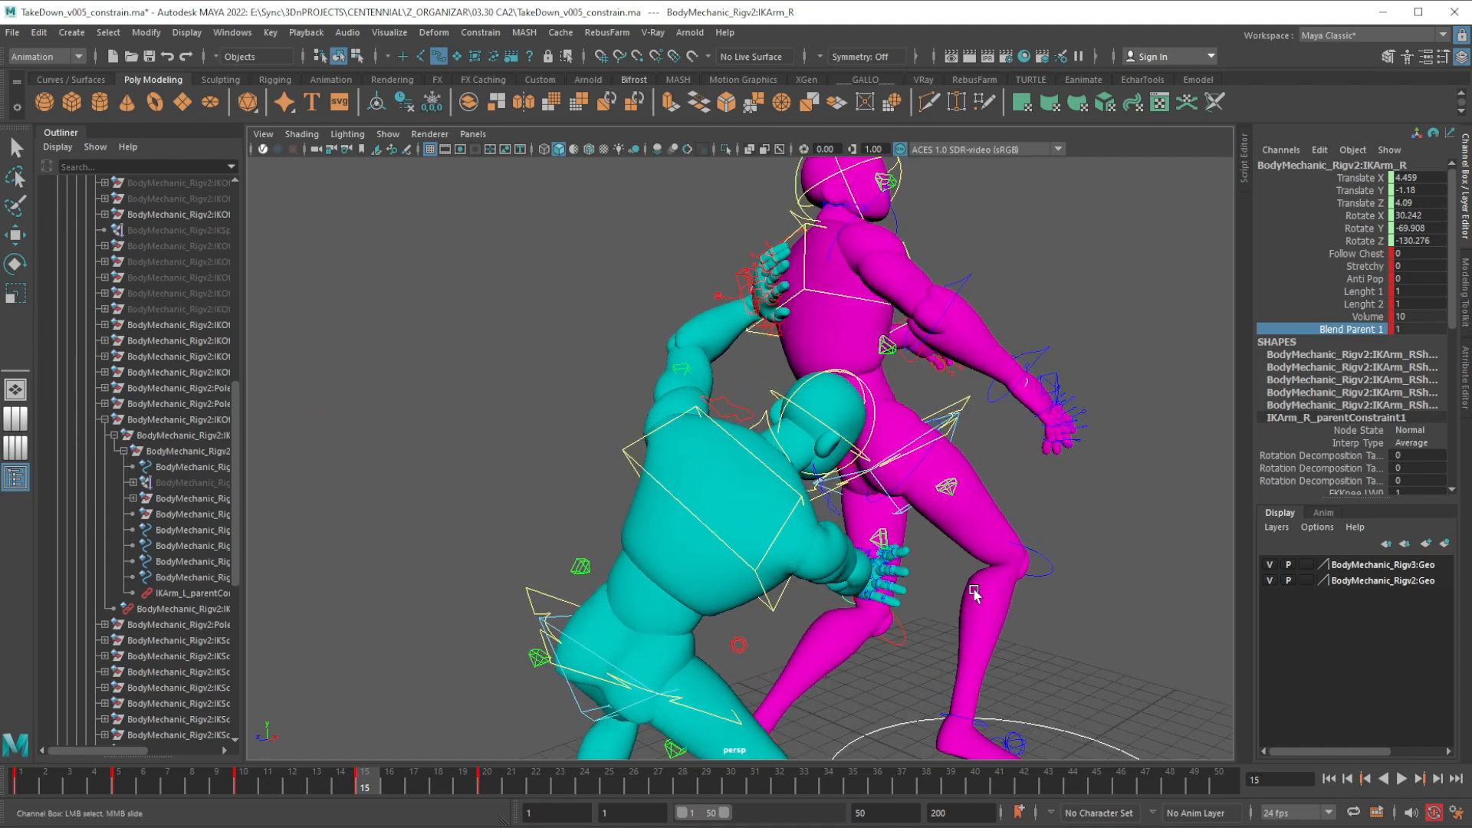
# - At frame 15, rotate the magenta opponent's root control to tip its body over the lifter
pyautogui.keyDown('alt'); pyautogui.moveTo(962, 582); pyautogui.dragTo(942, 587); pyautogui.keyUp('alt')
pyautogui.click(960, 441)
pyautogui.press('w')
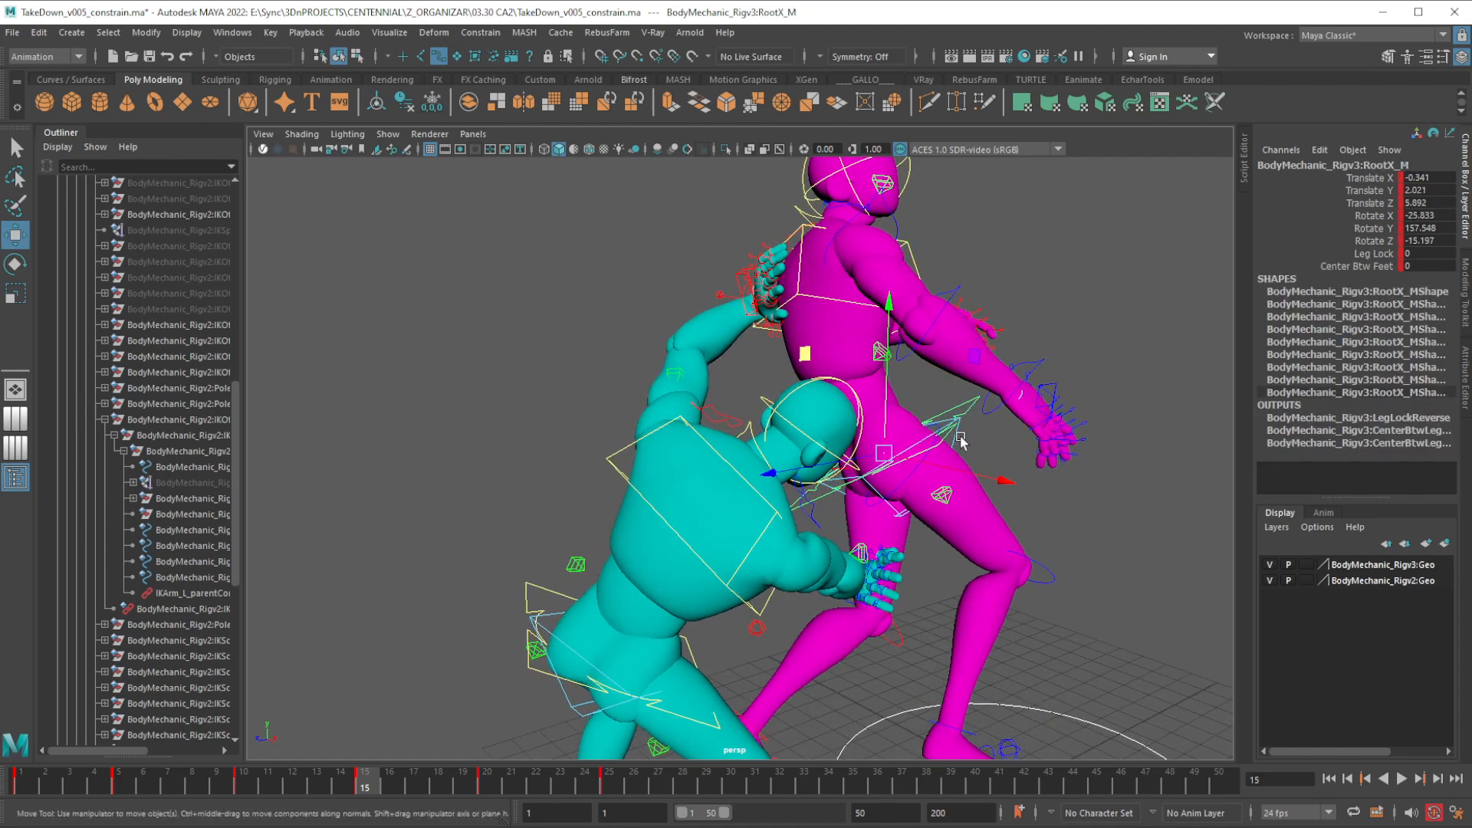
pyautogui.keyDown('alt'); pyautogui.moveTo(944, 534); pyautogui.dragTo(894, 543); pyautogui.keyUp('alt')
pyautogui.keyDown('alt'); pyautogui.moveTo(872, 621); pyautogui.dragTo(996, 609); pyautogui.keyUp('alt')
pyautogui.click(1101, 528)
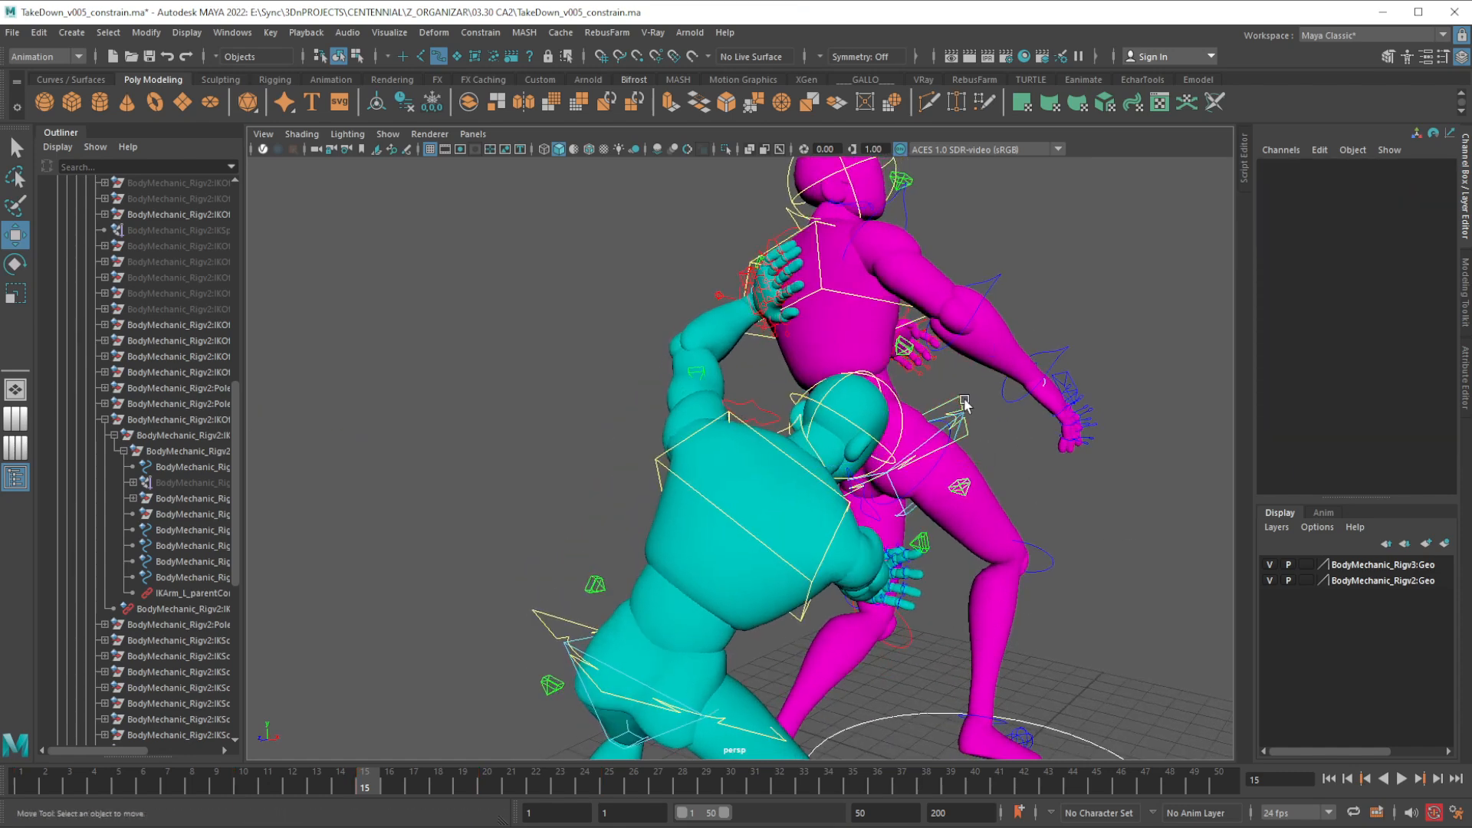
pyautogui.click(963, 410)
pyautogui.press('e')
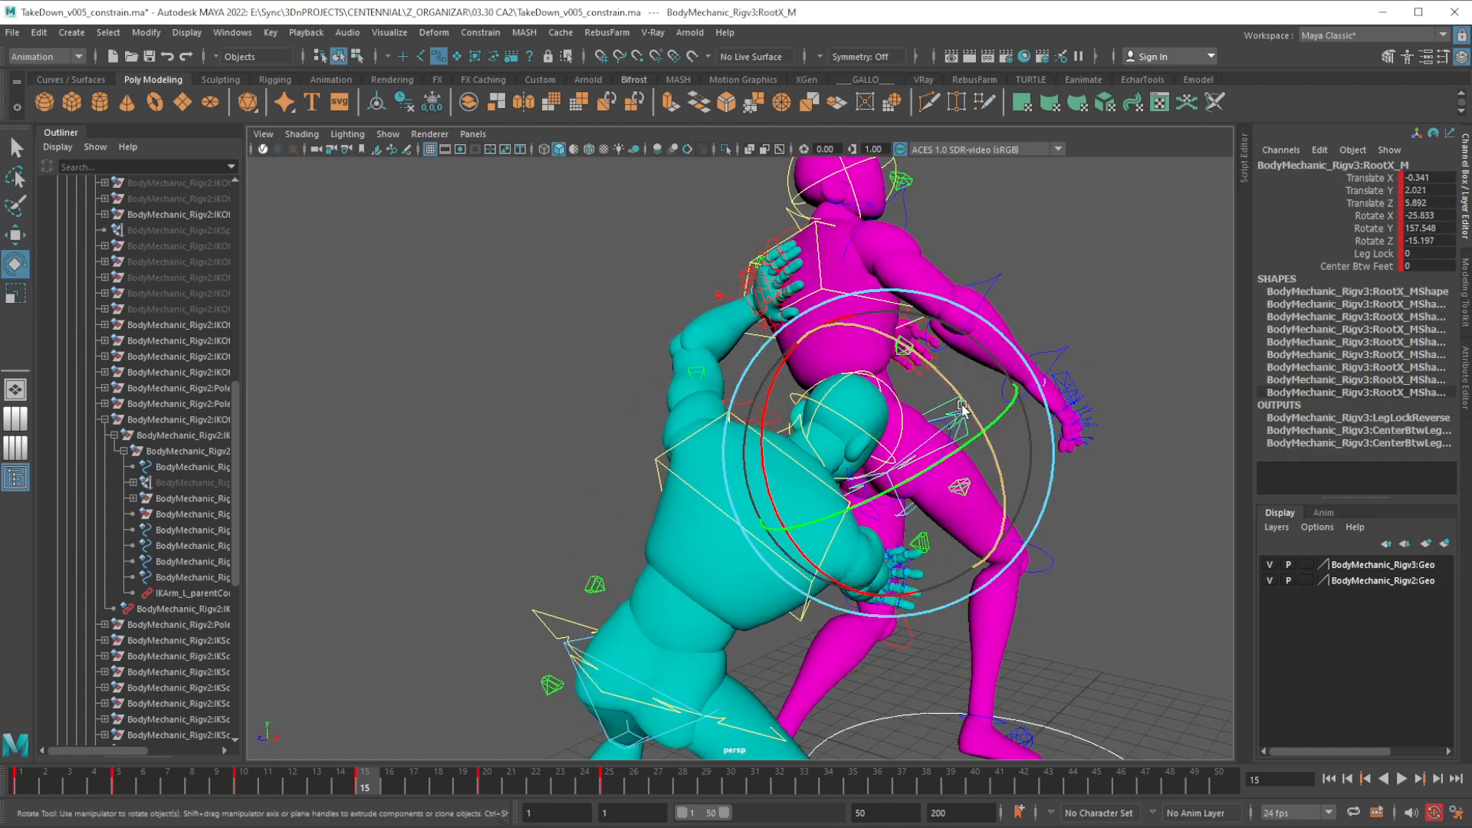
pyautogui.moveTo(963, 410); pyautogui.dragTo(1004, 459)
pyautogui.keyDown('alt'); pyautogui.moveTo(1004, 460); pyautogui.dragTo(920, 571); pyautogui.keyUp('alt')
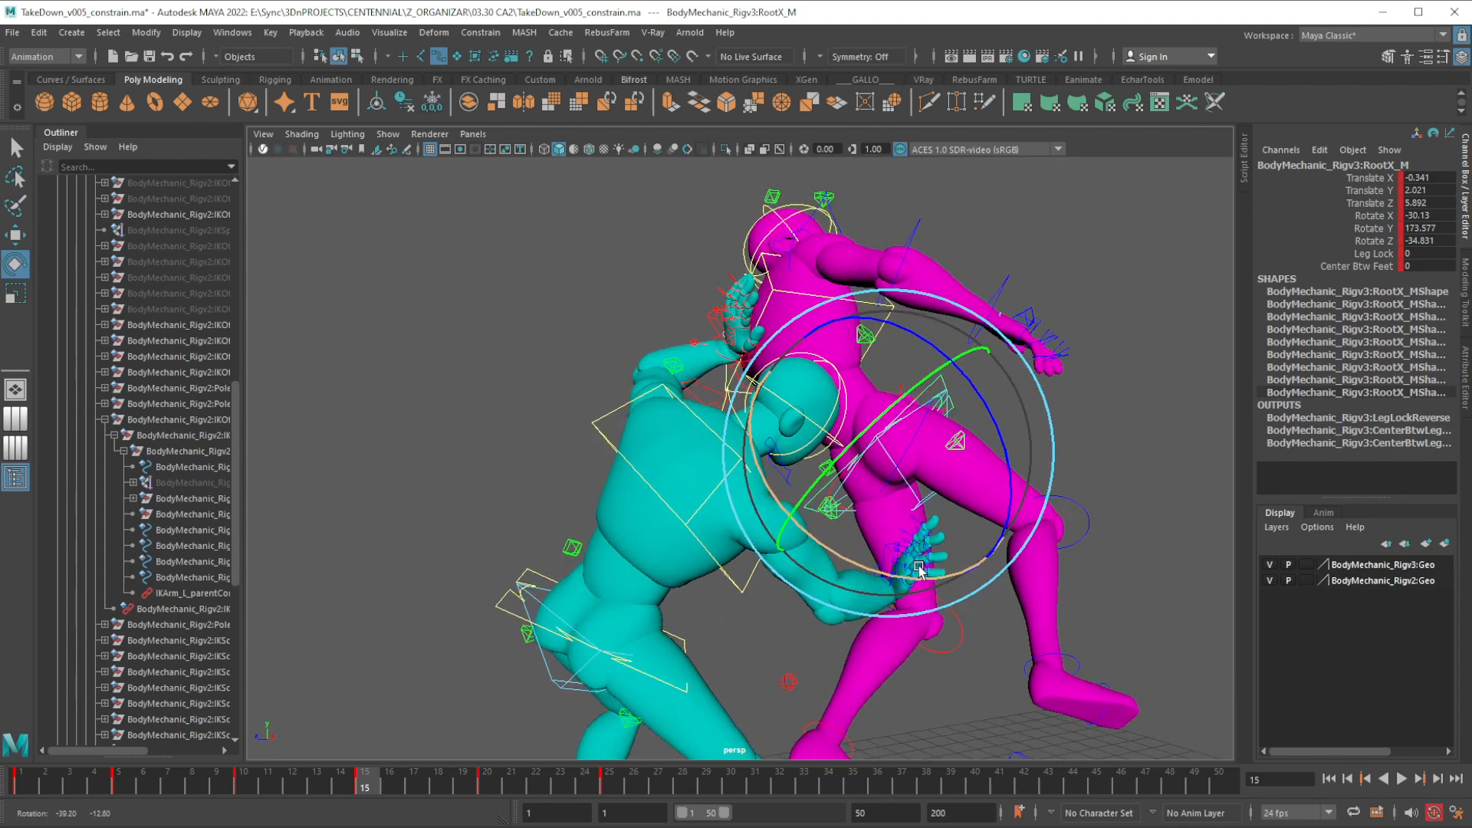
# - Rotate the opponent's left FK hip and knee controls to bend its left leg
pyautogui.scroll(-3, 941, 630)
pyautogui.keyDown('alt'); pyautogui.moveTo(933, 630); pyautogui.dragTo(1088, 565, button='right'); pyautogui.keyUp('alt')
pyautogui.click(1087, 565)
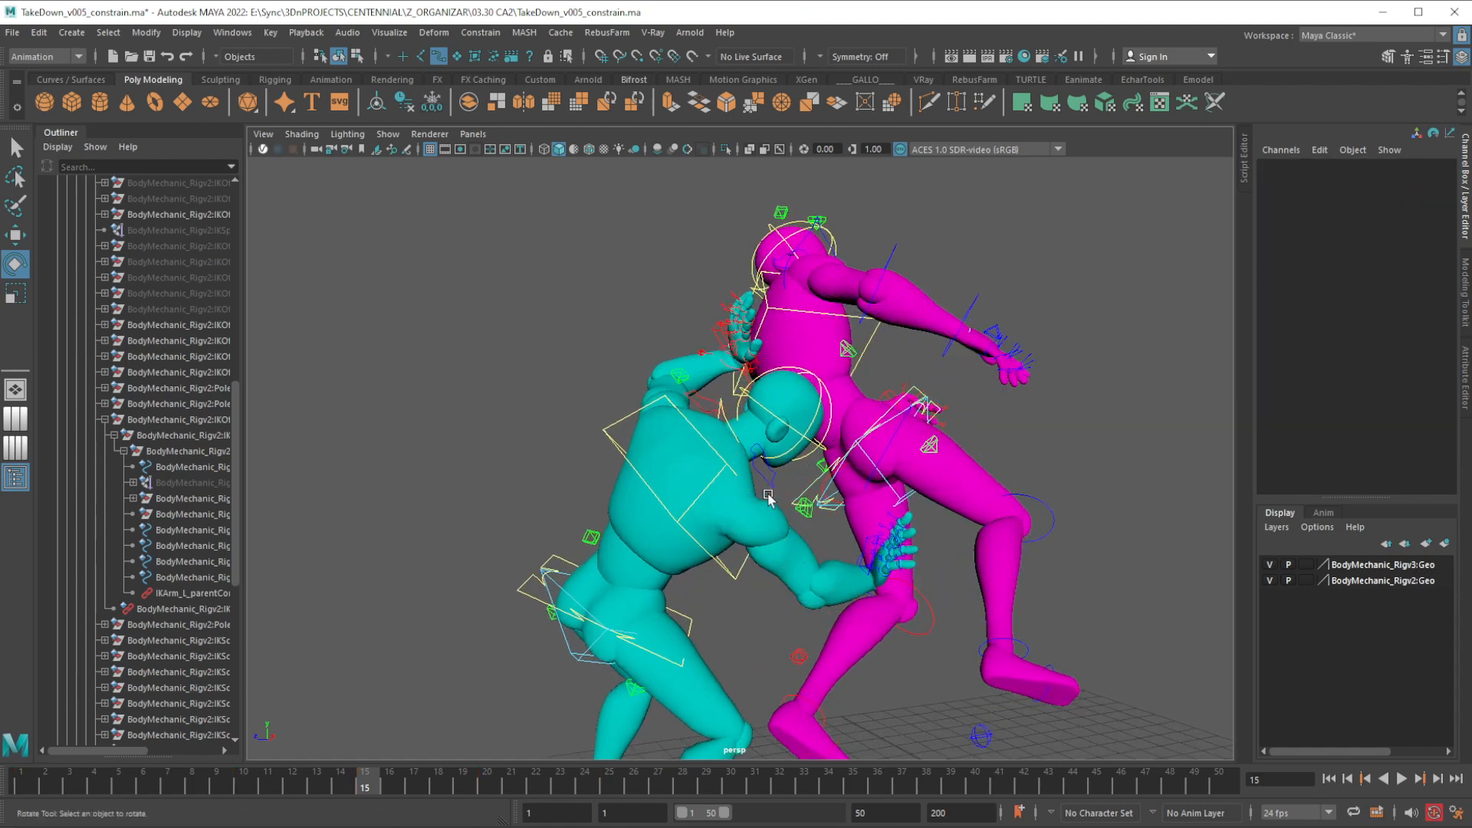
pyautogui.click(827, 476)
pyautogui.keyDown('alt'); pyautogui.moveTo(894, 571); pyautogui.dragTo(883, 406); pyautogui.keyUp('alt')
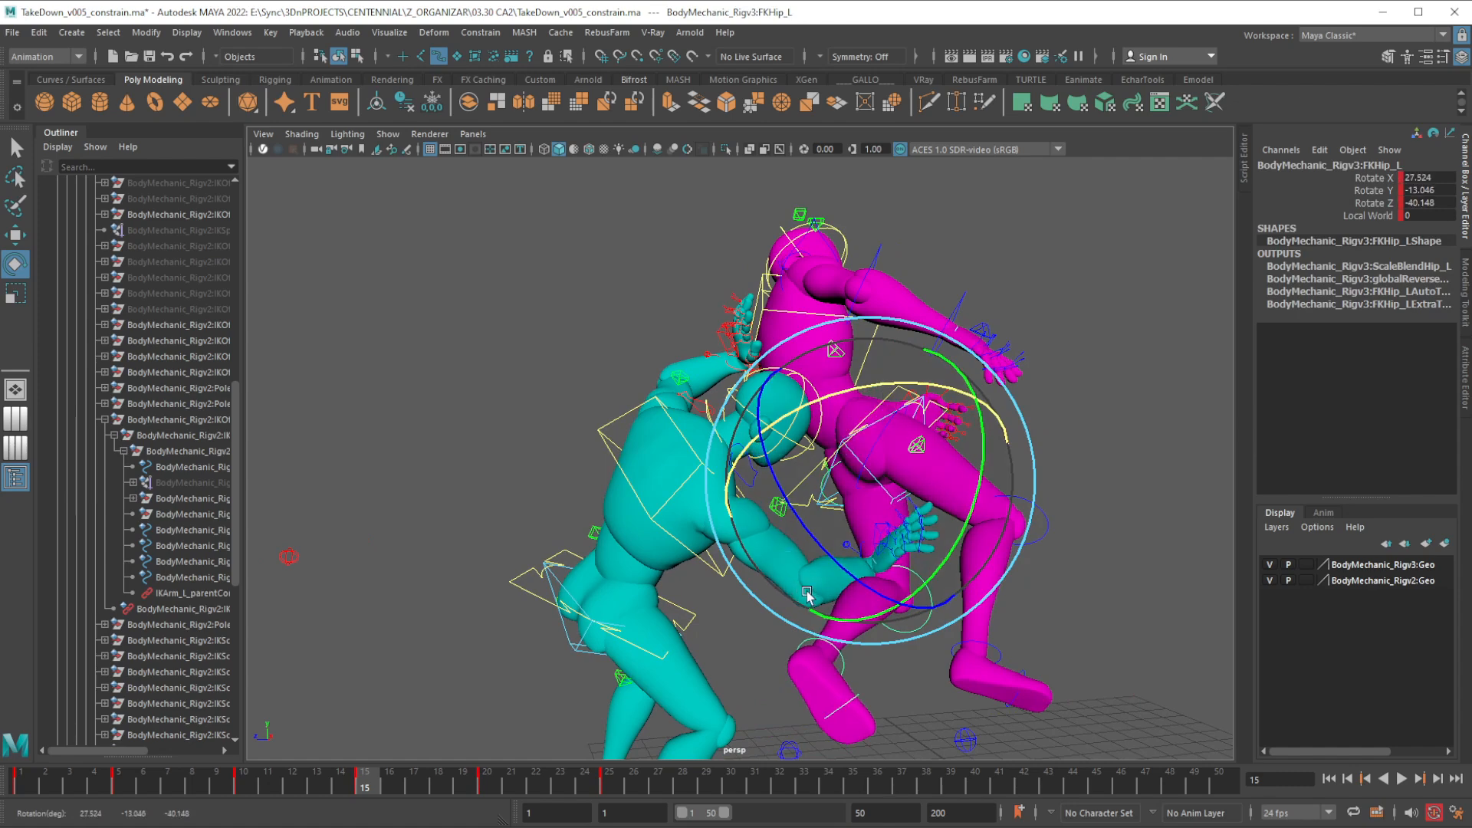
pyautogui.moveTo(836, 566); pyautogui.dragTo(1085, 607)
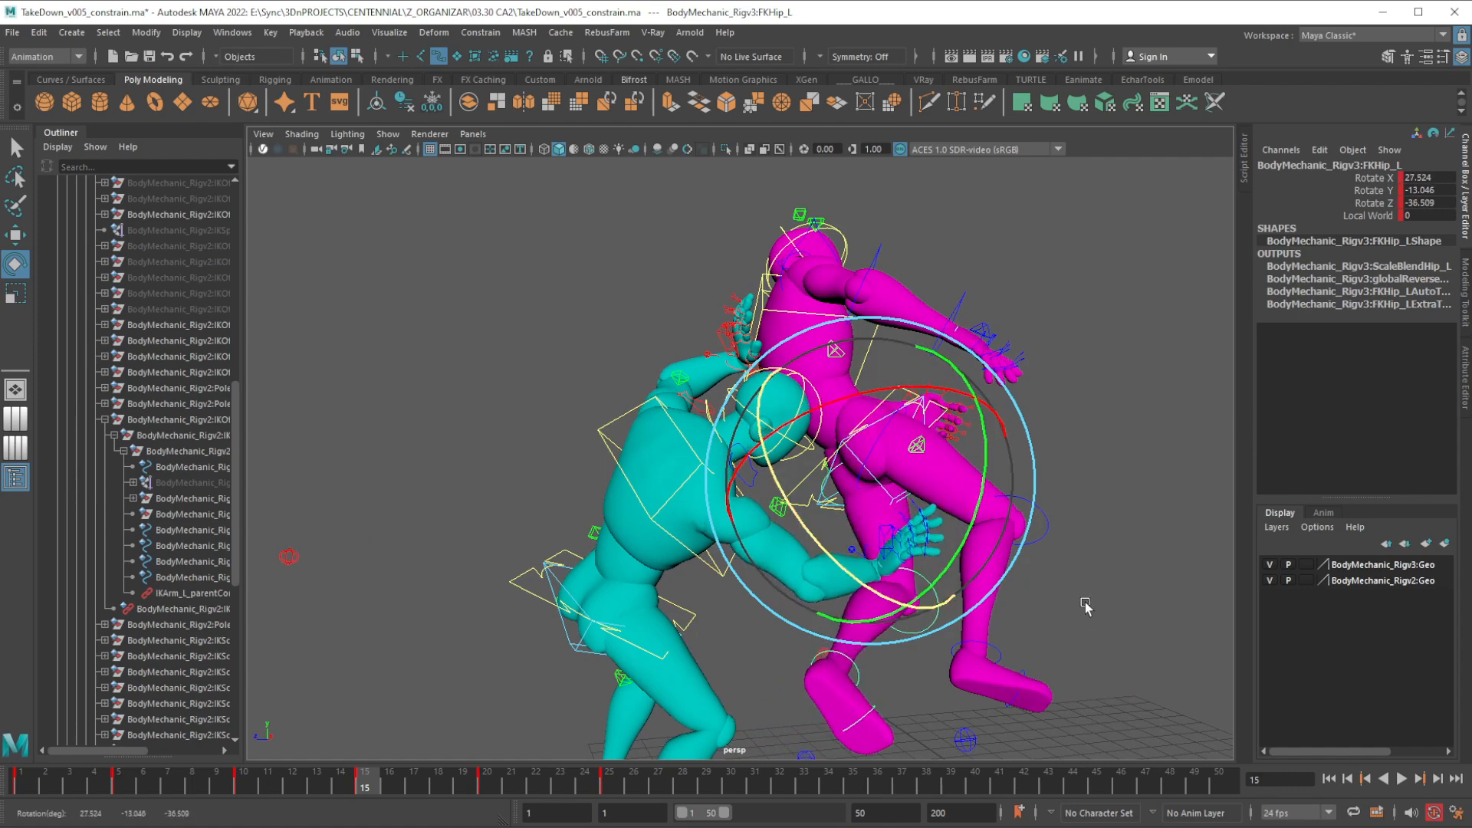
pyautogui.click(1085, 606)
pyautogui.click(936, 605)
pyautogui.moveTo(819, 609); pyautogui.dragTo(844, 651)
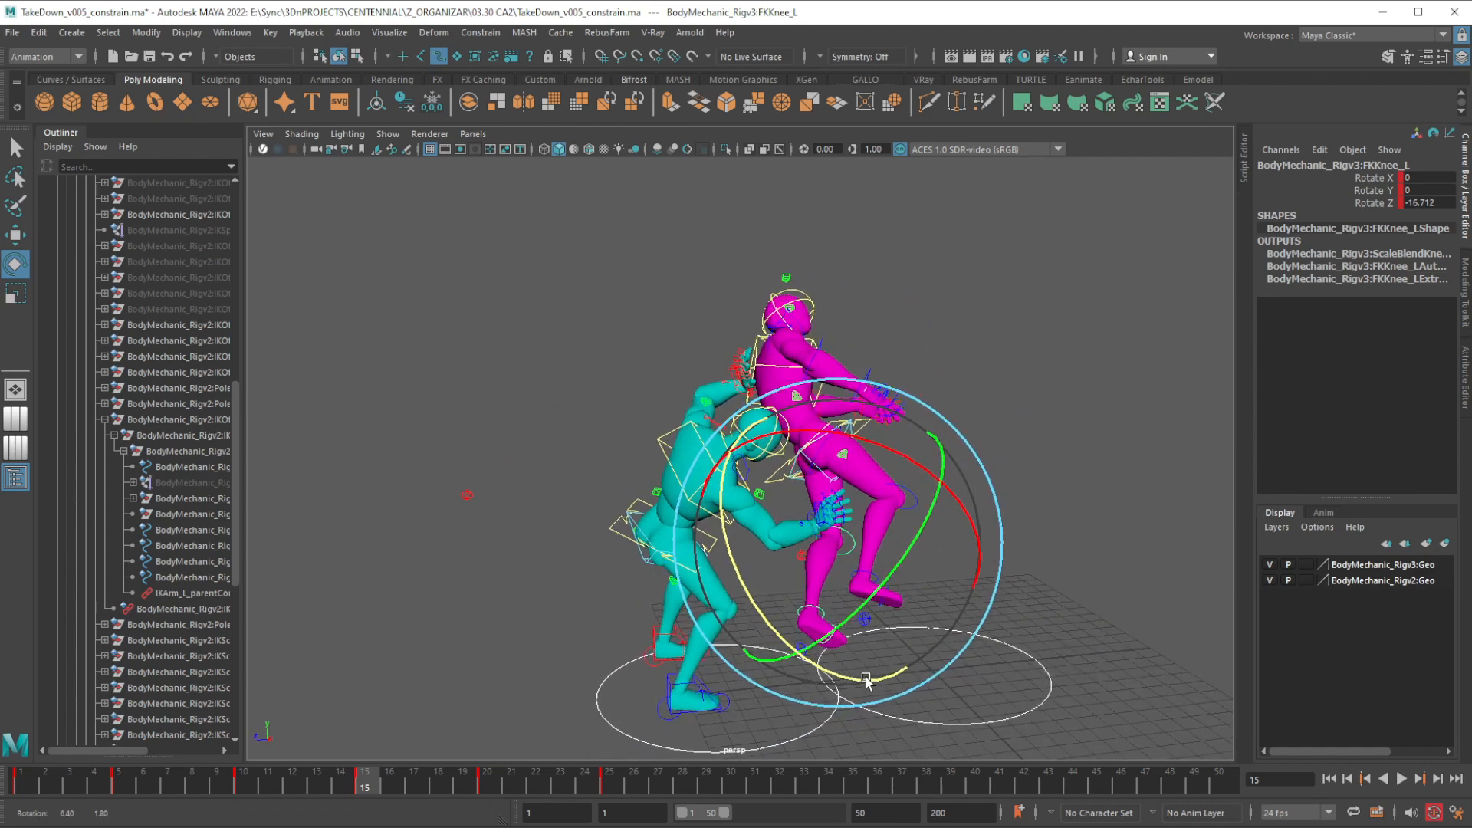
# - Rotate the opponent's root control again to refine its tilt at frame 15
pyautogui.click(1036, 306)
pyautogui.click(865, 475)
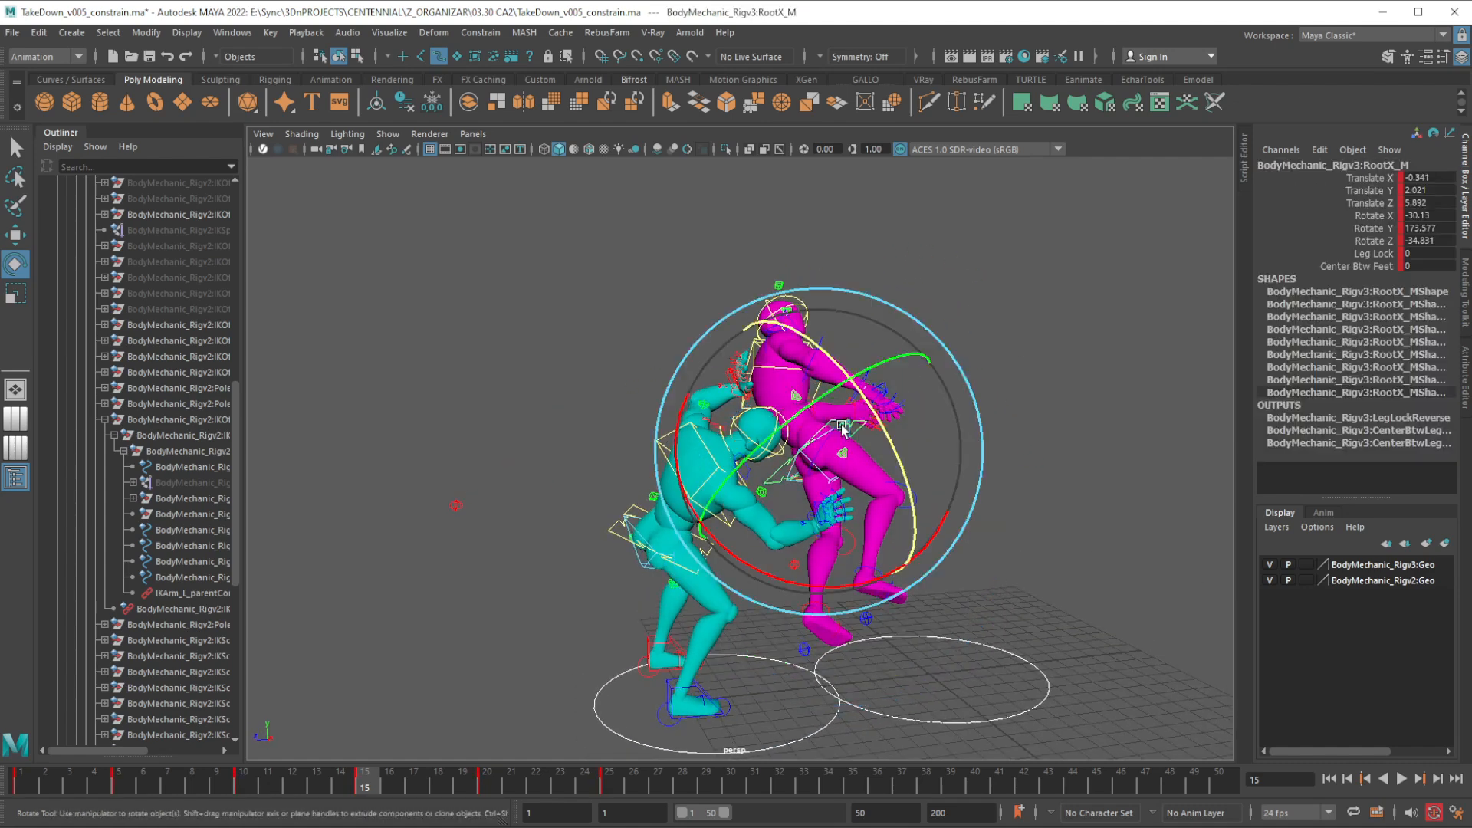
pyautogui.moveTo(865, 475); pyautogui.dragTo(684, 458)
pyautogui.keyDown('alt'); pyautogui.moveTo(775, 568); pyautogui.dragTo(777, 505); pyautogui.keyUp('alt')
pyautogui.keyDown('alt'); pyautogui.moveTo(777, 505); pyautogui.dragTo(779, 540, button='right'); pyautogui.keyUp('alt')
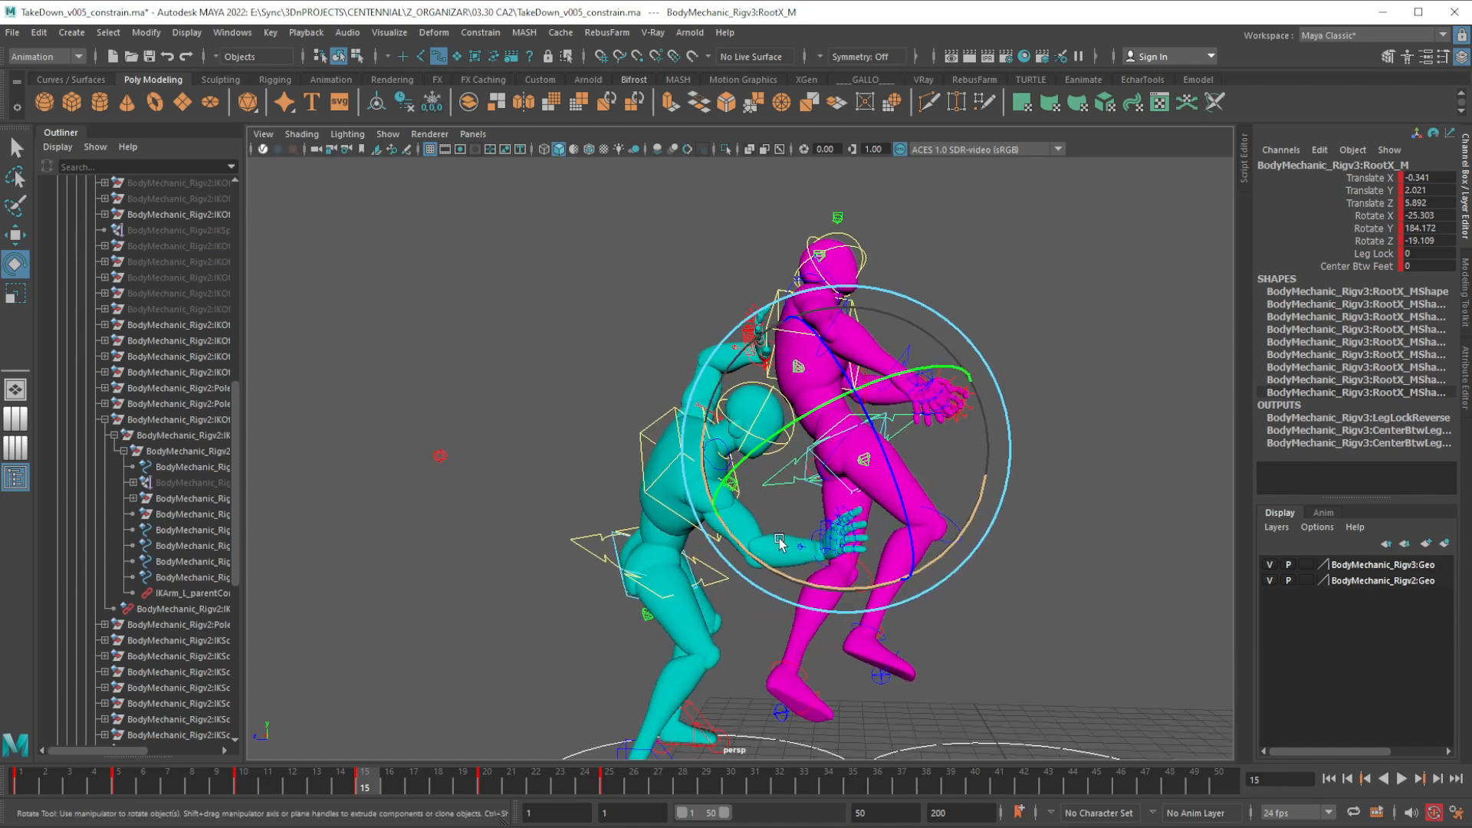
# - Rotate the lifter's IK spine control at frame 15, then at frame 10, to bend its torso forward
pyautogui.click(650, 496)
pyautogui.moveTo(603, 494); pyautogui.dragTo(626, 519)
pyautogui.keyDown('alt'); pyautogui.moveTo(658, 510); pyautogui.dragTo(683, 526); pyautogui.keyUp('alt')
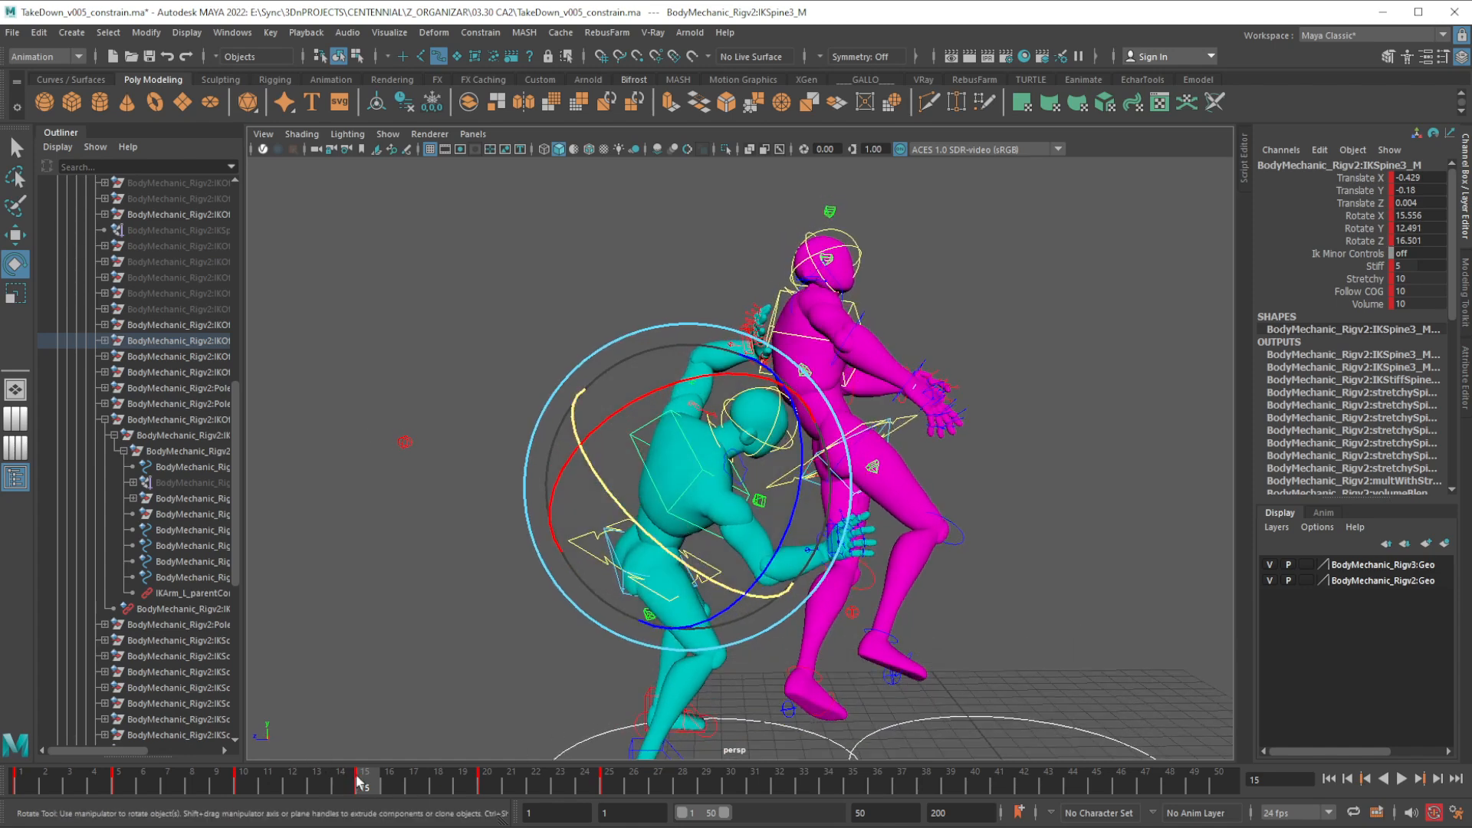
pyautogui.moveTo(358, 780); pyautogui.dragTo(247, 788)
pyautogui.moveTo(733, 710); pyautogui.dragTo(757, 674)
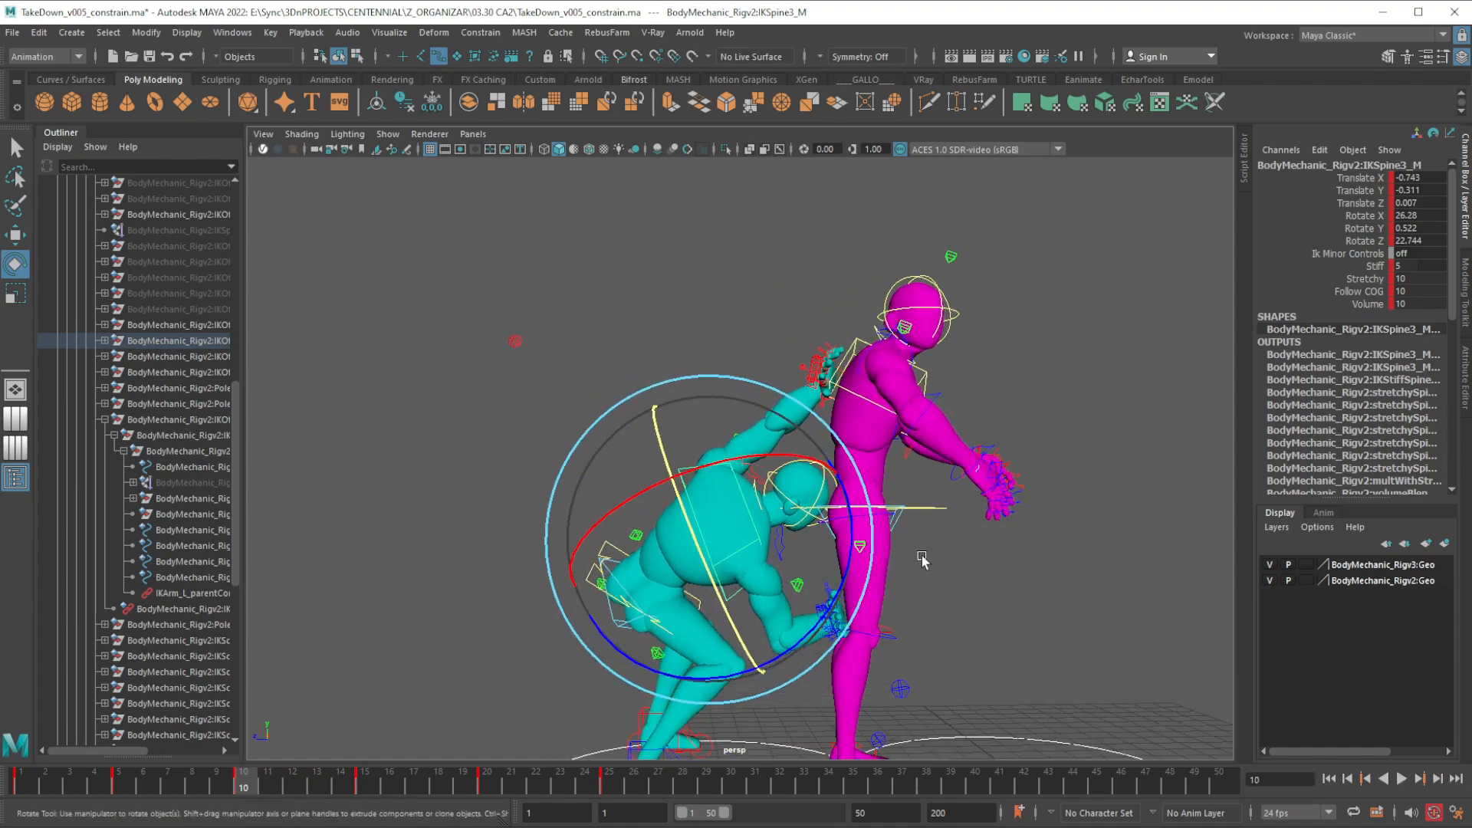
# - Select the lifter's root control and move it at frame 10
pyautogui.click(552, 608)
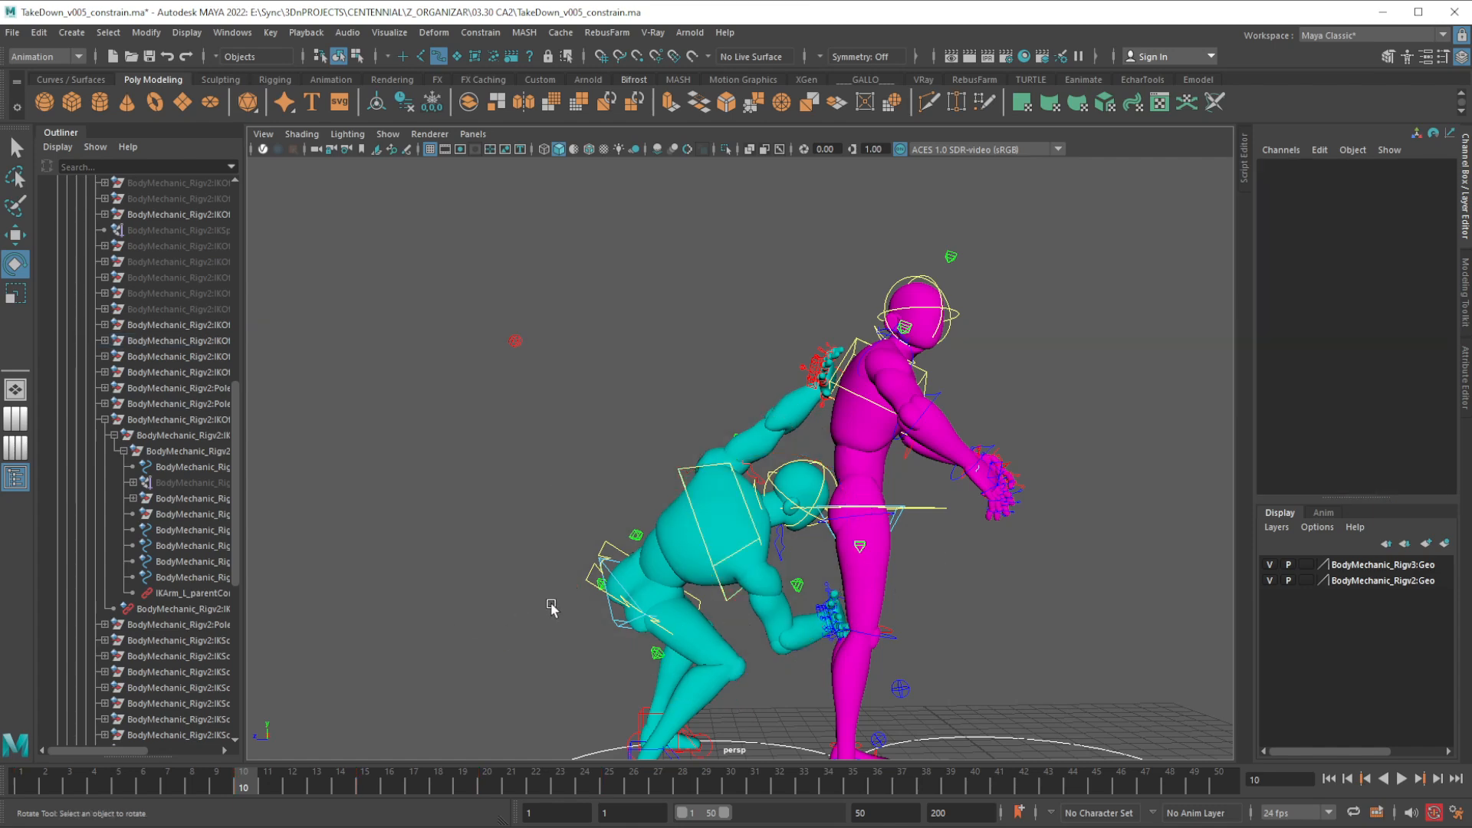
pyautogui.click(587, 581)
pyautogui.press('w')
pyautogui.moveTo(642, 536); pyautogui.dragTo(636, 515)
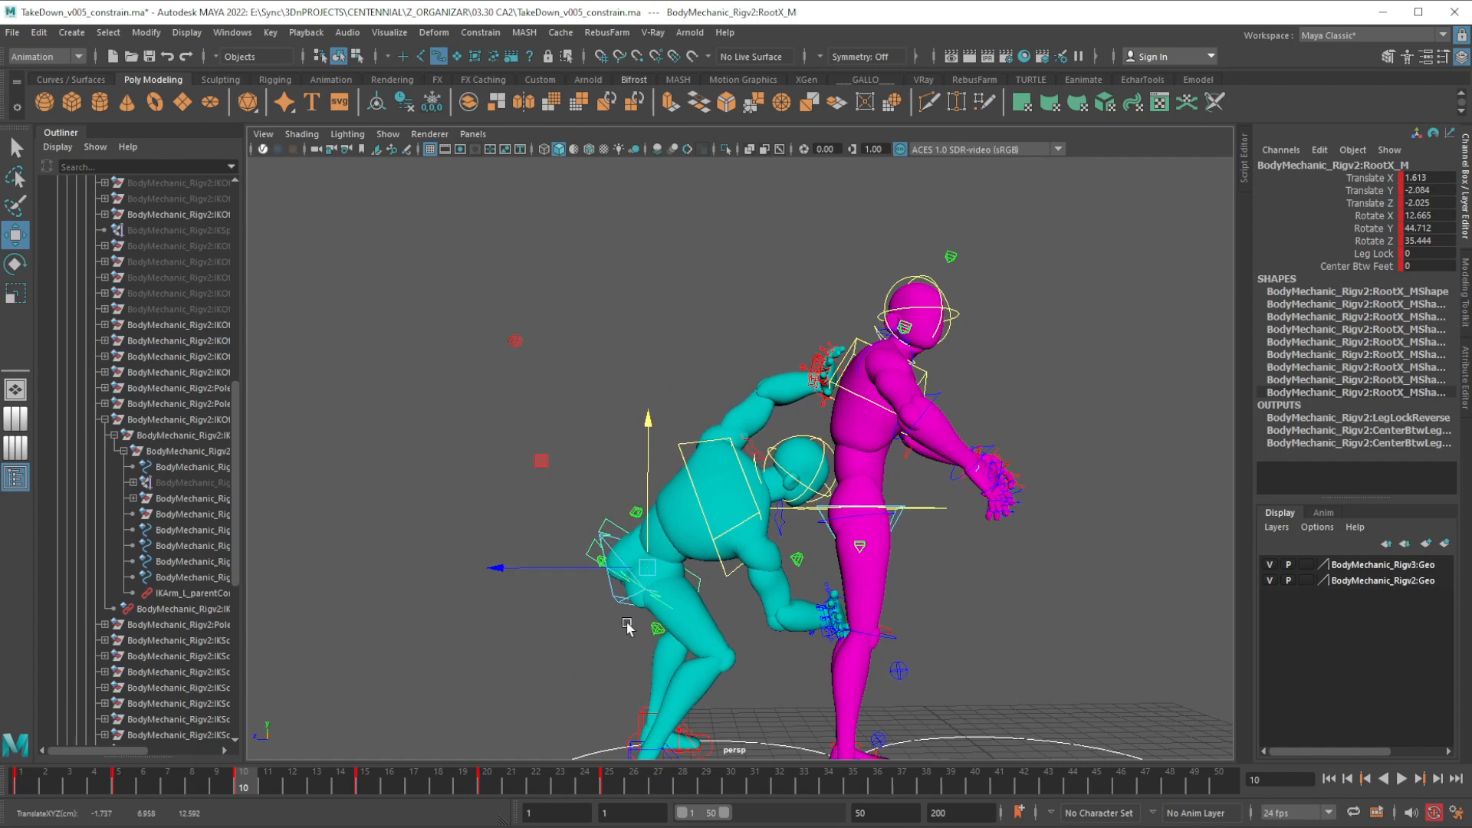
pyautogui.keyDown('alt'); pyautogui.moveTo(743, 678); pyautogui.dragTo(741, 579, button='middle'); pyautogui.keyUp('alt')
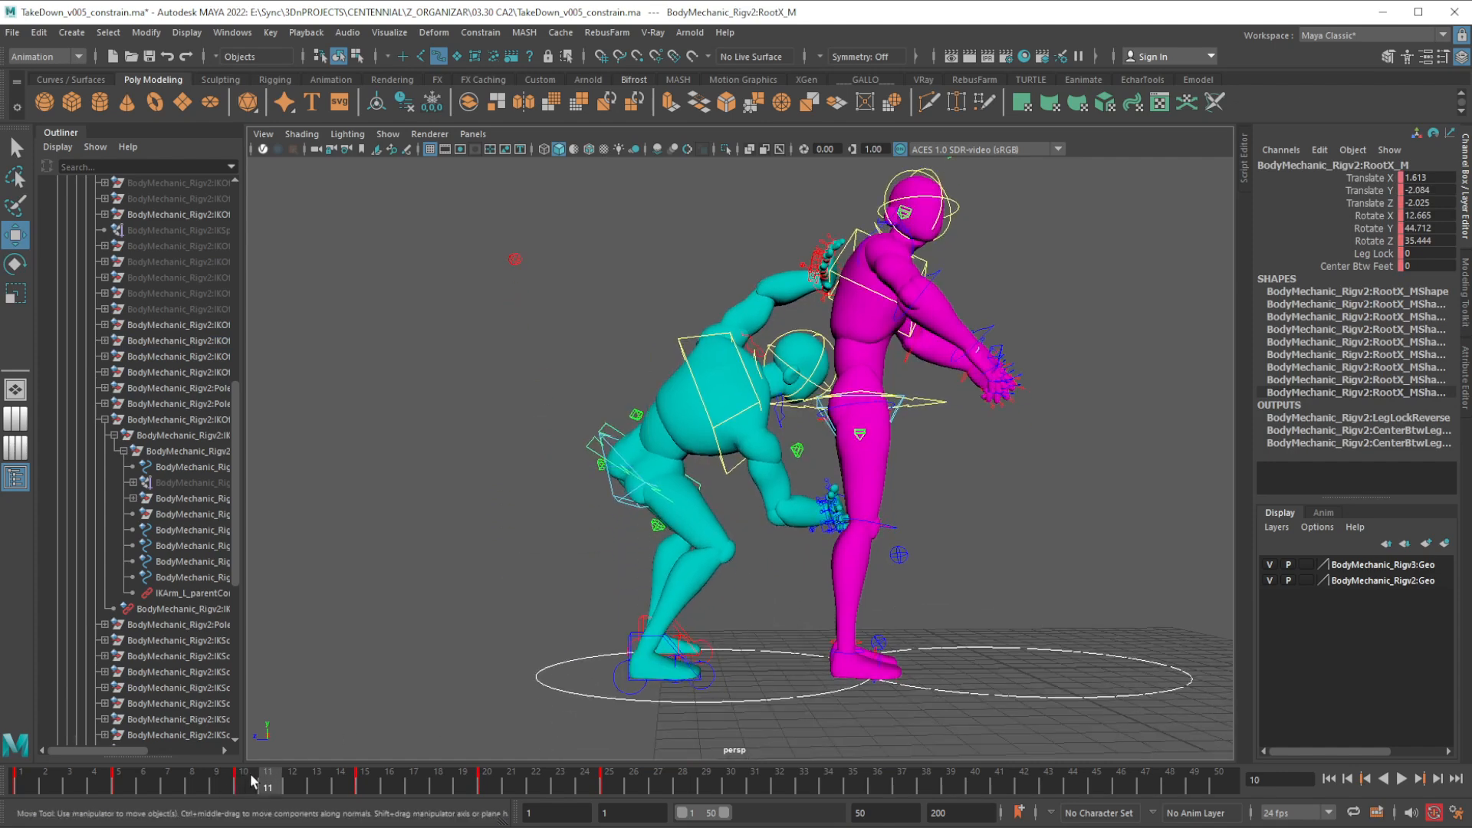
# - Play and scrub between frames 5 and 10 to review the motion
pyautogui.hotkey('alt', 'v')
pyautogui.moveTo(125, 789); pyautogui.dragTo(243, 789)
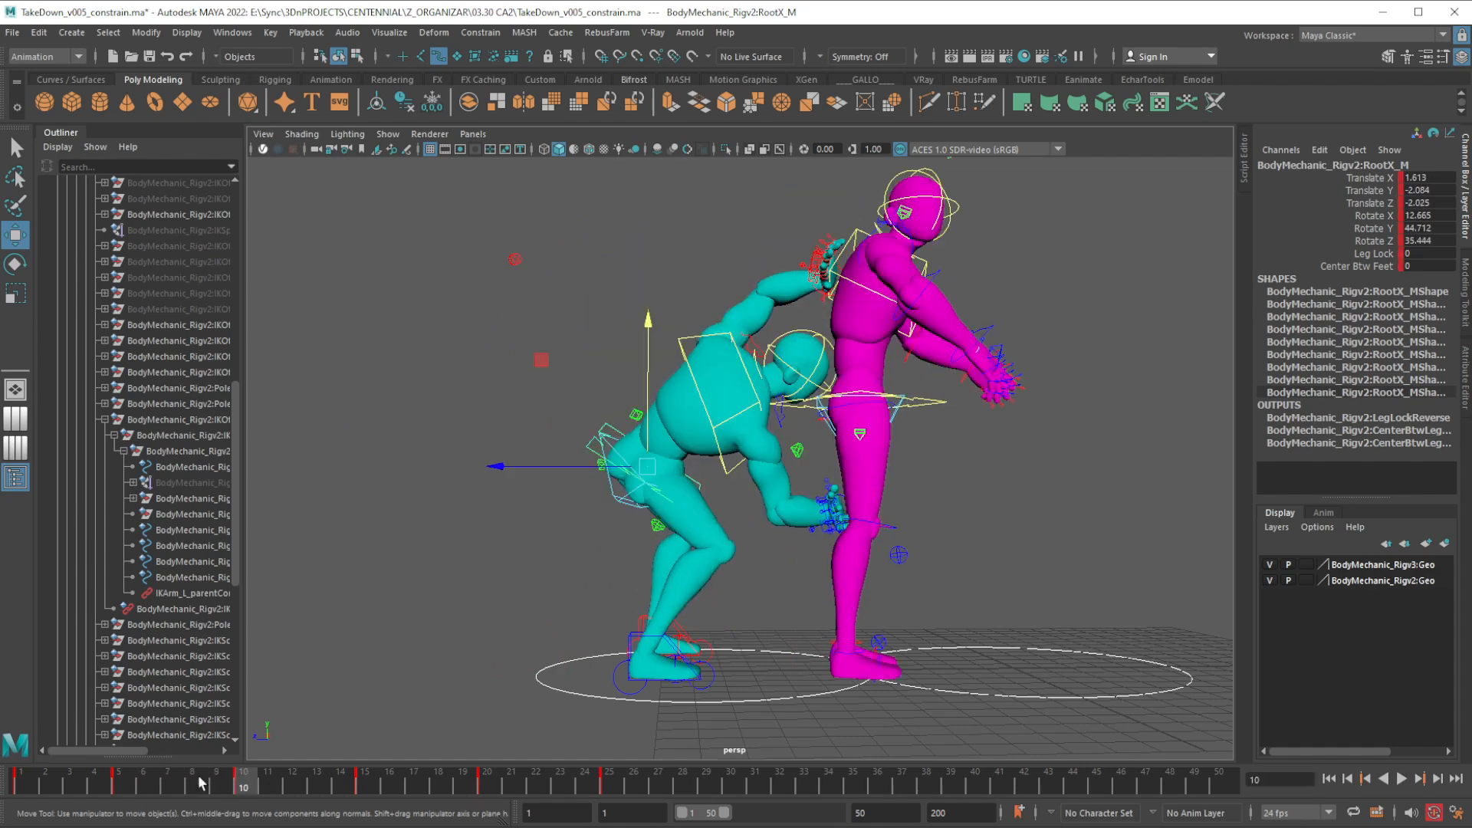
pyautogui.click(126, 783)
pyautogui.moveTo(127, 791)
pyautogui.mouseDown()
pyautogui.moveTo(249, 801)
pyautogui.moveTo(130, 775)
pyautogui.moveTo(242, 775)
pyautogui.moveTo(129, 783)
pyautogui.moveTo(243, 775)
pyautogui.mouseUp()
# - Open the Graph Editor for the lifter's root control, move it beside the viewport and go to frame 5
pyautogui.click(233, 32)
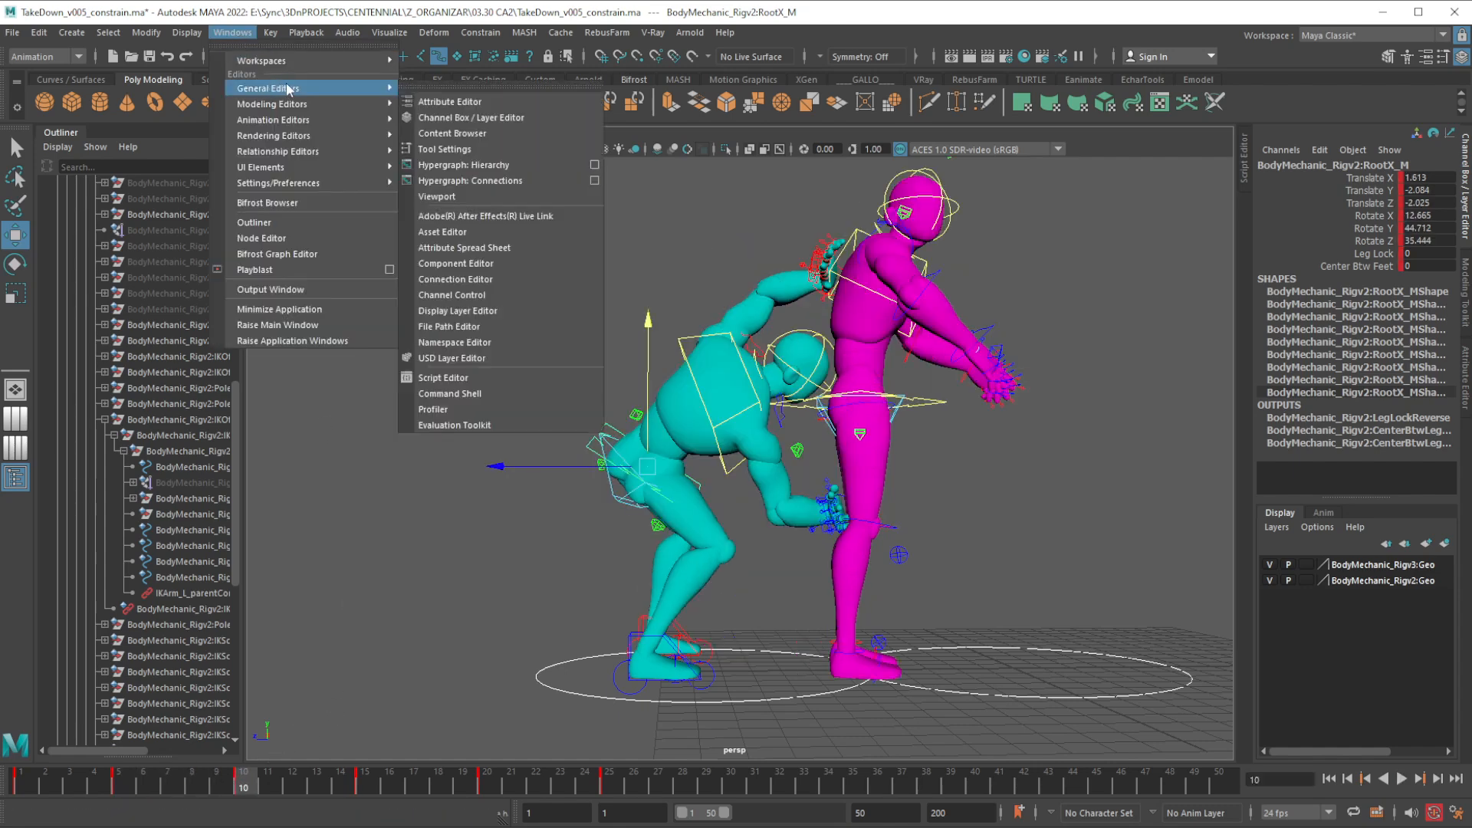
pyautogui.moveTo(321, 109)
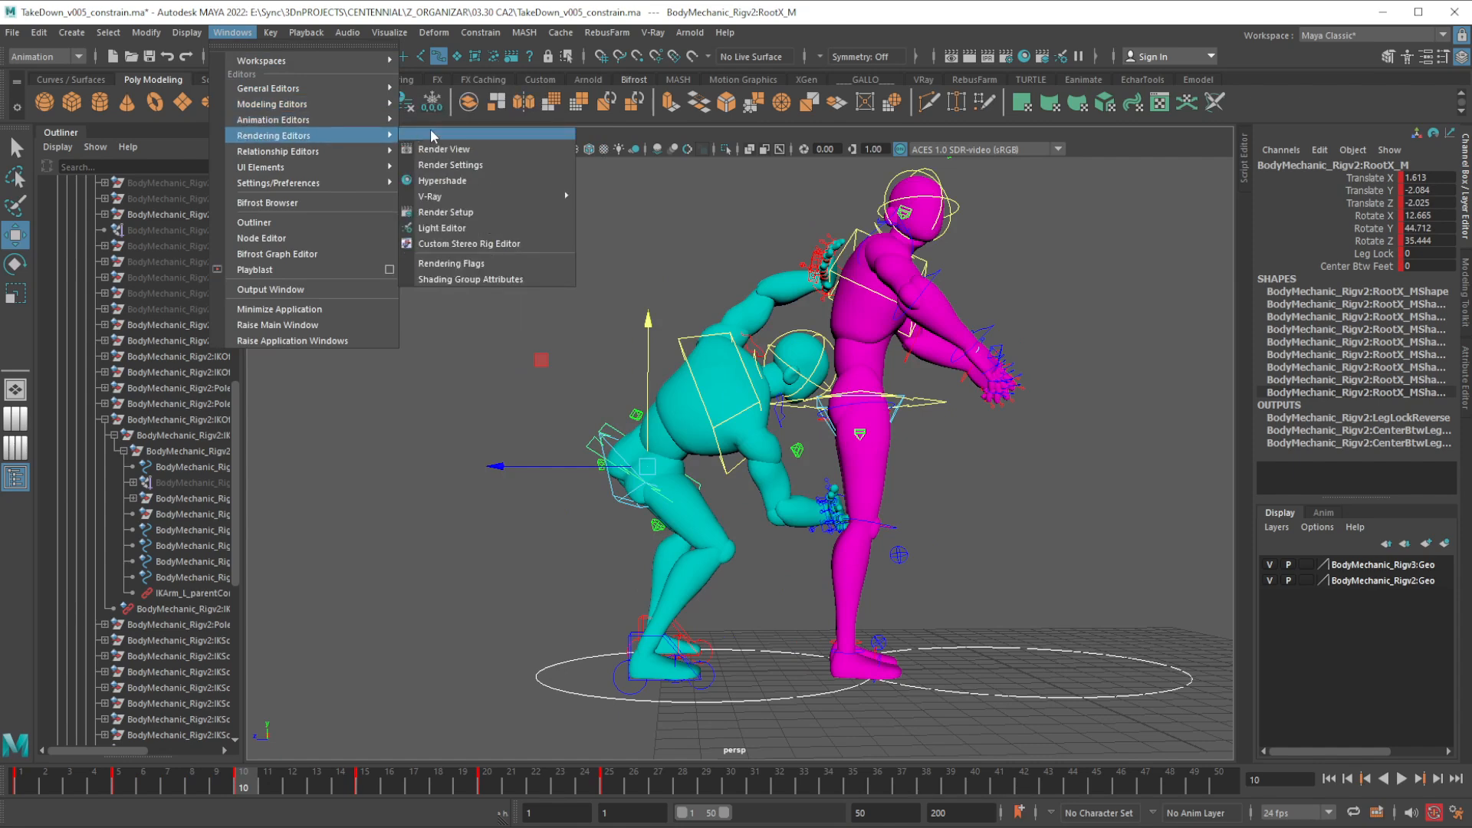
pyautogui.moveTo(366, 121)
pyautogui.click(431, 120)
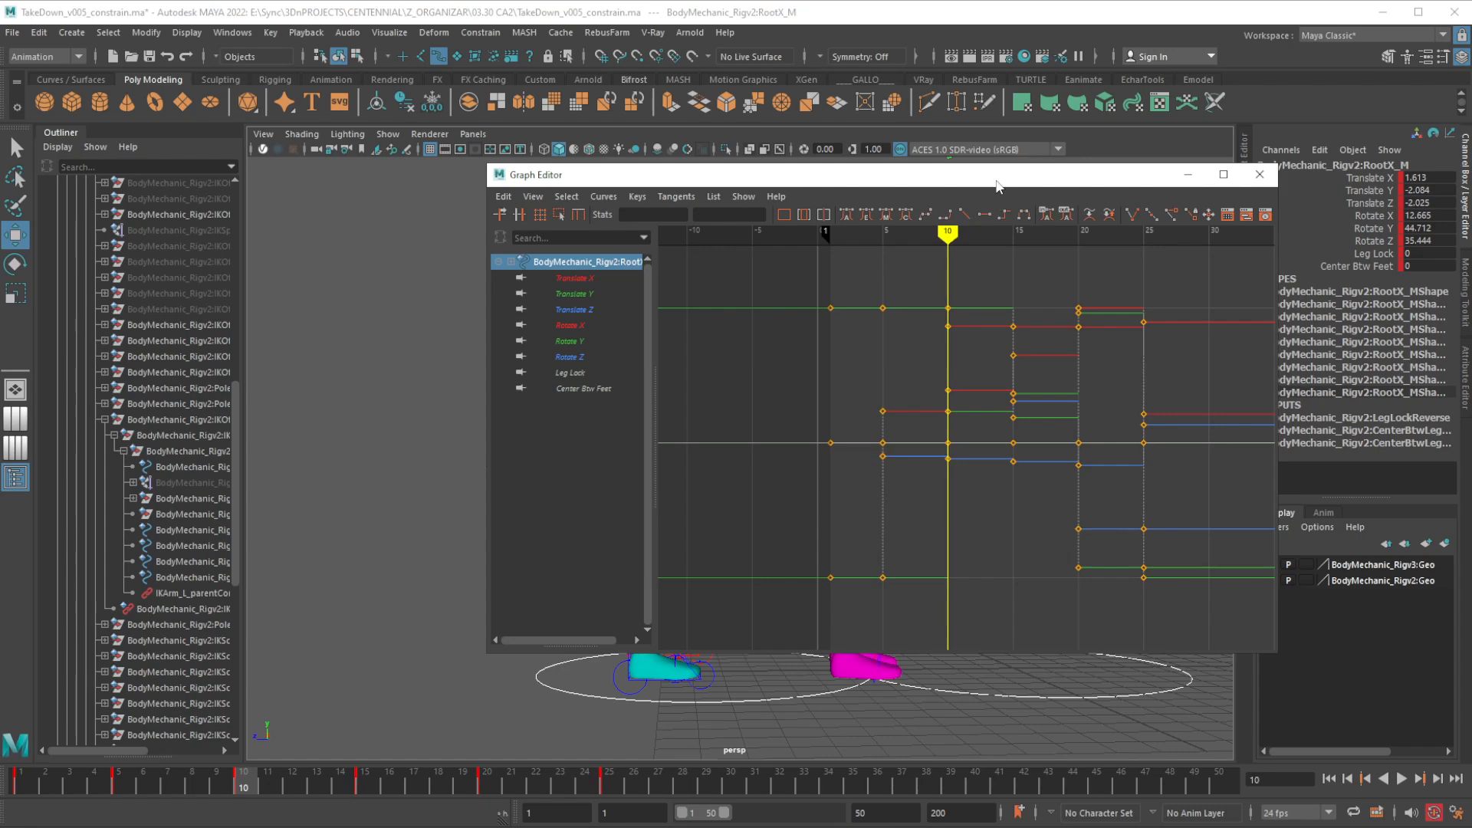
pyautogui.moveTo(657, 142); pyautogui.dragTo(1384, 115)
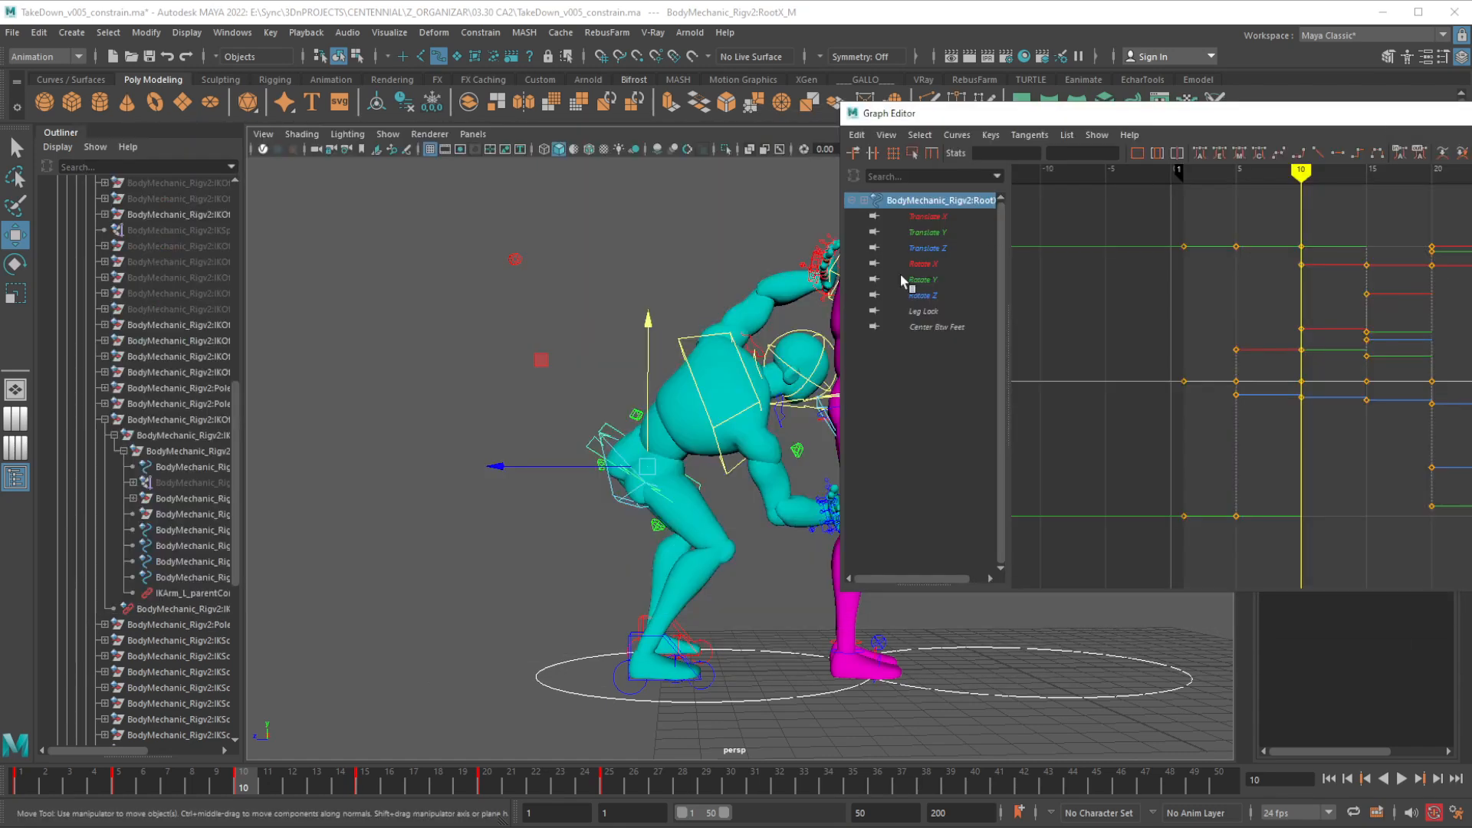
pyautogui.click(132, 787)
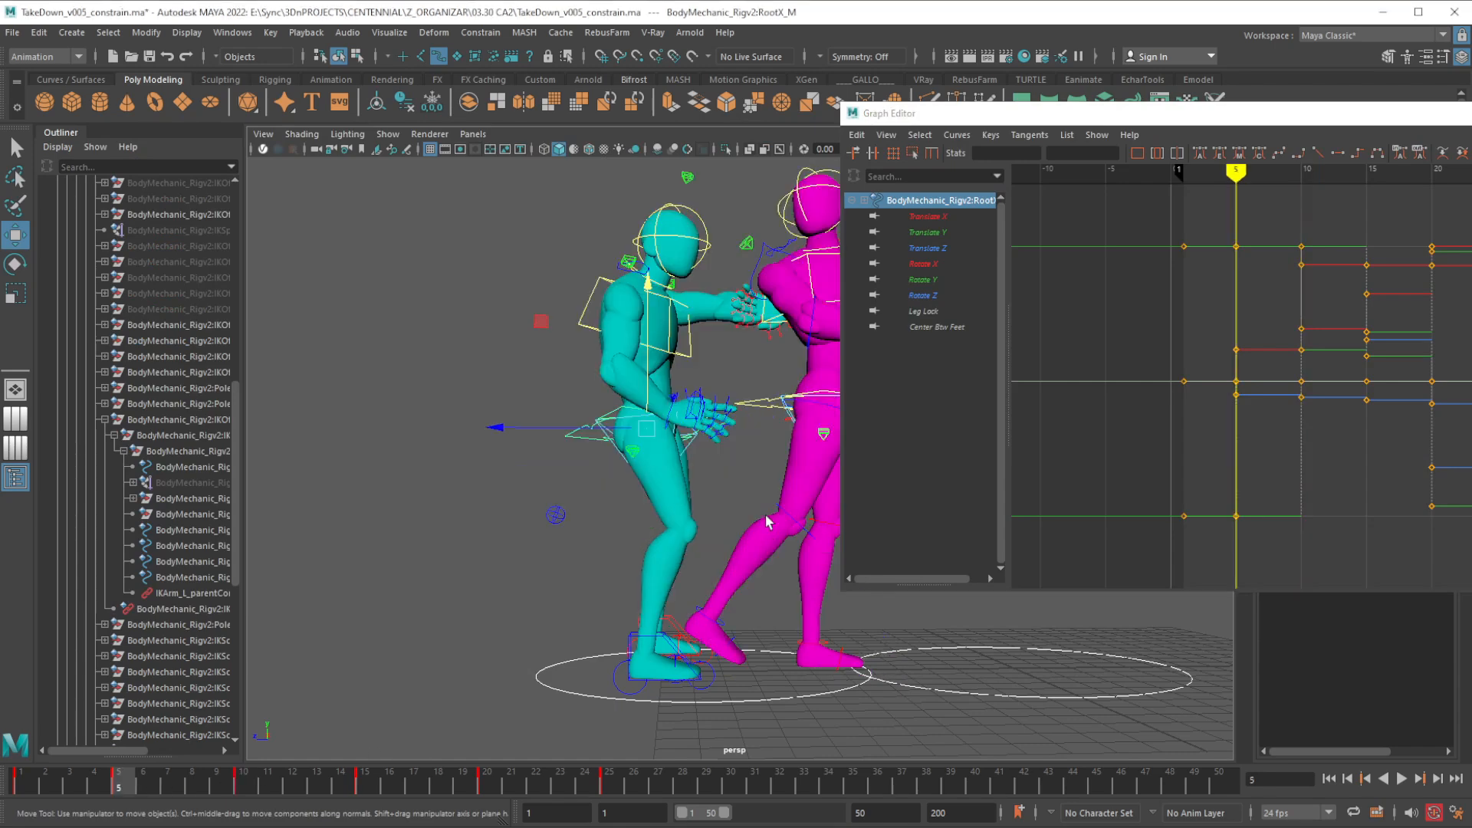
# - Make the lifter's right arm IK Blend Parent 1 keys stepped in the Graph Editor
pyautogui.click(671, 412)
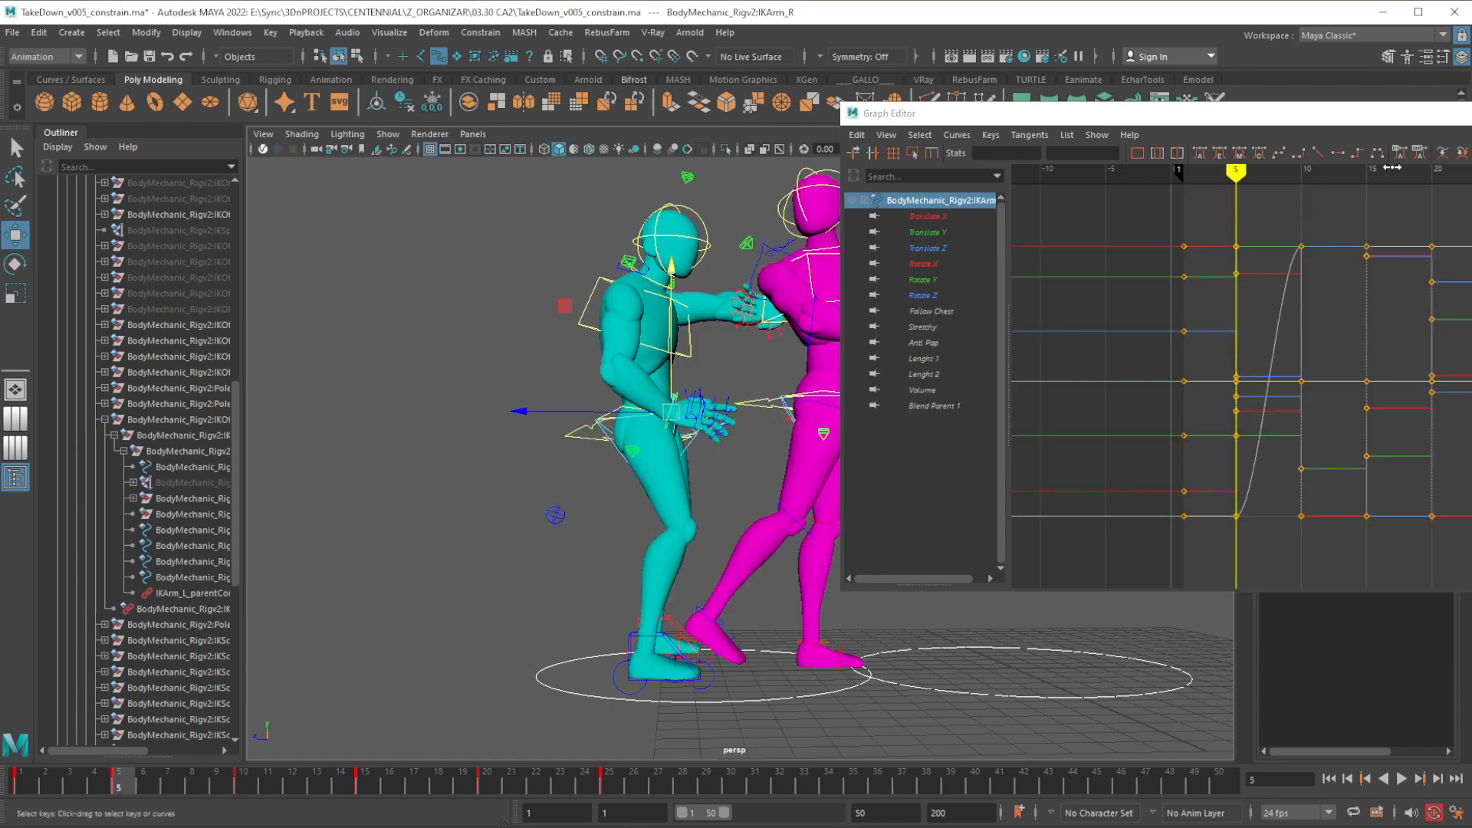
pyautogui.moveTo(1391, 113); pyautogui.dragTo(707, 105)
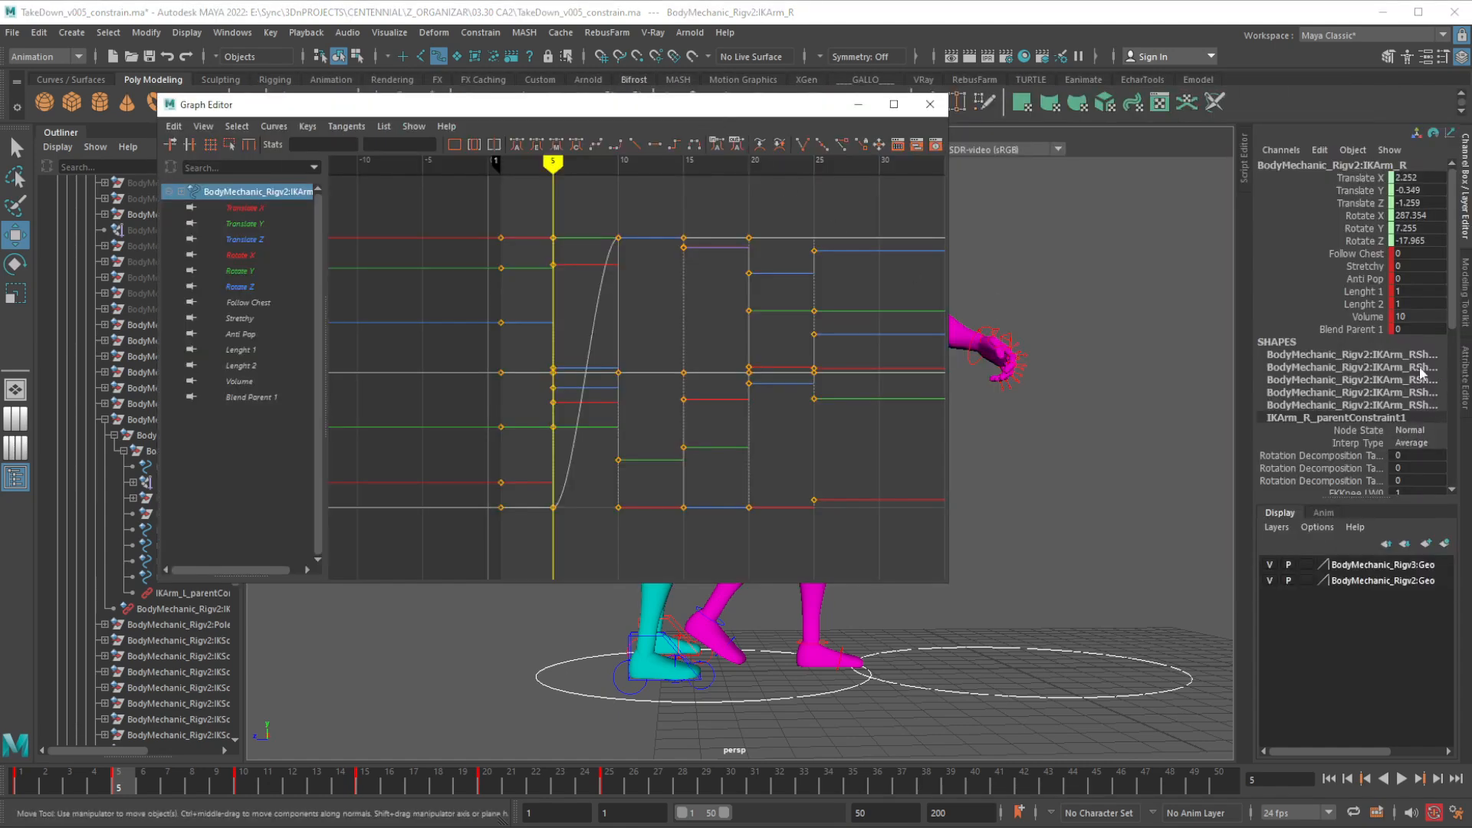
pyautogui.click(1372, 330)
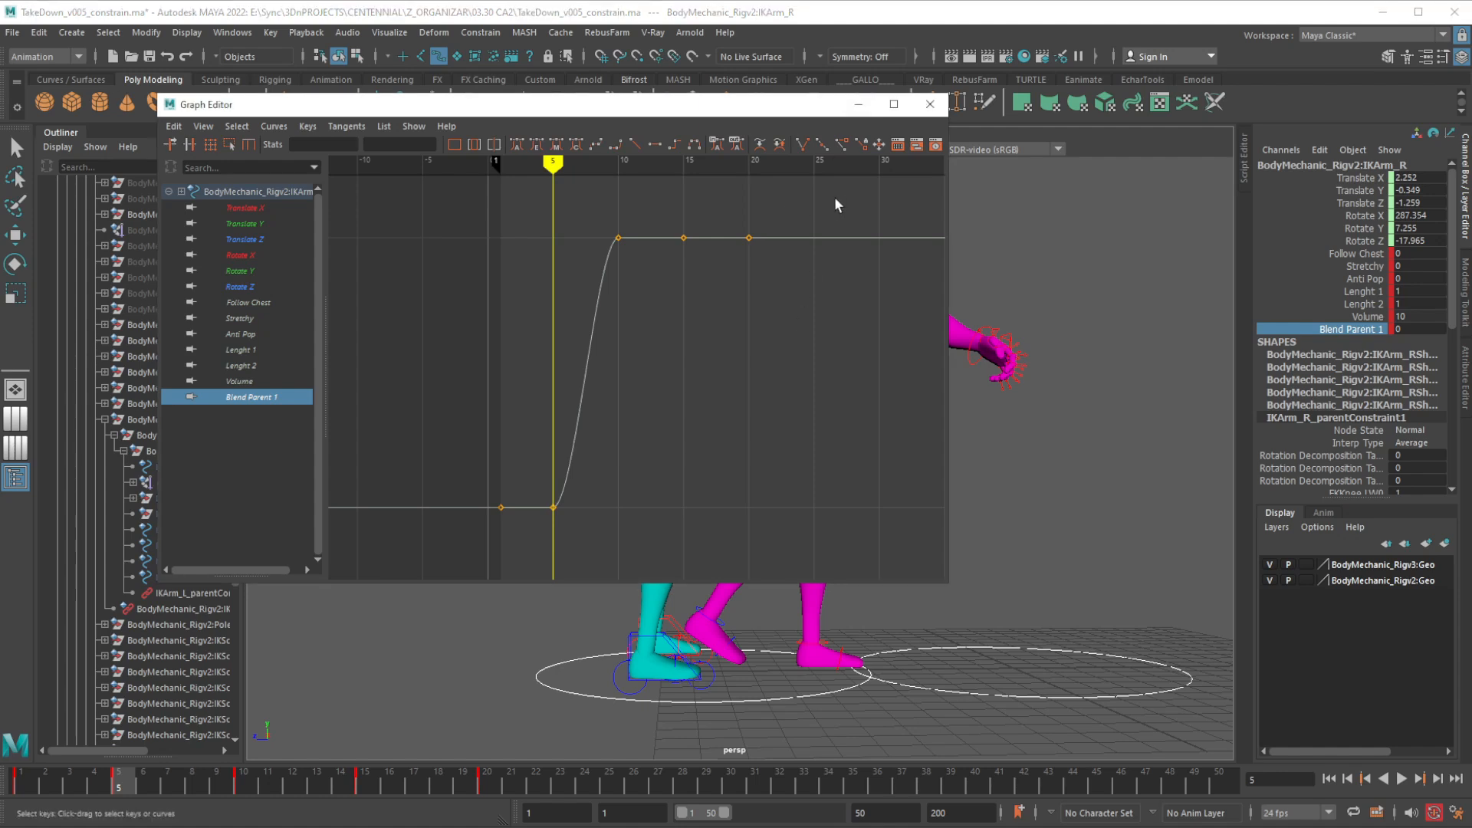
pyautogui.moveTo(837, 205); pyautogui.dragTo(435, 540)
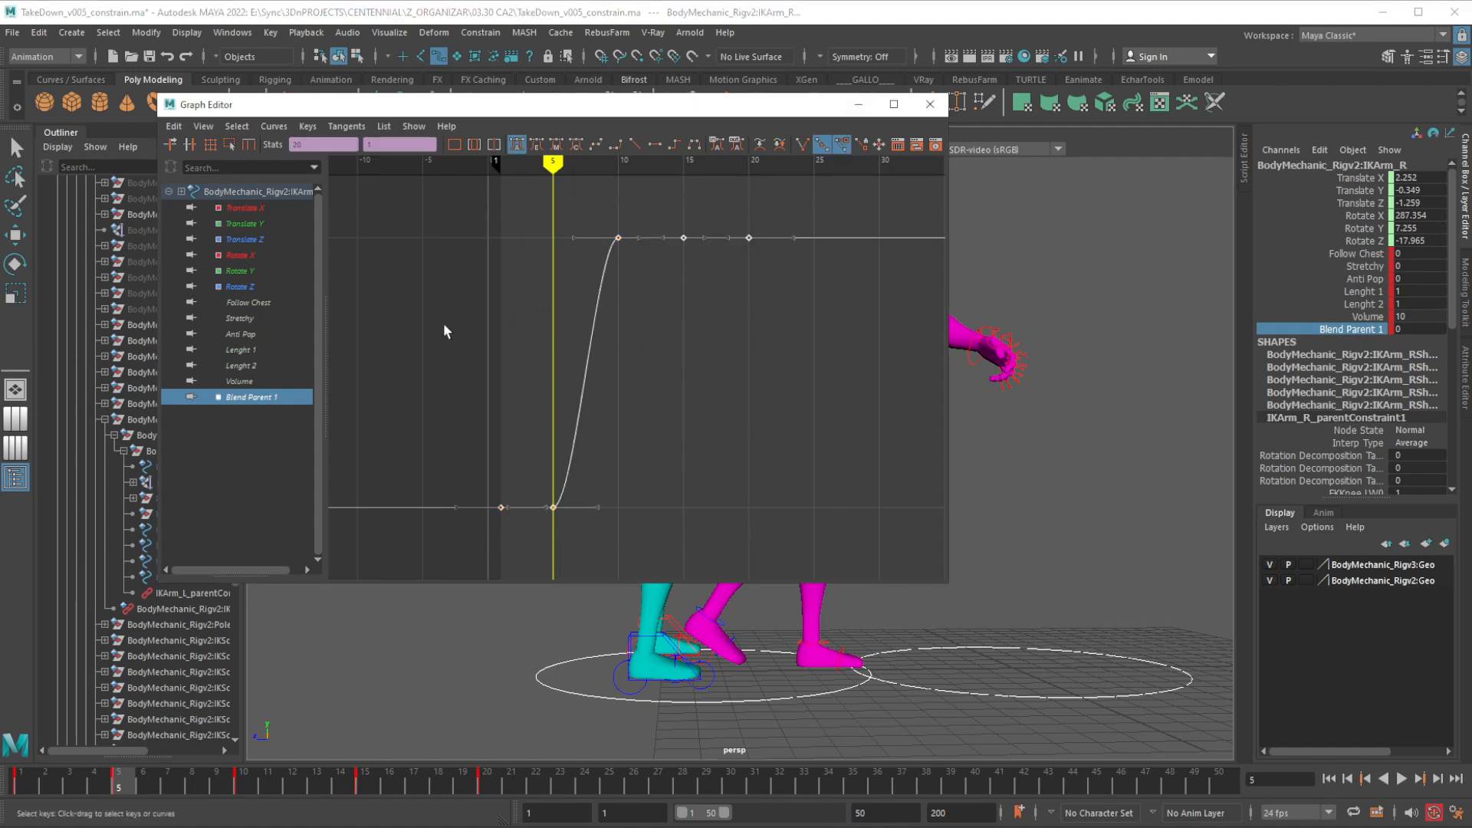
pyautogui.click(675, 145)
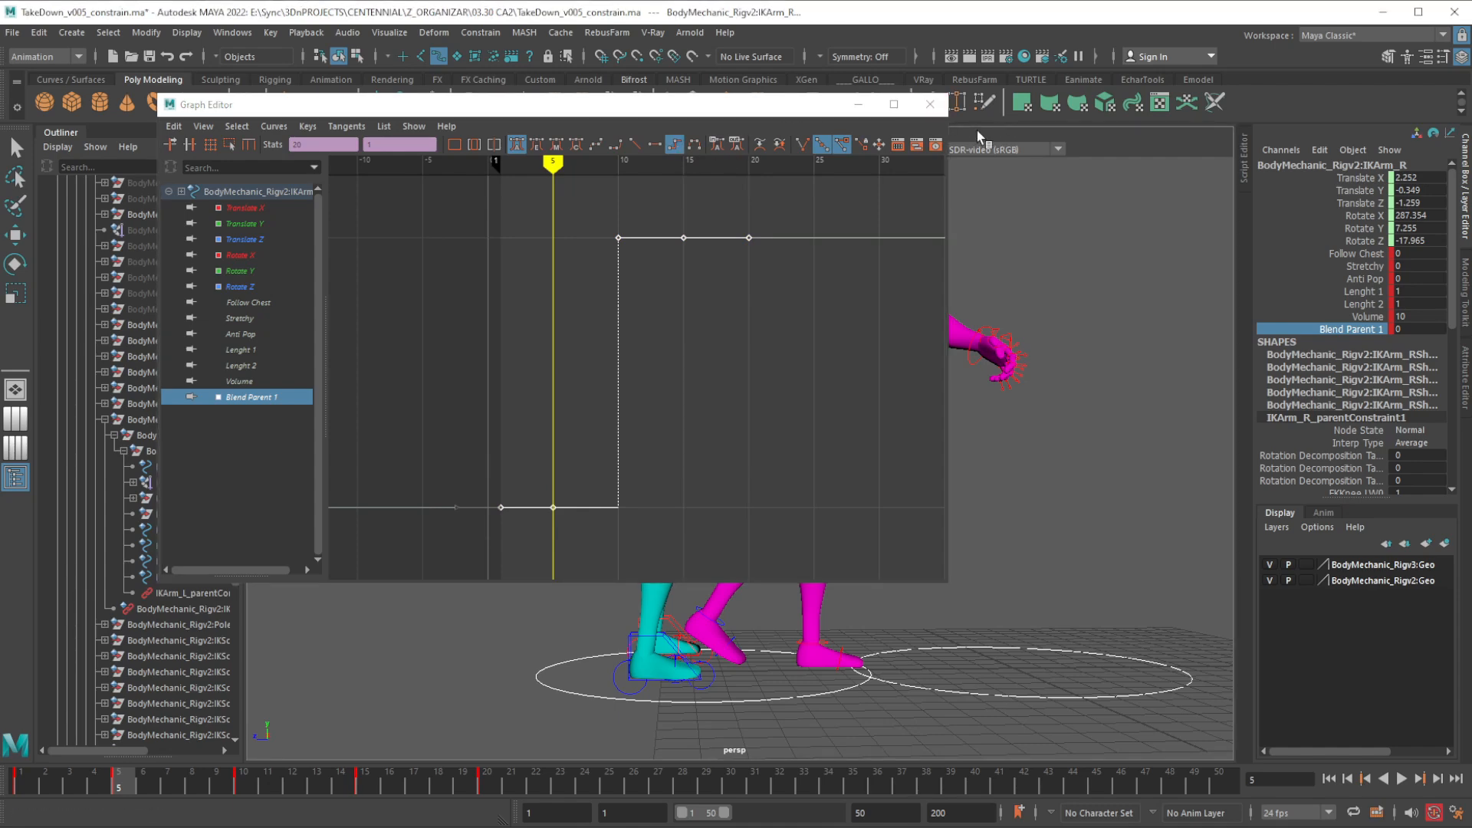
pyautogui.click(930, 104)
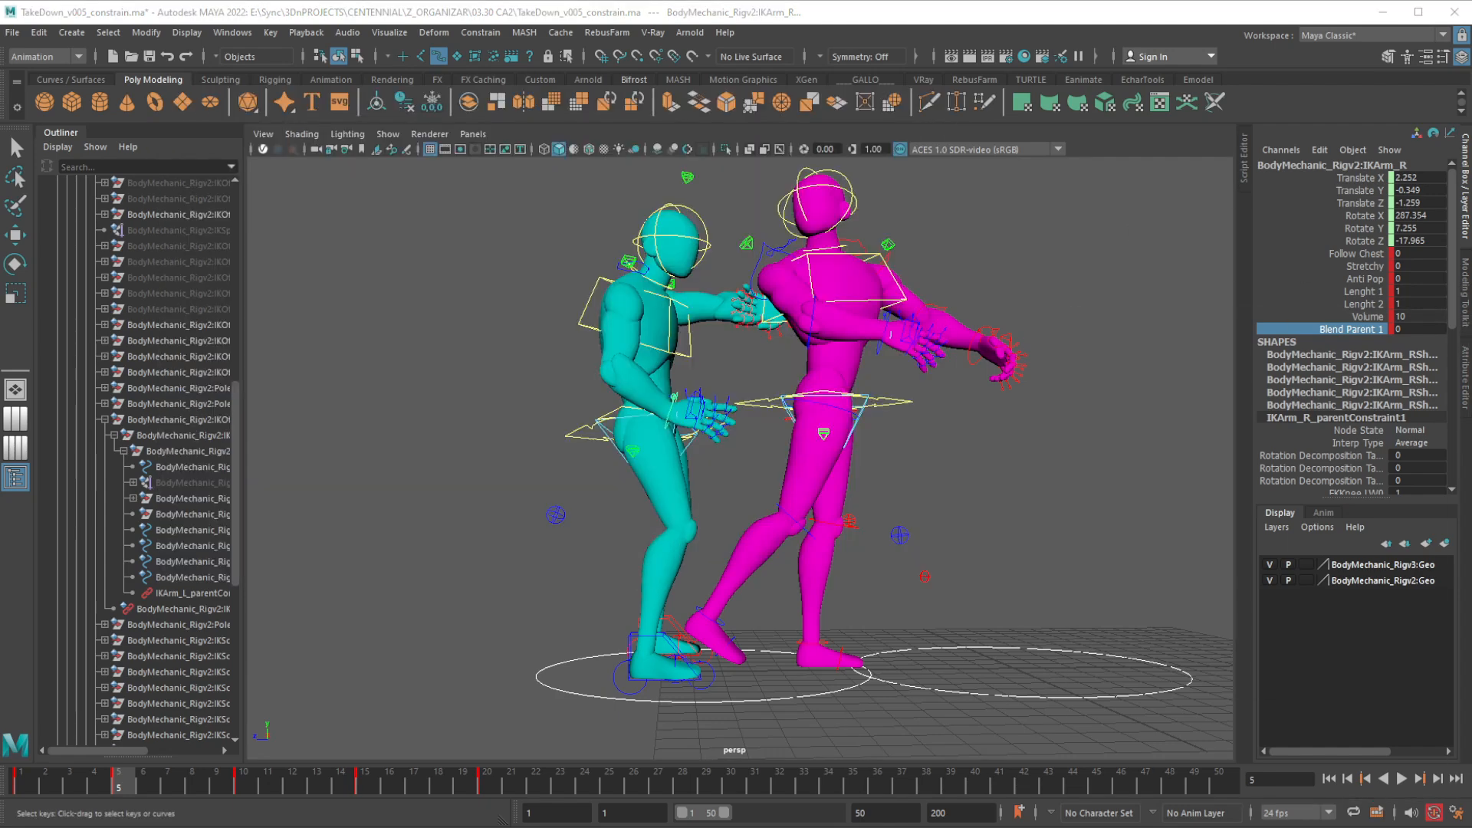
# - Select the lifter's left arm IK control and set a key on it at frame 20
pyautogui.moveTo(114, 789); pyautogui.dragTo(463, 755)
pyautogui.scroll(5, 740, 328)
pyautogui.keyDown('alt'); pyautogui.moveTo(739, 328); pyautogui.dragTo(664, 470, button='middle'); pyautogui.keyUp('alt')
pyautogui.keyDown('alt'); pyautogui.moveTo(571, 491); pyautogui.dragTo(617, 509); pyautogui.keyUp('alt')
pyautogui.click(587, 515)
pyautogui.press('w')
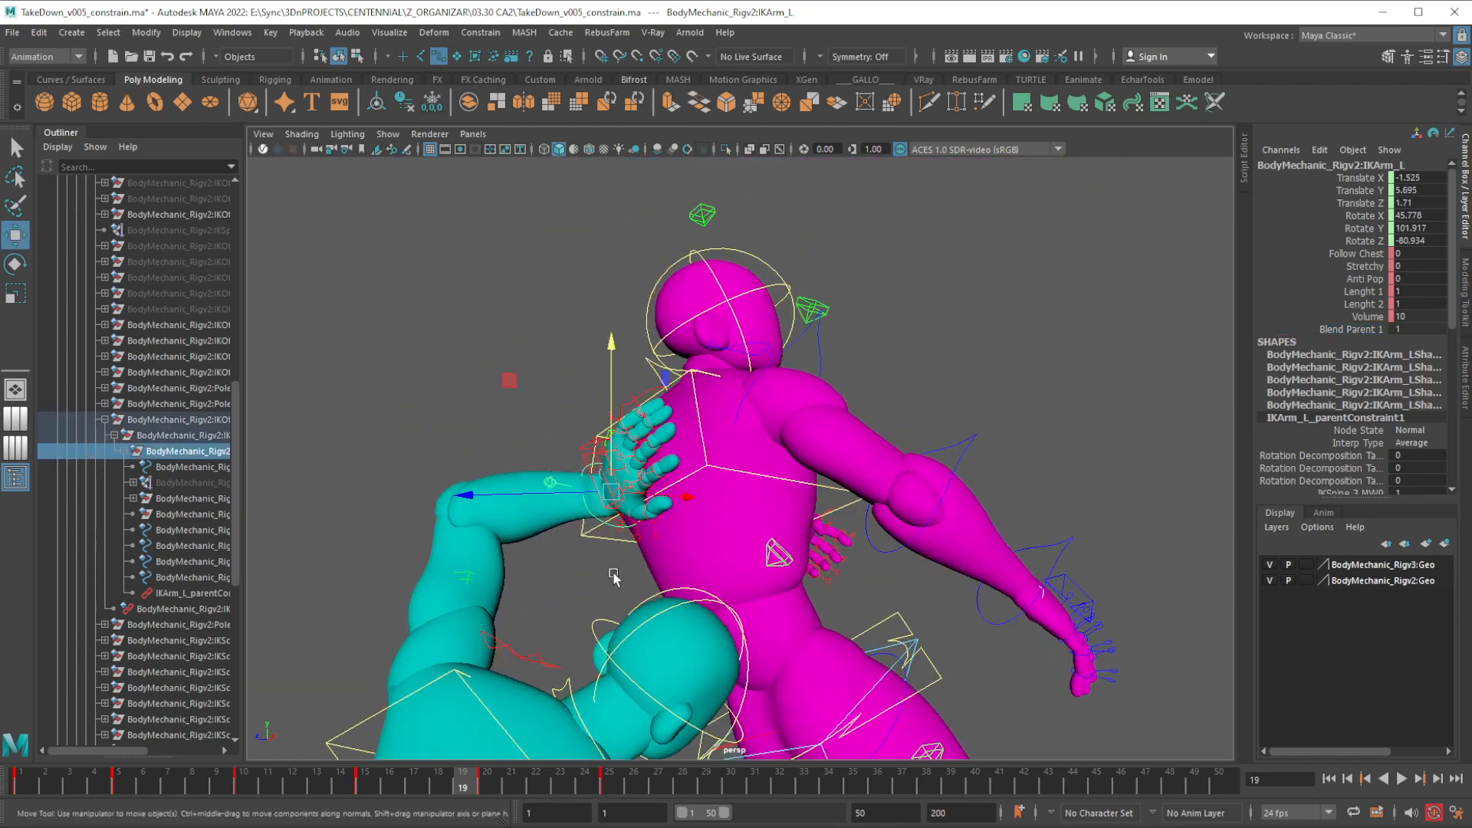
pyautogui.click(609, 784)
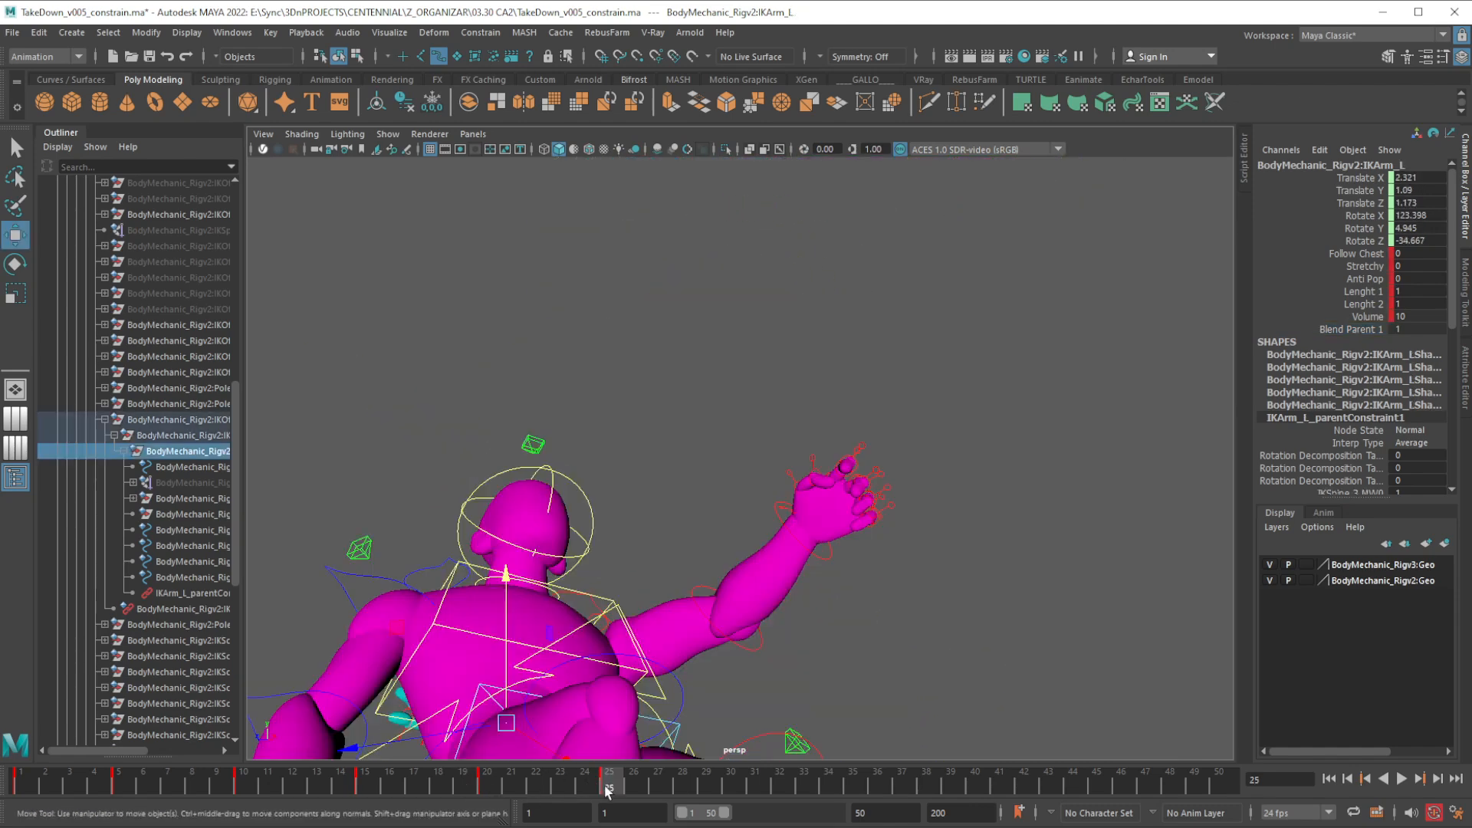
pyautogui.click(494, 791)
pyautogui.keyDown('alt'); pyautogui.moveTo(559, 710); pyautogui.dragTo(683, 609); pyautogui.keyUp('alt')
pyautogui.scroll(-4, 633, 614)
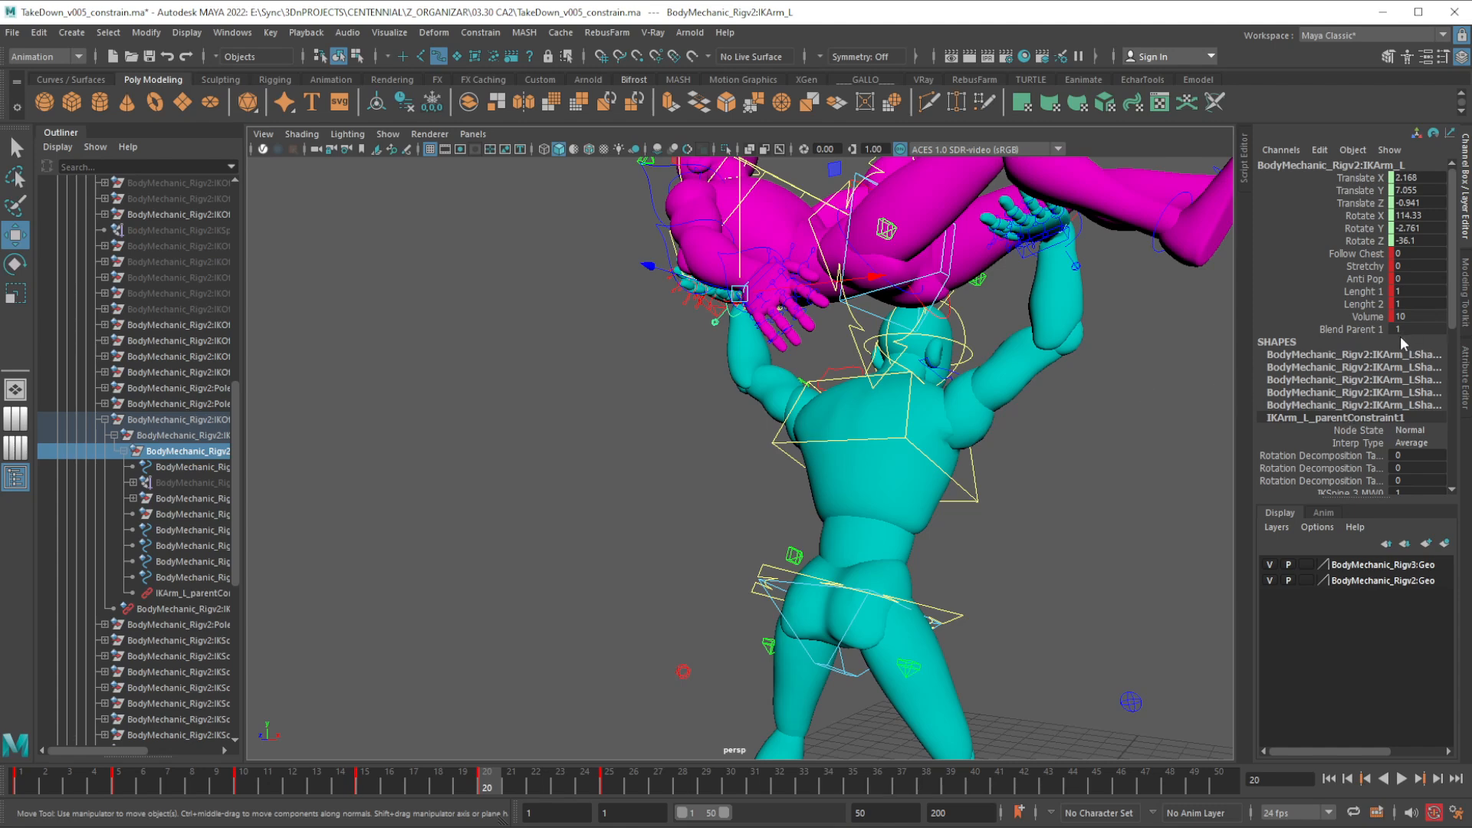
pyautogui.press('s')
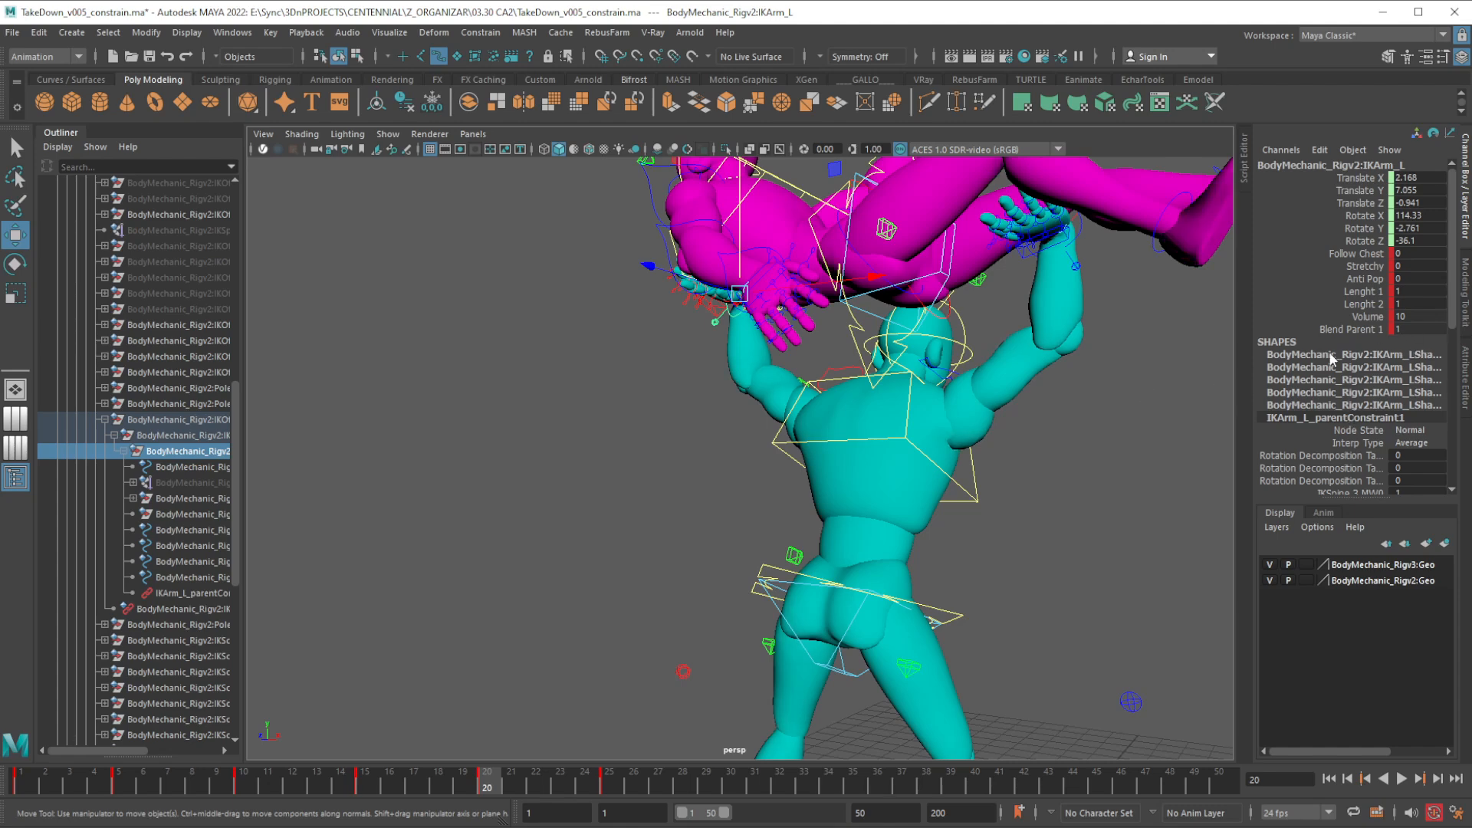
# - Step back to frame 5 and set the left arm IK's Blend Parent 1 to 0
pyautogui.click(371, 787)
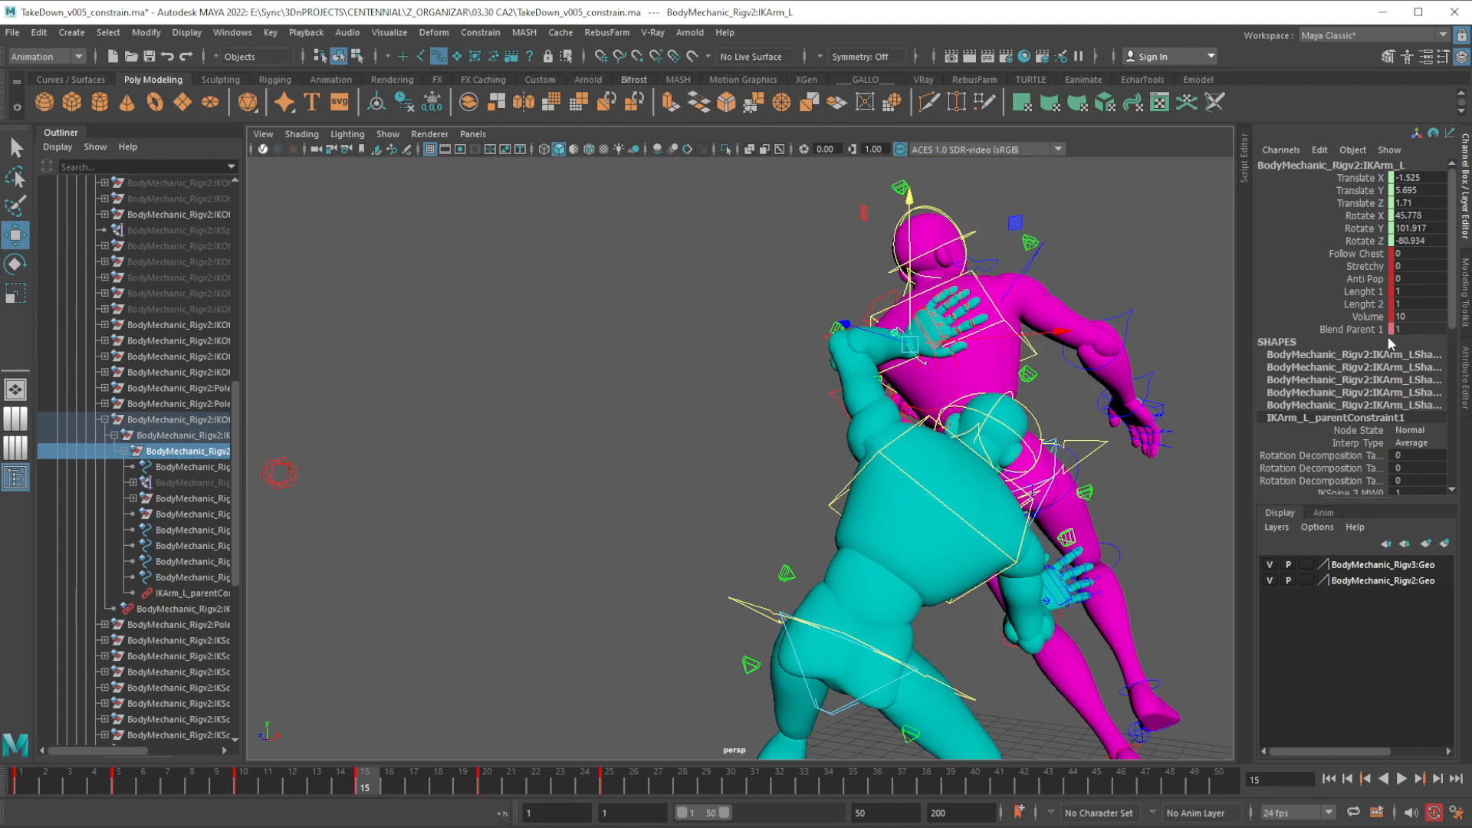
pyautogui.keyDown('alt'); pyautogui.moveTo(969, 540); pyautogui.dragTo(898, 576, button='middle'); pyautogui.keyUp('alt')
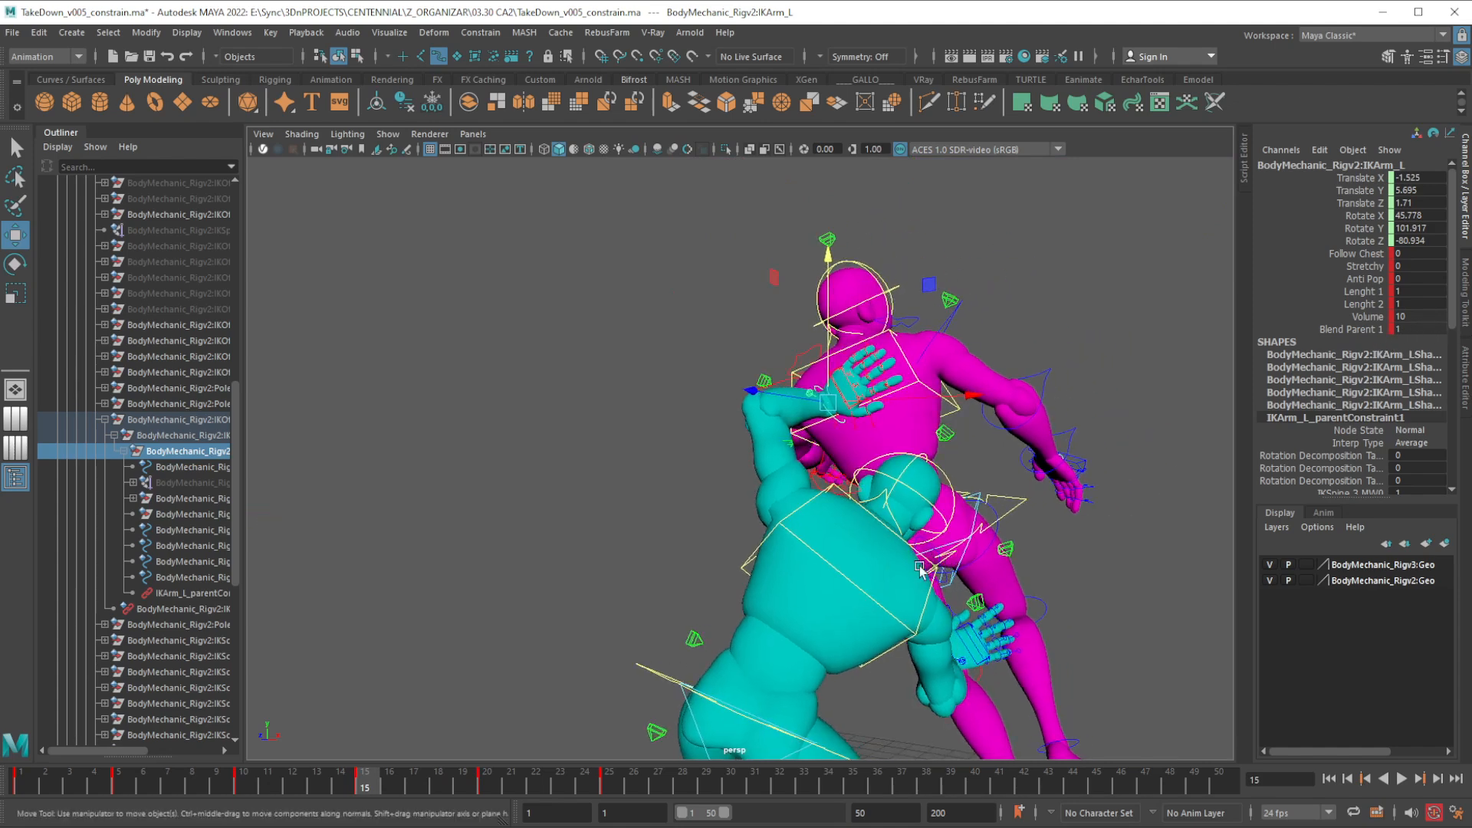
pyautogui.keyDown('alt'); pyautogui.moveTo(899, 576); pyautogui.dragTo(869, 603); pyautogui.keyUp('alt')
pyautogui.click(244, 782)
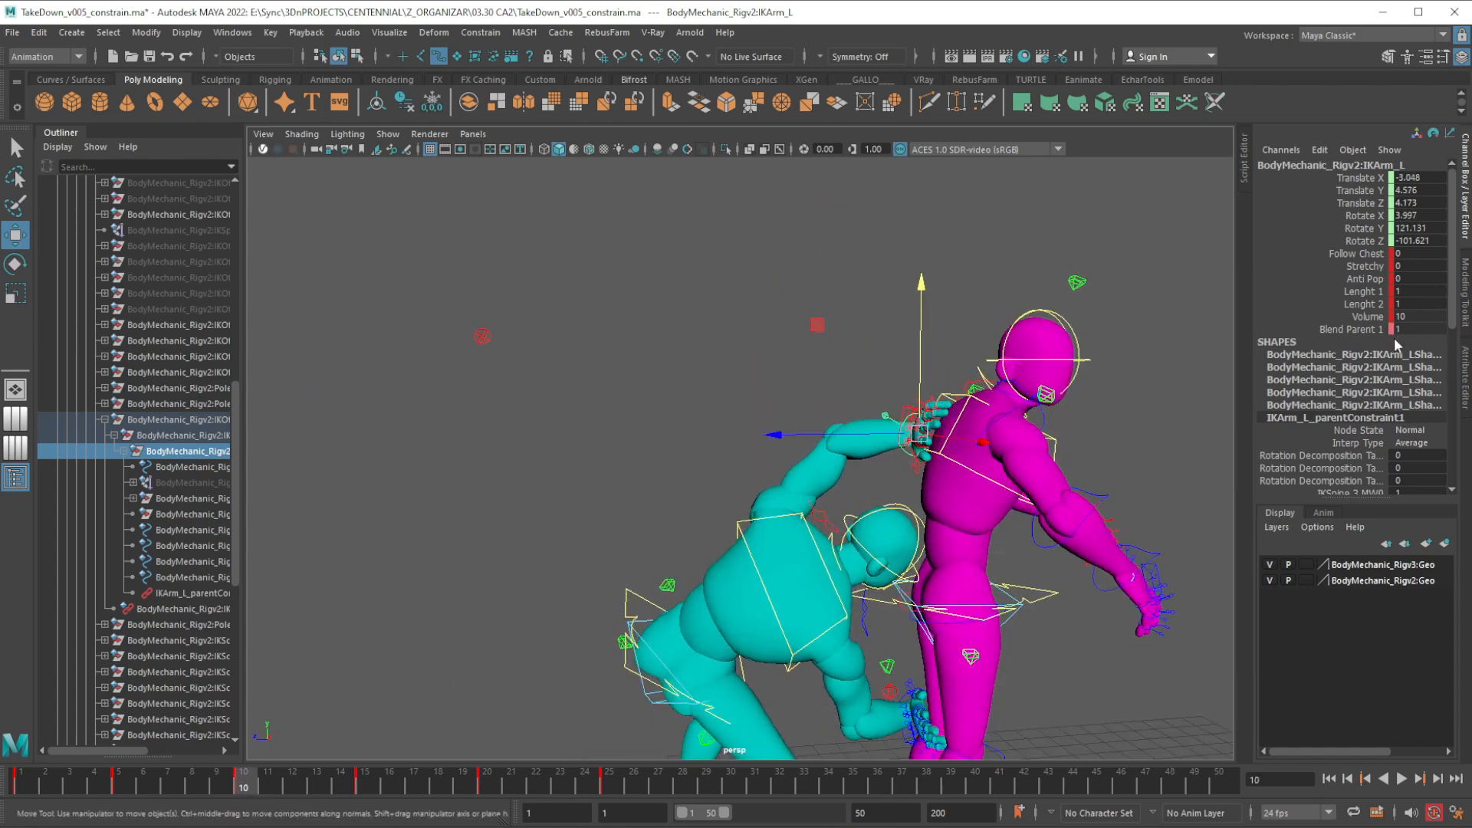
pyautogui.click(122, 782)
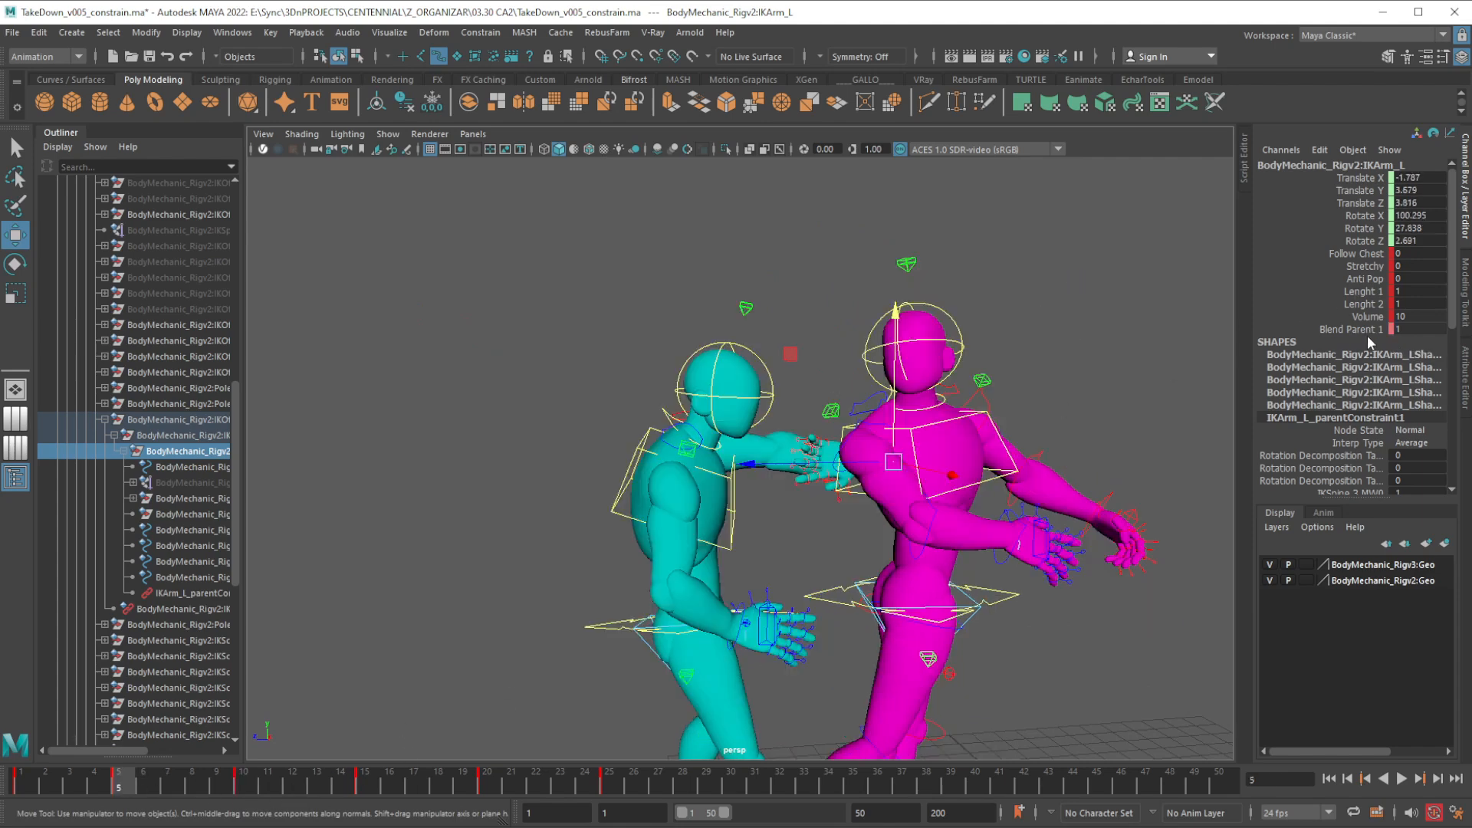
pyautogui.keyDown('alt'); pyautogui.moveTo(920, 429); pyautogui.dragTo(990, 573); pyautogui.keyUp('alt')
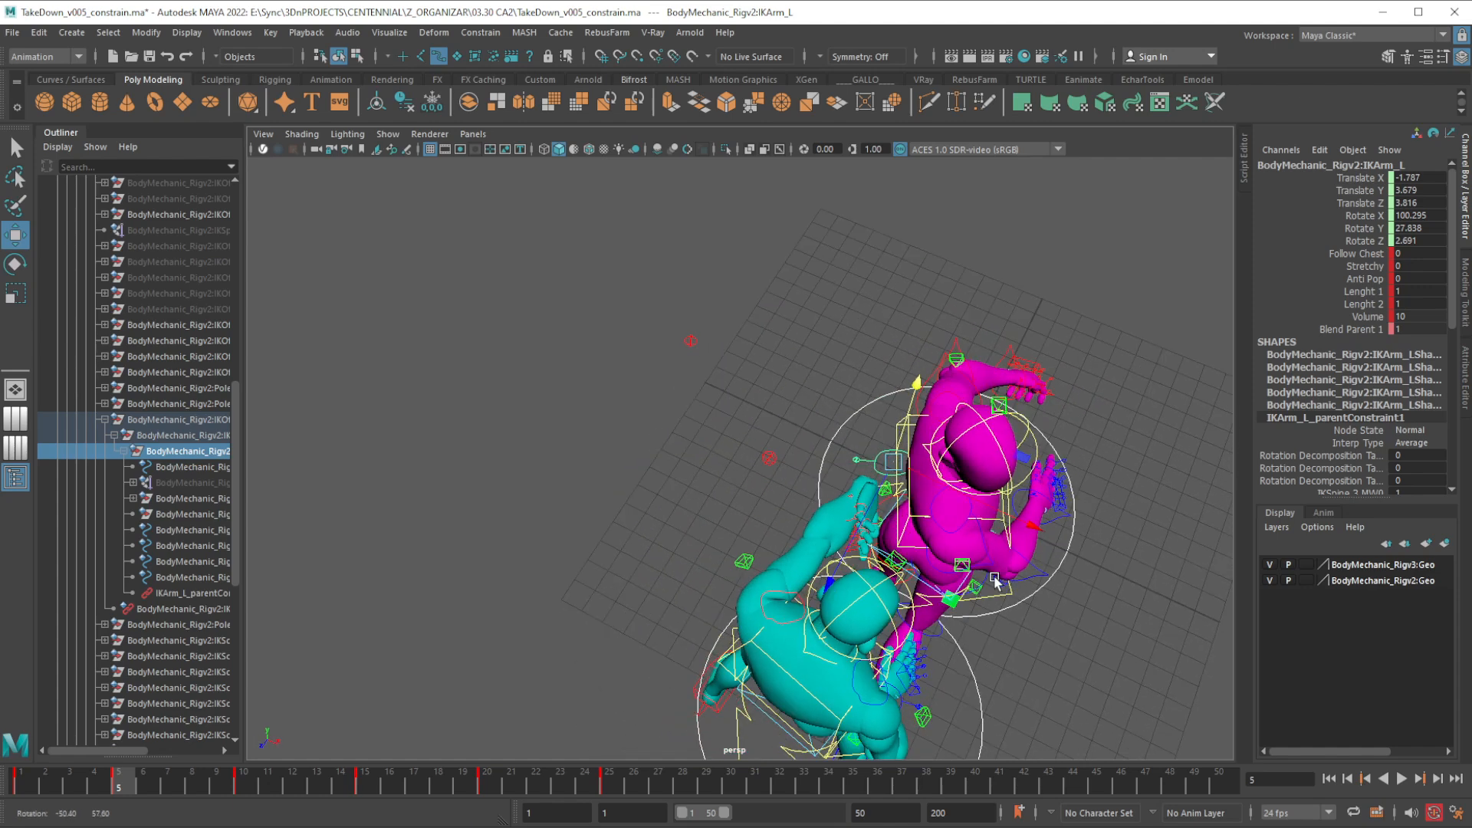
pyautogui.doubleClick(1423, 330)
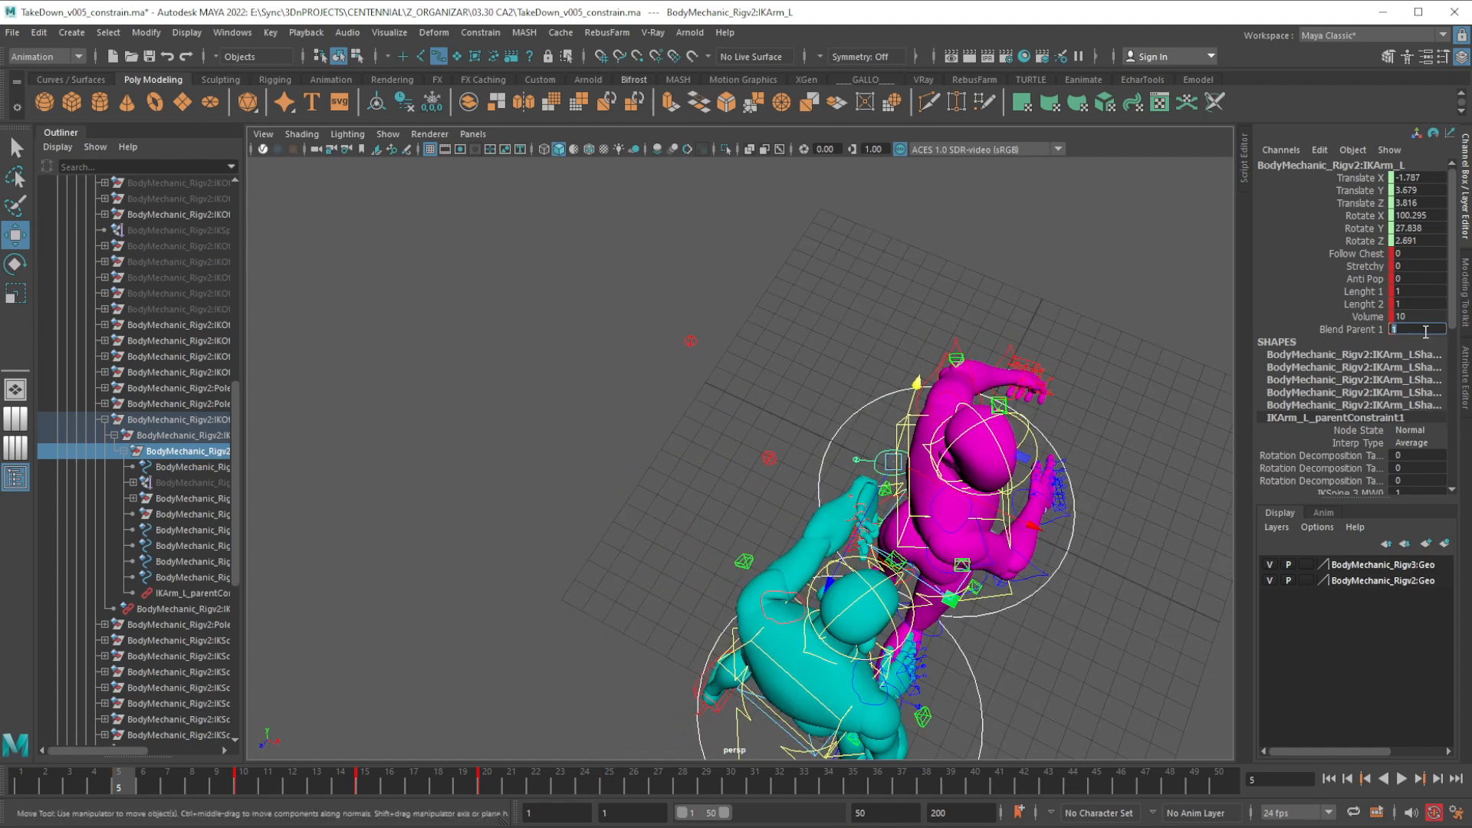
pyautogui.press('Return')
# - Play the animation from frame 1 to review the left arm's blend switch
pyautogui.keyDown('alt'); pyautogui.moveTo(1082, 584); pyautogui.dragTo(1043, 580); pyautogui.keyUp('alt')
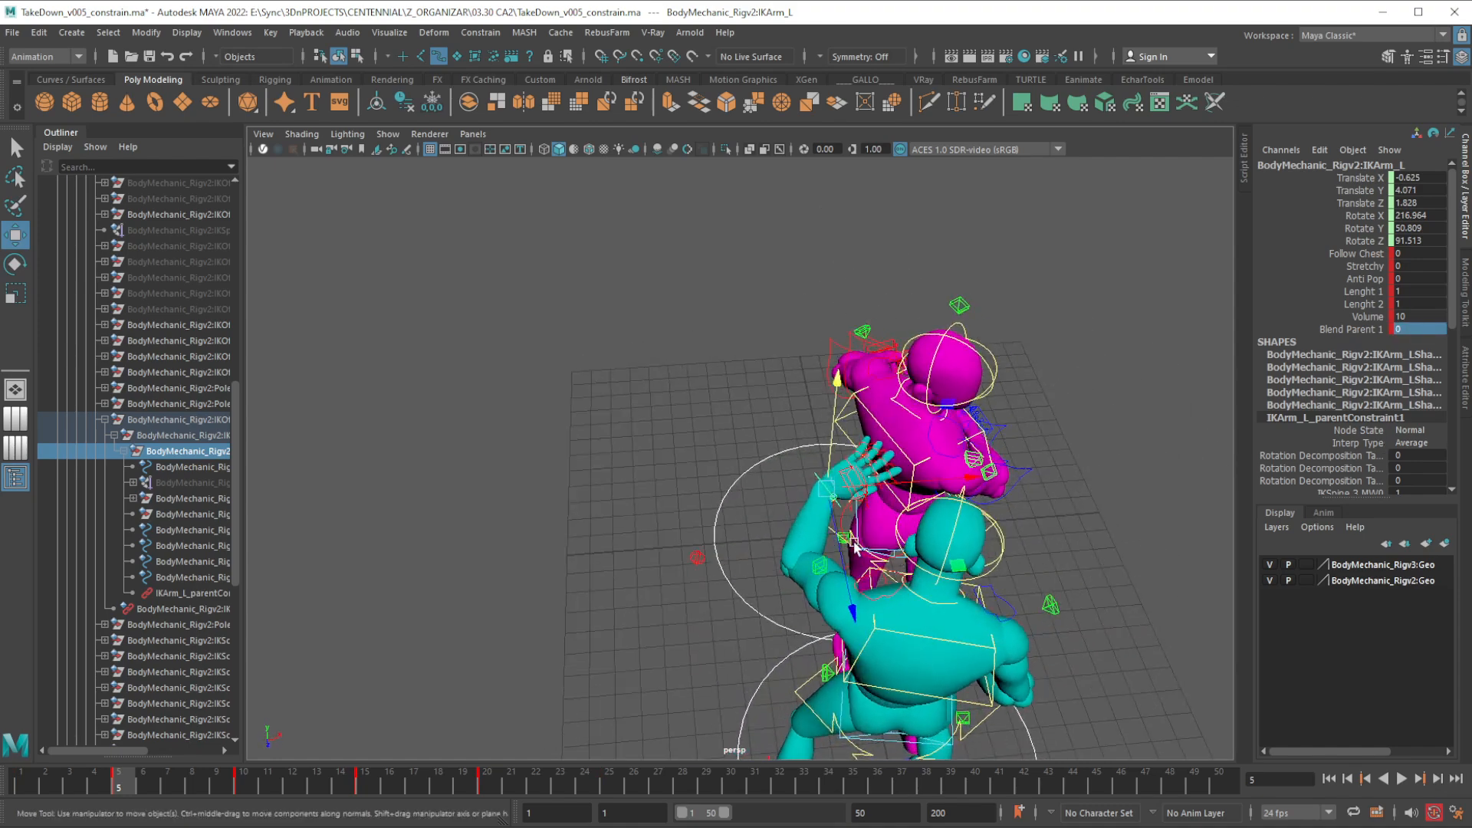
pyautogui.click(31, 780)
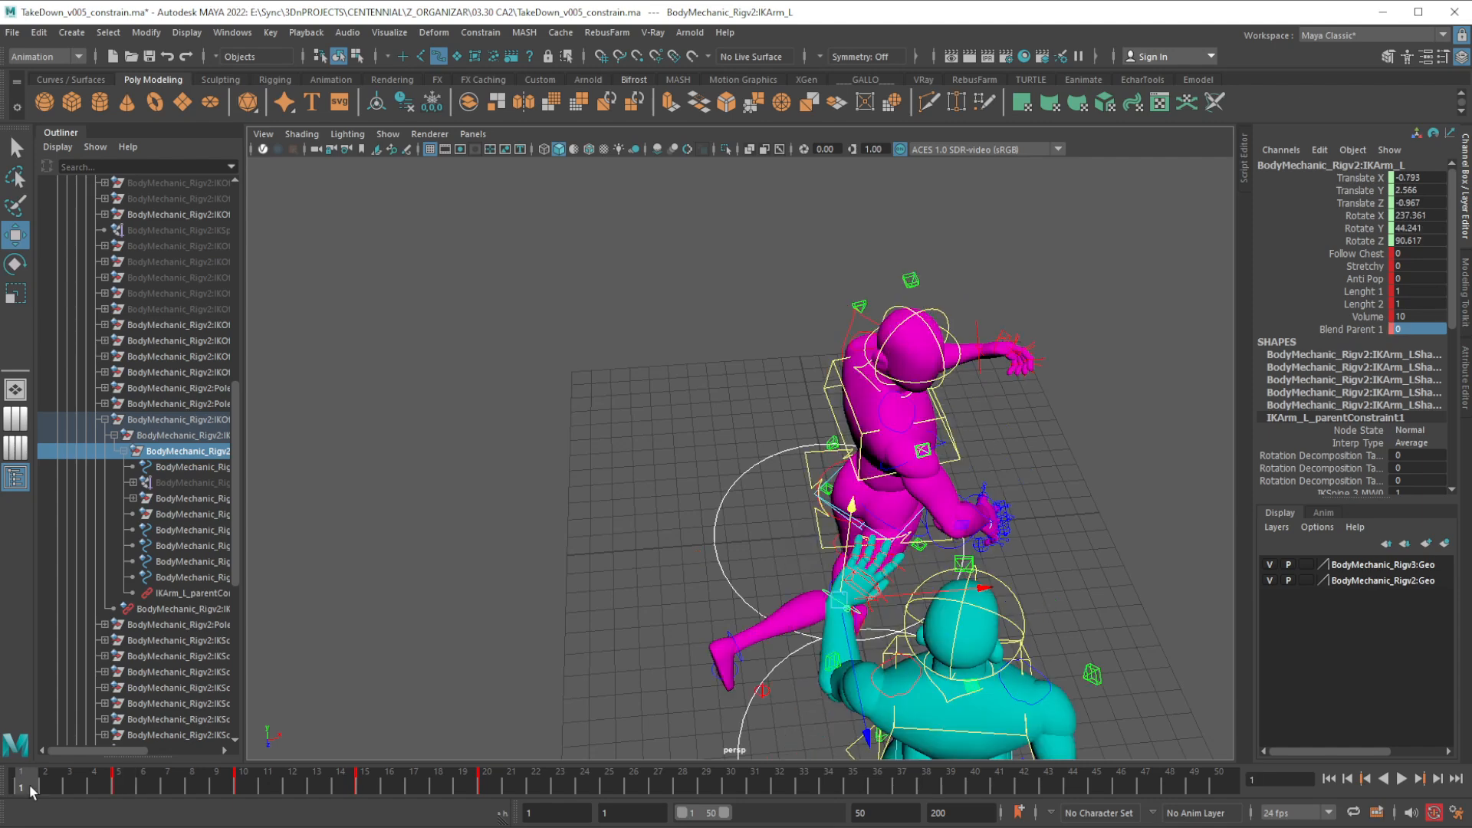
pyautogui.click(1392, 342)
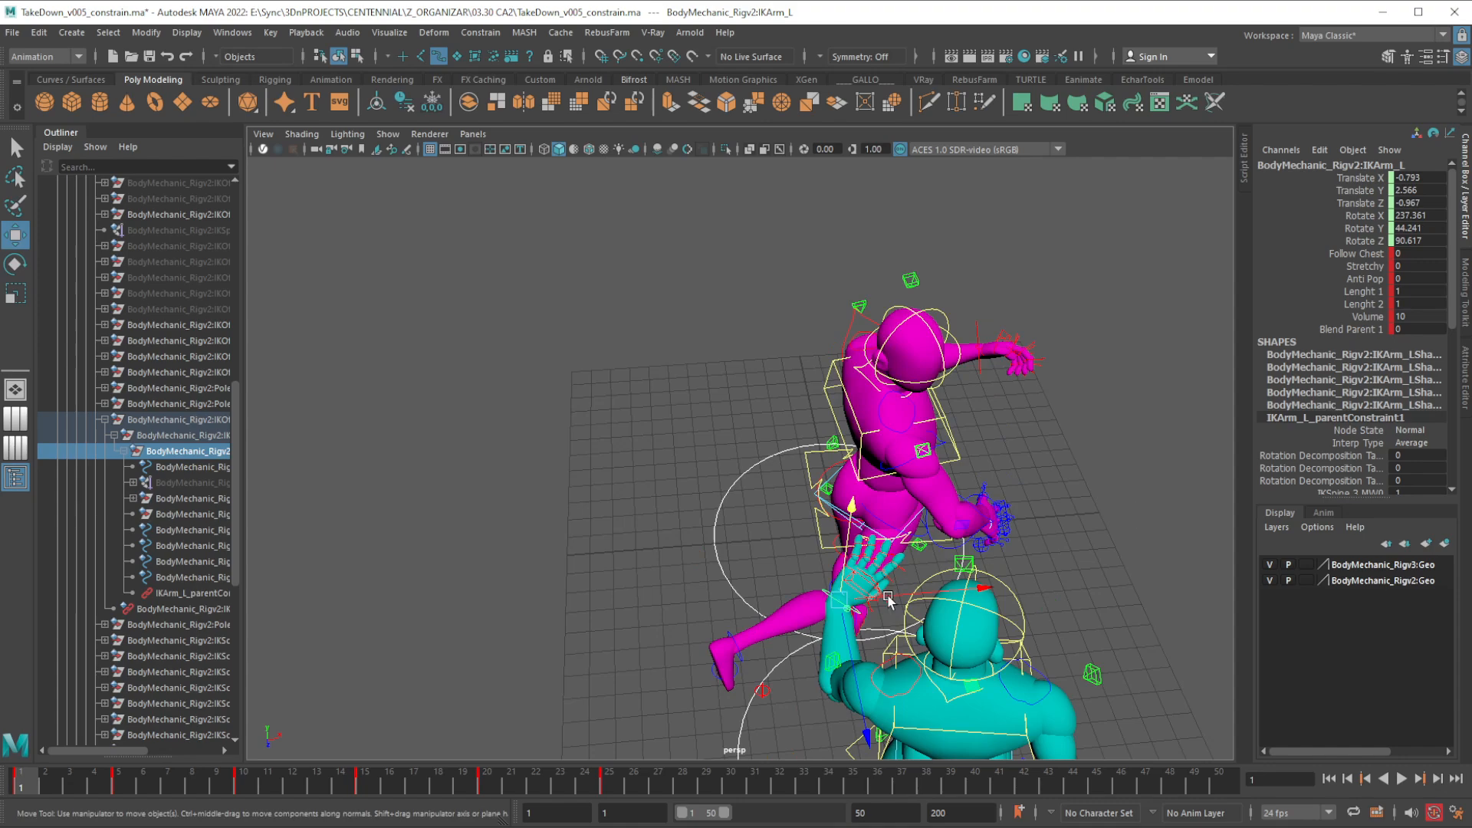
pyautogui.keyDown('alt'); pyautogui.moveTo(888, 600); pyautogui.dragTo(782, 657); pyautogui.keyUp('alt')
pyautogui.hotkey('alt', 'v')
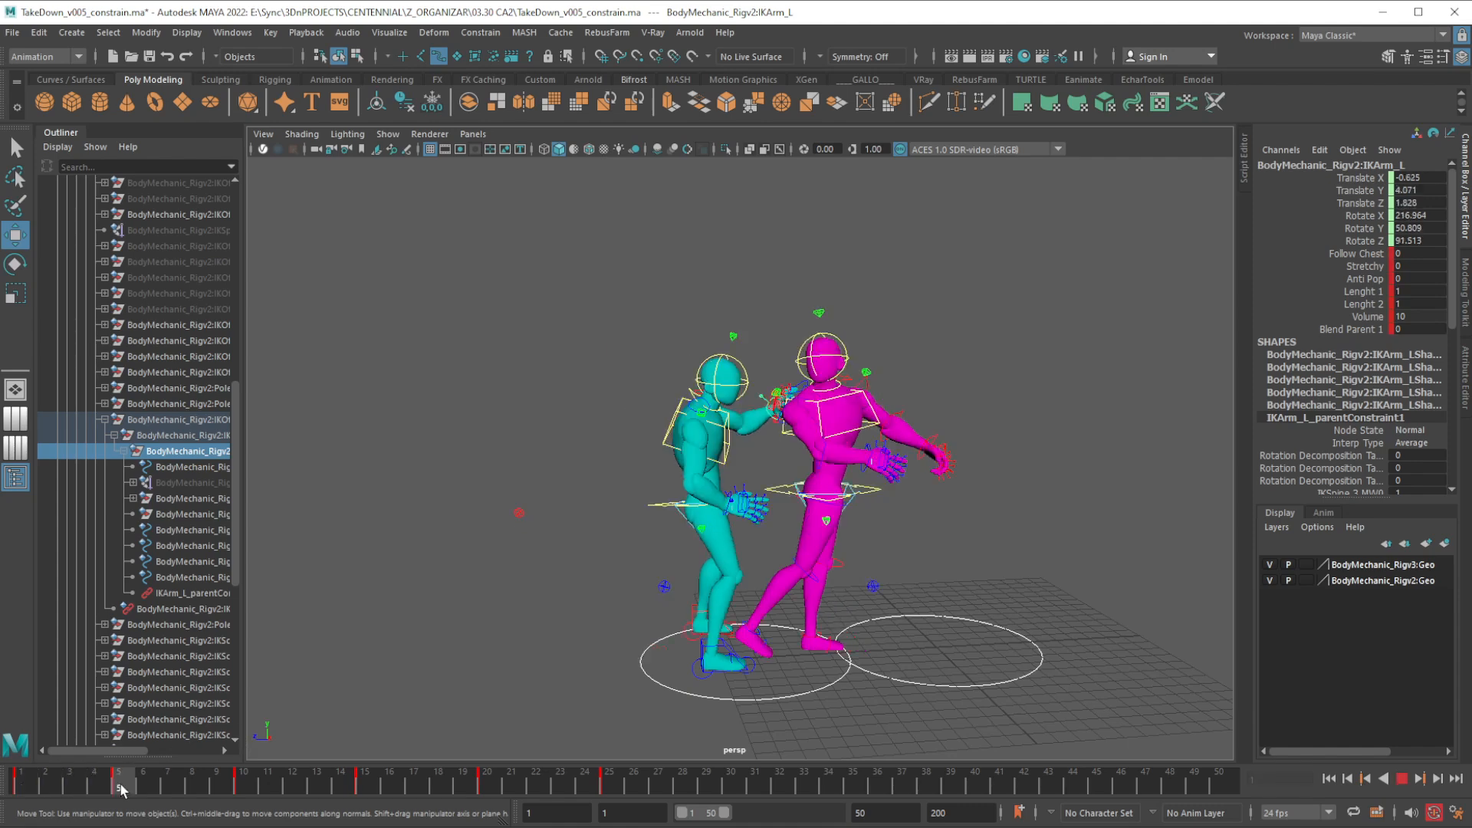
pyautogui.hotkey('alt', 'v')
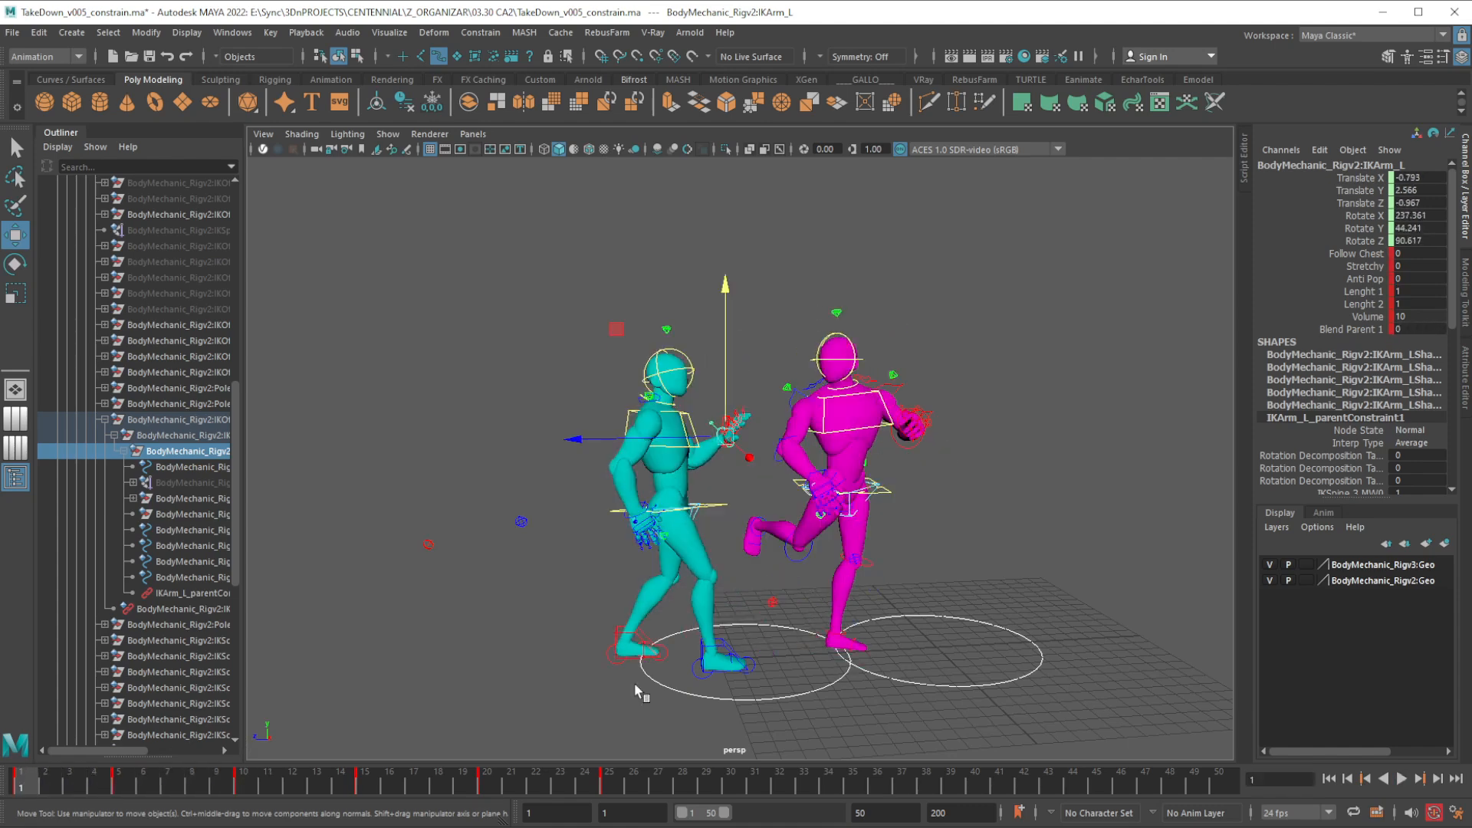
# - Make the left arm IK Blend Parent 1 keys stepped in the Graph Editor
pyautogui.moveTo(916, 211); pyautogui.dragTo(817, 198)
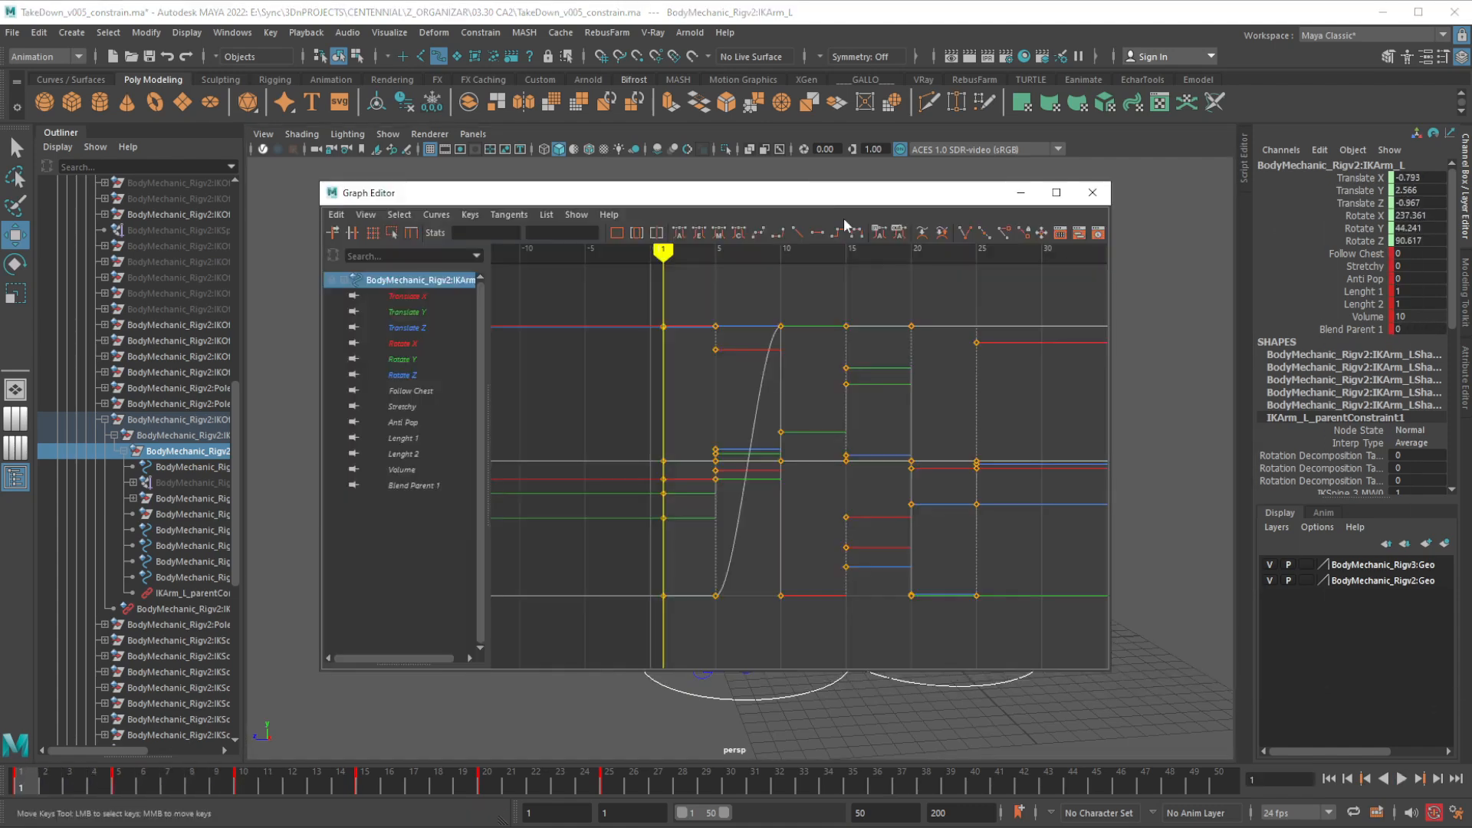
pyautogui.click(1364, 329)
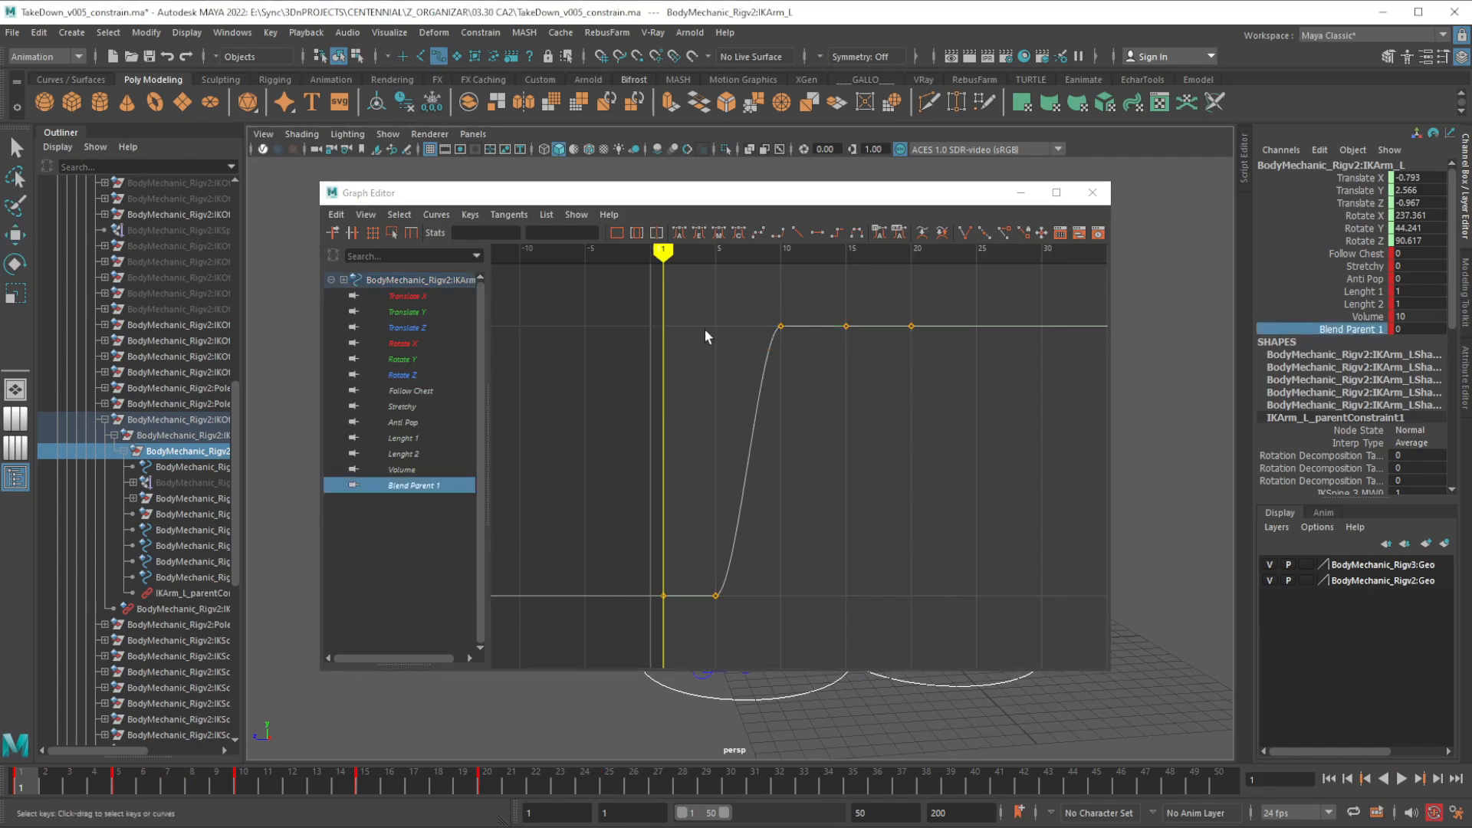
pyautogui.moveTo(932, 282); pyautogui.dragTo(564, 610)
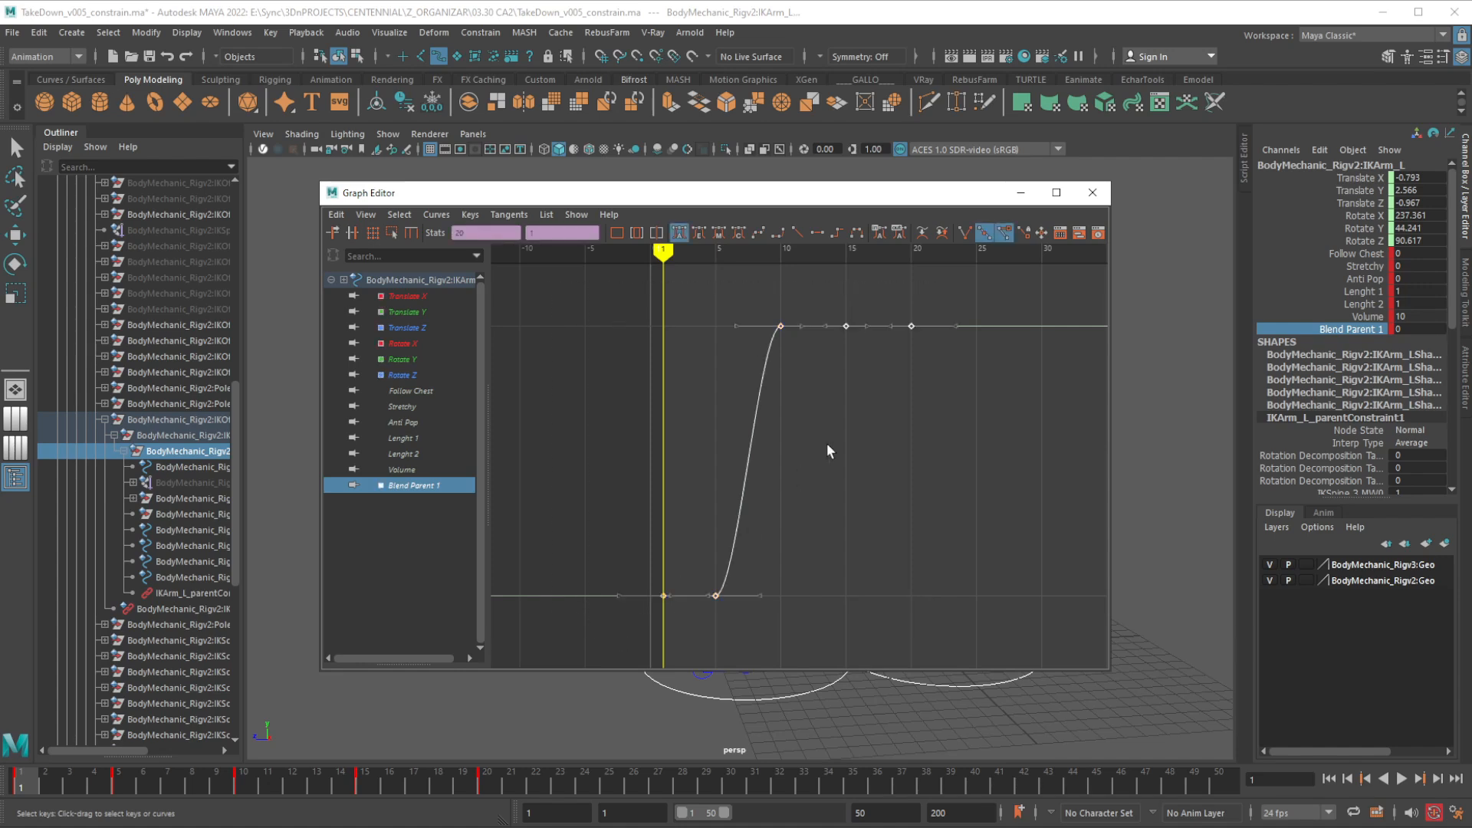
pyautogui.click(835, 236)
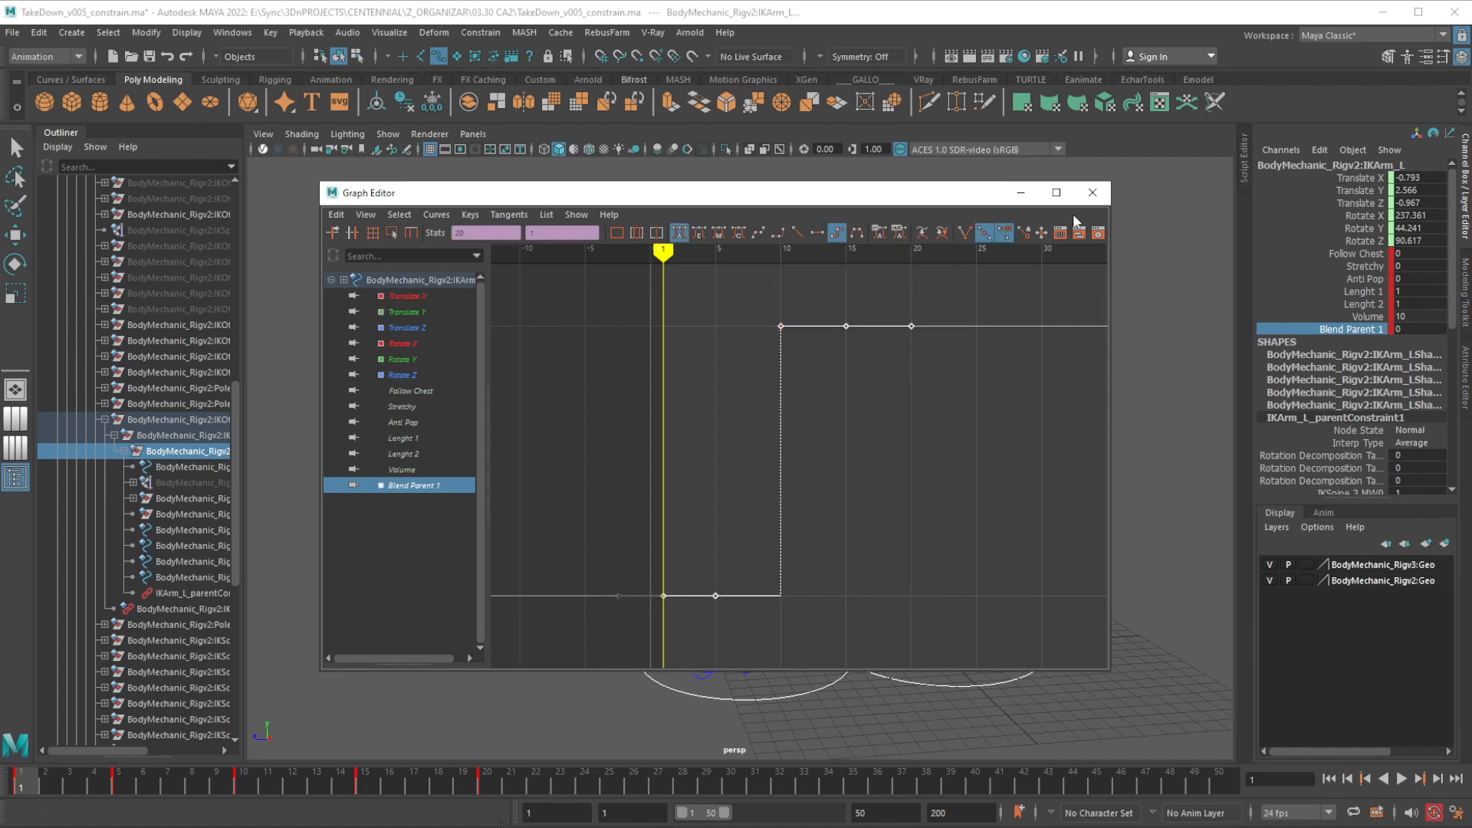
pyautogui.moveTo(948, 195); pyautogui.dragTo(1471, 288)
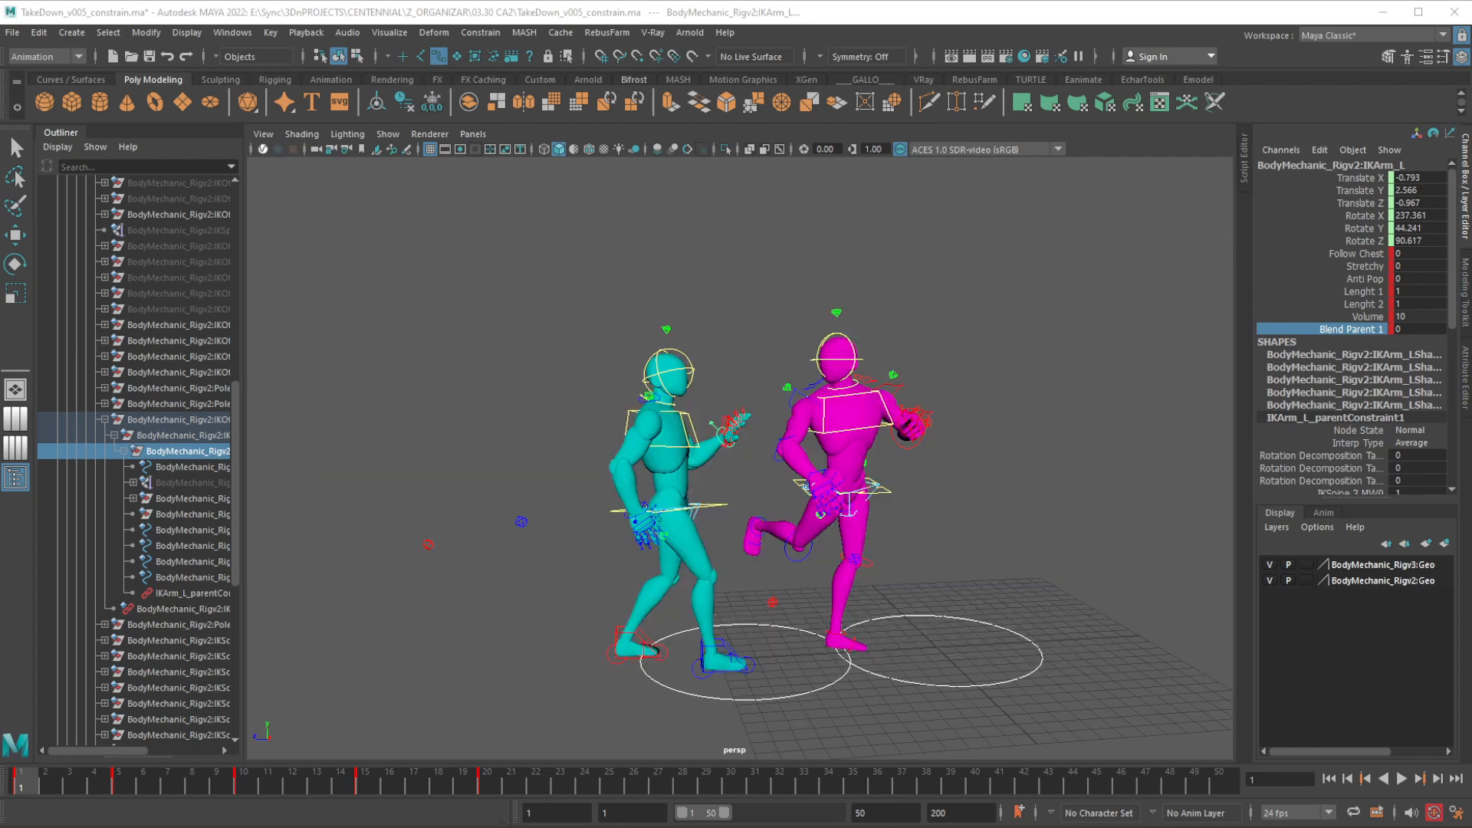
# - Scrub between frames 15 and 25 and inspect the lift pose from different angles
pyautogui.moveTo(53, 779); pyautogui.dragTo(481, 785)
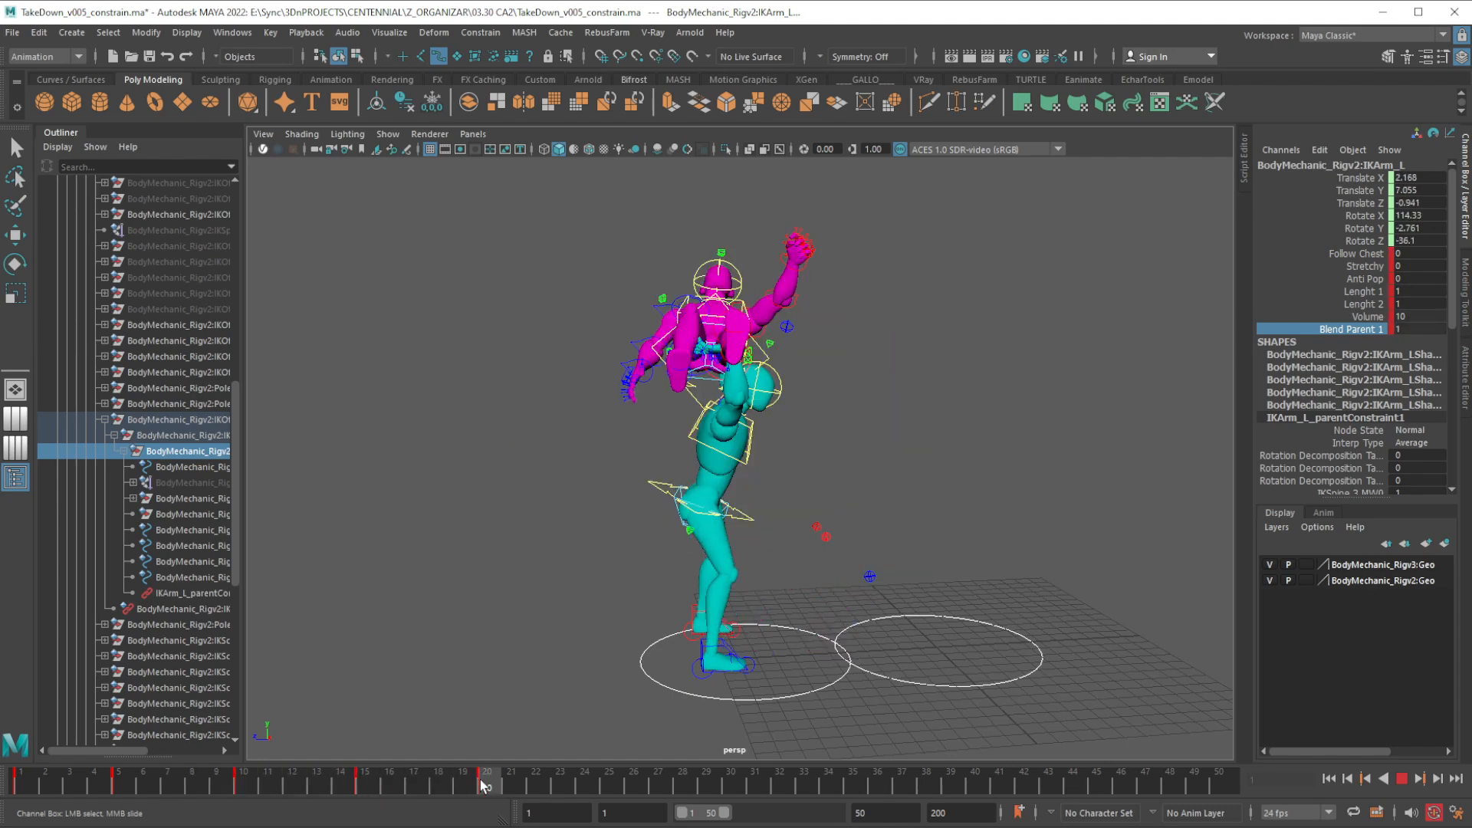
pyautogui.moveTo(758, 632)
pyautogui.keyDown('alt'); pyautogui.mouseDown()
pyautogui.moveTo(778, 644)
pyautogui.moveTo(756, 653)
pyautogui.mouseUp(); pyautogui.keyUp('alt')
pyautogui.scroll(-1, 756, 653)
pyautogui.doubleClick(366, 787)
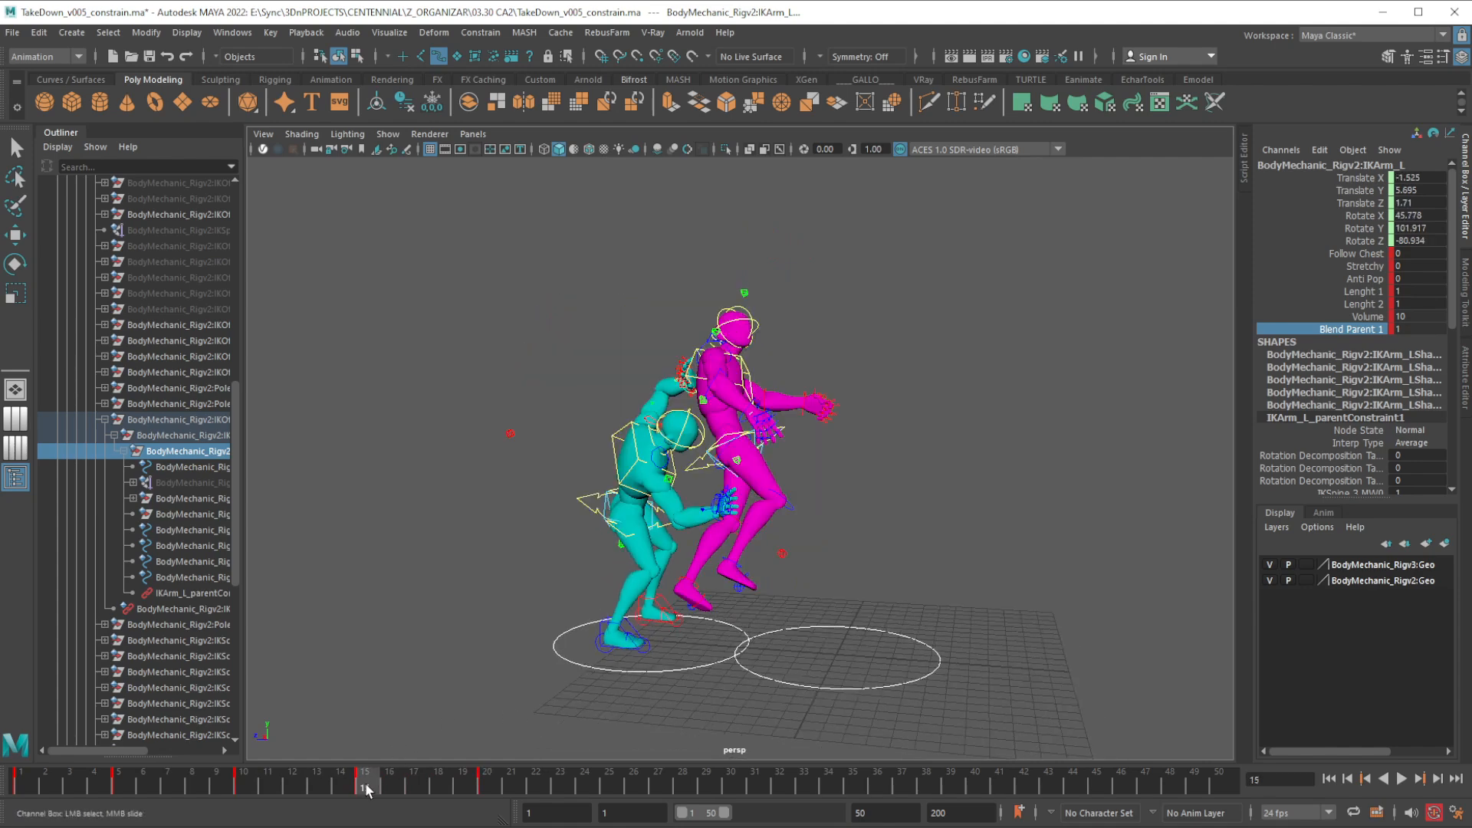
pyautogui.click(499, 783)
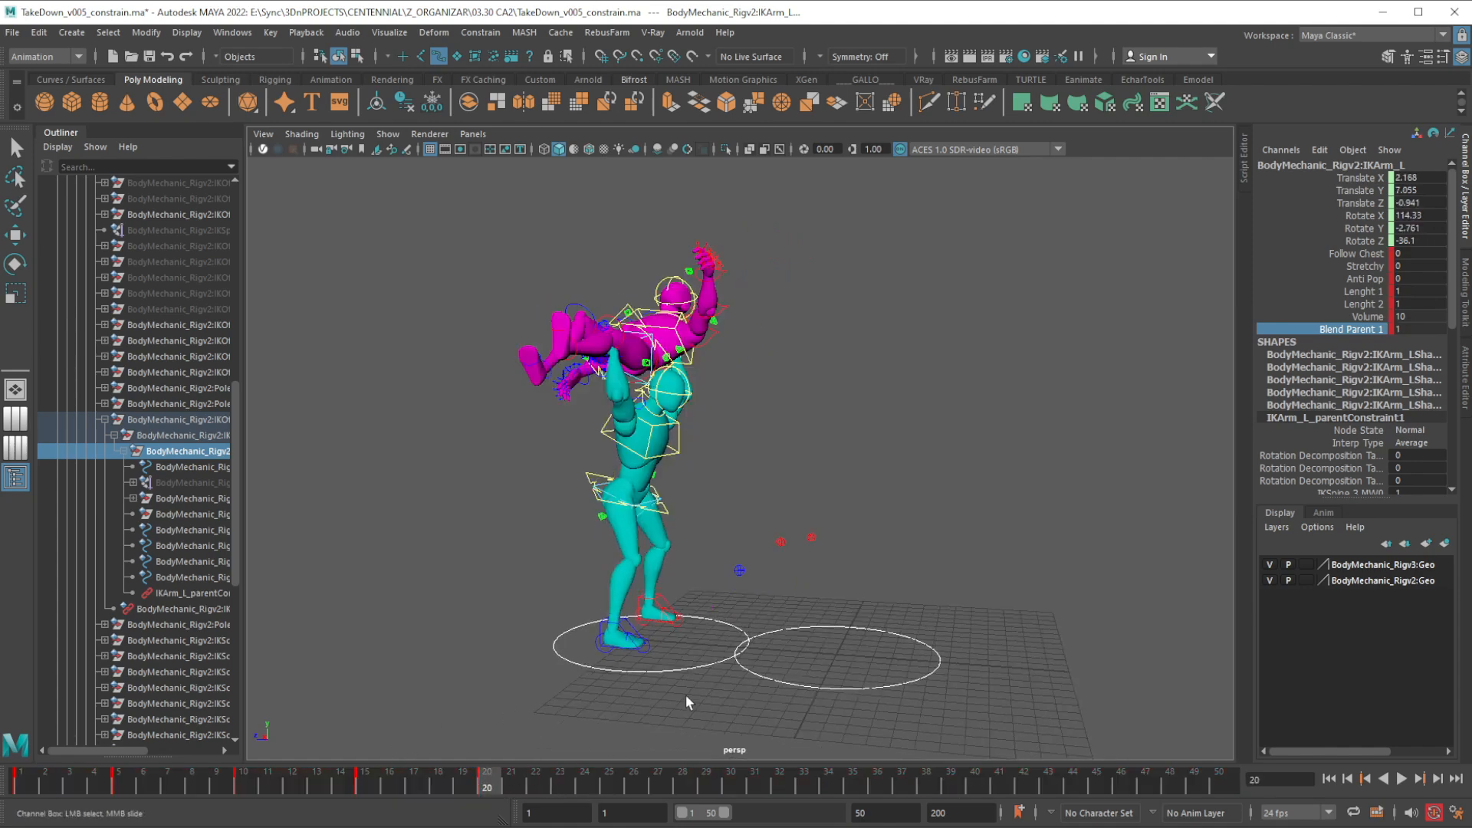
pyautogui.scroll(-3, 712, 662)
pyautogui.moveTo(928, 687); pyautogui.dragTo(543, 221)
pyautogui.press('w')
pyautogui.scroll(2, 752, 513)
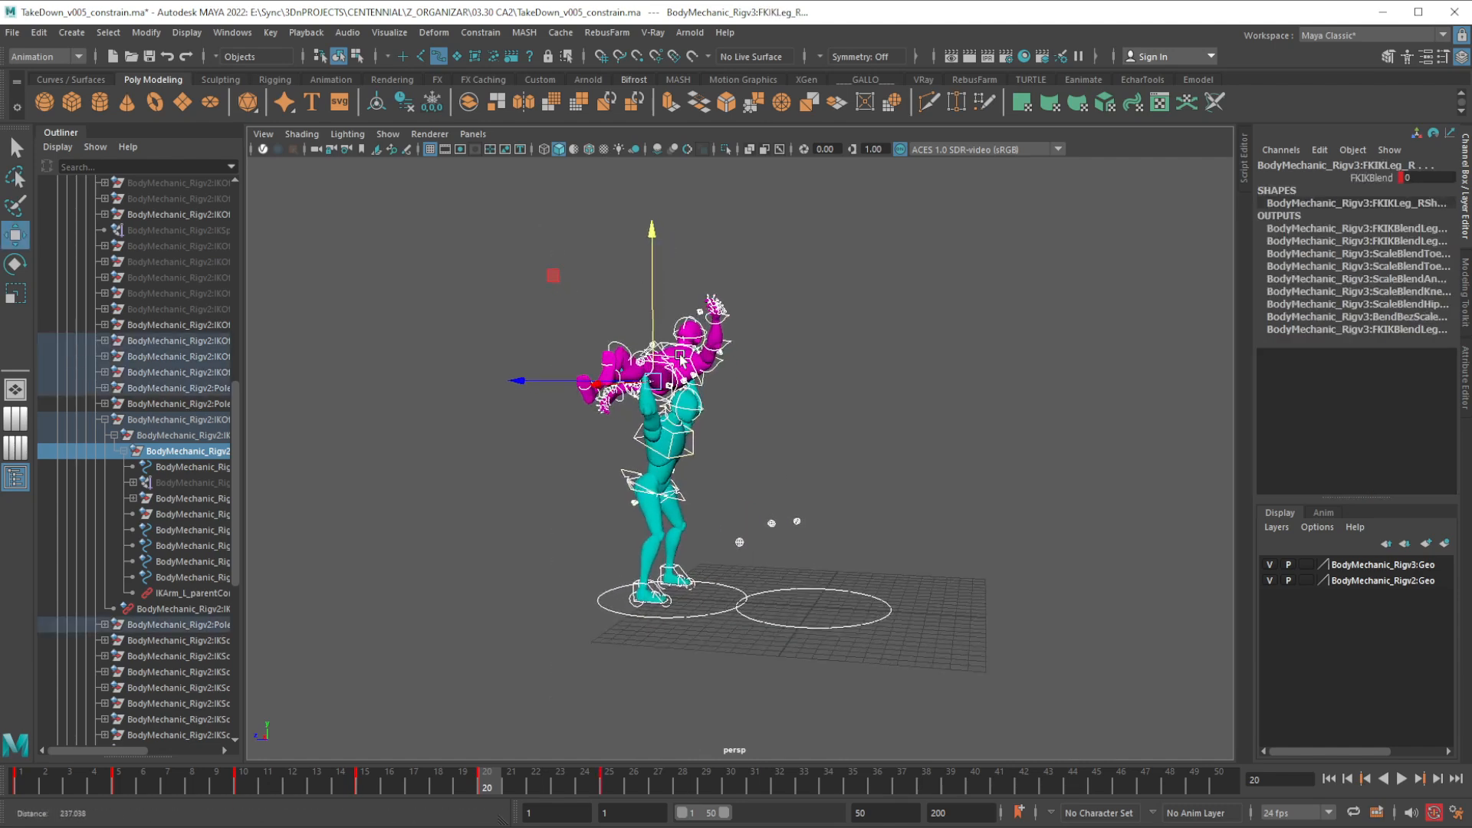
pyautogui.keyDown('alt'); pyautogui.moveTo(752, 514); pyautogui.dragTo(670, 517); pyautogui.keyUp('alt')
pyautogui.scroll(3, 684, 505)
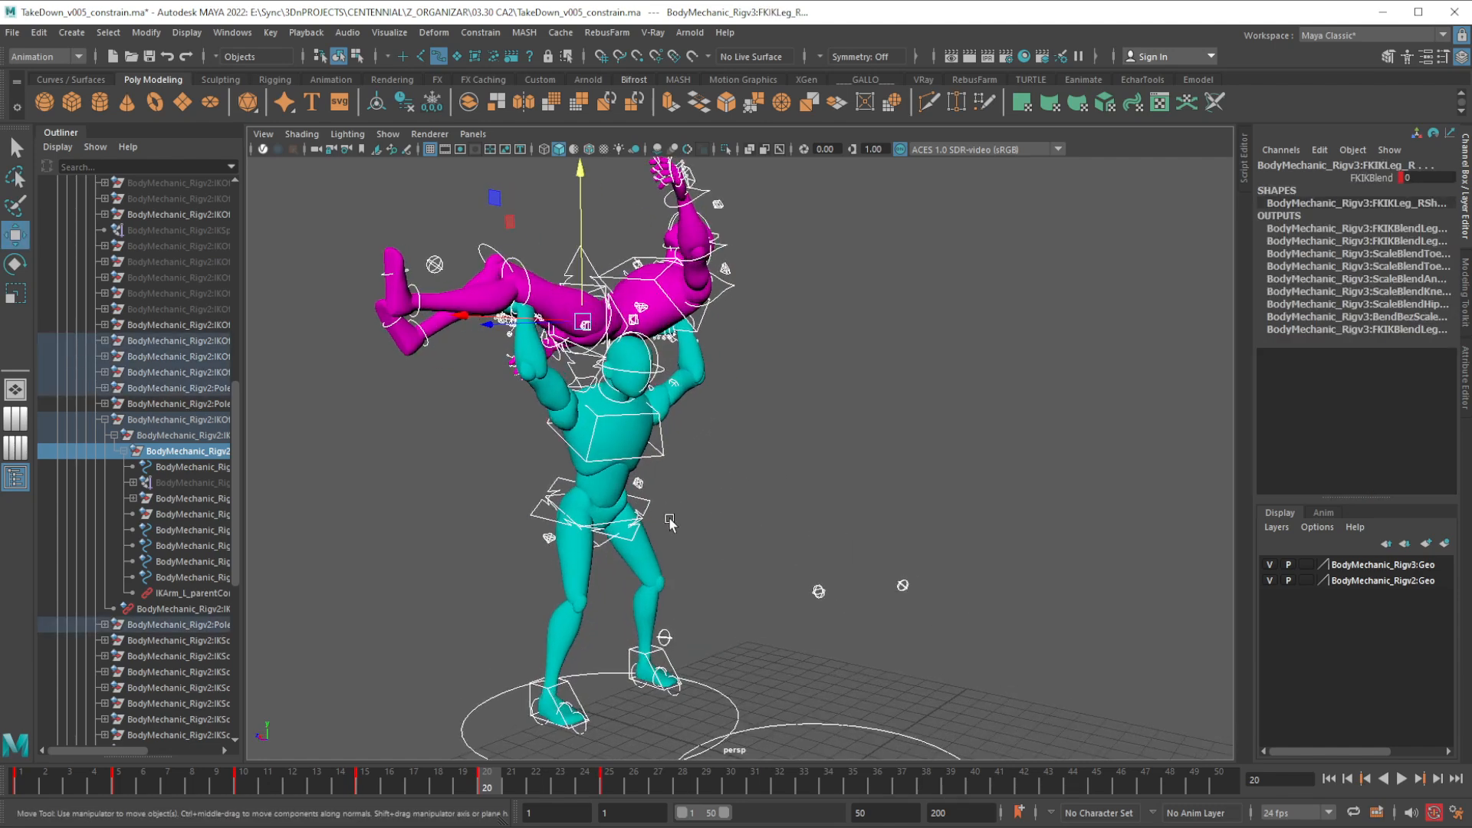
pyautogui.scroll(-3, 664, 499)
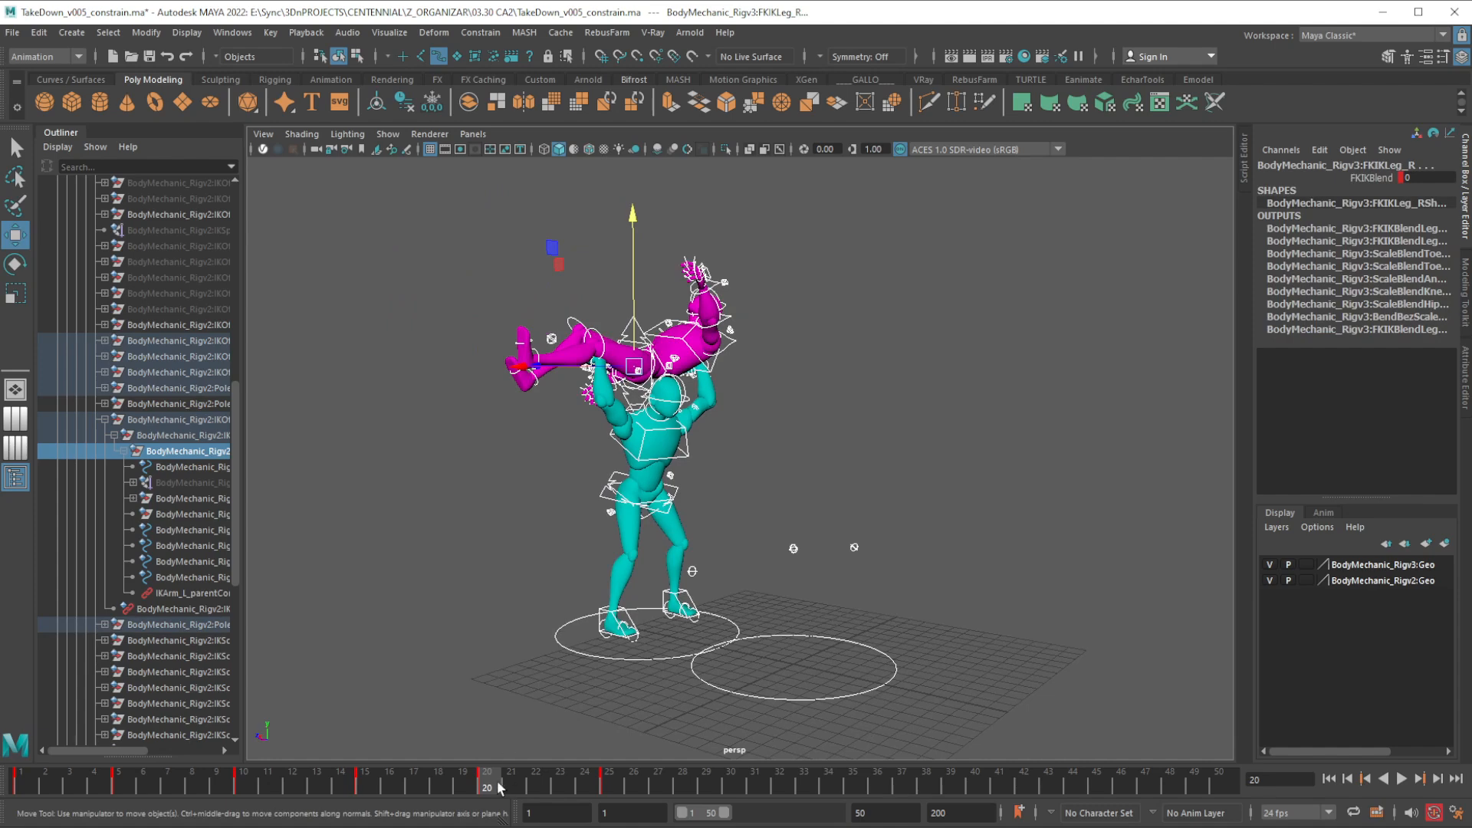
pyautogui.moveTo(498, 787); pyautogui.dragTo(613, 787)
pyautogui.scroll(6, 669, 659)
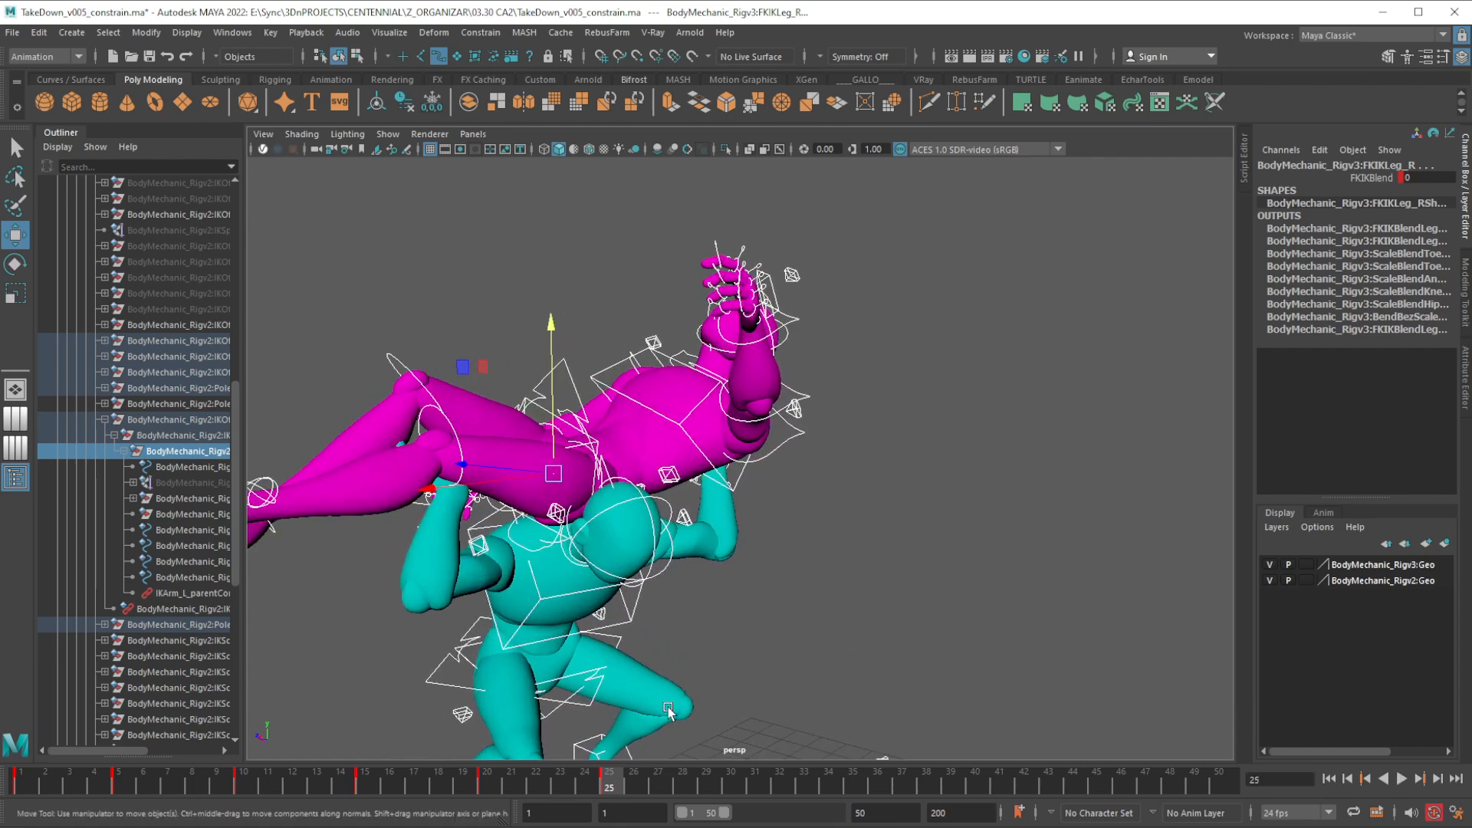
# - Try raising the carried character's root control at frame 25, undoing the move
pyautogui.keyDown('alt'); pyautogui.moveTo(668, 706); pyautogui.dragTo(486, 454); pyautogui.keyUp('alt')
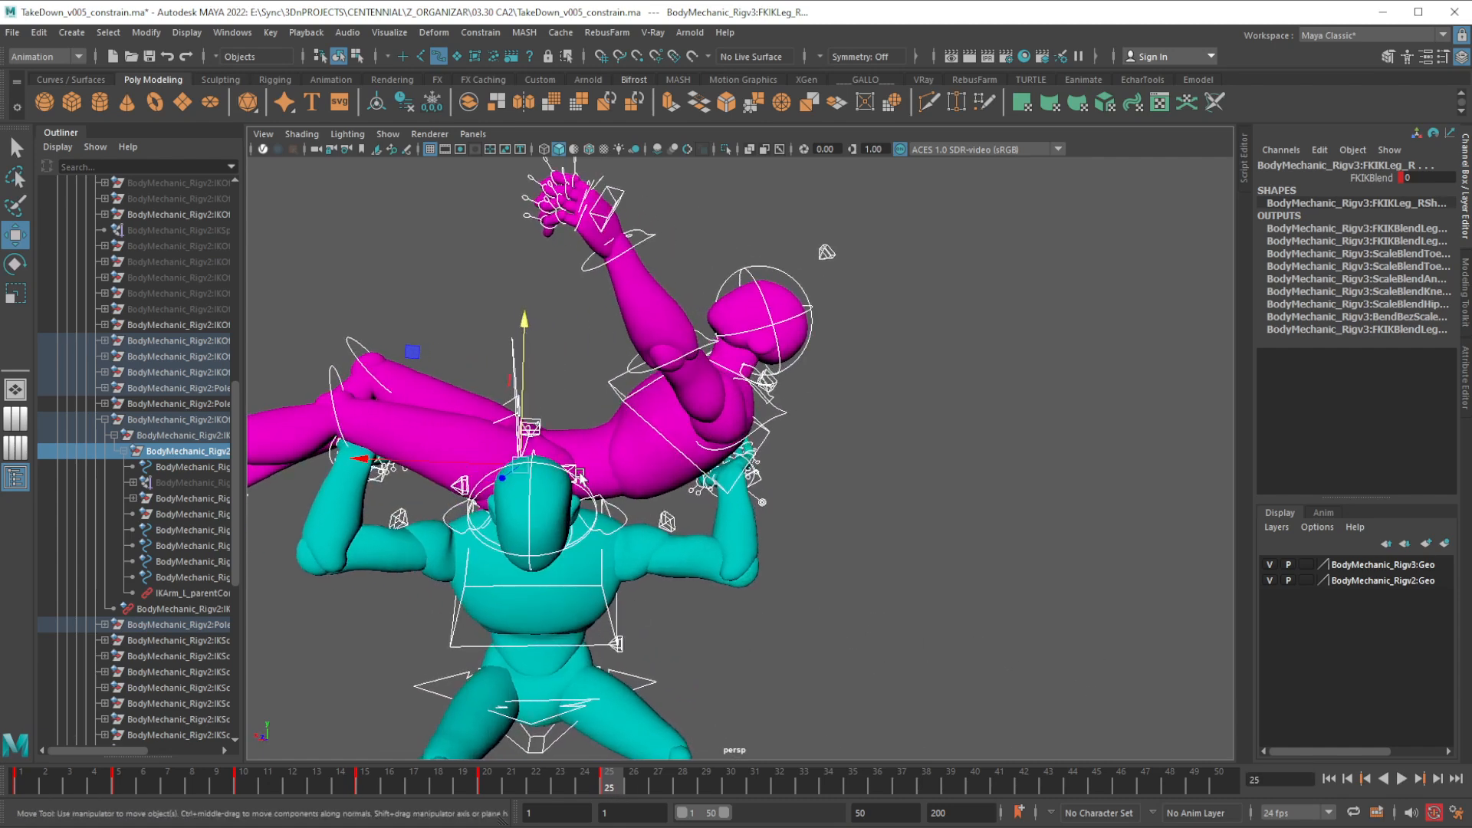
pyautogui.click(507, 343)
pyautogui.click(507, 343)
pyautogui.moveTo(515, 337); pyautogui.dragTo(517, 299)
pyautogui.hotkey('ctrl', 'z')
pyautogui.scroll(-8, 721, 598)
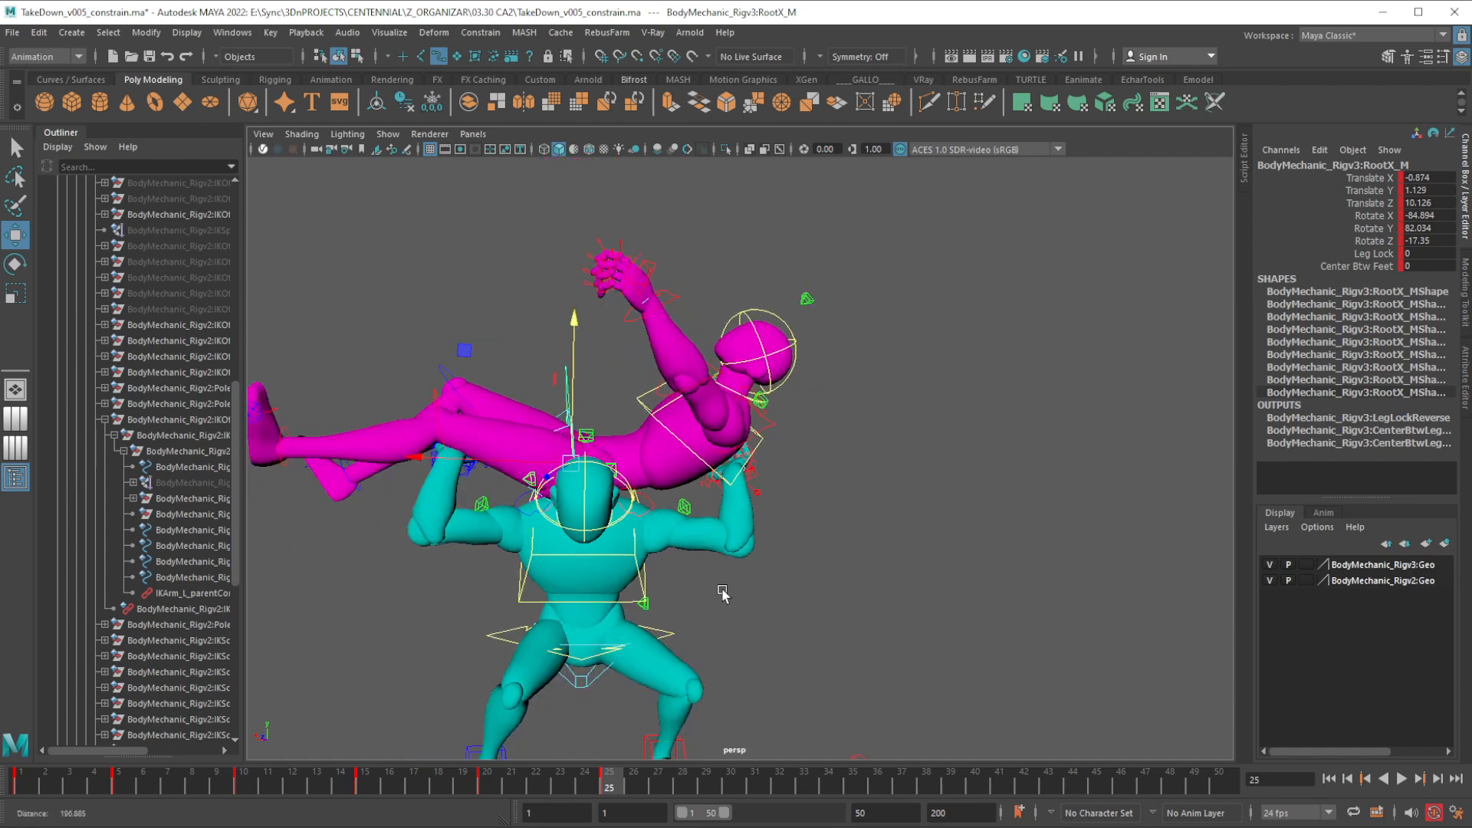
pyautogui.keyDown('alt'); pyautogui.moveTo(709, 557); pyautogui.dragTo(633, 717); pyautogui.keyUp('alt')
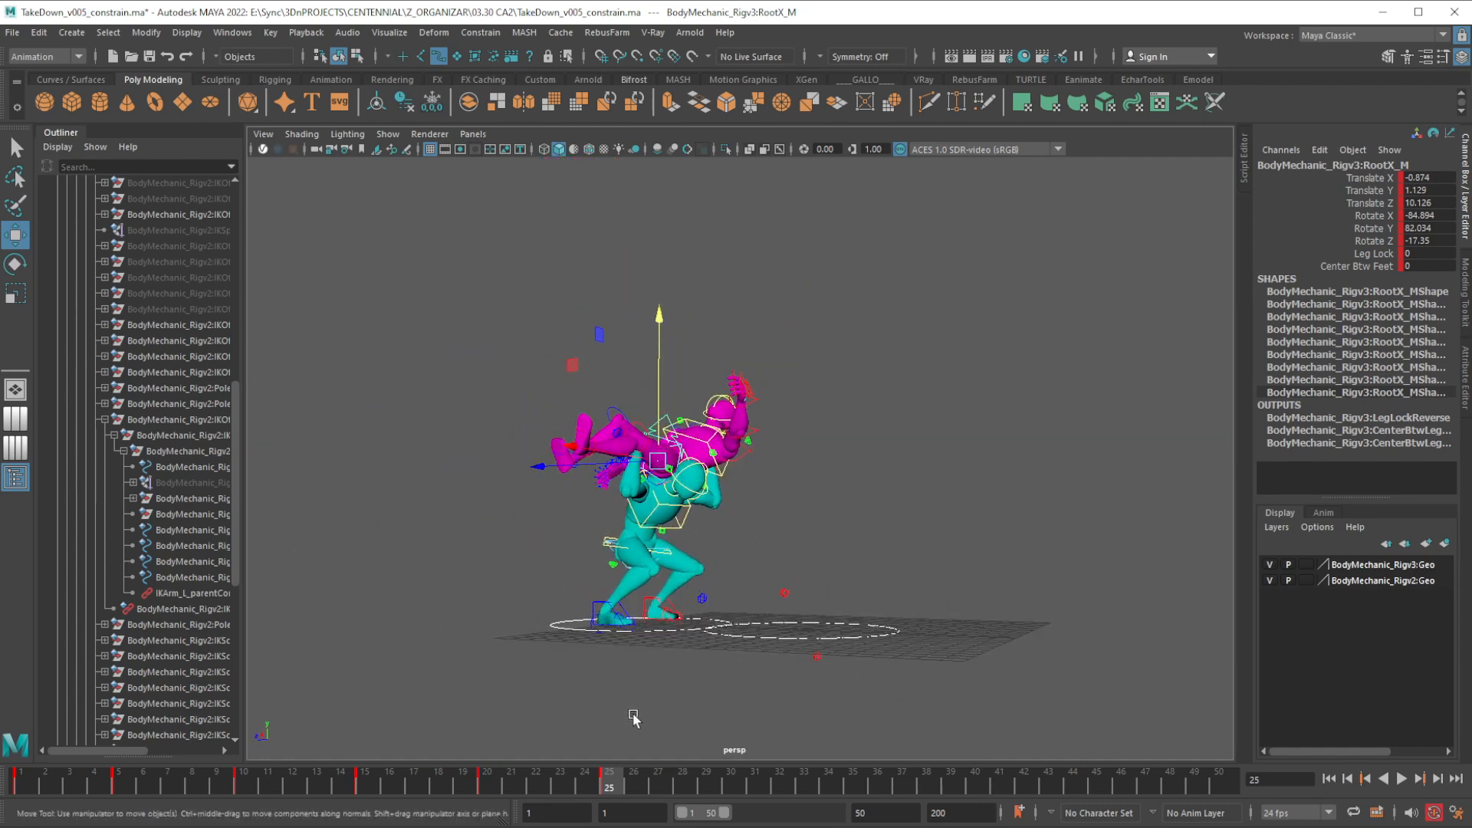
# - Scrub between frames 25 and 30 and inspect both characters' poses from several angles
pyautogui.keyDown('alt'); pyautogui.moveTo(837, 598); pyautogui.dragTo(783, 576); pyautogui.keyUp('alt')
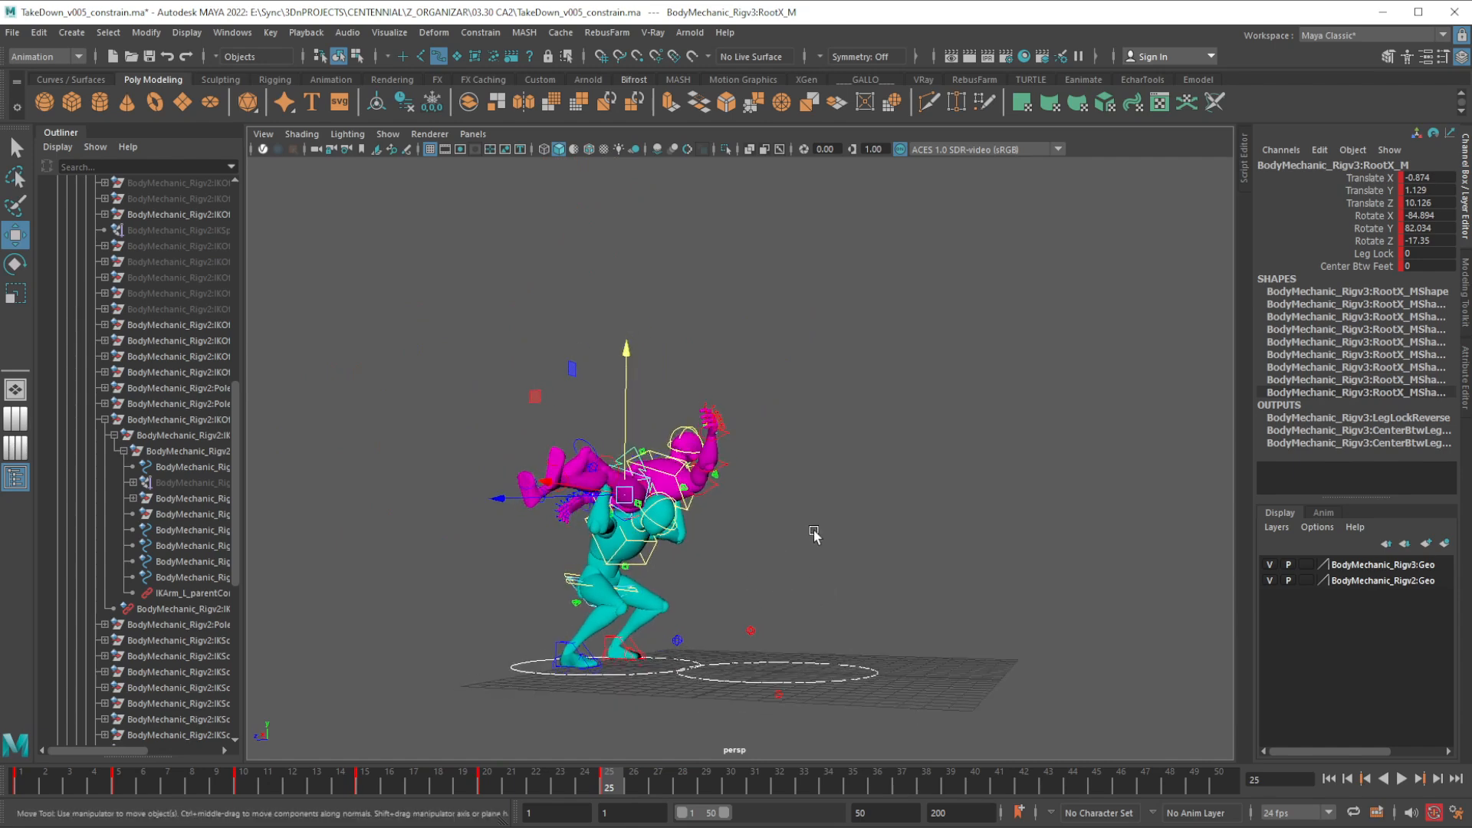
pyautogui.keyDown('alt'); pyautogui.moveTo(798, 546); pyautogui.dragTo(829, 537); pyautogui.keyUp('alt')
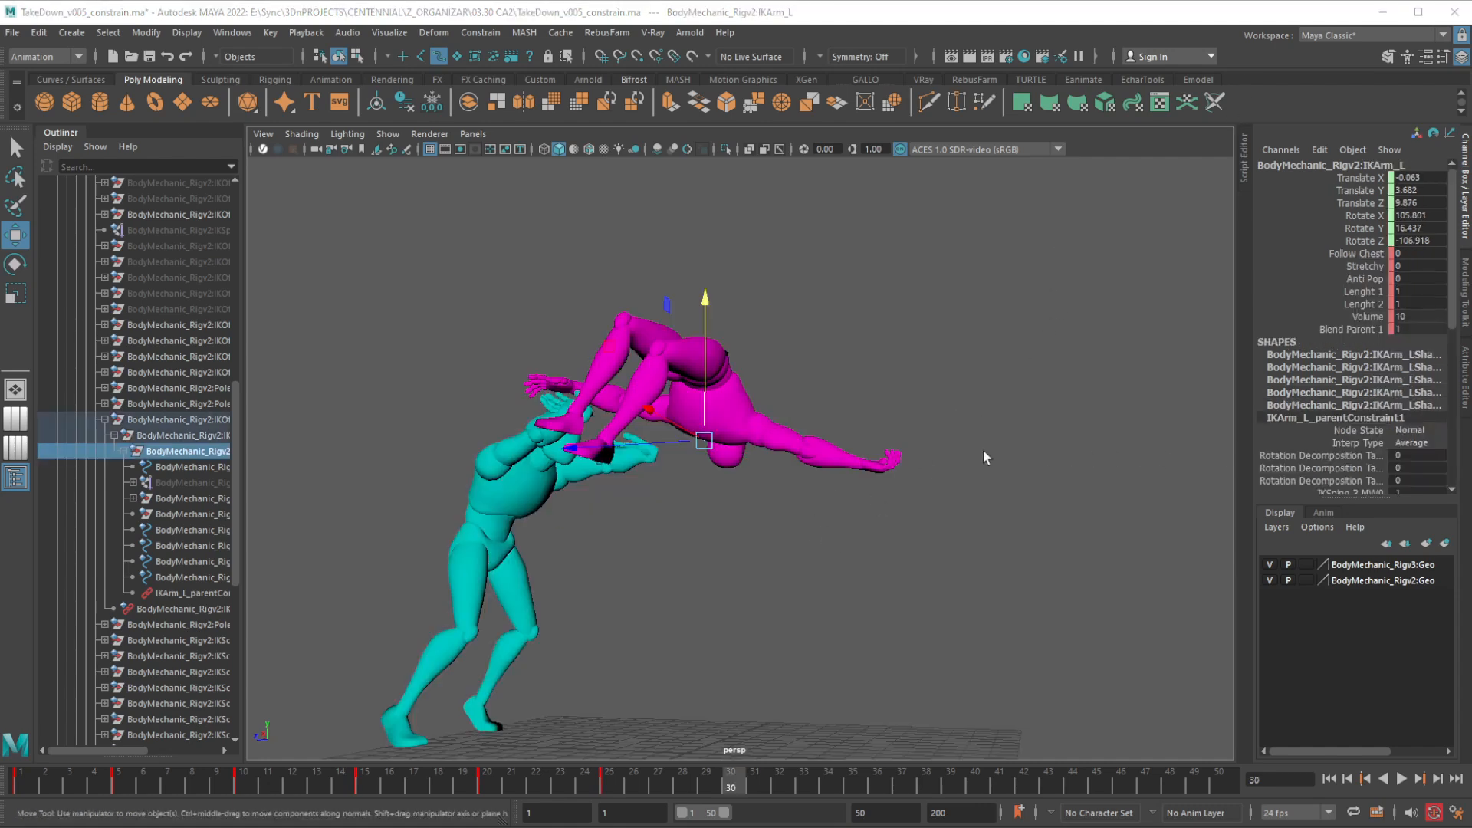
pyautogui.keyDown('alt'); pyautogui.moveTo(985, 457); pyautogui.dragTo(854, 490); pyautogui.keyUp('alt')
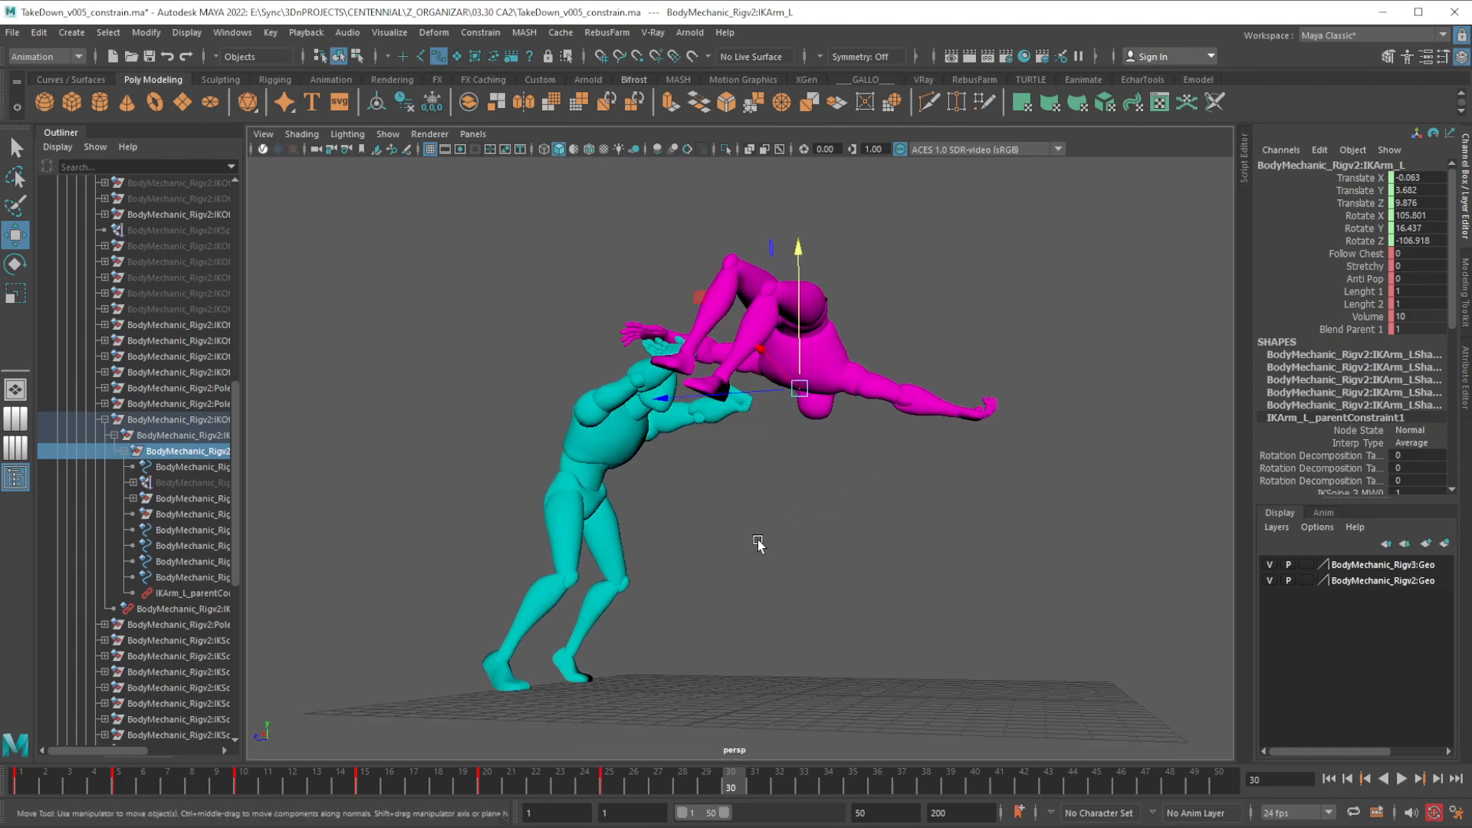
pyautogui.click(735, 650)
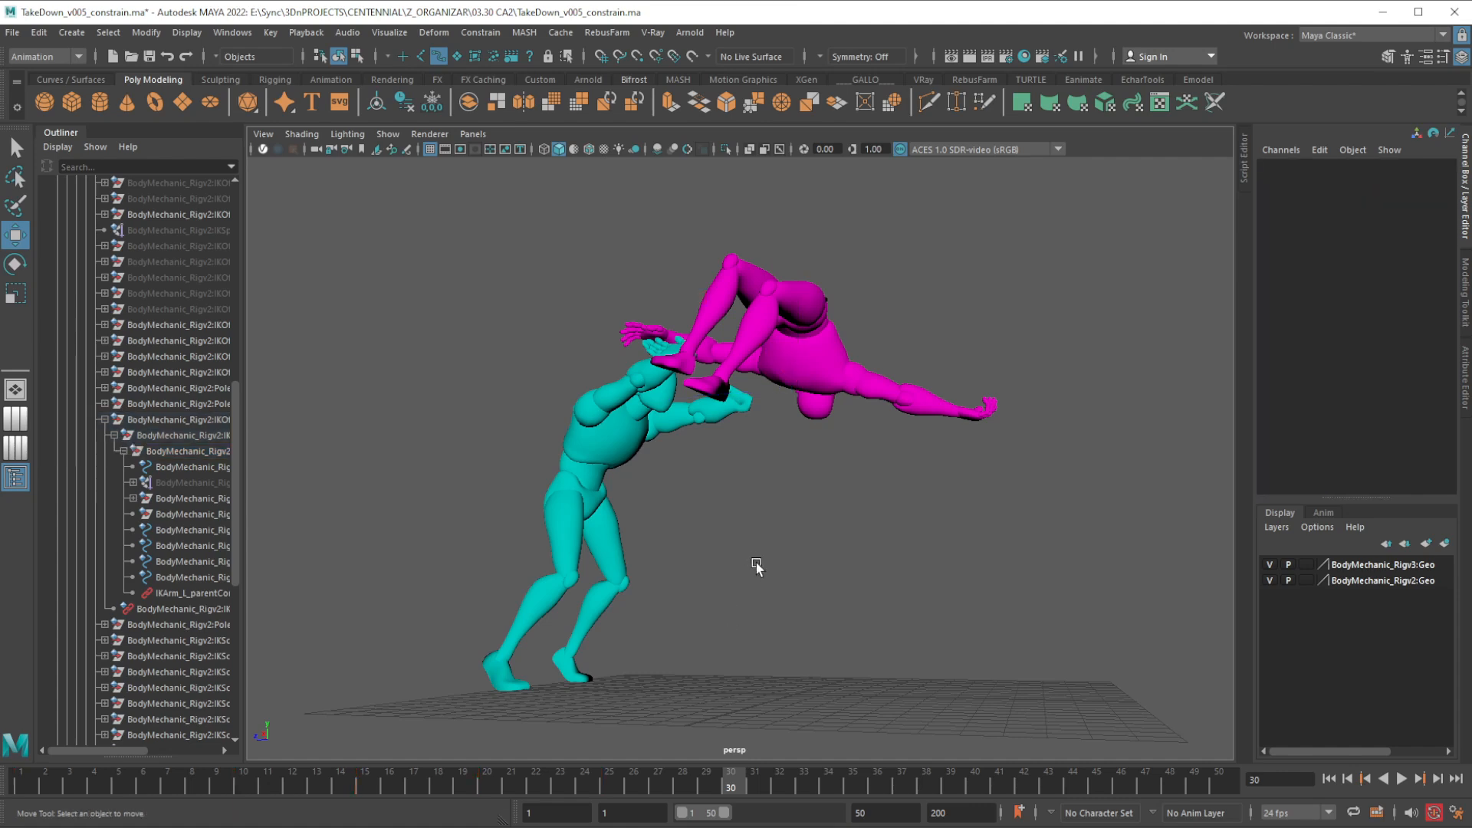
pyautogui.keyDown('alt'); pyautogui.moveTo(755, 633); pyautogui.dragTo(766, 727); pyautogui.keyUp('alt')
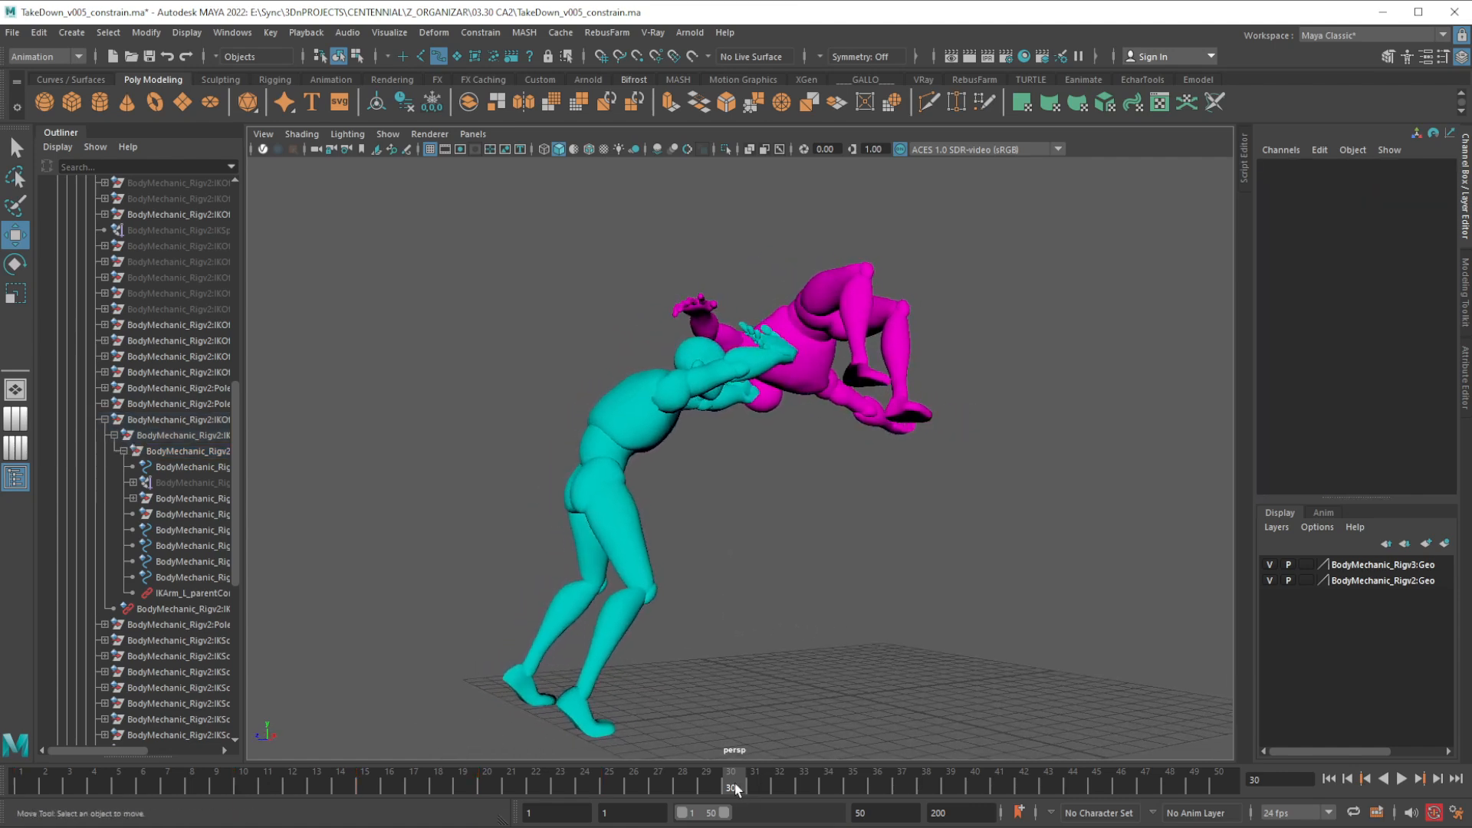
pyautogui.moveTo(735, 788); pyautogui.dragTo(633, 794)
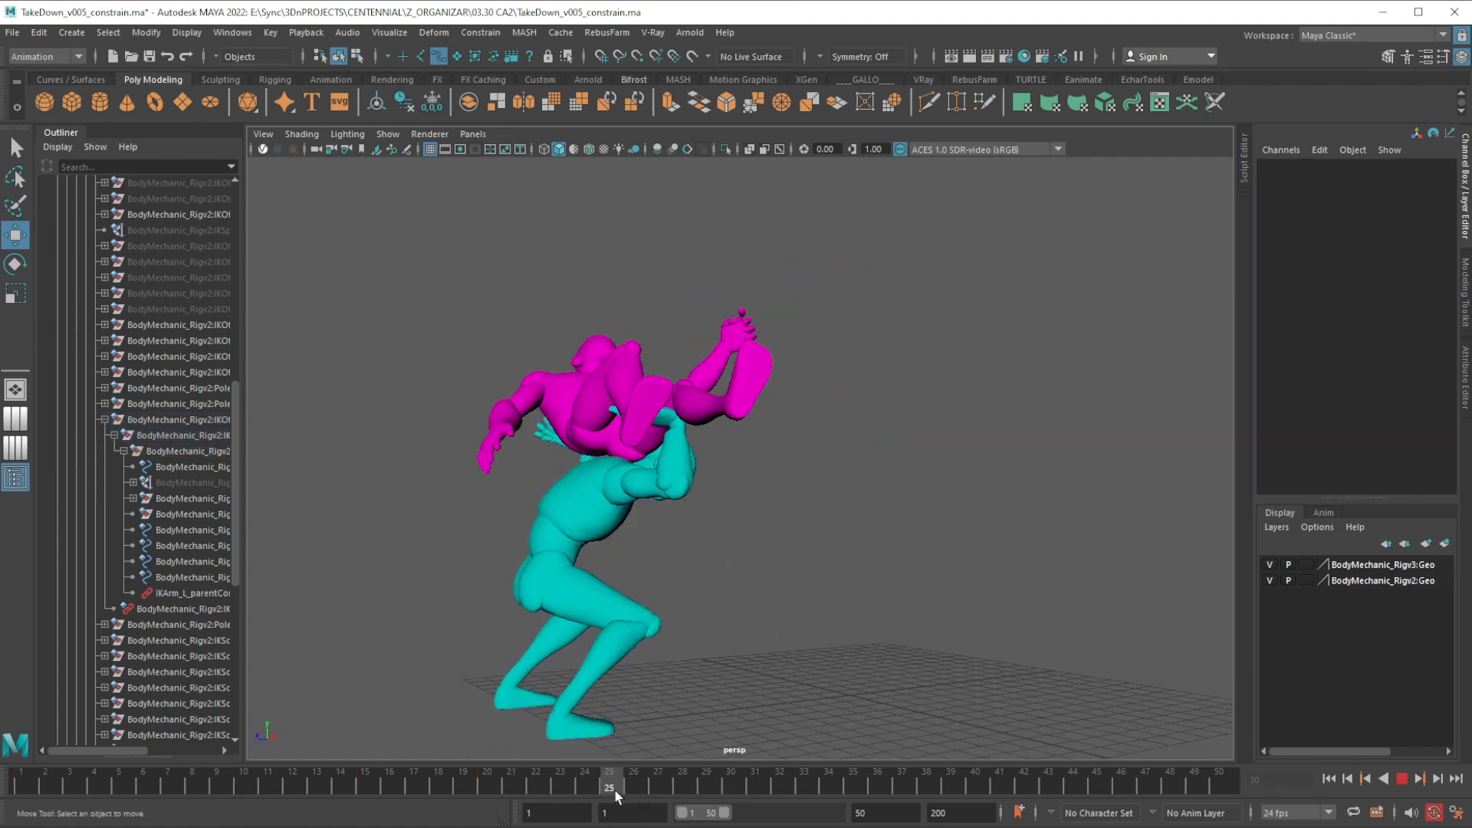
pyautogui.keyDown('alt'); pyautogui.moveTo(794, 660); pyautogui.dragTo(696, 672); pyautogui.keyUp('alt')
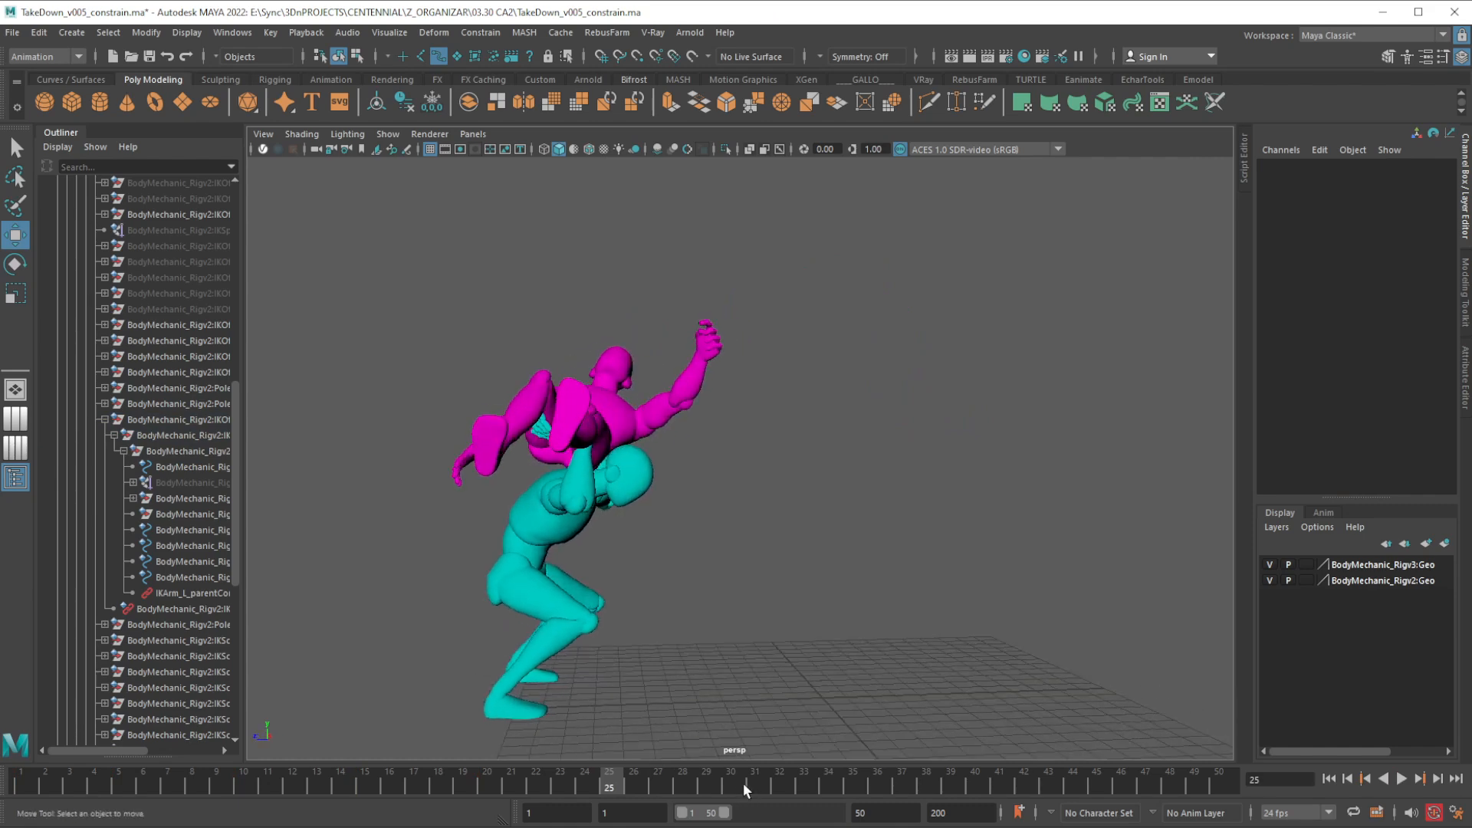
pyautogui.click(738, 788)
pyautogui.keyDown('alt'); pyautogui.moveTo(831, 501); pyautogui.dragTo(794, 452); pyautogui.keyUp('alt')
pyautogui.hotkey('alt', '1')
pyautogui.scroll(3, 791, 492)
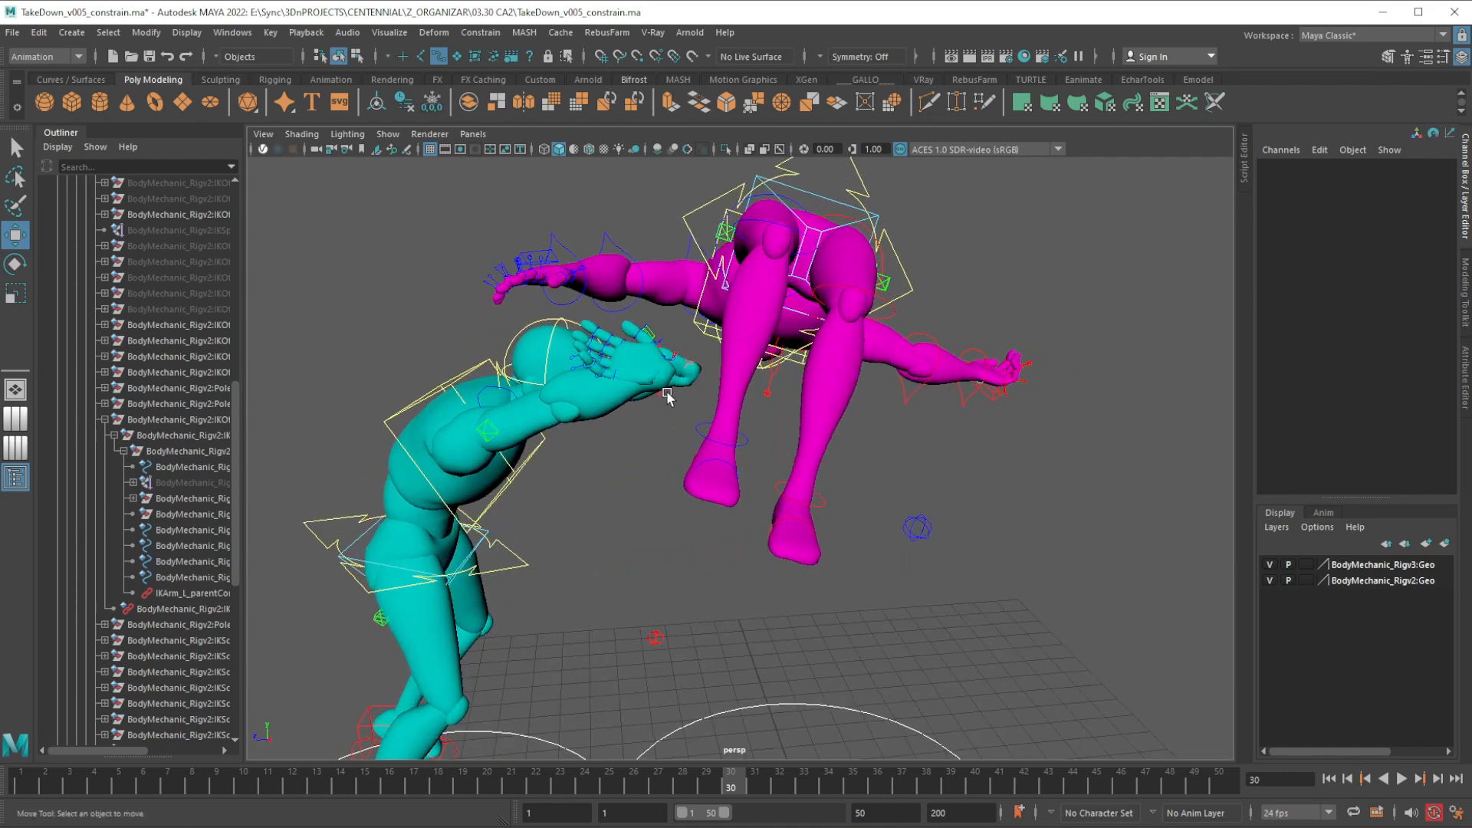
pyautogui.keyDown('alt'); pyautogui.moveTo(670, 391); pyautogui.dragTo(708, 450); pyautogui.keyUp('alt')
# - Select the carried character's root control at frame 30 and examine the lift pose closely
pyautogui.click(860, 203)
pyautogui.moveTo(871, 310)
pyautogui.keyDown('alt'); pyautogui.mouseDown()
pyautogui.moveTo(875, 343)
pyautogui.moveTo(871, 318)
pyautogui.mouseUp(); pyautogui.keyUp('alt')
pyautogui.scroll(-2, 872, 353)
pyautogui.moveTo(687, 237)
pyautogui.mouseDown()
pyautogui.moveTo(647, 319)
pyautogui.moveTo(713, 238)
pyautogui.moveTo(665, 231)
pyautogui.mouseUp()
pyautogui.keyDown('alt'); pyautogui.moveTo(714, 273); pyautogui.dragTo(846, 283); pyautogui.keyUp('alt')
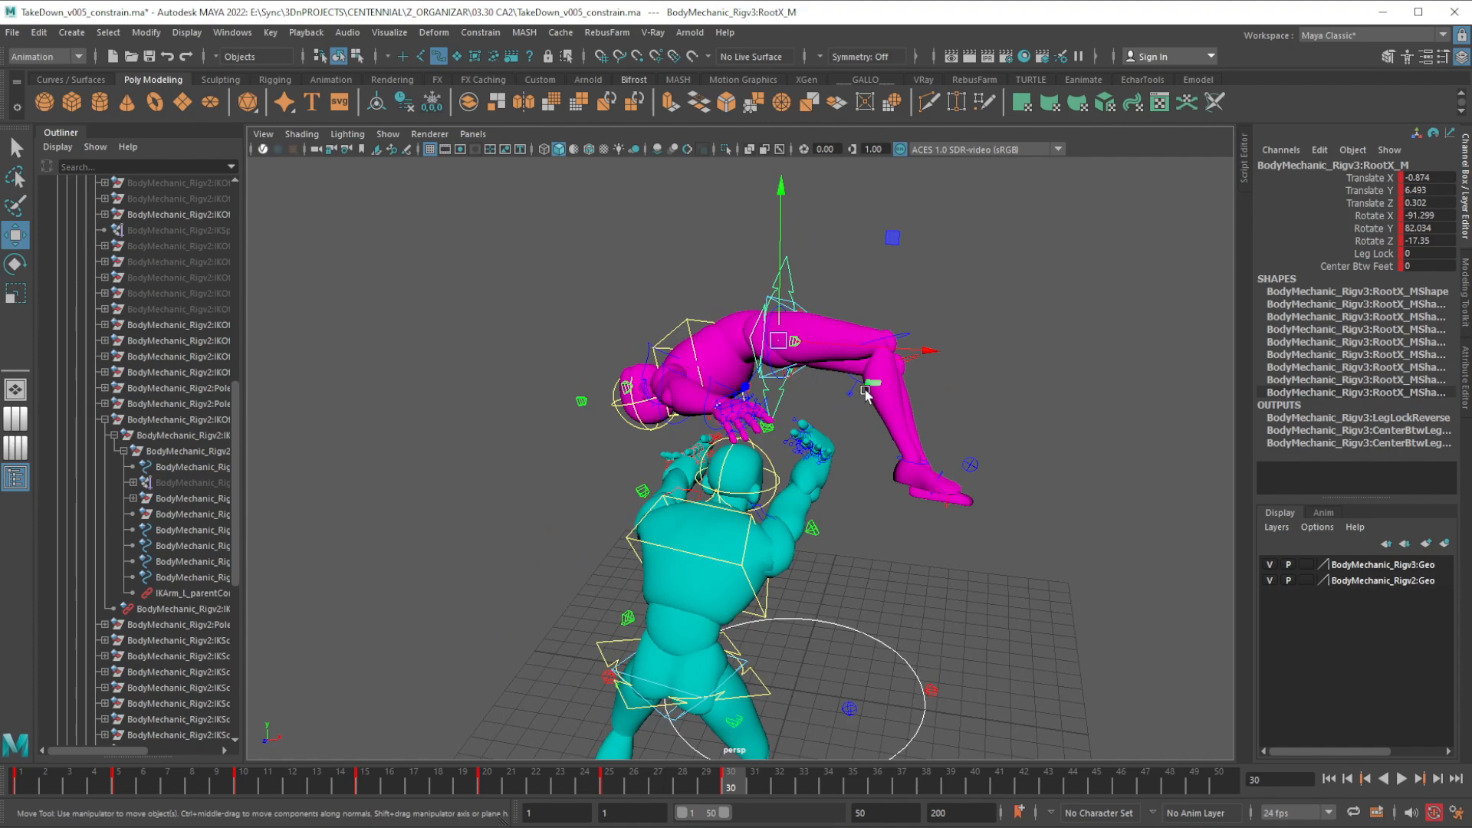
pyautogui.keyDown('alt'); pyautogui.moveTo(864, 391); pyautogui.dragTo(923, 380); pyautogui.keyUp('alt')
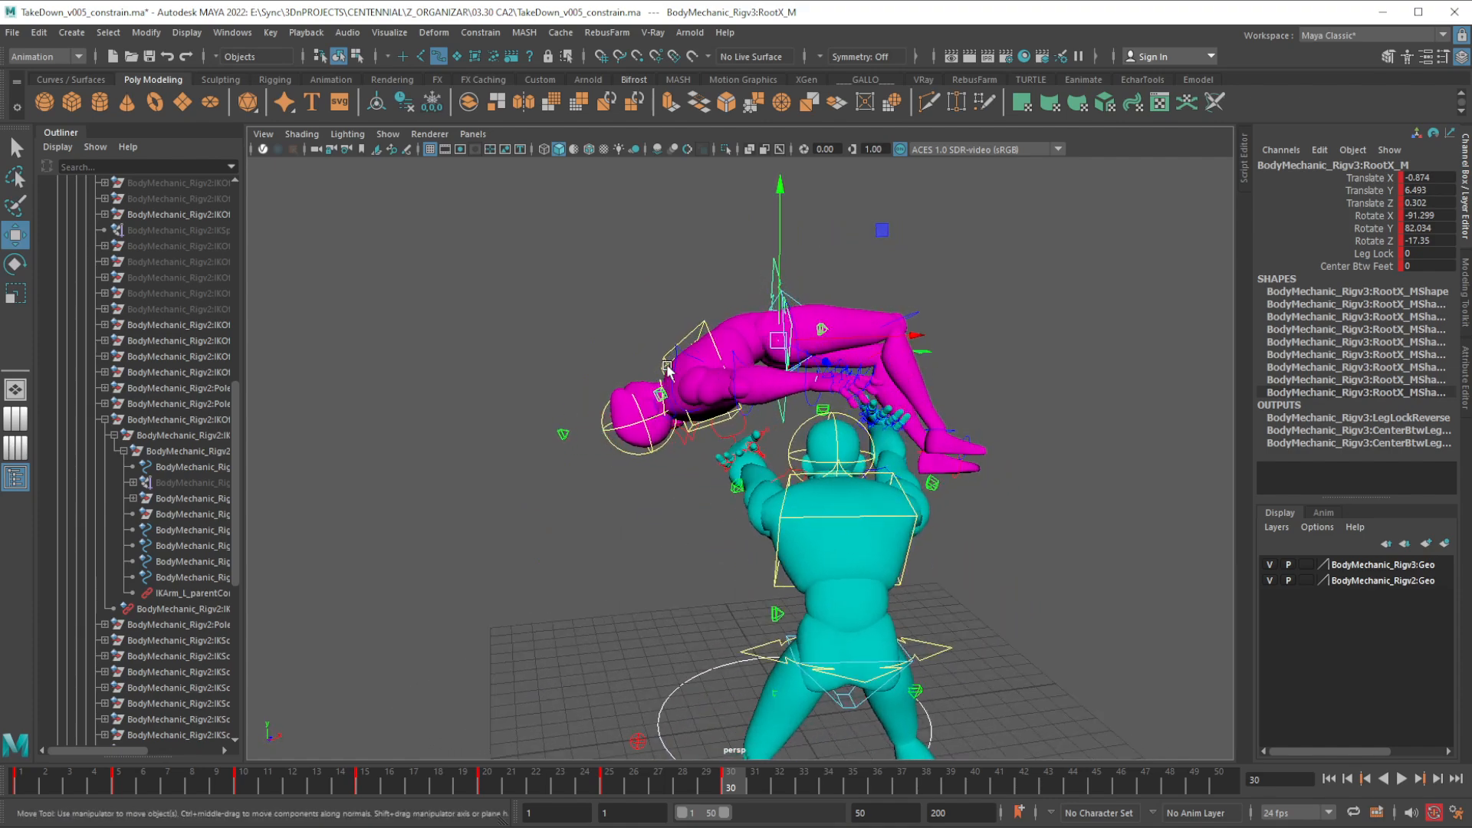
pyautogui.scroll(5, 667, 370)
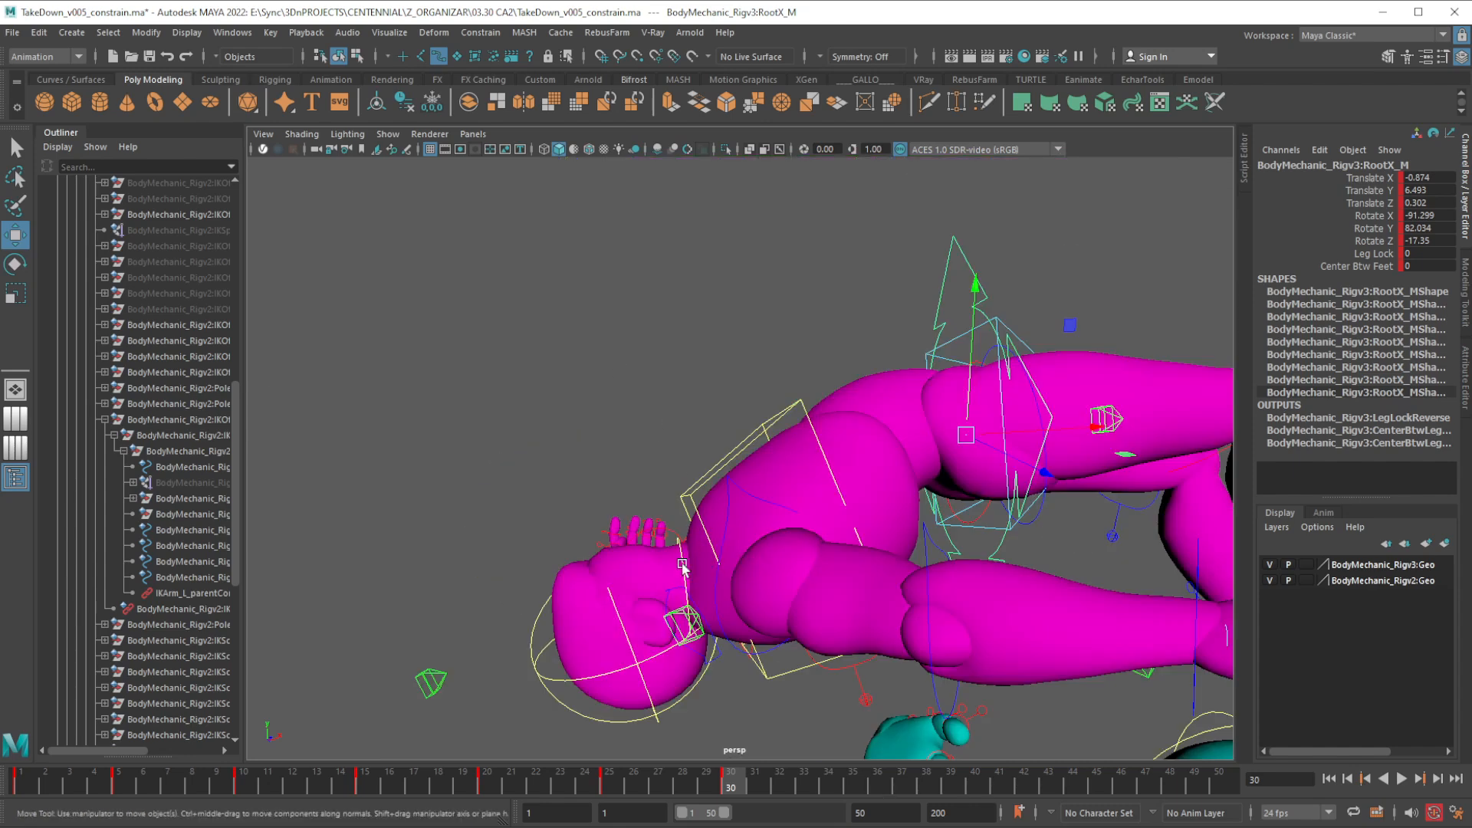
# - Rotate the carried character's head control at frame 30 to about X -12, Y 3, Z -28 degrees
pyautogui.click(683, 568)
pyautogui.press('e')
pyautogui.moveTo(571, 491); pyautogui.dragTo(483, 485)
pyautogui.click(625, 732)
pyautogui.click(607, 728)
pyautogui.keyDown('alt'); pyautogui.moveTo(910, 605); pyautogui.dragTo(860, 552, button='middle'); pyautogui.keyUp('alt')
pyautogui.keyDown('alt'); pyautogui.moveTo(860, 551); pyautogui.dragTo(801, 492, button='right'); pyautogui.keyUp('alt')
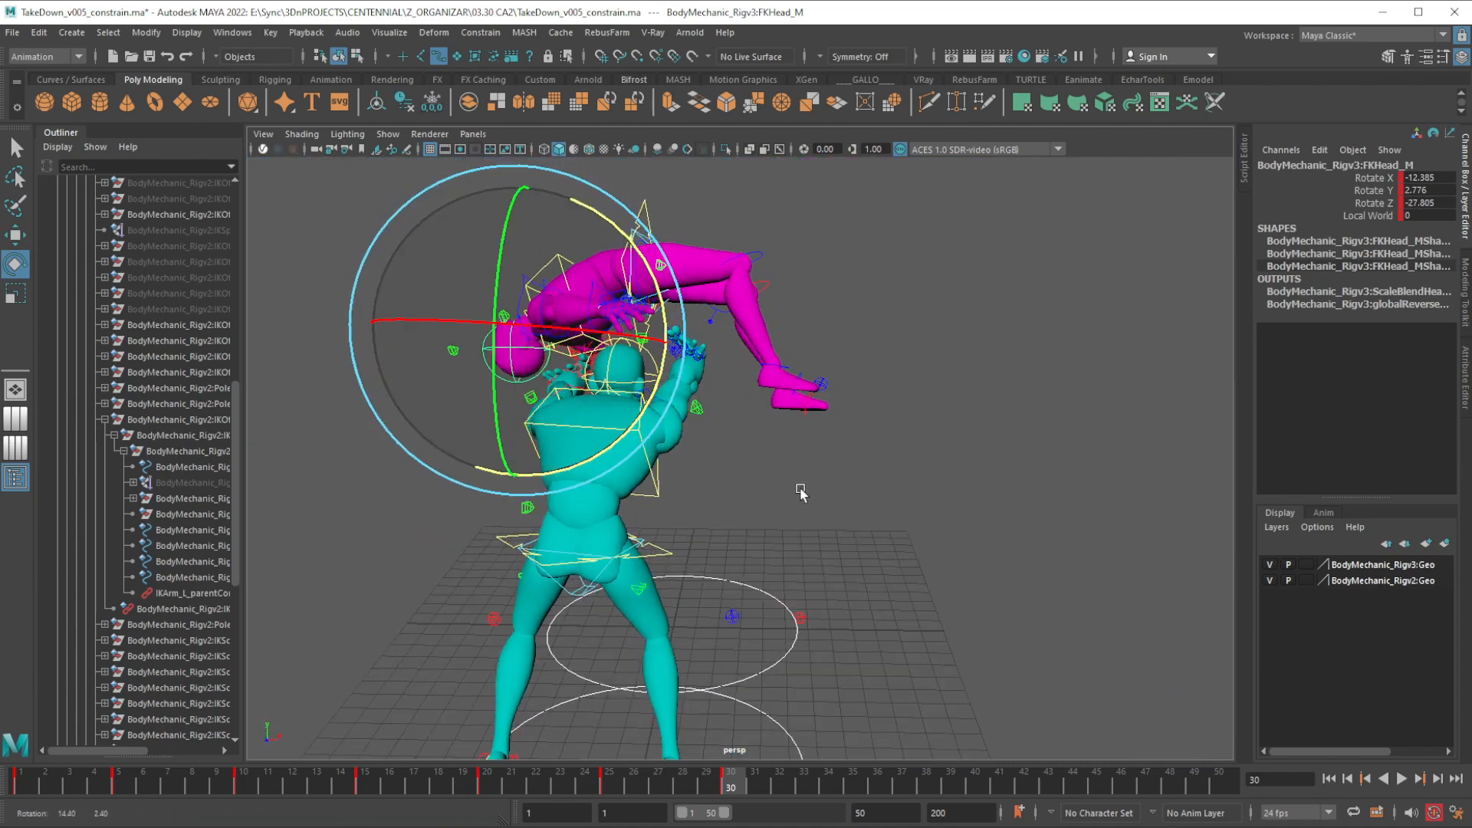
pyautogui.keyDown('alt'); pyautogui.moveTo(801, 492); pyautogui.dragTo(621, 429); pyautogui.keyUp('alt')
pyautogui.press('w')
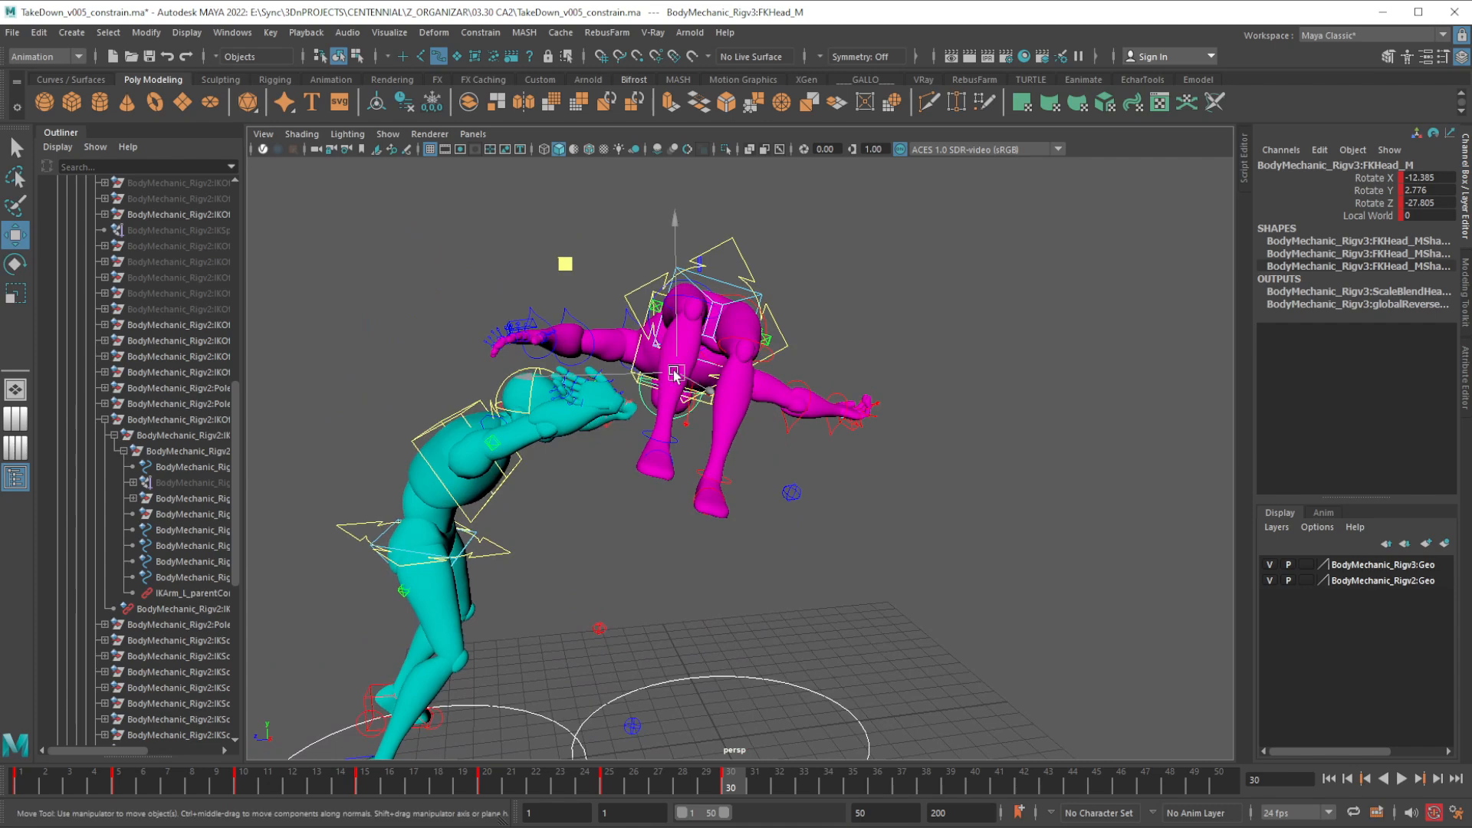
# - Set the lifting character's right arm IK Blend Parent 1 to 0 at frame 30
pyautogui.scroll(1, 699, 454)
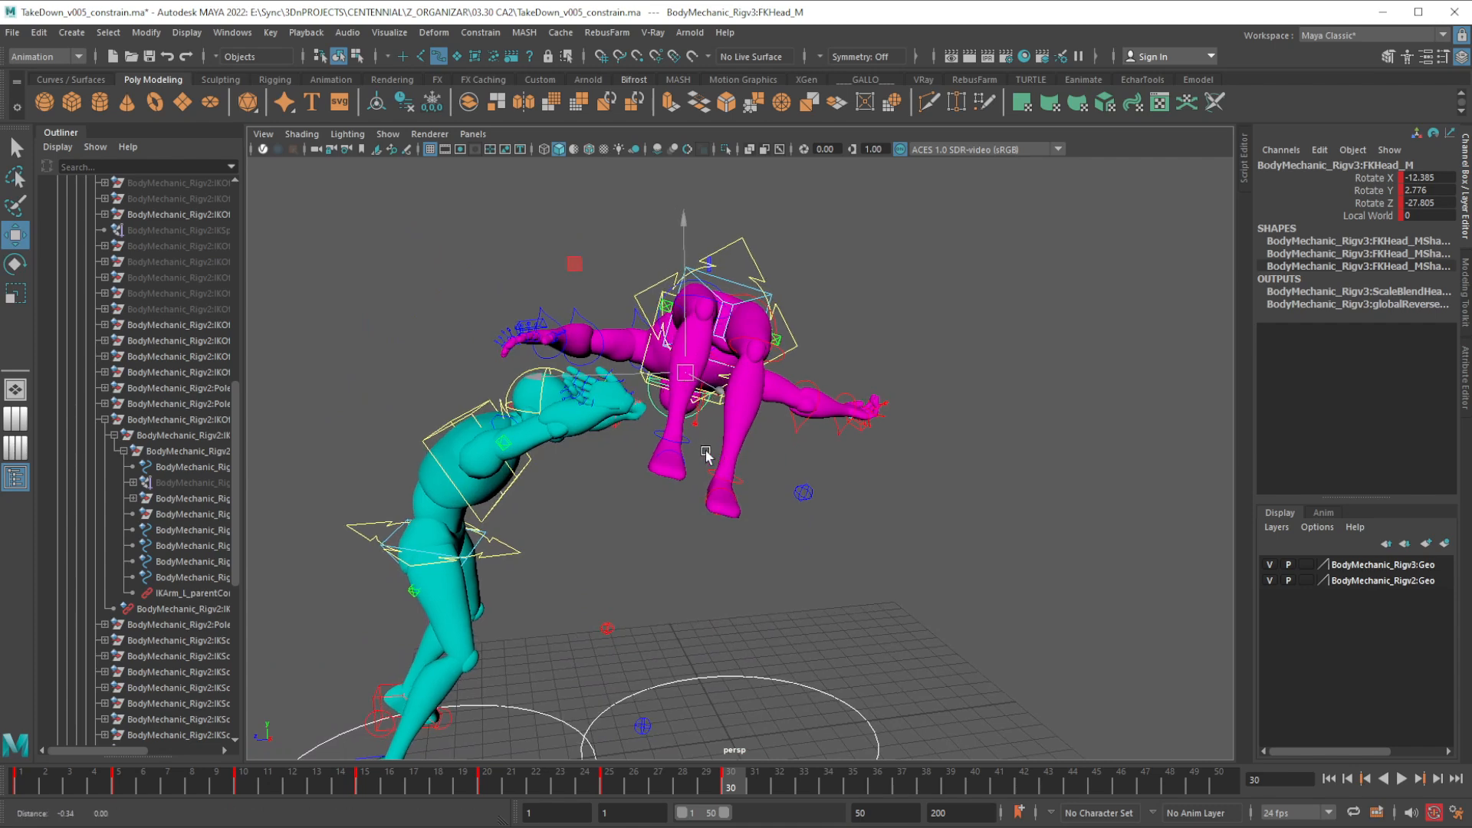
pyautogui.scroll(4, 690, 453)
pyautogui.keyDown('alt'); pyautogui.moveTo(667, 452); pyautogui.dragTo(824, 485); pyautogui.keyUp('alt')
pyautogui.click(811, 464)
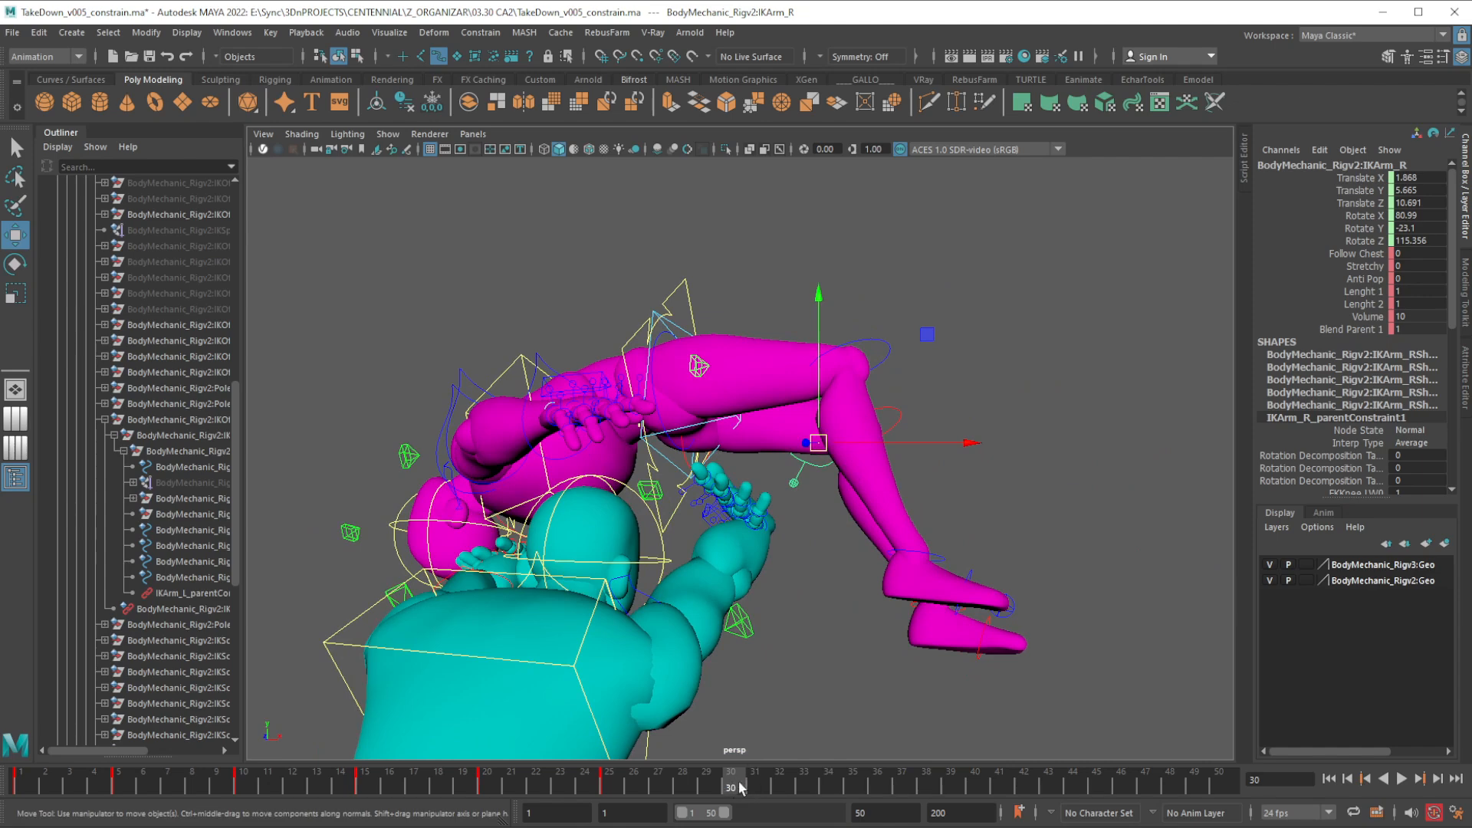
pyautogui.keyDown('alt'); pyautogui.moveTo(1042, 572); pyautogui.dragTo(995, 552); pyautogui.keyUp('alt')
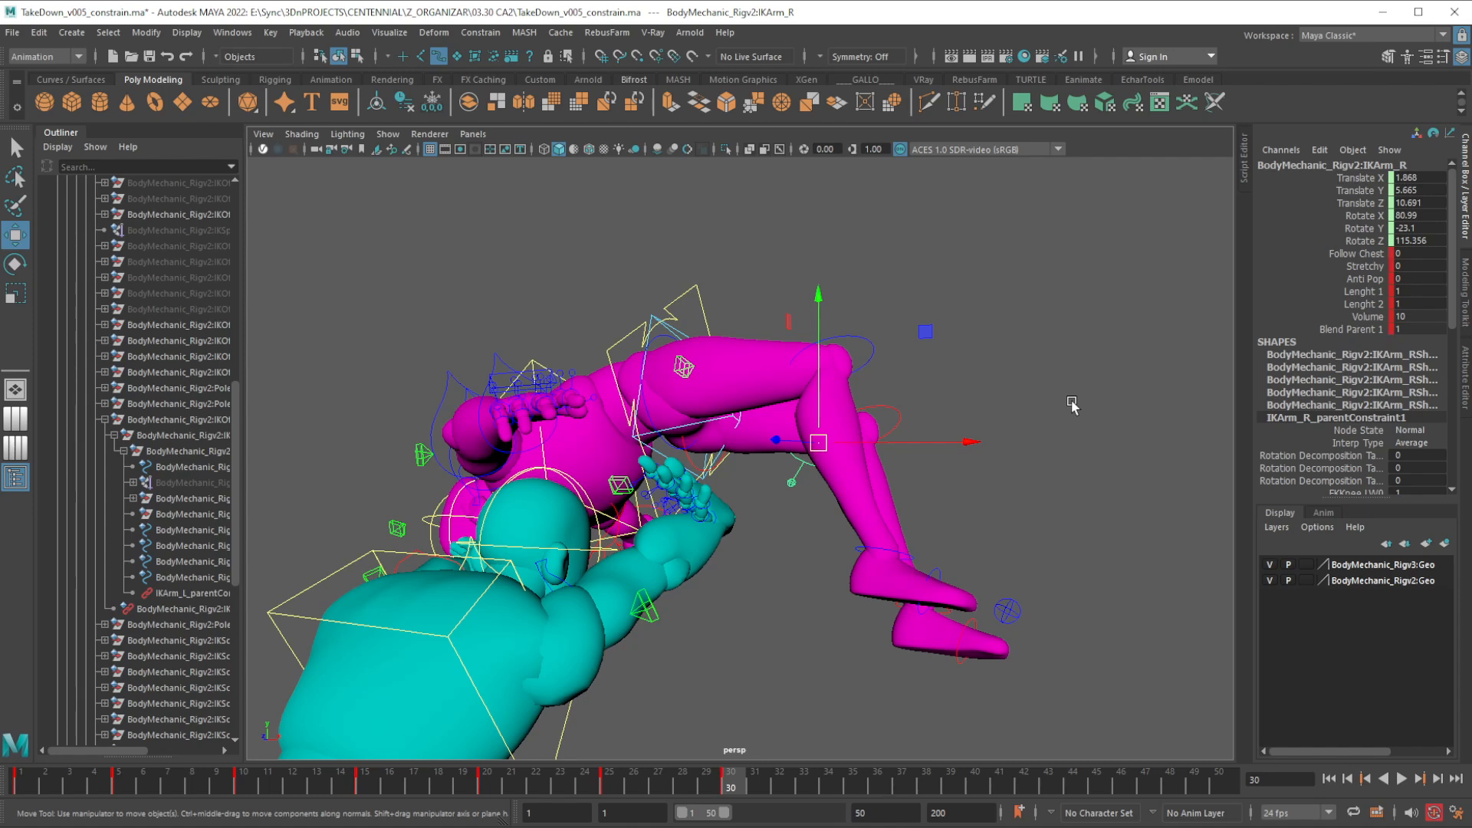
pyautogui.doubleClick(1428, 325)
pyautogui.click(1366, 331)
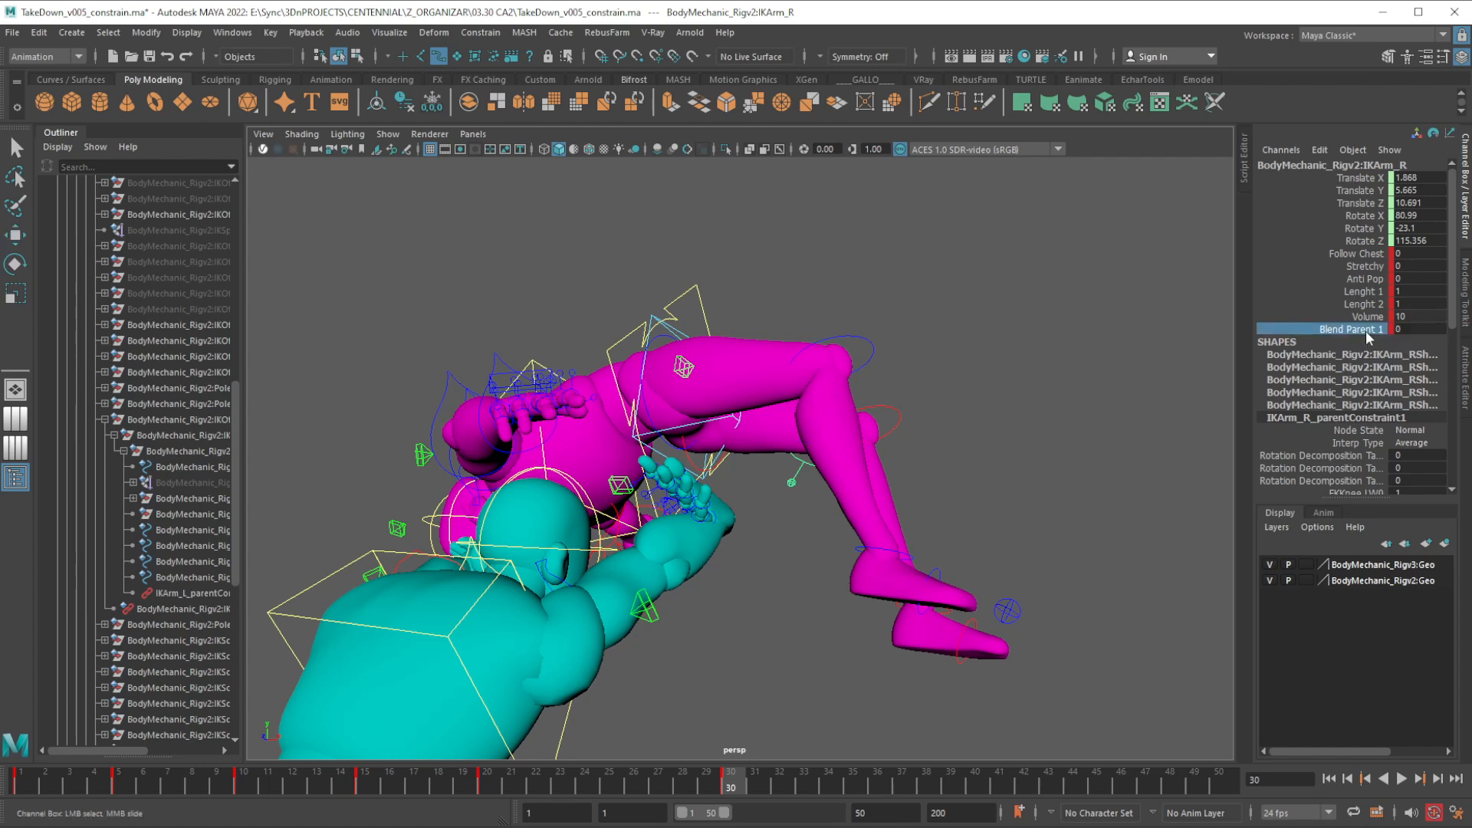
# - Inspect the lifting character's arms against the carried body from several angles at frame 30
pyautogui.scroll(-3, 977, 536)
pyautogui.keyDown('alt'); pyautogui.moveTo(991, 507); pyautogui.dragTo(836, 545); pyautogui.keyUp('alt')
pyautogui.press('w')
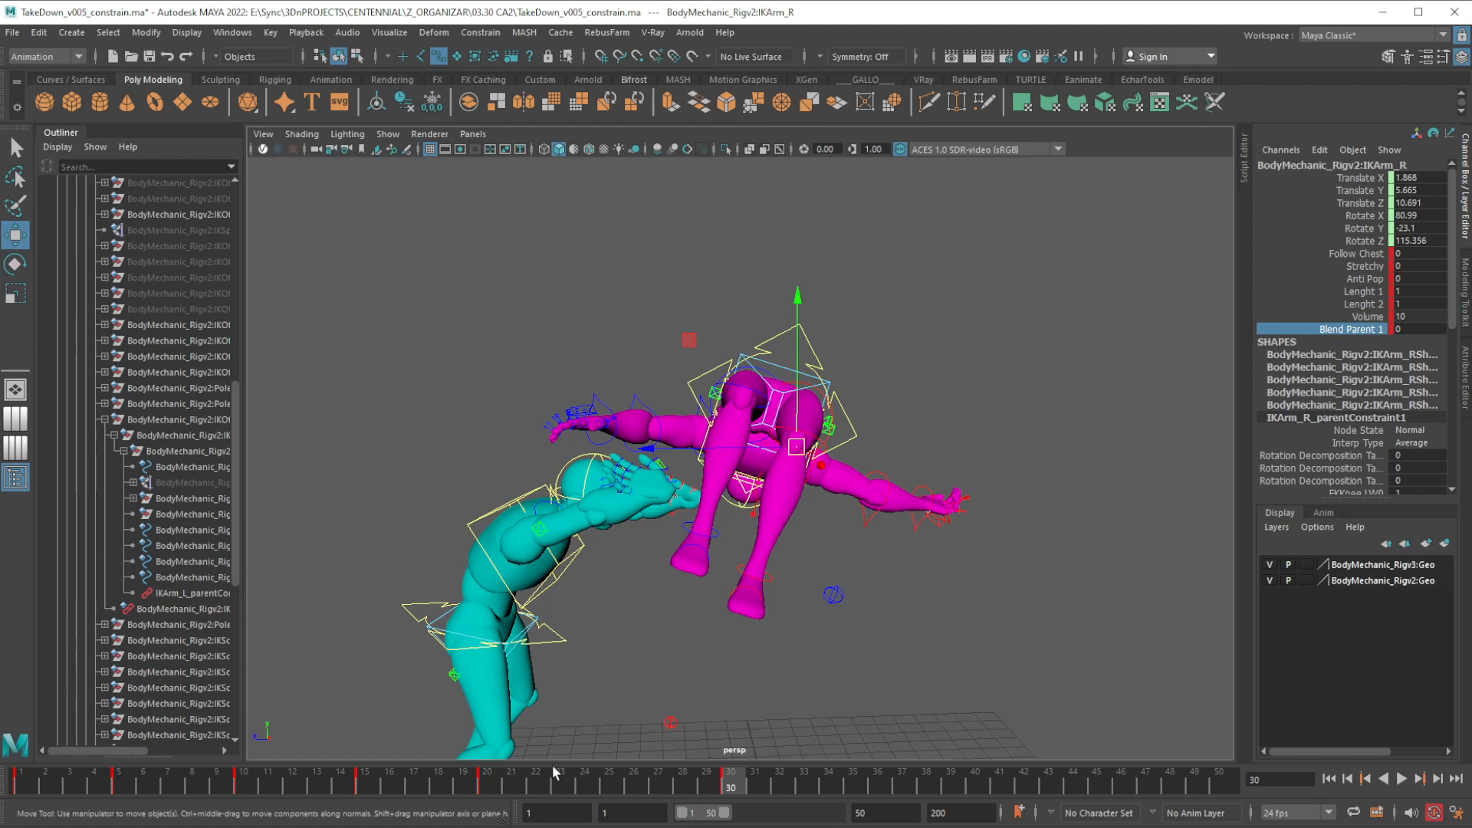
pyautogui.click(607, 786)
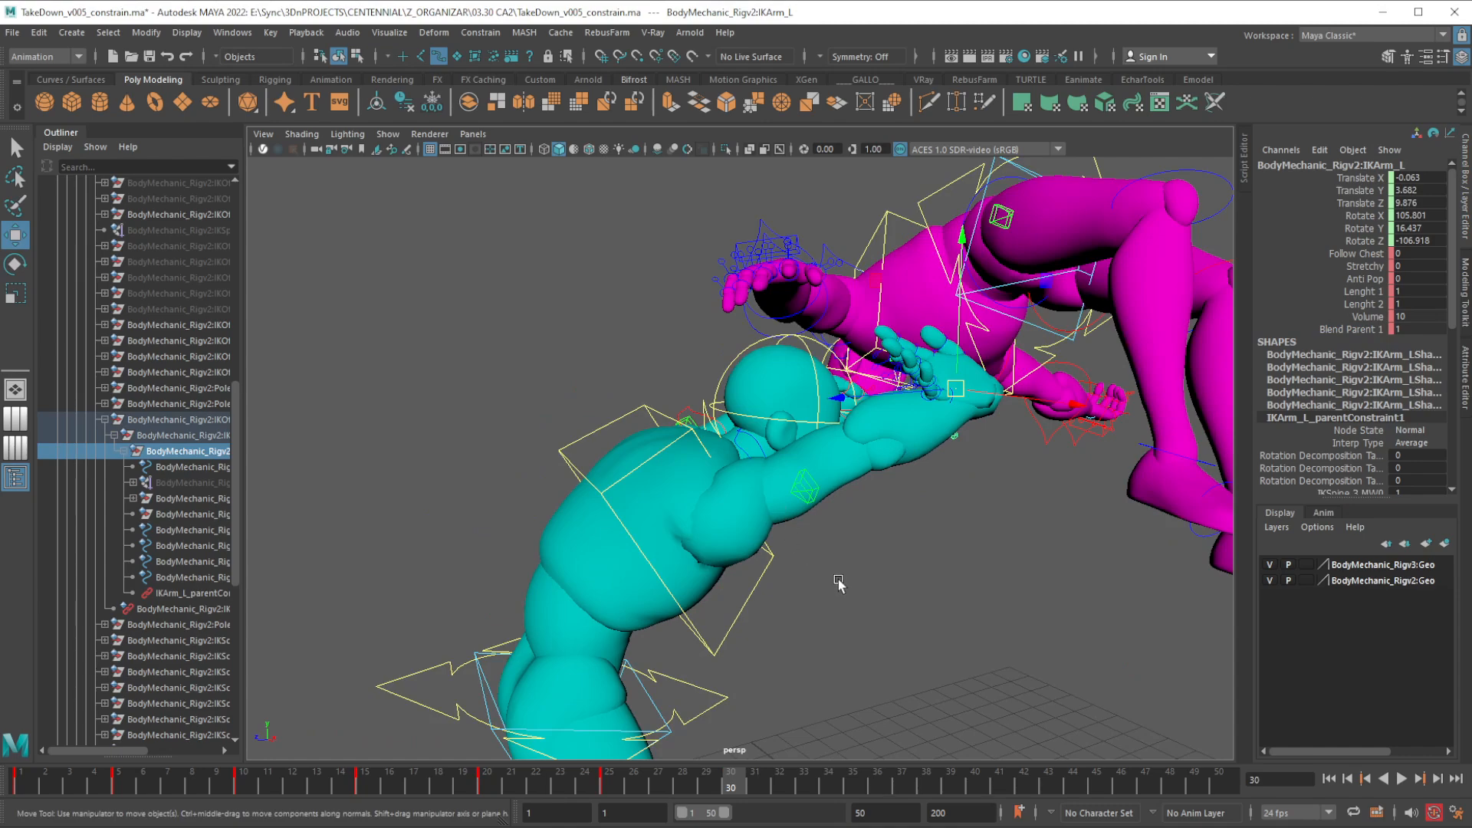
pyautogui.keyDown('alt'); pyautogui.moveTo(838, 583); pyautogui.dragTo(805, 476); pyautogui.keyUp('alt')
pyautogui.click(843, 482)
pyautogui.scroll(5, 798, 458)
pyautogui.keyDown('alt'); pyautogui.moveTo(878, 326); pyautogui.dragTo(847, 483, button='middle'); pyautogui.keyUp('alt')
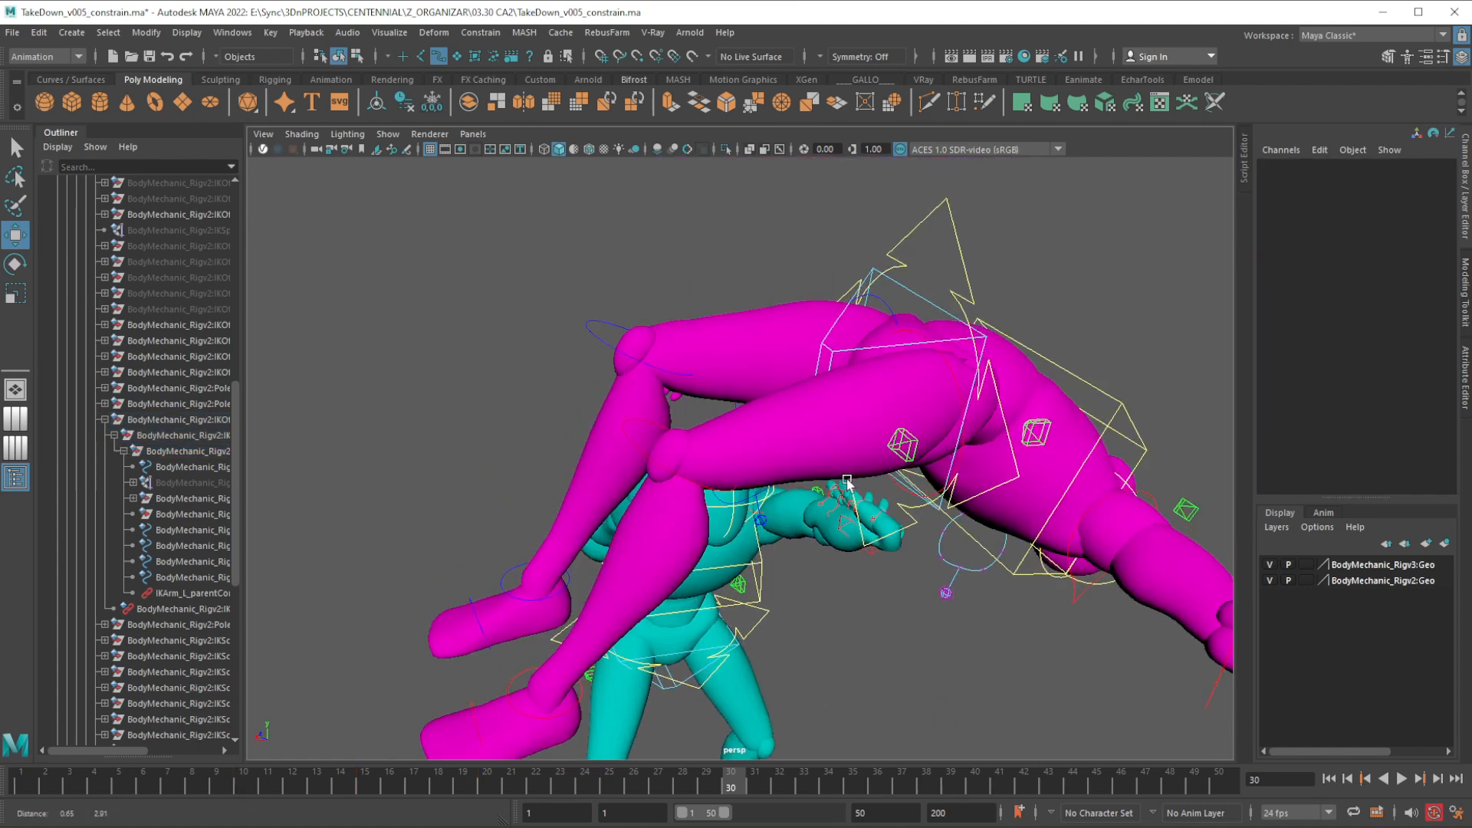
pyautogui.keyDown('alt'); pyautogui.moveTo(847, 481); pyautogui.dragTo(786, 467); pyautogui.keyUp('alt')
# - Move the lifting character's right arm IK control to bring the hand under the carried character
pyautogui.click(778, 458)
pyautogui.scroll(-8, 817, 521)
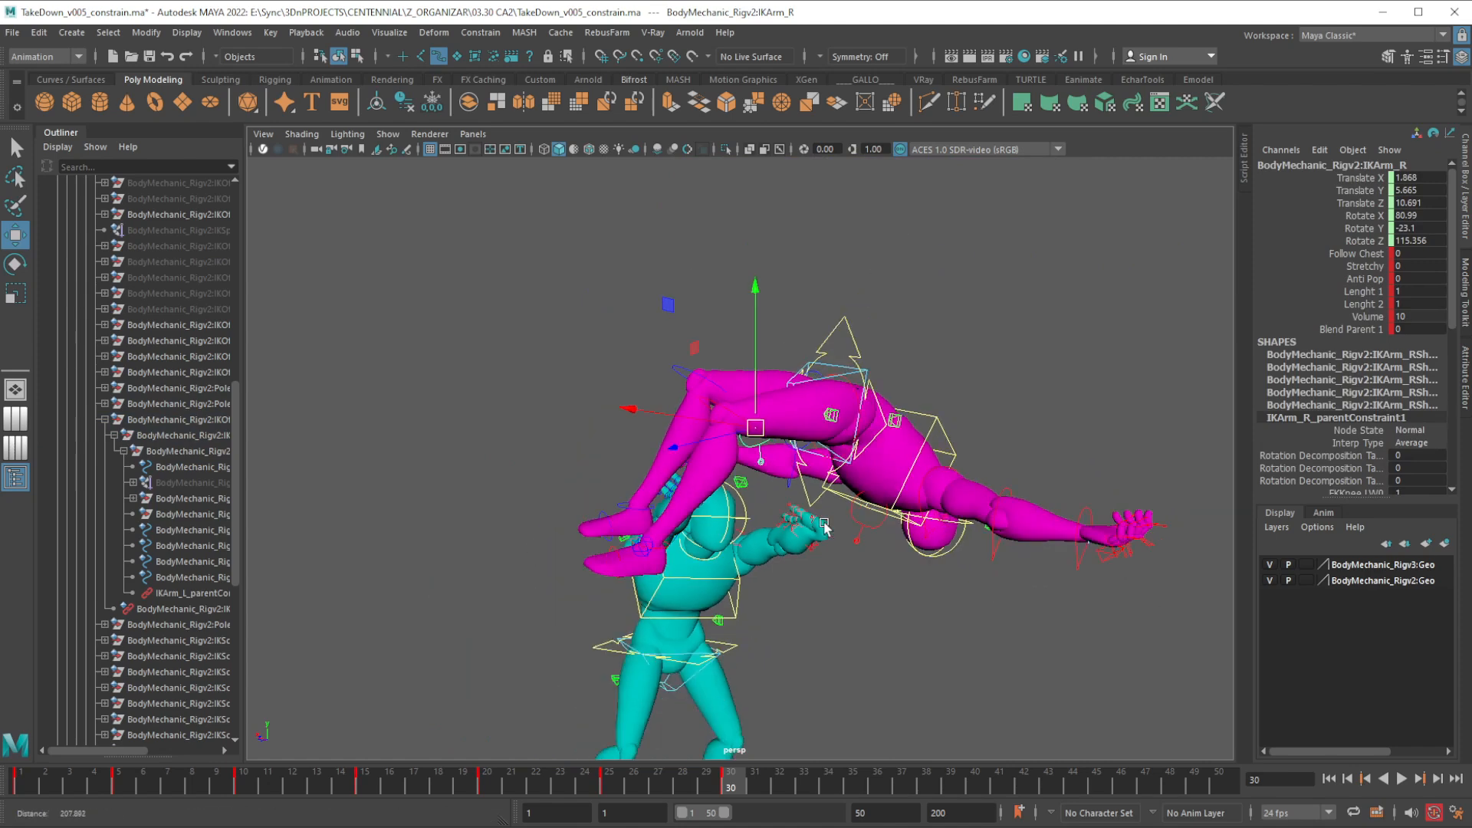
pyautogui.keyDown('alt'); pyautogui.moveTo(821, 529); pyautogui.dragTo(906, 579); pyautogui.keyUp('alt')
pyautogui.keyDown('alt'); pyautogui.moveTo(826, 609); pyautogui.dragTo(873, 628, button='middle'); pyautogui.keyUp('alt')
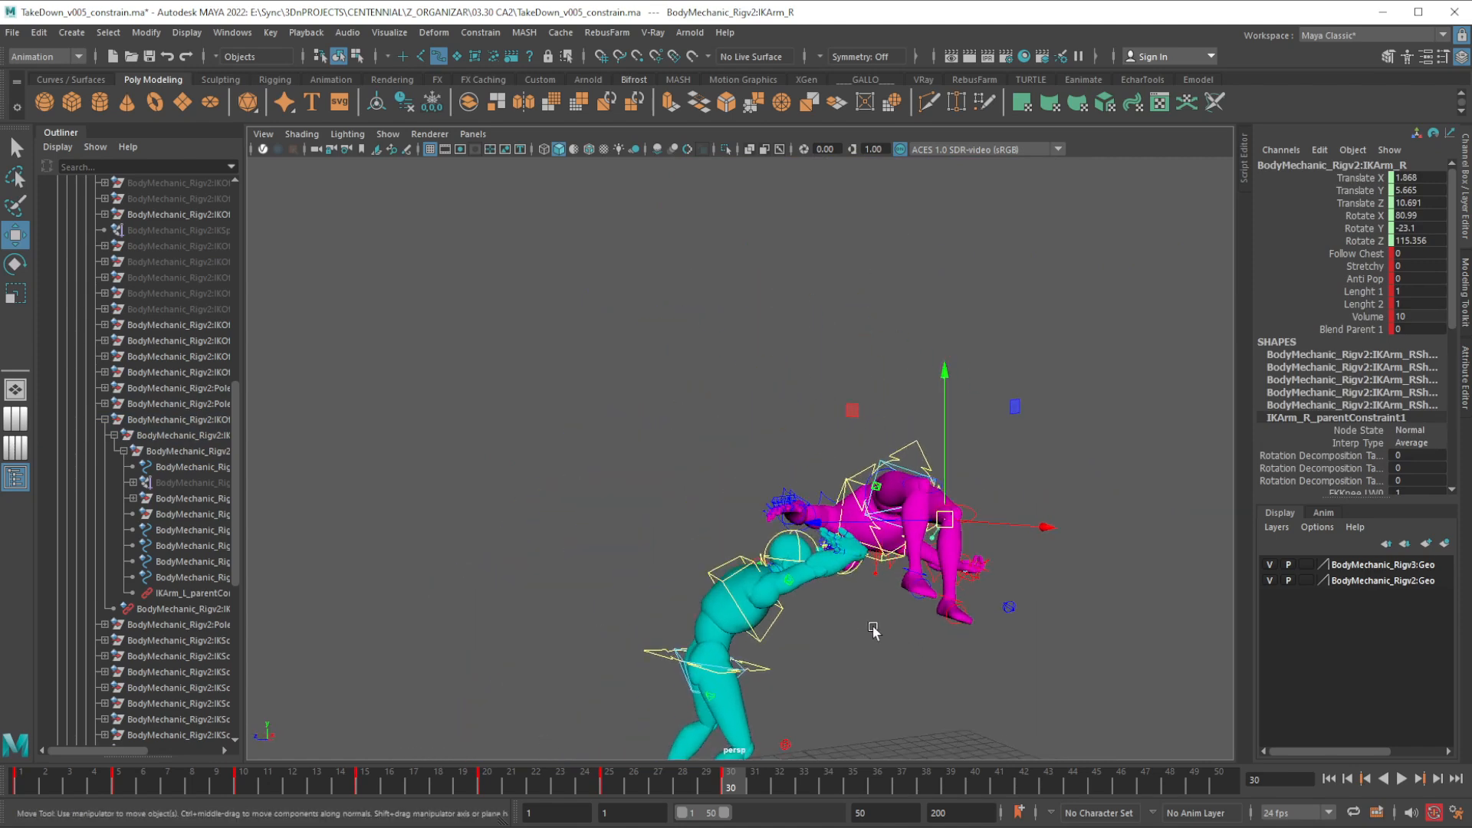
pyautogui.keyDown('alt'); pyautogui.moveTo(874, 628); pyautogui.dragTo(864, 621); pyautogui.keyUp('alt')
pyautogui.moveTo(874, 522); pyautogui.dragTo(729, 521)
pyautogui.keyDown('alt'); pyautogui.moveTo(804, 574); pyautogui.dragTo(815, 641); pyautogui.keyUp('alt')
pyautogui.keyDown('alt'); pyautogui.moveTo(815, 640); pyautogui.dragTo(792, 608, button='middle'); pyautogui.keyUp('alt')
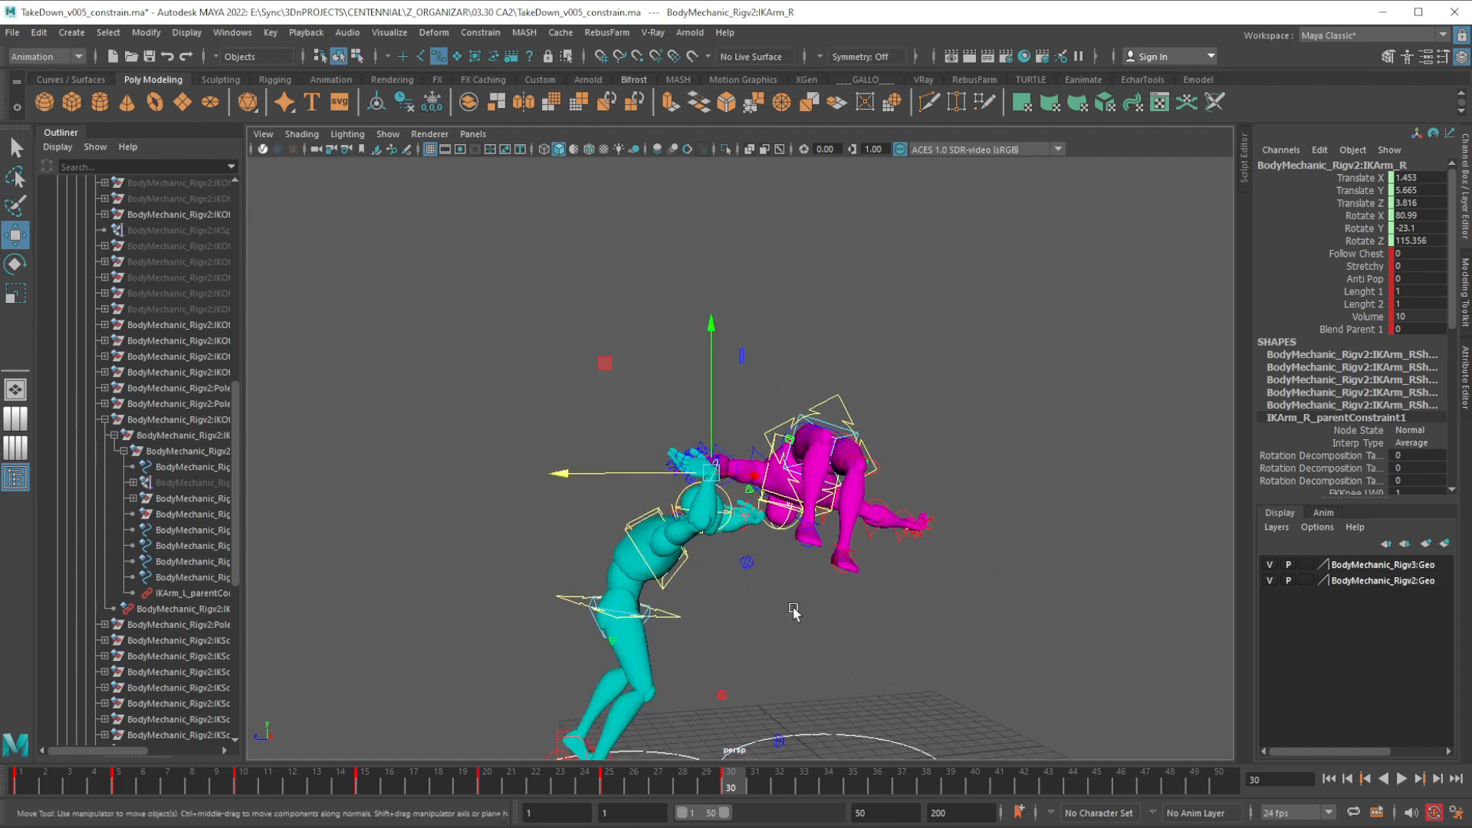
# - Rotate the right arm IK control to orient the hand against the carried character's body
pyautogui.scroll(5, 791, 636)
pyautogui.press('e')
pyautogui.moveTo(703, 496); pyautogui.dragTo(889, 496)
pyautogui.moveTo(801, 403); pyautogui.dragTo(853, 581)
pyautogui.press('w')
pyautogui.keyDown('alt'); pyautogui.moveTo(709, 618); pyautogui.dragTo(874, 671); pyautogui.keyUp('alt')
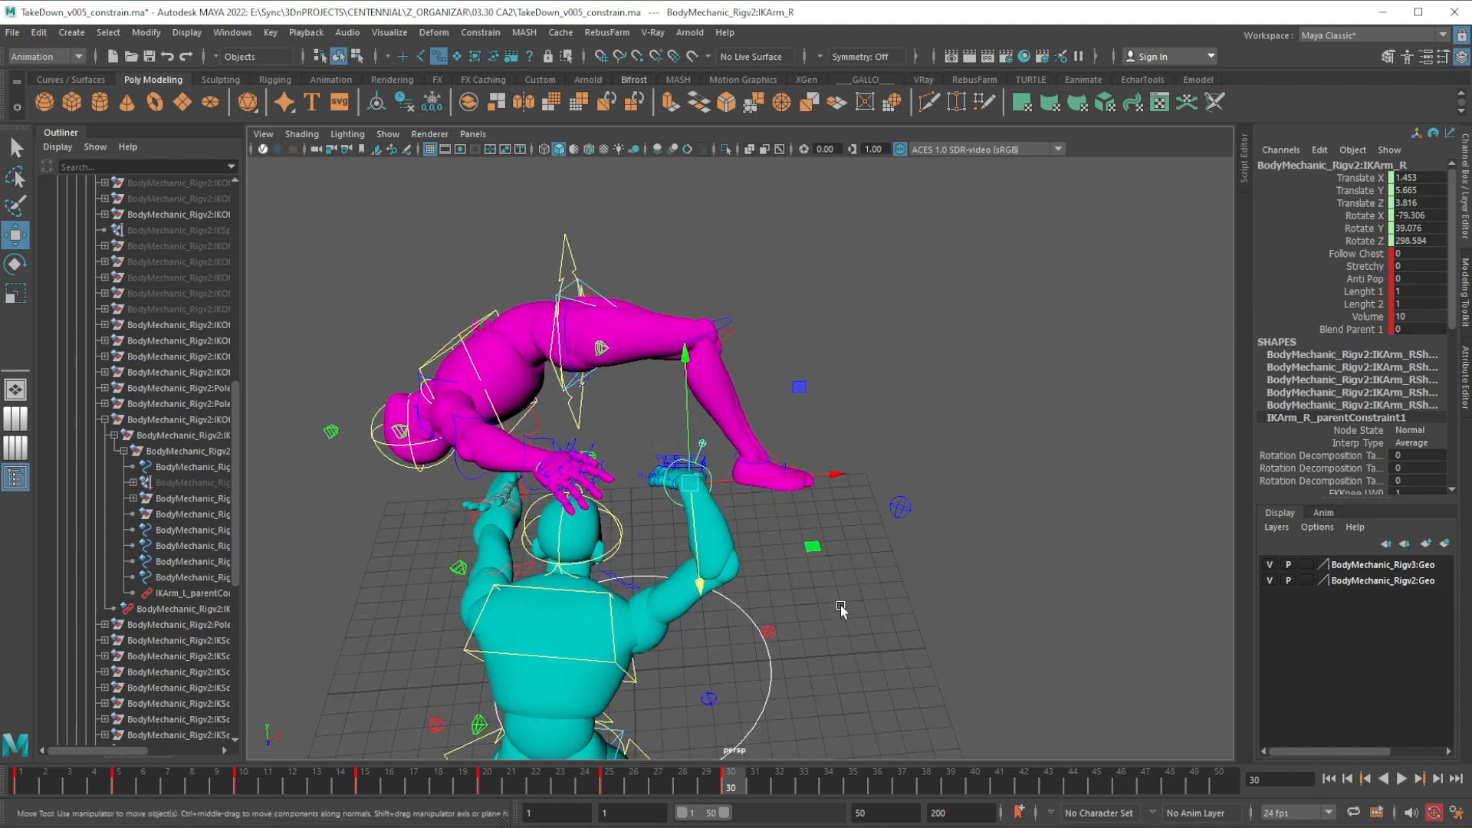
# - Reposition the right arm IK control closer to the carried character's torso
pyautogui.moveTo(809, 544); pyautogui.dragTo(610, 547)
pyautogui.moveTo(638, 396); pyautogui.dragTo(639, 456)
pyautogui.moveTo(611, 509); pyautogui.dragTo(644, 512)
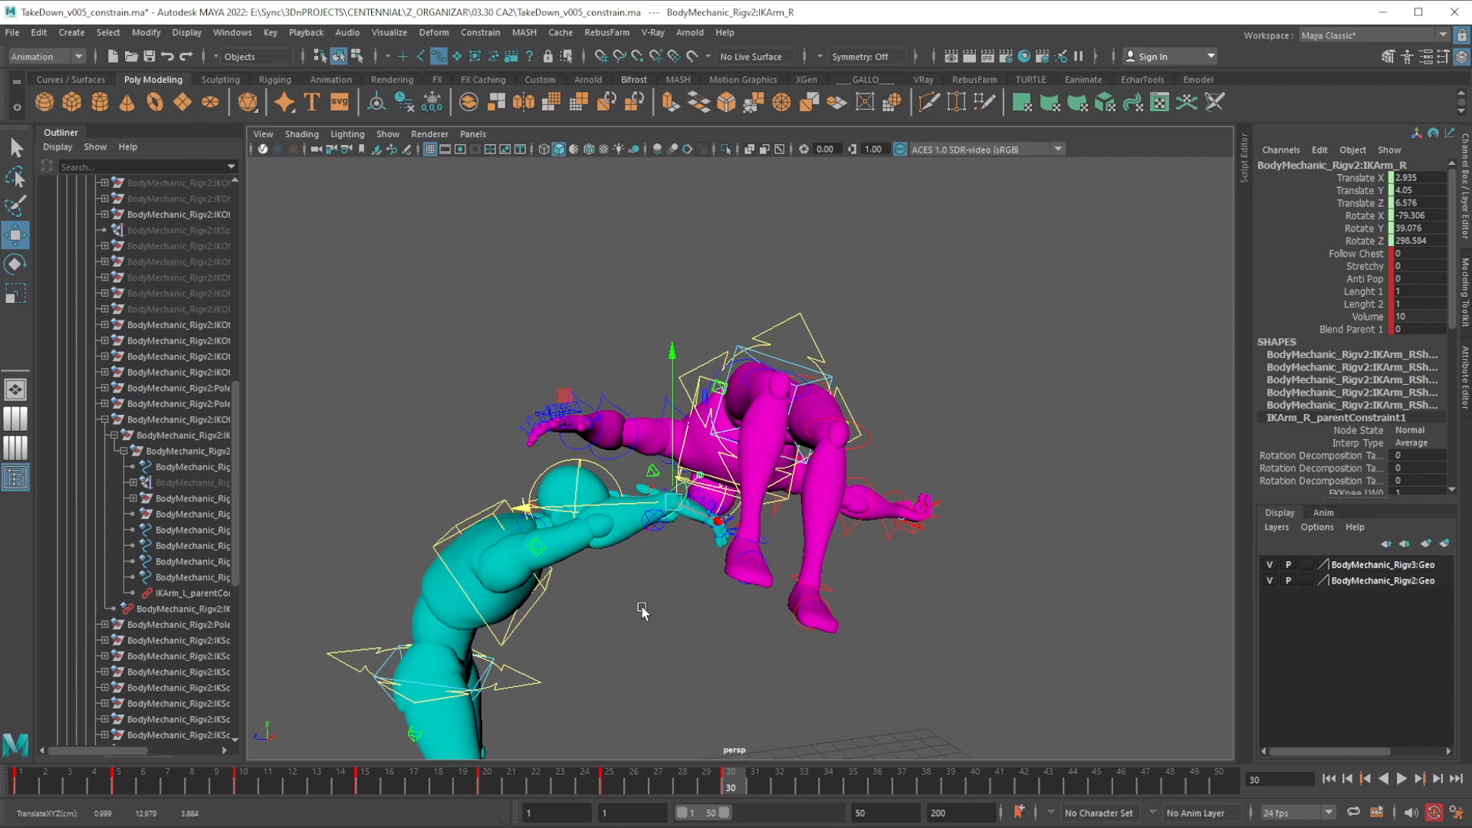
pyautogui.keyDown('alt'); pyautogui.moveTo(643, 609); pyautogui.dragTo(856, 626); pyautogui.keyUp('alt')
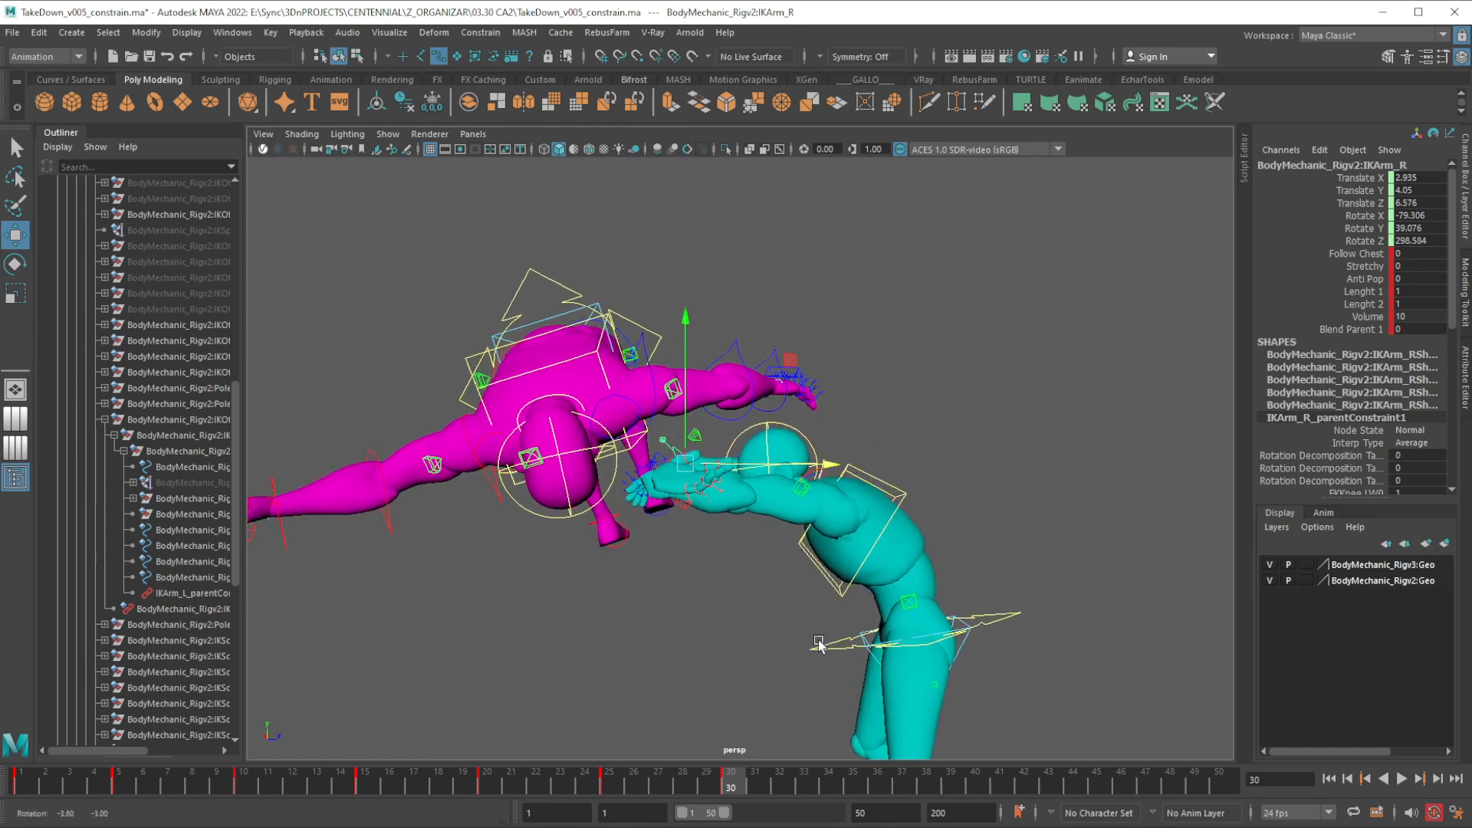
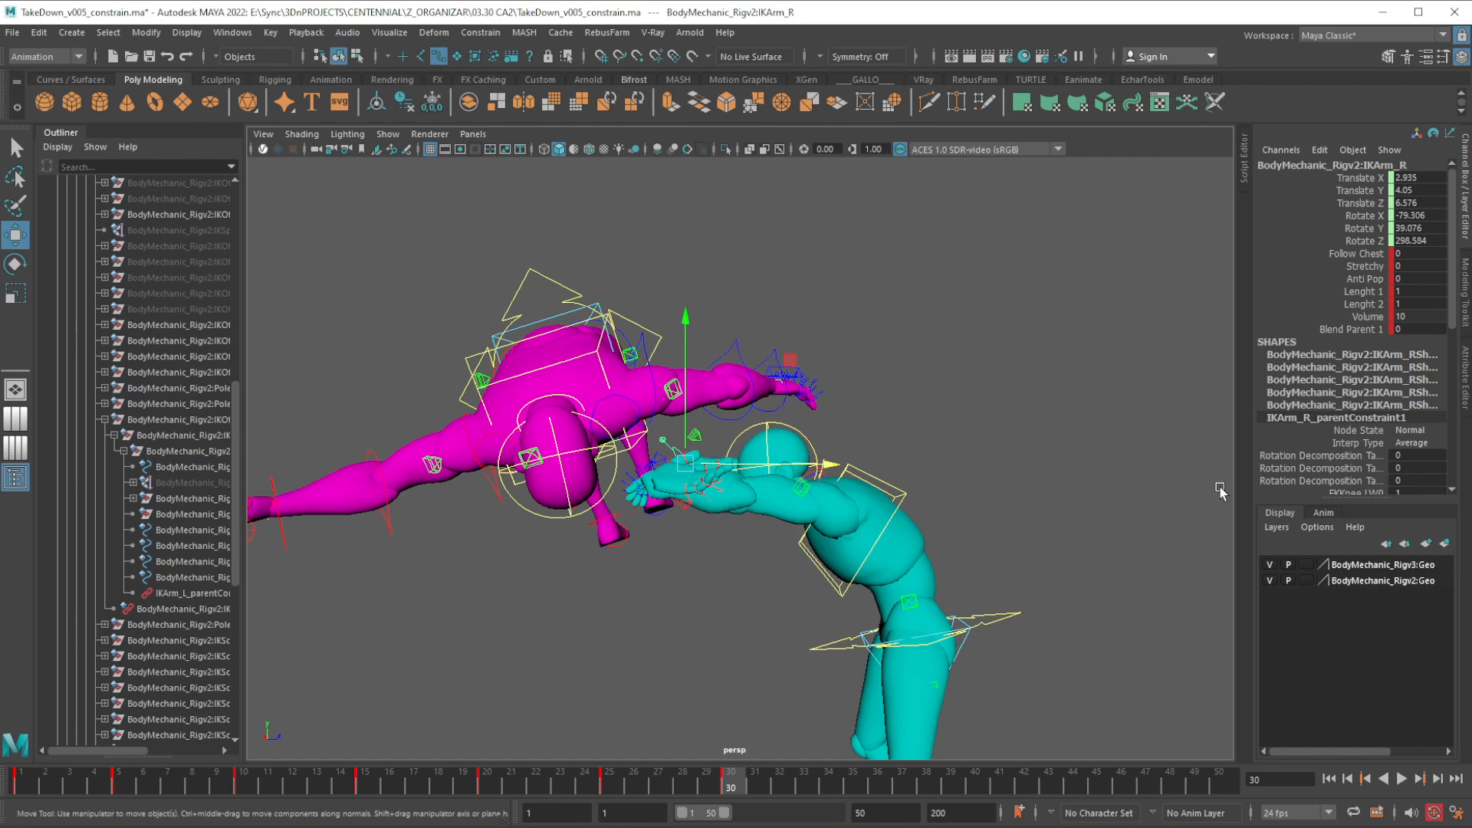
# - Shift the right arm IK control slightly to refine the hand's contact with the carried character
pyautogui.keyDown('alt'); pyautogui.moveTo(693, 537); pyautogui.dragTo(613, 551); pyautogui.keyUp('alt')
pyautogui.scroll(5, 612, 552)
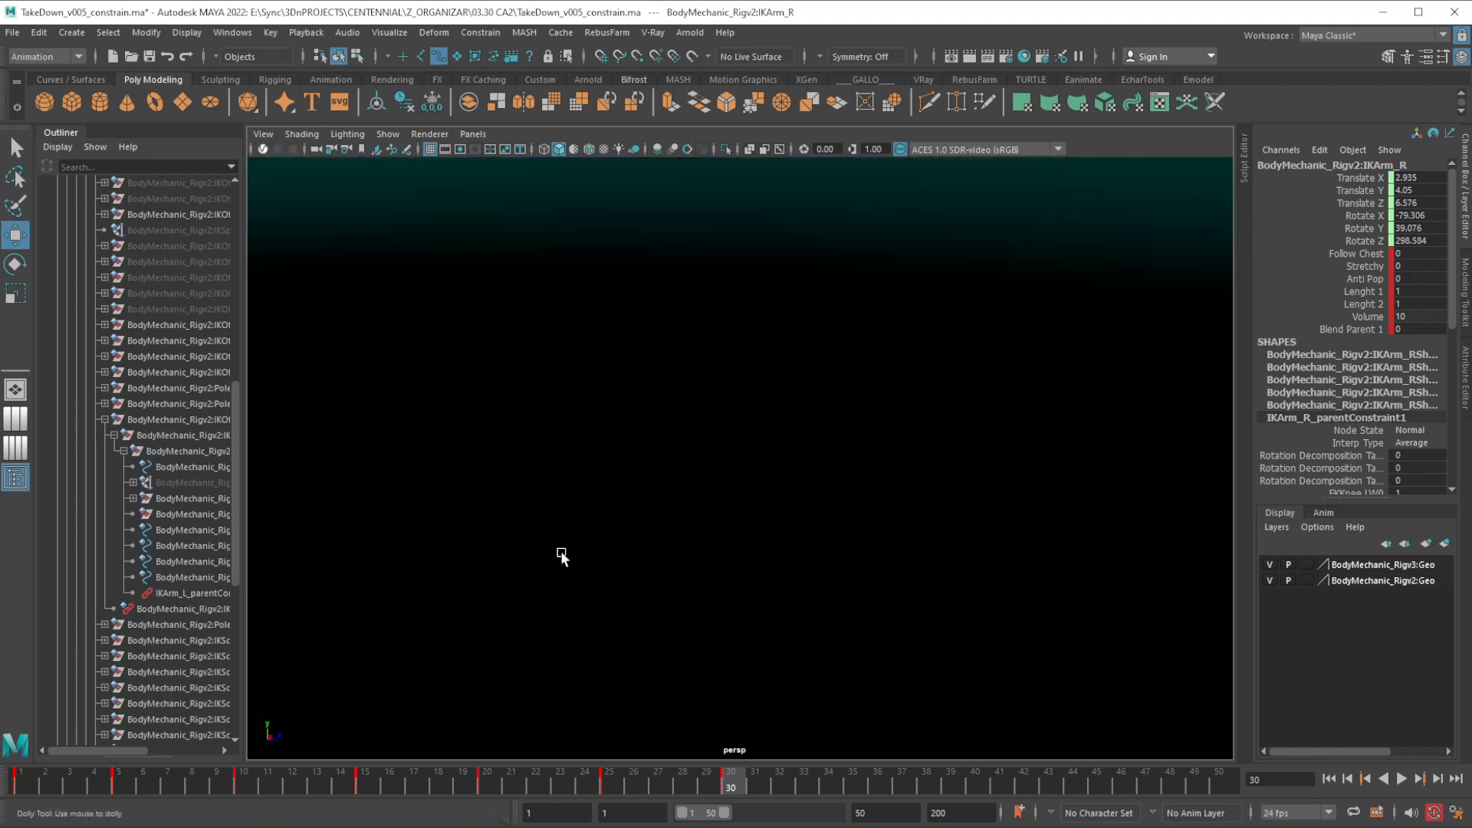
pyautogui.scroll(-4, 562, 553)
pyautogui.keyDown('alt'); pyautogui.moveTo(489, 536); pyautogui.dragTo(514, 529, button='middle'); pyautogui.keyUp('alt')
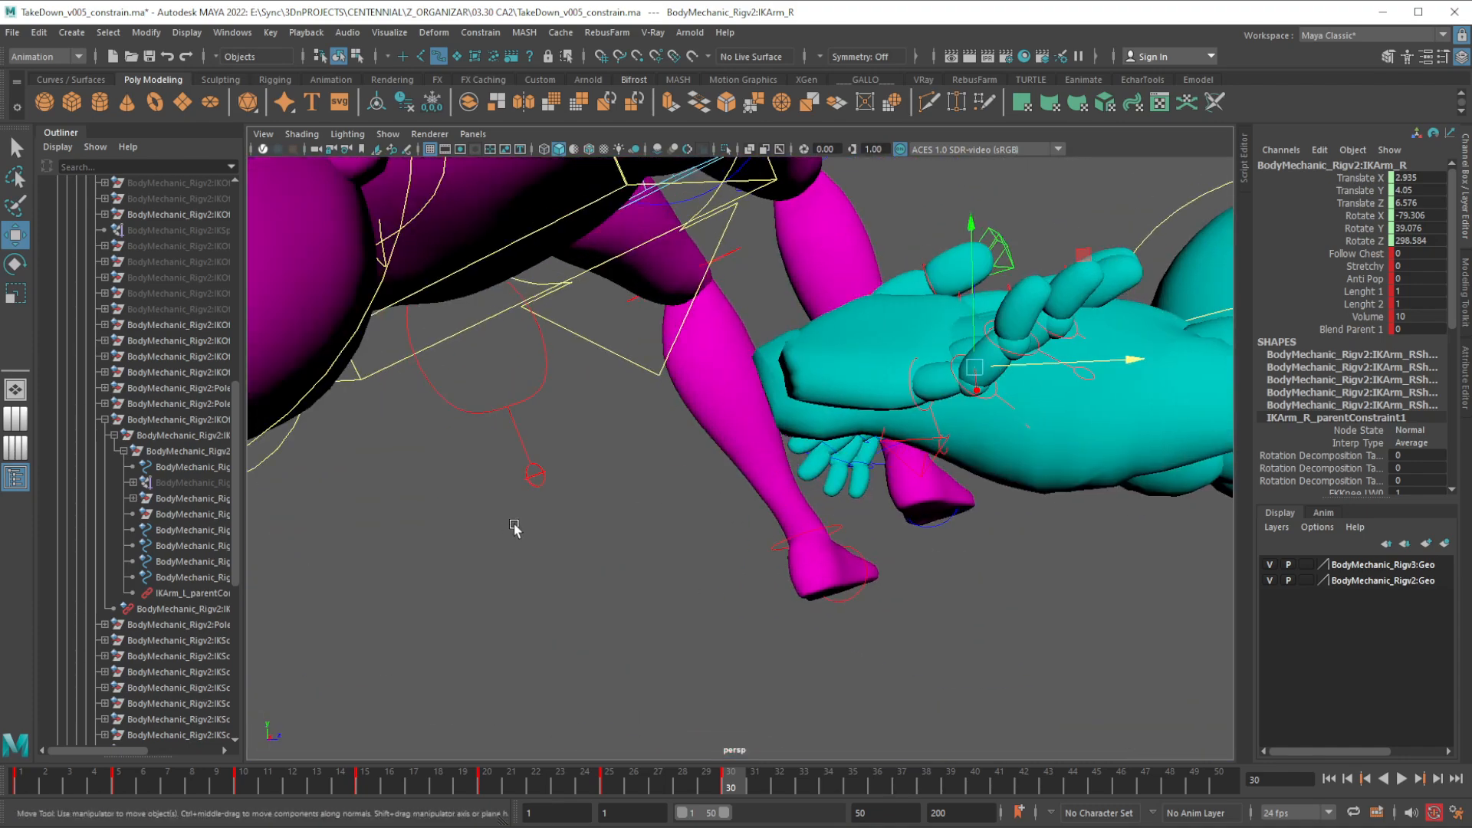
# - Select the lifting character's left arm IK control and set its Blend Parent 1 to 0 at frame 30
pyautogui.click(540, 397)
pyautogui.scroll(-6, 608, 552)
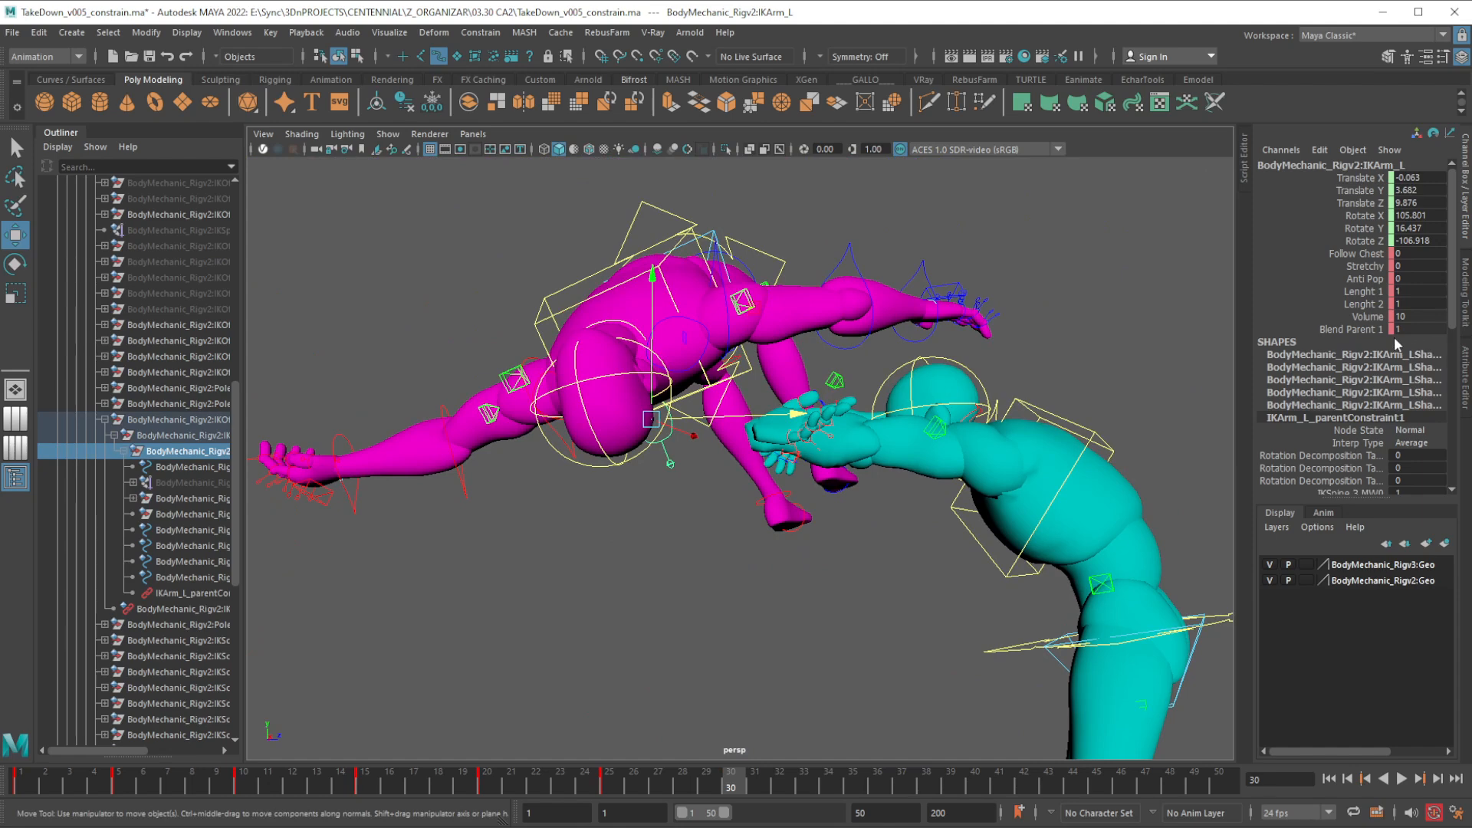
pyautogui.click(1420, 329)
pyautogui.write('0')
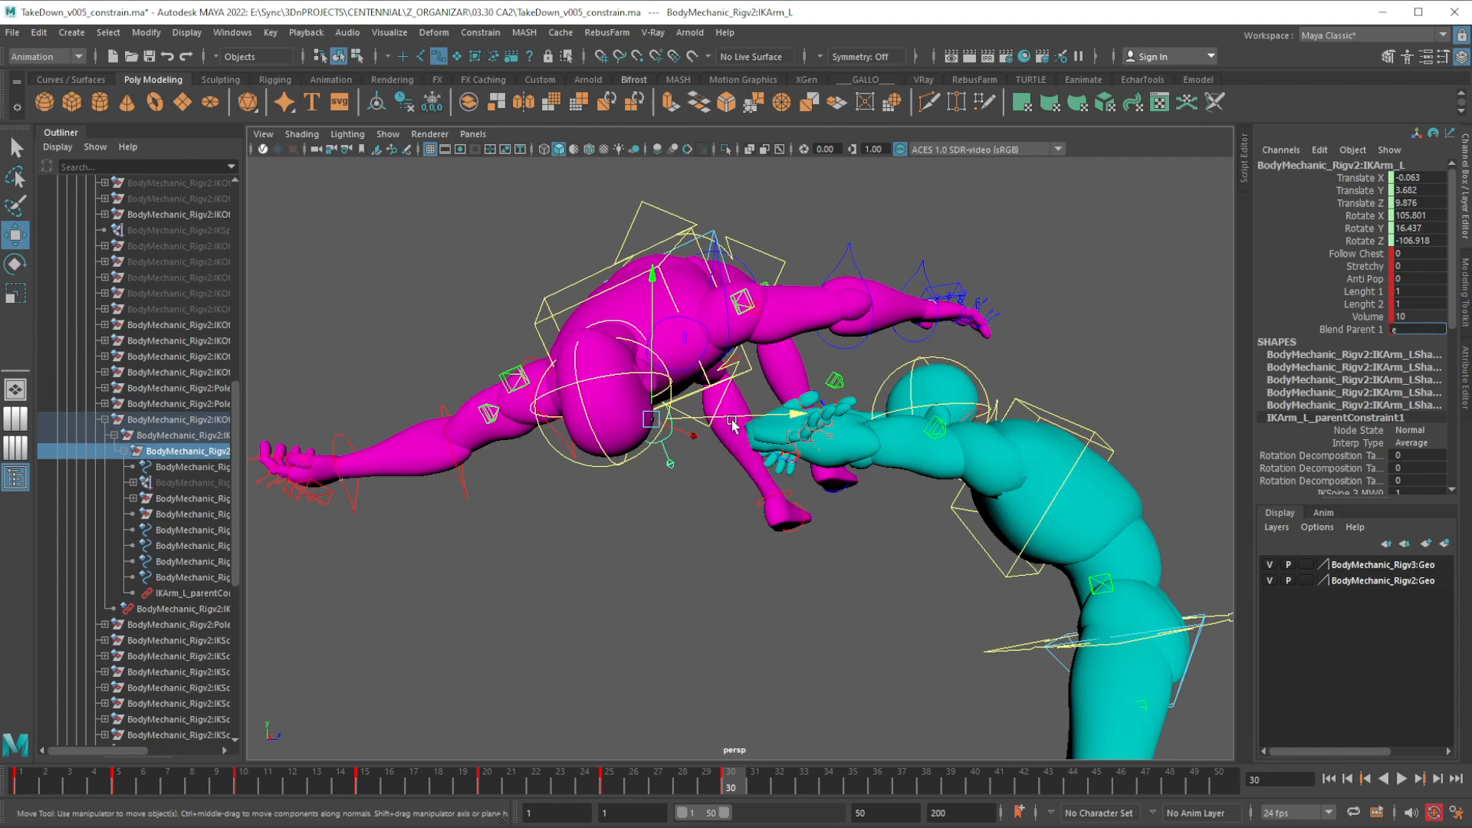
pyautogui.press('Return')
# - Rotate and move the left arm IK control to place the hand against the carried body, then set Blend Parent 1 to 1
pyautogui.press('e')
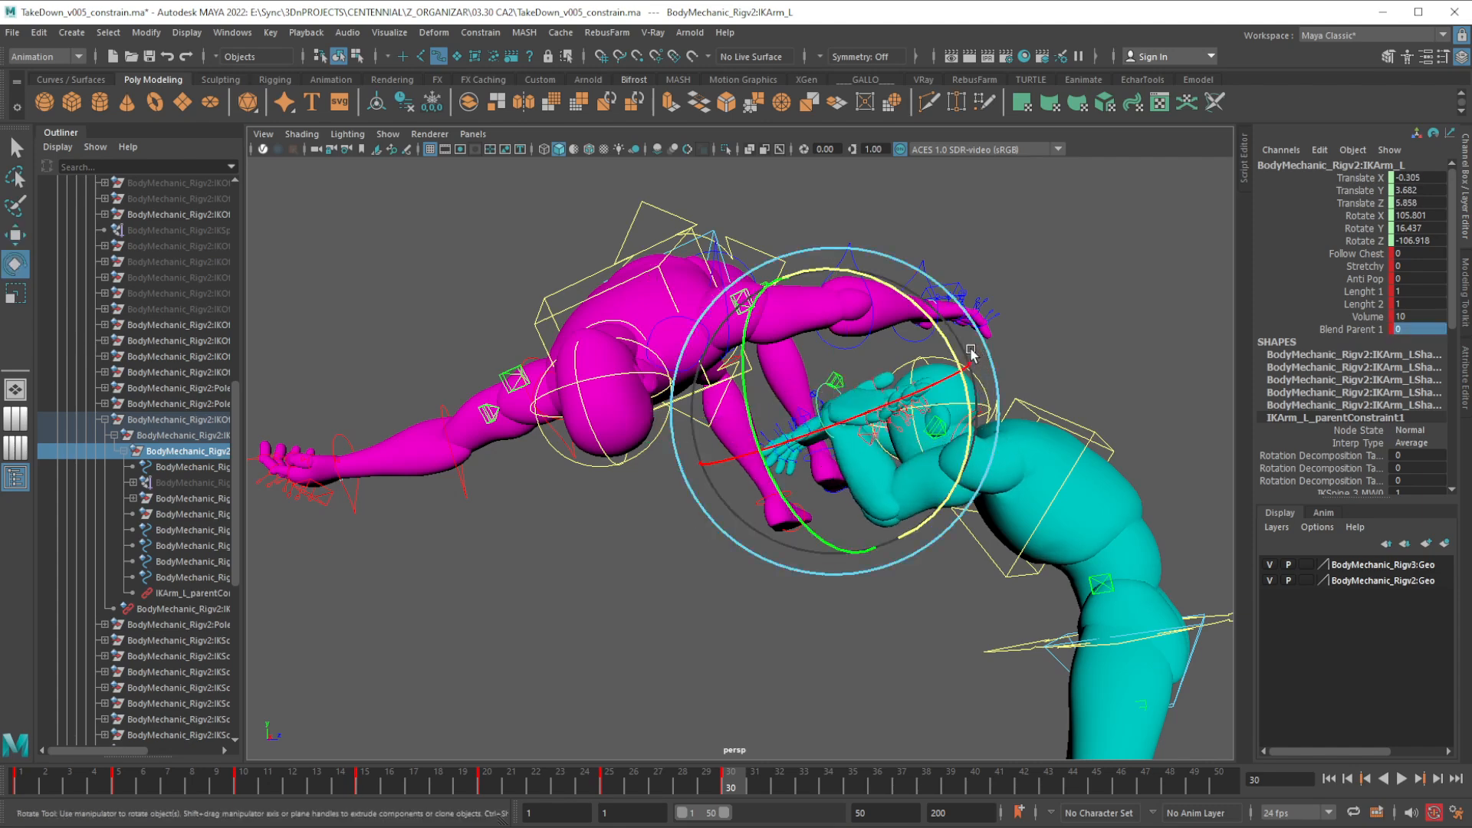
pyautogui.moveTo(970, 351); pyautogui.dragTo(862, 298)
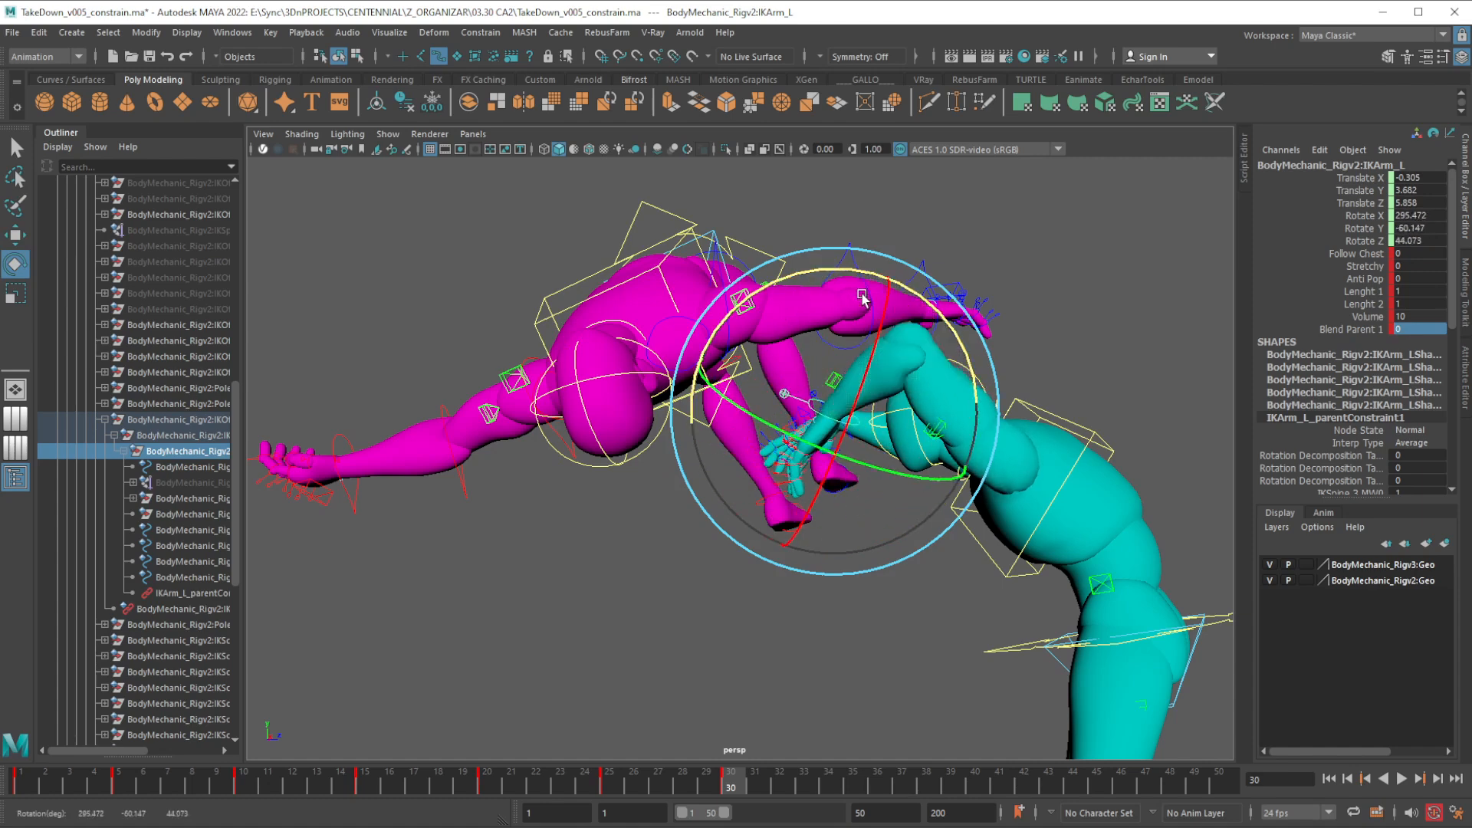
pyautogui.press('w')
pyautogui.moveTo(882, 403); pyautogui.dragTo(793, 432)
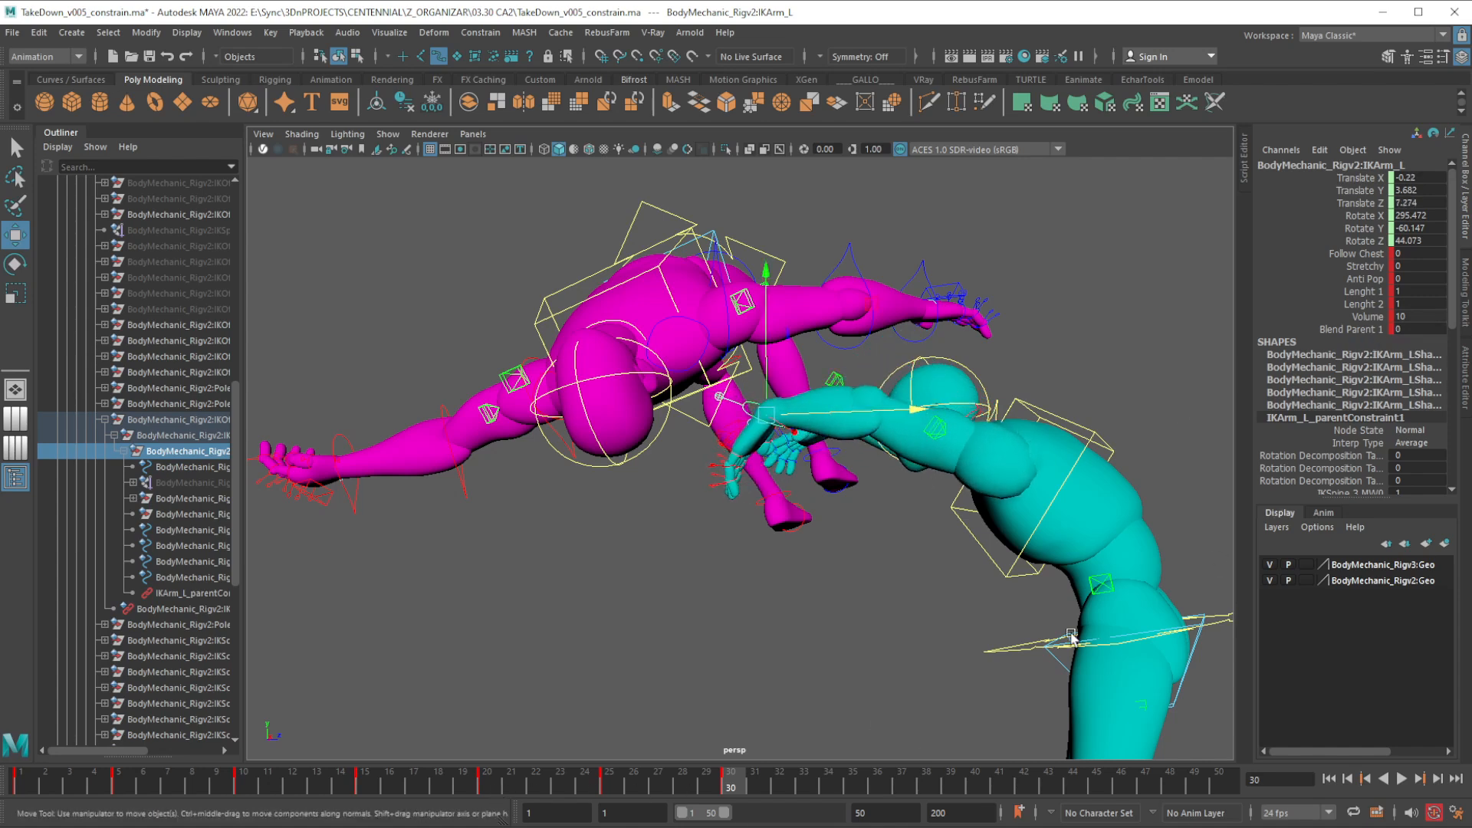
pyautogui.write('1')
pyautogui.press('Return')
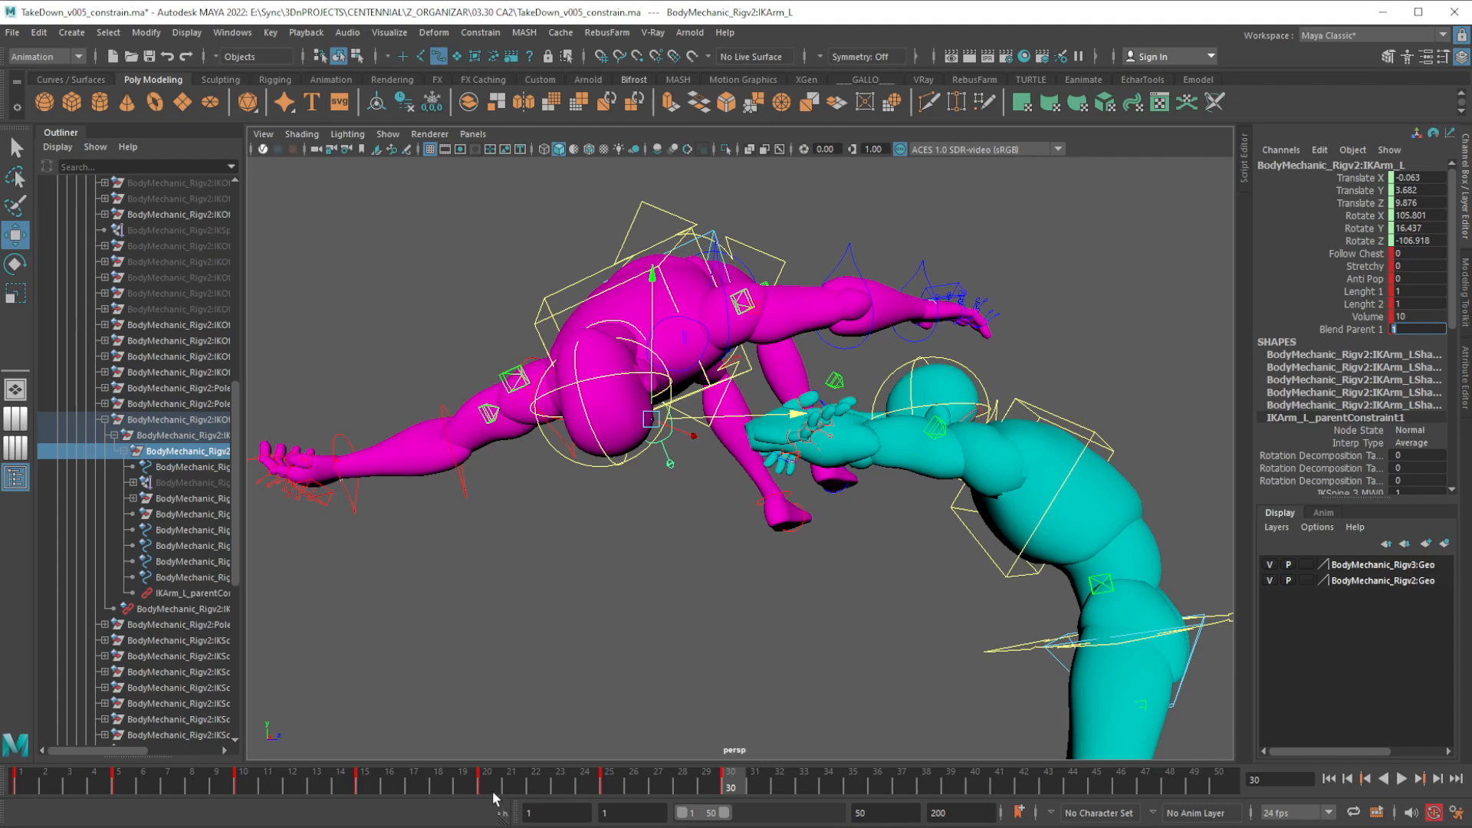
# - Scrub through frames 20 to 30 and orbit around both characters to review the lift
pyautogui.click(488, 783)
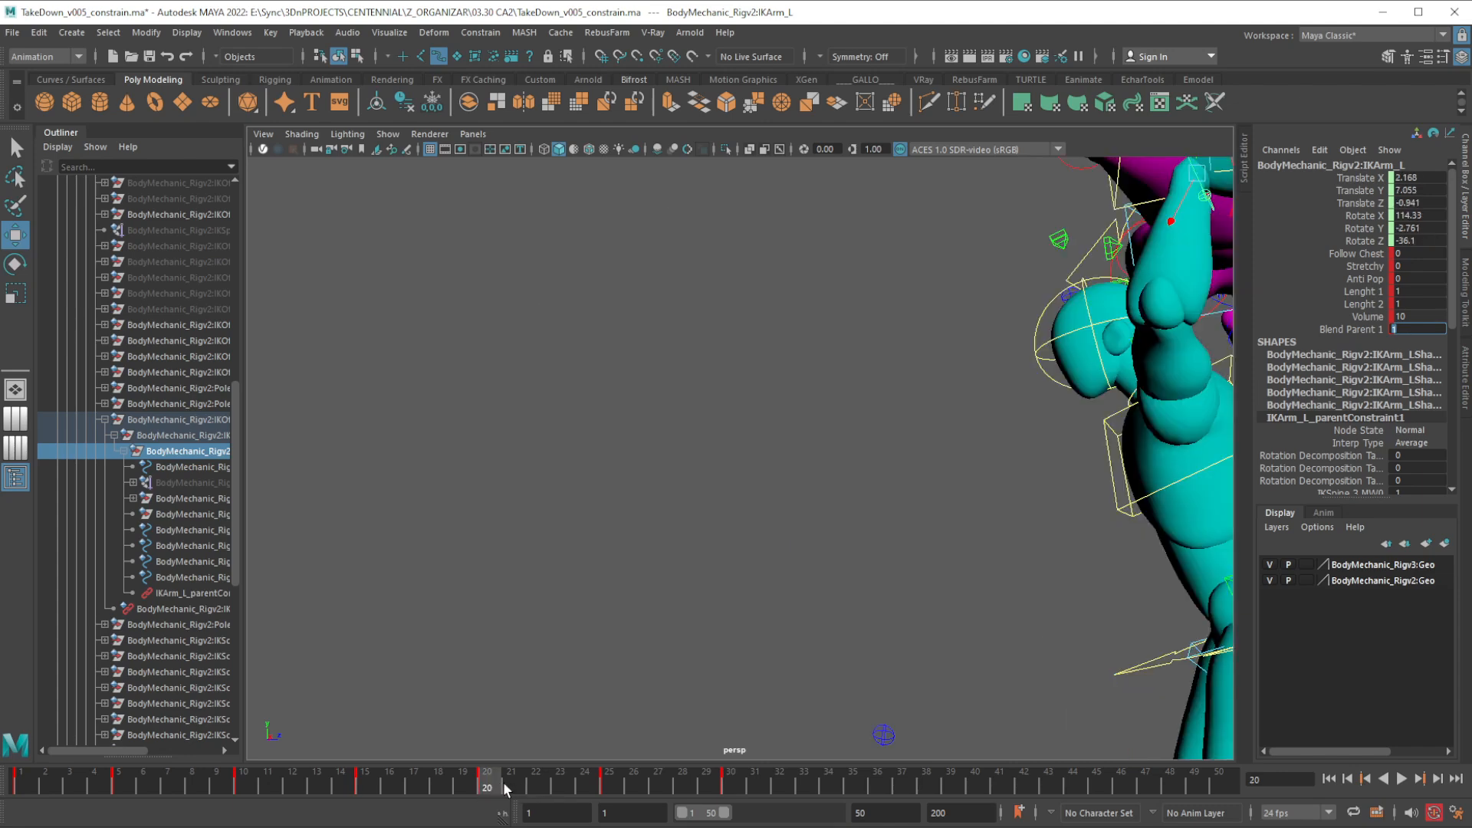
pyautogui.moveTo(505, 790); pyautogui.dragTo(560, 783)
pyautogui.scroll(-3, 845, 602)
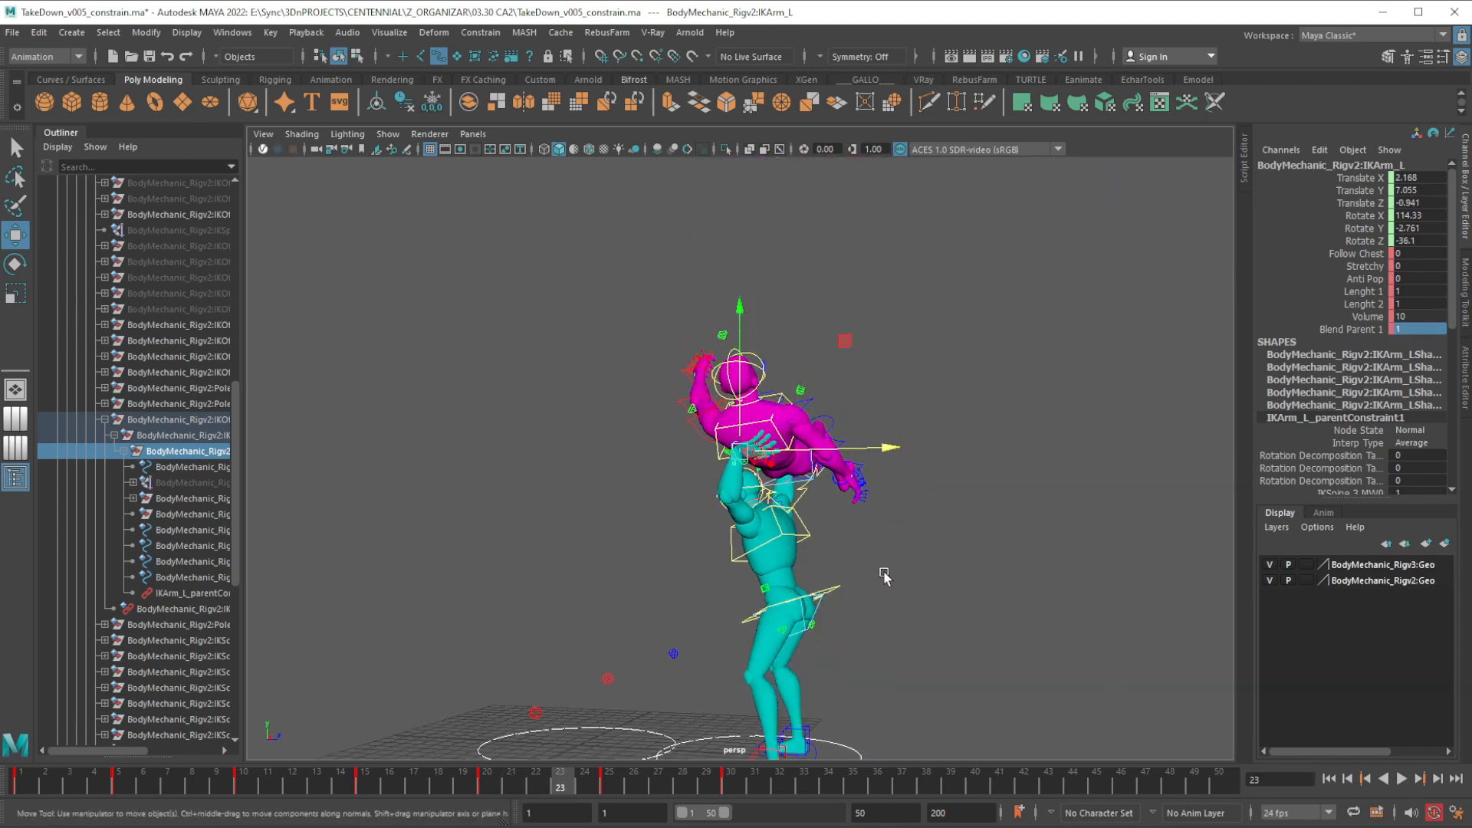
pyautogui.keyDown('alt'); pyautogui.moveTo(818, 636); pyautogui.dragTo(879, 625); pyautogui.keyUp('alt')
pyautogui.click(609, 781)
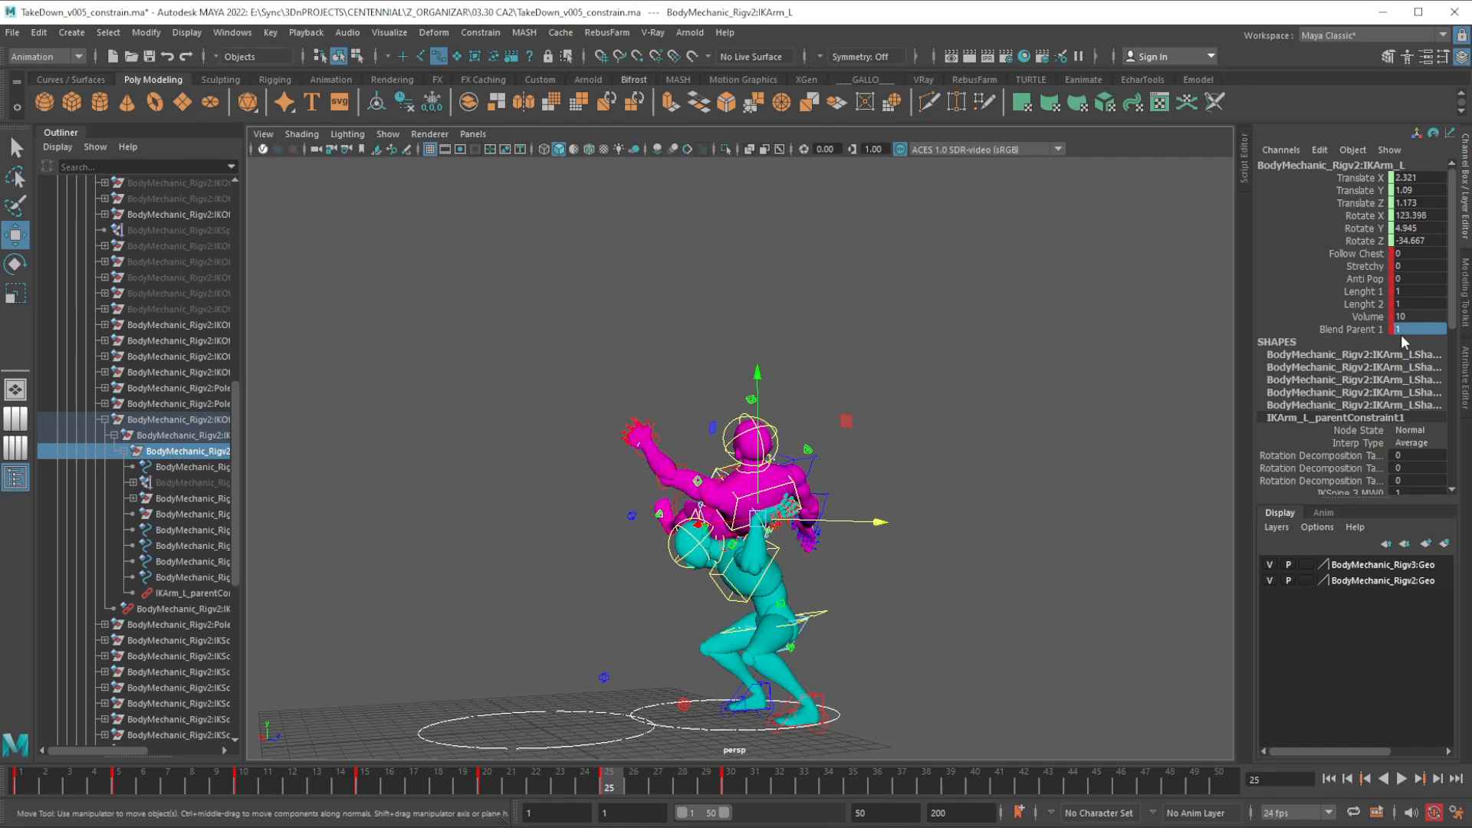
pyautogui.keyDown('alt'); pyautogui.moveTo(797, 514); pyautogui.dragTo(776, 537); pyautogui.keyUp('alt')
pyautogui.scroll(2, 775, 537)
pyautogui.keyDown('alt'); pyautogui.moveTo(755, 571); pyautogui.dragTo(797, 512, button='middle'); pyautogui.keyUp('alt')
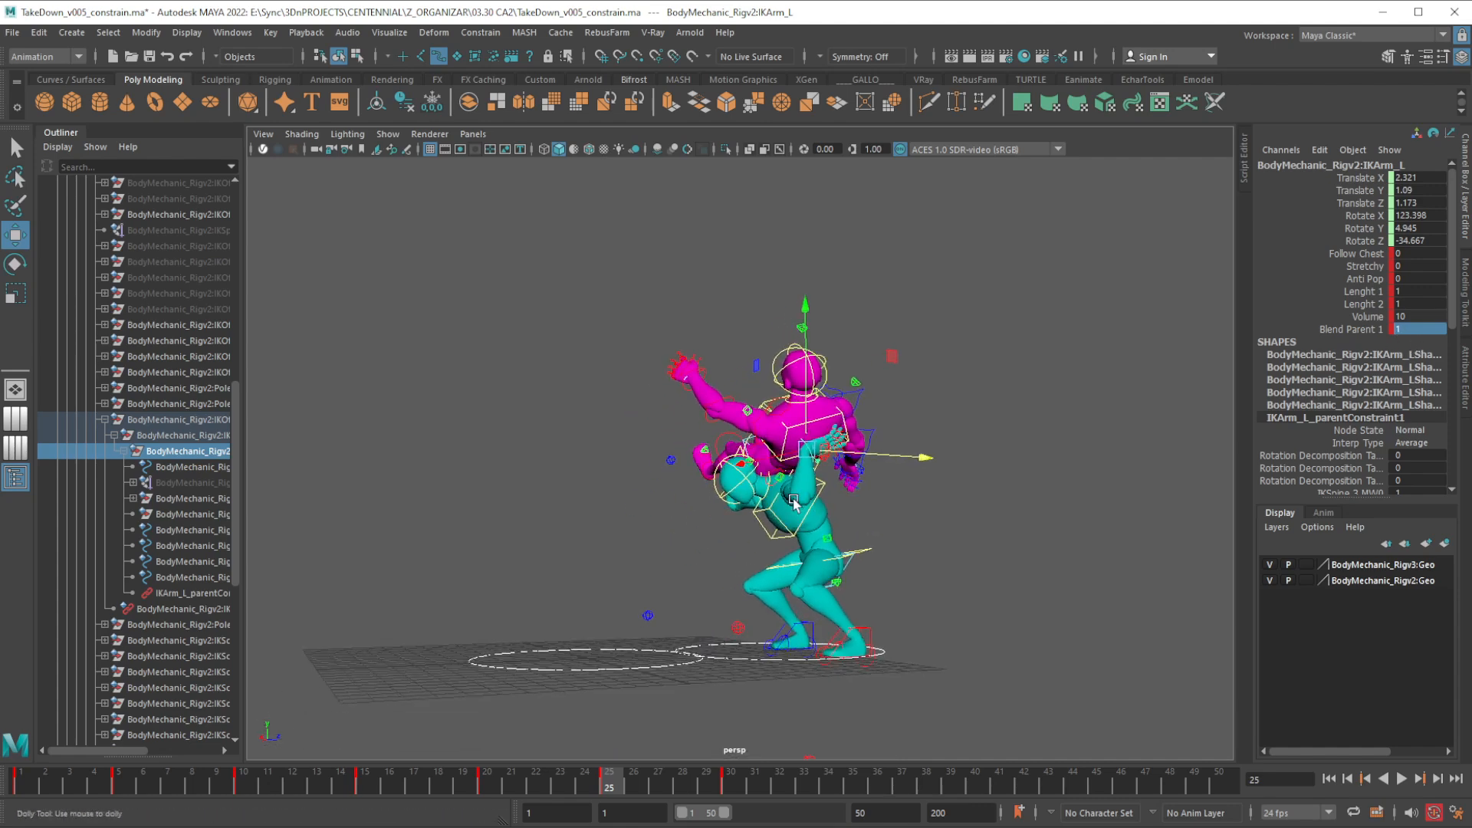
pyautogui.keyDown('alt'); pyautogui.moveTo(797, 512); pyautogui.dragTo(828, 521); pyautogui.keyUp('alt')
pyautogui.click(728, 780)
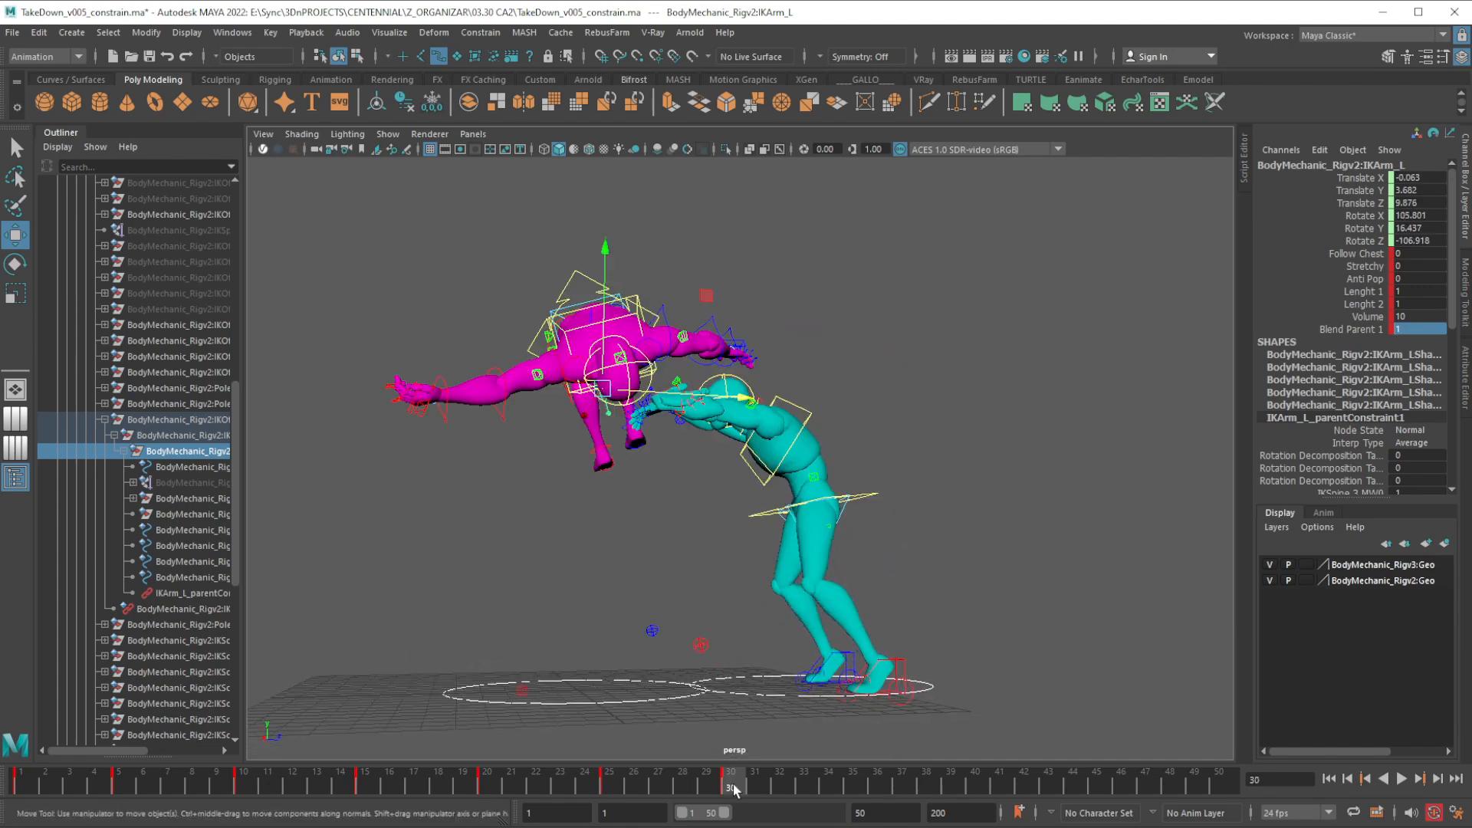
# - Set the left arm IK control's Blend Parent 1 to 0 at frame 30 and nudge the hand into place
pyautogui.scroll(4, 728, 490)
pyautogui.keyDown('alt'); pyautogui.moveTo(728, 491); pyautogui.dragTo(597, 462); pyautogui.keyUp('alt')
pyautogui.press('f')
pyautogui.press('[')
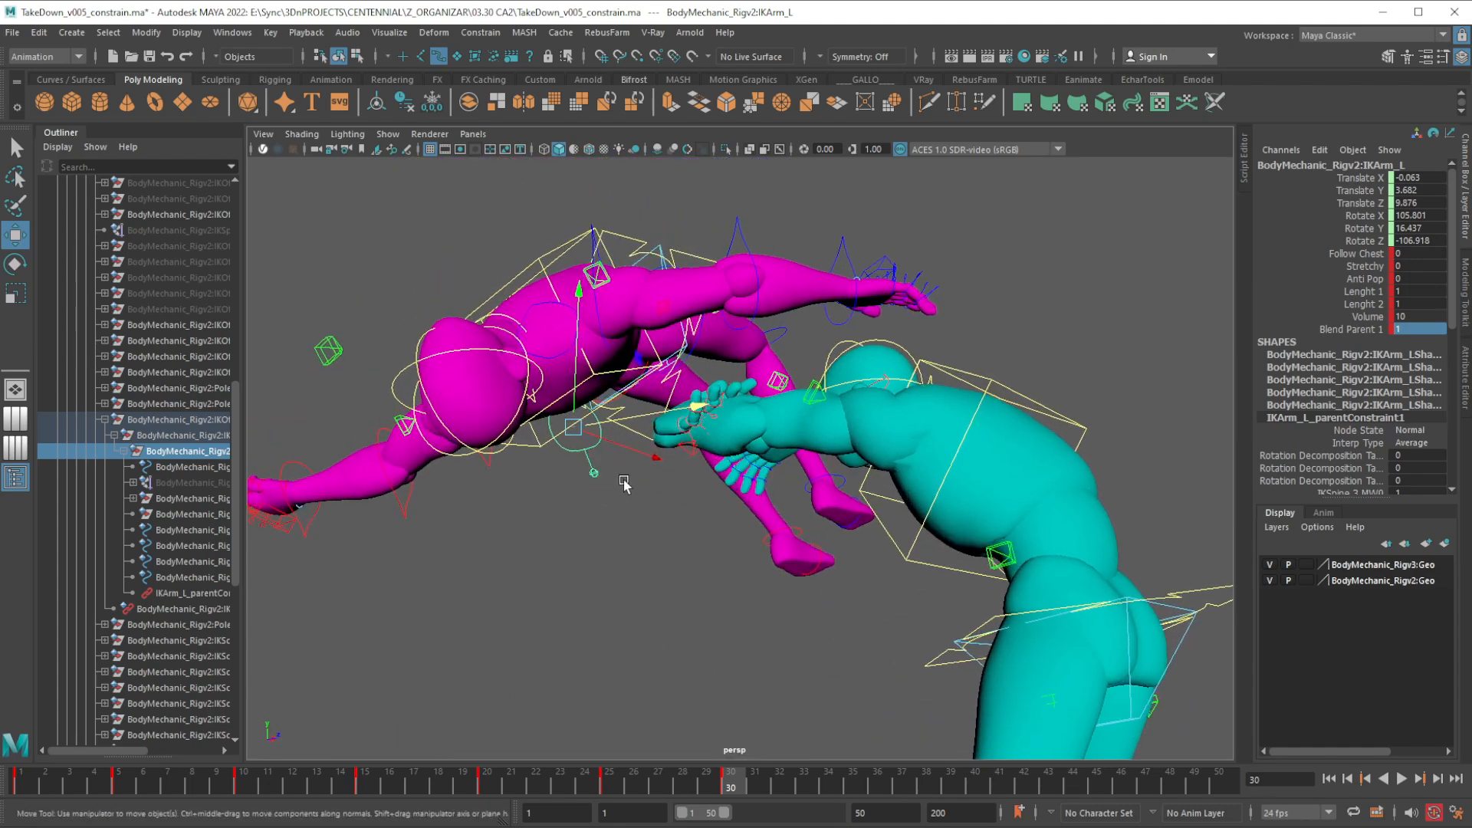
pyautogui.keyDown('alt'); pyautogui.moveTo(647, 527); pyautogui.dragTo(639, 484, button='right'); pyautogui.keyUp('alt')
pyautogui.keyDown('alt'); pyautogui.moveTo(639, 484); pyautogui.dragTo(919, 460); pyautogui.keyUp('alt')
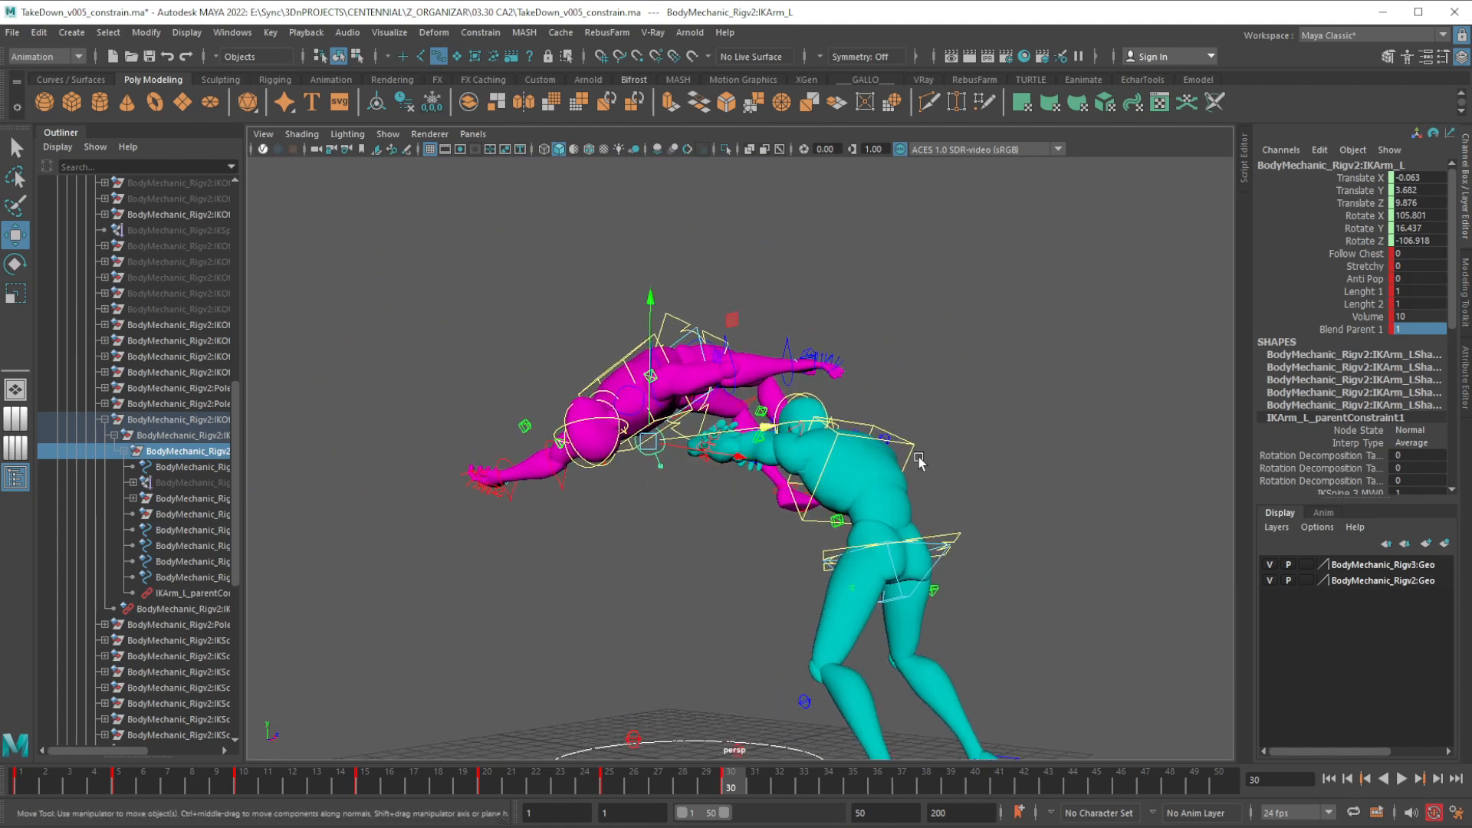
pyautogui.doubleClick(1410, 328)
pyautogui.write('0')
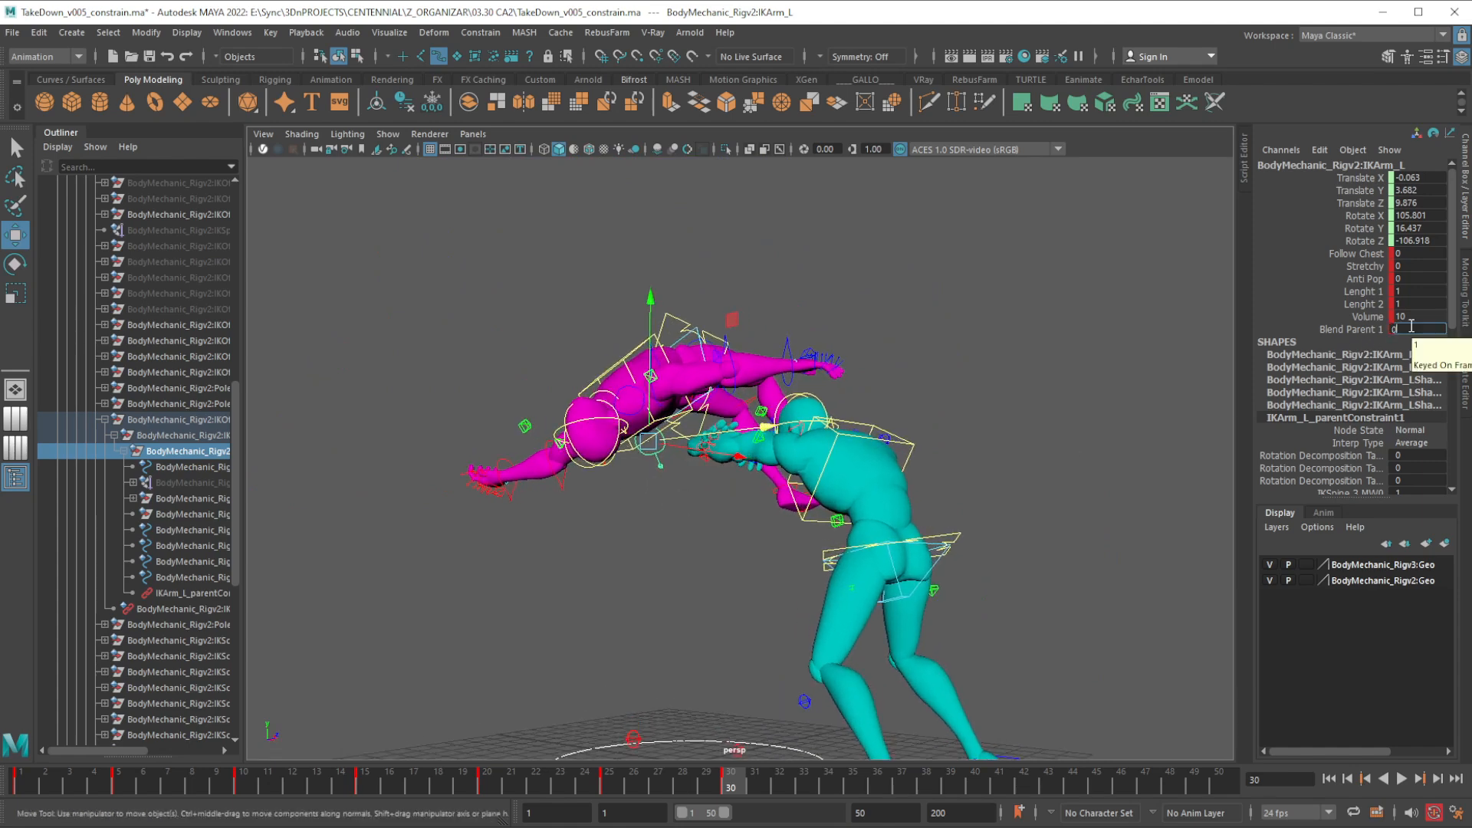
pyautogui.press('Return')
pyautogui.keyDown('alt'); pyautogui.moveTo(782, 414); pyautogui.dragTo(797, 418, button='right'); pyautogui.keyUp('alt')
pyautogui.keyDown('alt'); pyautogui.moveTo(797, 417); pyautogui.dragTo(749, 481); pyautogui.keyUp('alt')
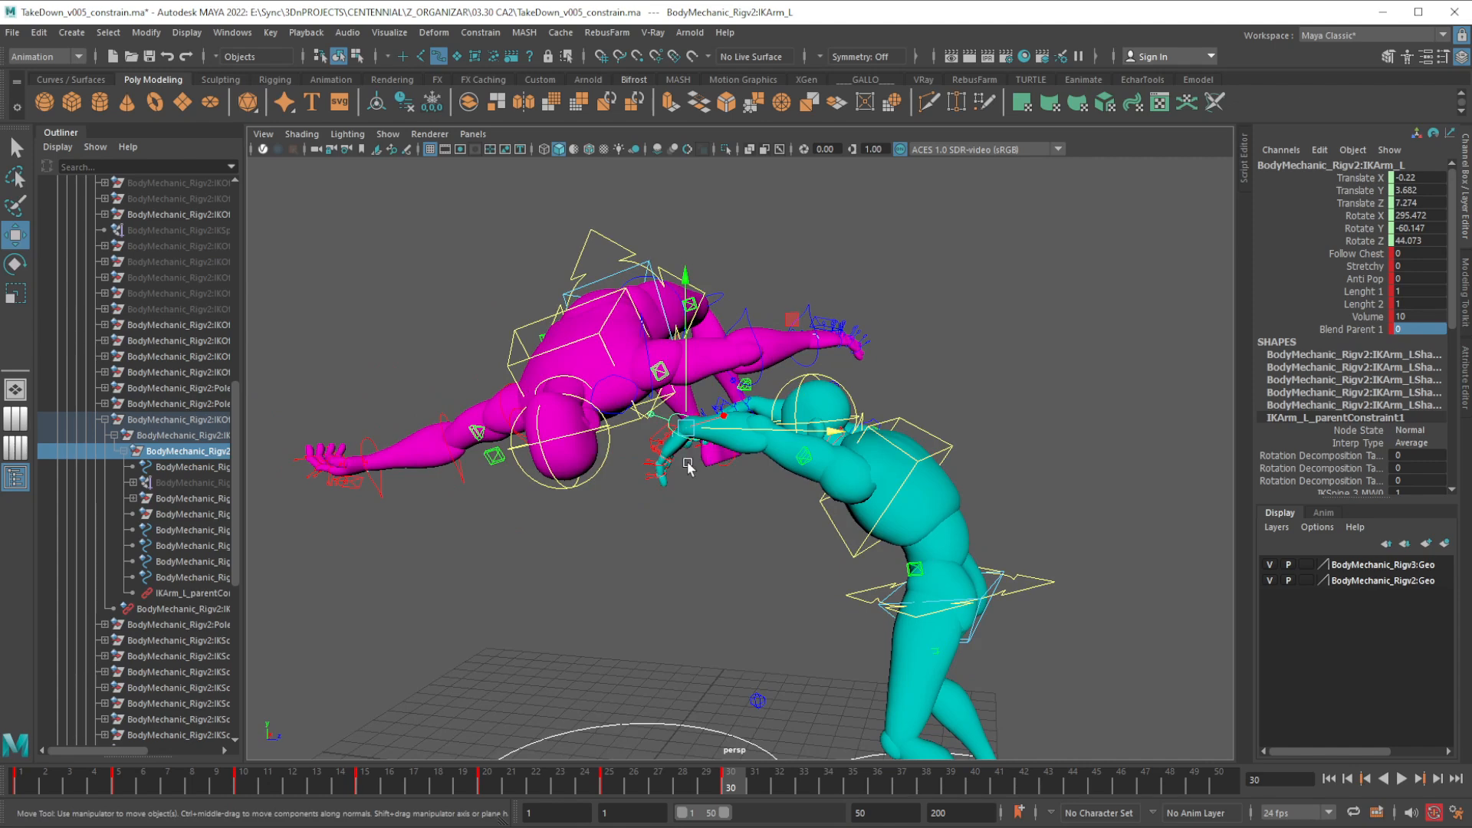
pyautogui.keyDown('alt'); pyautogui.moveTo(694, 433); pyautogui.dragTo(746, 524); pyautogui.keyUp('alt')
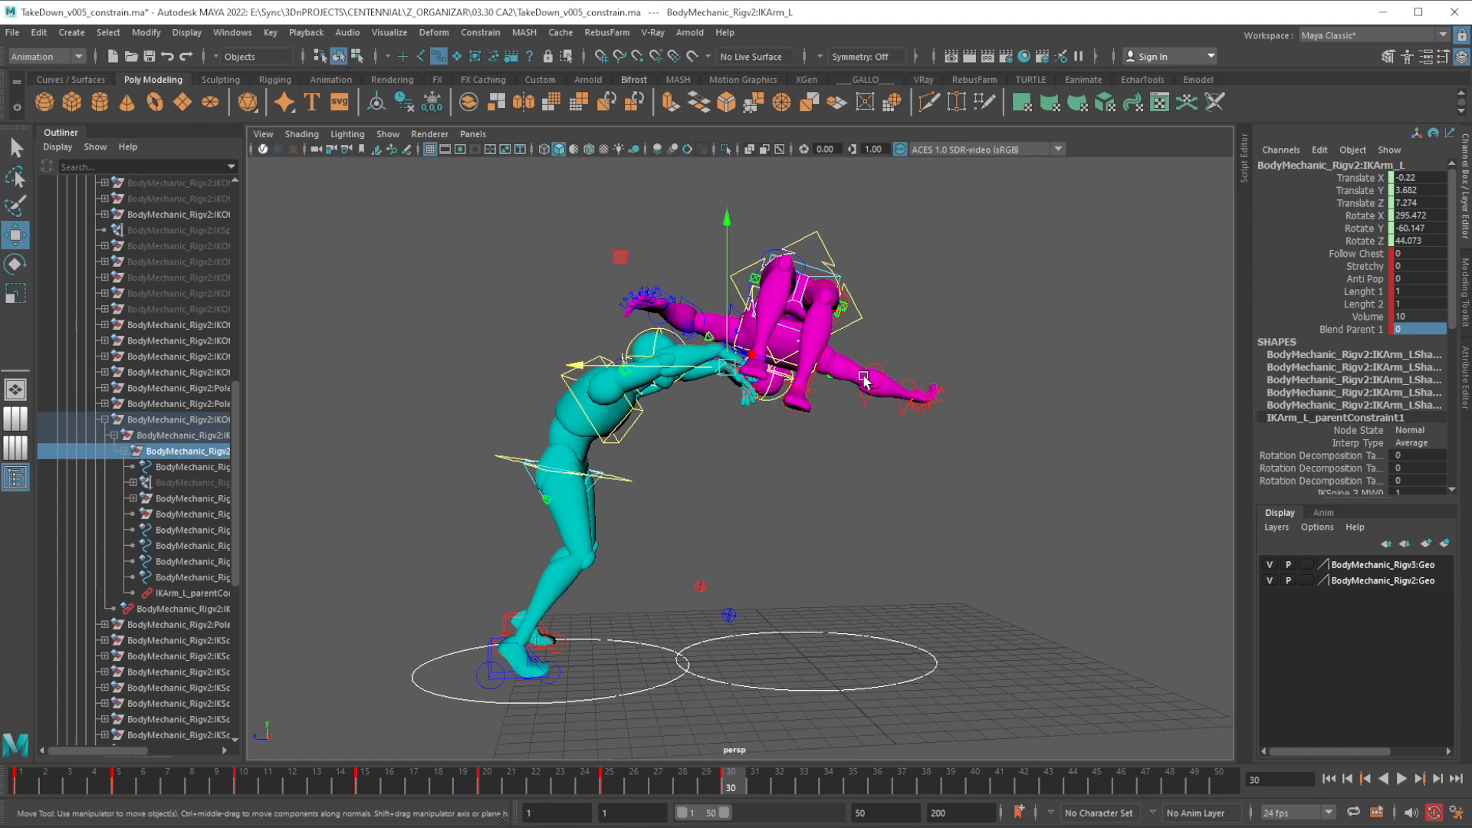
# - Play the animation and scrub to frame 29 to review the lift from the front
pyautogui.hotkey('alt', 'v')
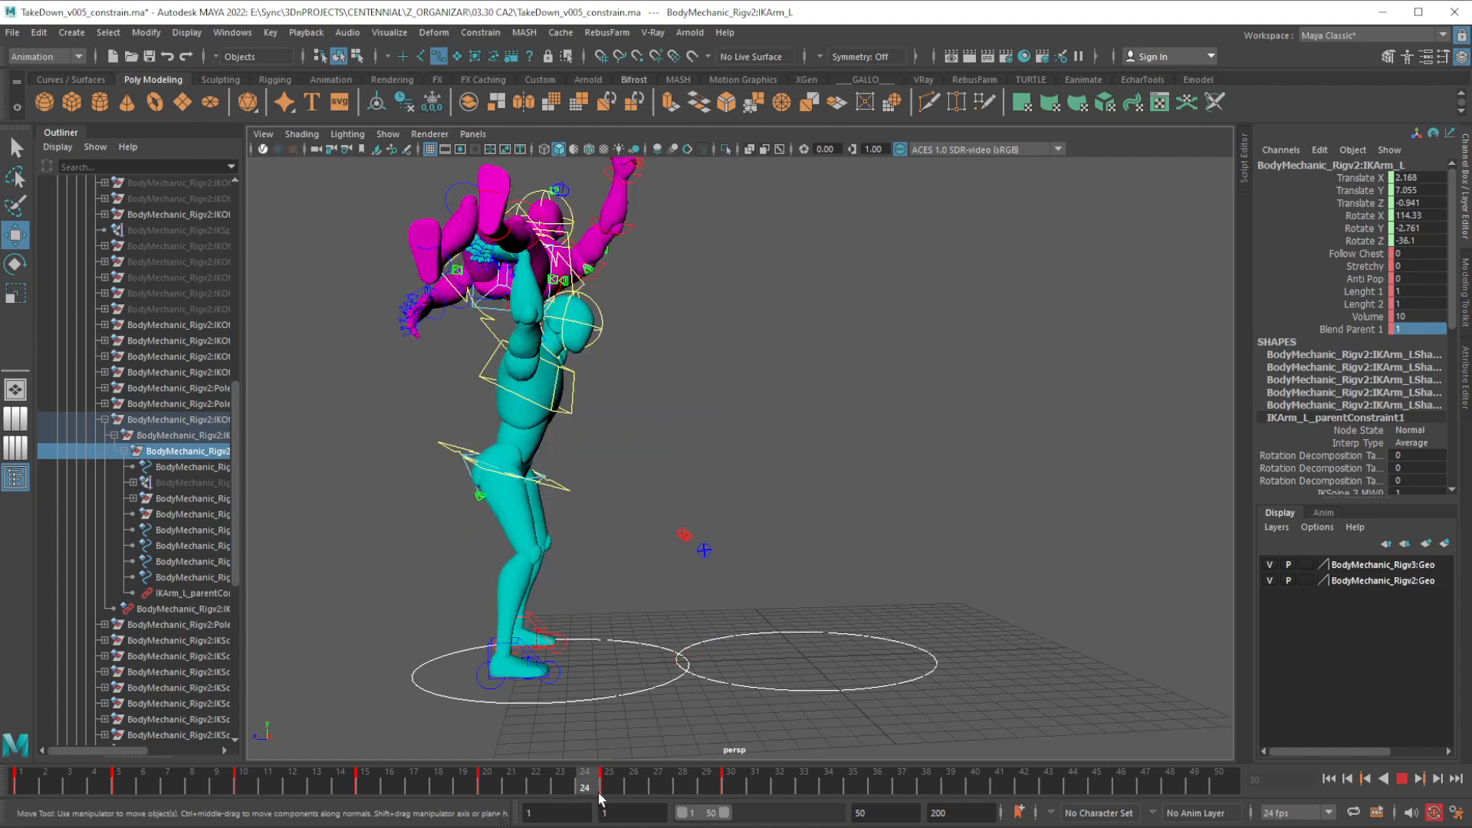
pyautogui.moveTo(747, 788)
pyautogui.mouseDown()
pyautogui.moveTo(688, 776)
pyautogui.moveTo(622, 790)
pyautogui.moveTo(715, 785)
pyautogui.mouseUp()
pyautogui.keyDown('alt'); pyautogui.moveTo(732, 638); pyautogui.dragTo(559, 483); pyautogui.keyUp('alt')
pyautogui.scroll(5, 564, 481)
pyautogui.keyDown('alt'); pyautogui.moveTo(564, 482); pyautogui.dragTo(621, 499, button='middle'); pyautogui.keyUp('alt')
pyautogui.scroll(-1, 824, 502)
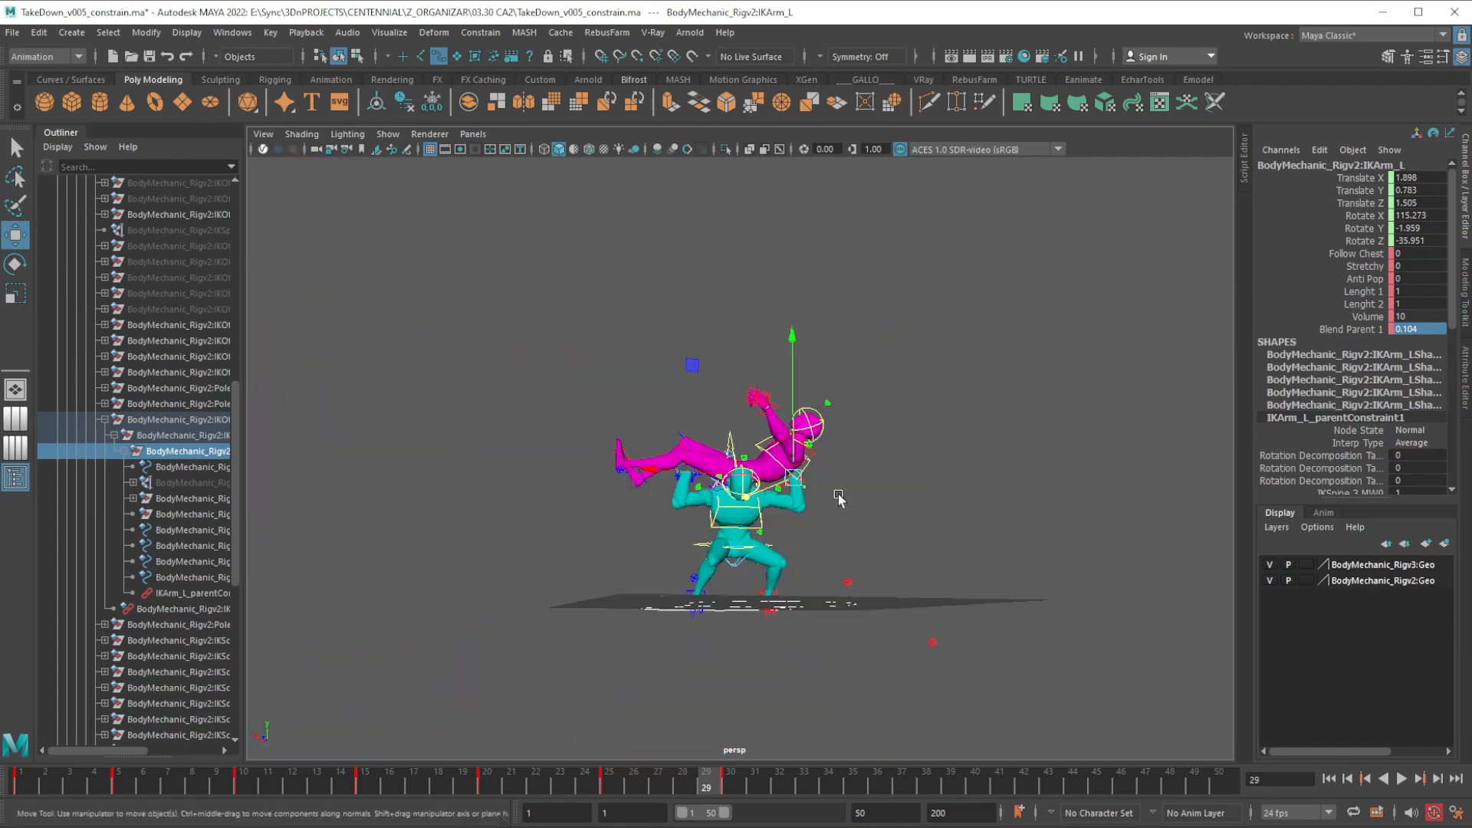
pyautogui.scroll(2, 843, 535)
pyautogui.scroll(-2, 878, 528)
pyautogui.scroll(1, 866, 504)
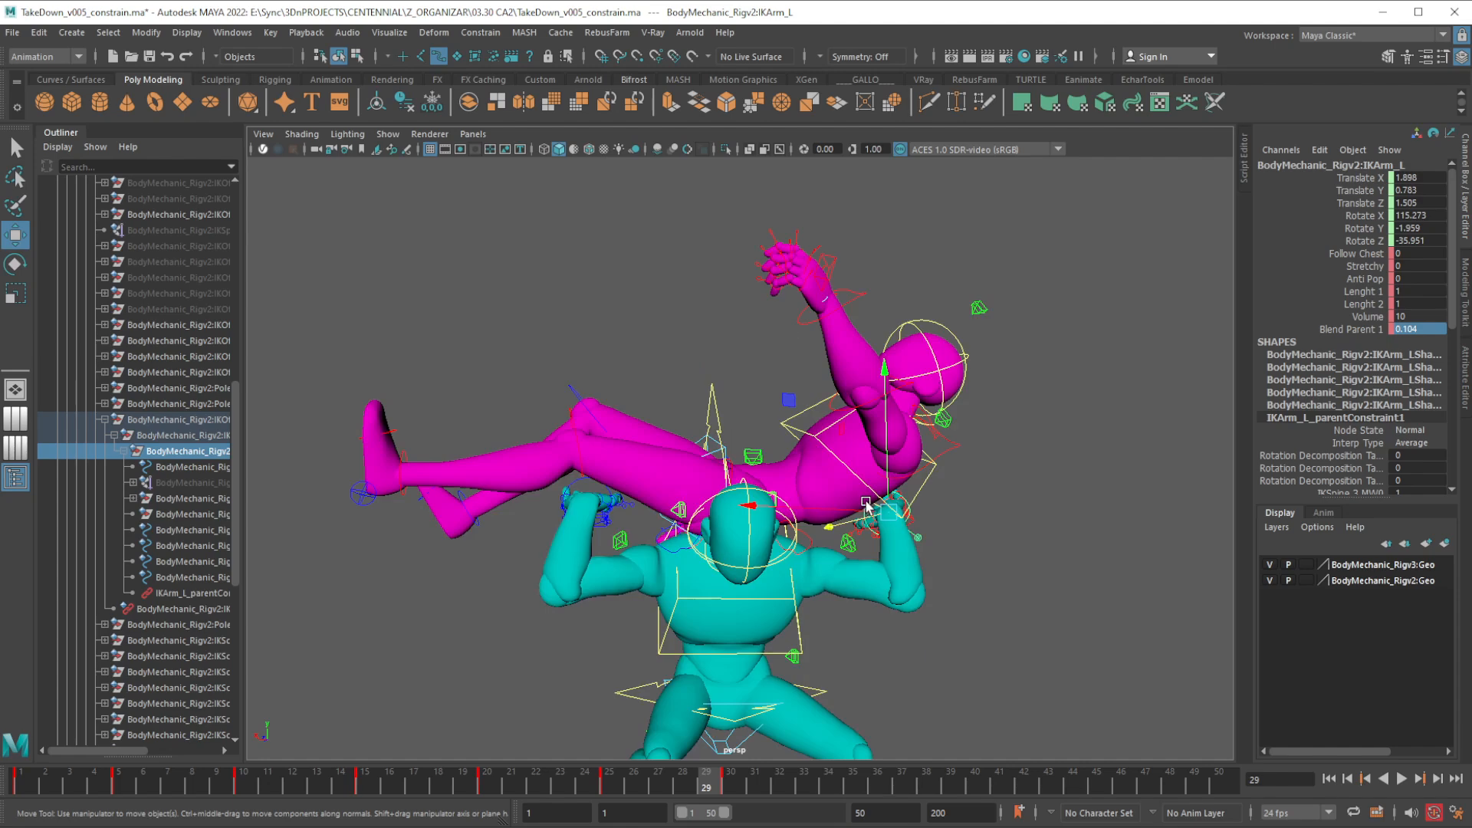
# - Select the right arm IK control and make its Blend Parent 1 keys stepped in the Graph Editor
pyautogui.click(1027, 508)
pyautogui.click(868, 520)
pyautogui.click(597, 497)
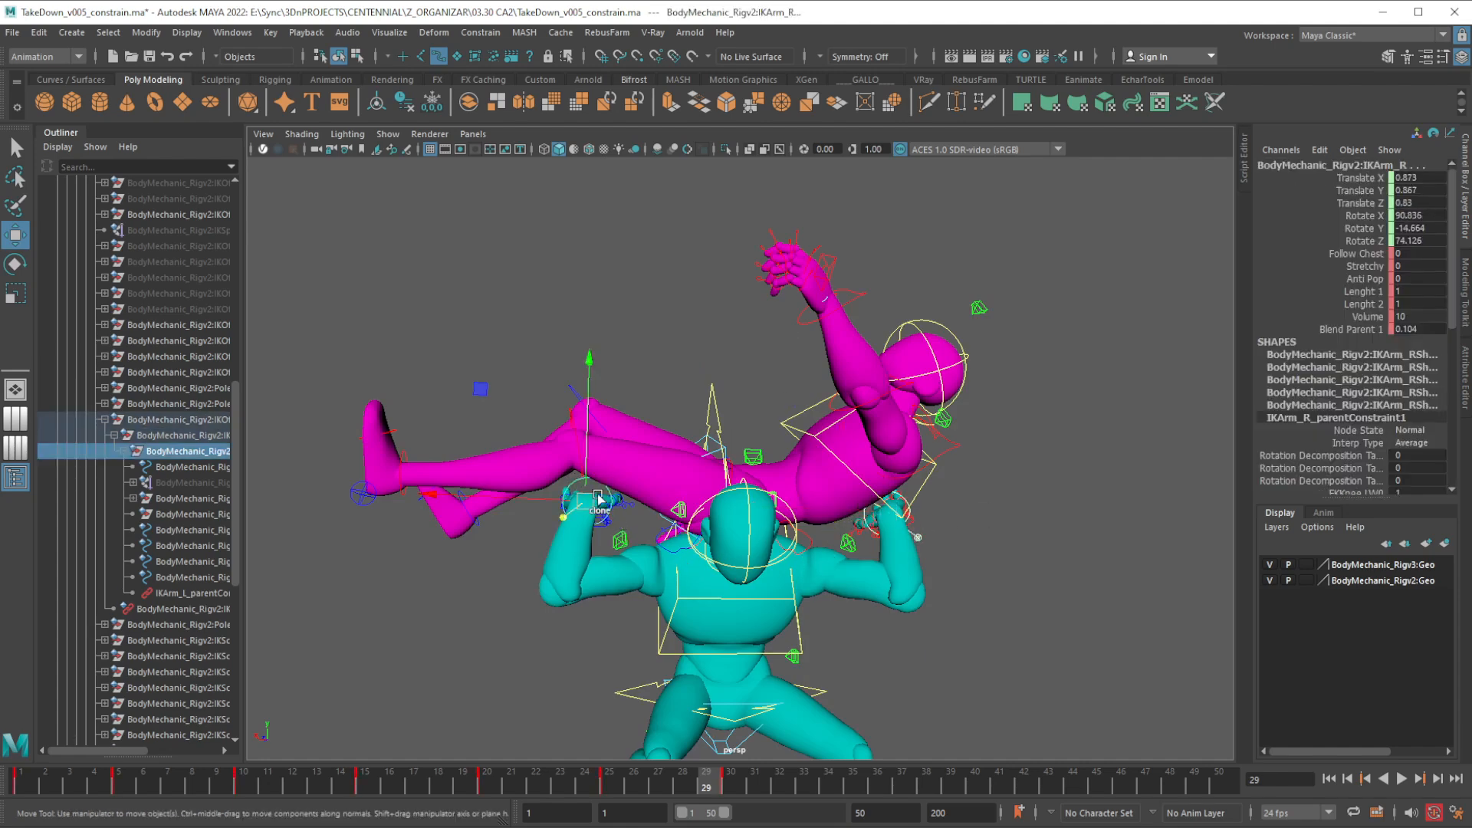
pyautogui.click(1368, 330)
pyautogui.moveTo(1471, 230); pyautogui.dragTo(701, 205)
pyautogui.keyDown('alt'); pyautogui.keyDown('shift'); pyautogui.moveTo(737, 420); pyautogui.dragTo(757, 426, button='right'); pyautogui.keyUp('shift'); pyautogui.keyUp('alt')
pyautogui.keyDown('alt'); pyautogui.moveTo(759, 418); pyautogui.dragTo(809, 404, button='middle'); pyautogui.keyUp('alt')
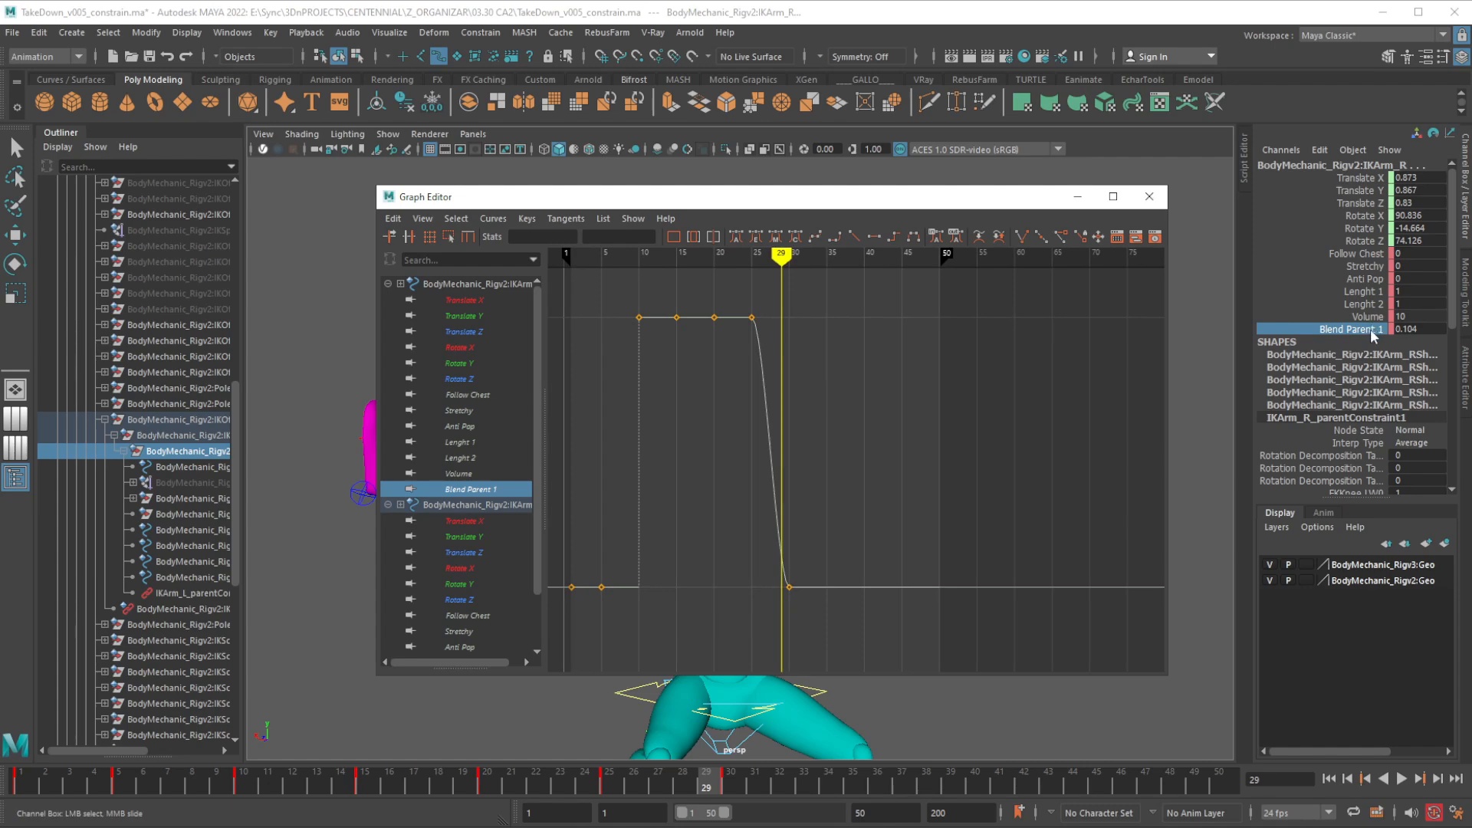
pyautogui.moveTo(853, 629); pyautogui.dragTo(662, 297)
pyautogui.click(893, 237)
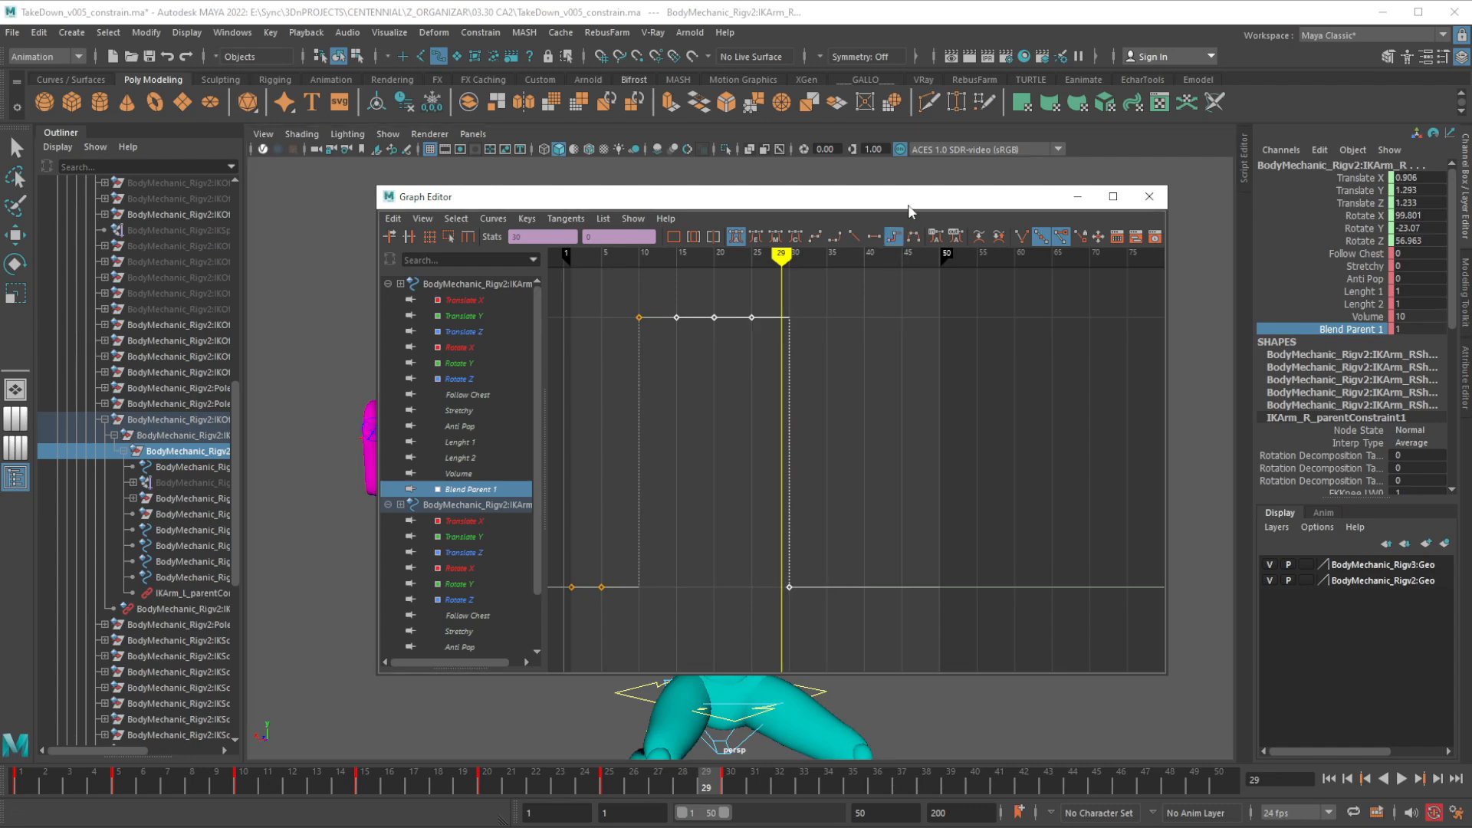
pyautogui.click(1148, 196)
pyautogui.click(1368, 350)
pyautogui.press('w')
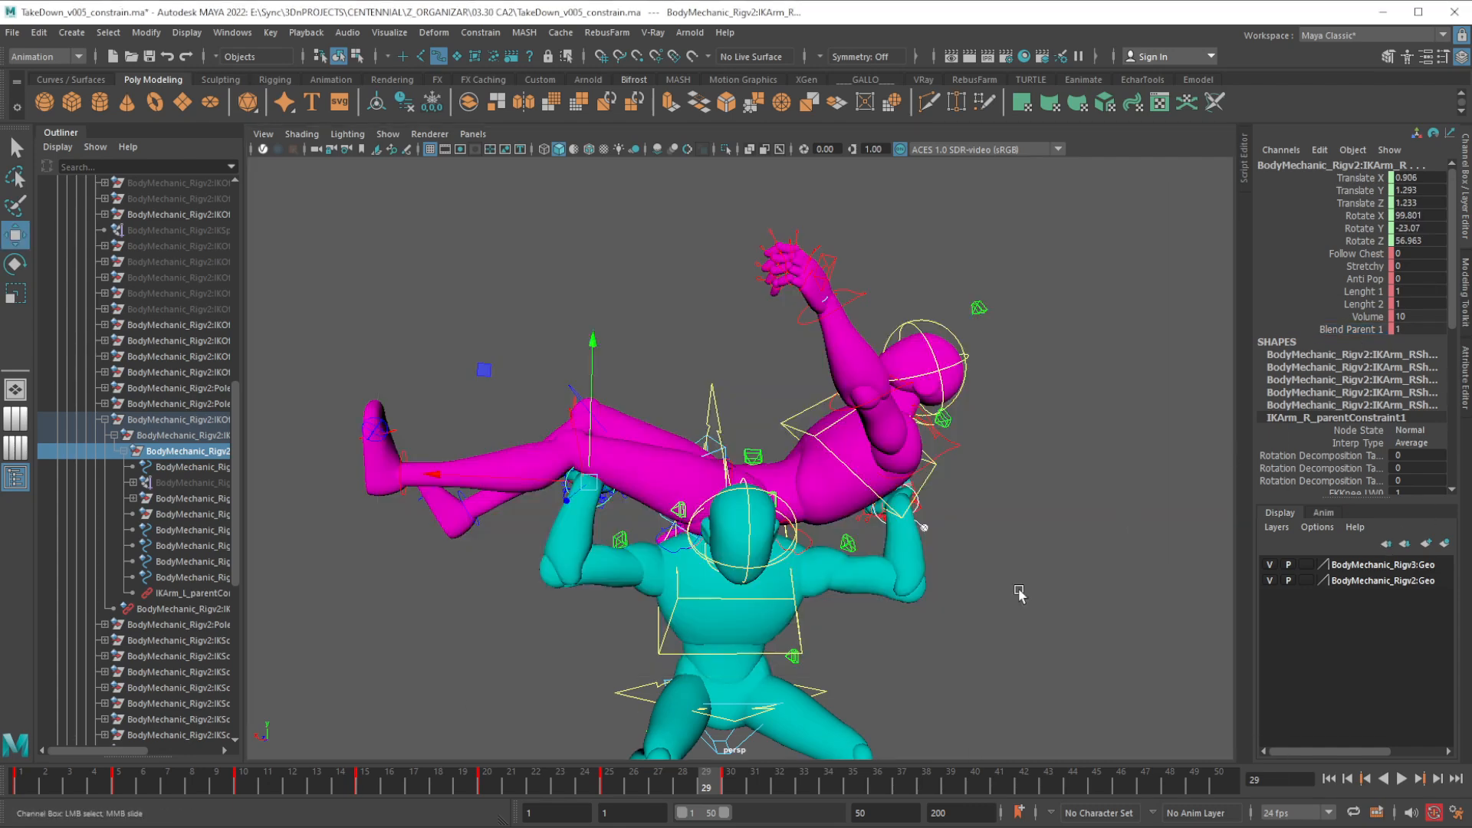
# - Play back and scrub to frame 30 to review the arm blend switch
pyautogui.hotkey('alt', 'v')
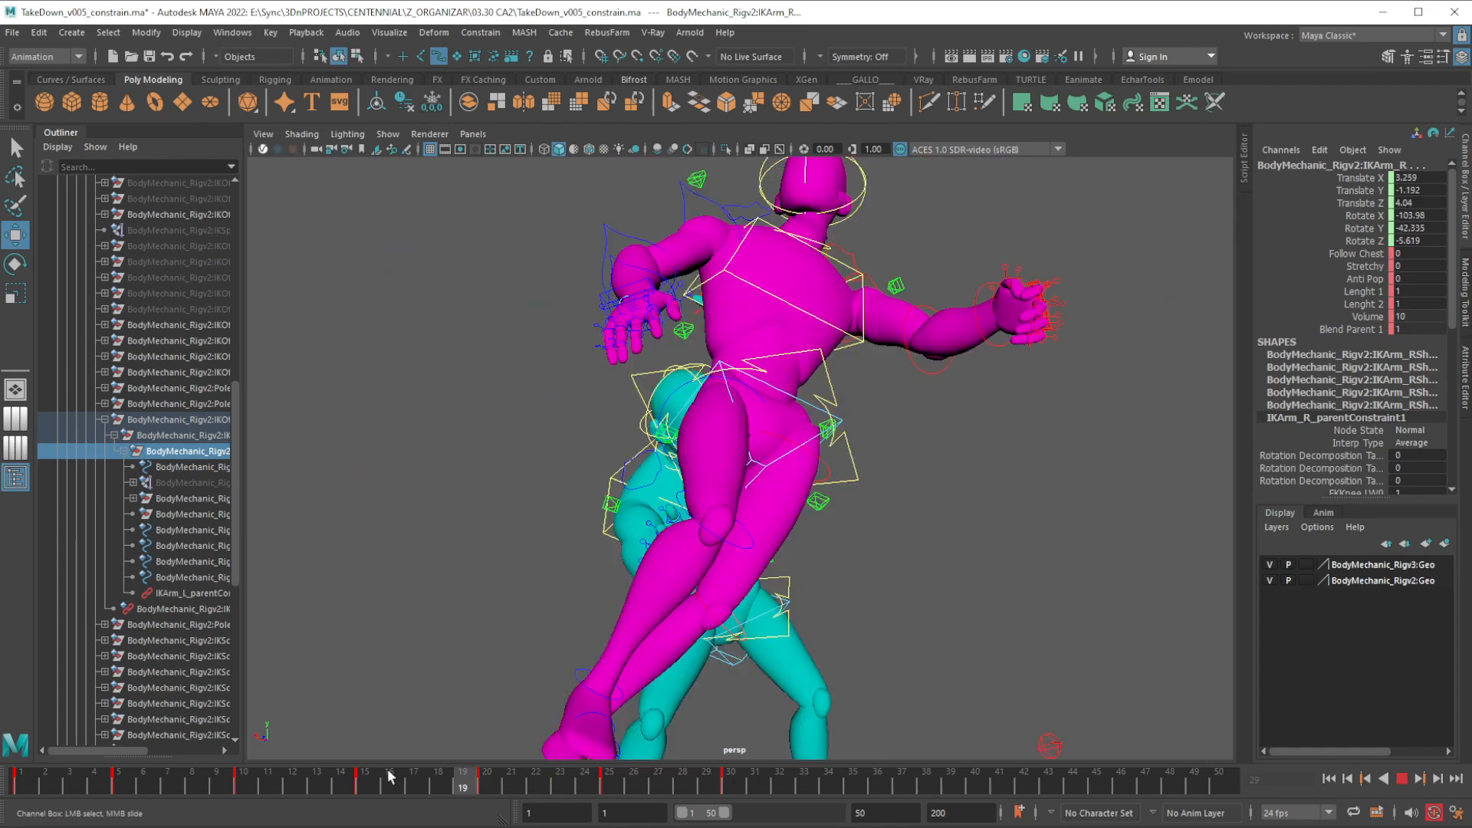
pyautogui.moveTo(60, 769); pyautogui.dragTo(709, 777)
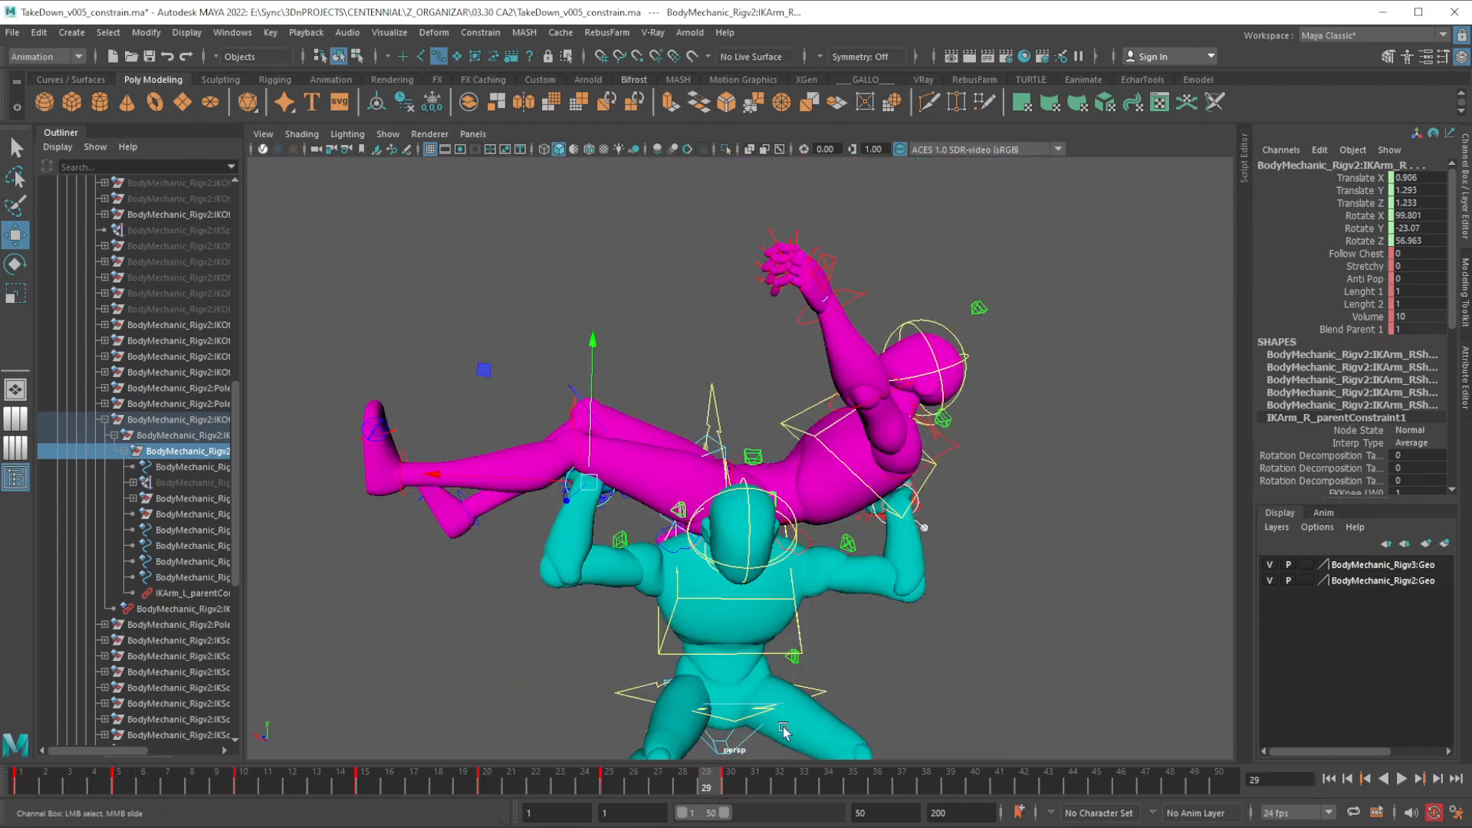
pyautogui.scroll(-5, 780, 585)
pyautogui.keyDown('alt'); pyautogui.moveTo(780, 584); pyautogui.dragTo(726, 657); pyautogui.keyUp('alt')
pyautogui.scroll(4, 767, 630)
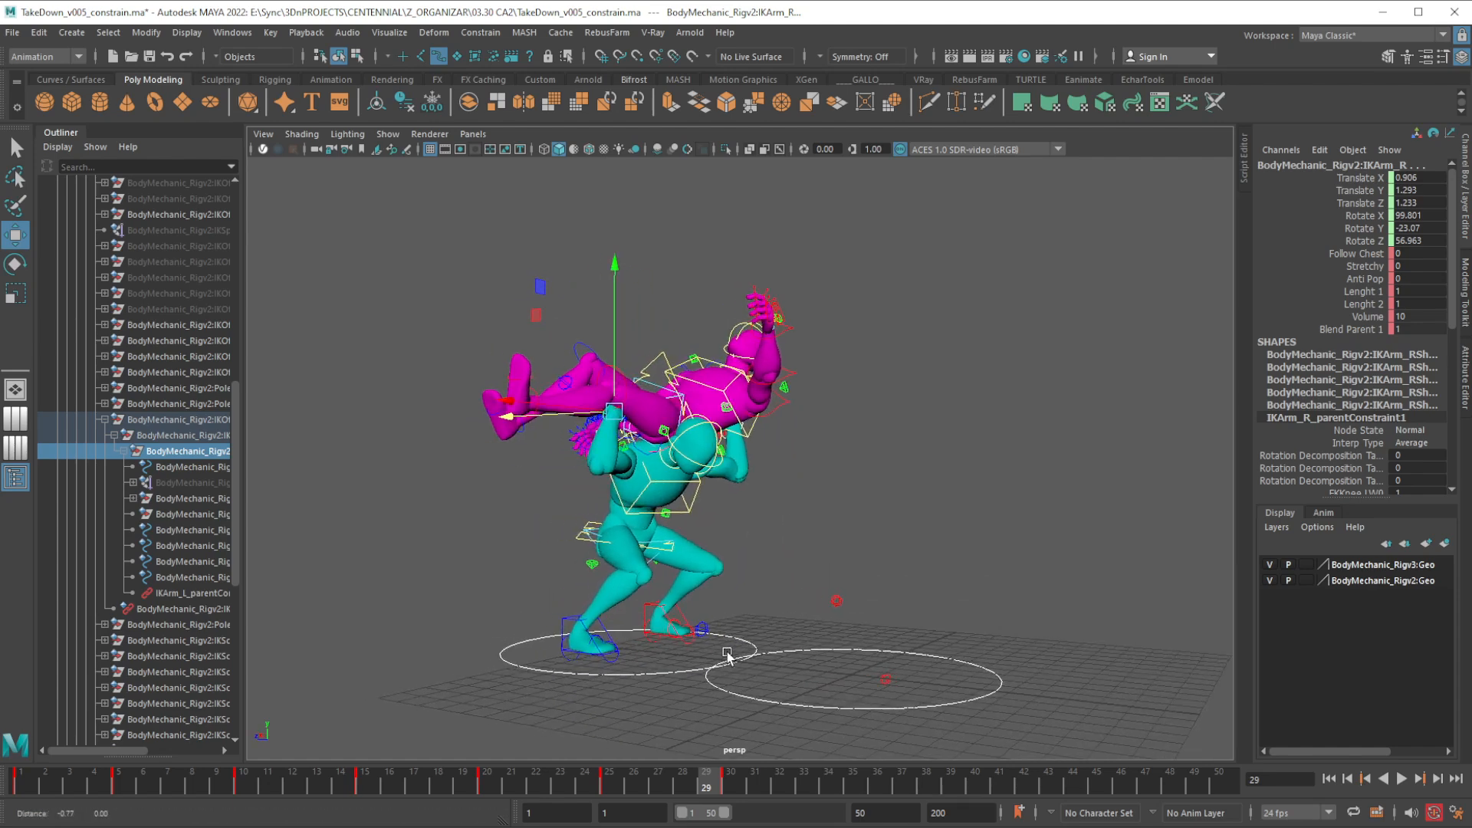
pyautogui.moveTo(687, 785); pyautogui.dragTo(731, 802)
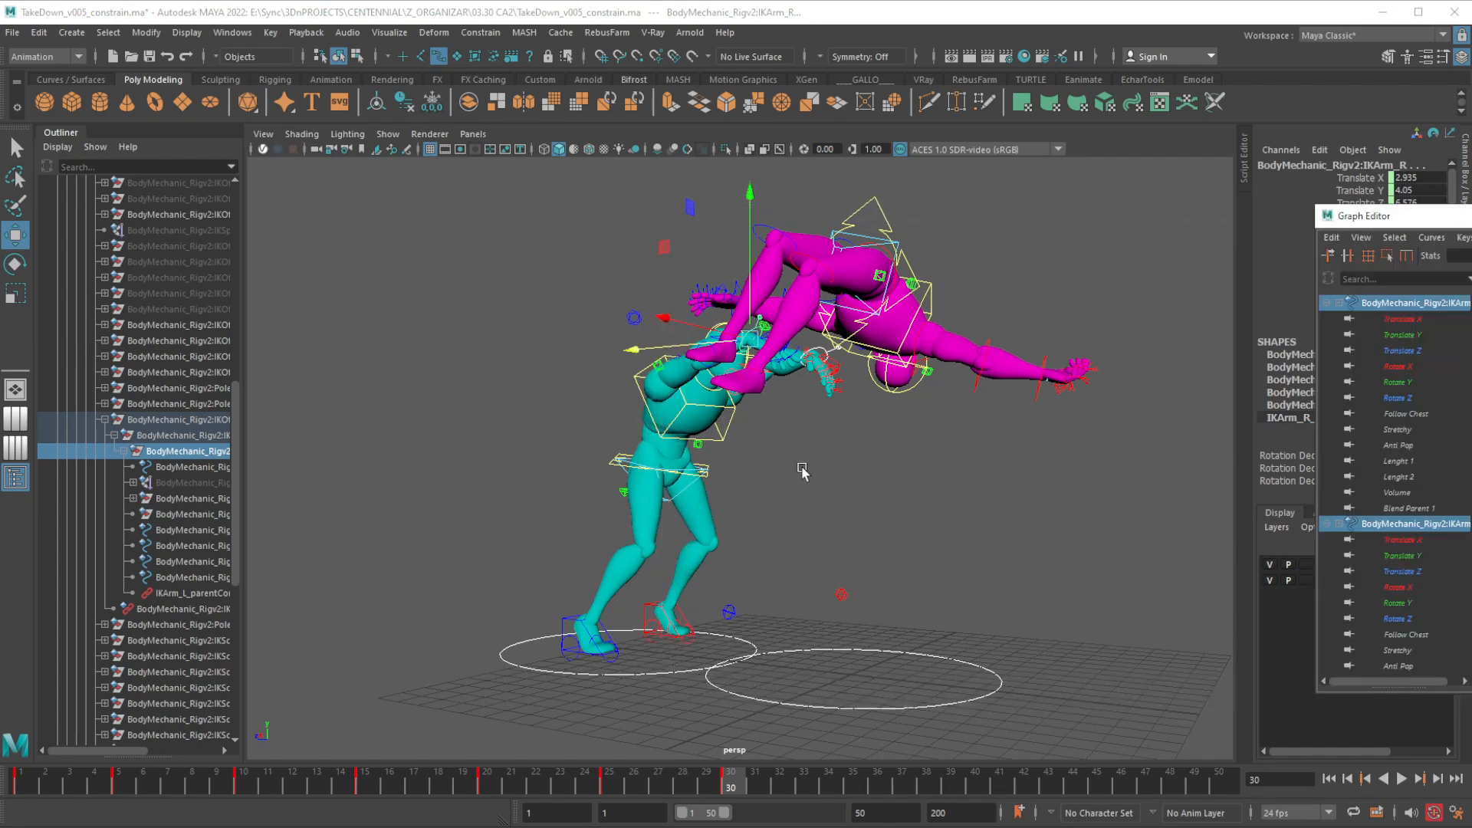
# - Select all controls of both rigs and convert all their keys to spline tangents in the Graph Editor
pyautogui.scroll(-5, 736, 460)
pyautogui.keyDown('alt'); pyautogui.moveTo(736, 460); pyautogui.dragTo(820, 458); pyautogui.keyUp('alt')
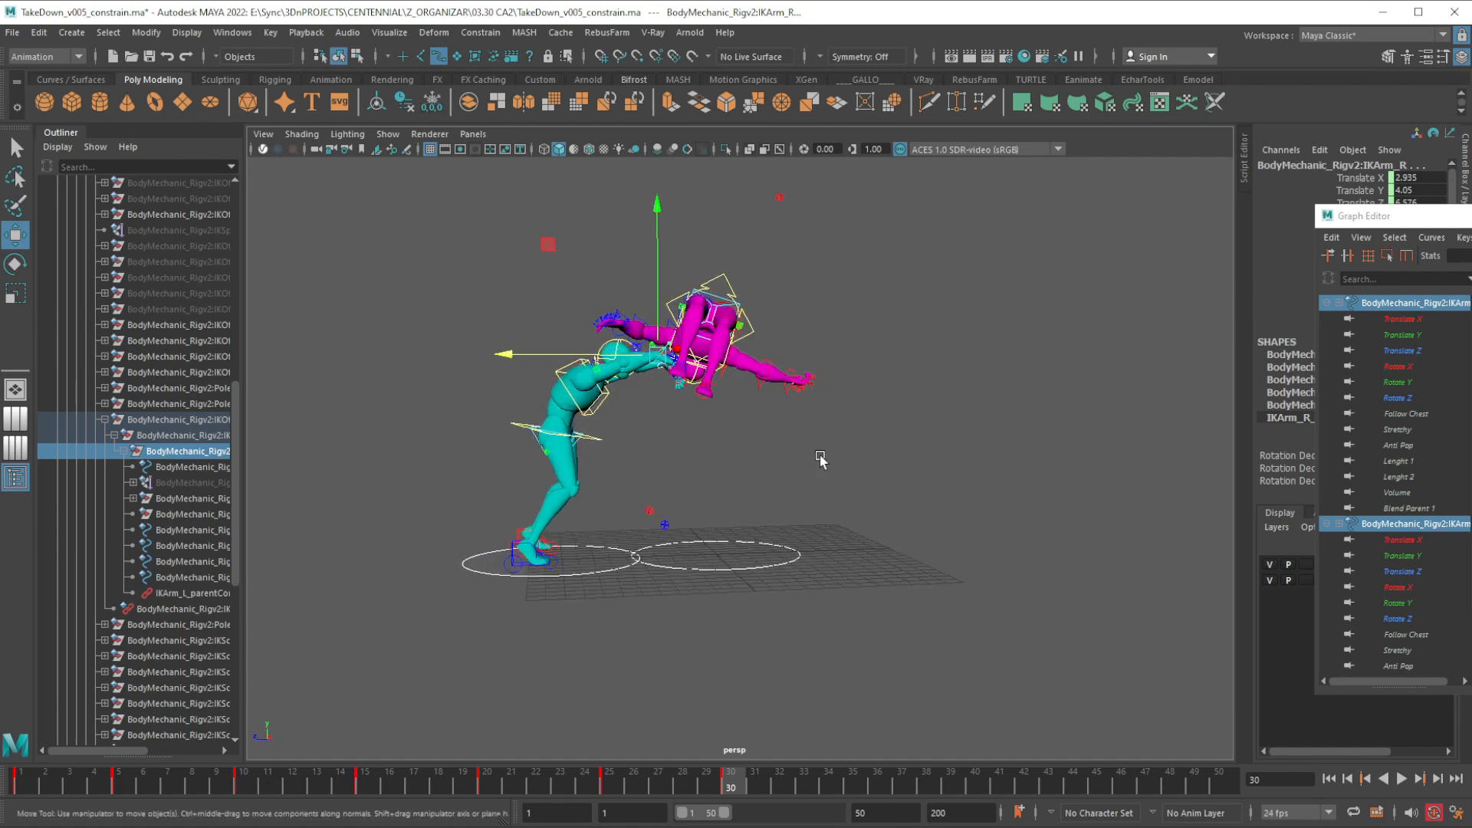
pyautogui.click(947, 629)
pyautogui.moveTo(1058, 658); pyautogui.dragTo(403, 163)
pyautogui.keyDown('alt'); pyautogui.moveTo(654, 302); pyautogui.dragTo(690, 457); pyautogui.keyUp('alt')
pyautogui.moveTo(948, 609); pyautogui.dragTo(455, 268)
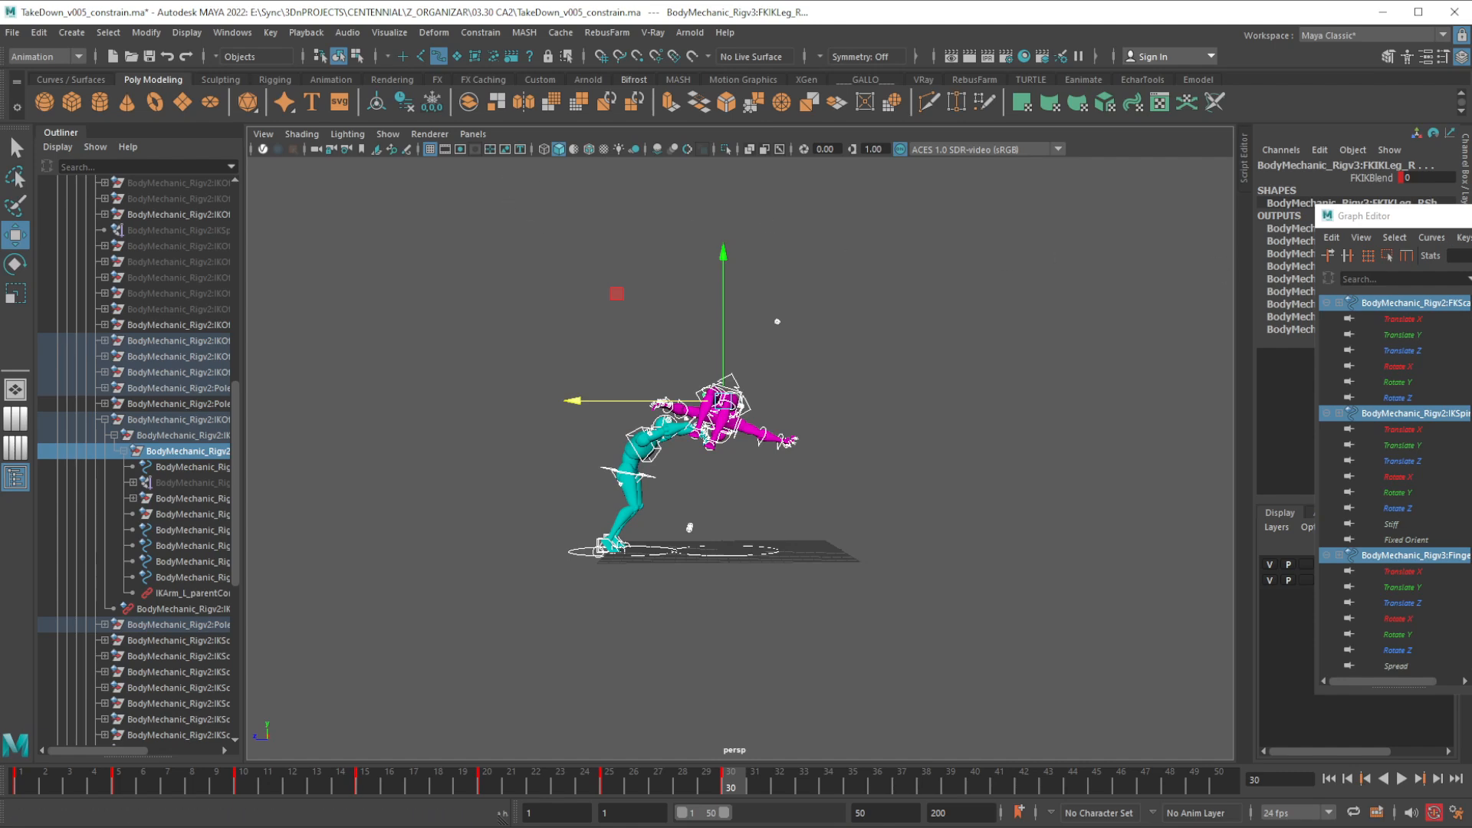
pyautogui.moveTo(1471, 217); pyautogui.dragTo(696, 163)
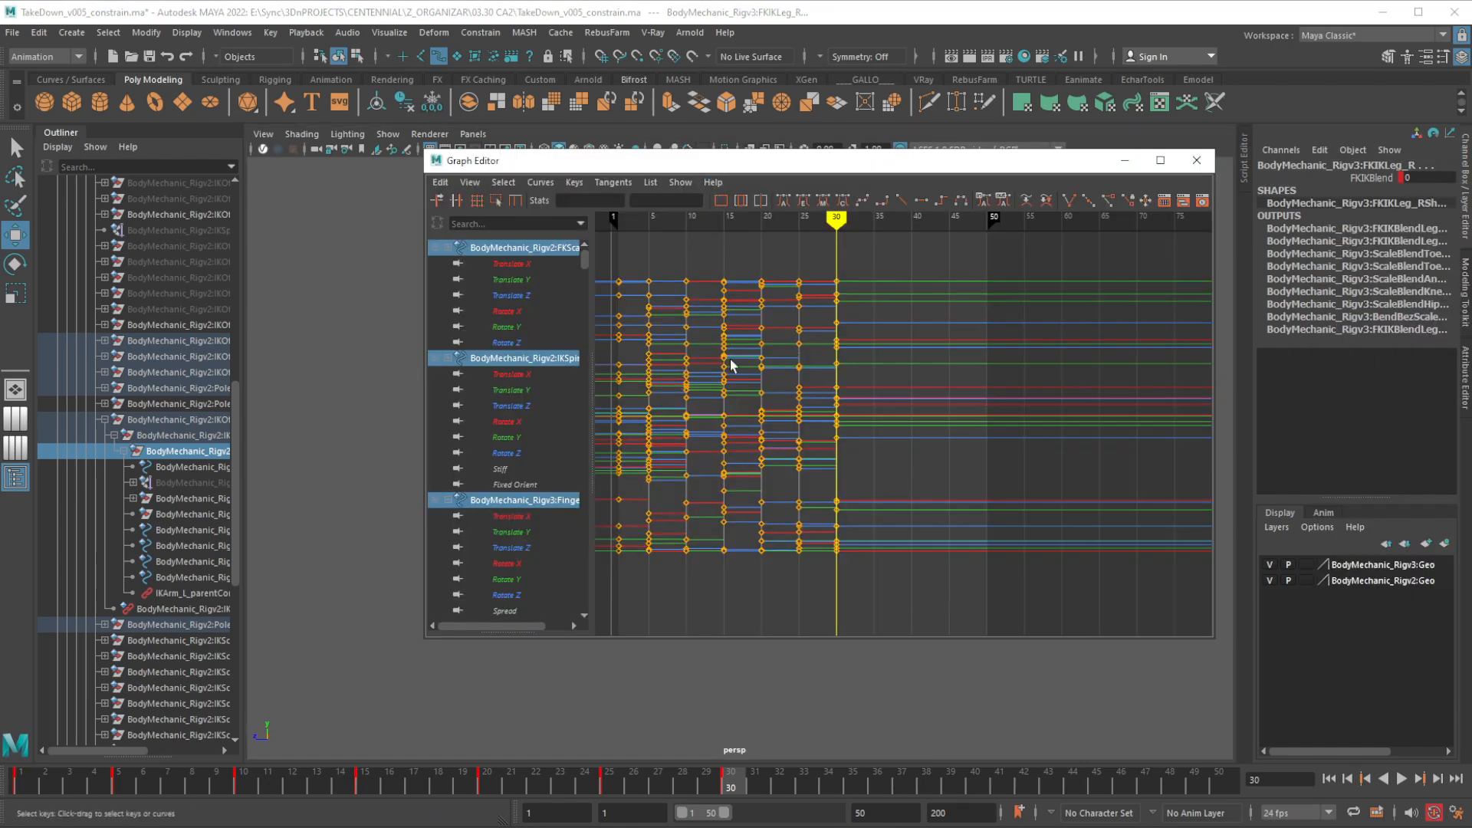
pyautogui.keyDown('alt'); pyautogui.moveTo(712, 377); pyautogui.dragTo(876, 371, button='middle'); pyautogui.keyUp('alt')
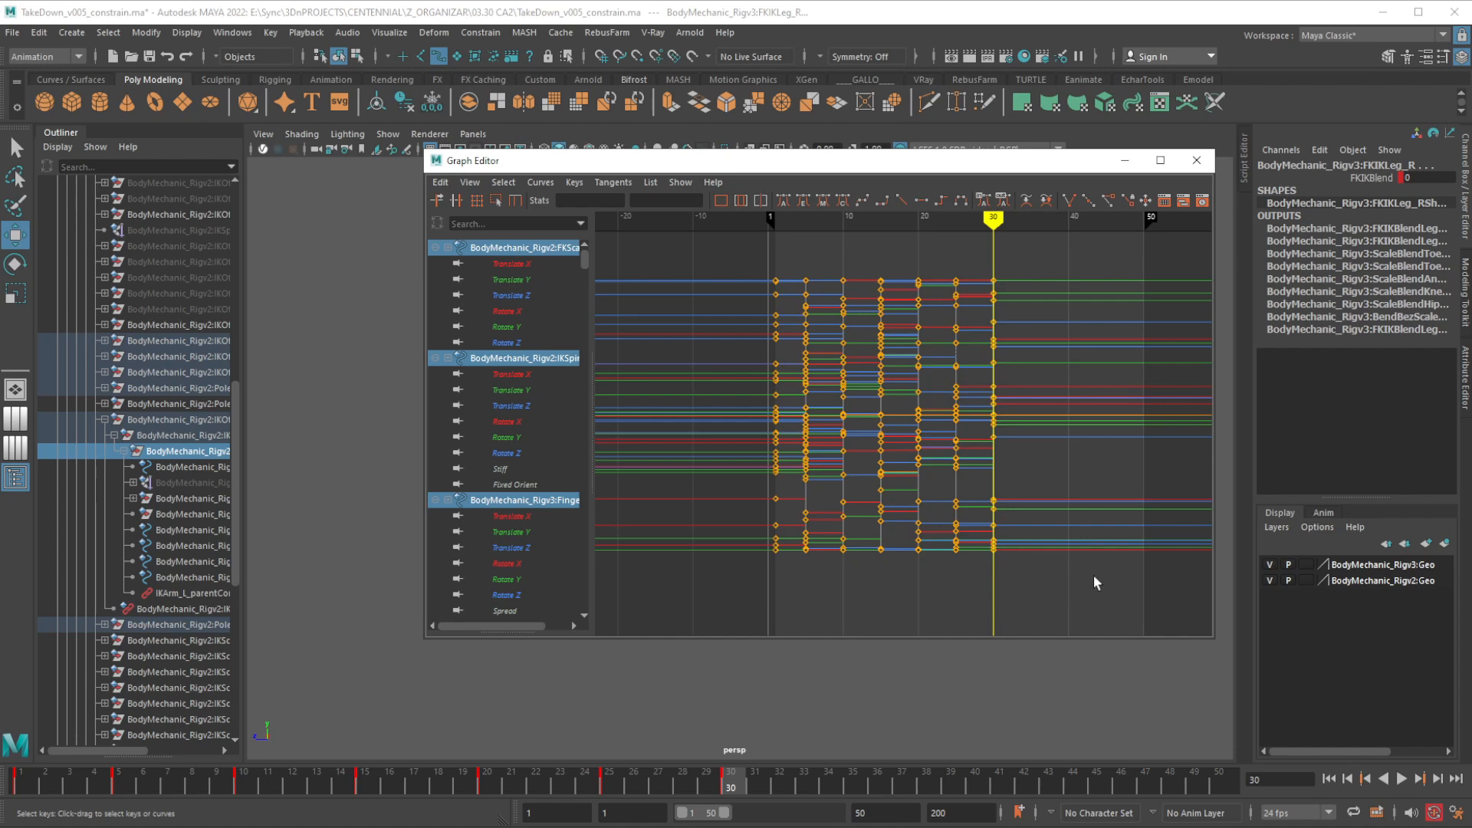
pyautogui.moveTo(1093, 577); pyautogui.dragTo(702, 284)
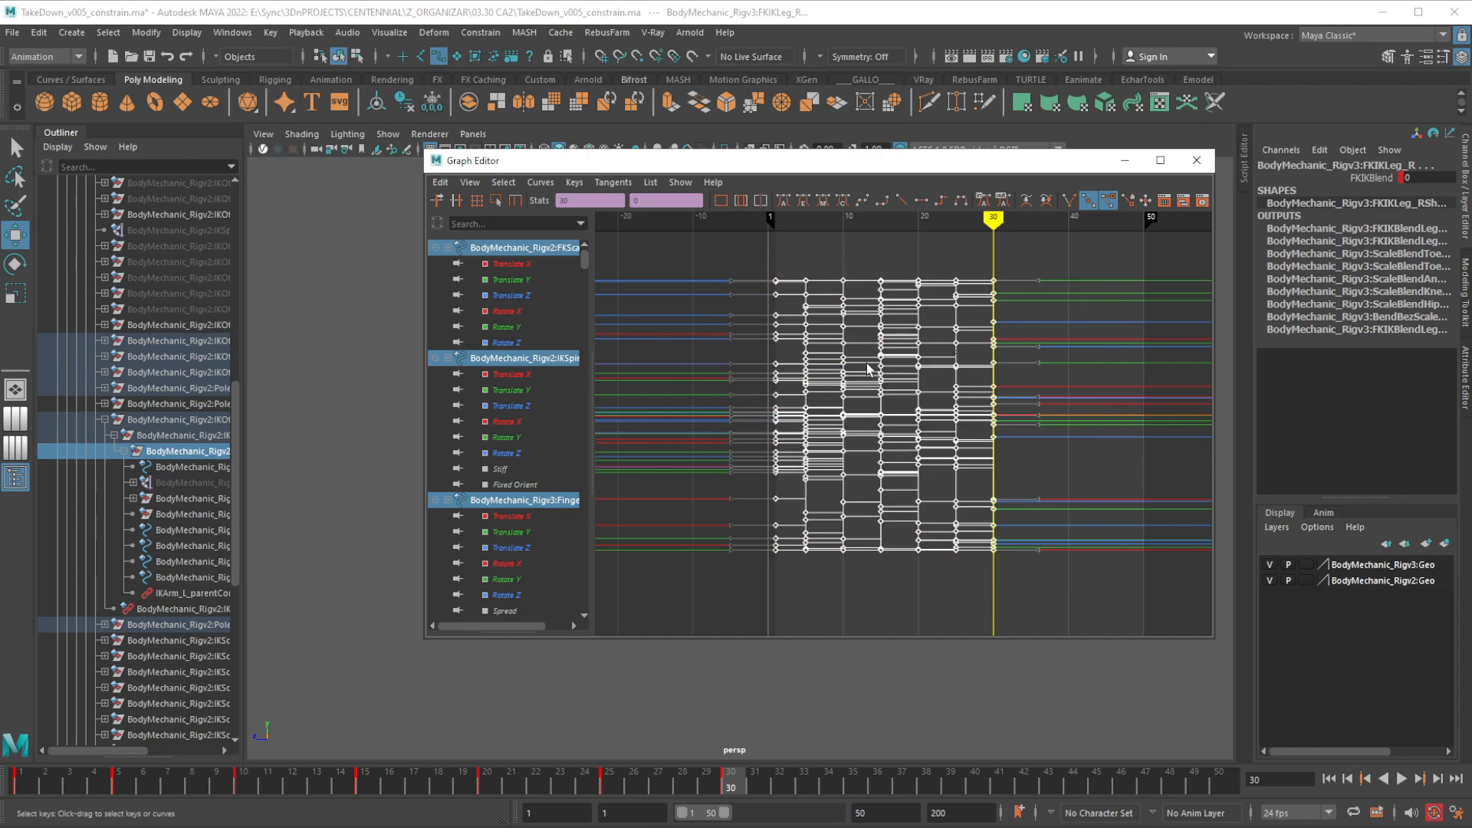
pyautogui.moveTo(882, 161); pyautogui.dragTo(805, 498)
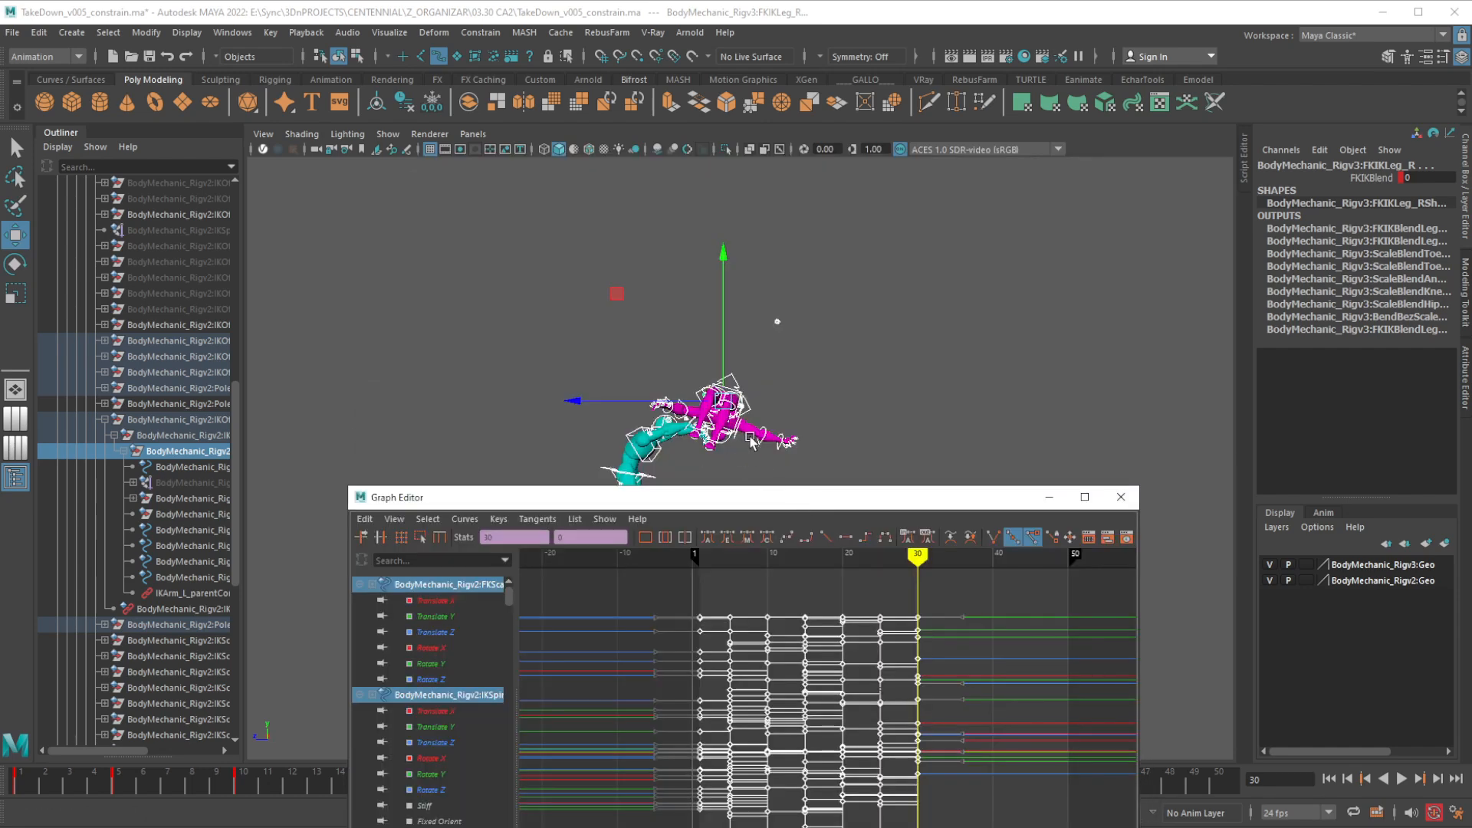
pyautogui.moveTo(711, 499); pyautogui.dragTo(732, 193)
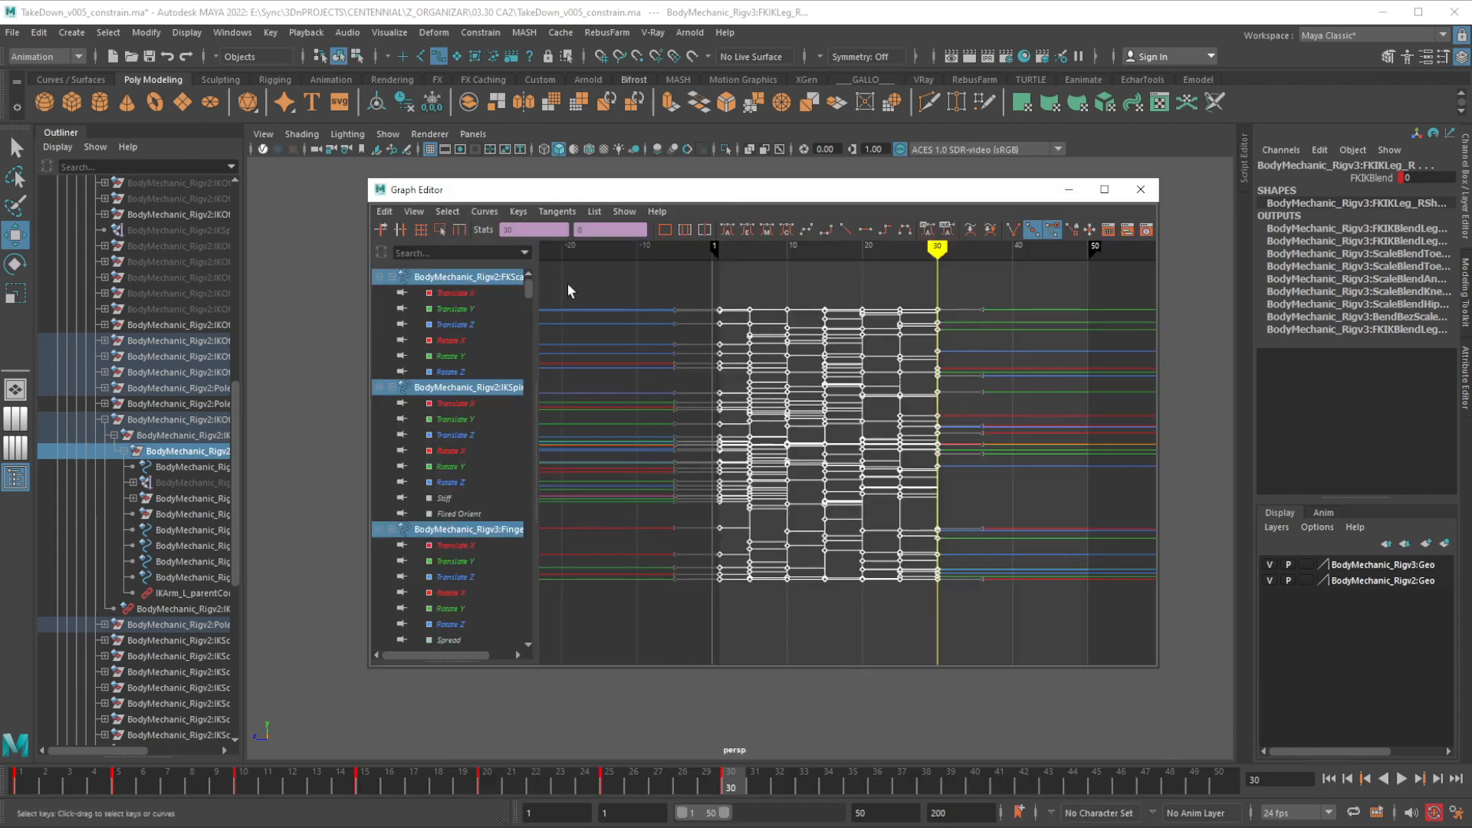
pyautogui.click(726, 230)
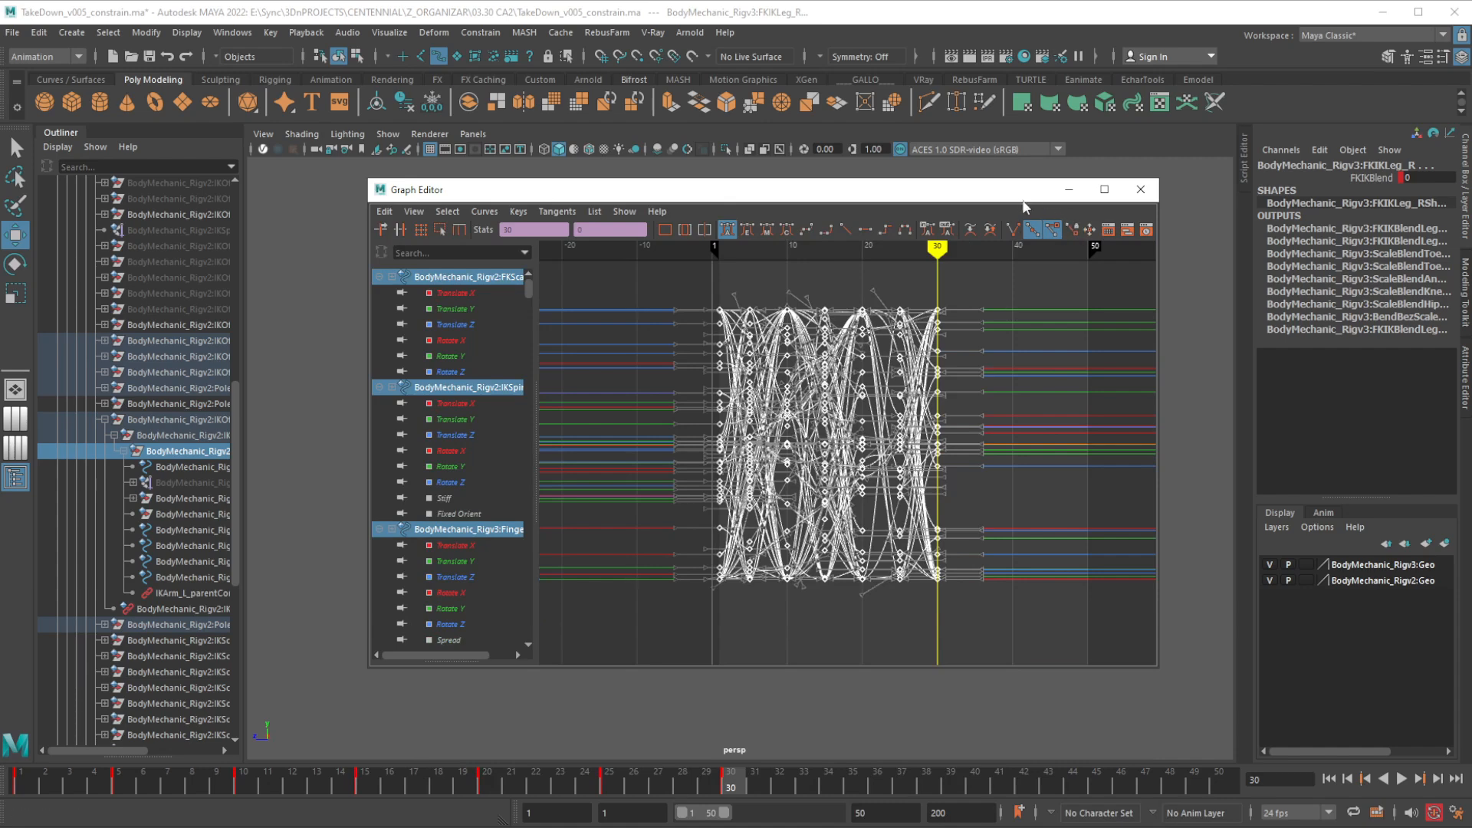
# - Play the animation and scrub through frames 5 to 8 to review the spline motion up close
pyautogui.moveTo(460, 189); pyautogui.dragTo(1402, 172)
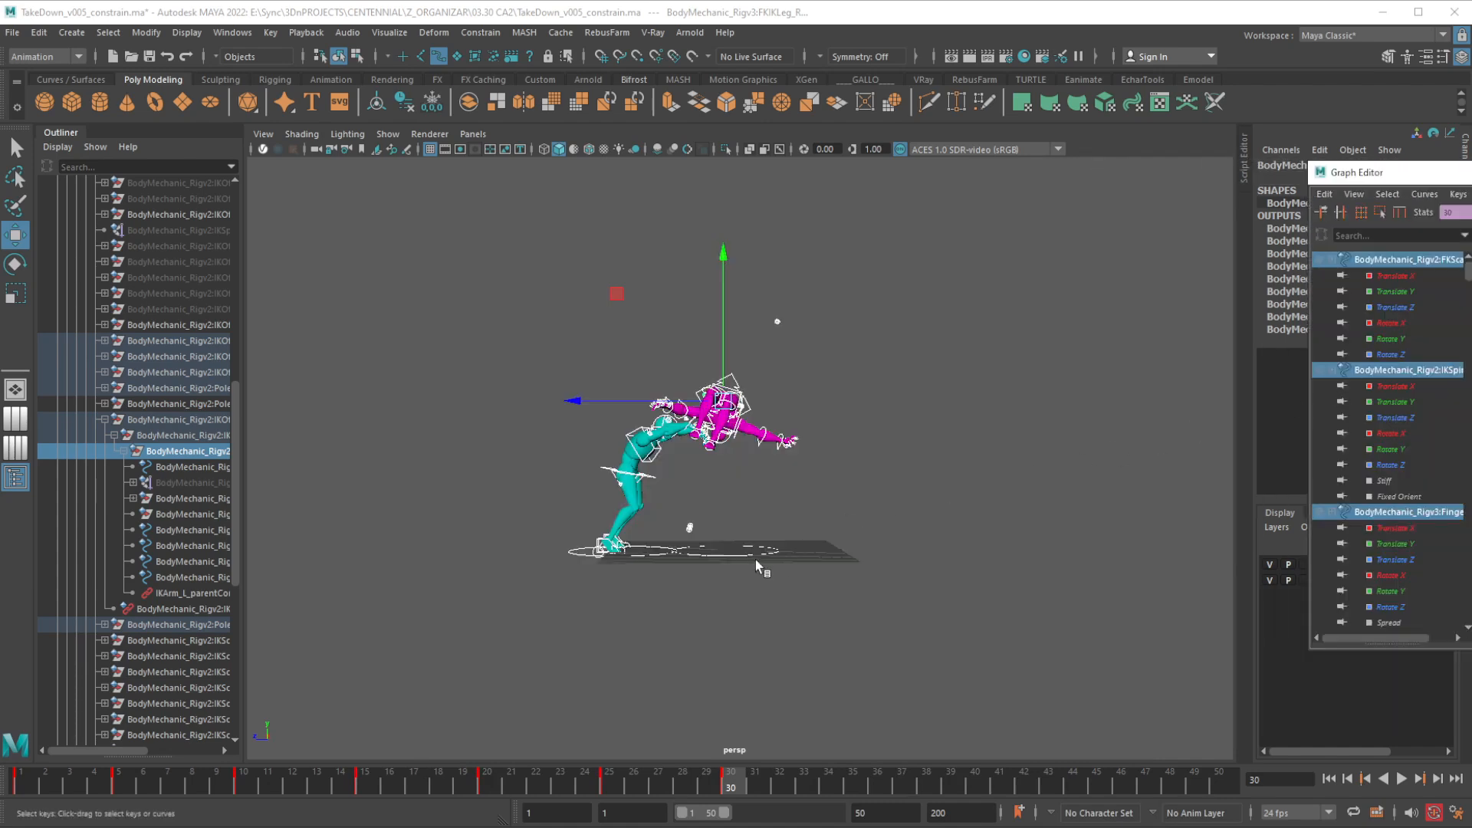
pyautogui.click(726, 670)
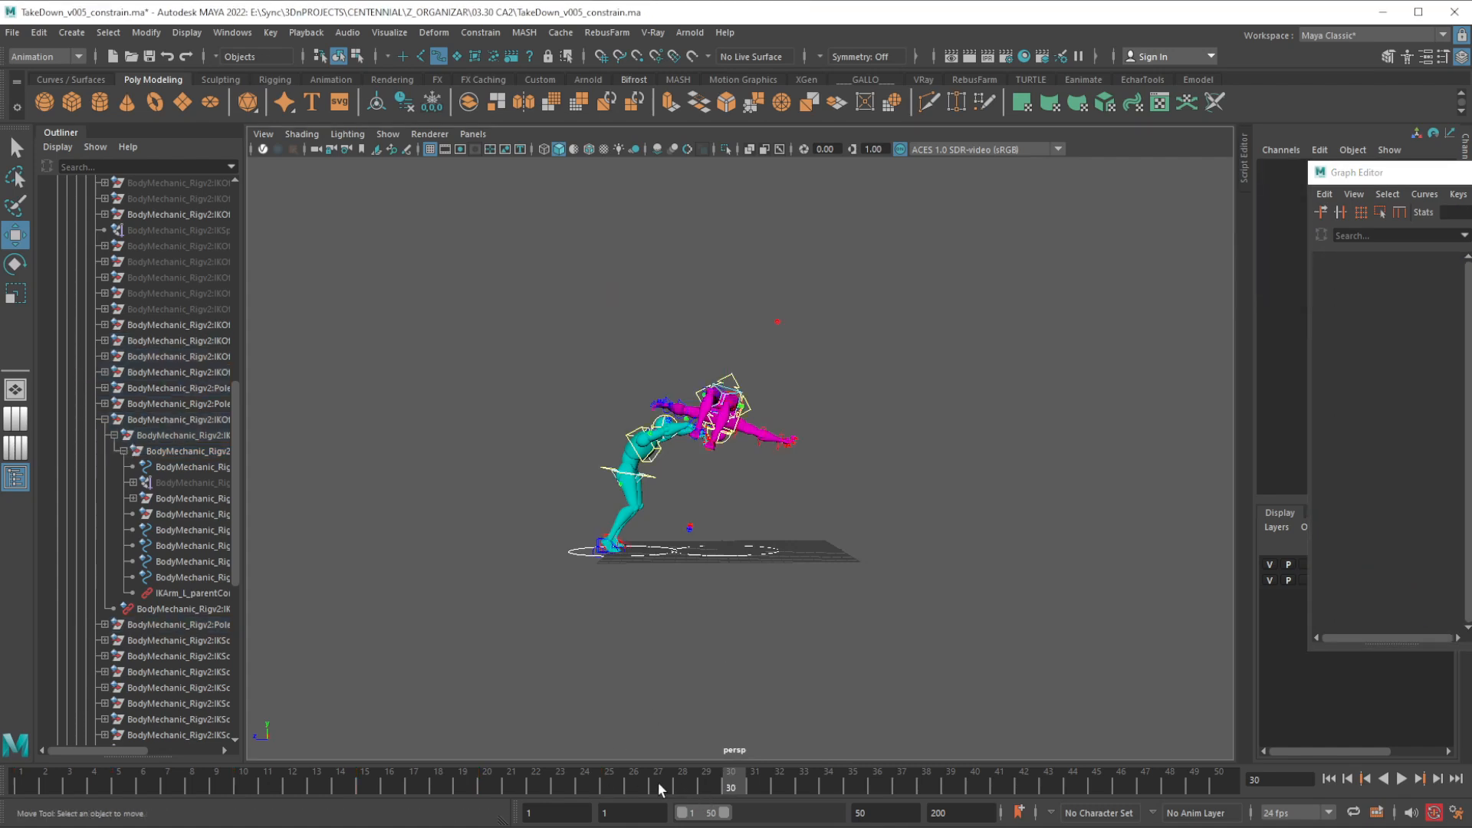
pyautogui.hotkey('alt', 'v')
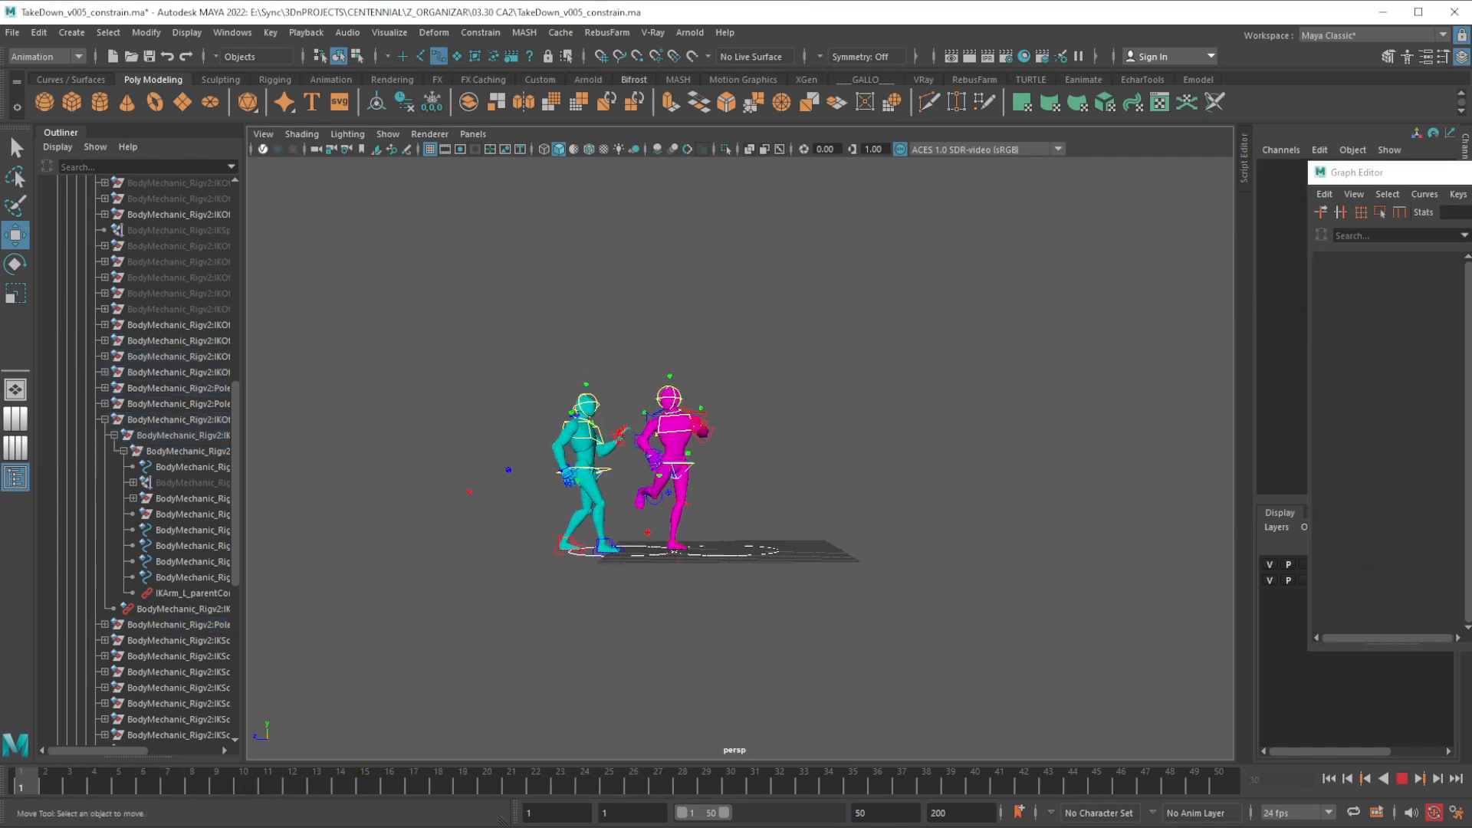
pyautogui.hotkey('alt', 'v')
pyautogui.scroll(5, 554, 613)
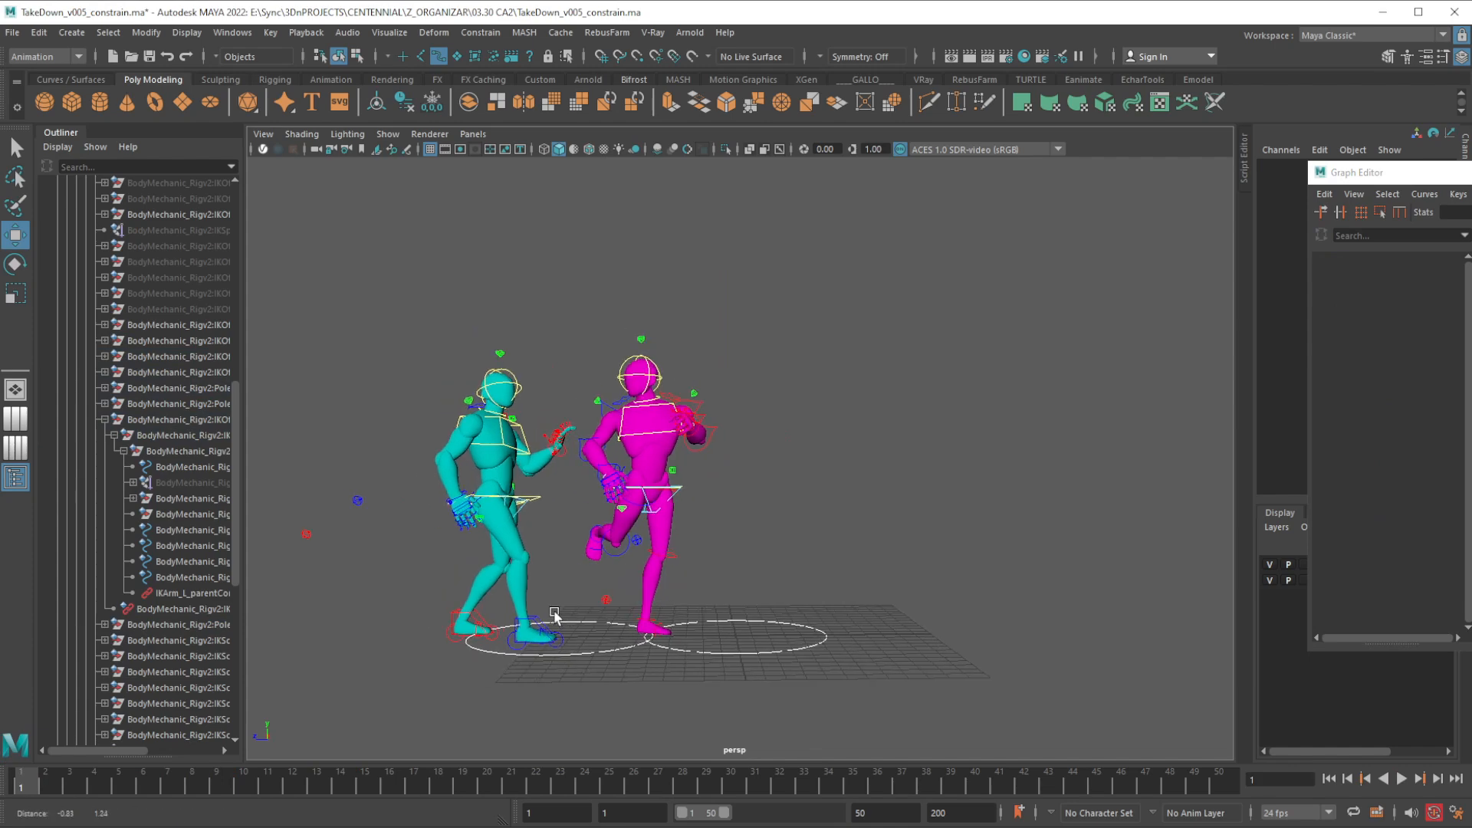
pyautogui.scroll(6, 555, 613)
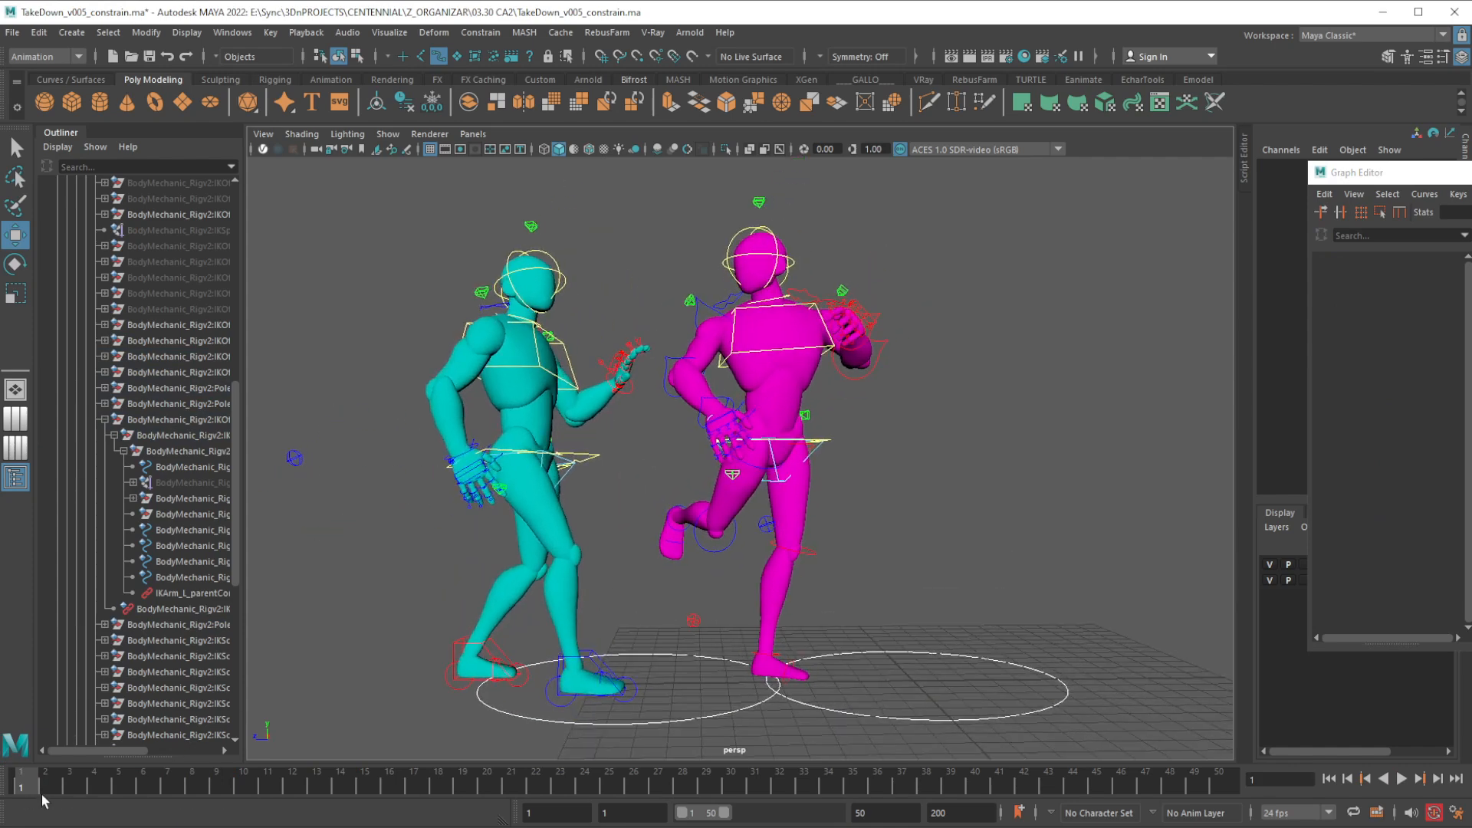
pyautogui.moveTo(42, 799); pyautogui.dragTo(134, 780)
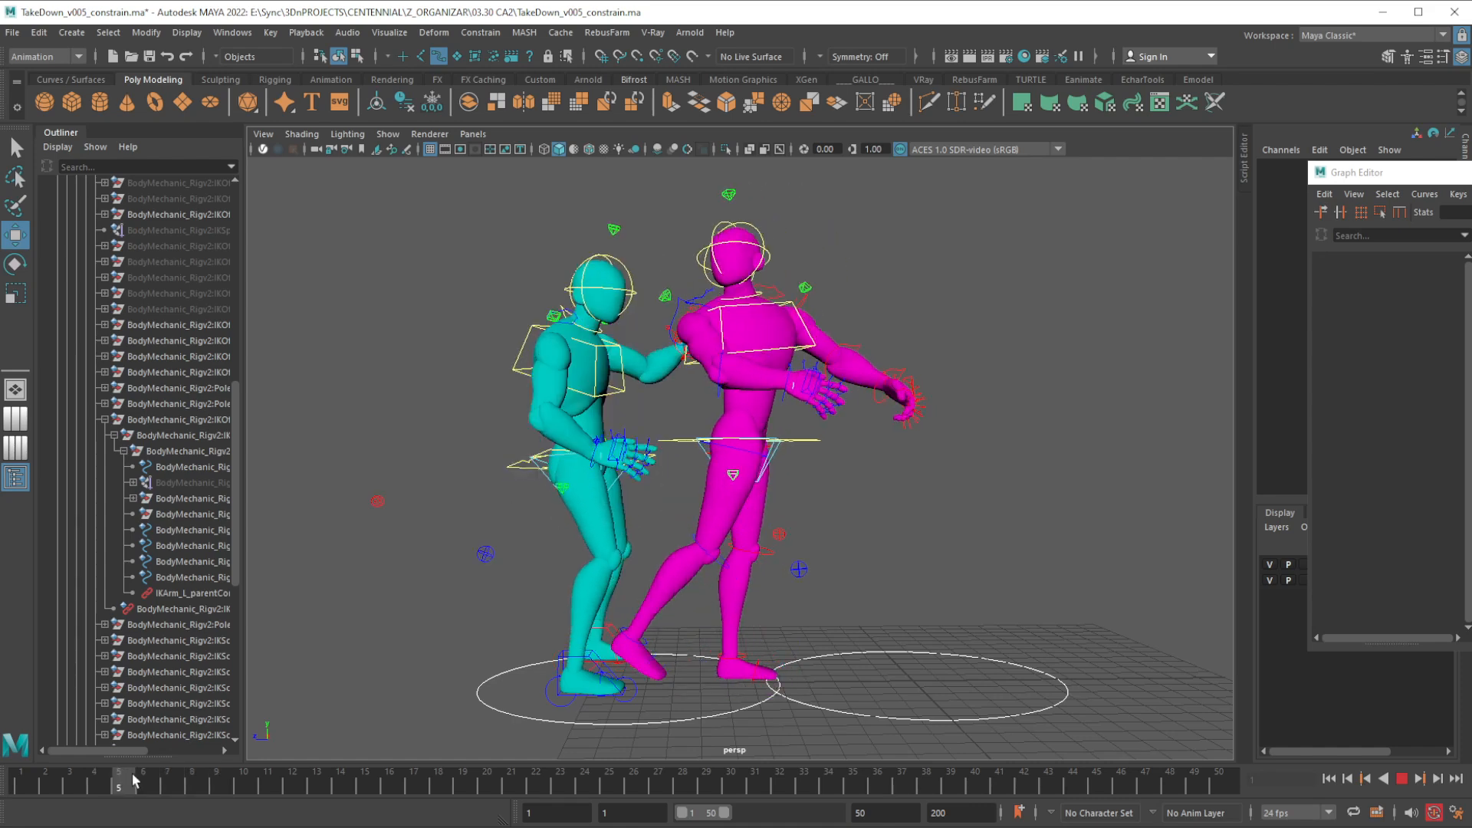
pyautogui.scroll(6, 588, 502)
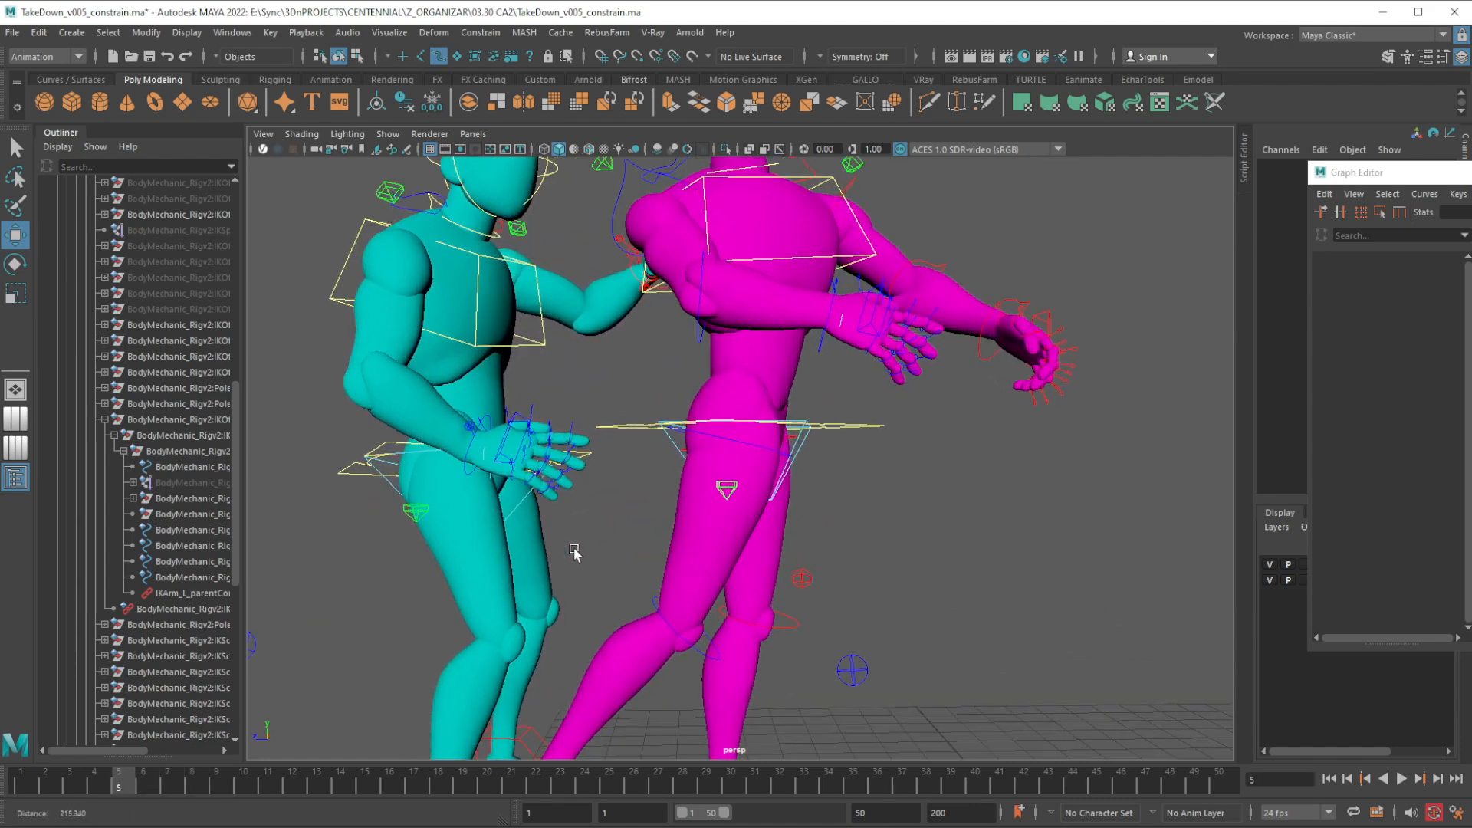
pyautogui.scroll(6, 571, 560)
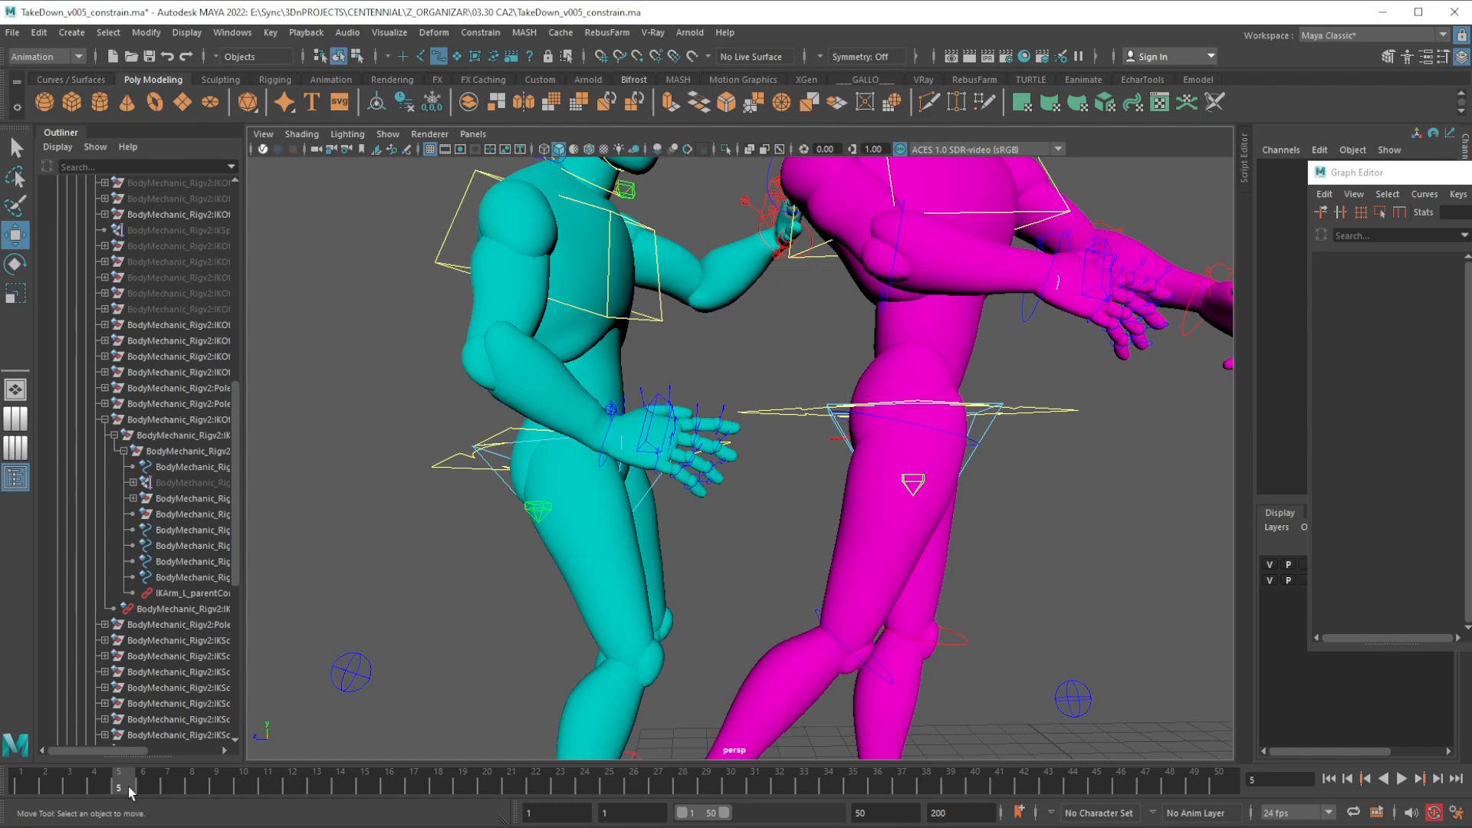
pyautogui.moveTo(134, 785); pyautogui.dragTo(208, 776)
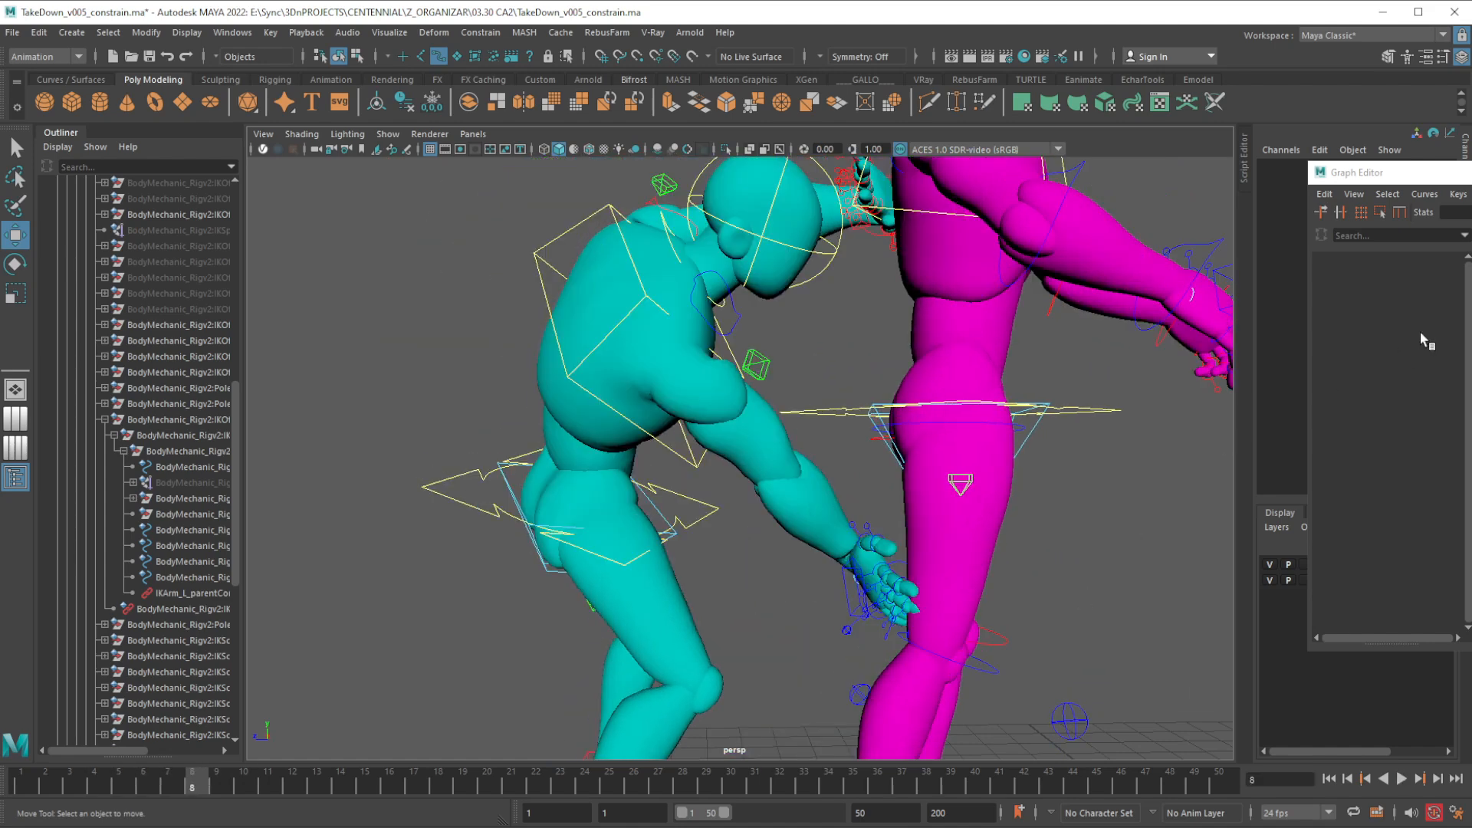
# - Select the right arm IK control, key it at frame 9, and set its Blend Parent 1 to 0
pyautogui.moveTo(1410, 175); pyautogui.dragTo(1471, 166)
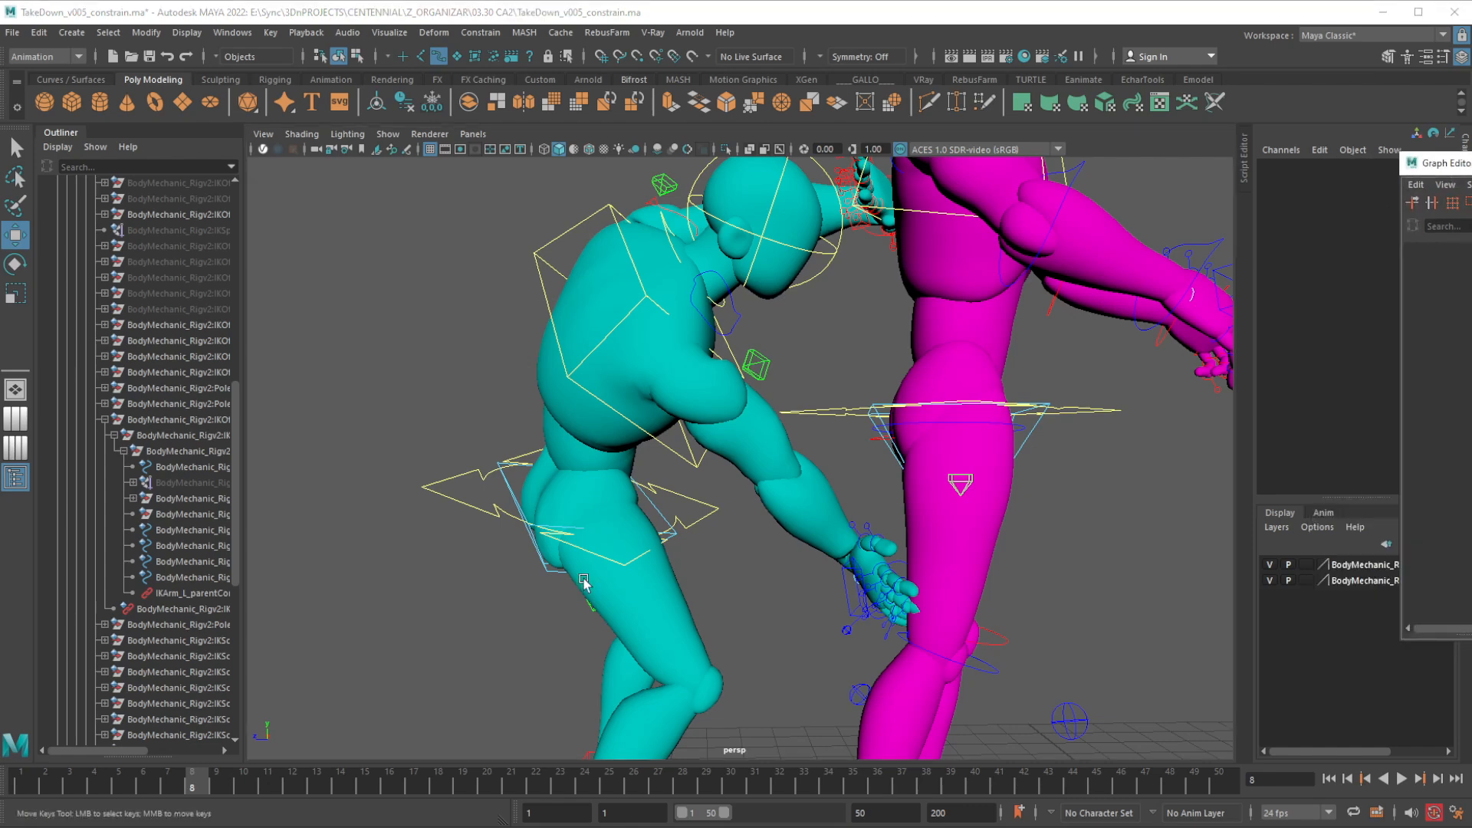
pyautogui.click(249, 784)
pyautogui.keyDown('alt'); pyautogui.moveTo(841, 620); pyautogui.dragTo(825, 623, button='middle'); pyautogui.keyUp('alt')
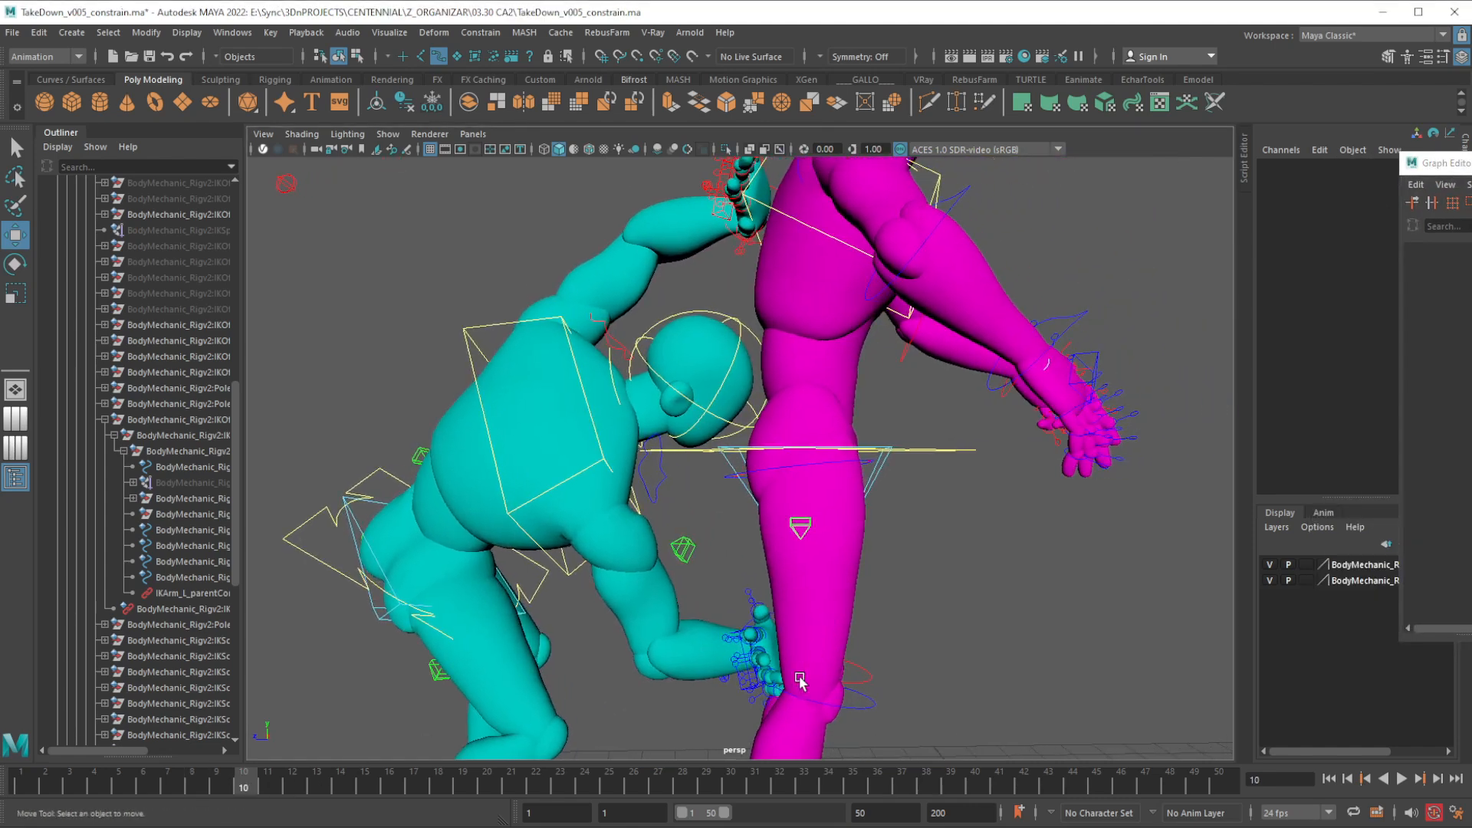
pyautogui.keyDown('alt'); pyautogui.moveTo(797, 671); pyautogui.dragTo(781, 633); pyautogui.keyUp('alt')
pyautogui.click(784, 632)
pyautogui.scroll(-6, 790, 623)
pyautogui.scroll(6, 782, 606)
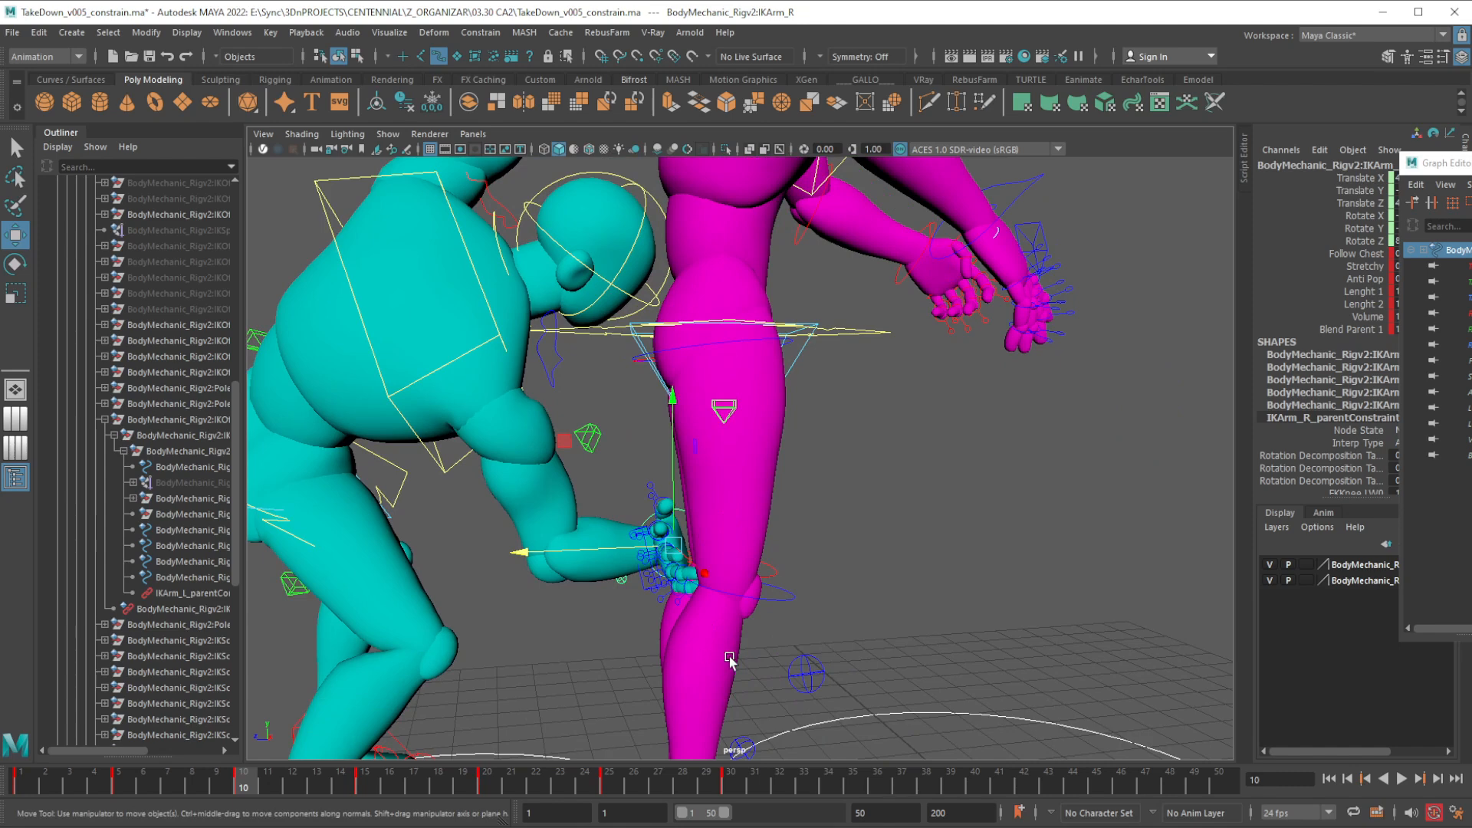
pyautogui.click(1468, 345)
pyautogui.click(1471, 163)
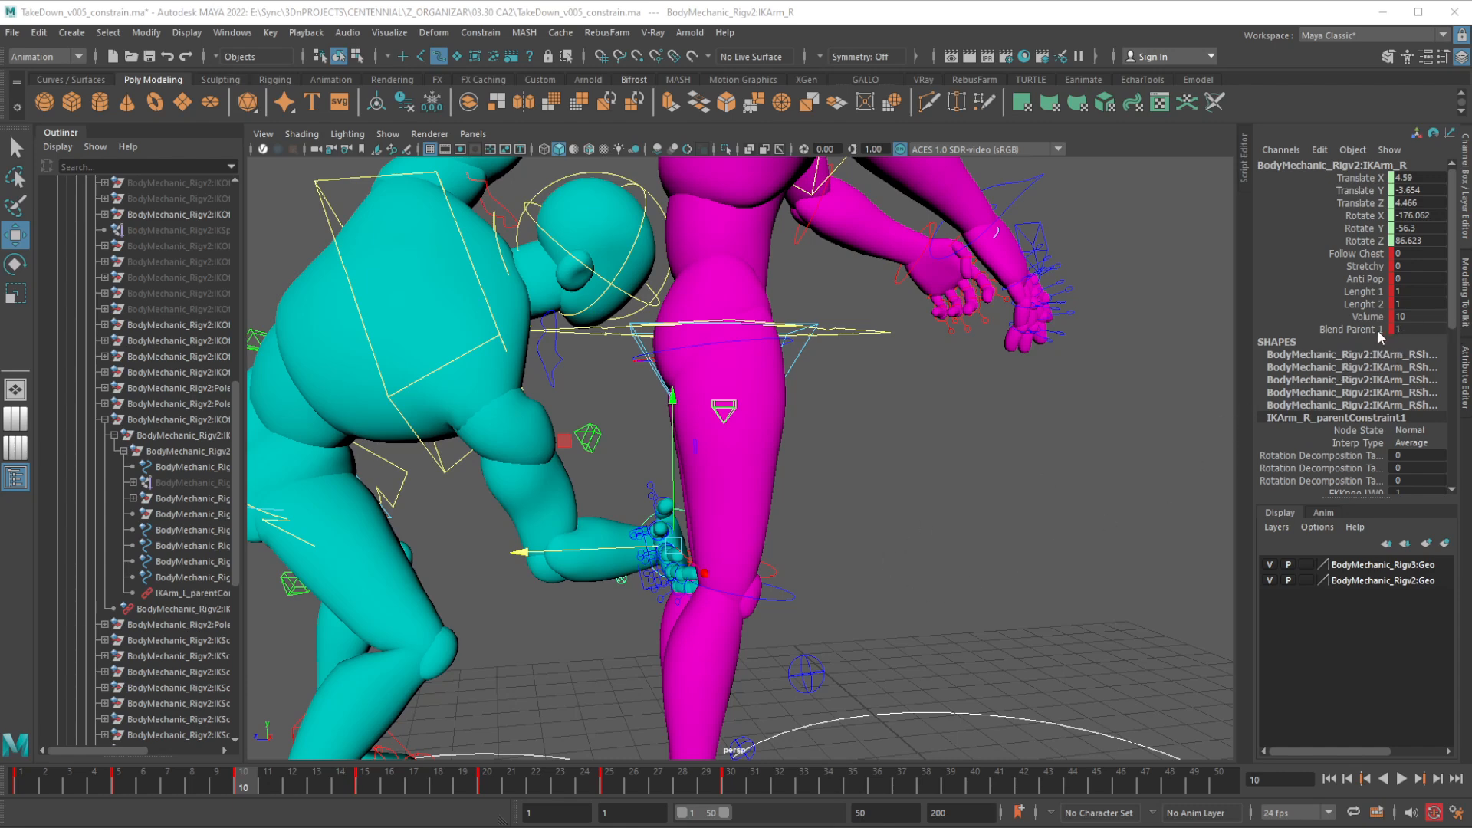
pyautogui.click(231, 783)
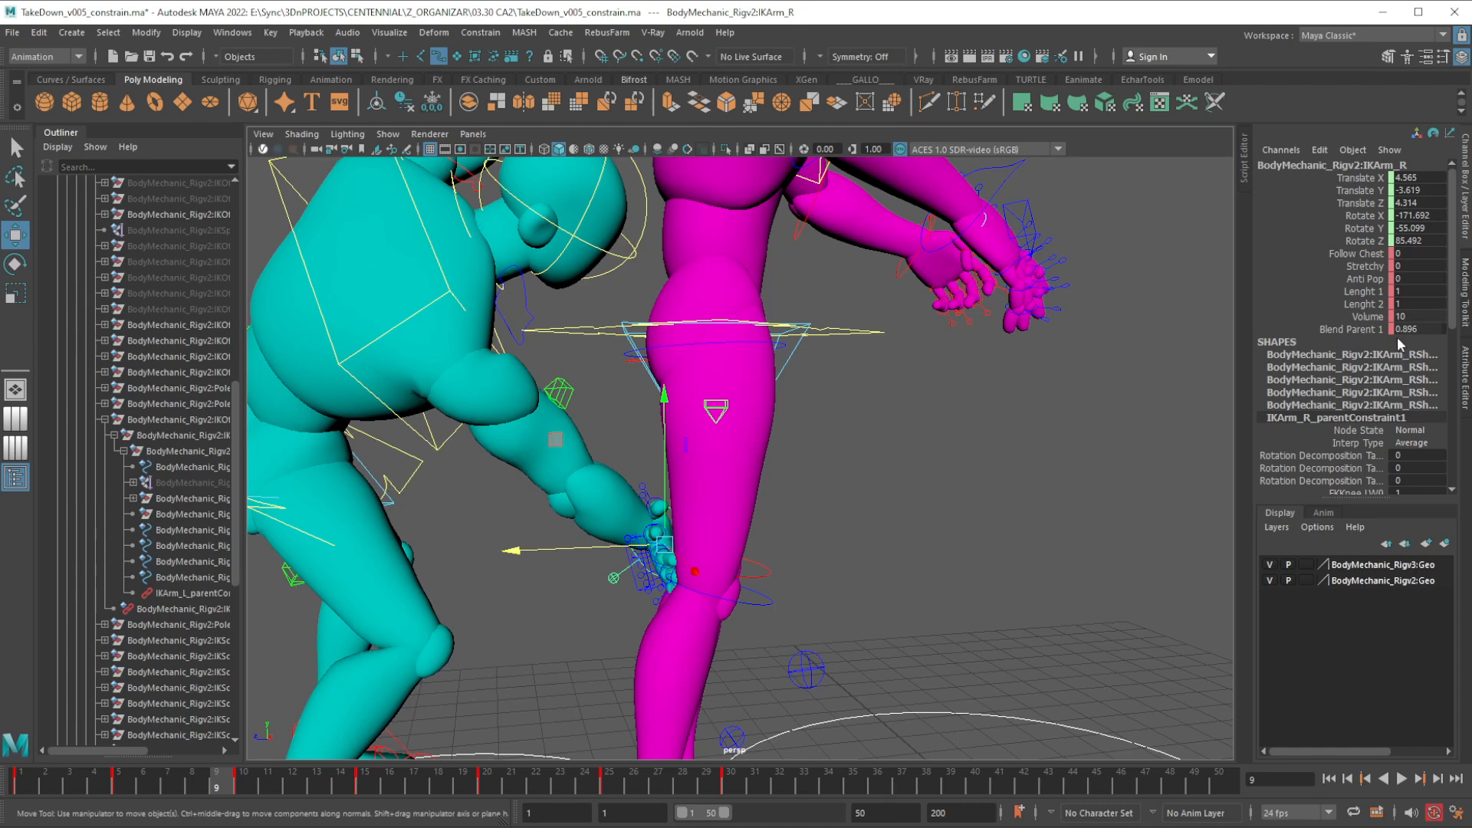
pyautogui.press('s')
pyautogui.doubleClick(1423, 330)
pyautogui.write('0')
pyautogui.press('Return')
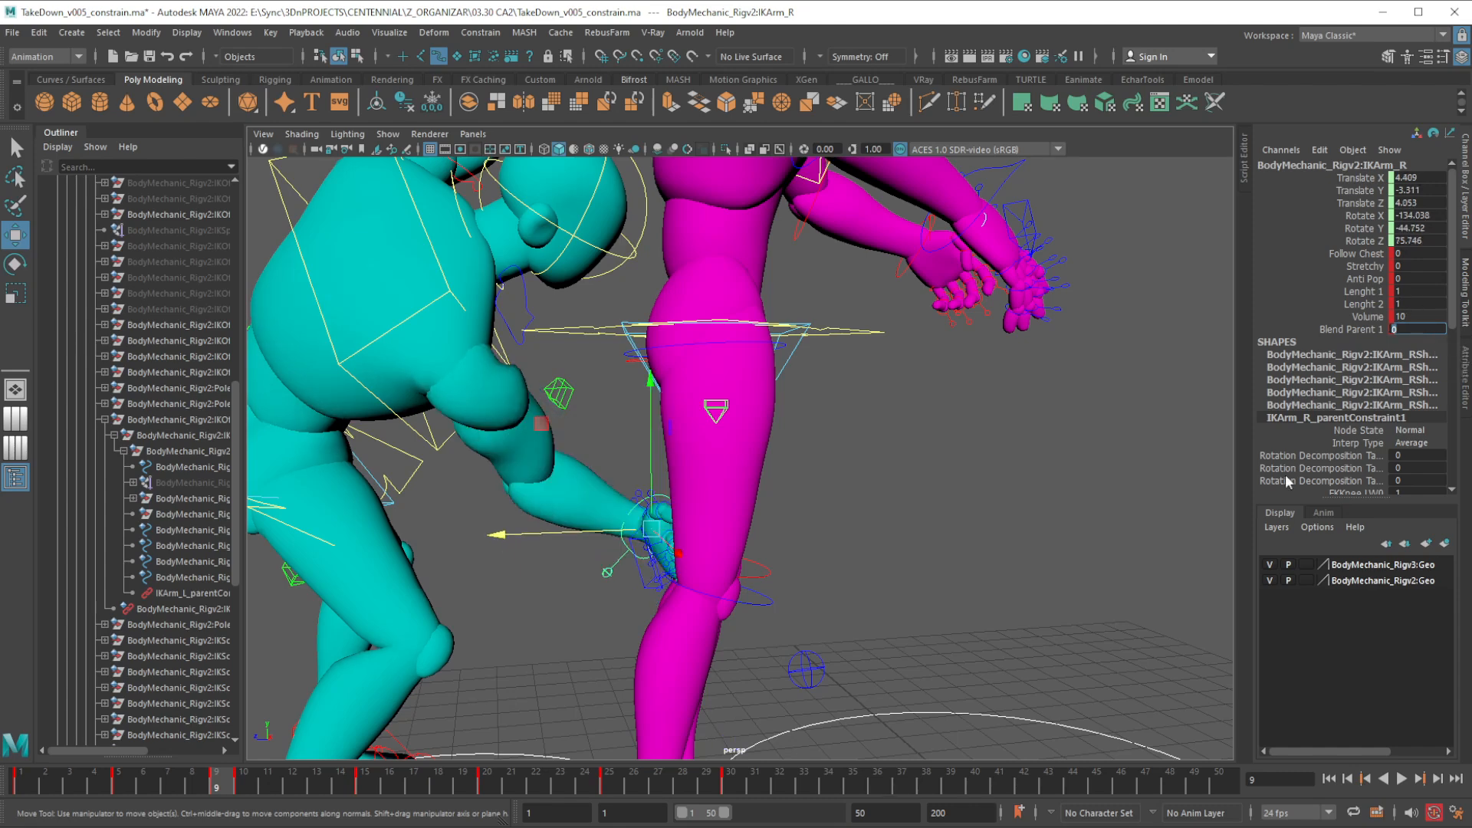
# - Scrub between frames 5 and 9 to review the right arm's blend change
pyautogui.moveTo(217, 787); pyautogui.dragTo(133, 788)
pyautogui.scroll(-10, 379, 689)
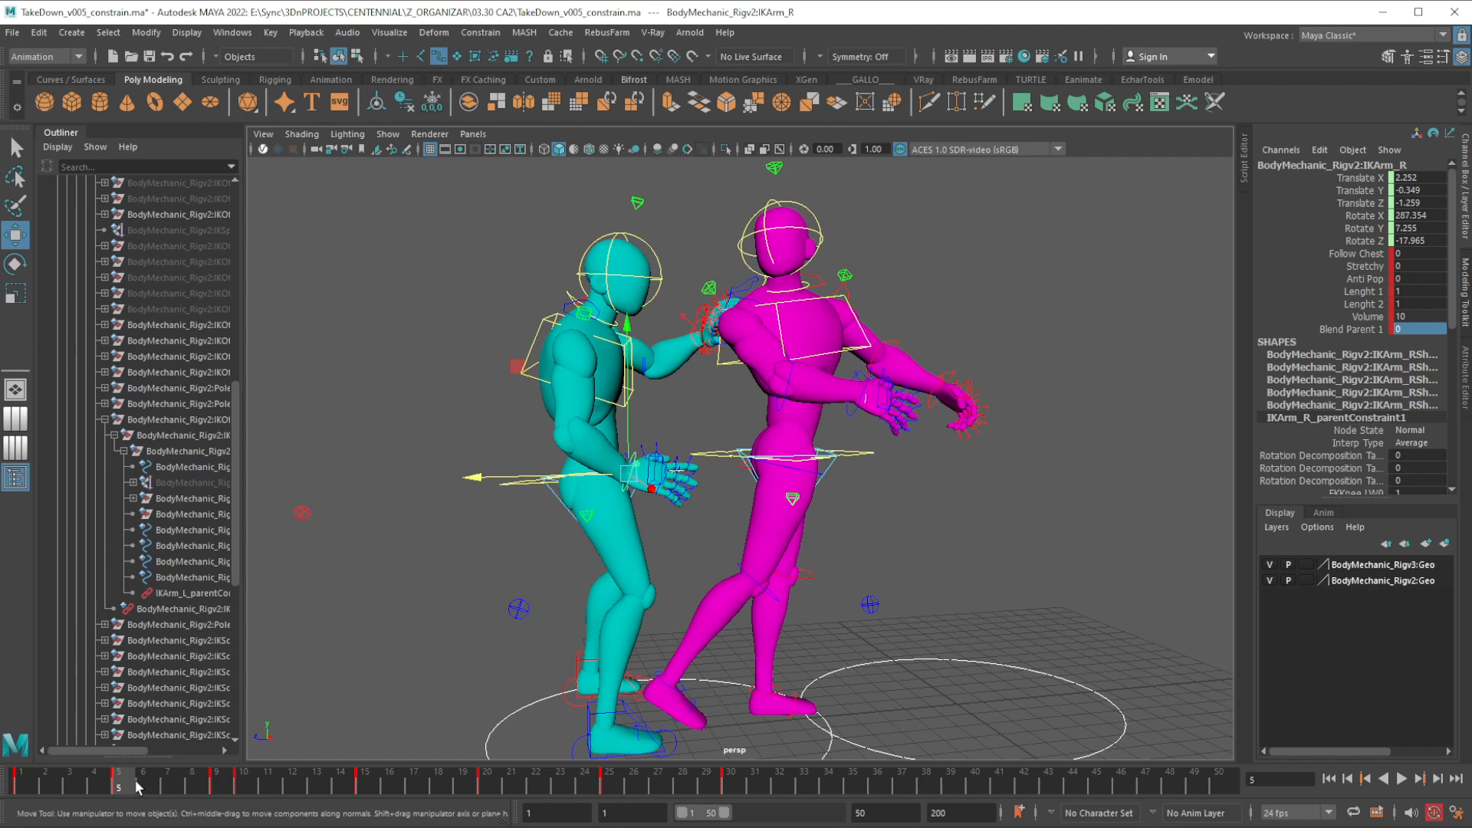
pyautogui.moveTo(136, 787); pyautogui.dragTo(214, 789)
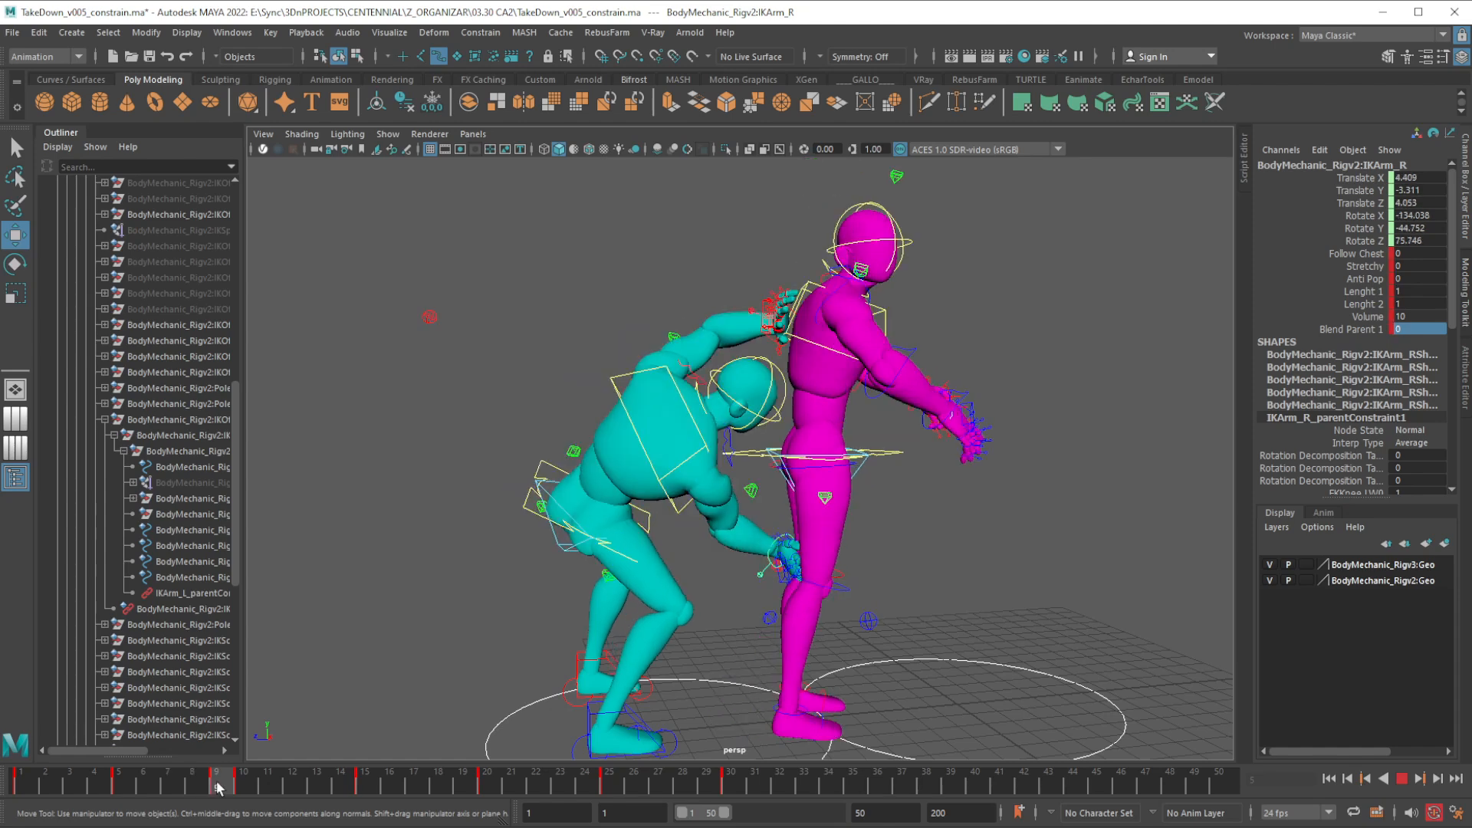
pyautogui.moveTo(219, 788); pyautogui.dragTo(219, 788)
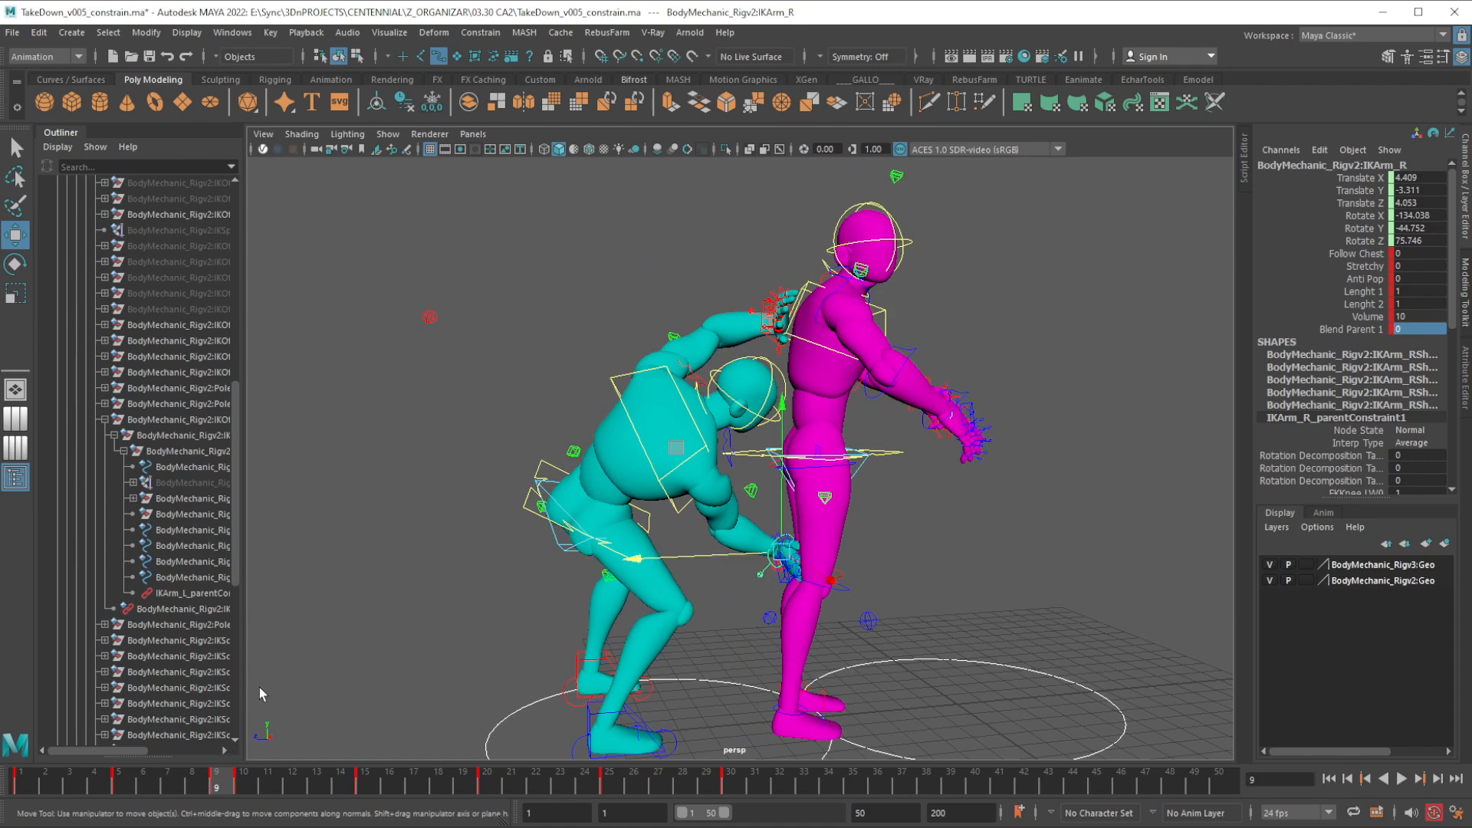
# - Apply an Euler Filter to the right arm IK control's curves in the Graph Editor
pyautogui.moveTo(1471, 161); pyautogui.dragTo(889, 195)
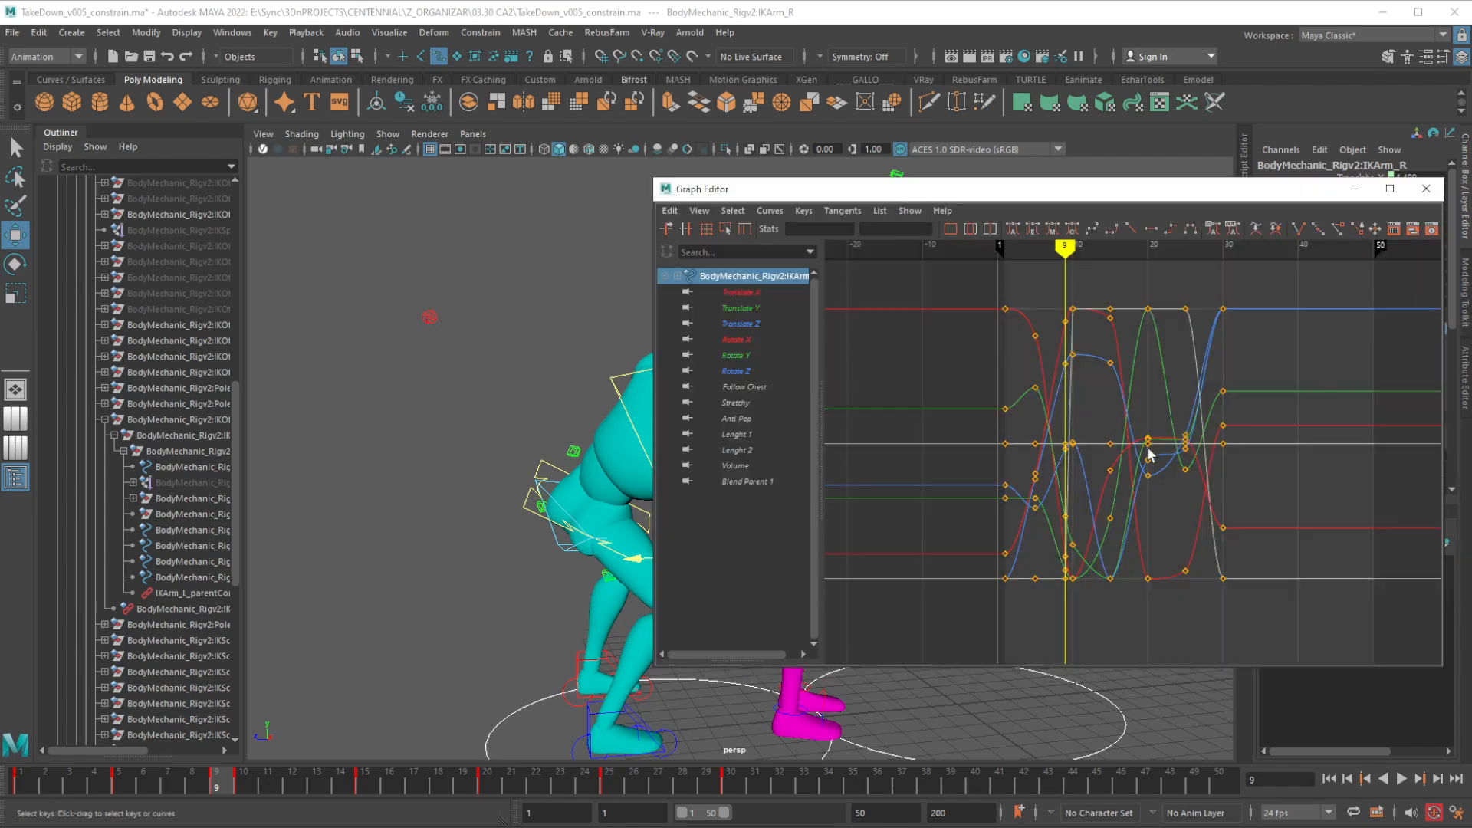
pyautogui.keyDown('alt'); pyautogui.moveTo(1115, 429); pyautogui.dragTo(1131, 423, button='right'); pyautogui.keyUp('alt')
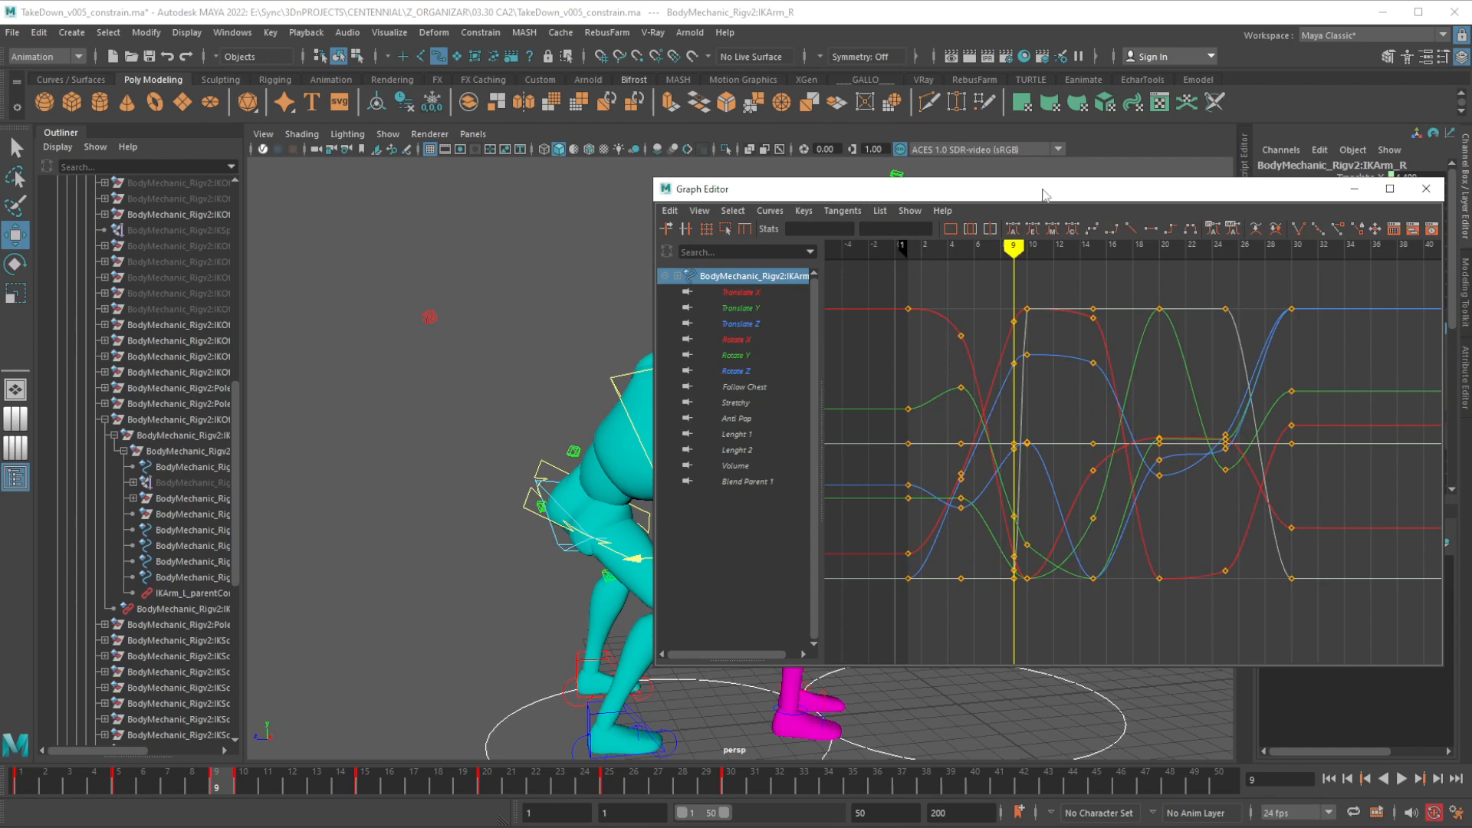
pyautogui.moveTo(1046, 192); pyautogui.dragTo(1092, 151)
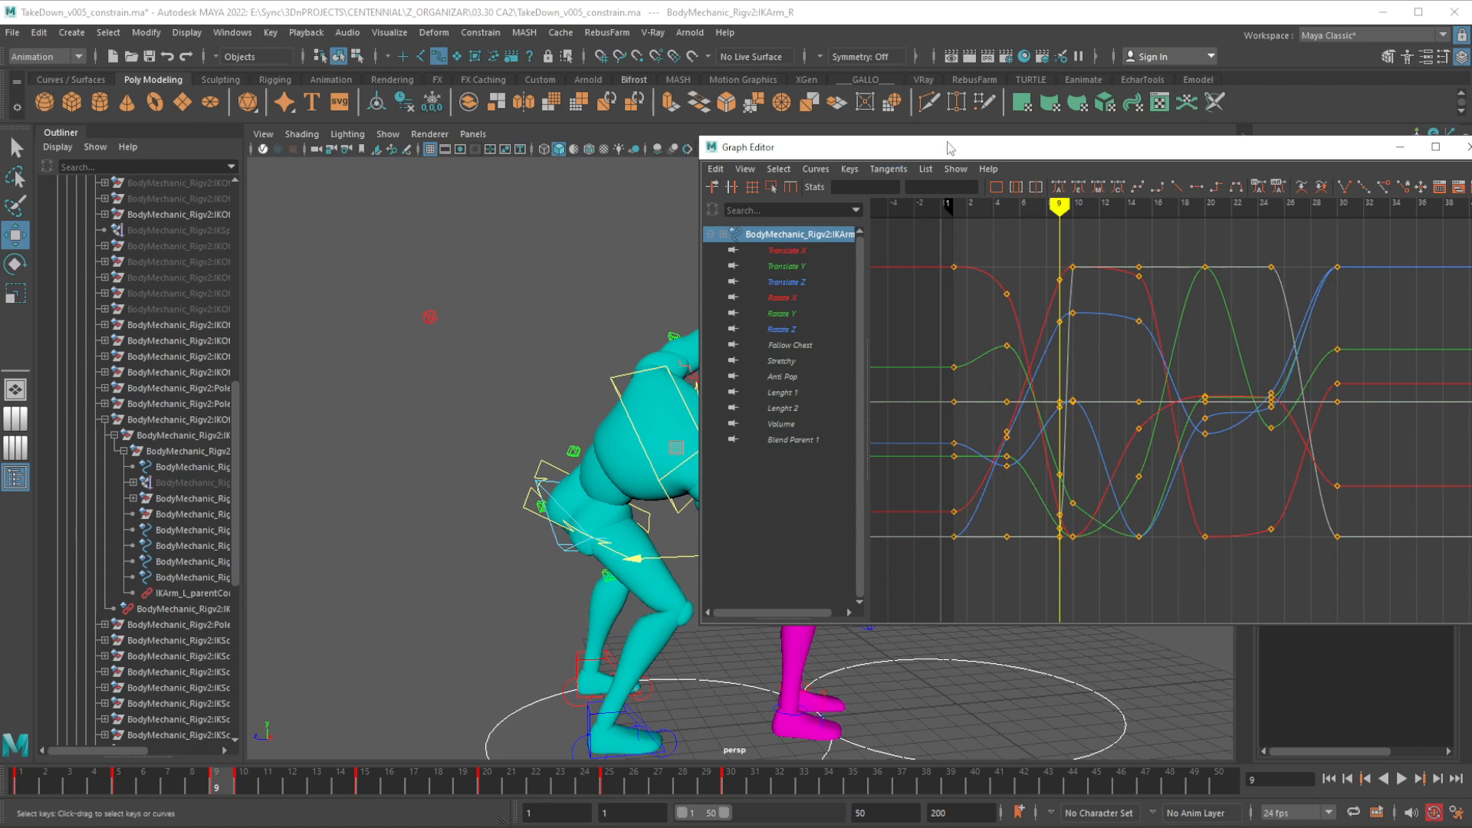
pyautogui.moveTo(950, 148); pyautogui.dragTo(819, 171)
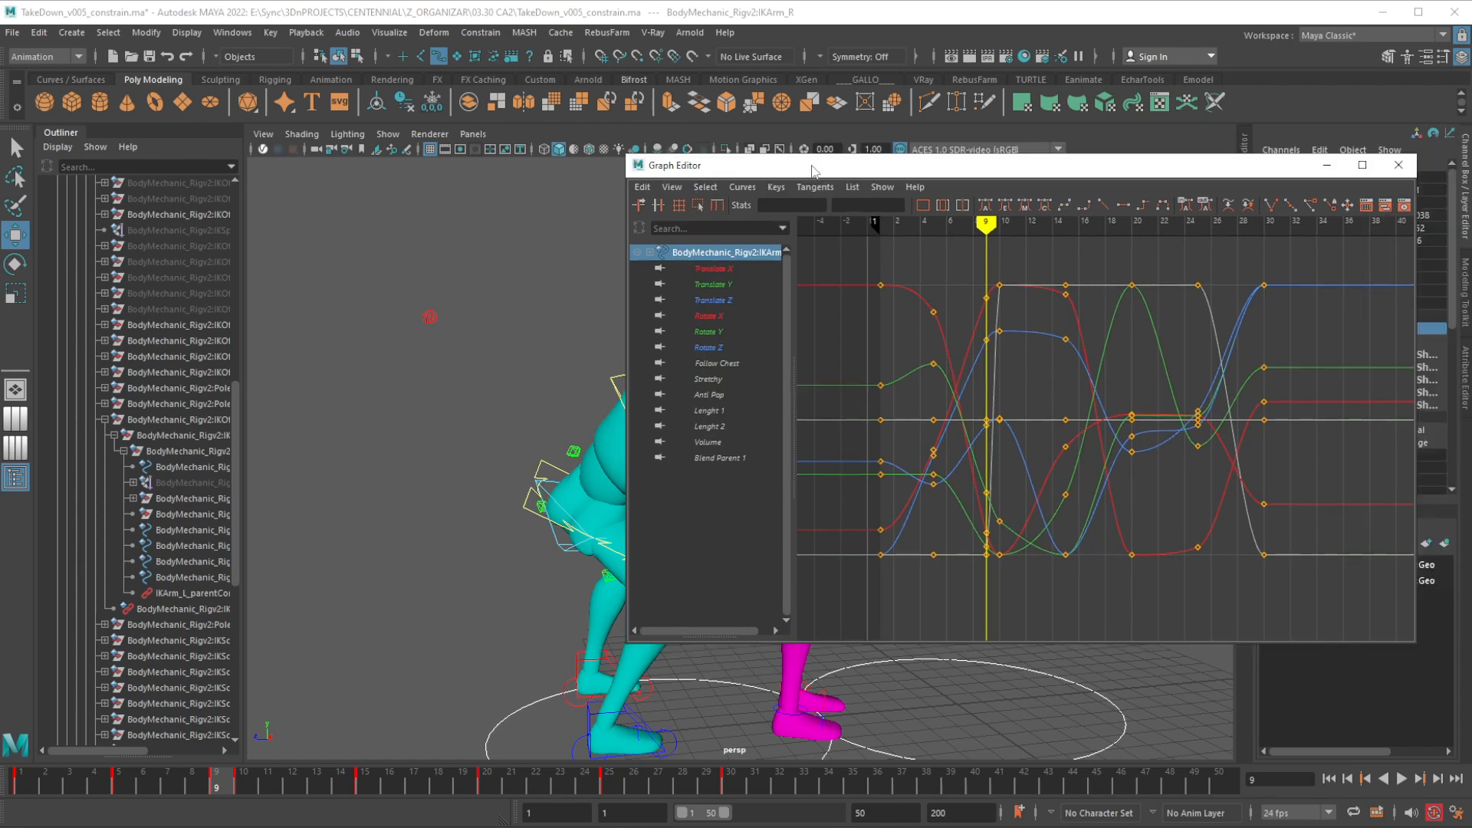
pyautogui.click(750, 191)
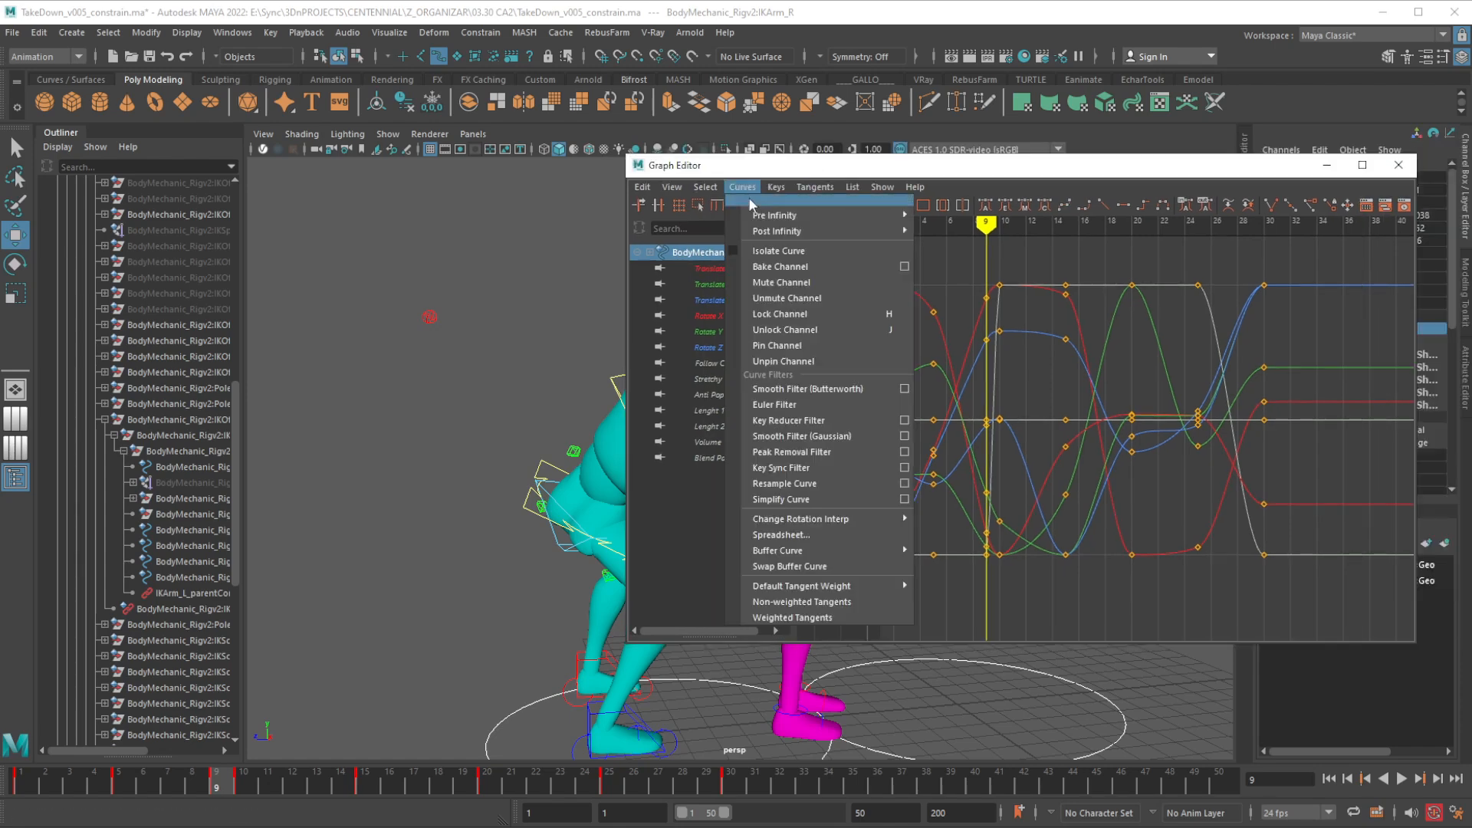
pyautogui.click(787, 414)
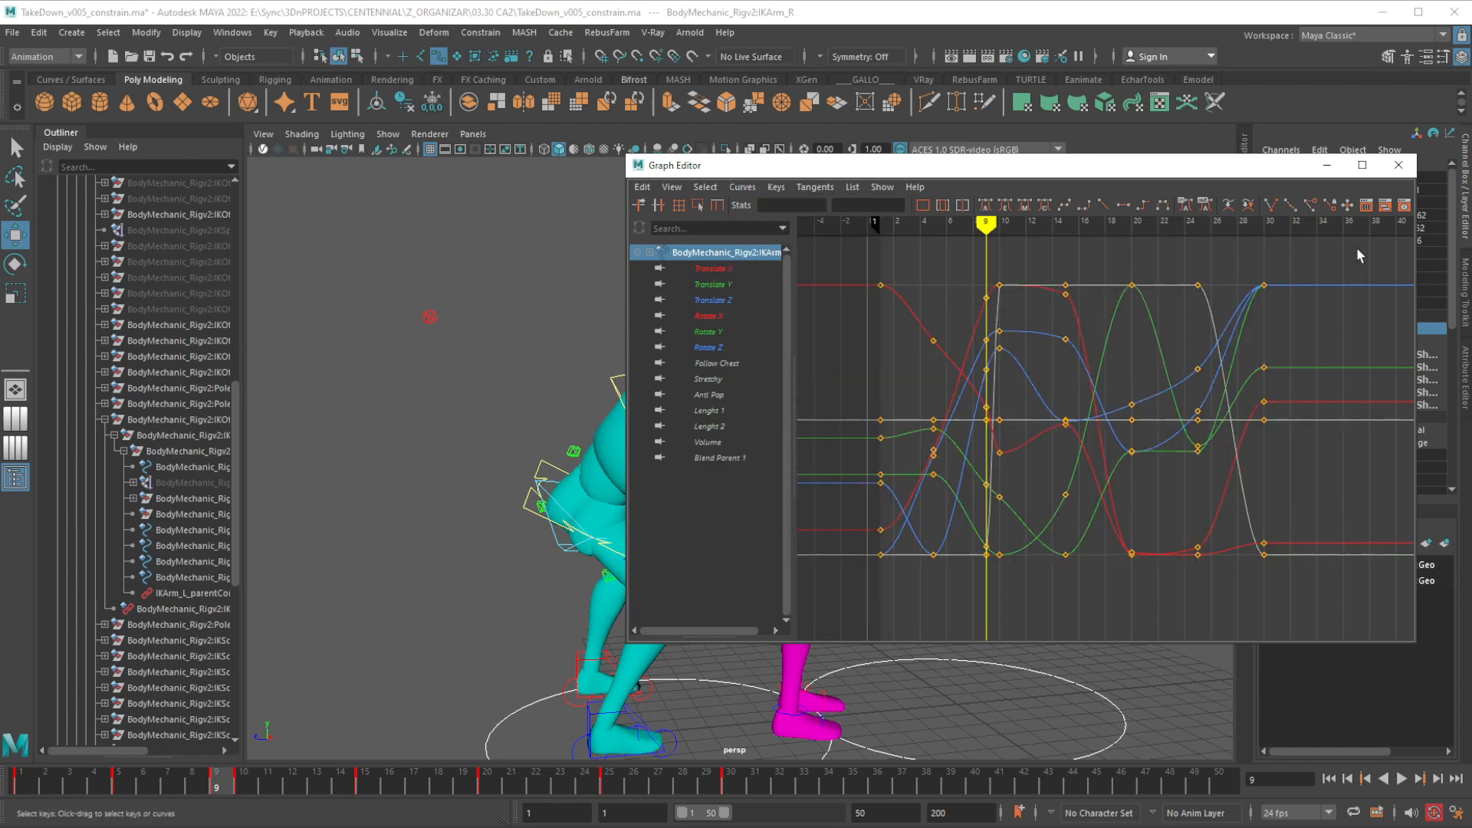
pyautogui.click(1398, 165)
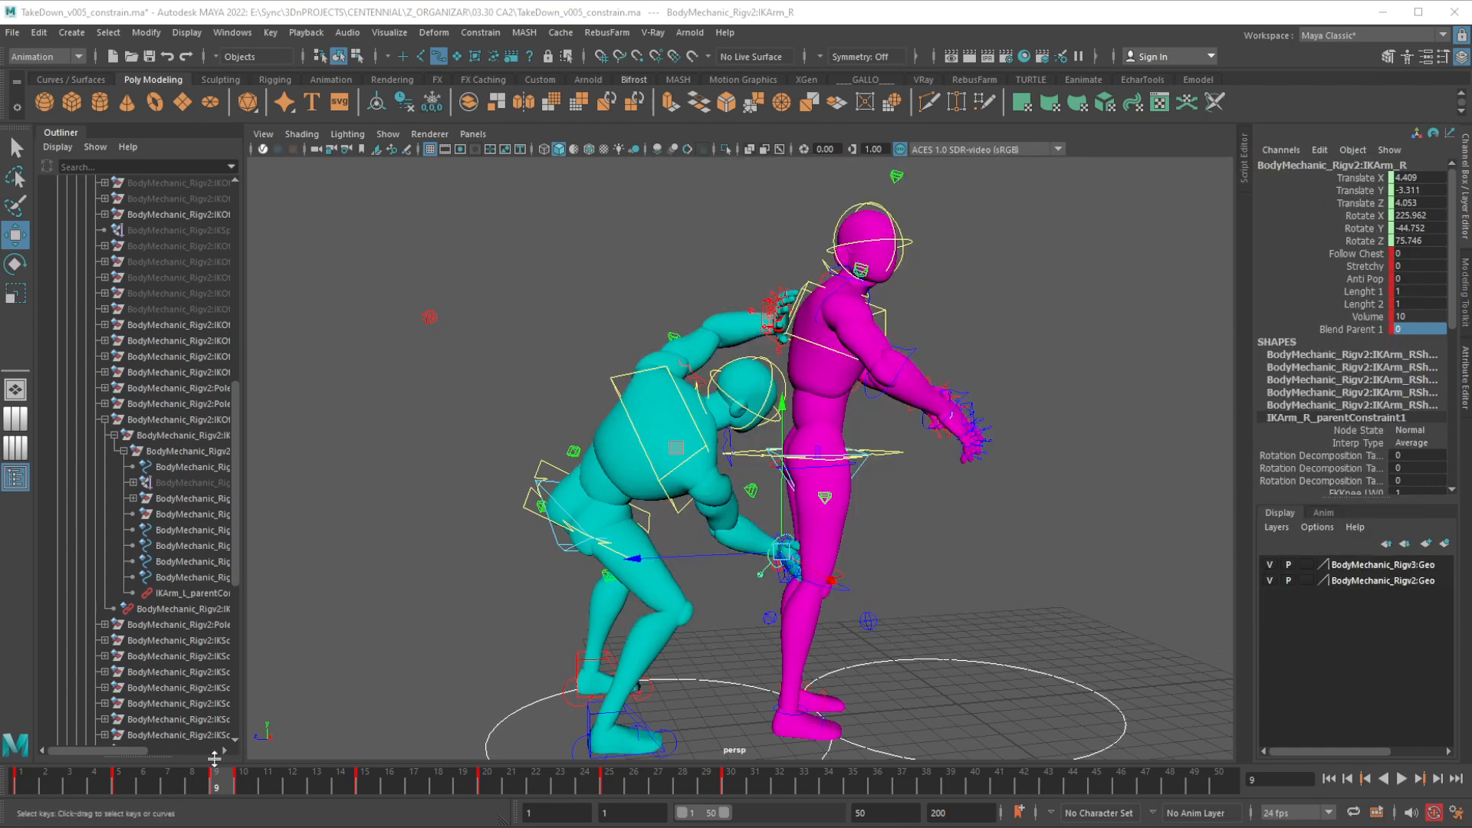
# - Scrub from the start to frame 9 to review the filtered arm motion
pyautogui.moveTo(65, 789); pyautogui.dragTo(218, 789)
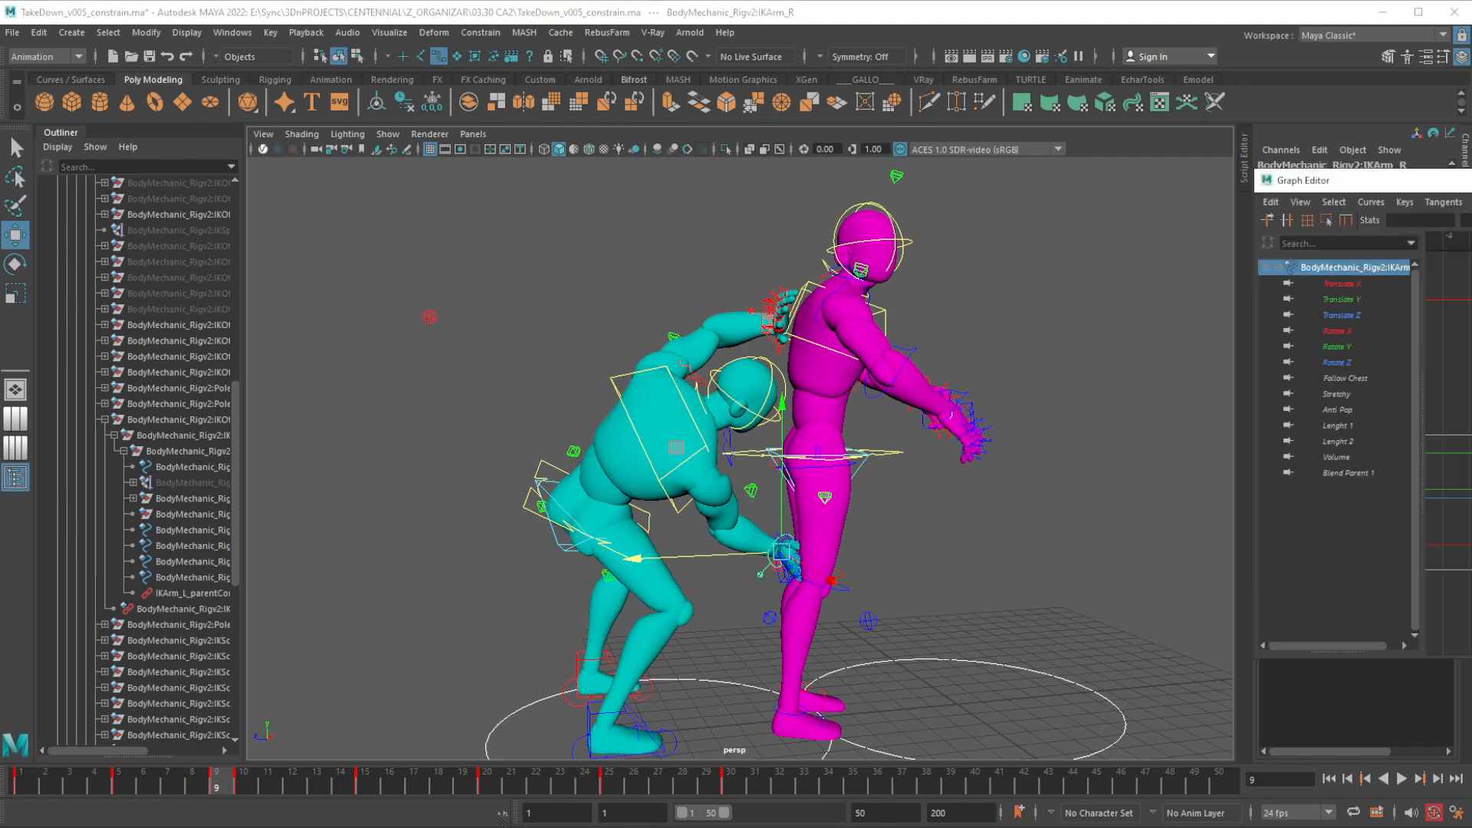
pyautogui.click(39, 34)
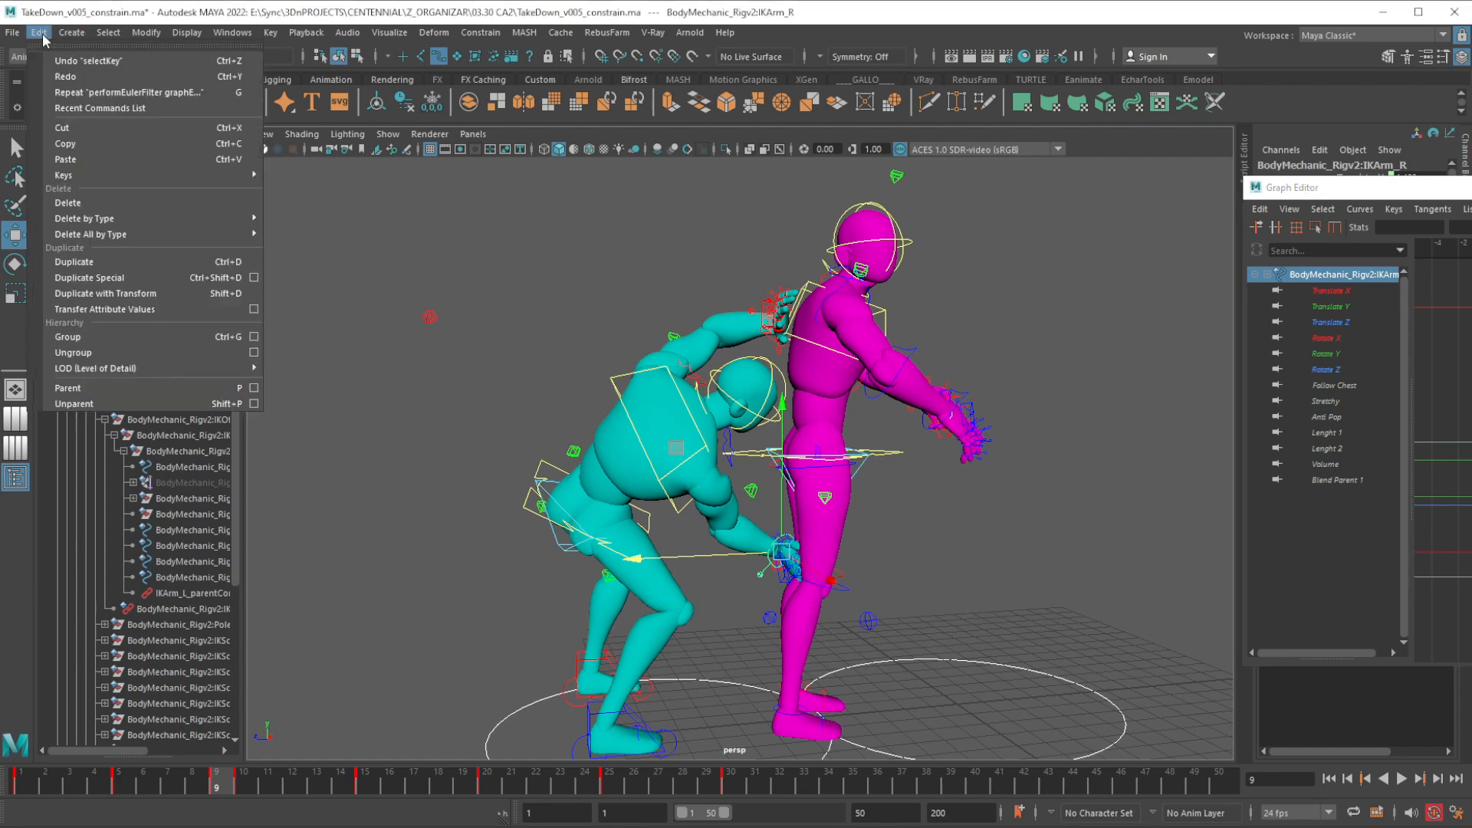
# - Undo the Euler Filter applied to the right arm IK control's curves
pyautogui.click(59, 62)
pyautogui.click(40, 34)
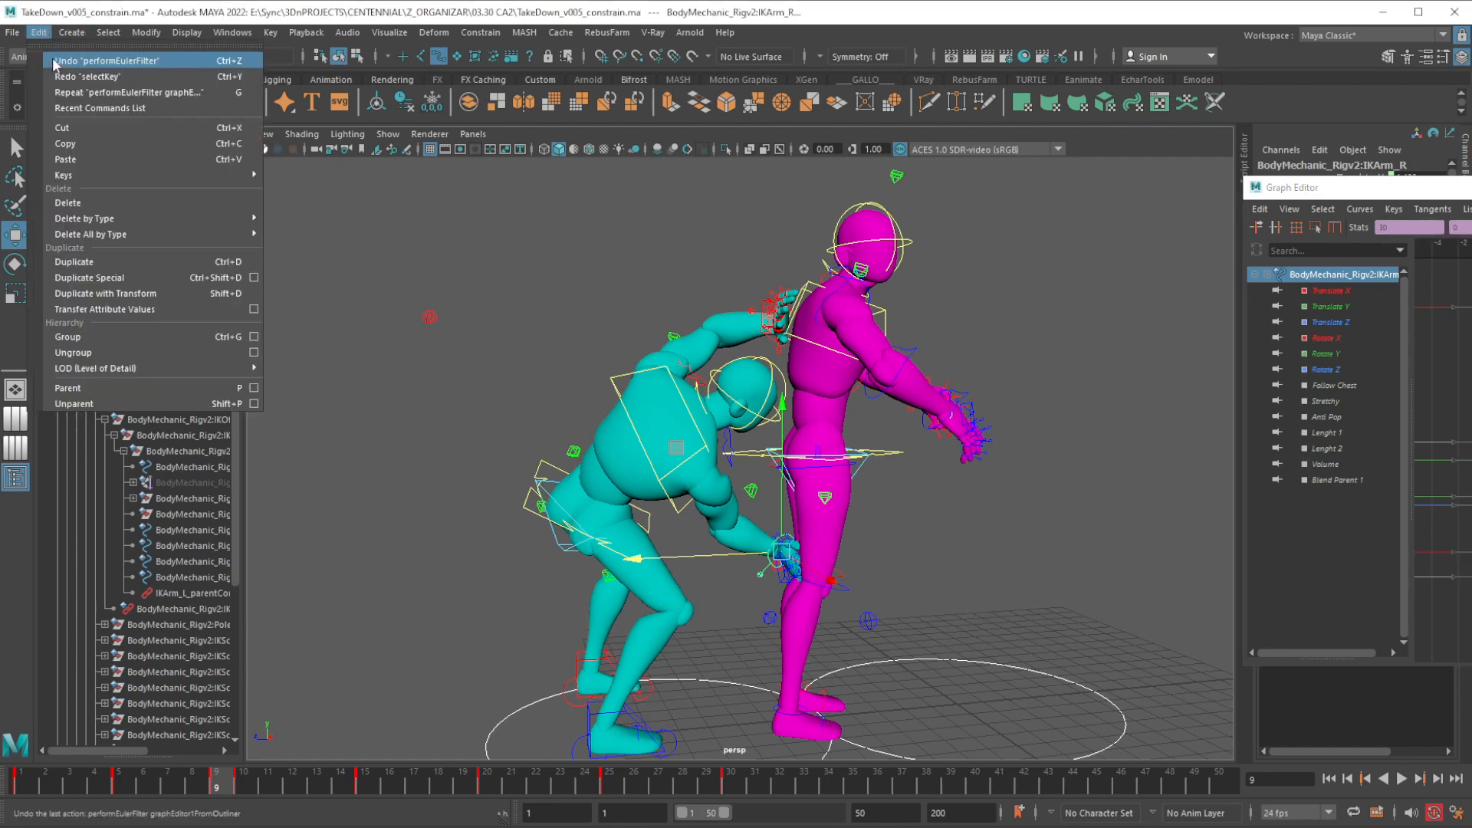
pyautogui.click(55, 61)
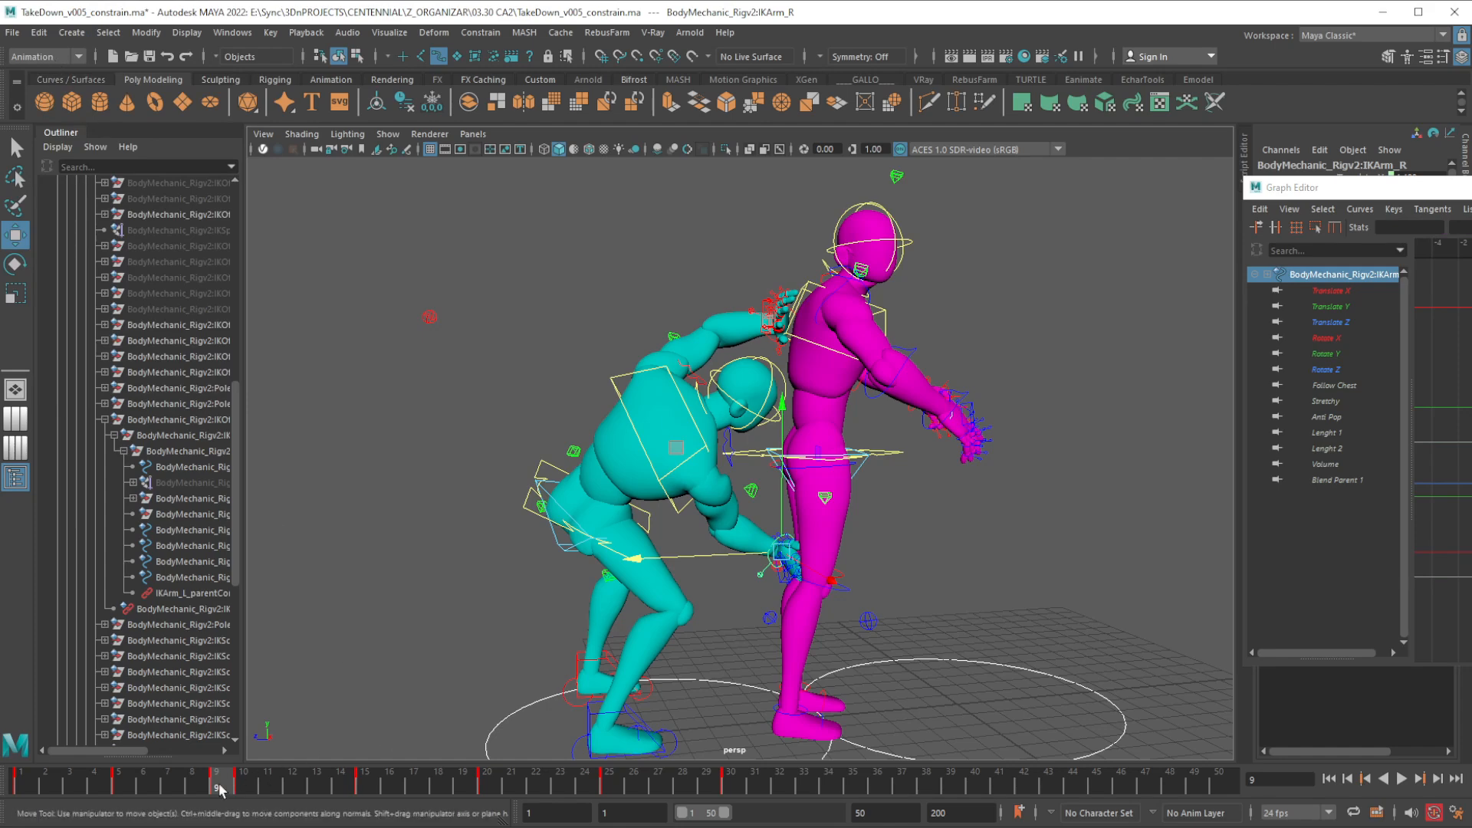
# - Copy the right arm IK control's key at frame 5 and paste it at frame 9
pyautogui.moveTo(218, 789); pyautogui.dragTo(121, 787)
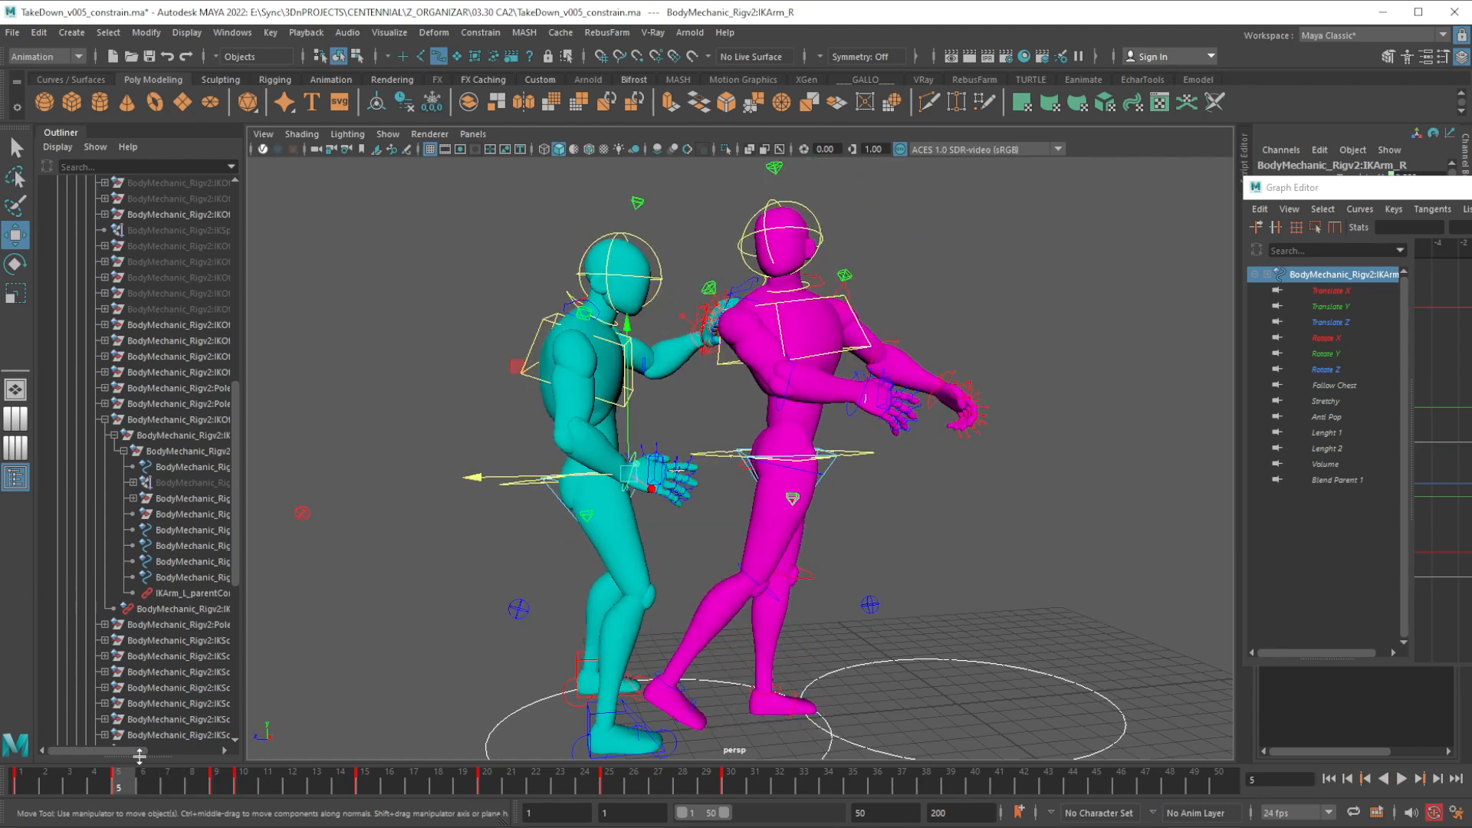
pyautogui.keyDown('alt'); pyautogui.moveTo(749, 569); pyautogui.dragTo(748, 602, button='right'); pyautogui.keyUp('alt')
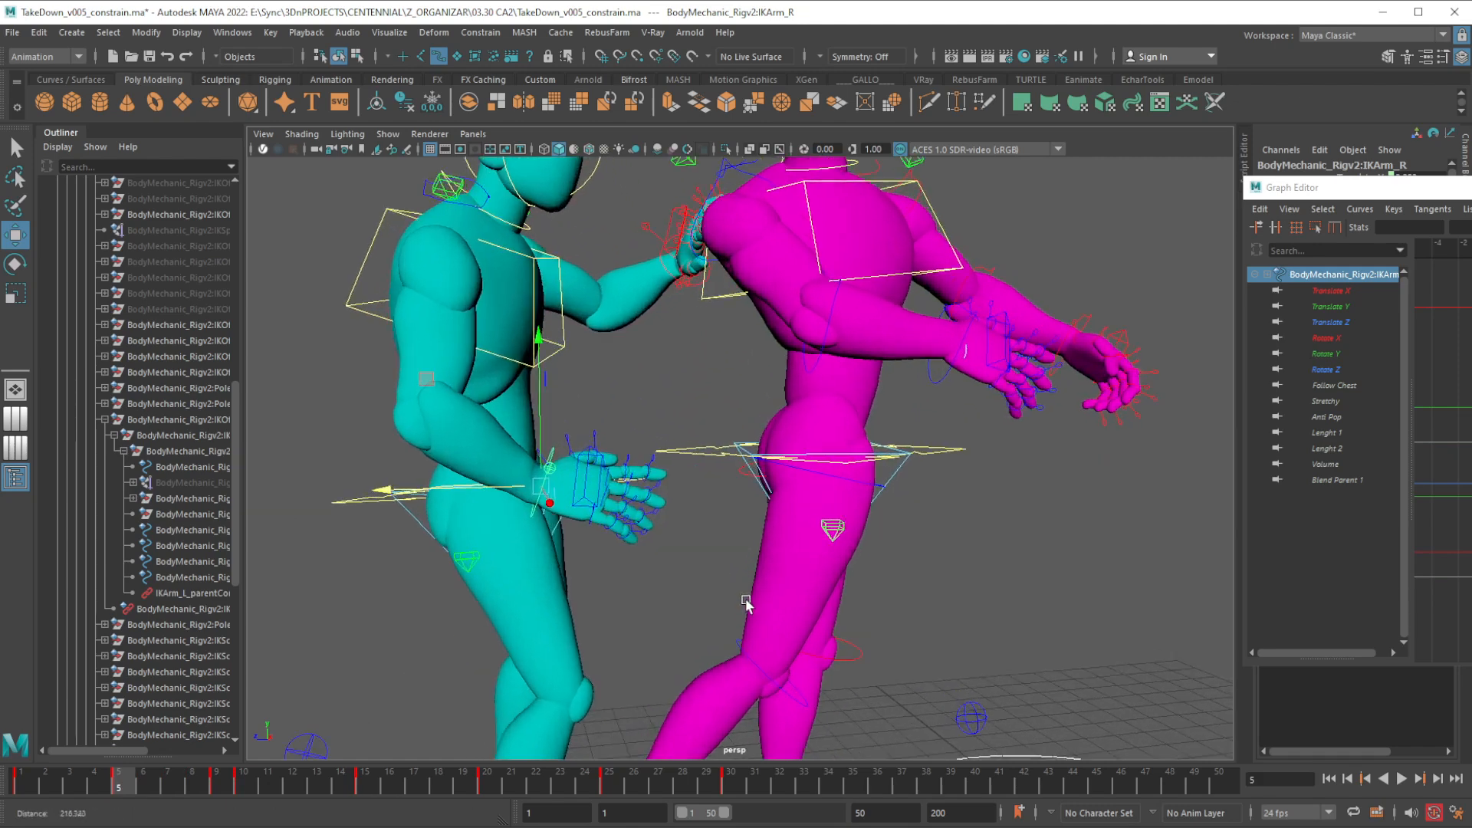
pyautogui.rightClick(123, 781)
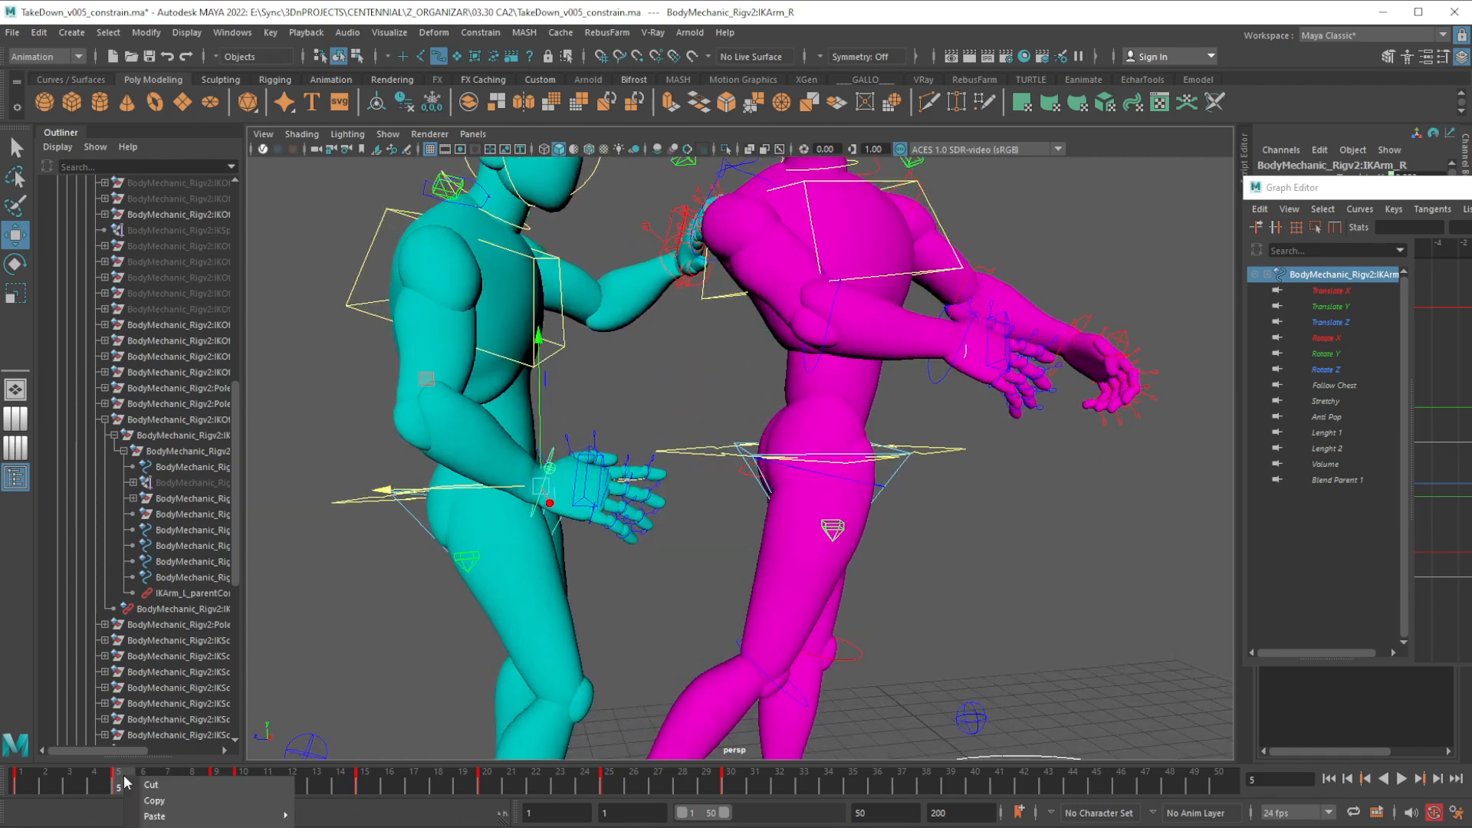
pyautogui.click(176, 811)
pyautogui.click(221, 785)
pyautogui.rightClick(223, 787)
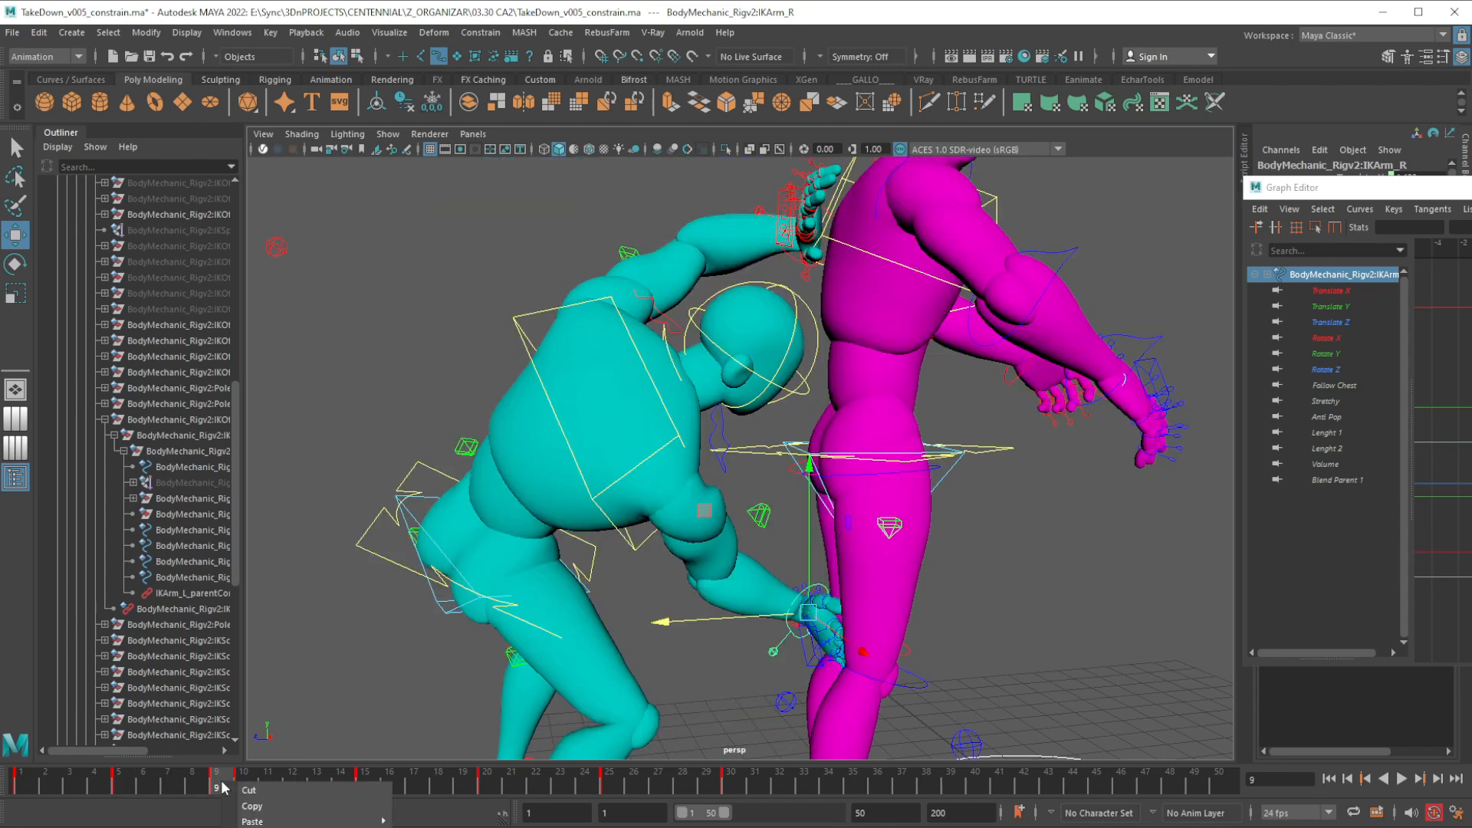
pyautogui.moveTo(332, 821)
pyautogui.click(412, 824)
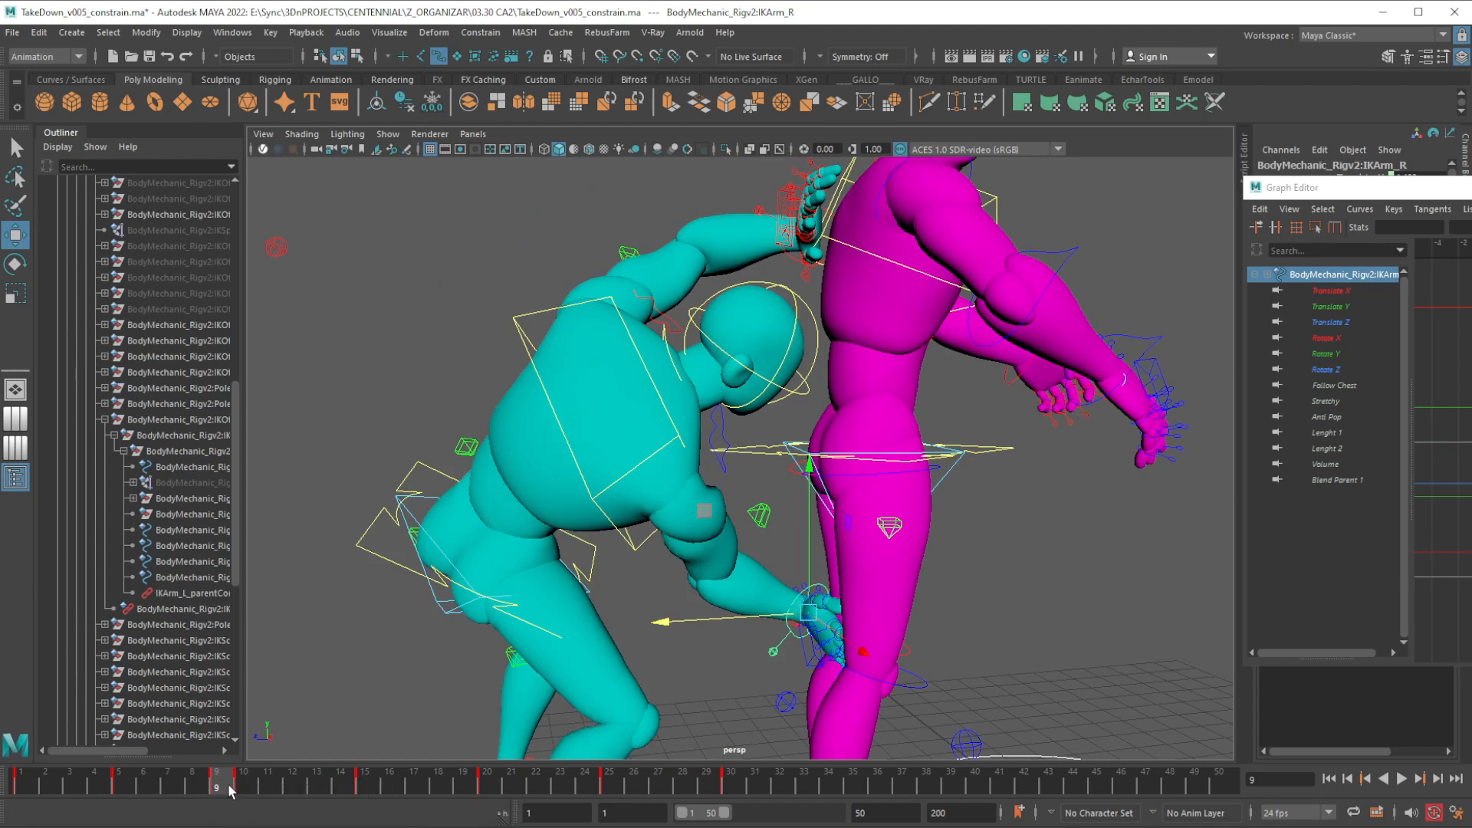
# - Play back the animation to review the right arm's motion
pyautogui.moveTo(1358, 190); pyautogui.dragTo(1455, 168)
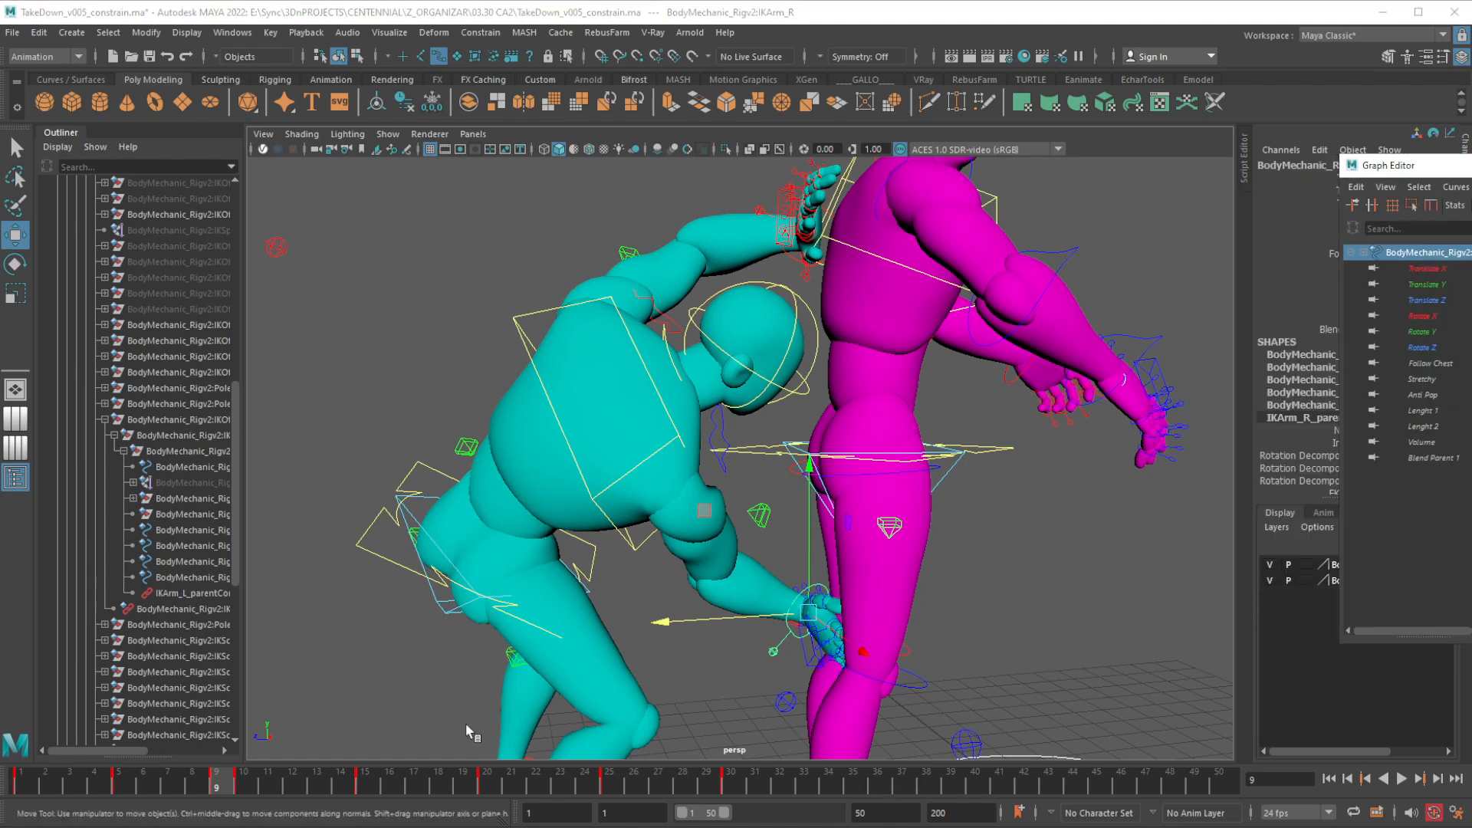
pyautogui.hotkey('alt', 'v')
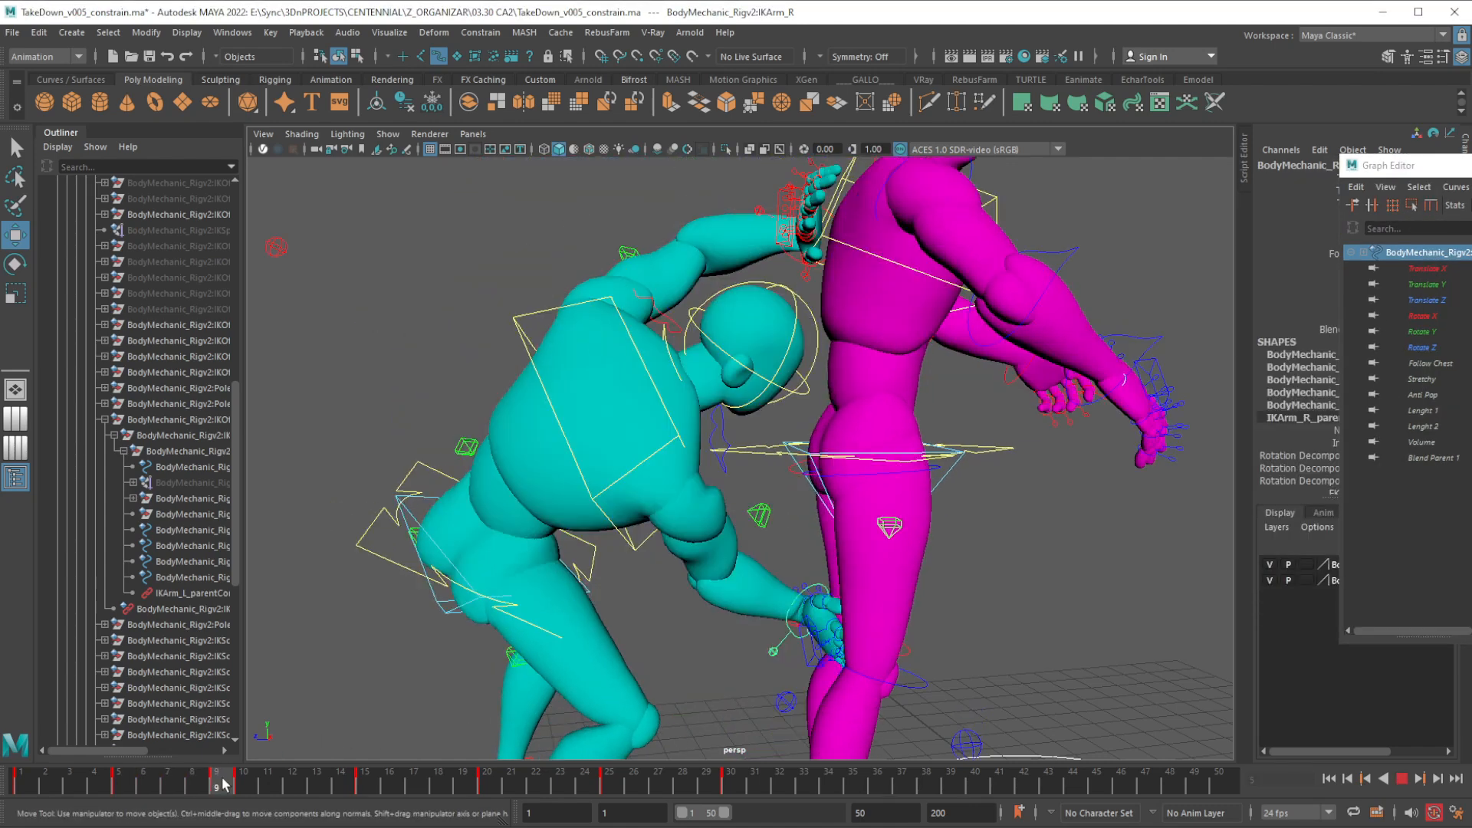
pyautogui.moveTo(239, 783); pyautogui.dragTo(228, 783)
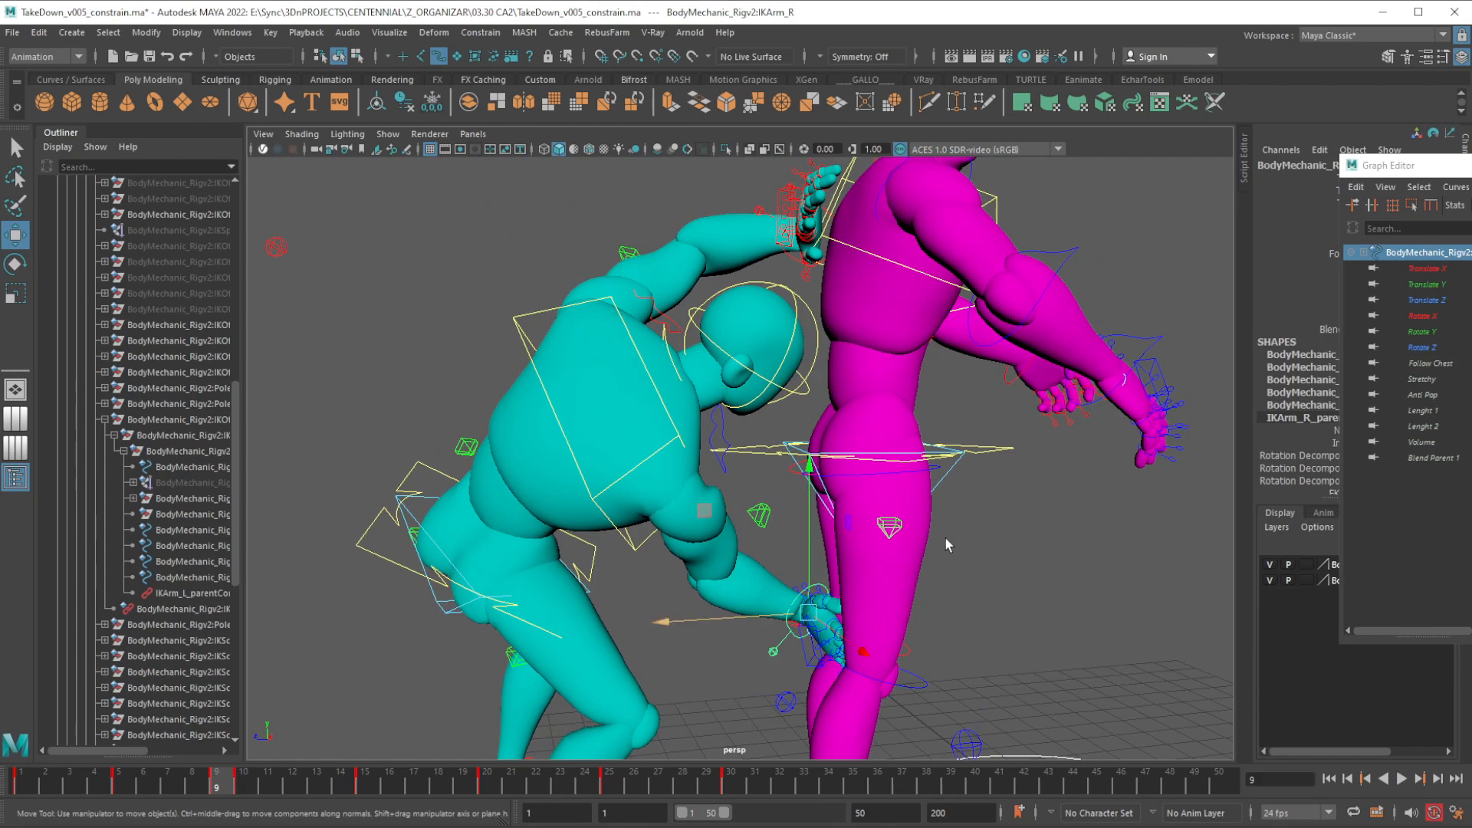
# - Reselect the right arm IK control and paste the copied frame 5 key at frame 9 again
pyautogui.click(121, 777)
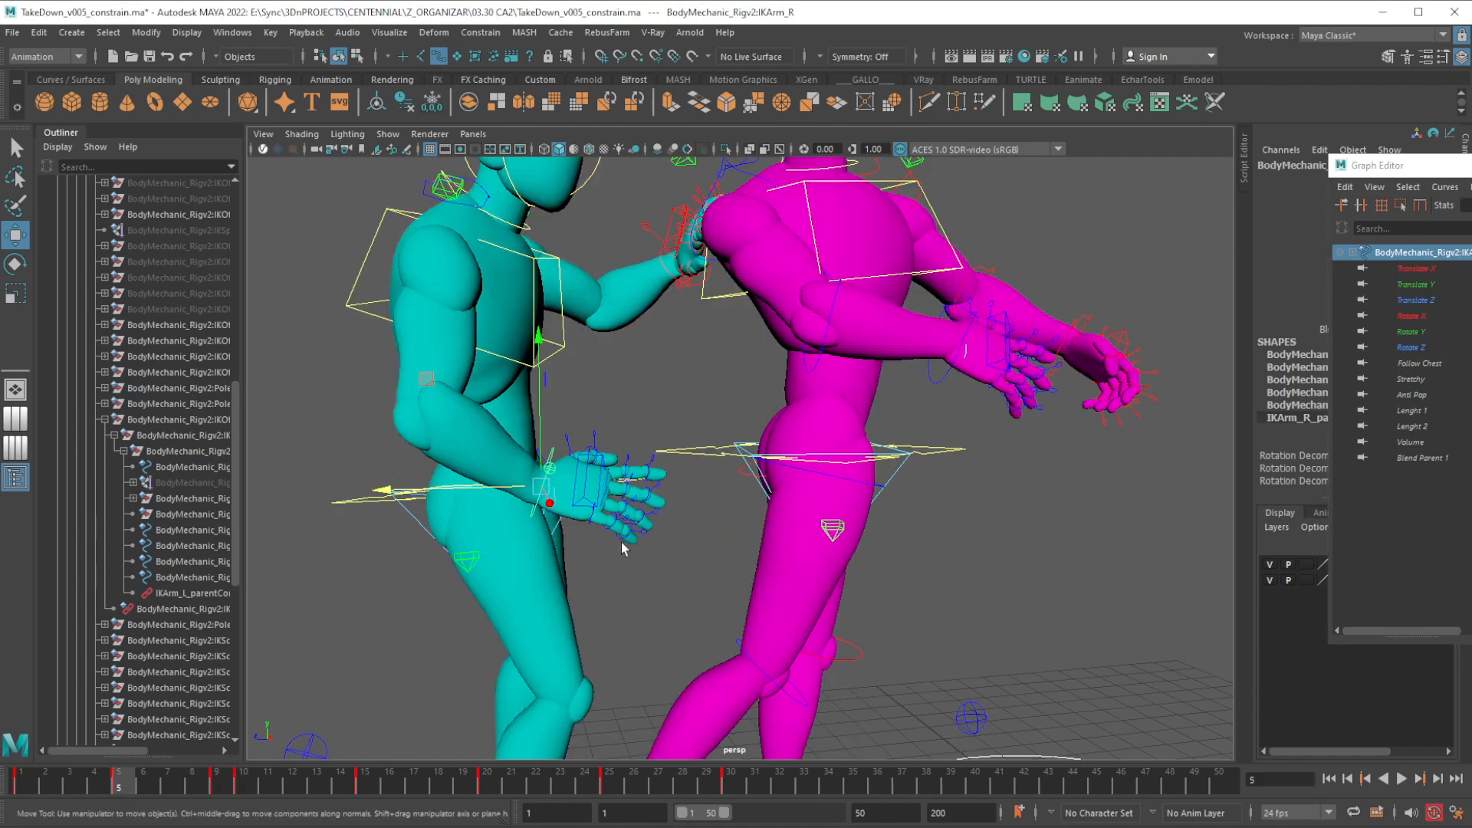
pyautogui.click(622, 547)
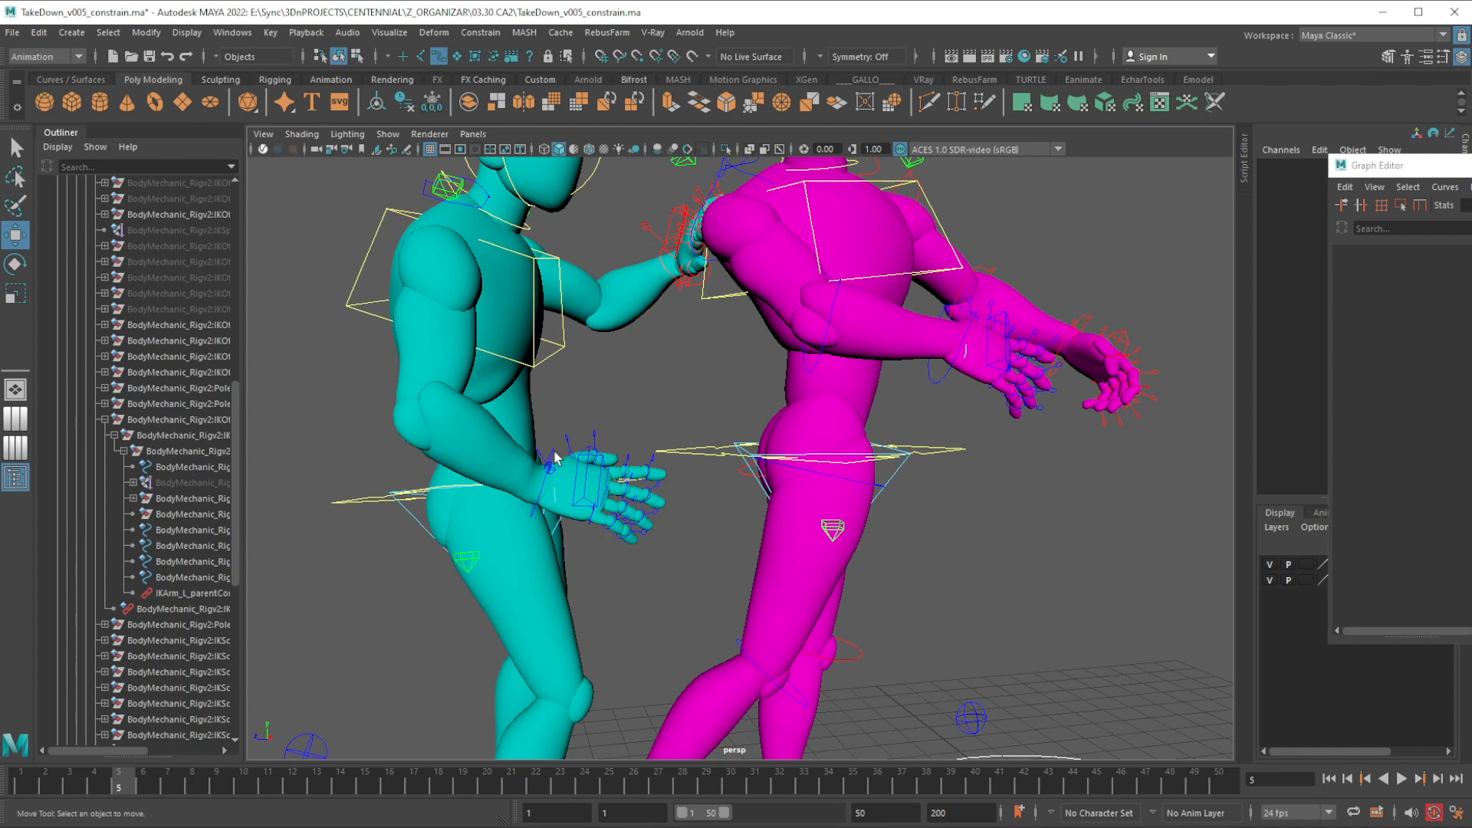
pyautogui.click(552, 459)
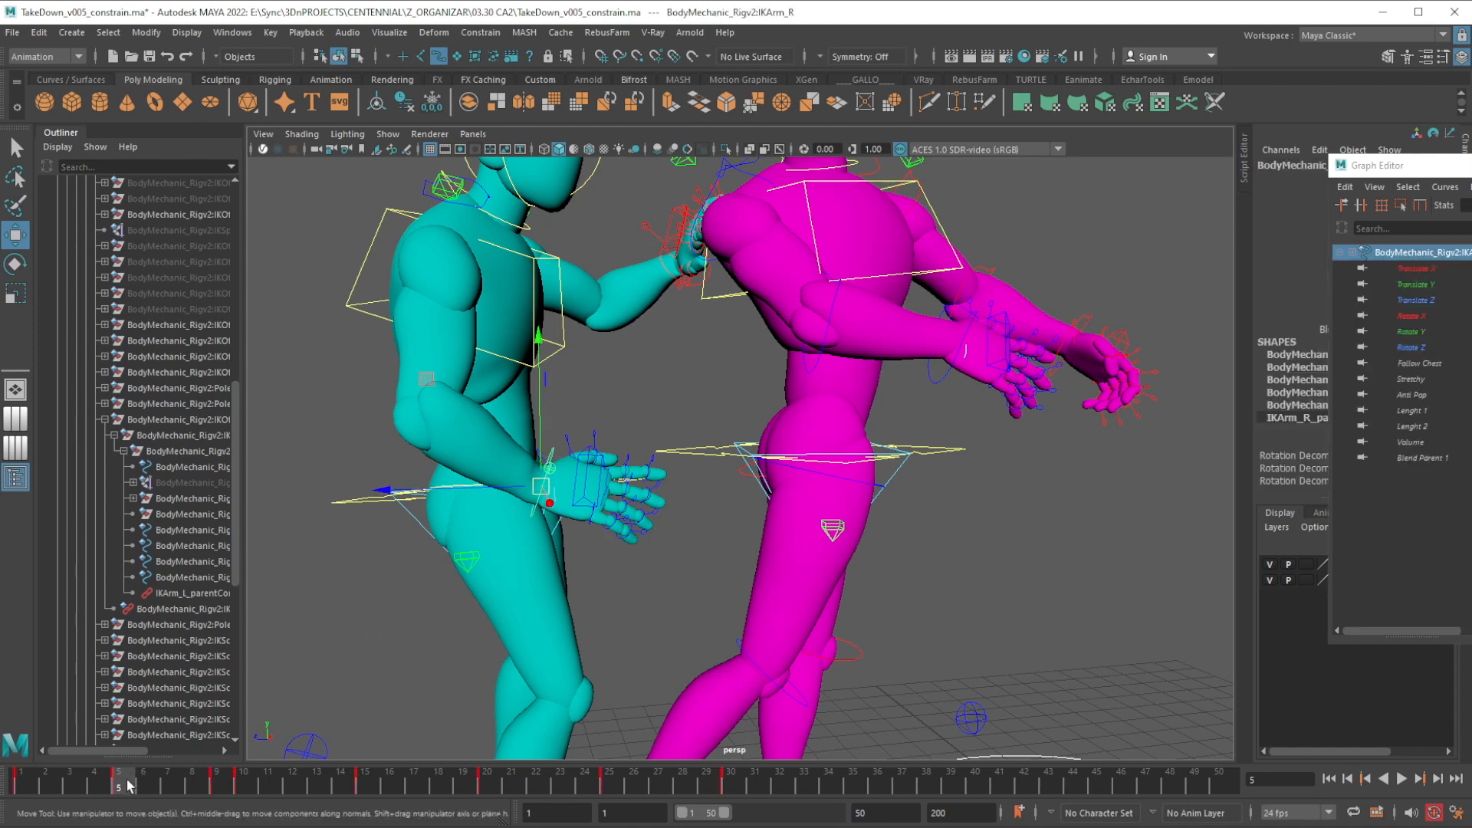
pyautogui.click(228, 785)
pyautogui.rightClick(228, 786)
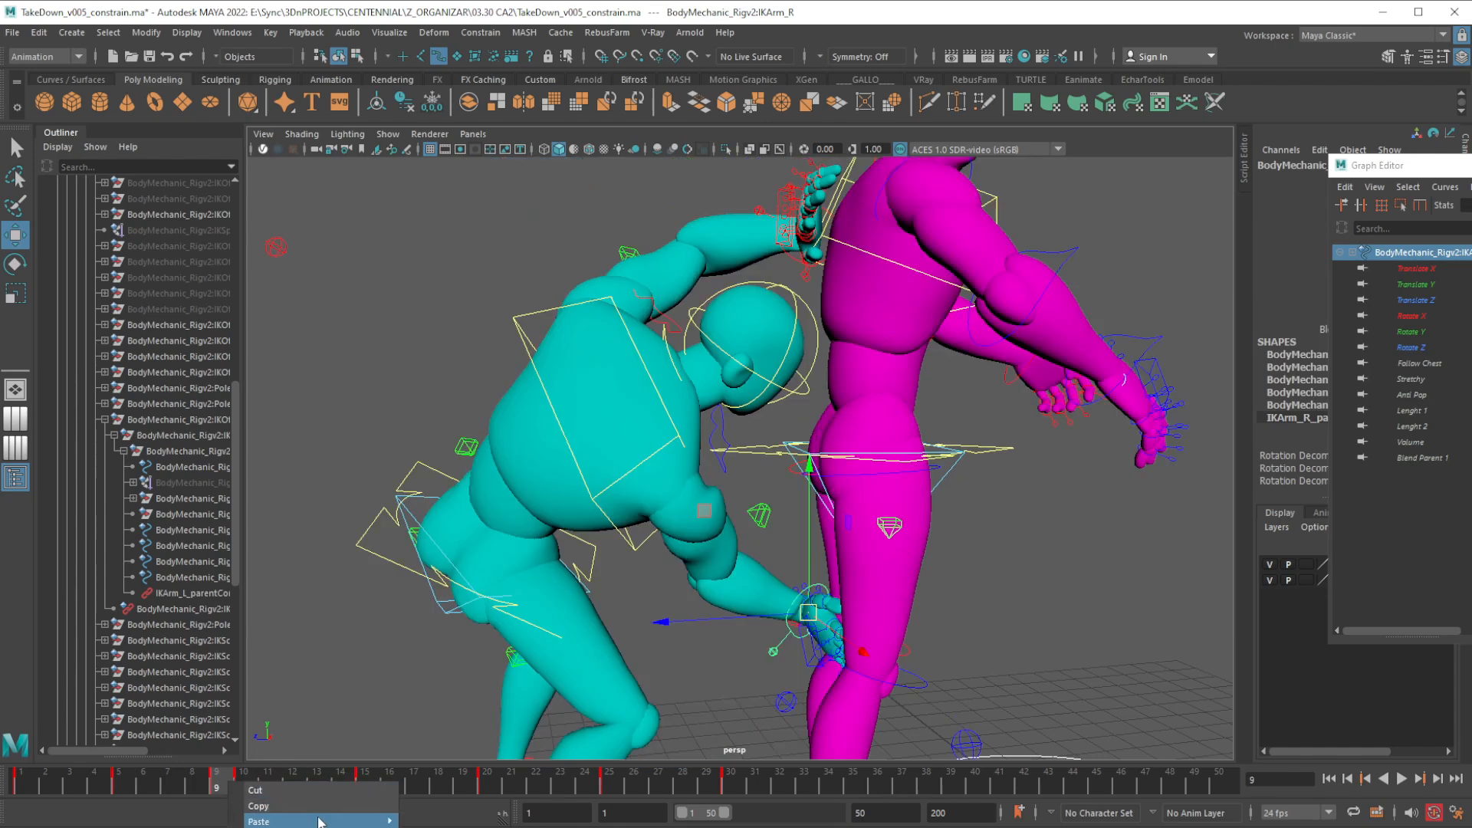
pyautogui.moveTo(322, 820)
pyautogui.click(427, 823)
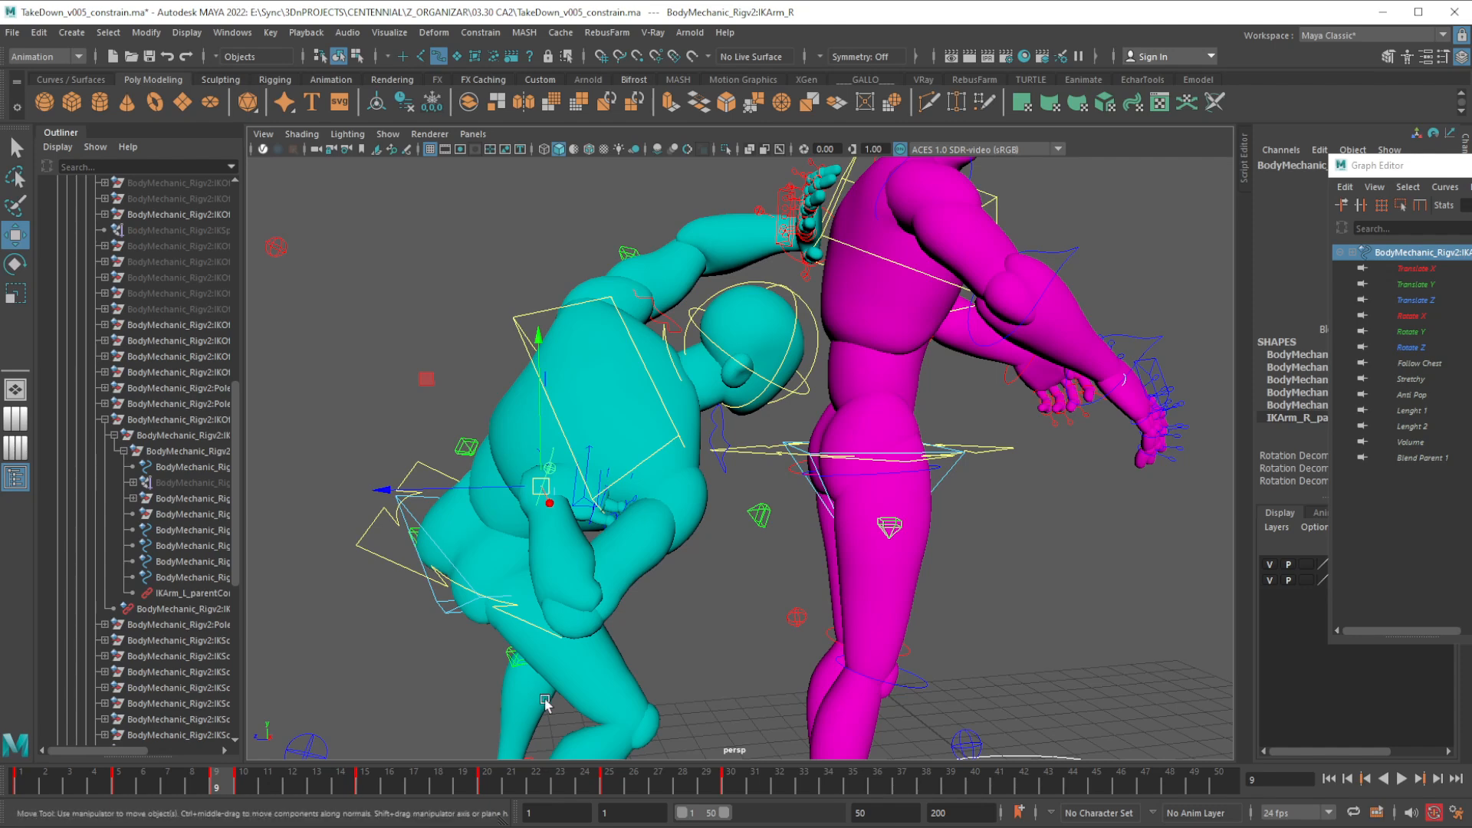
# - Move and rotate the right arm IK control at frame 9 so the hand reaches the magenta rig's leg
pyautogui.keyDown('alt'); pyautogui.moveTo(696, 648); pyautogui.dragTo(615, 628, button='middle'); pyautogui.keyUp('alt')
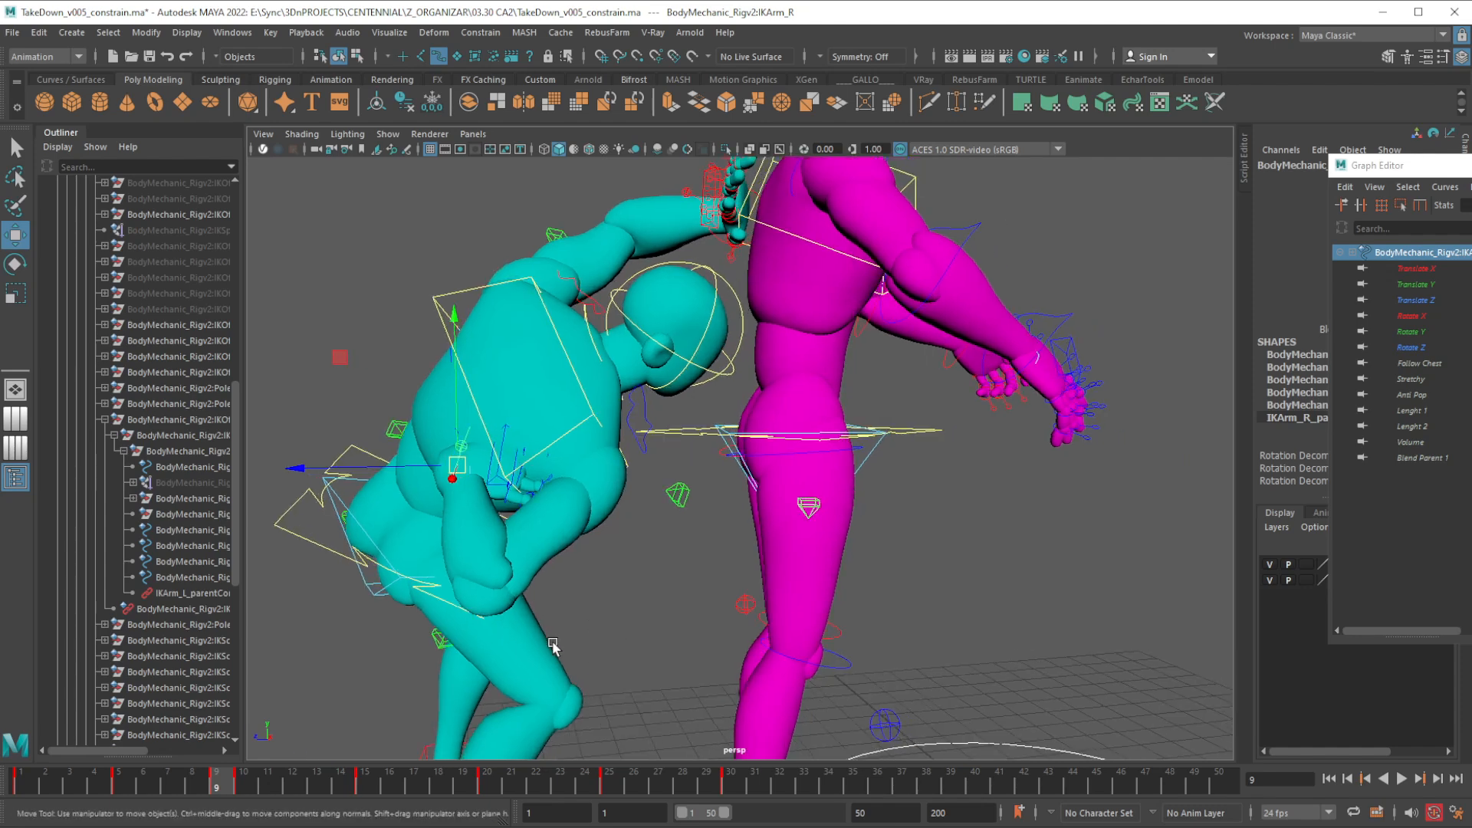
pyautogui.keyDown('alt'); pyautogui.moveTo(550, 644); pyautogui.dragTo(412, 734); pyautogui.keyUp('alt')
pyautogui.doubleClick(134, 791)
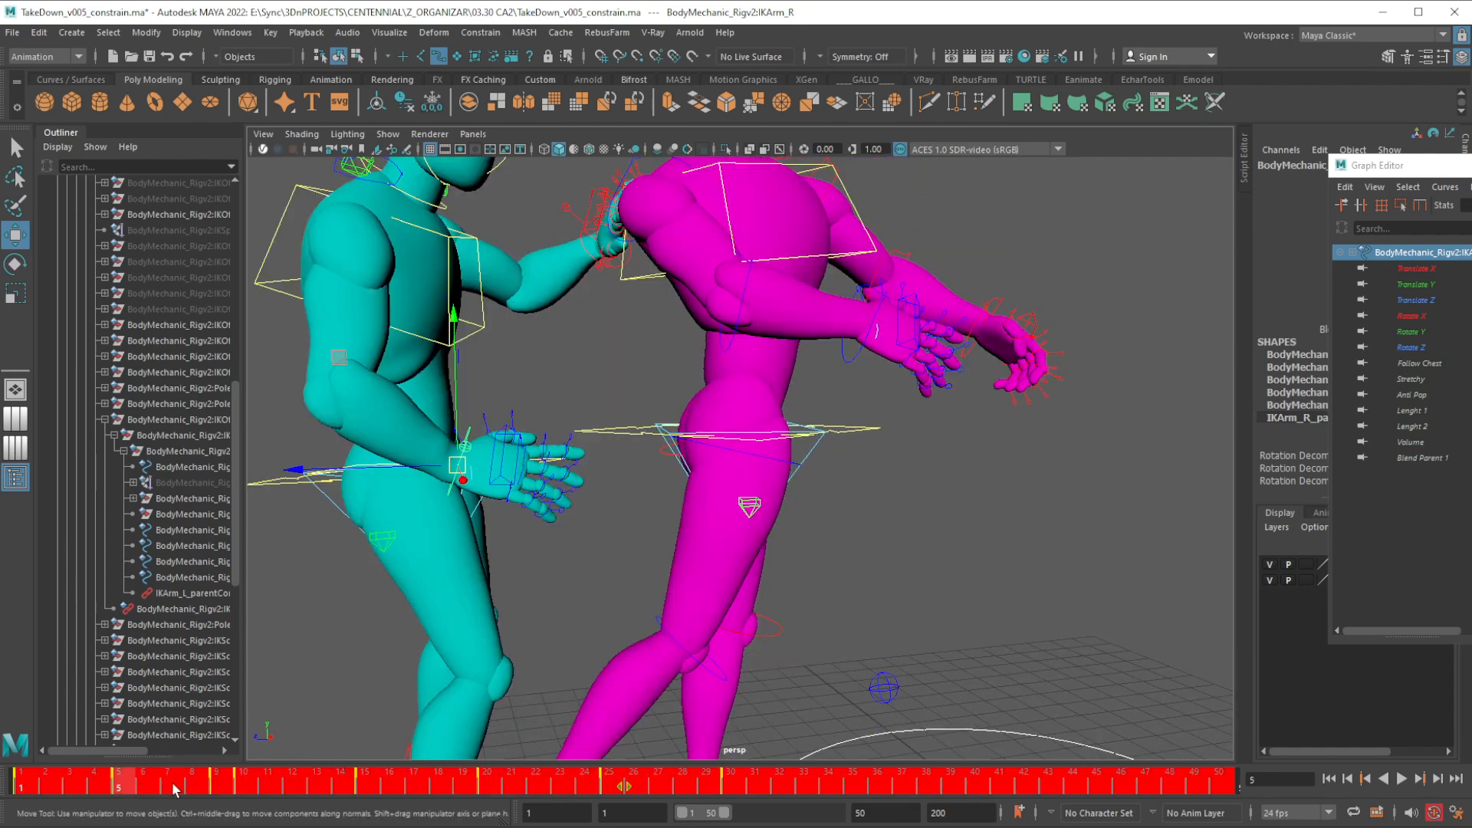
pyautogui.click(197, 784)
pyautogui.click(132, 798)
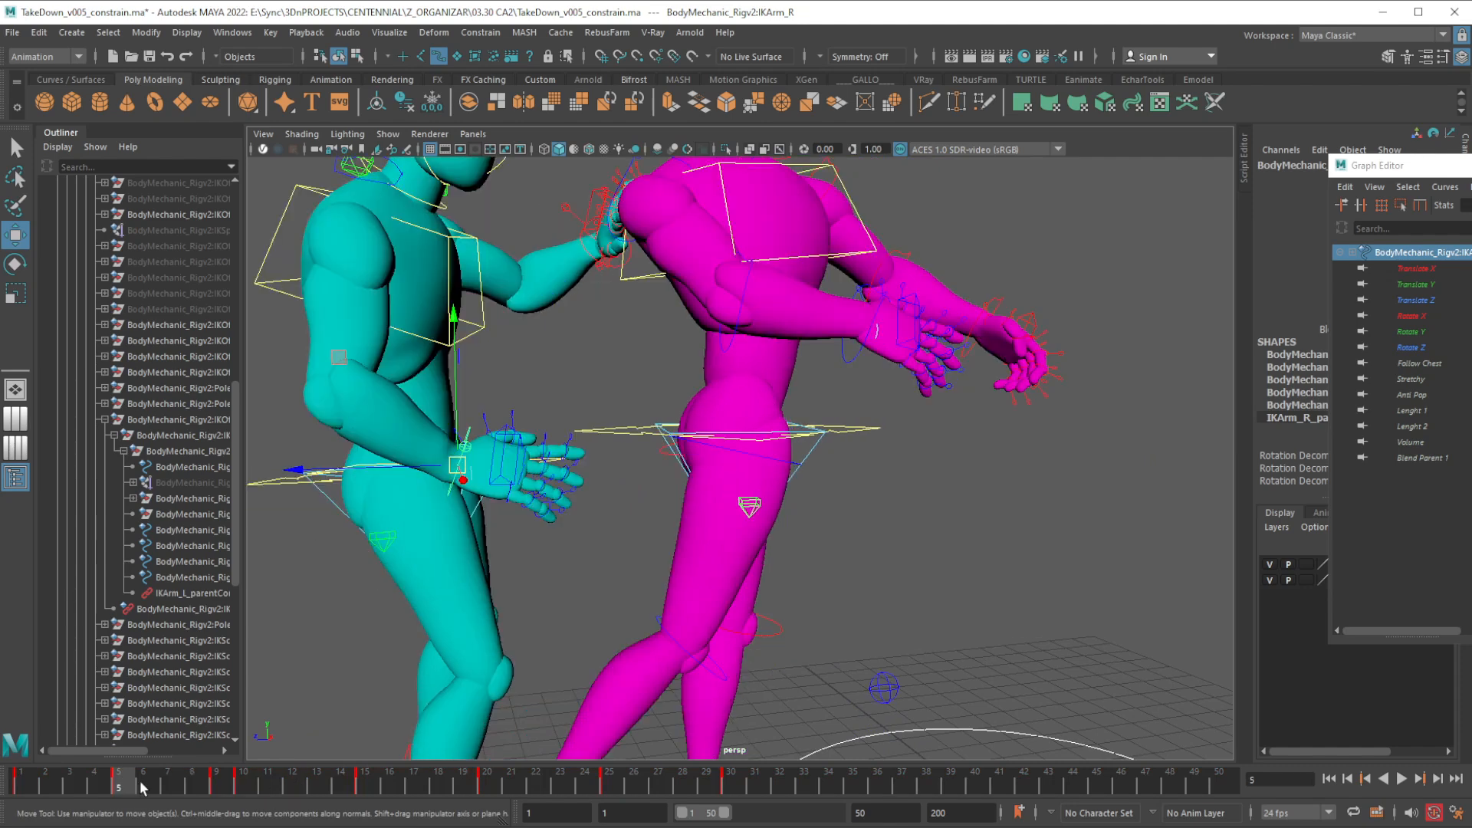
pyautogui.moveTo(140, 786); pyautogui.dragTo(216, 789)
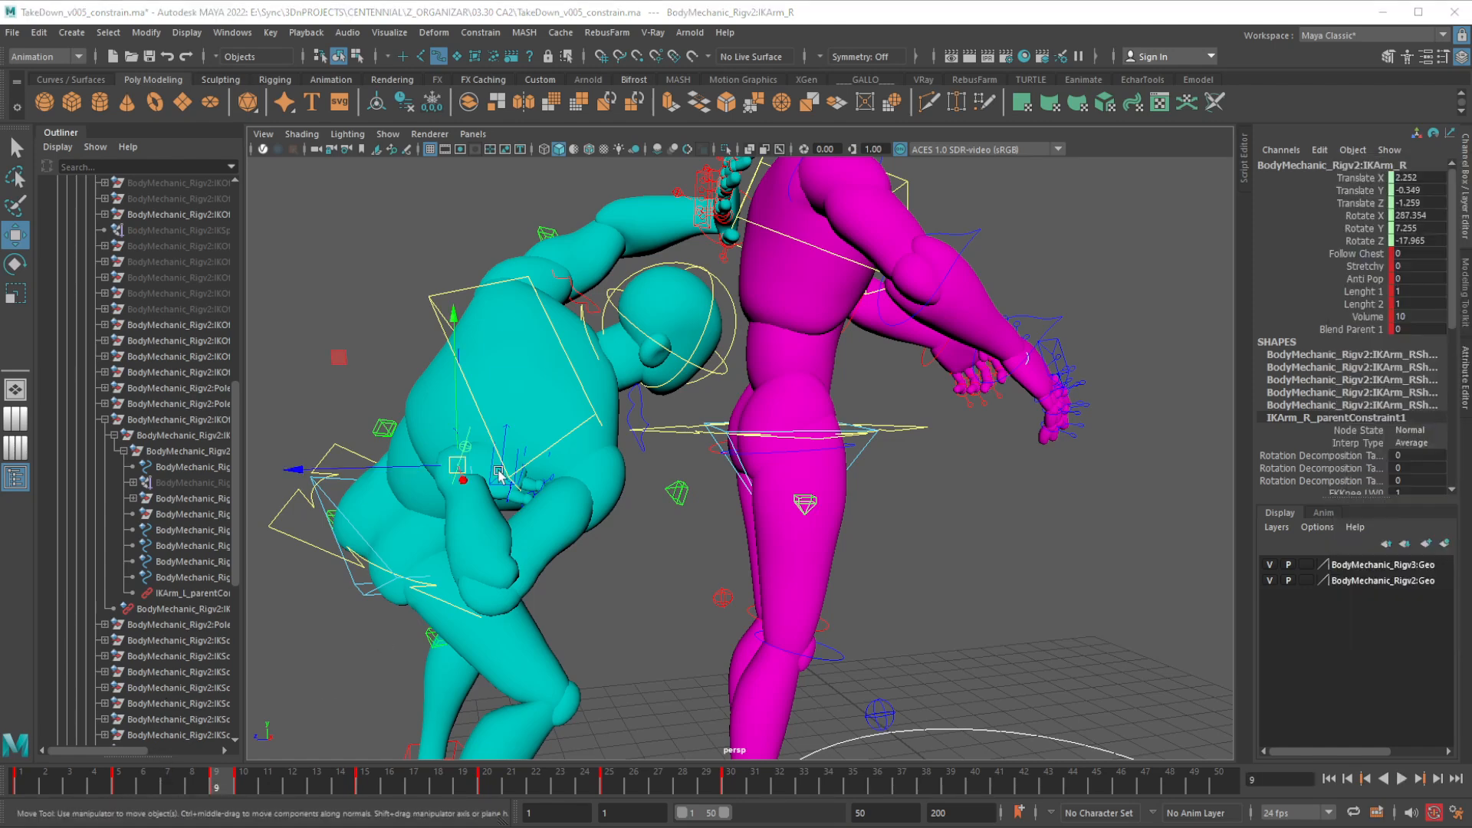
pyautogui.moveTo(465, 469); pyautogui.dragTo(576, 534)
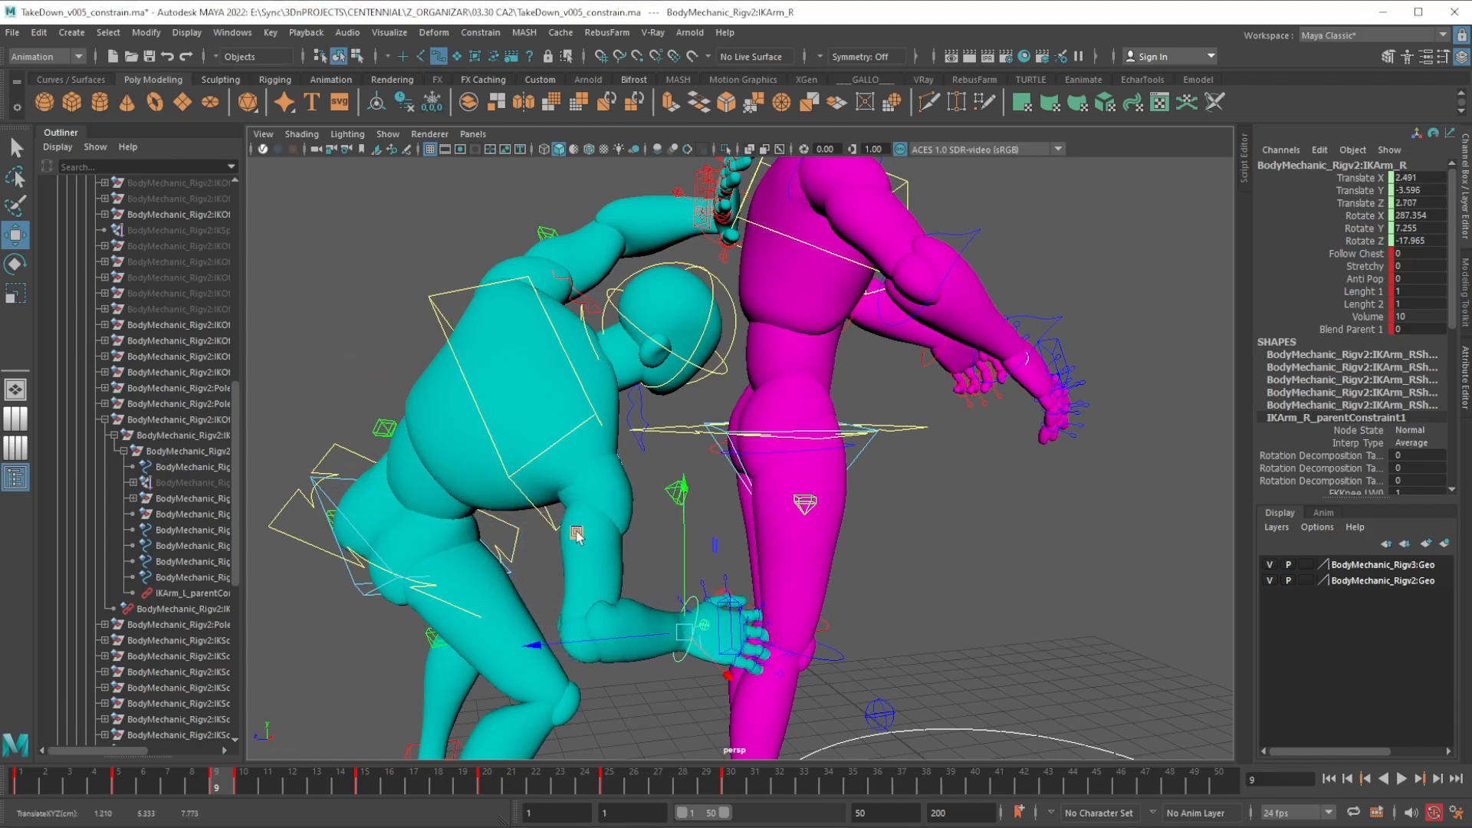
pyautogui.press('e')
pyautogui.moveTo(613, 605); pyautogui.dragTo(536, 734)
pyautogui.press('w')
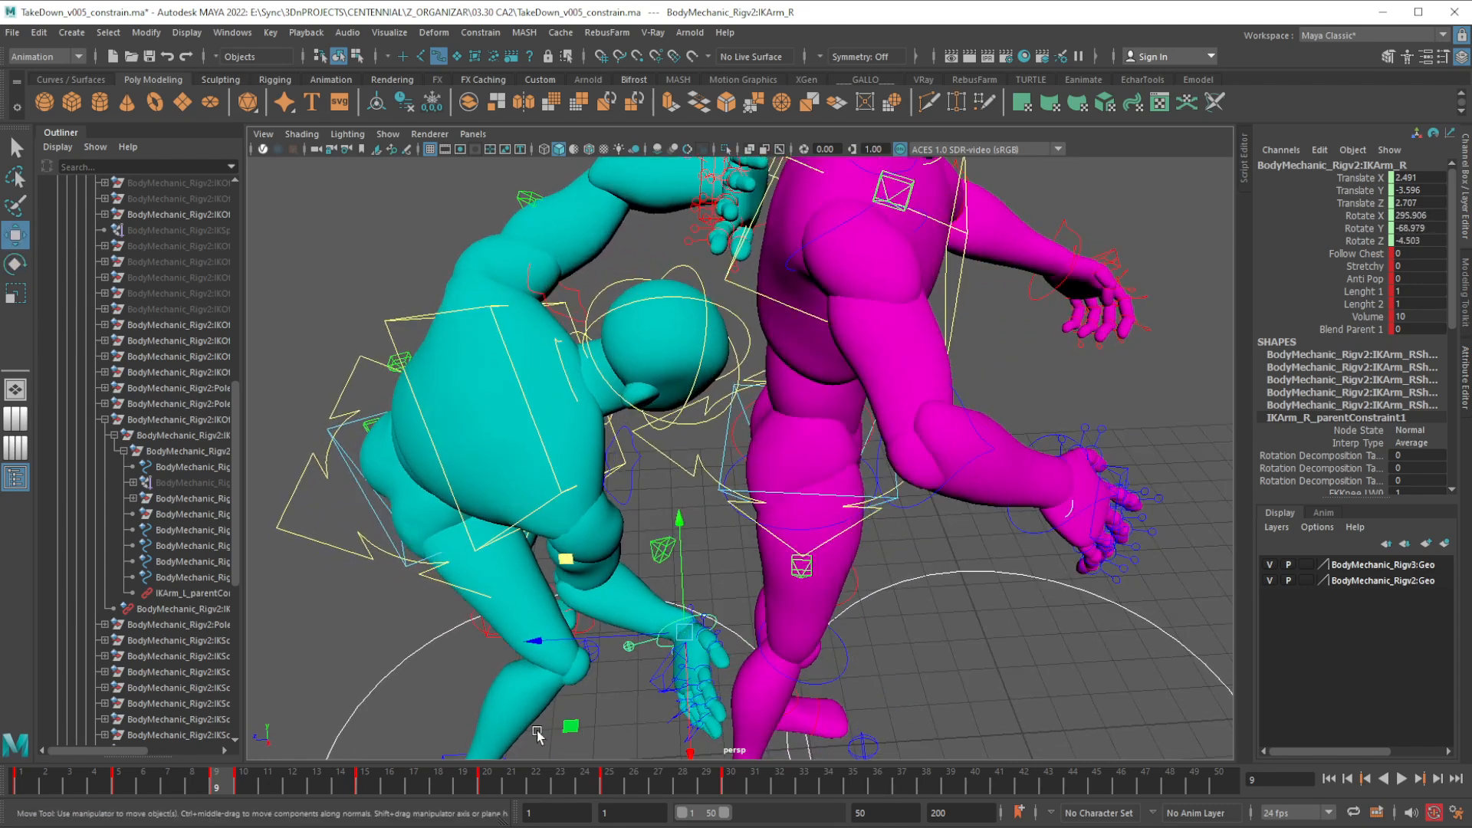
pyautogui.moveTo(537, 735); pyautogui.dragTo(619, 682, button='middle')
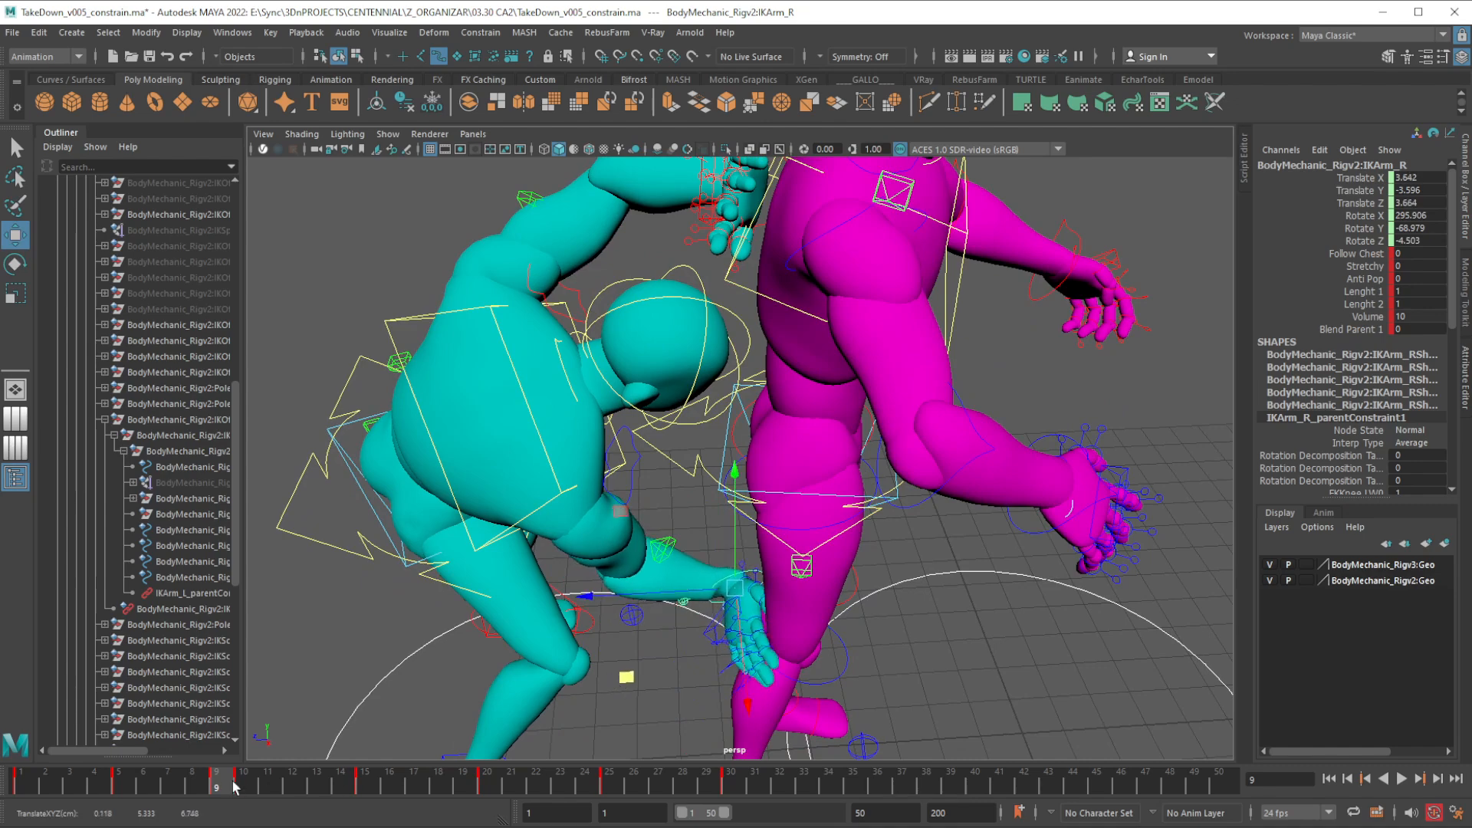
# - Rotate the right arm IK control at frame 9 to align the hand with the leg, comparing against frame 10
pyautogui.moveTo(234, 785); pyautogui.dragTo(245, 783)
pyautogui.keyDown('alt'); pyautogui.moveTo(675, 614); pyautogui.dragTo(720, 624); pyautogui.keyUp('alt')
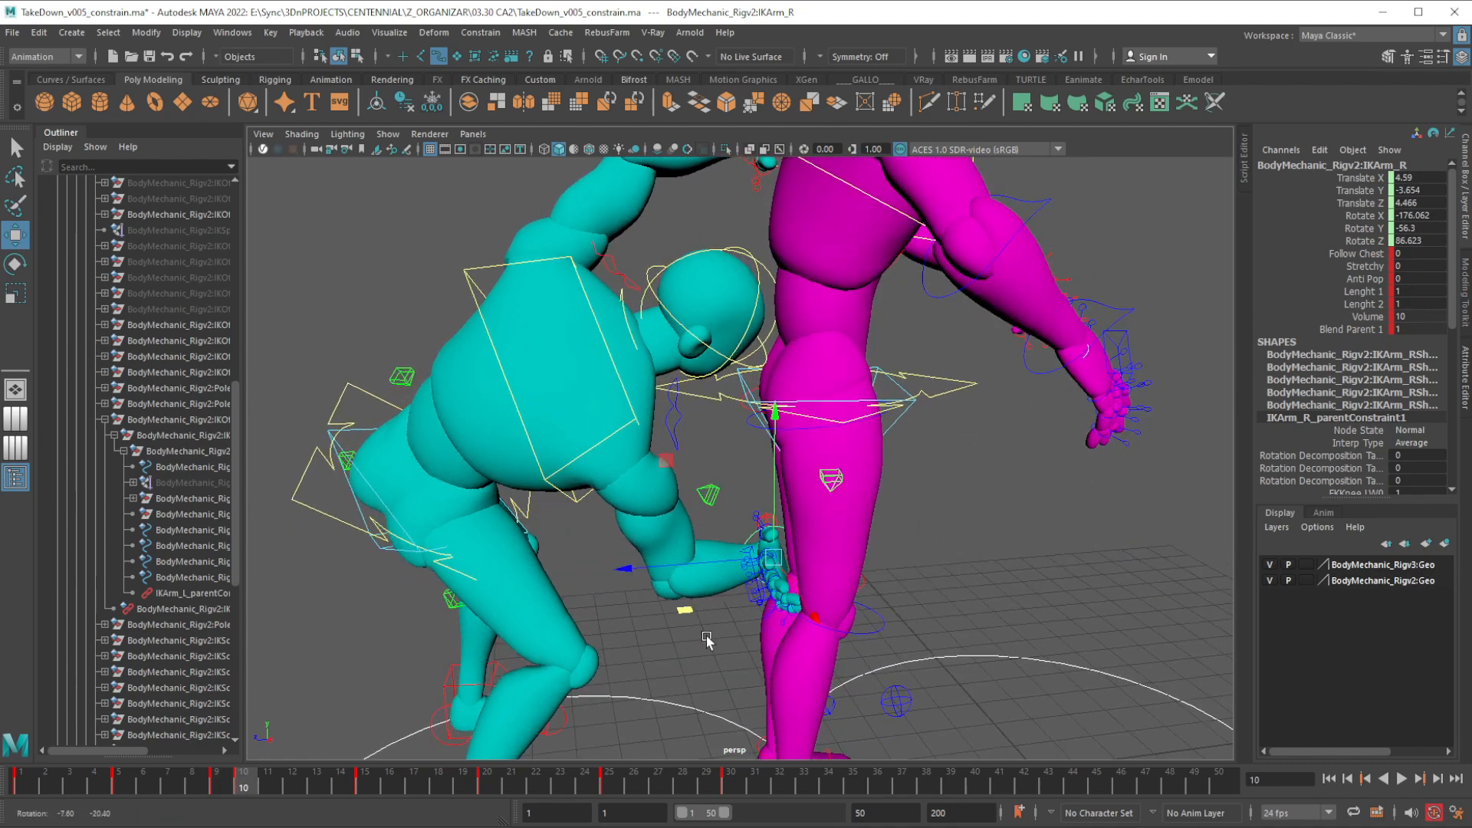
pyautogui.scroll(5, 718, 629)
pyautogui.scroll(-6, 718, 629)
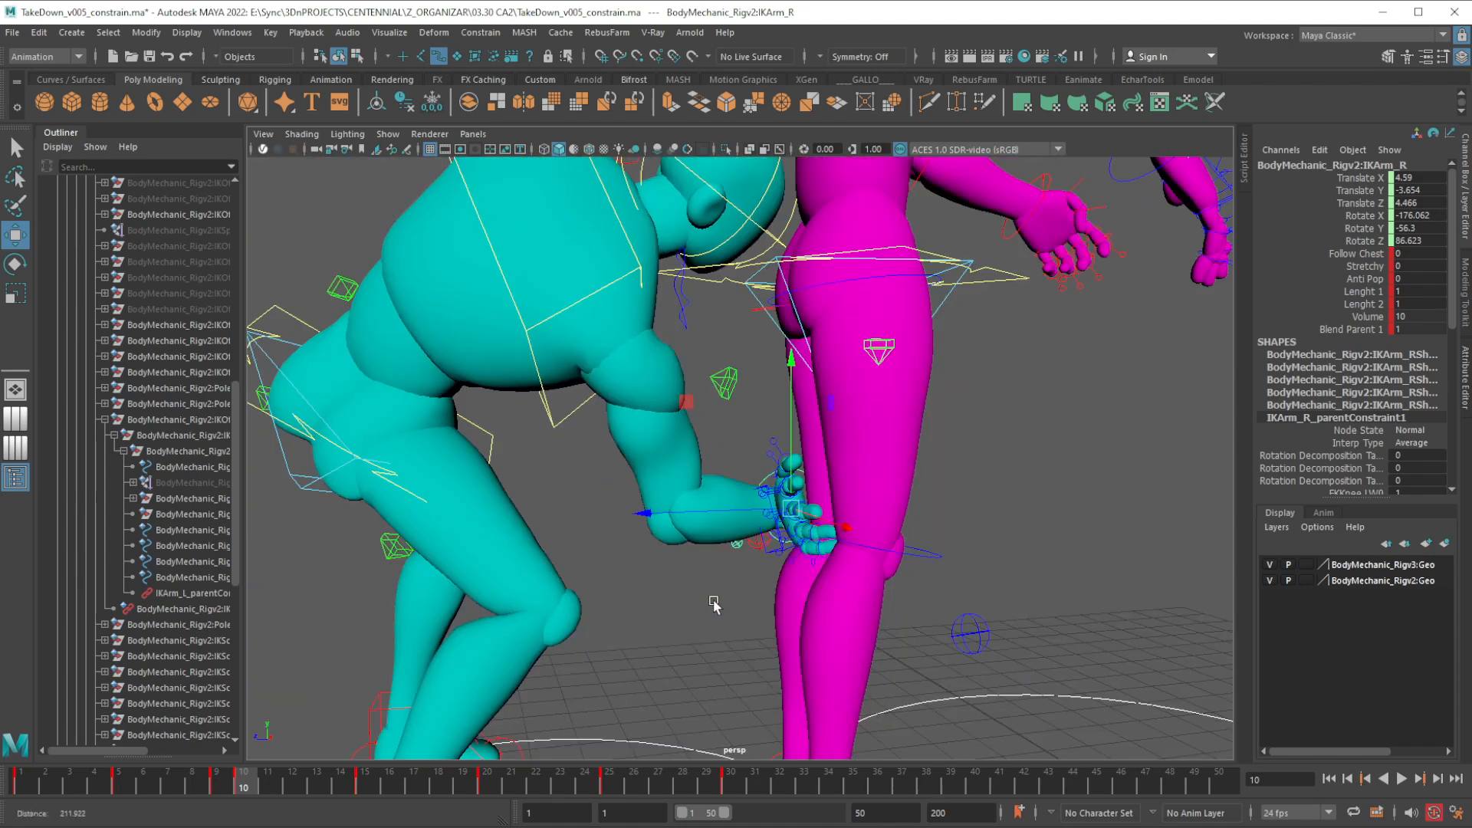
pyautogui.click(215, 786)
pyautogui.press('e')
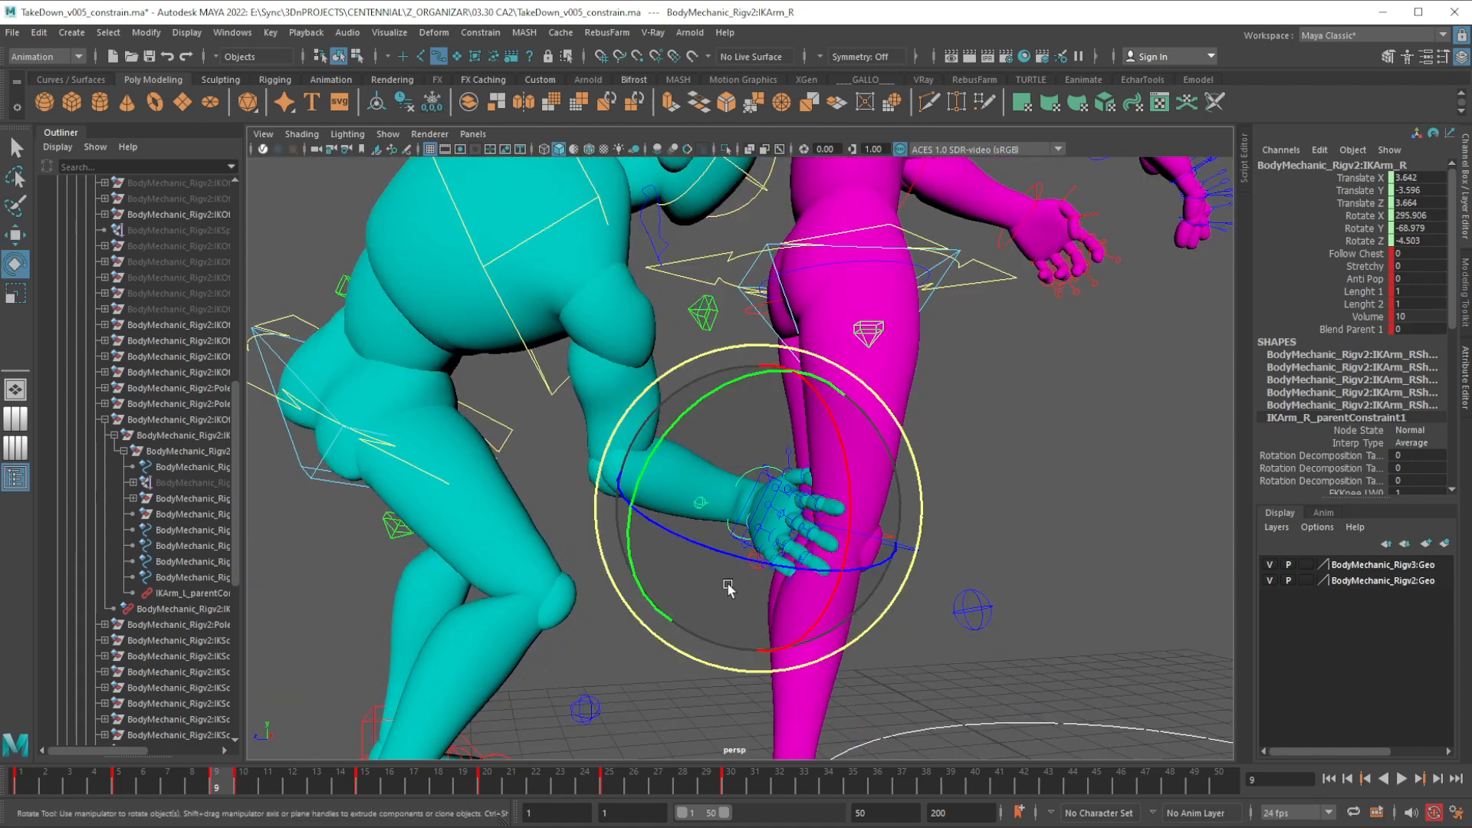
pyautogui.moveTo(693, 403); pyautogui.dragTo(659, 434)
pyautogui.moveTo(812, 469); pyautogui.dragTo(668, 503)
pyautogui.click(244, 787)
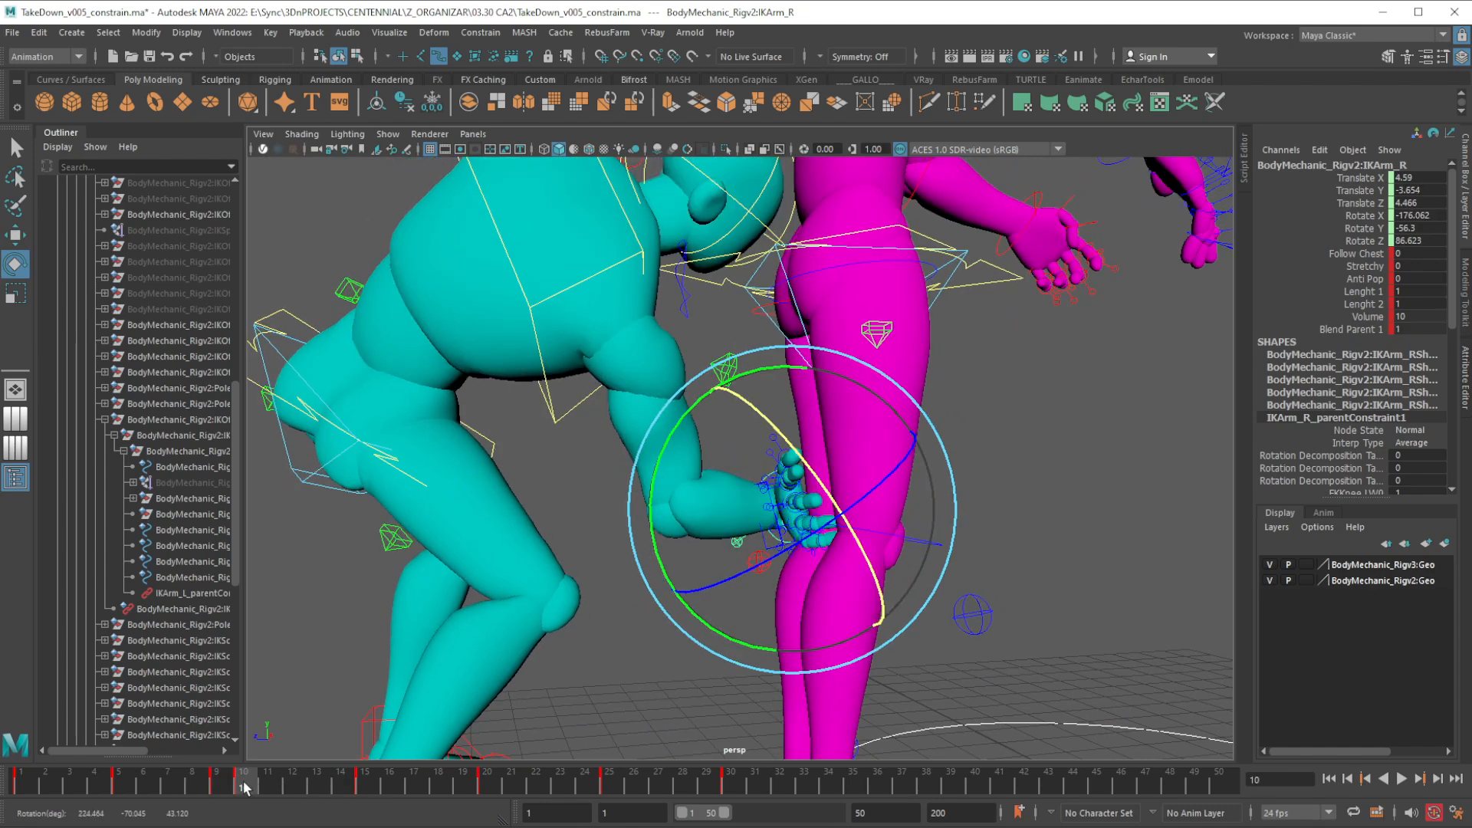
pyautogui.click(218, 784)
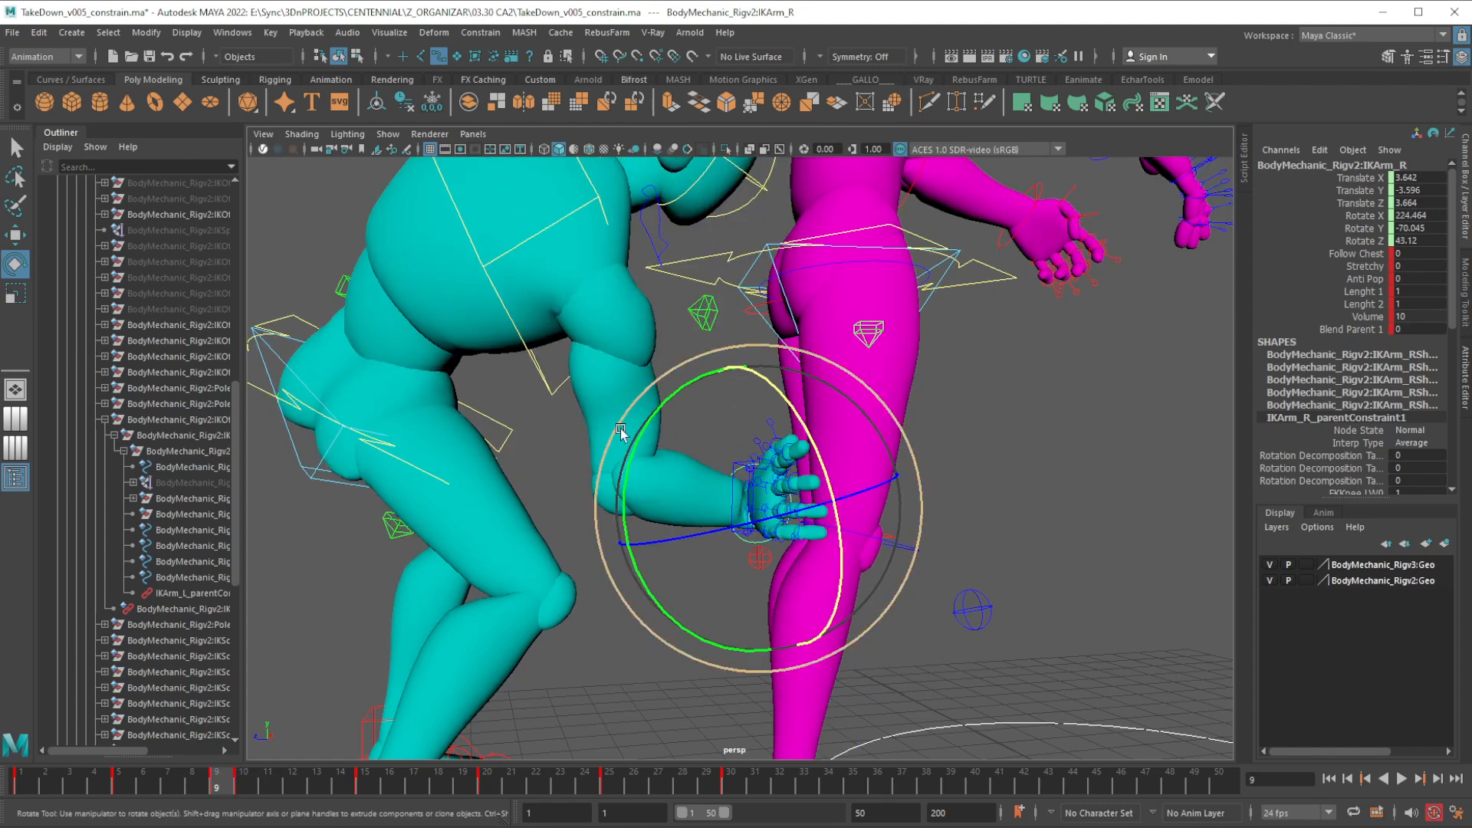
# - Further rotate and reposition the right arm IK control at frame 9 to press the hand against the leg
pyautogui.moveTo(642, 423); pyautogui.dragTo(721, 508)
pyautogui.press('w')
pyautogui.click(247, 784)
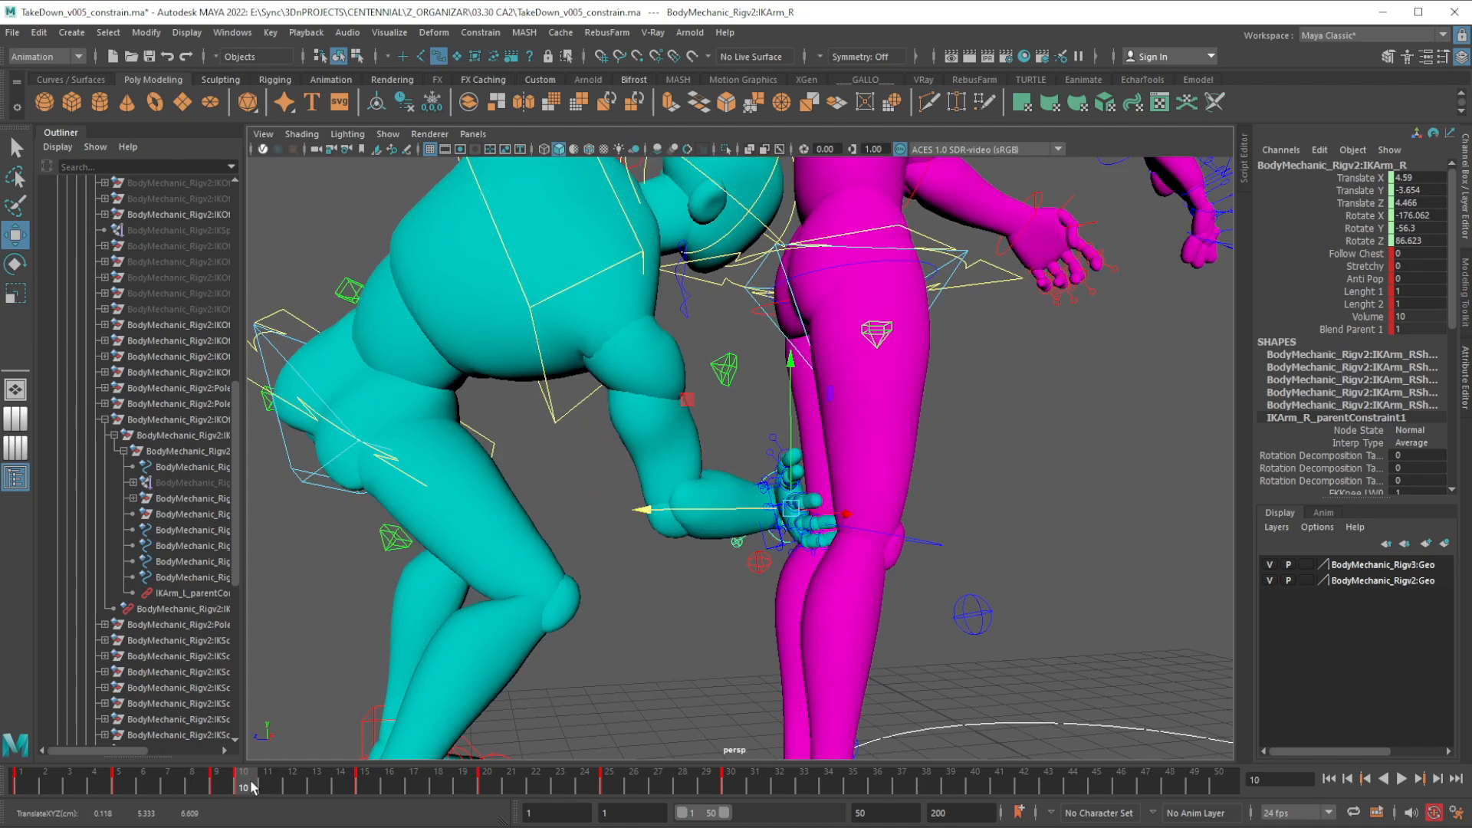
pyautogui.keyDown('alt'); pyautogui.moveTo(830, 576); pyautogui.dragTo(389, 741); pyautogui.keyUp('alt')
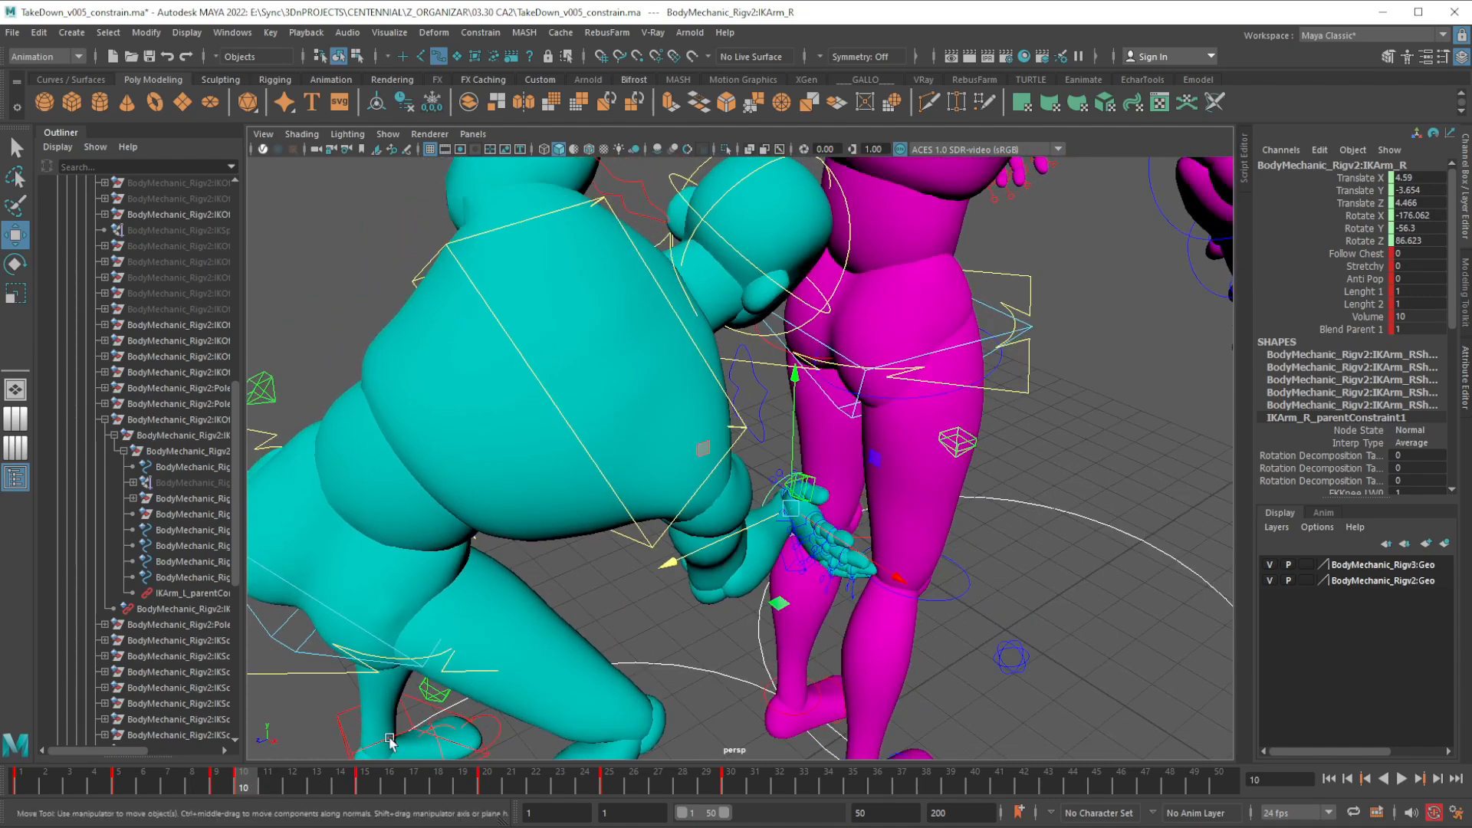
pyautogui.click(219, 785)
pyautogui.moveTo(899, 596); pyautogui.dragTo(862, 581)
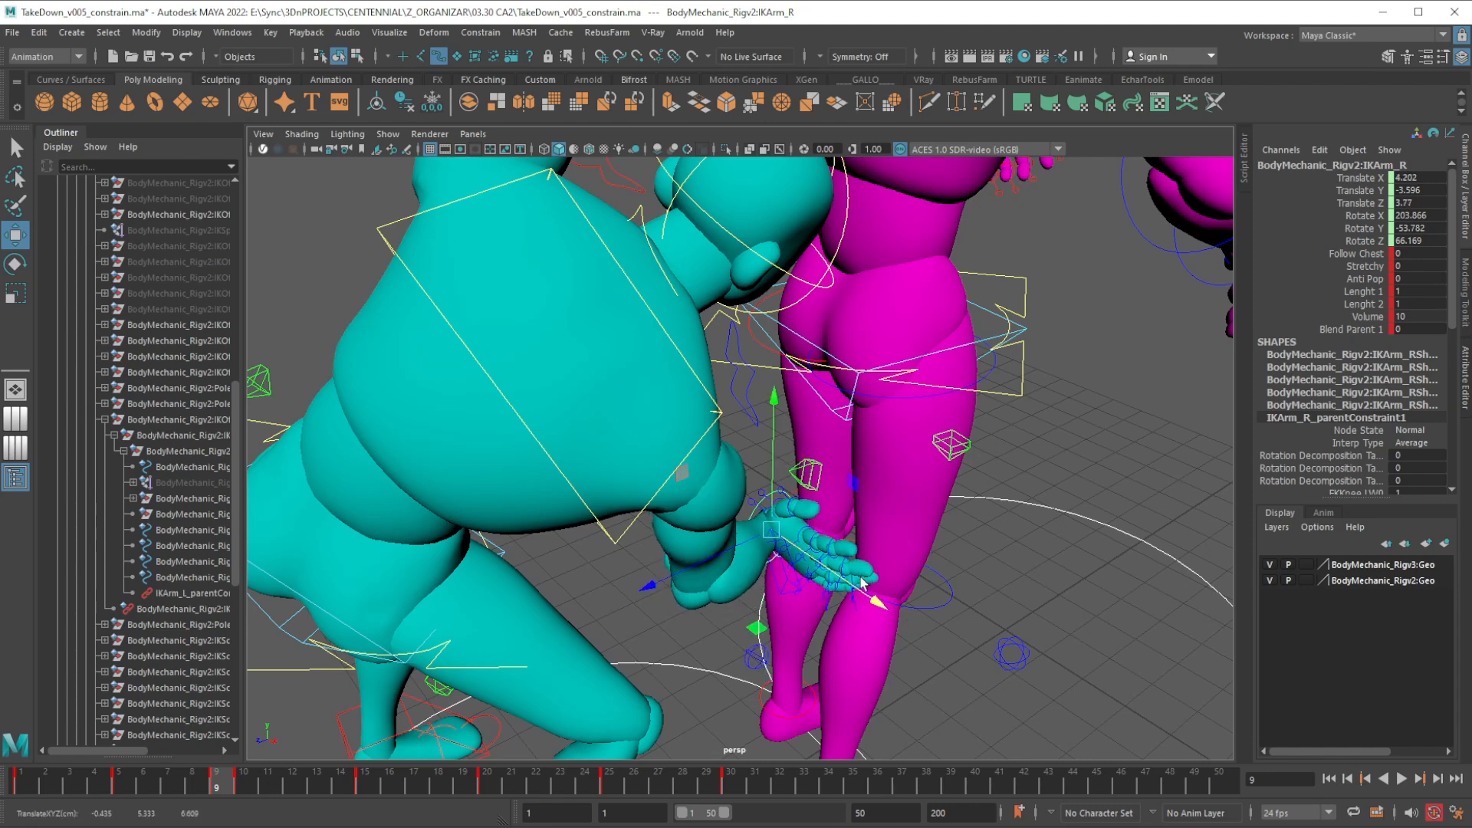
# - Nudge the right arm IK control's position and rotation at frame 9 while comparing the pose against frame 10
pyautogui.click(243, 785)
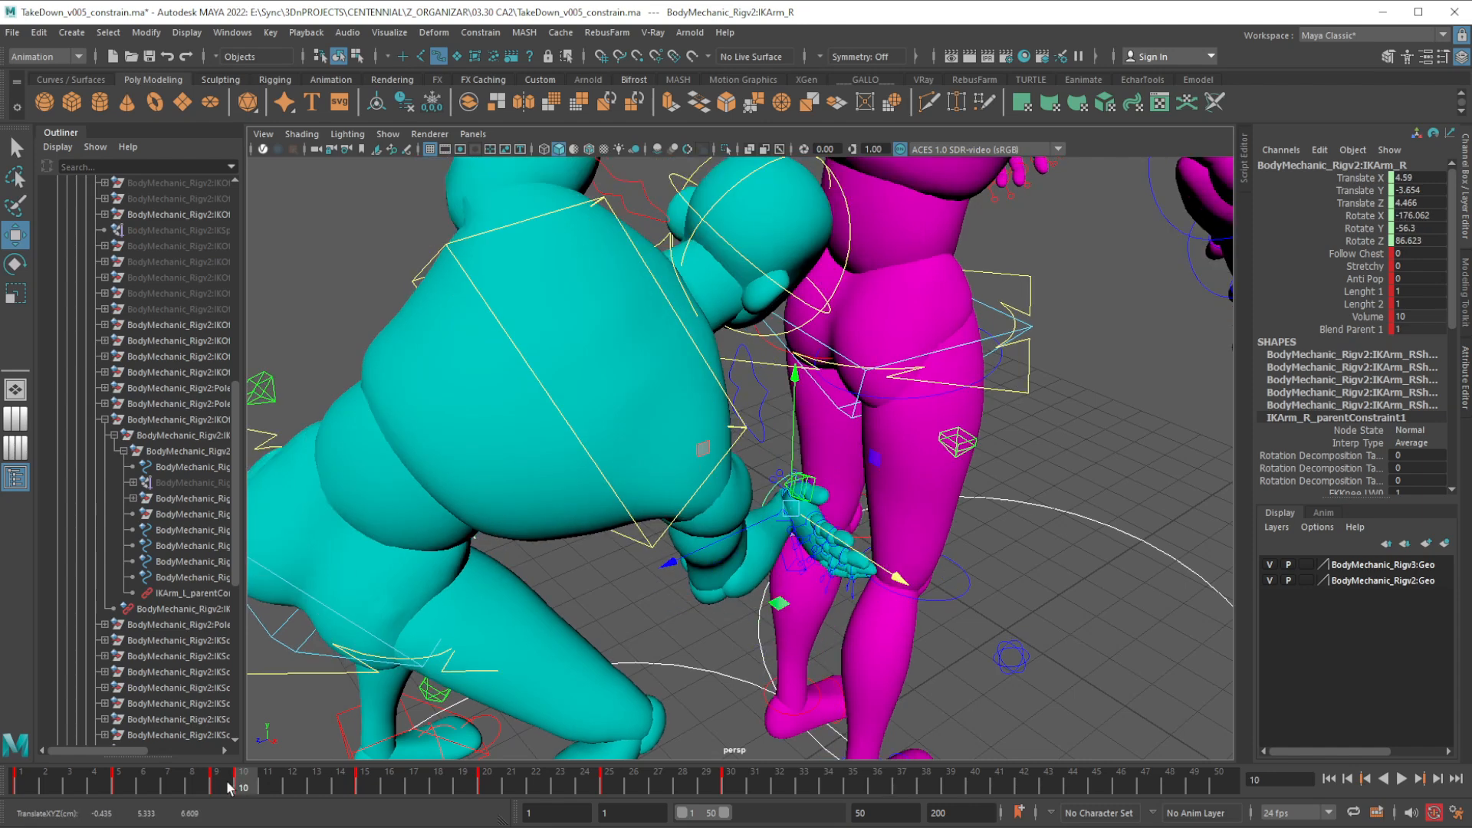
pyautogui.click(228, 787)
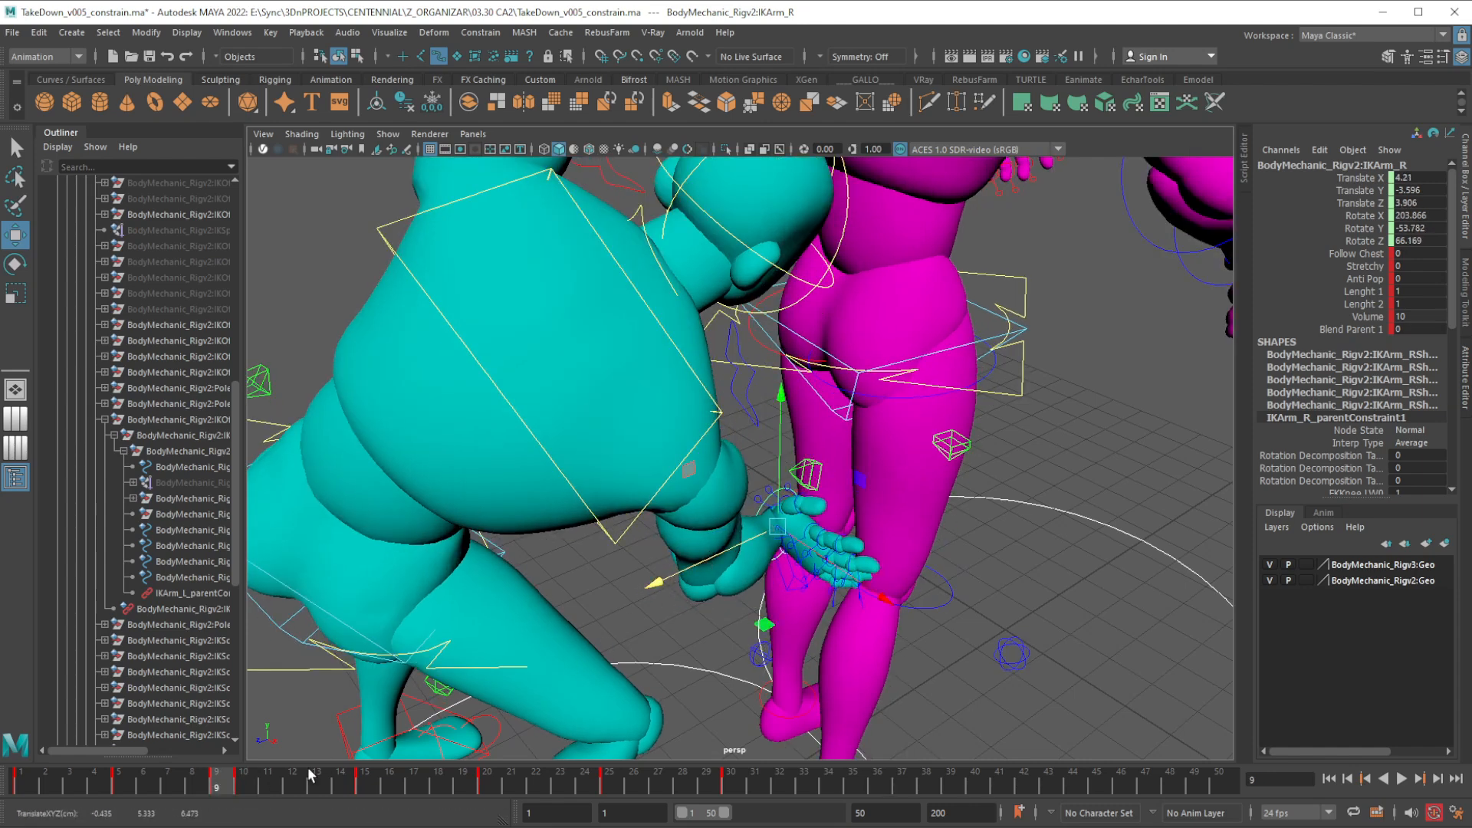
pyautogui.click(246, 786)
pyautogui.keyDown('alt'); pyautogui.moveTo(536, 674); pyautogui.dragTo(442, 611); pyautogui.keyUp('alt')
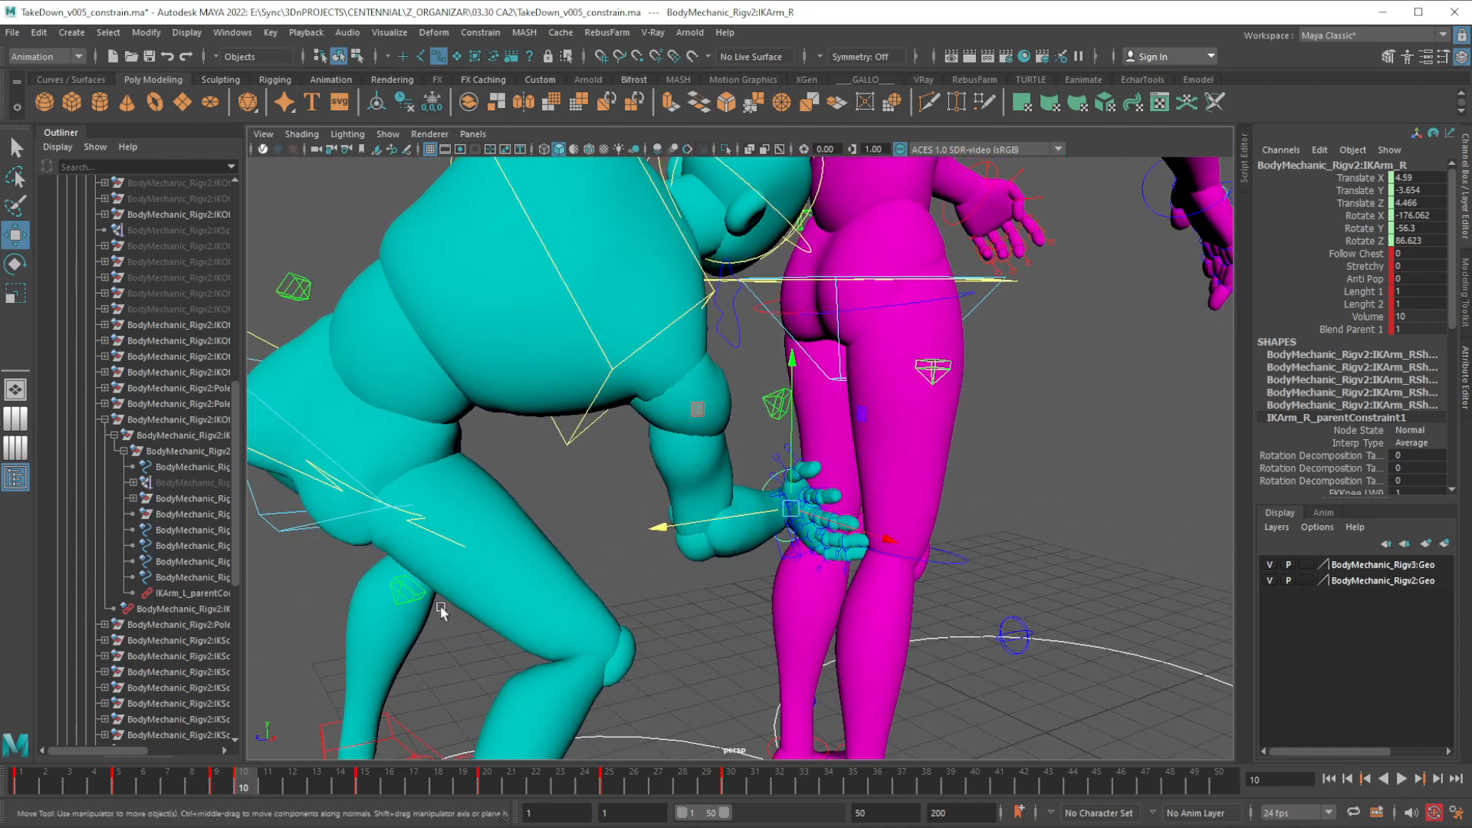
pyautogui.click(214, 769)
pyautogui.moveTo(777, 470); pyautogui.dragTo(856, 494)
pyautogui.press('e')
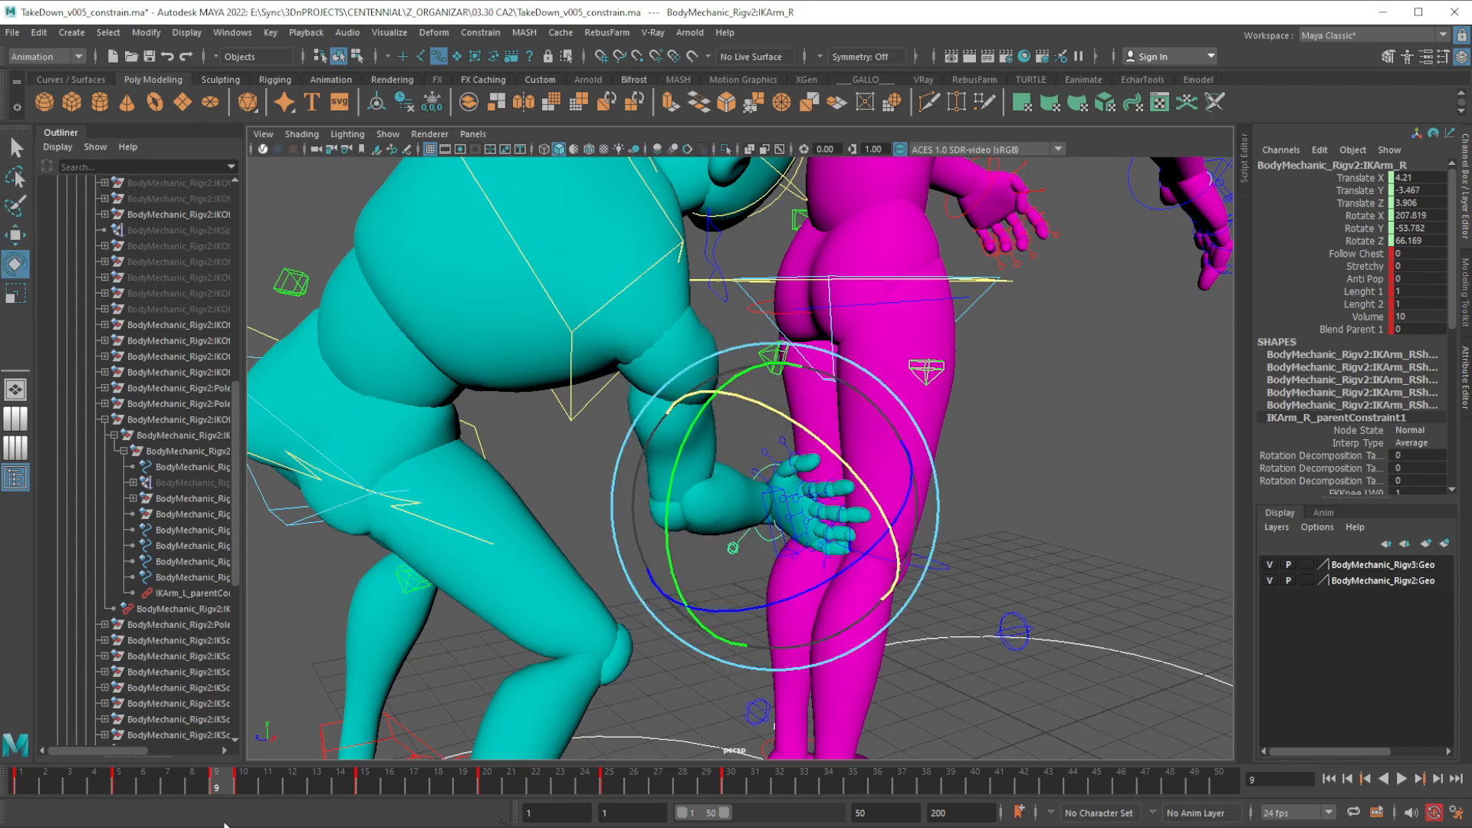
pyautogui.click(256, 783)
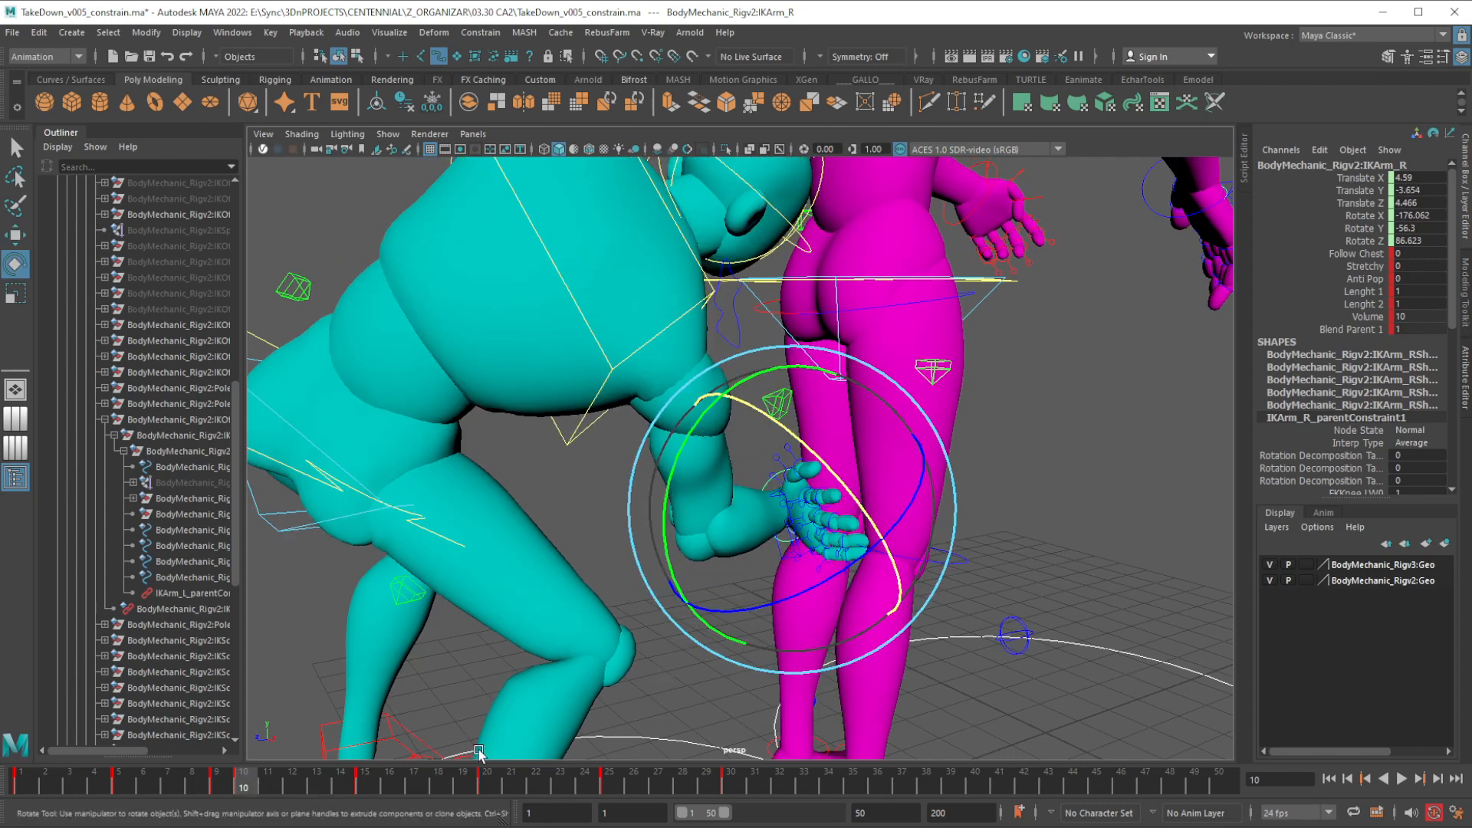
pyautogui.click(222, 788)
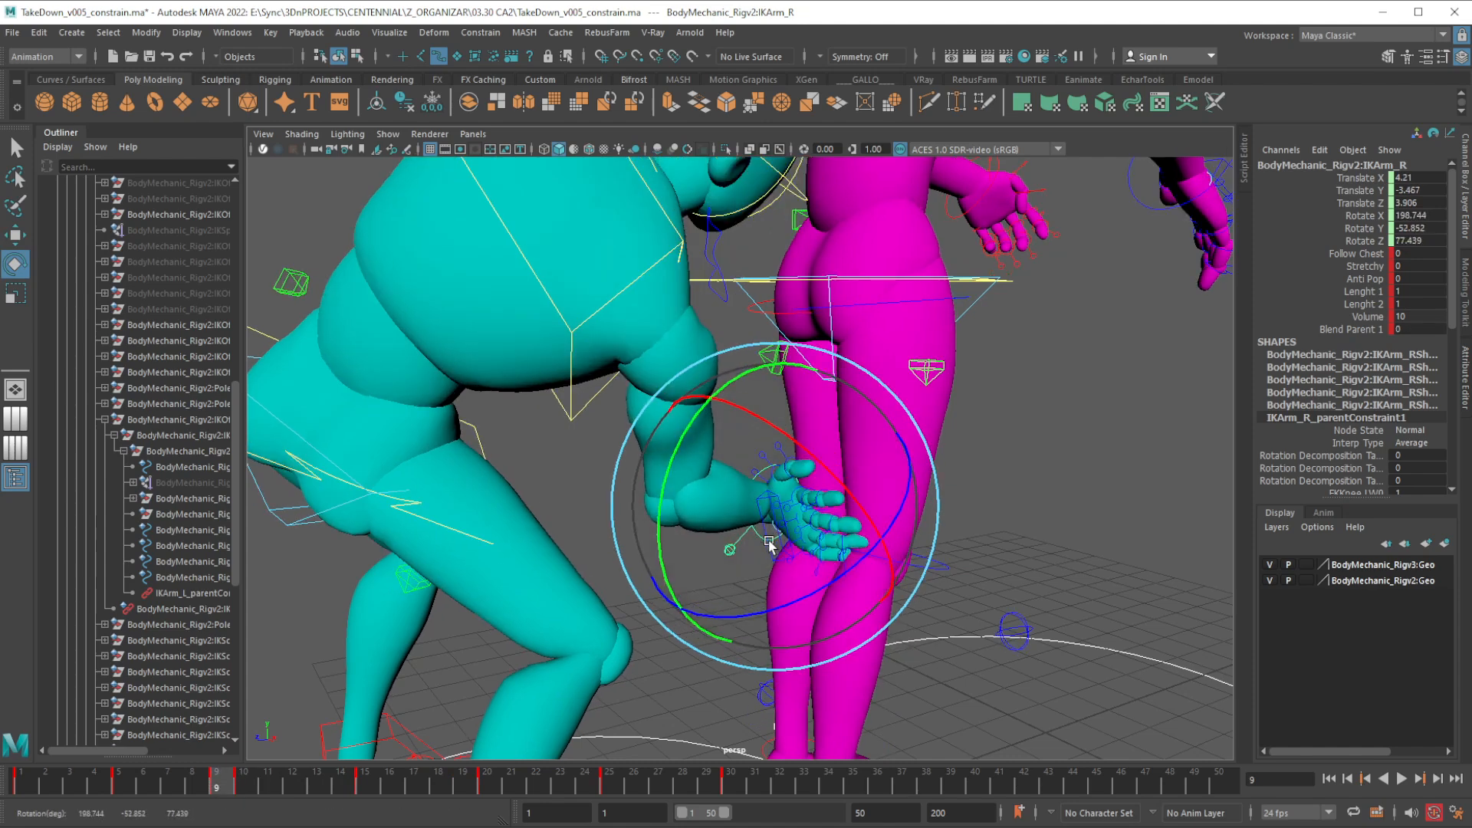
# - Move the right arm IK control up slightly at frame 7 so the hand approaches the magenta rig's leg more smoothly
pyautogui.click(241, 782)
pyautogui.moveTo(242, 782); pyautogui.dragTo(127, 812)
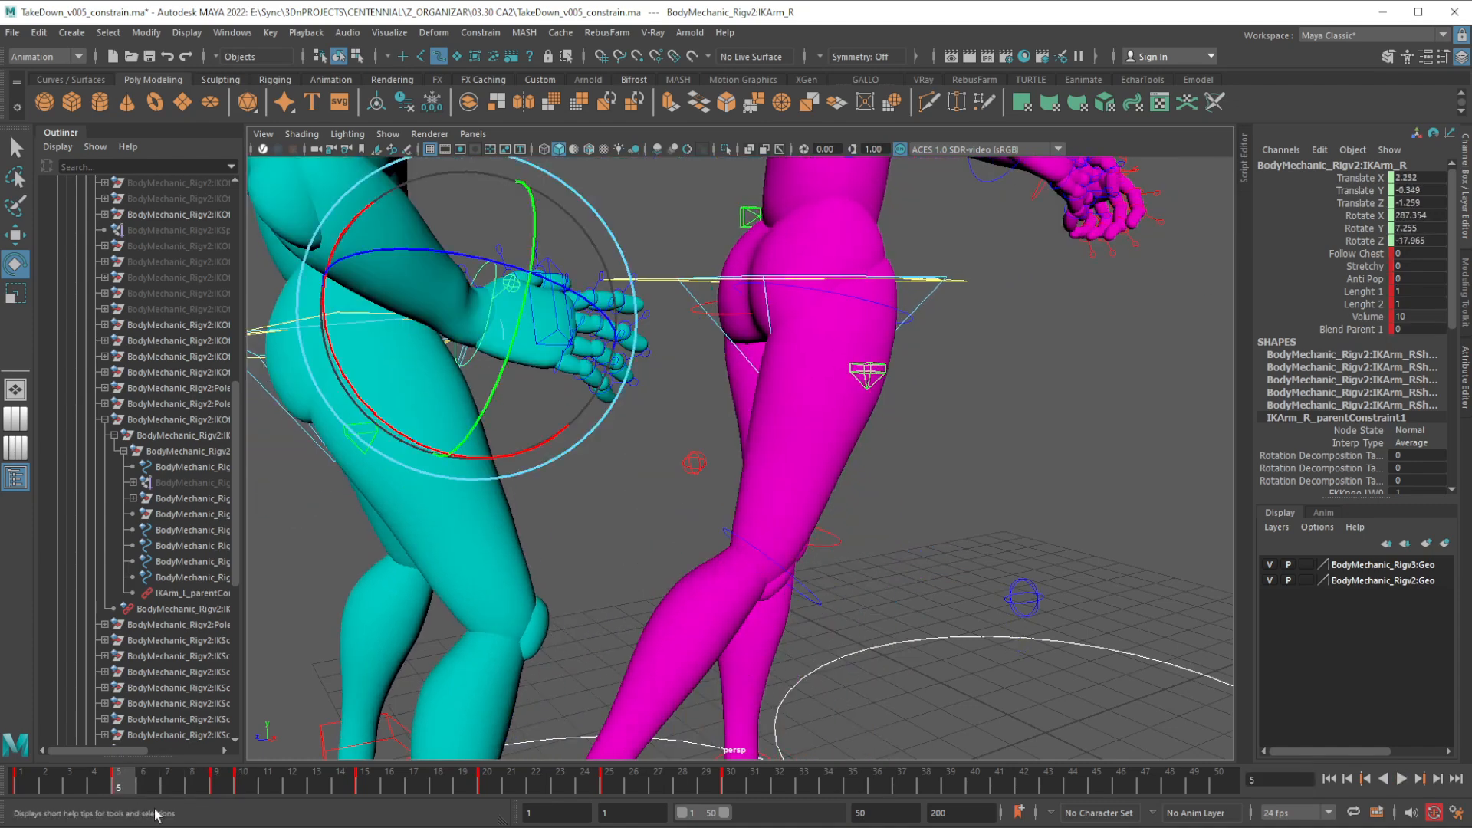
pyautogui.scroll(-5, 568, 572)
pyautogui.keyDown('alt'); pyautogui.moveTo(568, 572); pyautogui.dragTo(560, 601); pyautogui.keyUp('alt')
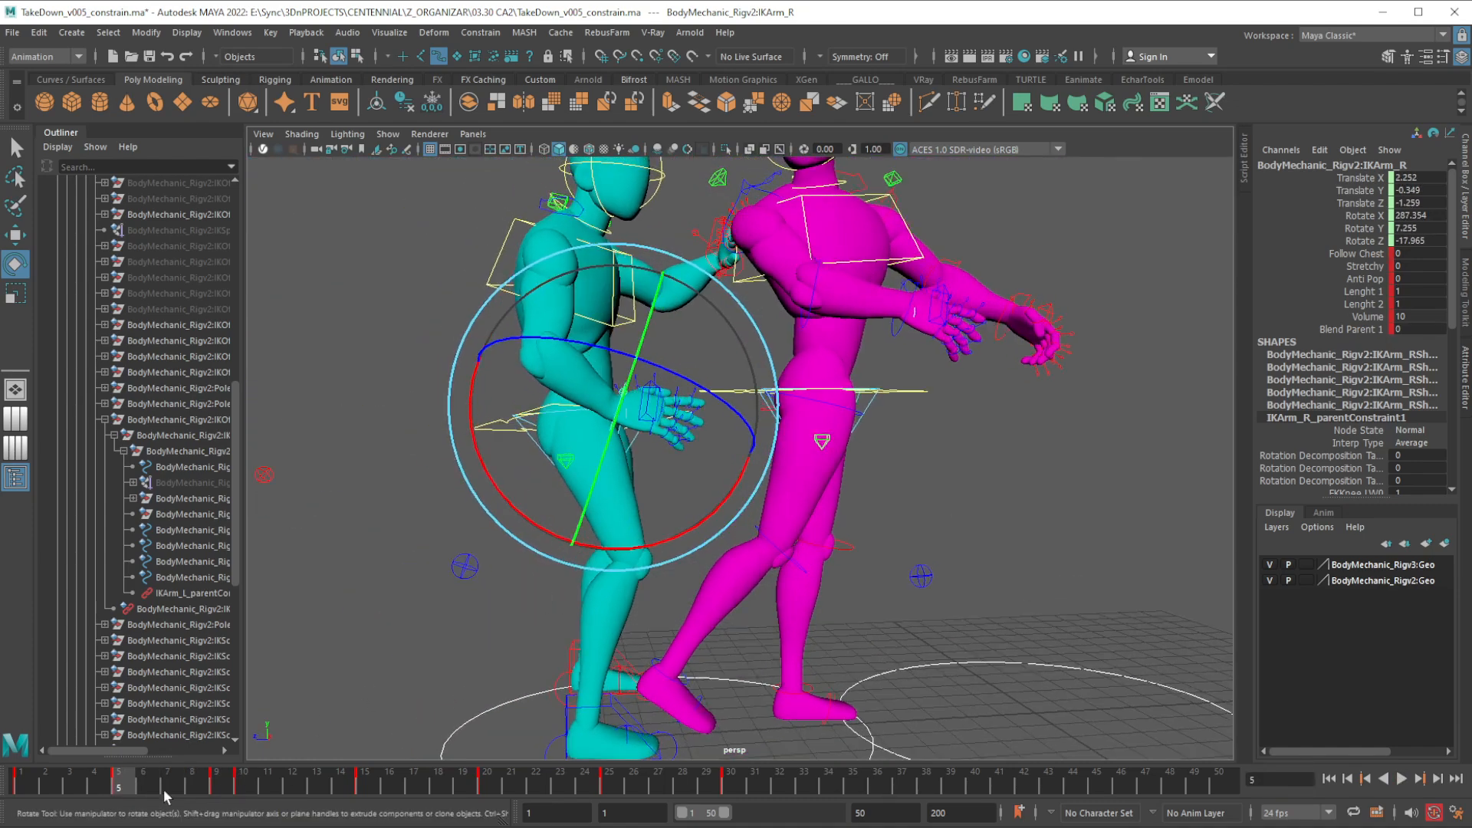
pyautogui.moveTo(132, 780); pyautogui.dragTo(174, 780)
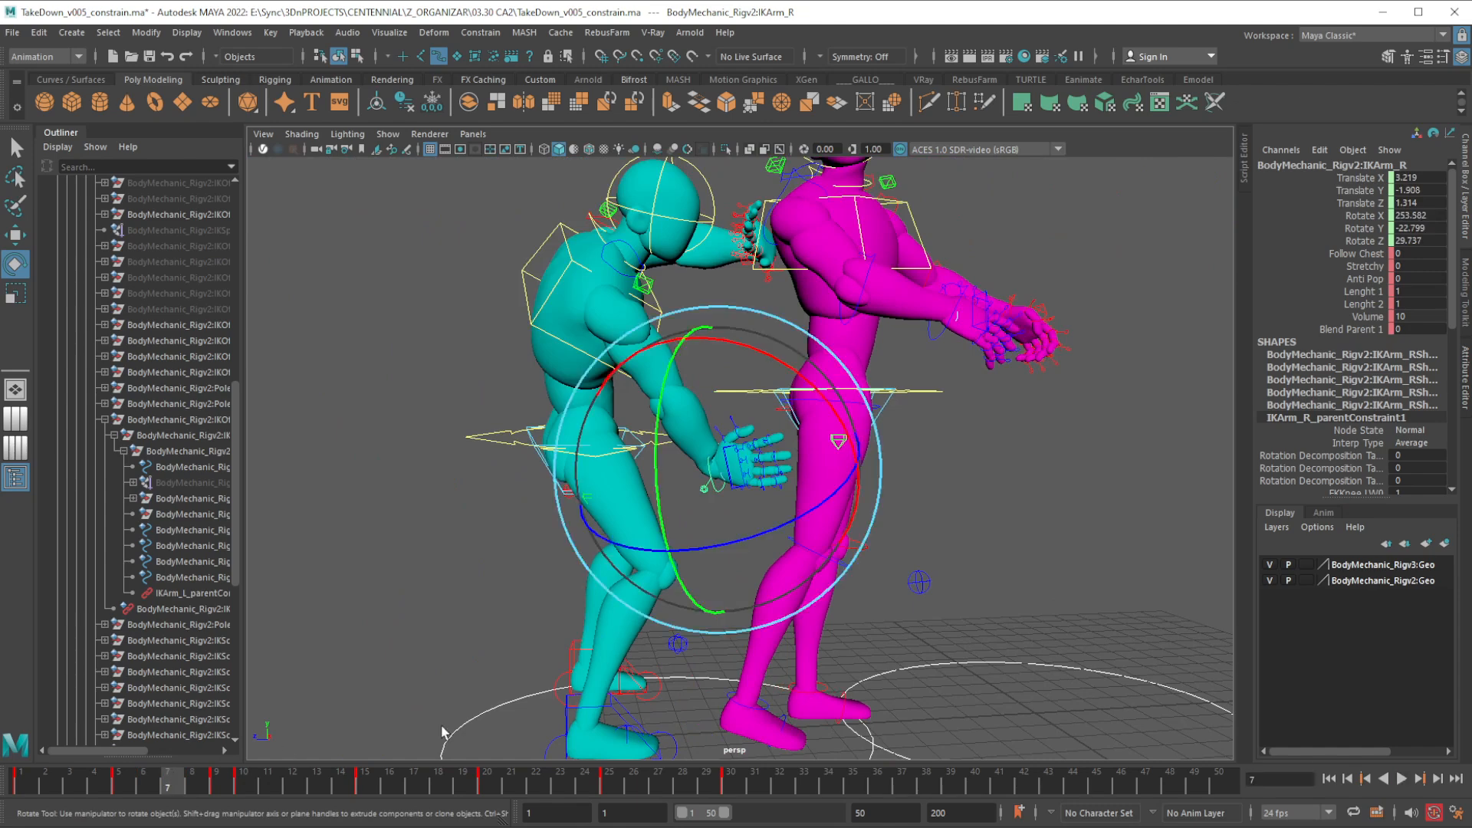
pyautogui.press('w')
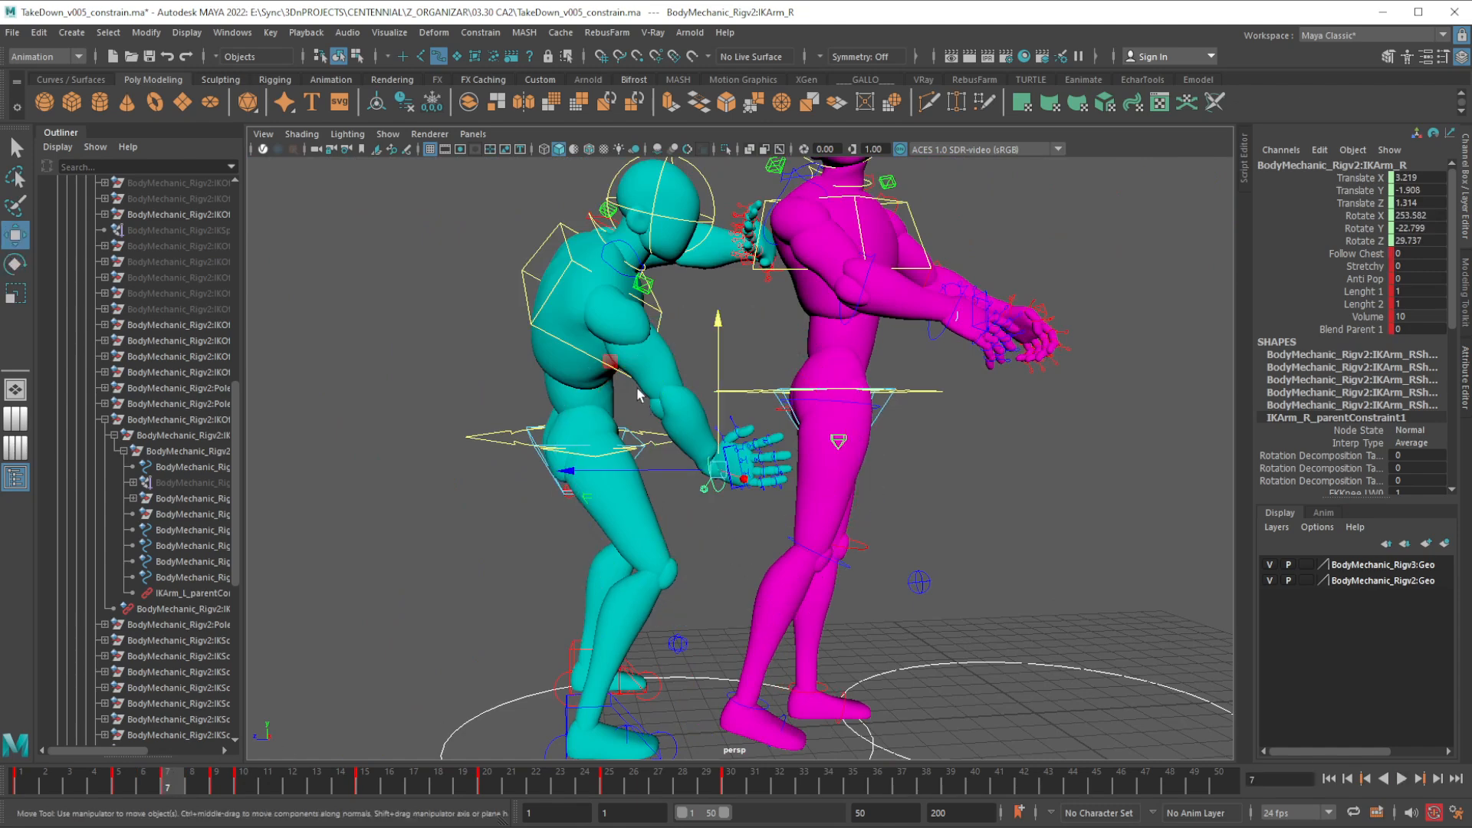
pyautogui.moveTo(606, 375); pyautogui.dragTo(583, 356)
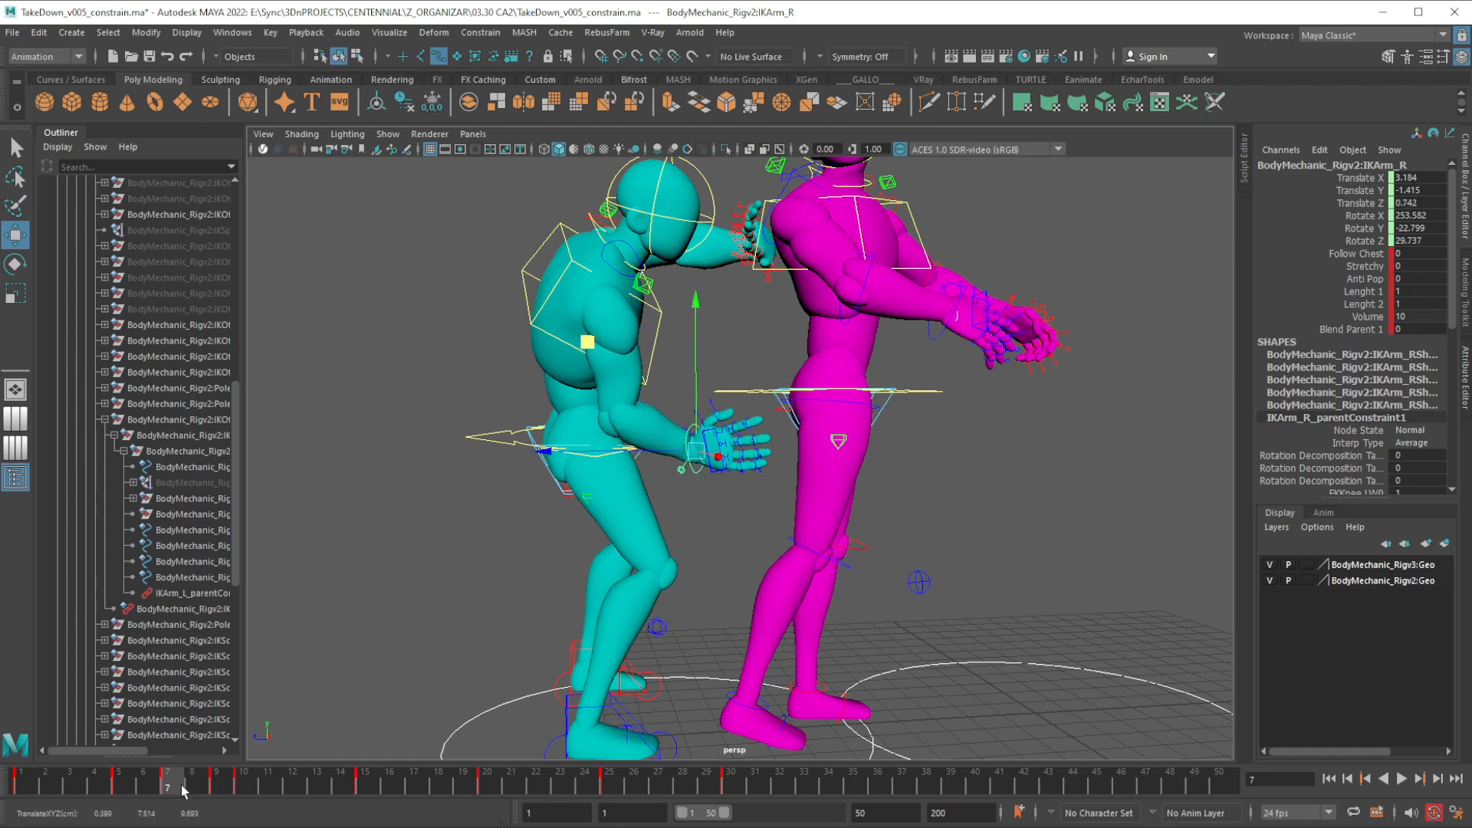
pyautogui.moveTo(181, 790); pyautogui.dragTo(23, 790)
# - Select the left arm IK control and inspect its Blend Parent 1 curve while scrubbing frames 8 to 10
pyautogui.click(252, 788)
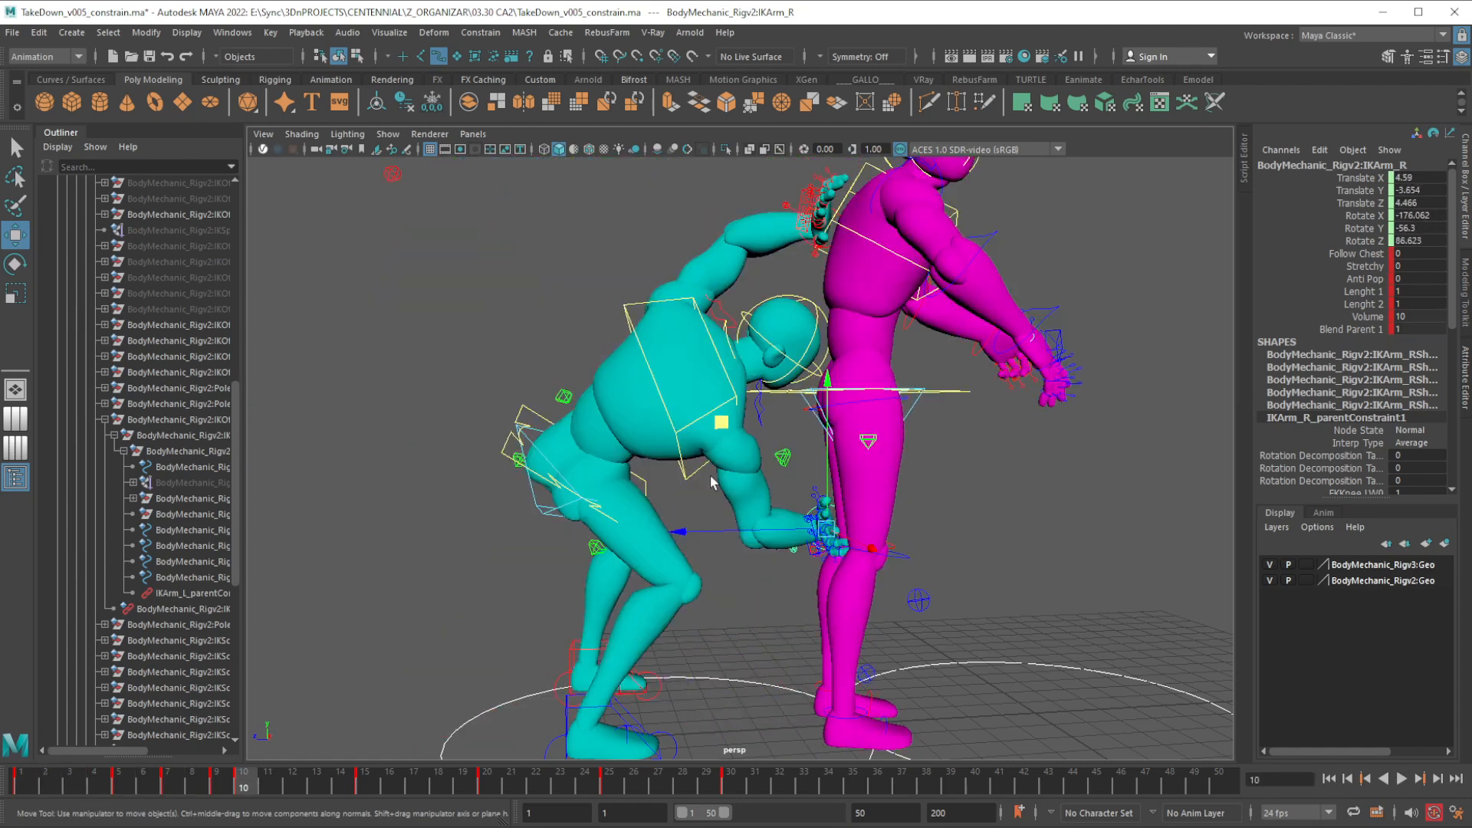
pyautogui.keyDown('alt'); pyautogui.moveTo(713, 483); pyautogui.dragTo(720, 516, button='middle'); pyautogui.keyUp('alt')
pyautogui.keyDown('alt'); pyautogui.moveTo(720, 516); pyautogui.dragTo(687, 552, button='right'); pyautogui.keyUp('alt')
pyautogui.keyDown('alt'); pyautogui.moveTo(687, 552); pyautogui.dragTo(693, 535, button='middle'); pyautogui.keyUp('alt')
pyautogui.keyDown('alt'); pyautogui.moveTo(670, 420); pyautogui.dragTo(736, 430); pyautogui.keyUp('alt')
pyautogui.keyDown('alt'); pyautogui.moveTo(721, 368); pyautogui.dragTo(740, 435, button='middle'); pyautogui.keyUp('alt')
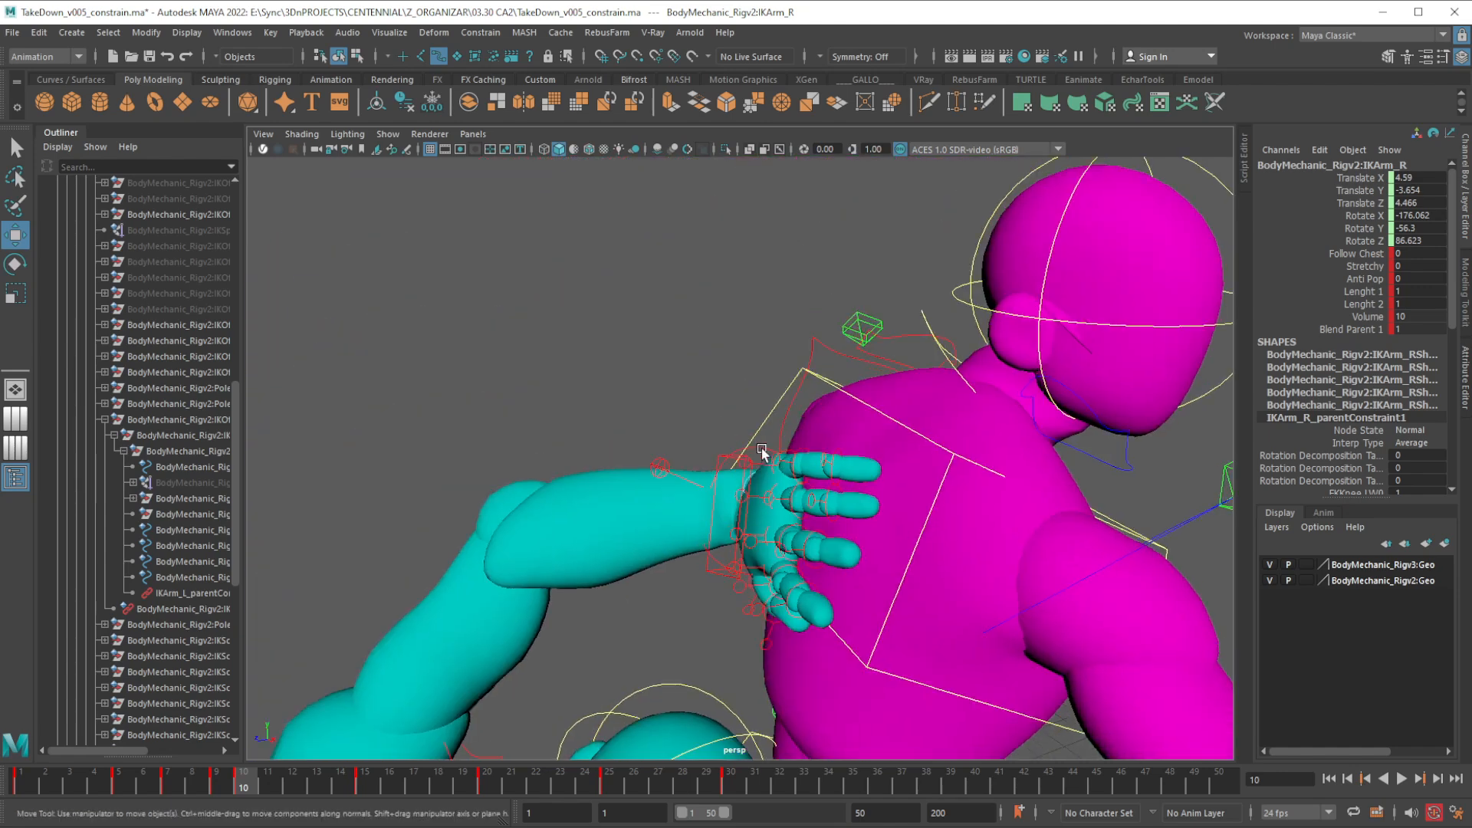
pyautogui.click(758, 460)
pyautogui.keyDown('alt'); pyautogui.moveTo(757, 460); pyautogui.dragTo(965, 535); pyautogui.keyUp('alt')
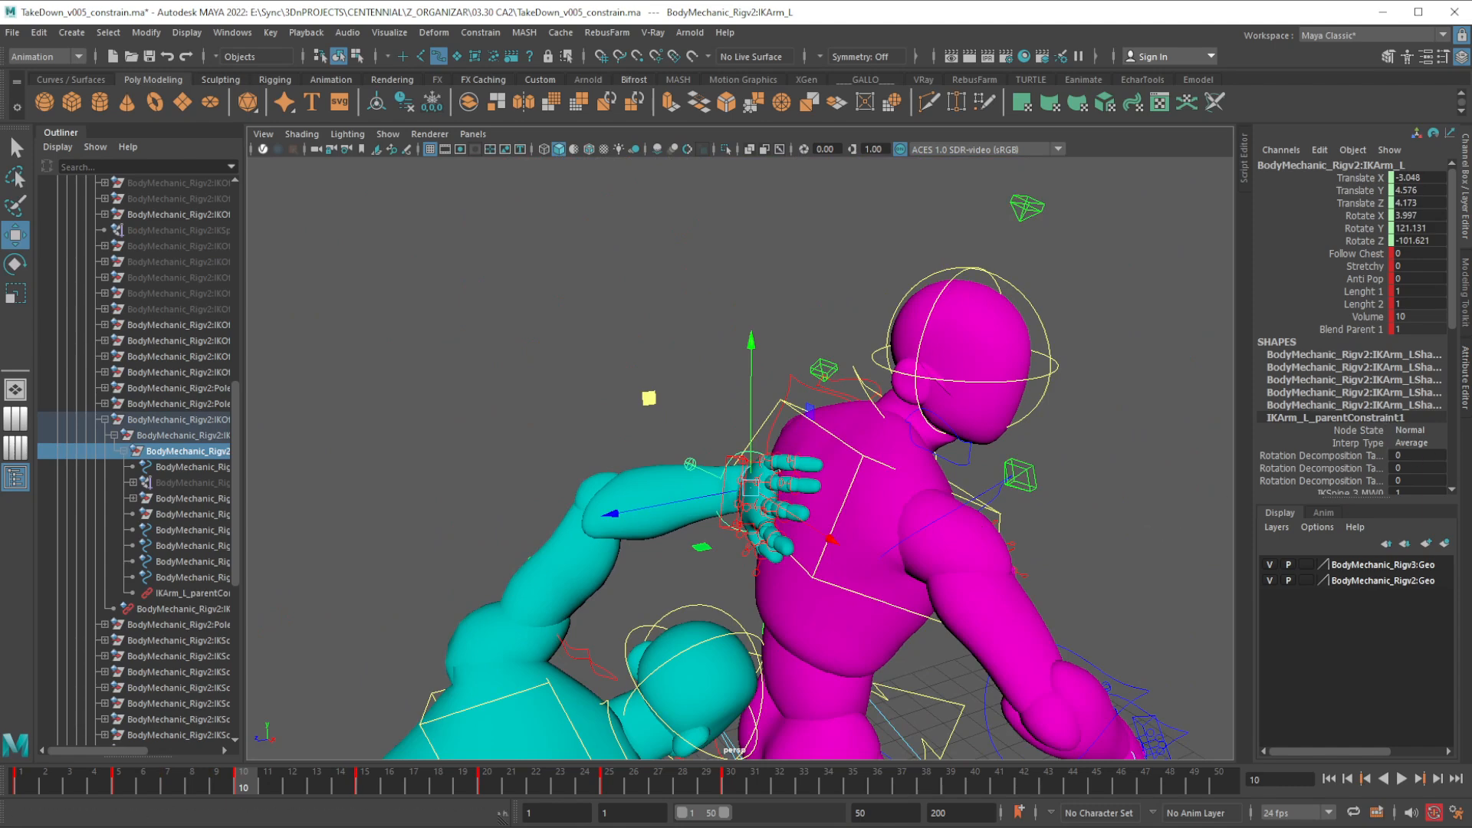
pyautogui.click(1372, 329)
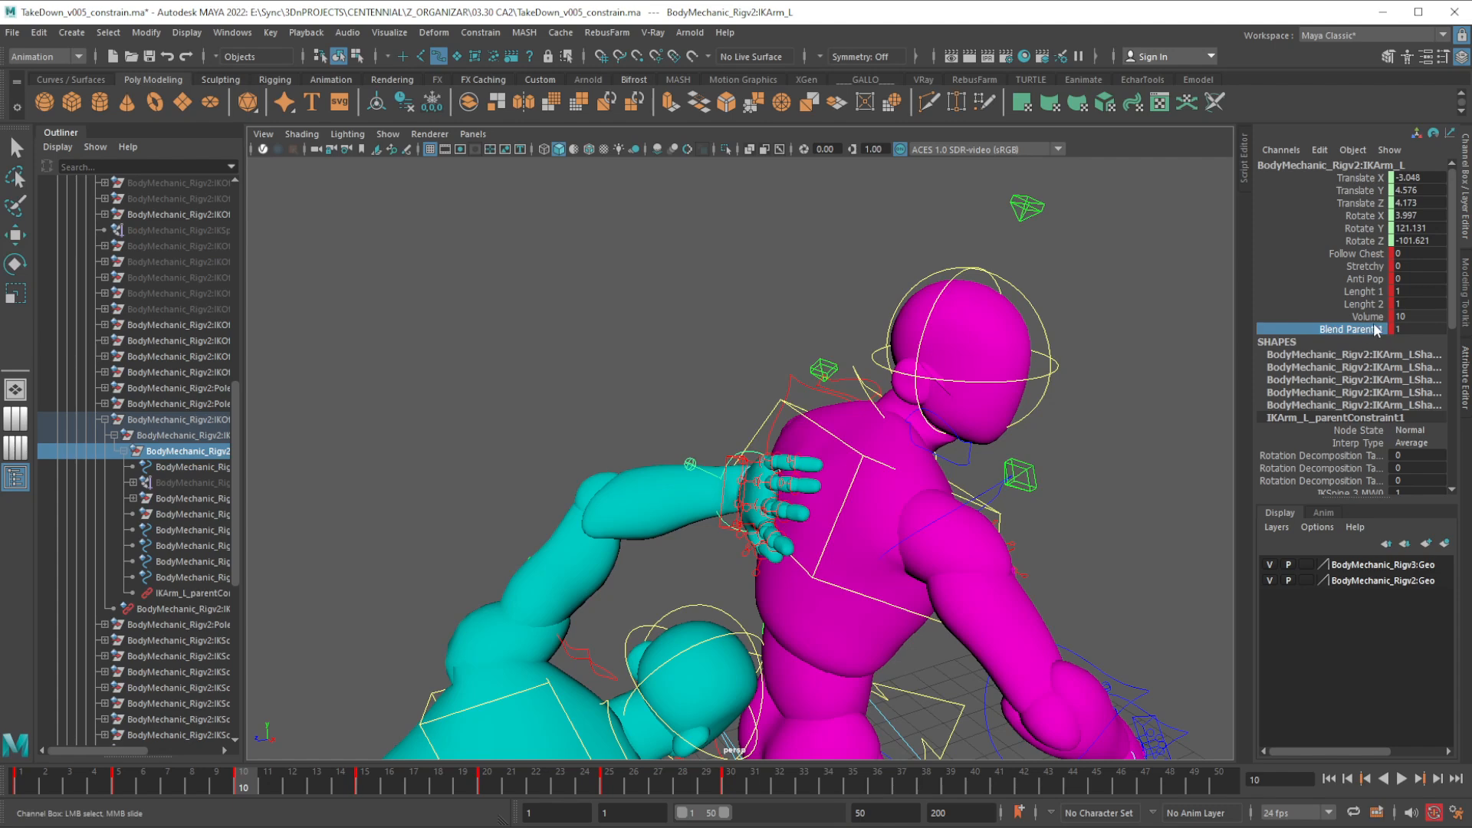
pyautogui.moveTo(1471, 203); pyautogui.dragTo(687, 168)
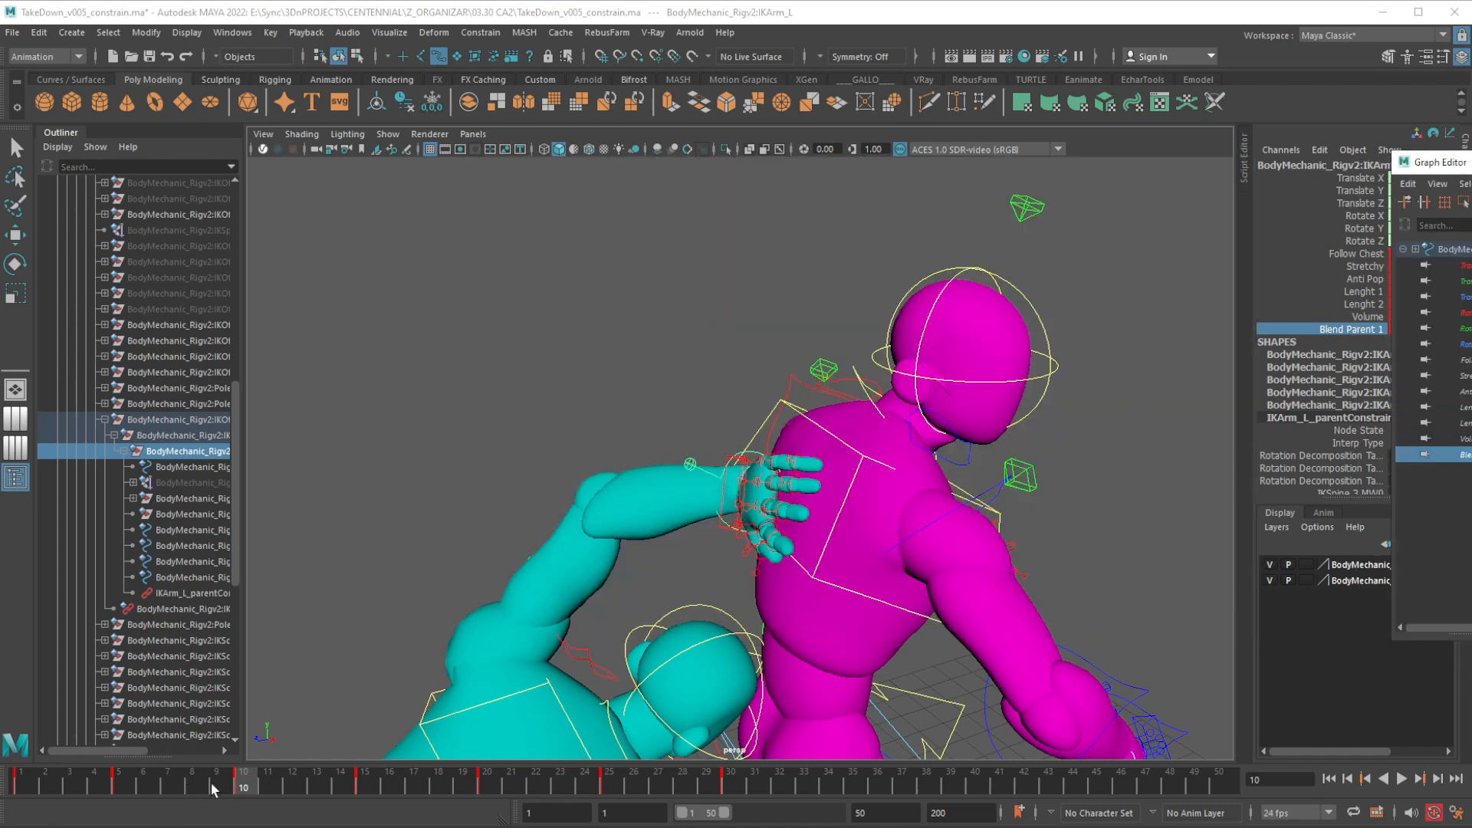
pyautogui.click(217, 785)
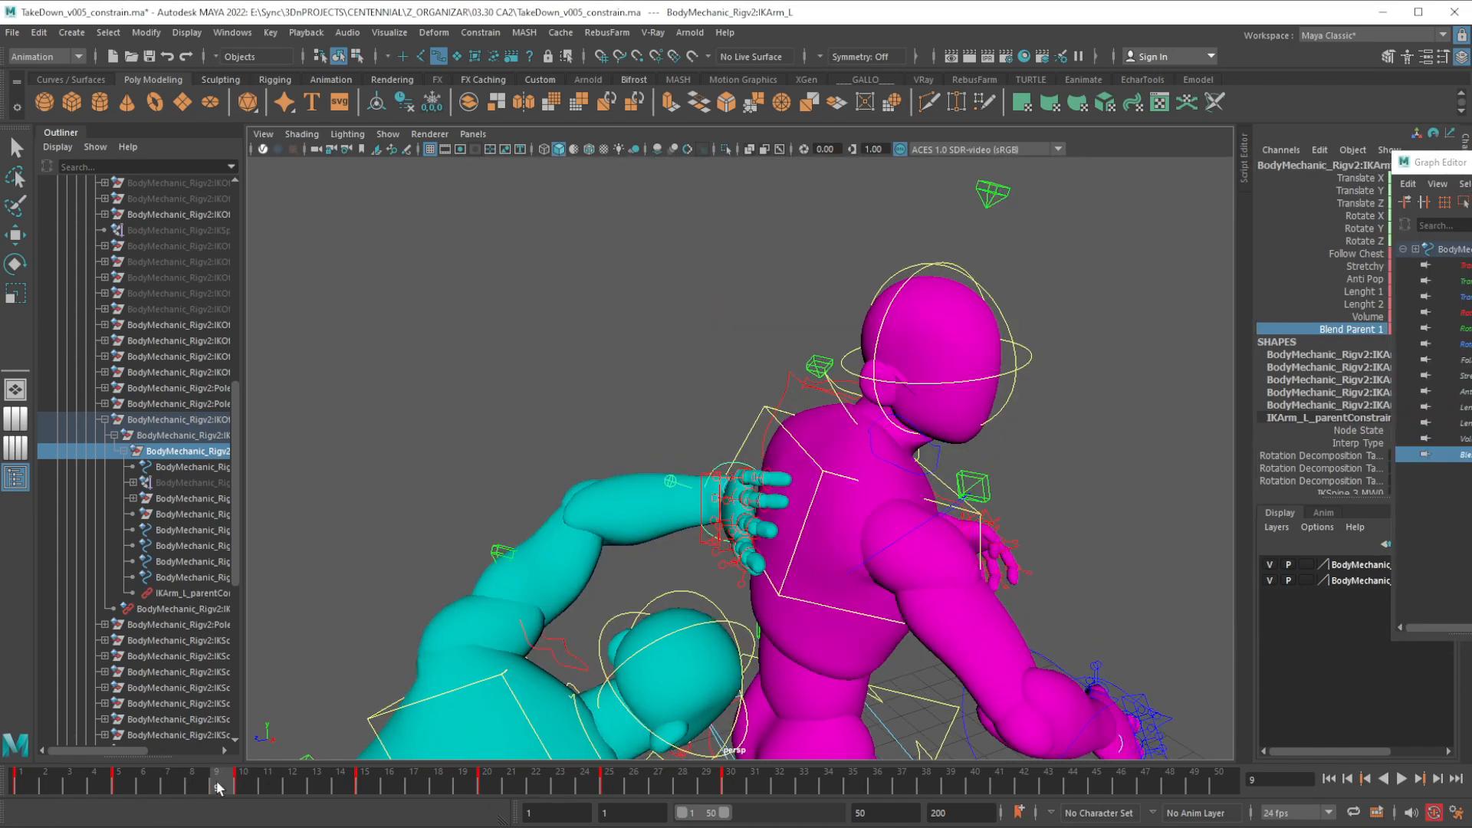
pyautogui.click(192, 790)
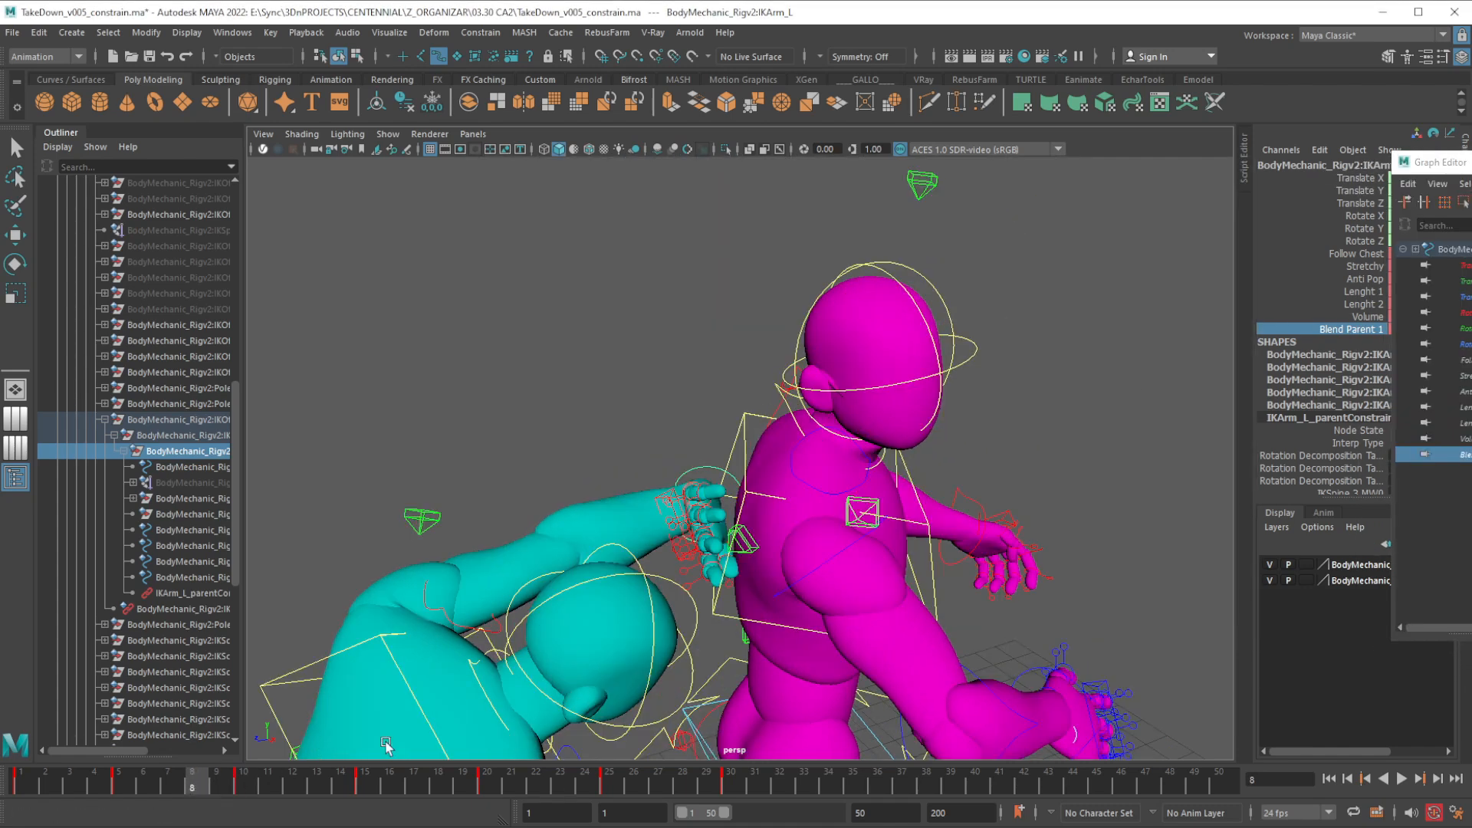
pyautogui.keyDown('alt'); pyautogui.moveTo(385, 746); pyautogui.dragTo(797, 617); pyautogui.keyUp('alt')
pyautogui.click(227, 783)
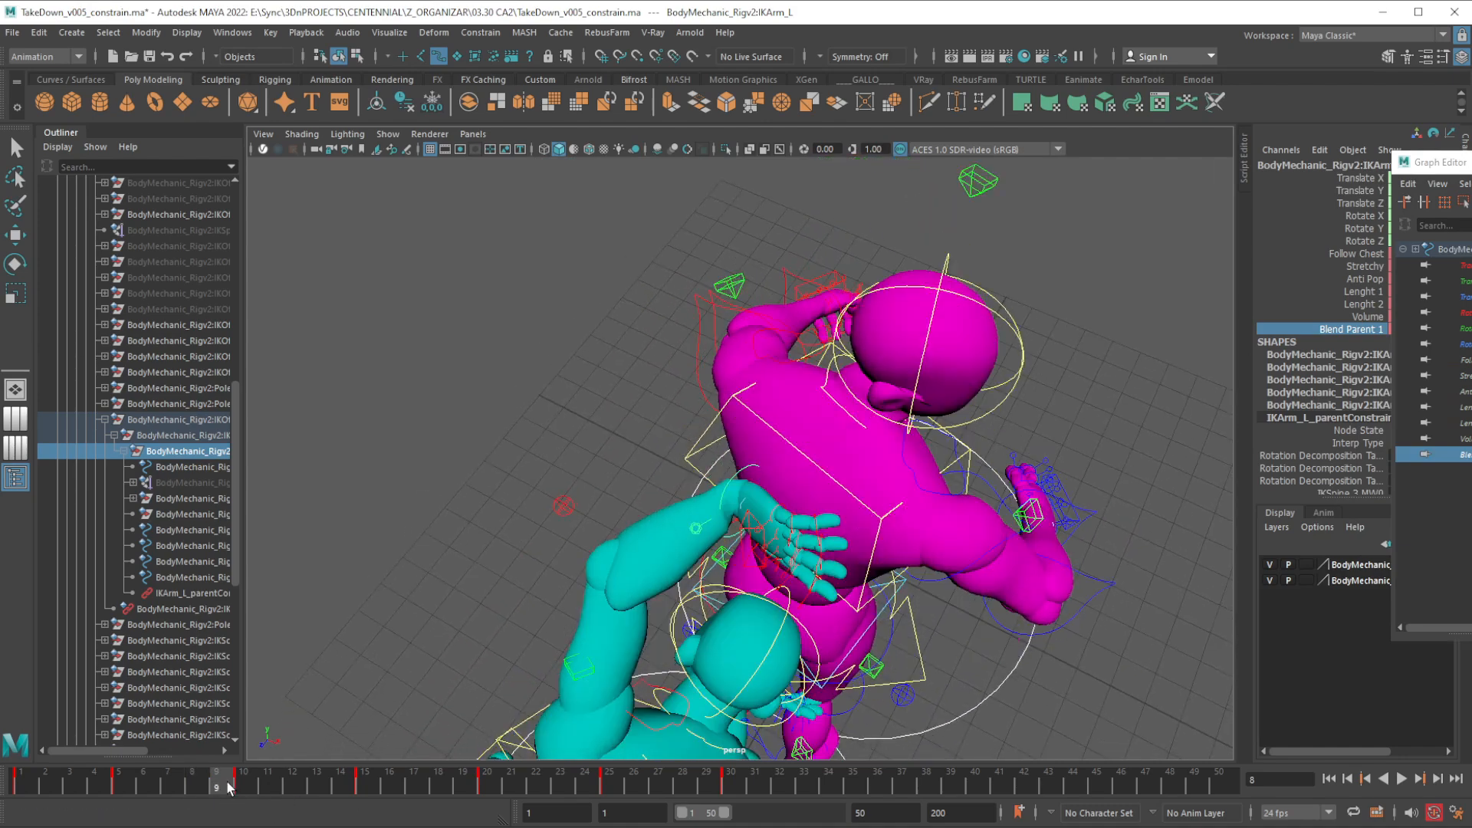
pyautogui.keyDown('alt'); pyautogui.moveTo(801, 647); pyautogui.dragTo(858, 540); pyautogui.keyUp('alt')
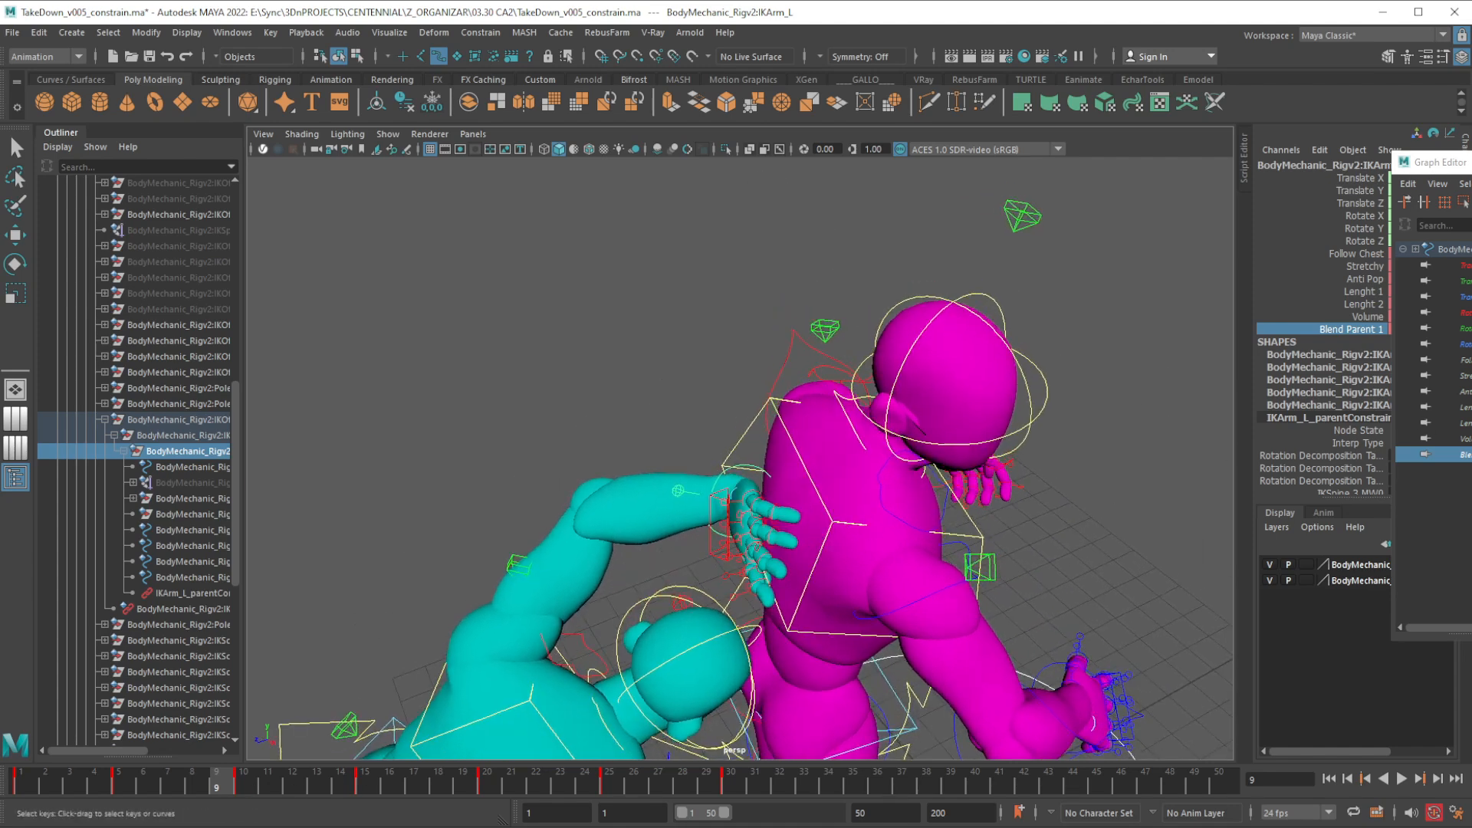
pyautogui.moveTo(1452, 159); pyautogui.dragTo(1471, 158)
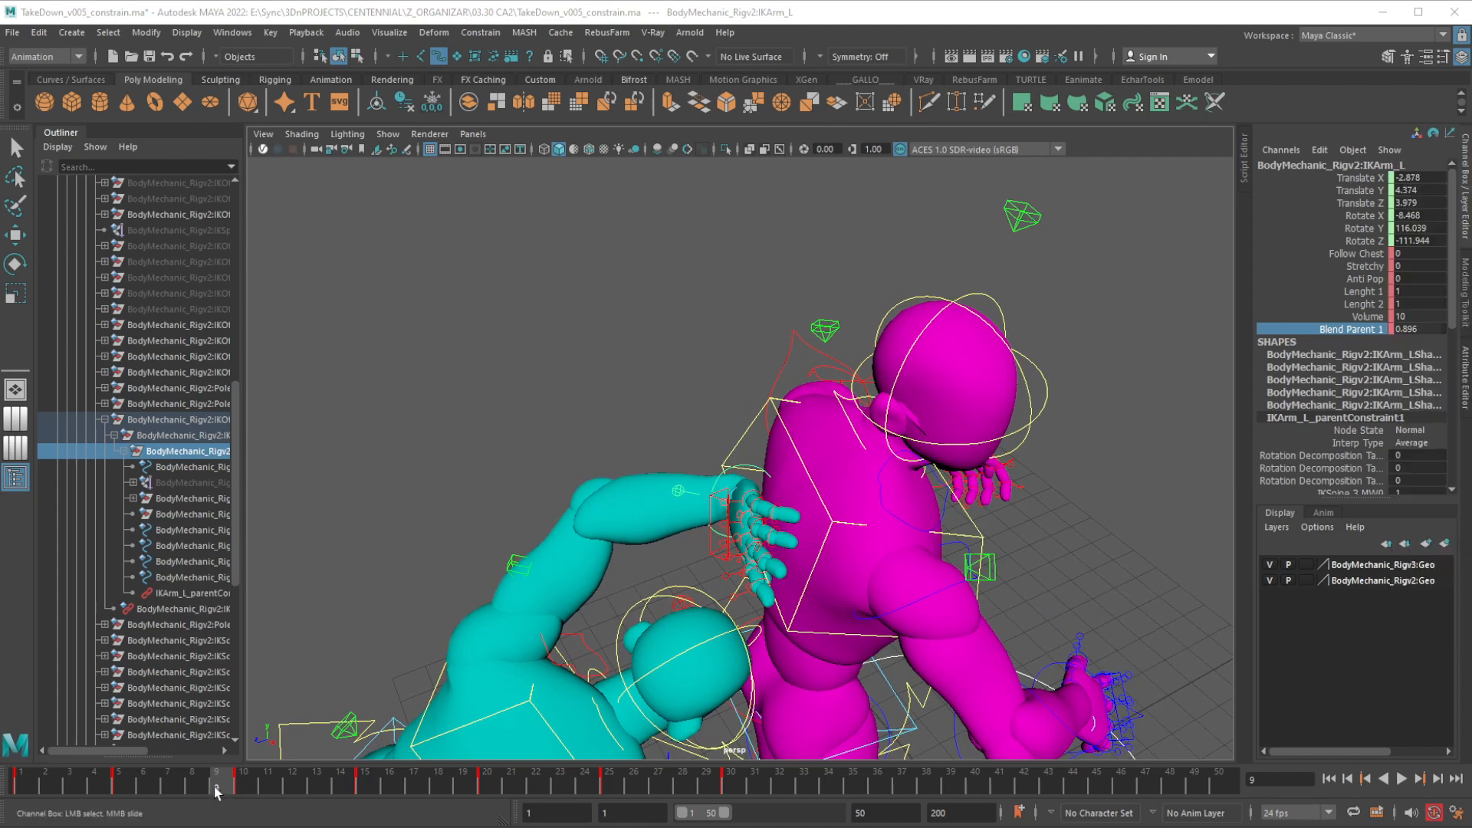
# - Key the left arm IK control's Blend Parent 1 at frame 9 and set it to 1
pyautogui.rightClick(1380, 329)
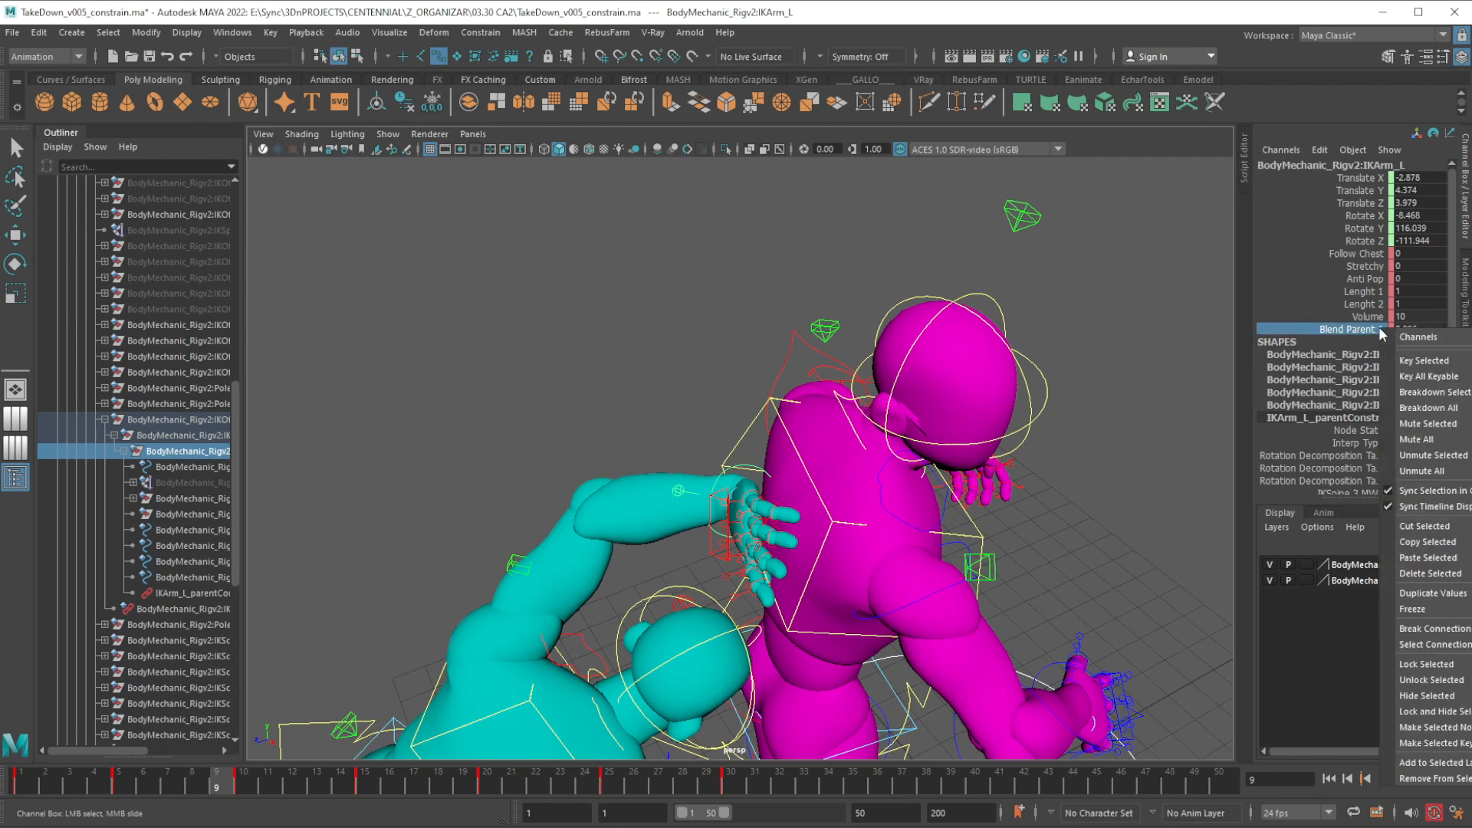
pyautogui.click(1407, 361)
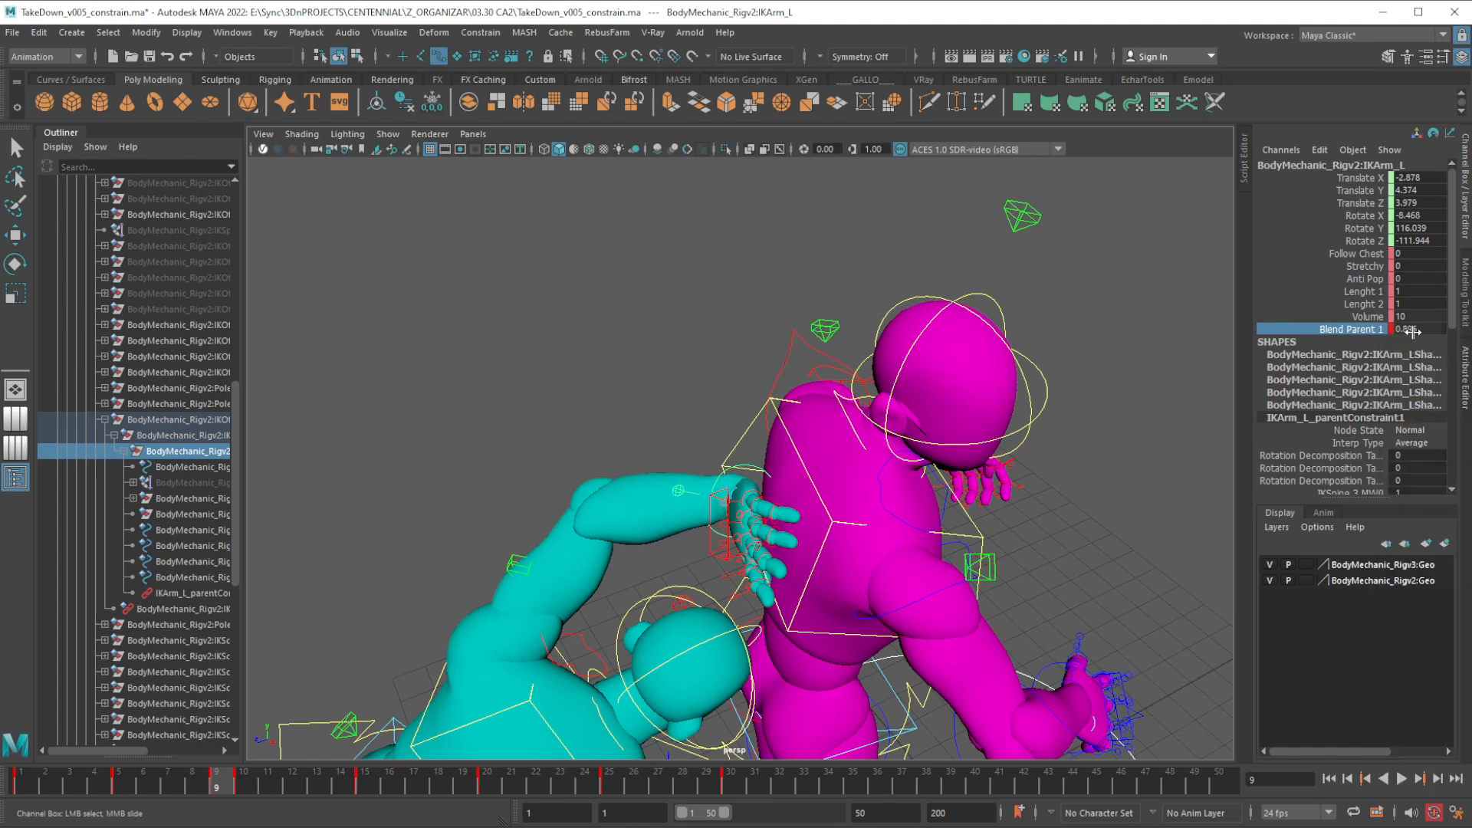
pyautogui.doubleClick(1413, 330)
pyautogui.write('1')
pyautogui.press('Return')
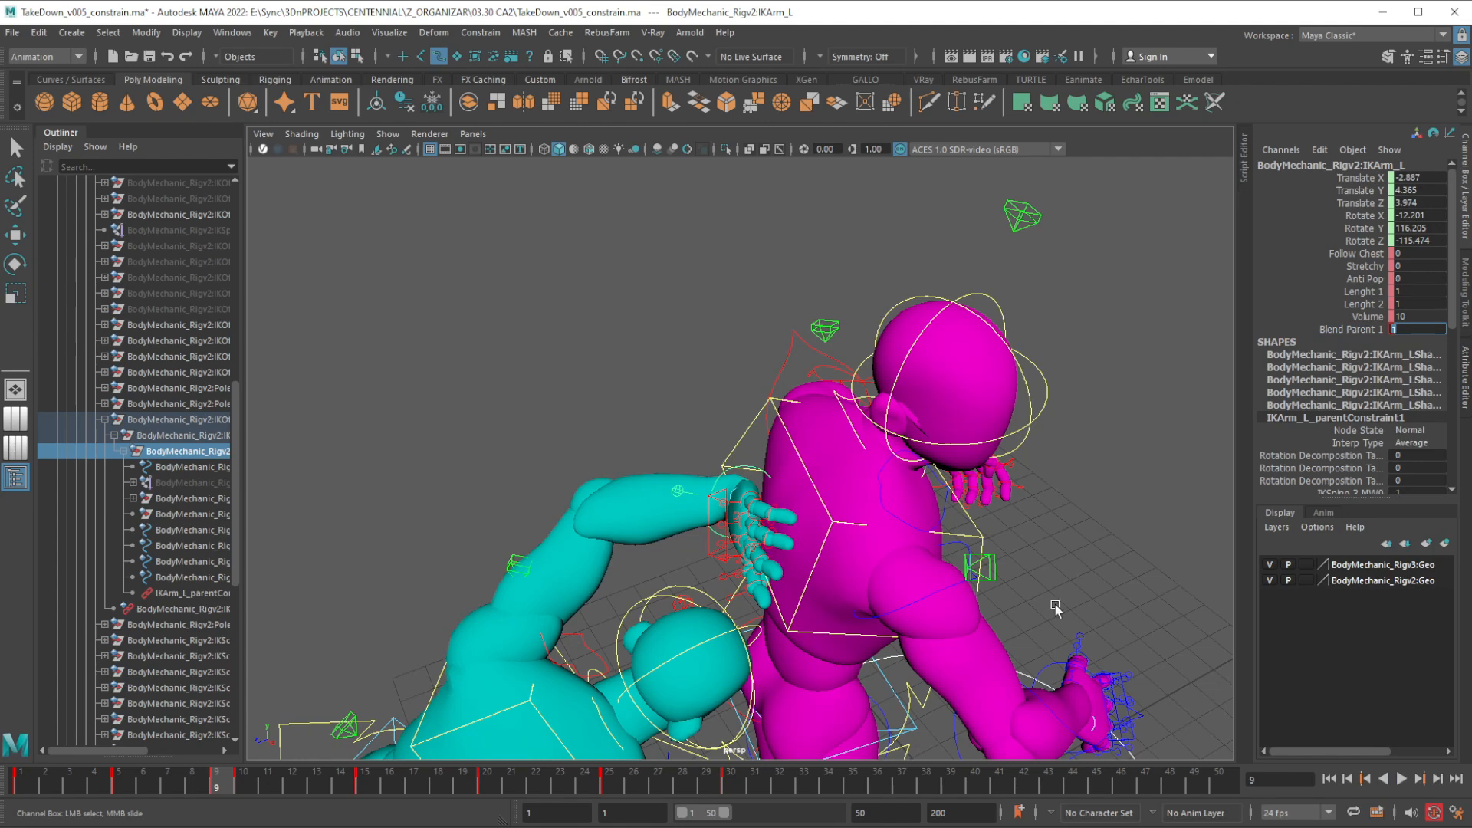
# - Set the left arm IK control's Blend Parent 1 to 0 at frame 8
pyautogui.click(196, 786)
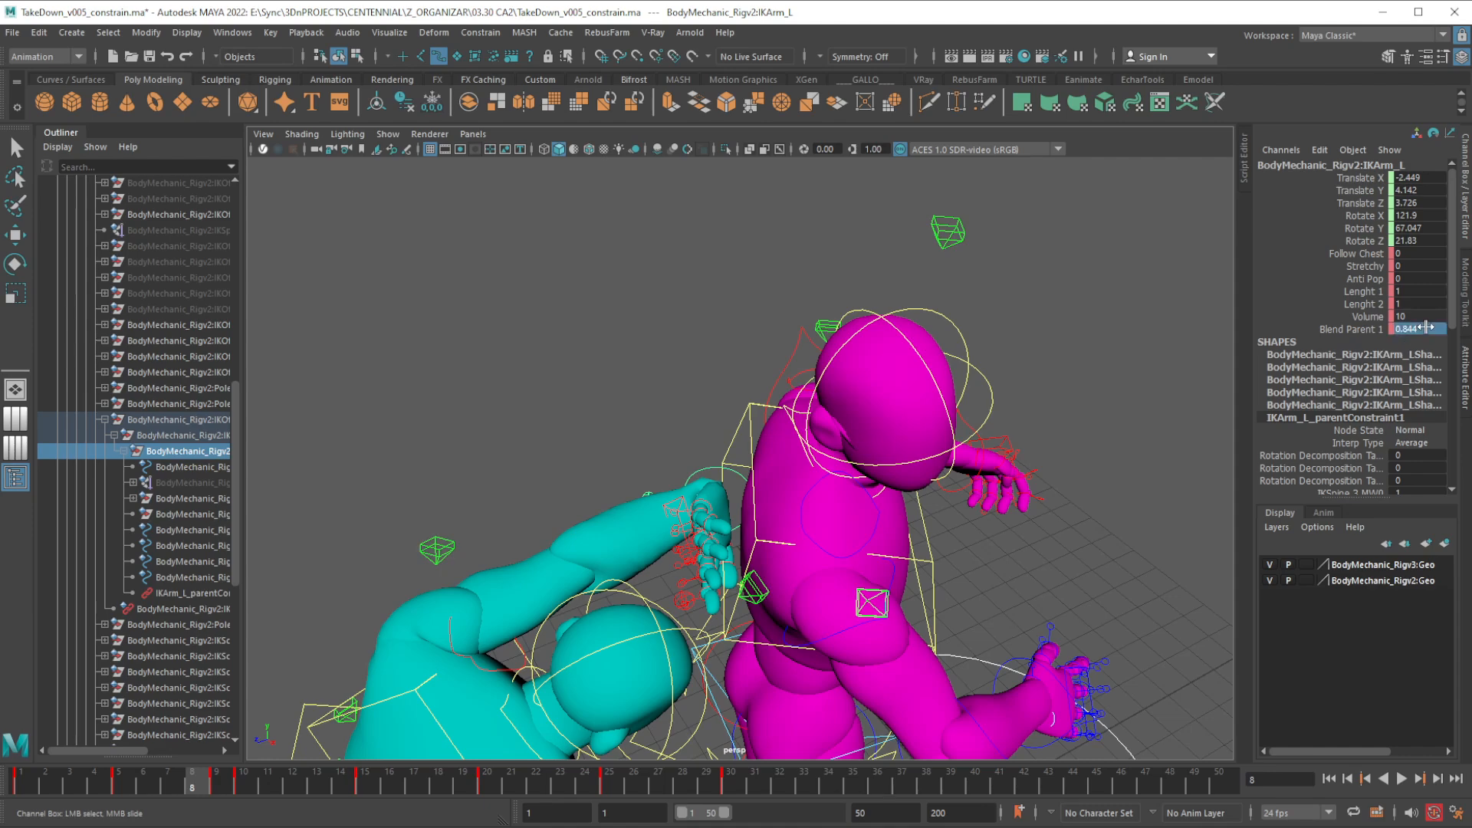
pyautogui.write('0')
pyautogui.press('Return')
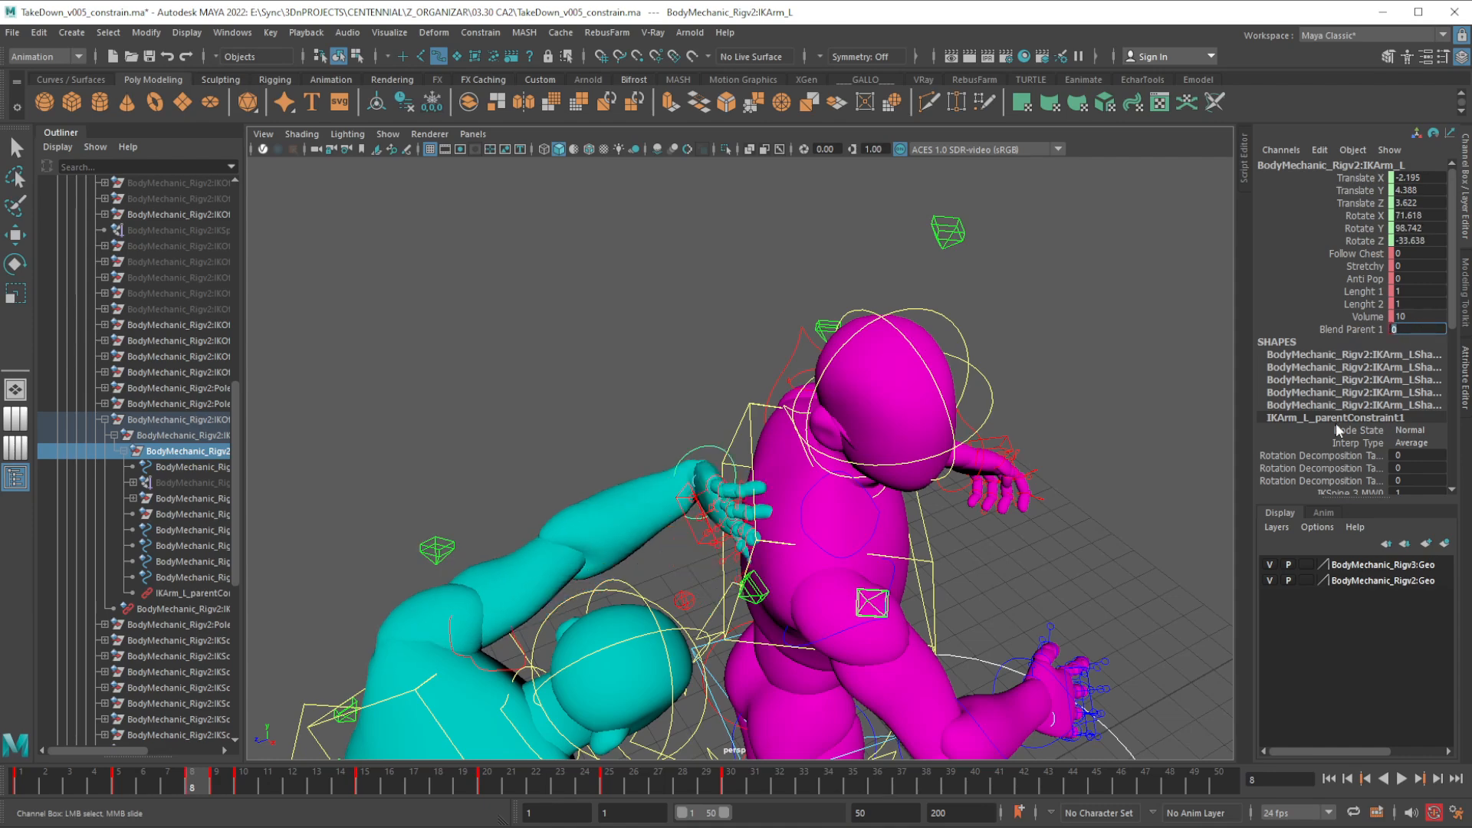
# - Select the right arm IK control's keys at frames 9 and 10 in the Graph Editor and give them step tangents
pyautogui.keyDown('alt'); pyautogui.moveTo(718, 552); pyautogui.dragTo(737, 550); pyautogui.keyUp('alt')
pyautogui.keyDown('alt'); pyautogui.moveTo(738, 551); pyautogui.dragTo(731, 524, button='middle'); pyautogui.keyUp('alt')
pyautogui.keyDown('alt'); pyautogui.moveTo(731, 524); pyautogui.dragTo(727, 507); pyautogui.keyUp('alt')
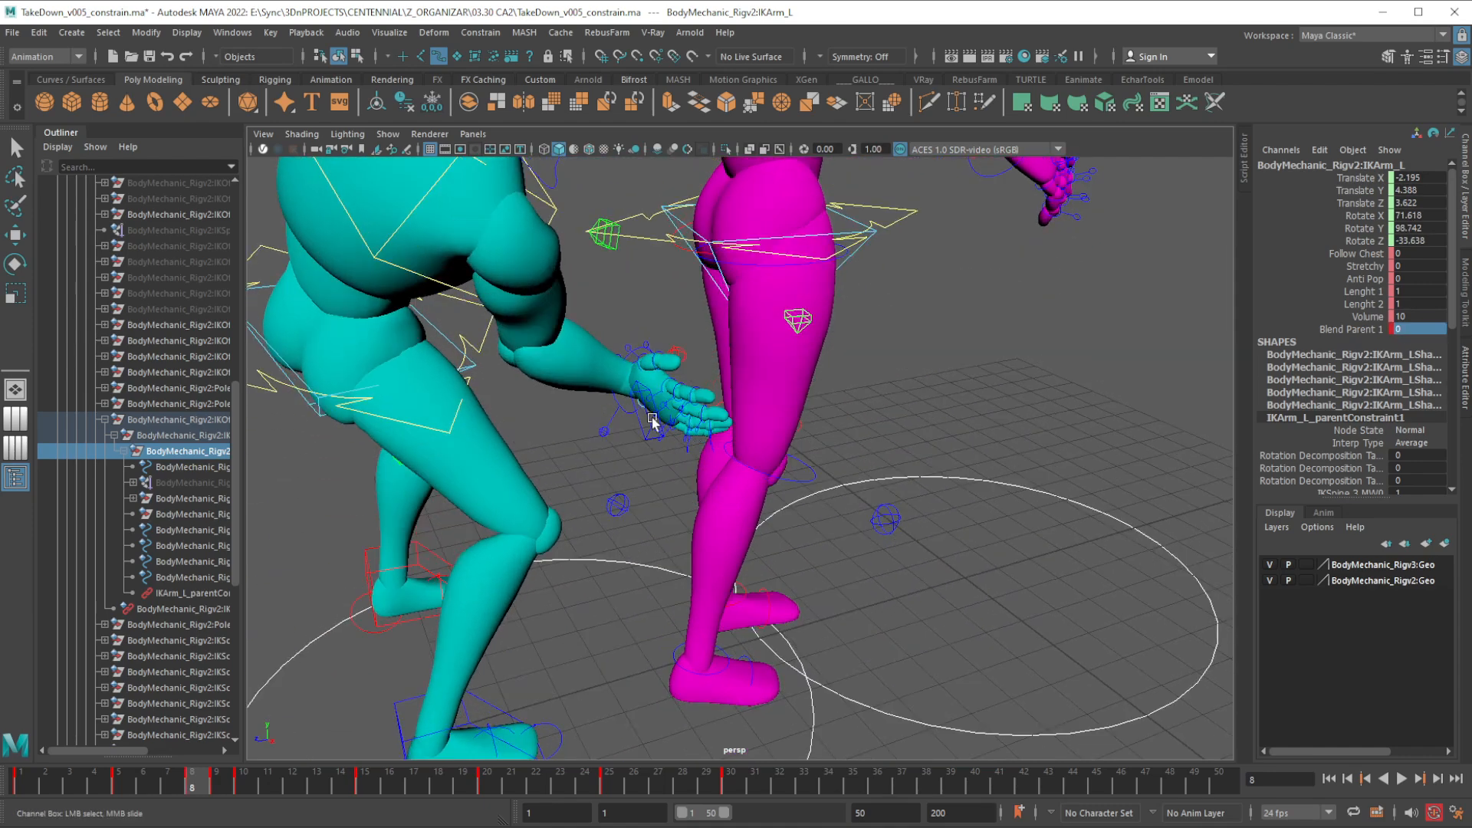
pyautogui.click(622, 410)
pyautogui.press('w')
pyautogui.click(247, 789)
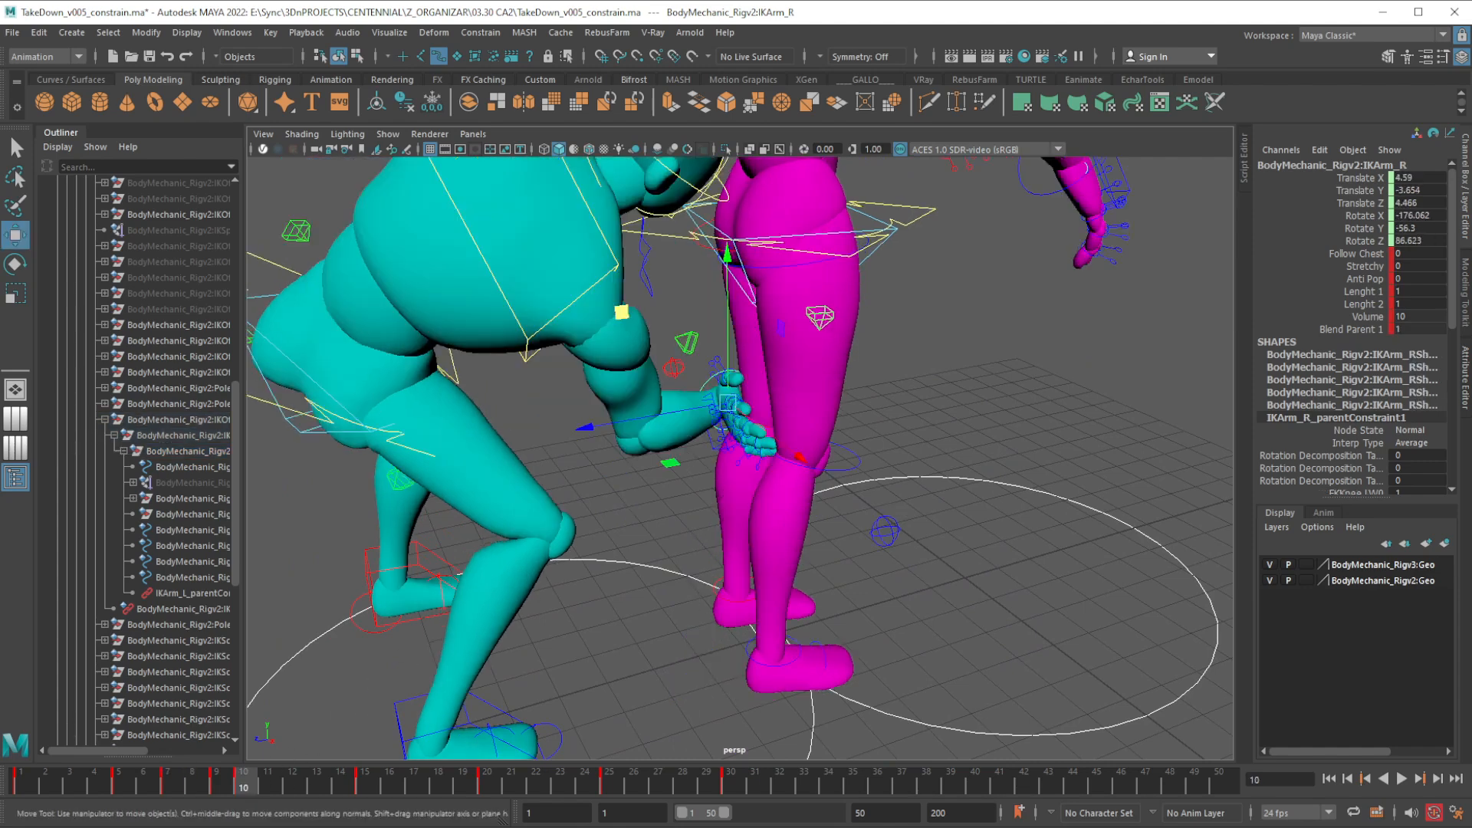
pyautogui.click(1402, 327)
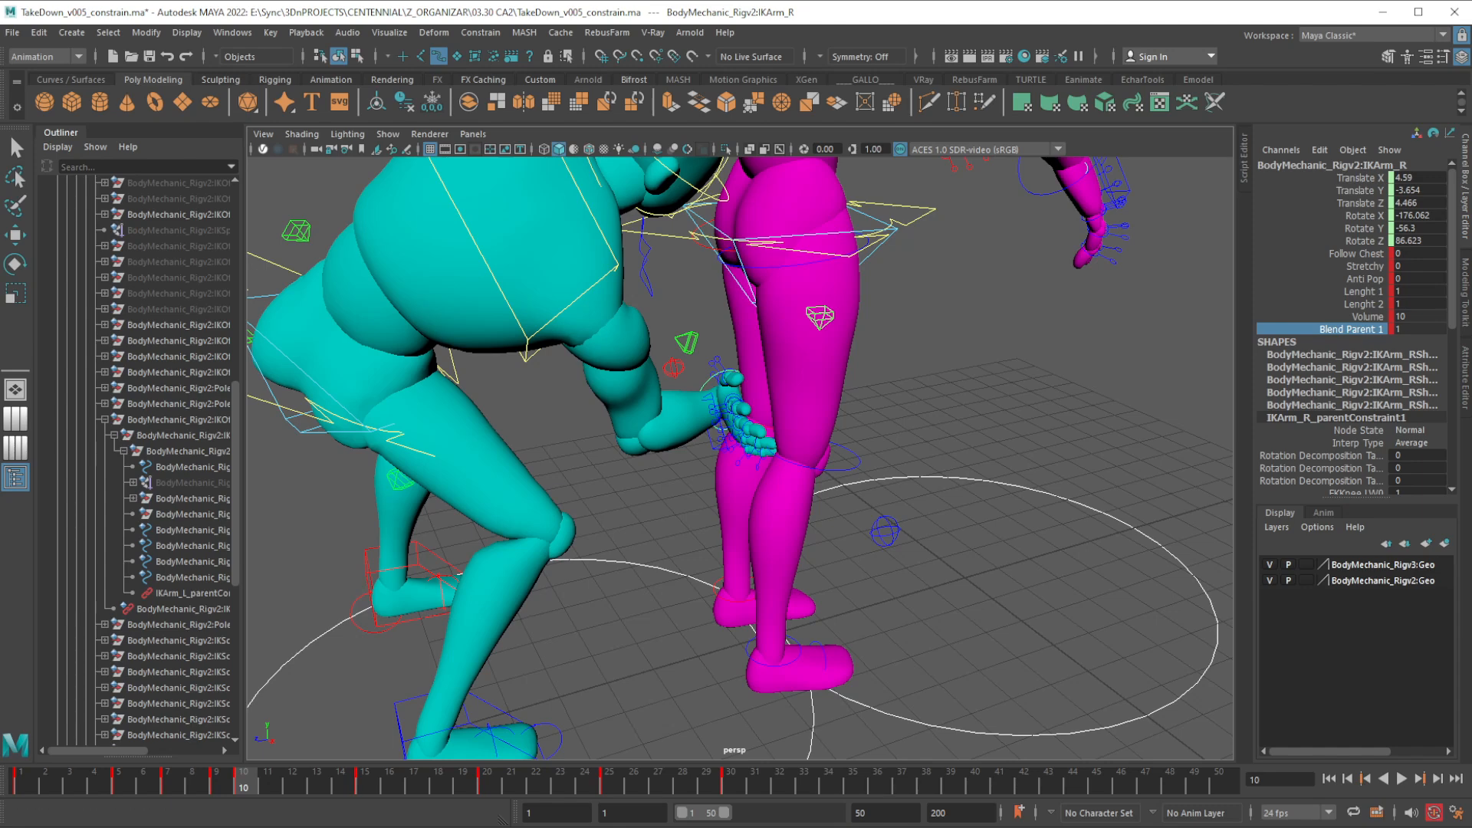
pyautogui.hotkey('ctrl', 'g')
pyautogui.keyDown('alt'); pyautogui.keyDown('shift'); pyautogui.moveTo(1103, 409); pyautogui.dragTo(1177, 431, button='right'); pyautogui.keyUp('shift'); pyautogui.keyUp('alt')
pyautogui.keyDown('alt'); pyautogui.moveTo(1135, 337); pyautogui.dragTo(1161, 342, button='middle'); pyautogui.keyUp('alt')
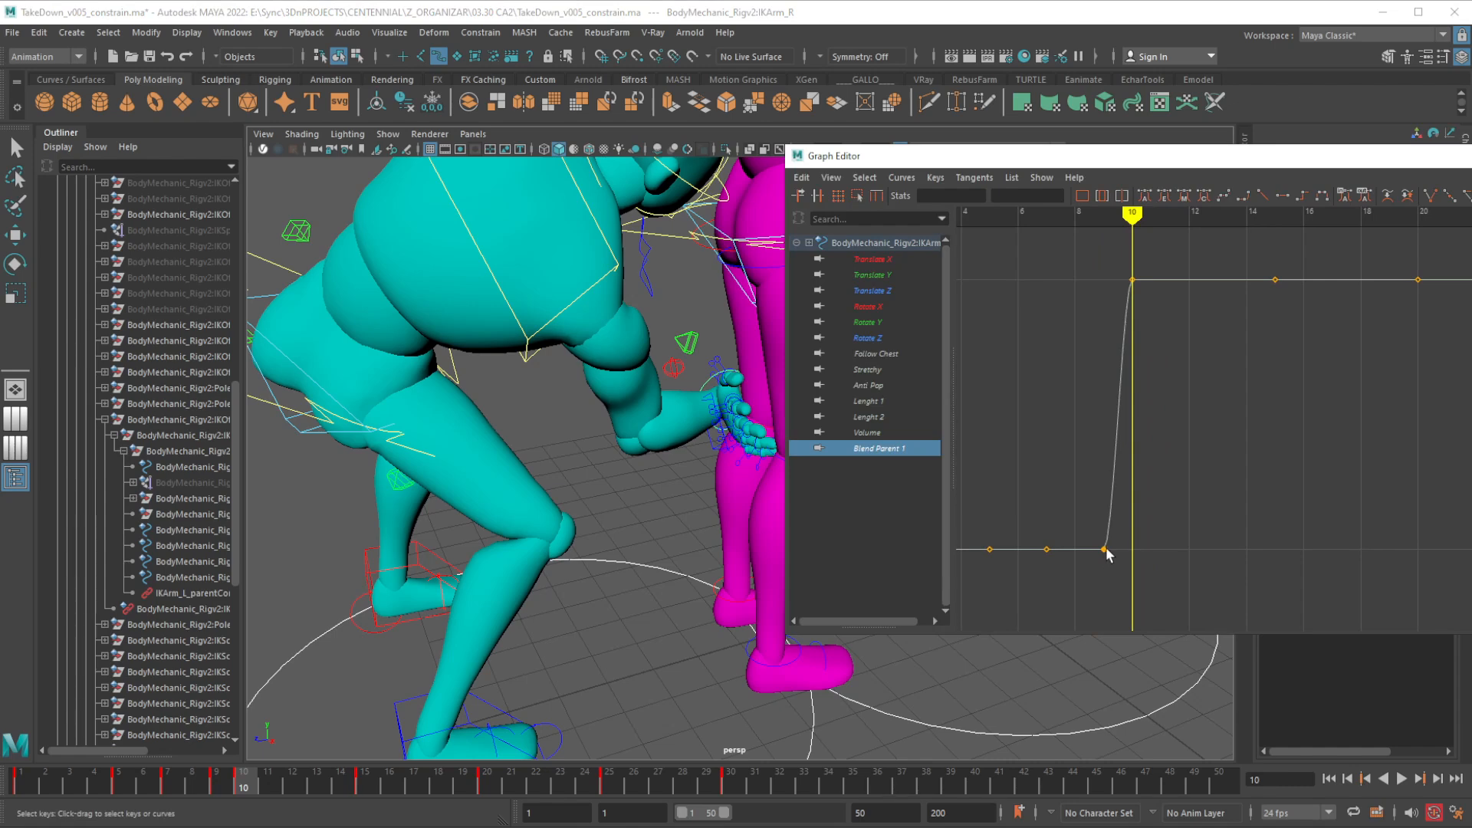
pyautogui.click(1103, 221)
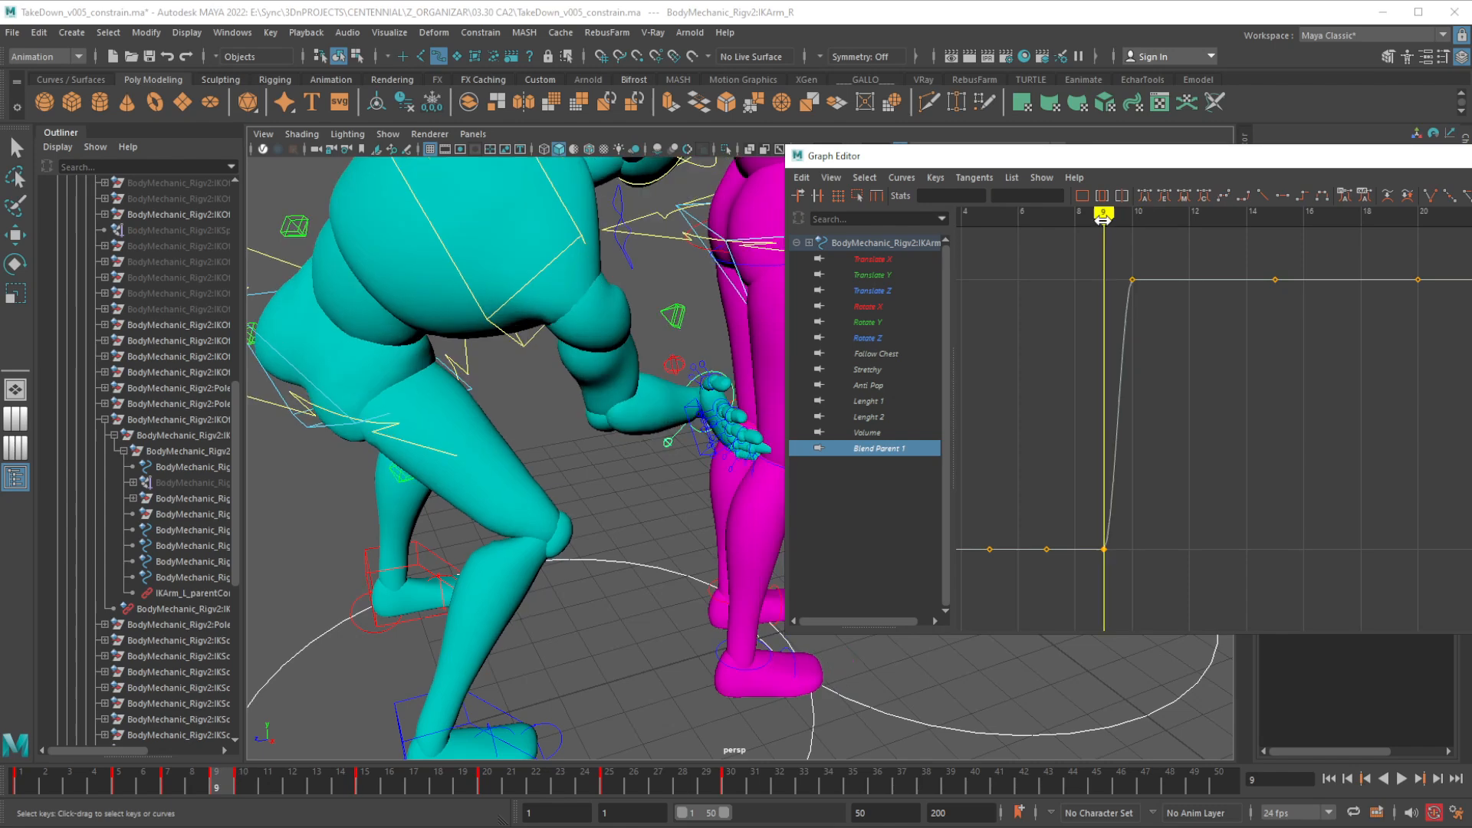
pyautogui.click(1129, 219)
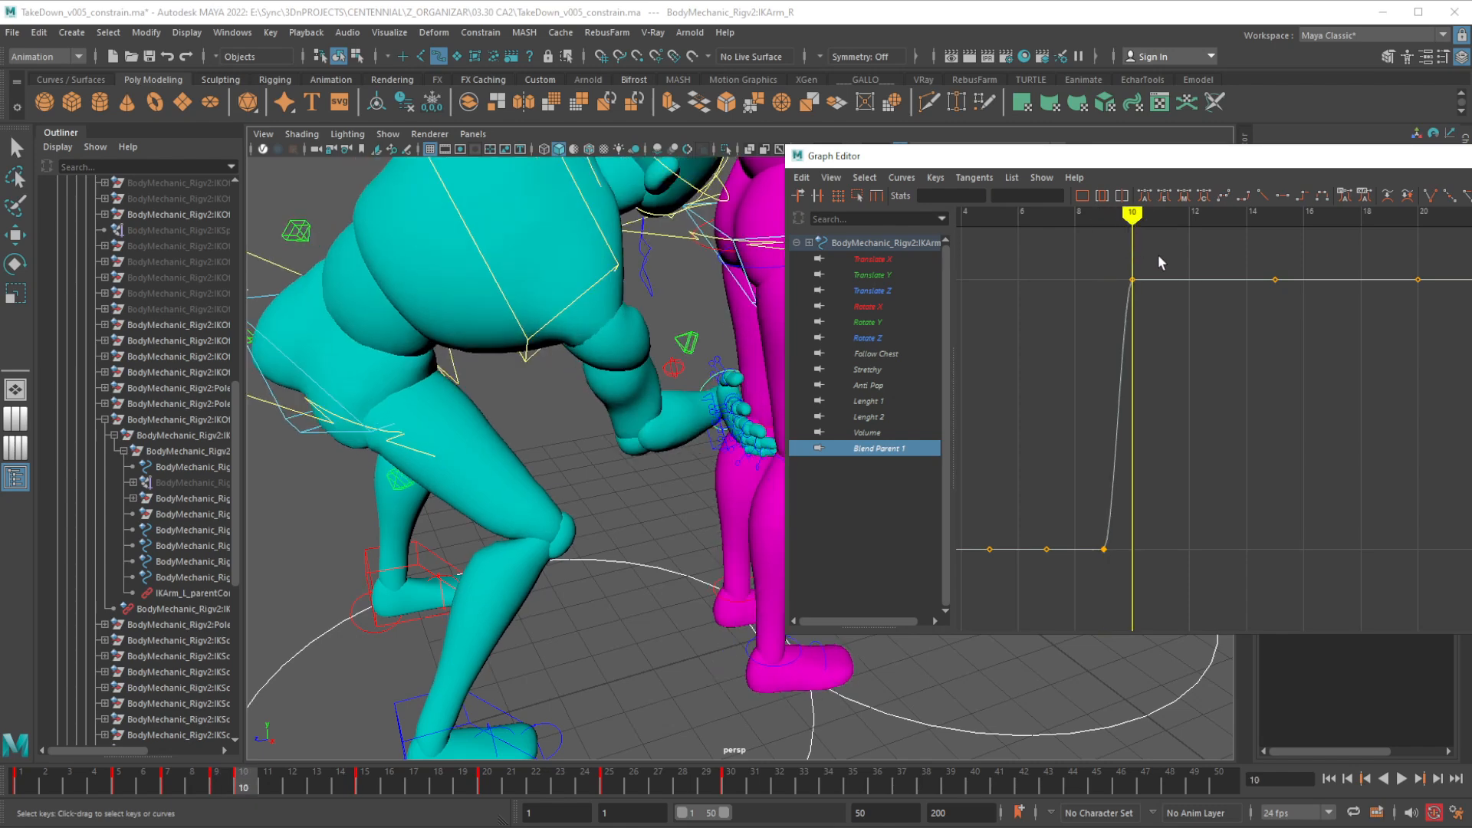
pyautogui.moveTo(1157, 254); pyautogui.dragTo(1099, 565)
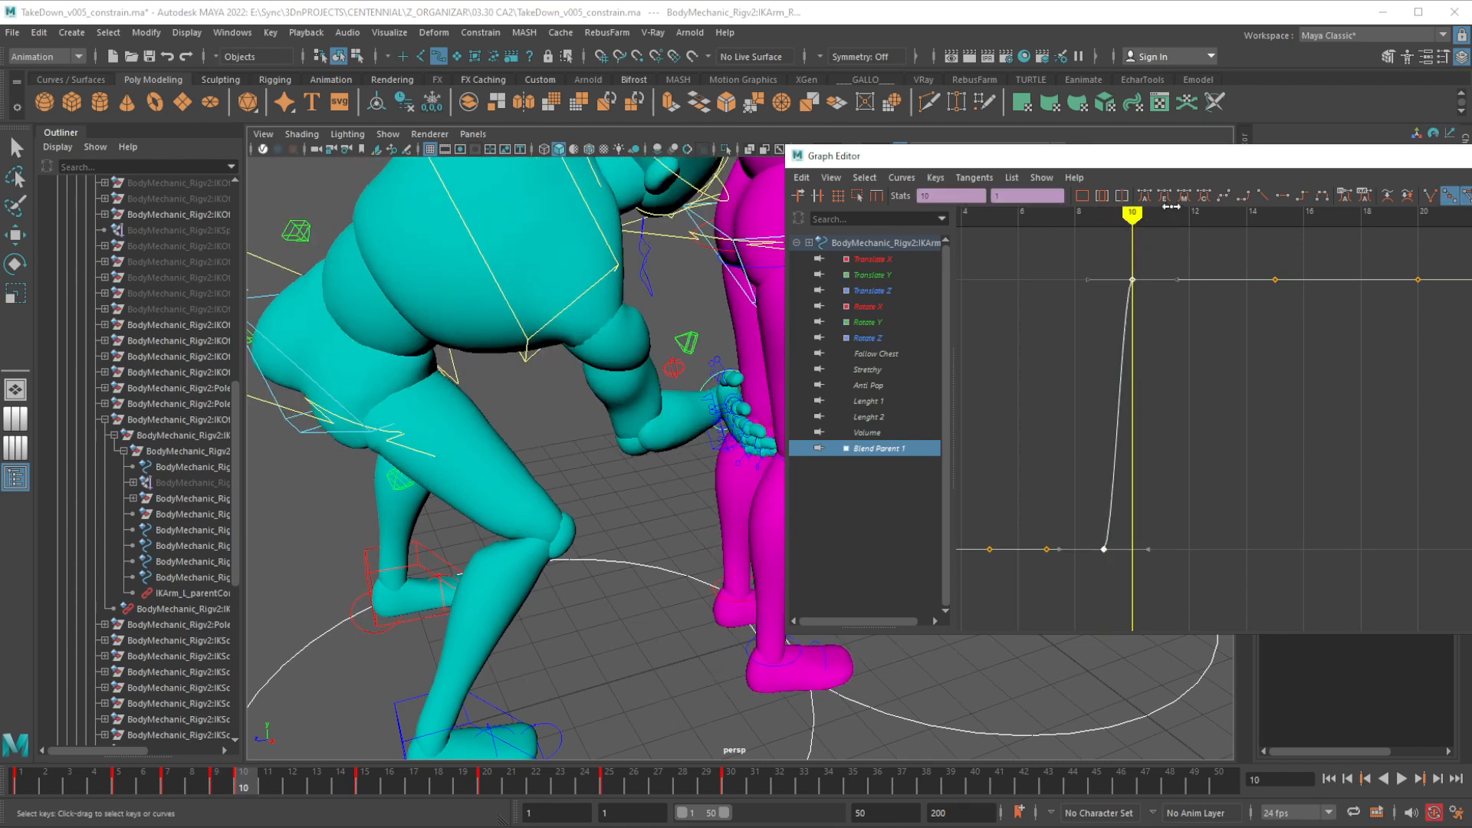
pyautogui.click(1145, 198)
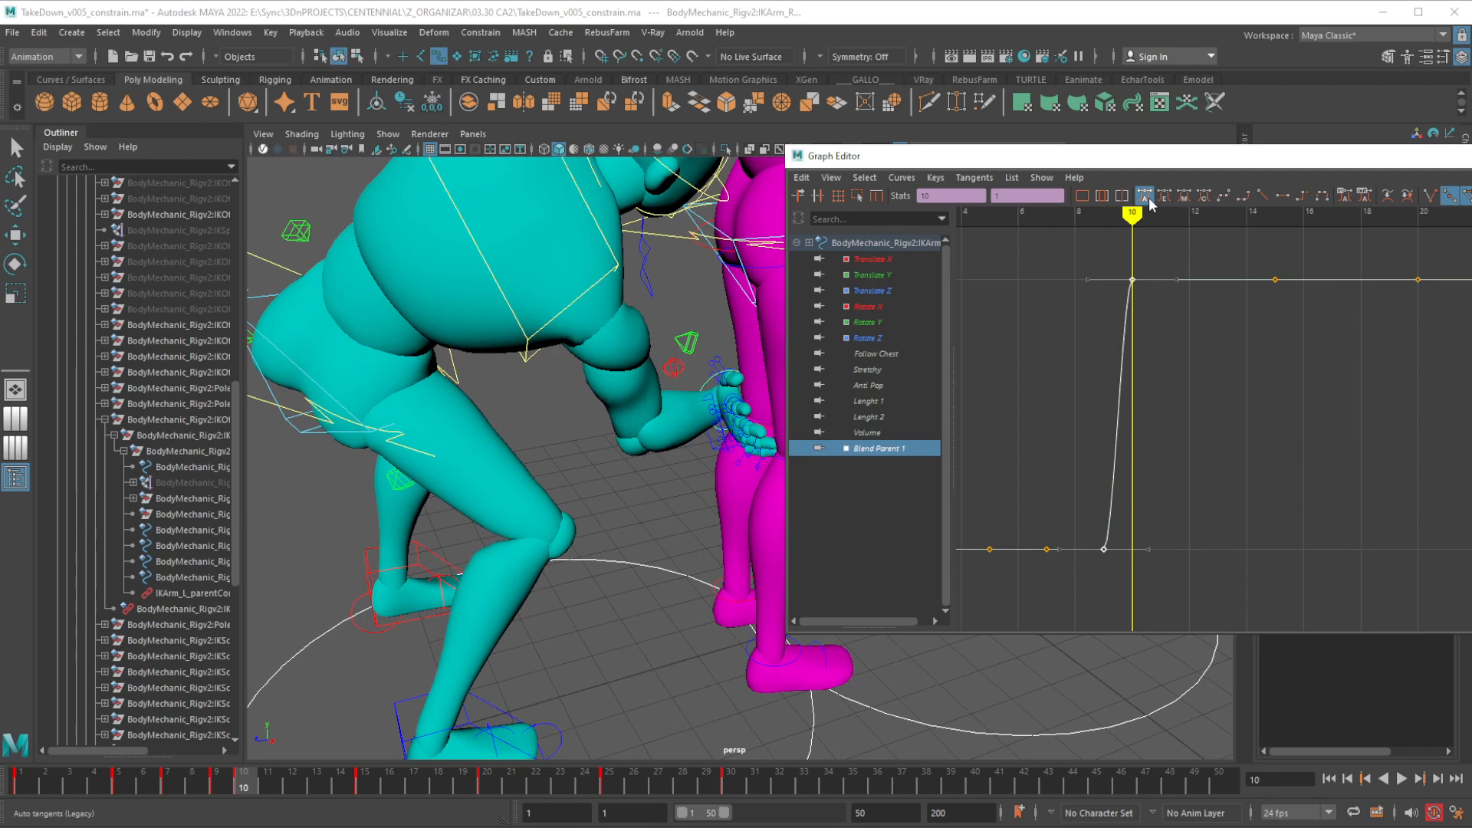
pyautogui.click(1303, 198)
pyautogui.click(1241, 435)
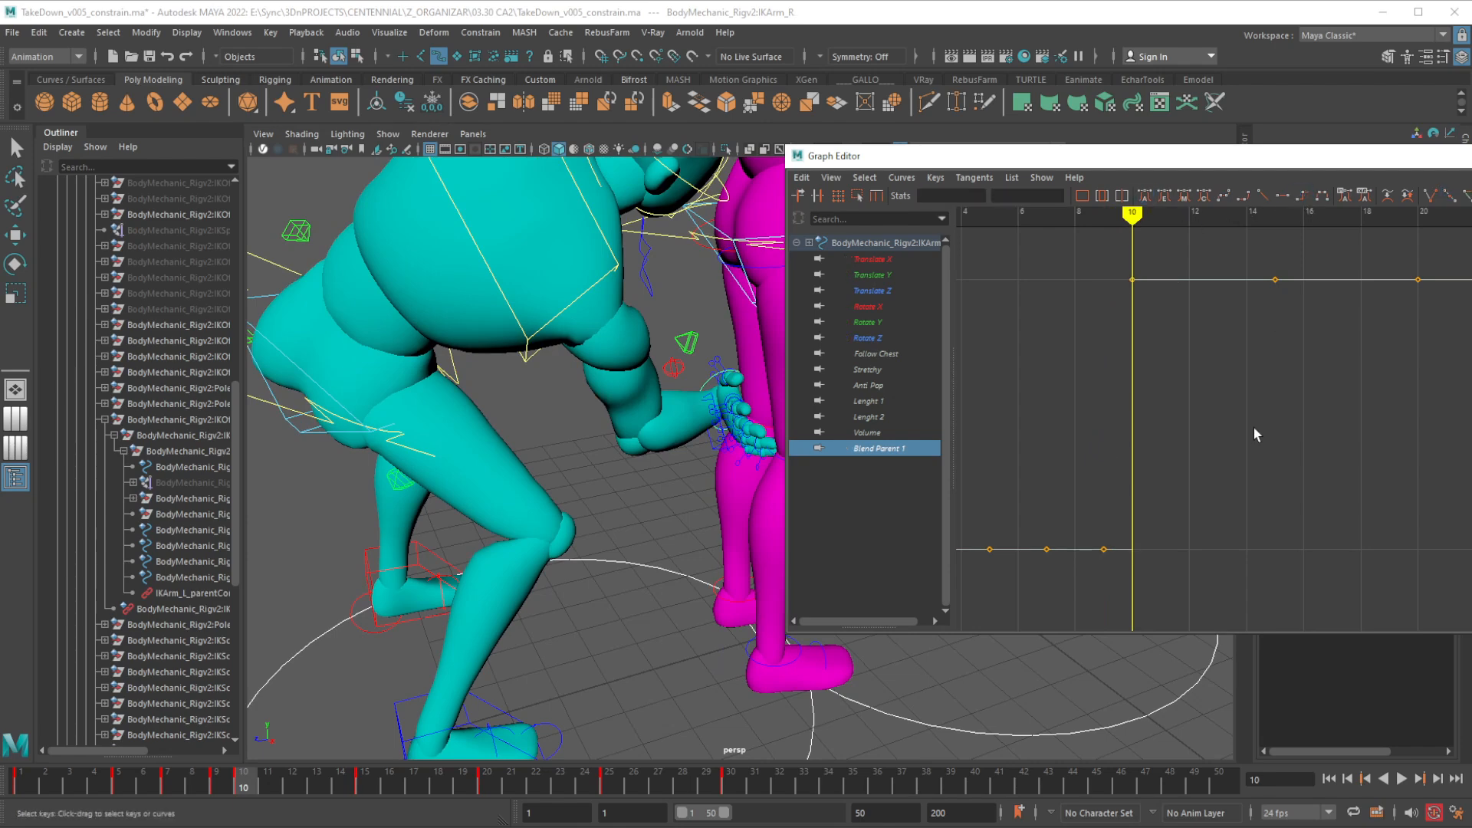
# - Select the left arm IK control and give its Blend Parent 1 keys at frames 8 and 9 step tangents in the Graph Editor
pyautogui.click(1108, 219)
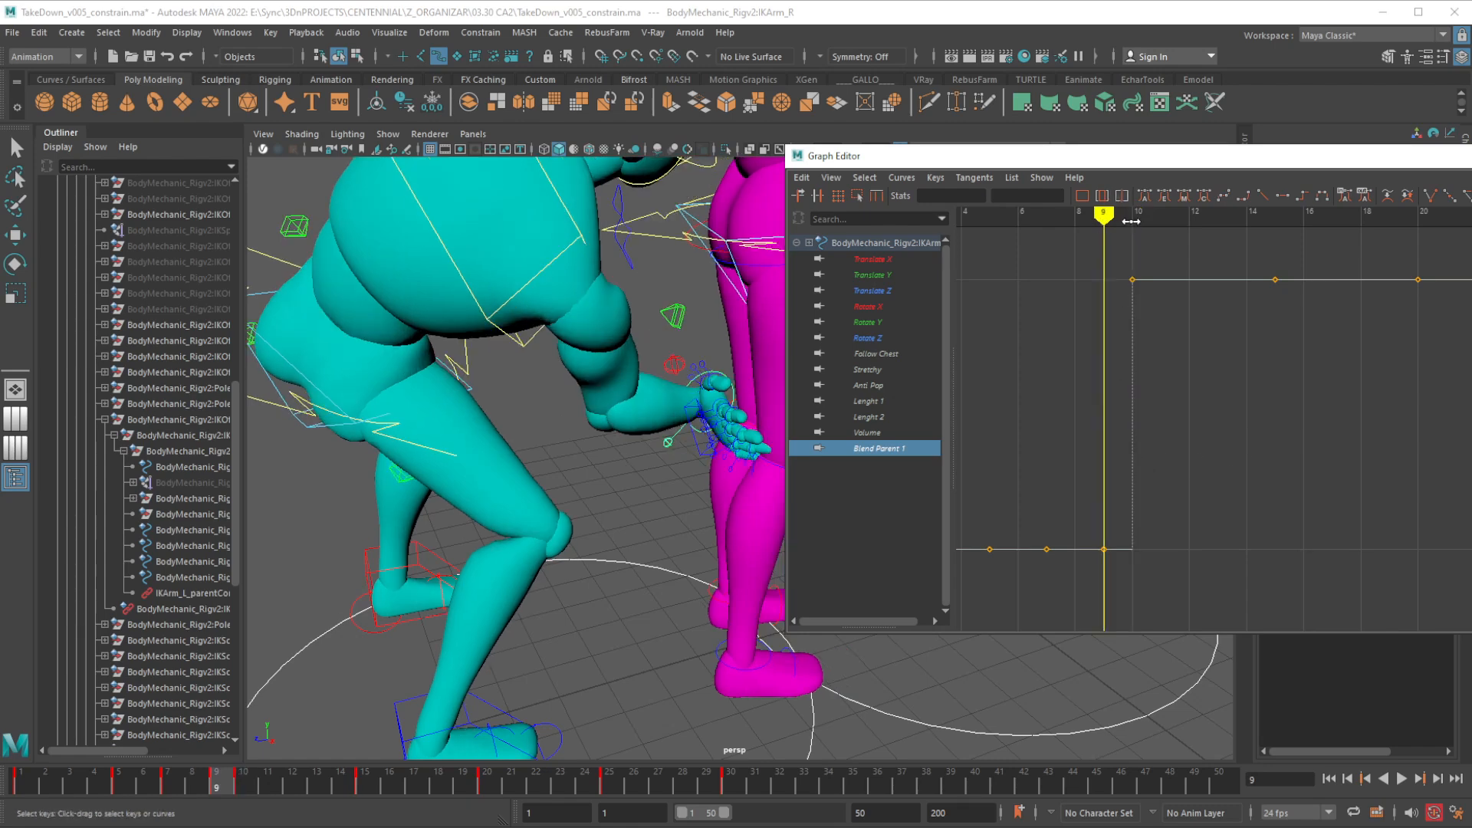
pyautogui.moveTo(1171, 163); pyautogui.dragTo(1471, 192)
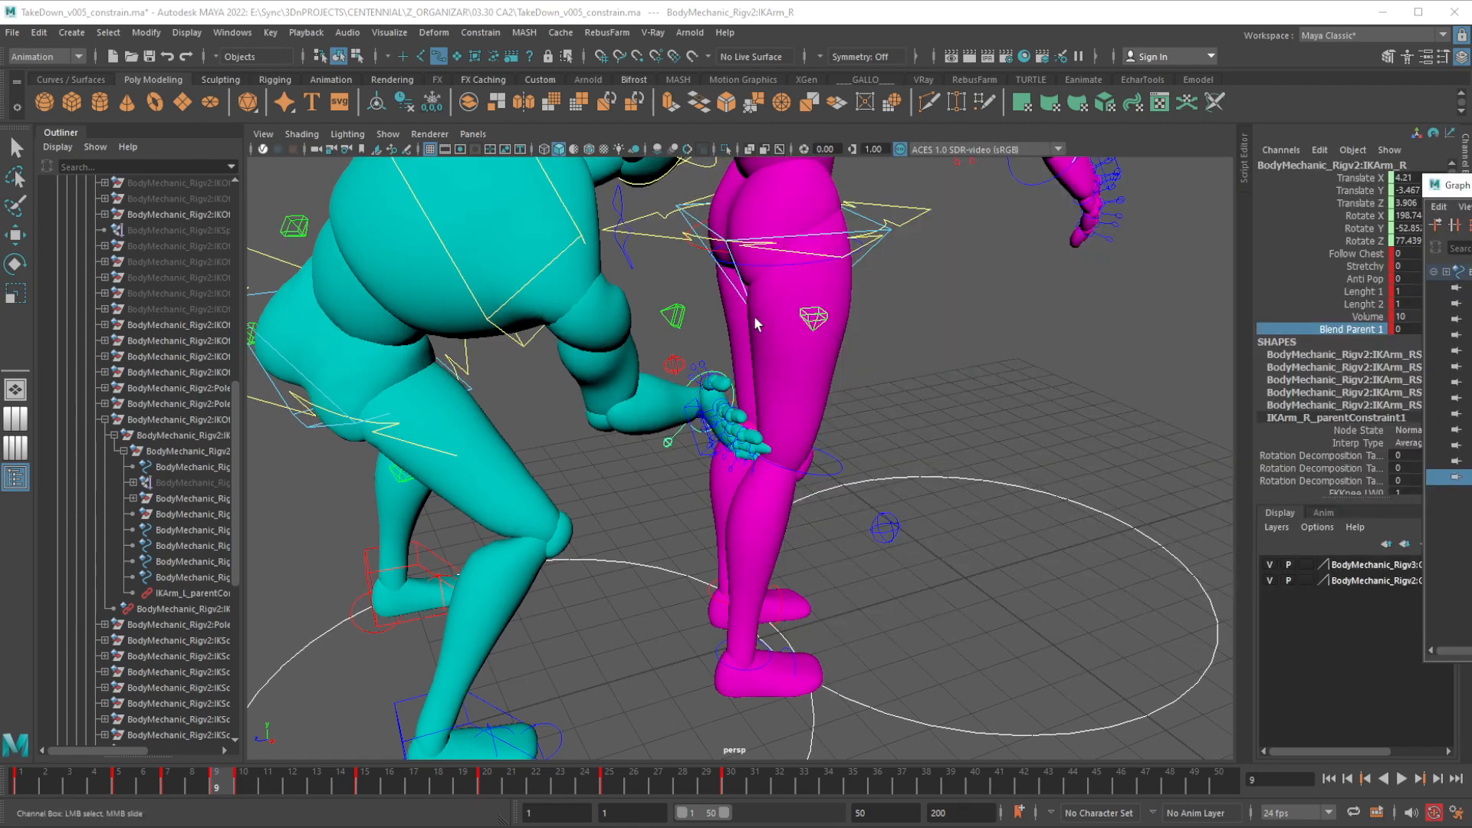
pyautogui.keyDown('alt'); pyautogui.moveTo(753, 315); pyautogui.dragTo(754, 355, button='middle'); pyautogui.keyUp('alt')
pyautogui.click(739, 451)
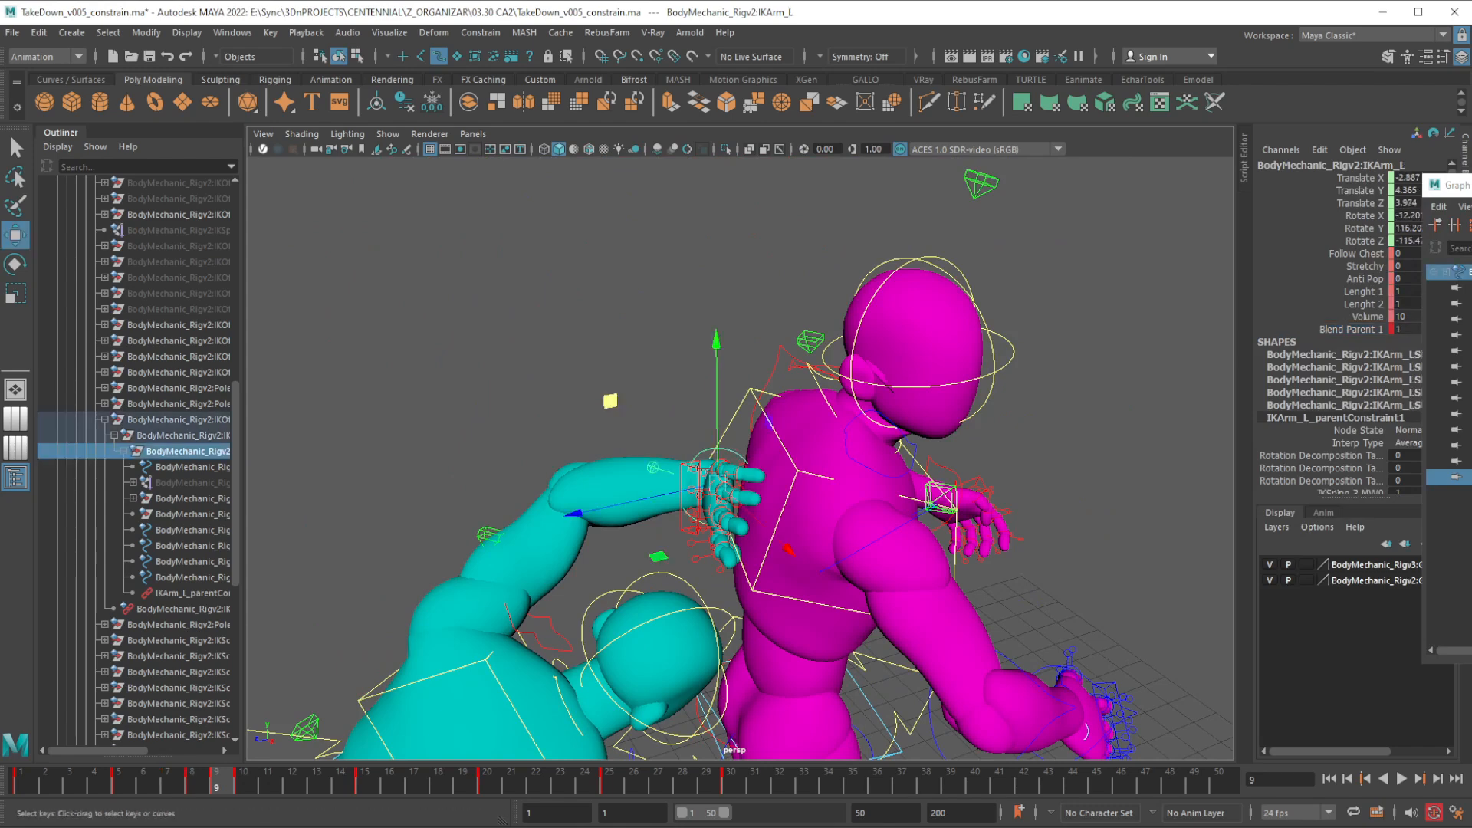
pyautogui.click(1376, 332)
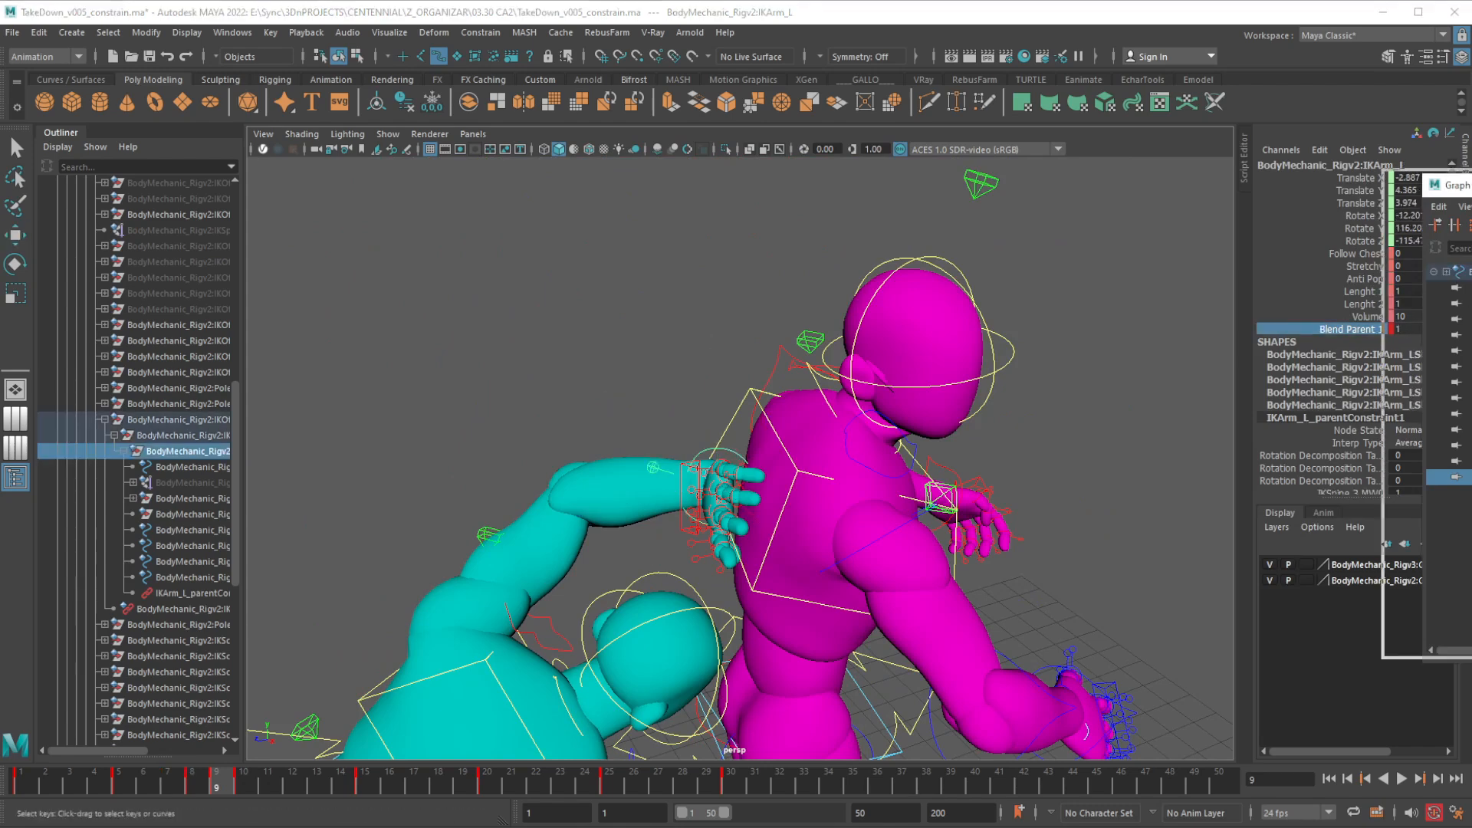
pyautogui.moveTo(1448, 185); pyautogui.dragTo(767, 147)
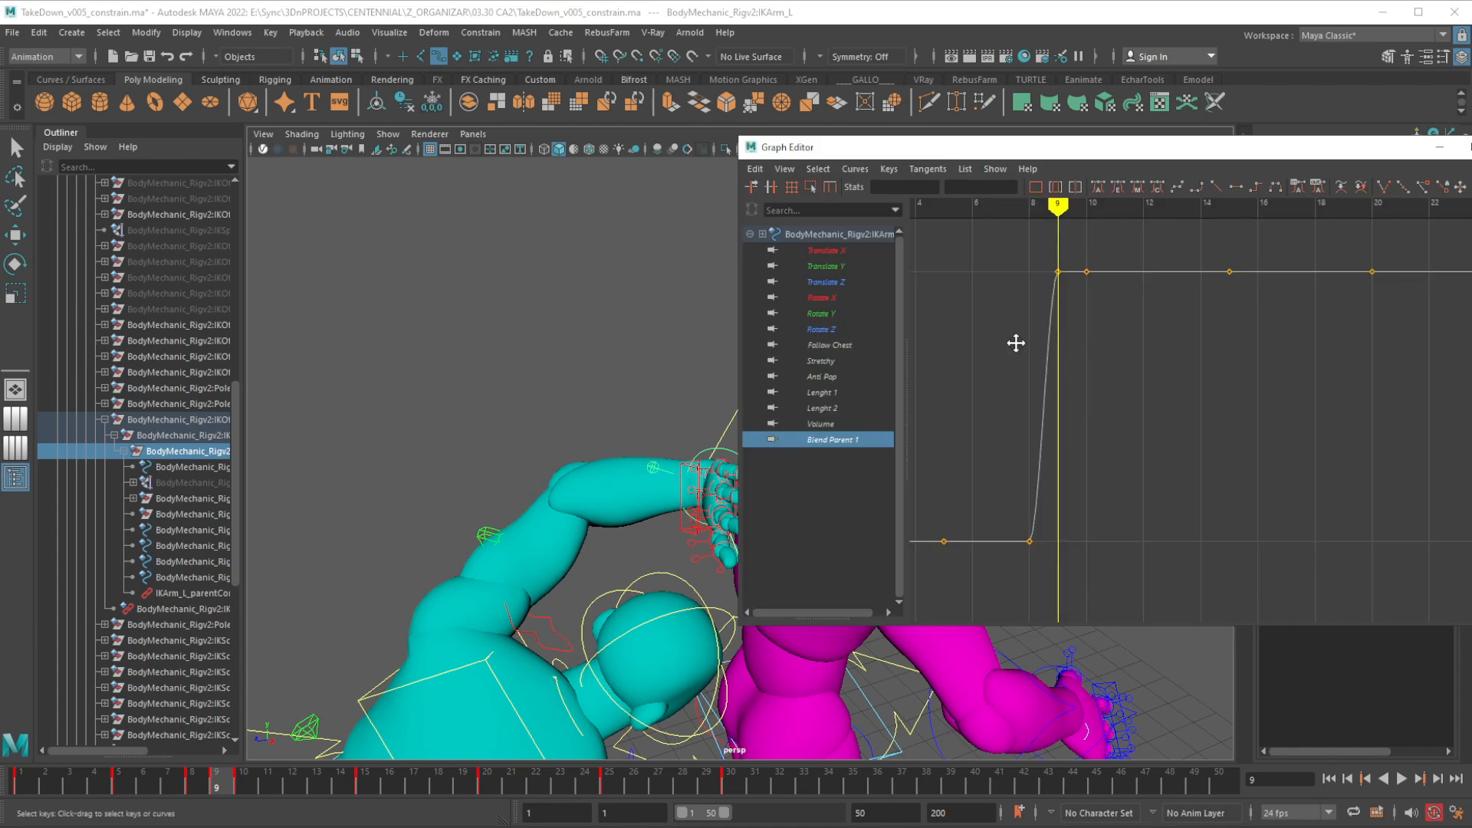
pyautogui.keyDown('alt'); pyautogui.moveTo(1014, 334); pyautogui.dragTo(1040, 331, button='middle'); pyautogui.keyUp('alt')
pyautogui.keyDown('alt'); pyautogui.keyDown('shift'); pyautogui.moveTo(1040, 331); pyautogui.dragTo(1018, 348, button='right'); pyautogui.keyUp('shift'); pyautogui.keyUp('alt')
pyautogui.keyDown('alt'); pyautogui.moveTo(1051, 336); pyautogui.dragTo(1169, 327, button='middle'); pyautogui.keyUp('alt')
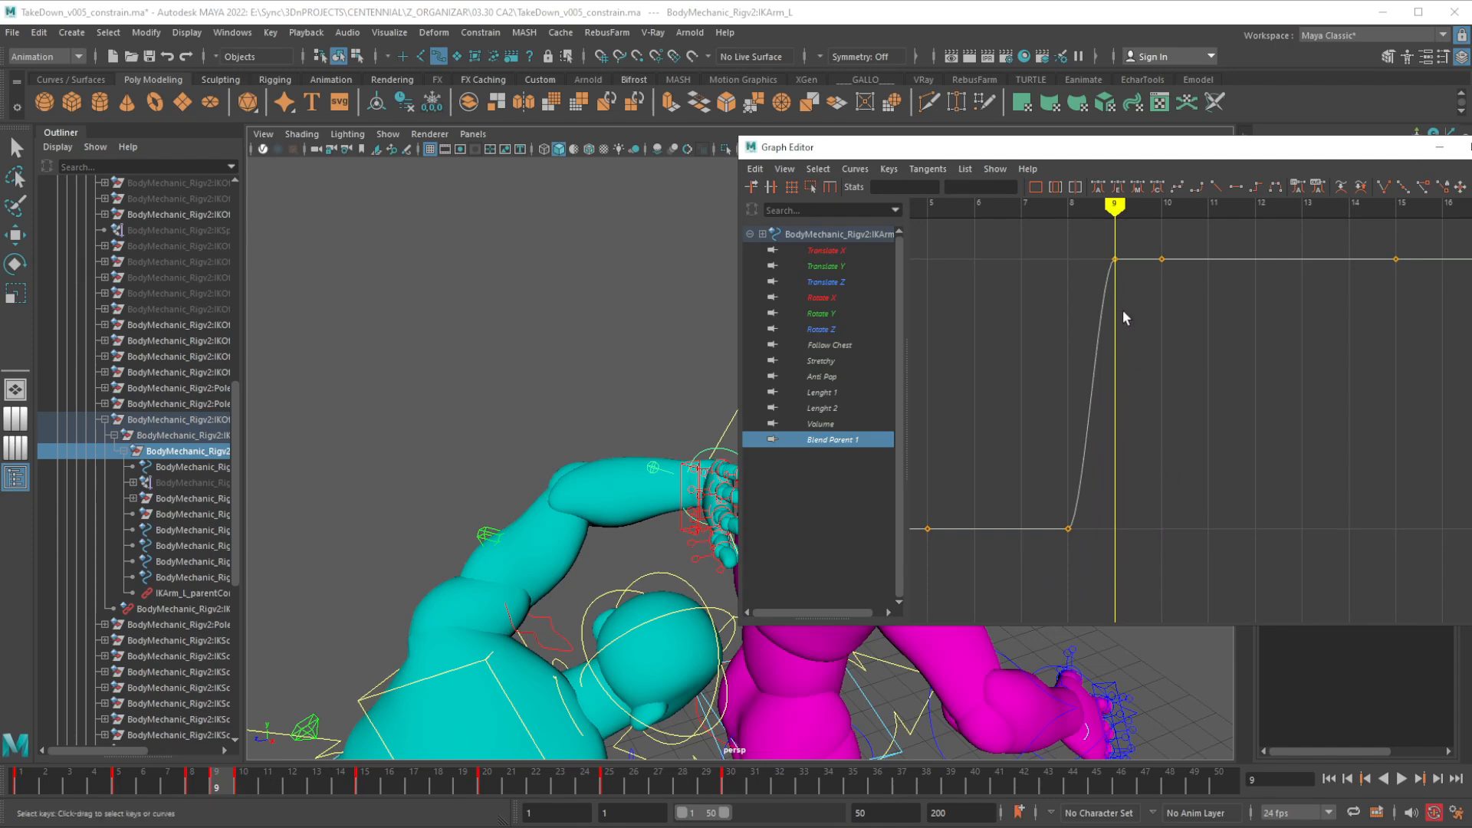
pyautogui.moveTo(1116, 212); pyautogui.dragTo(1068, 207)
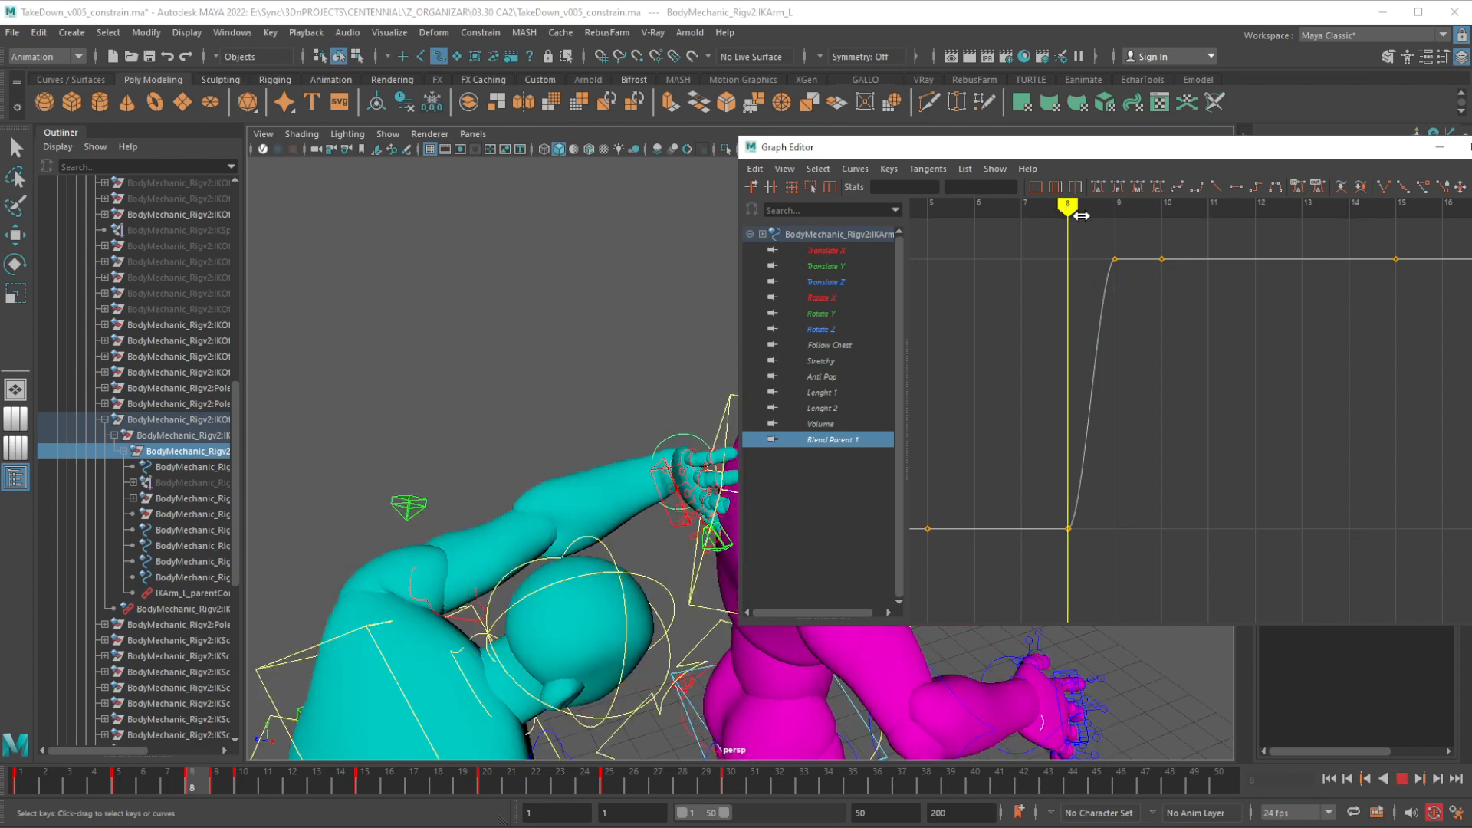
pyautogui.moveTo(1020, 564); pyautogui.dragTo(1175, 236)
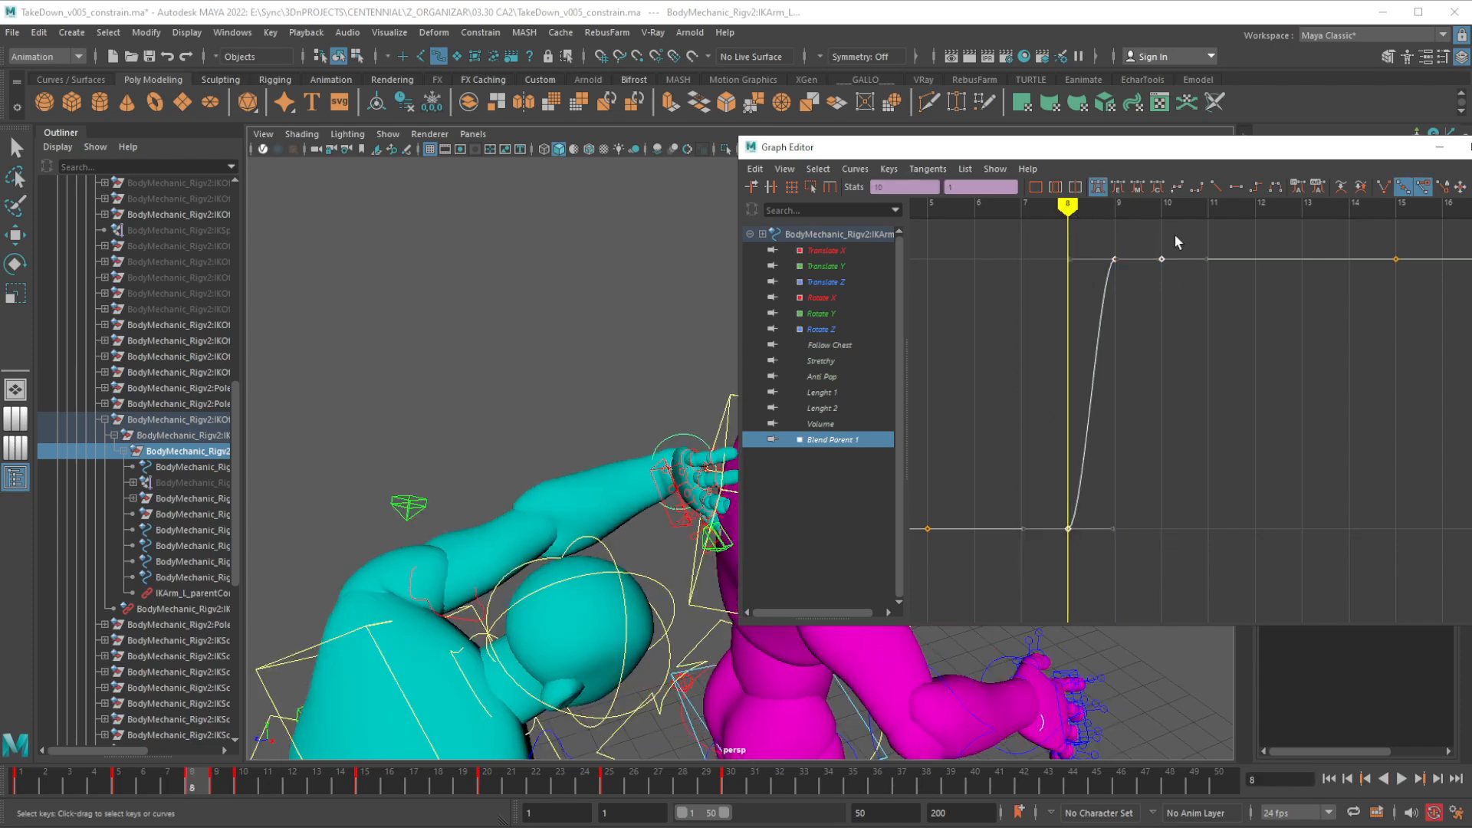
pyautogui.click(1254, 187)
pyautogui.click(1109, 436)
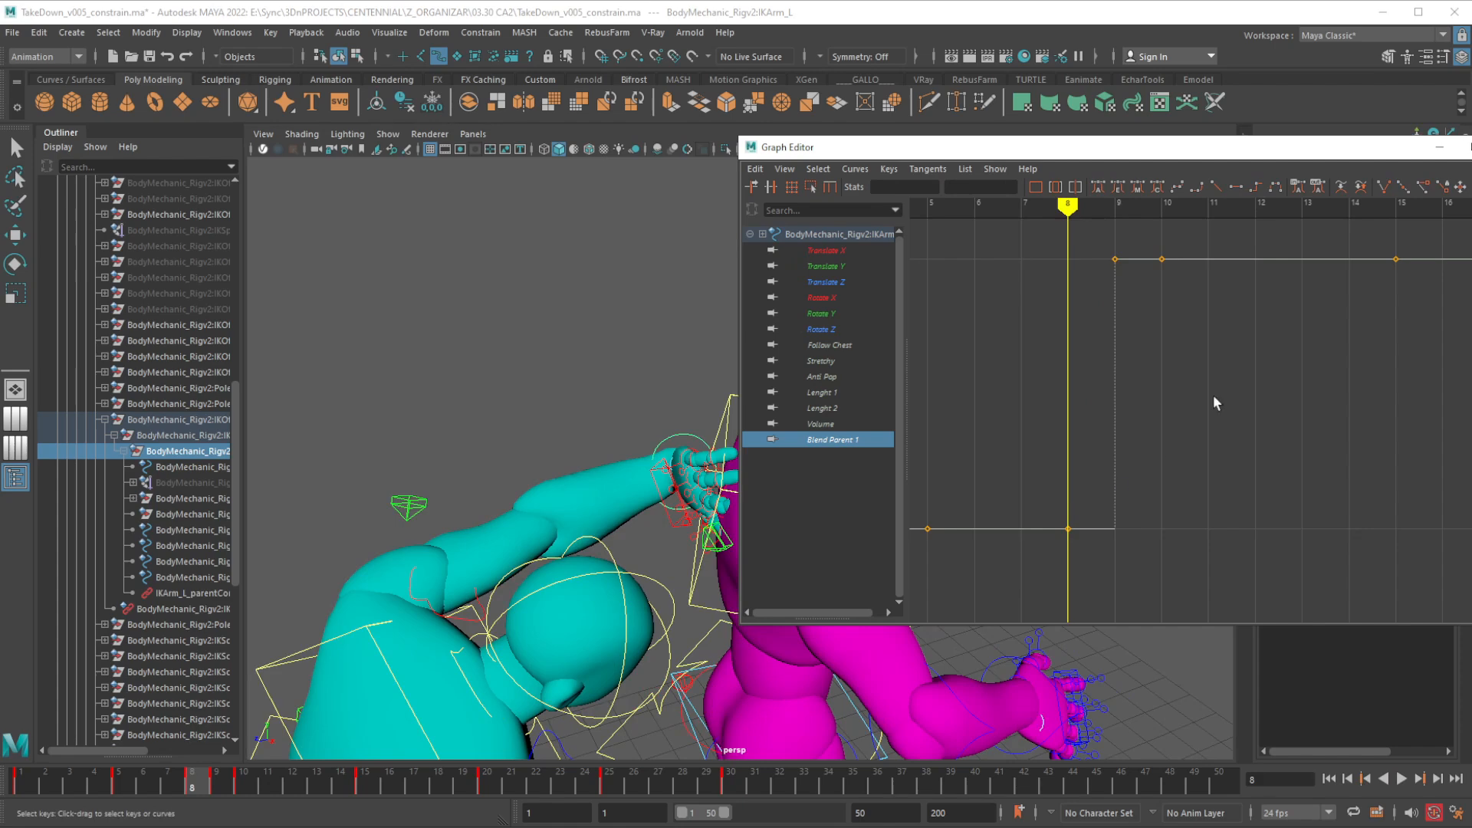
# - Scrub frames 5 to 9 and orbit around both rigs to inspect the left hand's contact on the opponent
pyautogui.keyDown('alt'); pyautogui.moveTo(1317, 421); pyautogui.dragTo(1263, 433, button='right'); pyautogui.keyUp('alt')
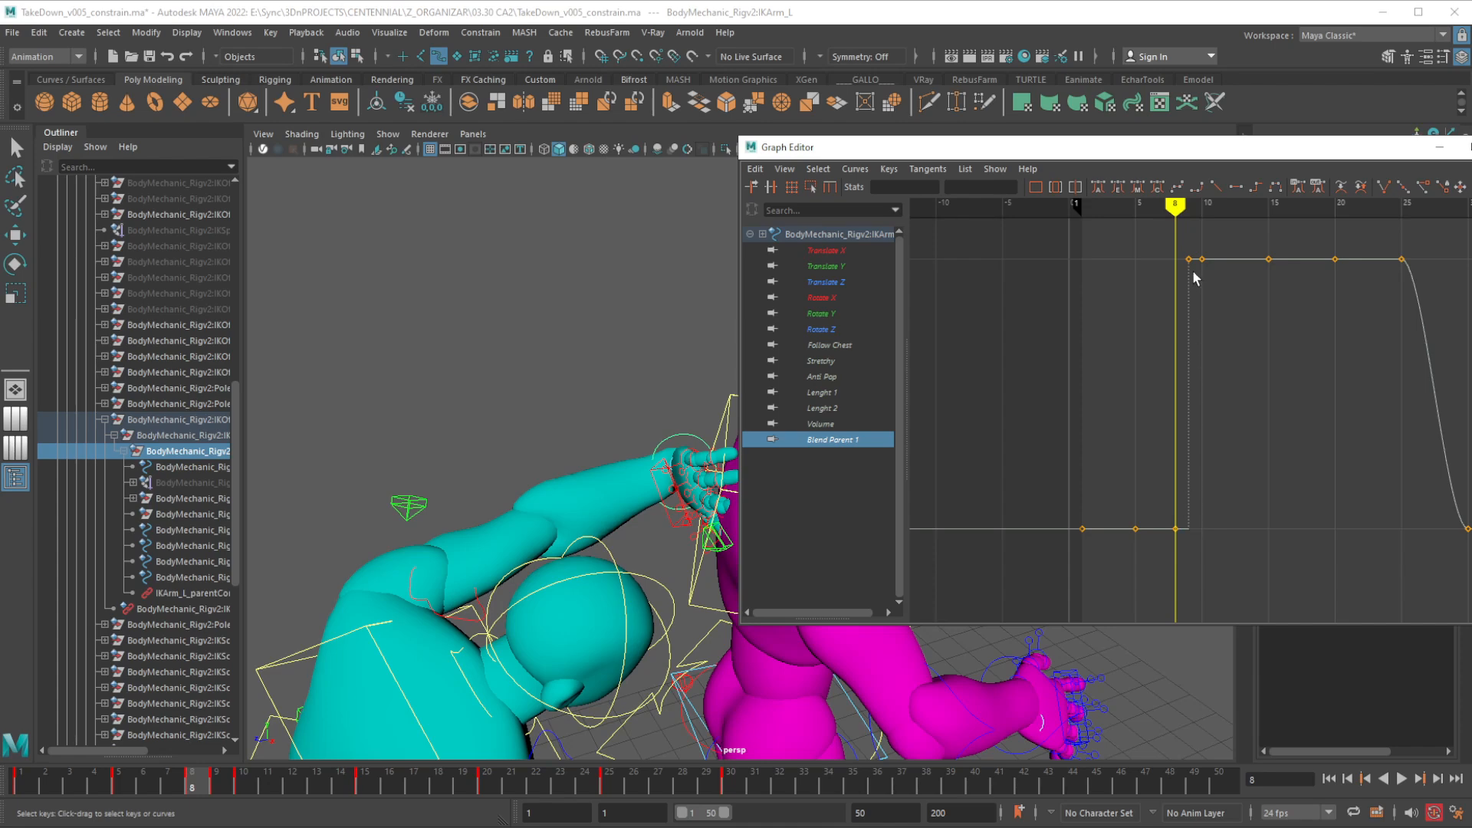
pyautogui.moveTo(1355, 158); pyautogui.dragTo(1471, 203)
pyautogui.keyDown('alt'); pyautogui.moveTo(924, 652); pyautogui.dragTo(927, 641); pyautogui.keyUp('alt')
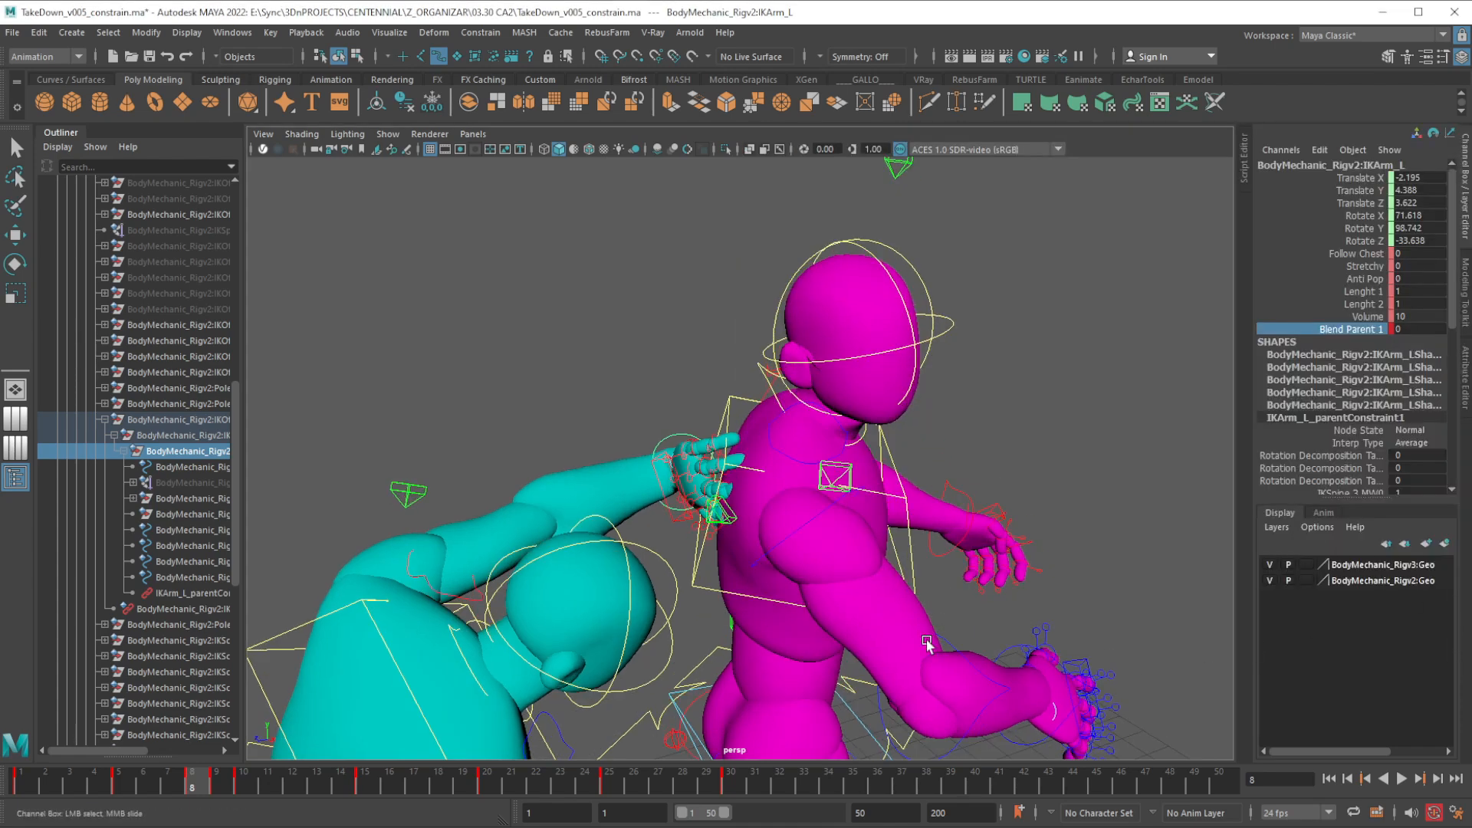
pyautogui.moveTo(203, 784); pyautogui.dragTo(181, 790)
pyautogui.keyDown('alt'); pyautogui.moveTo(598, 653); pyautogui.dragTo(496, 728); pyautogui.keyUp('alt')
pyautogui.click(204, 790)
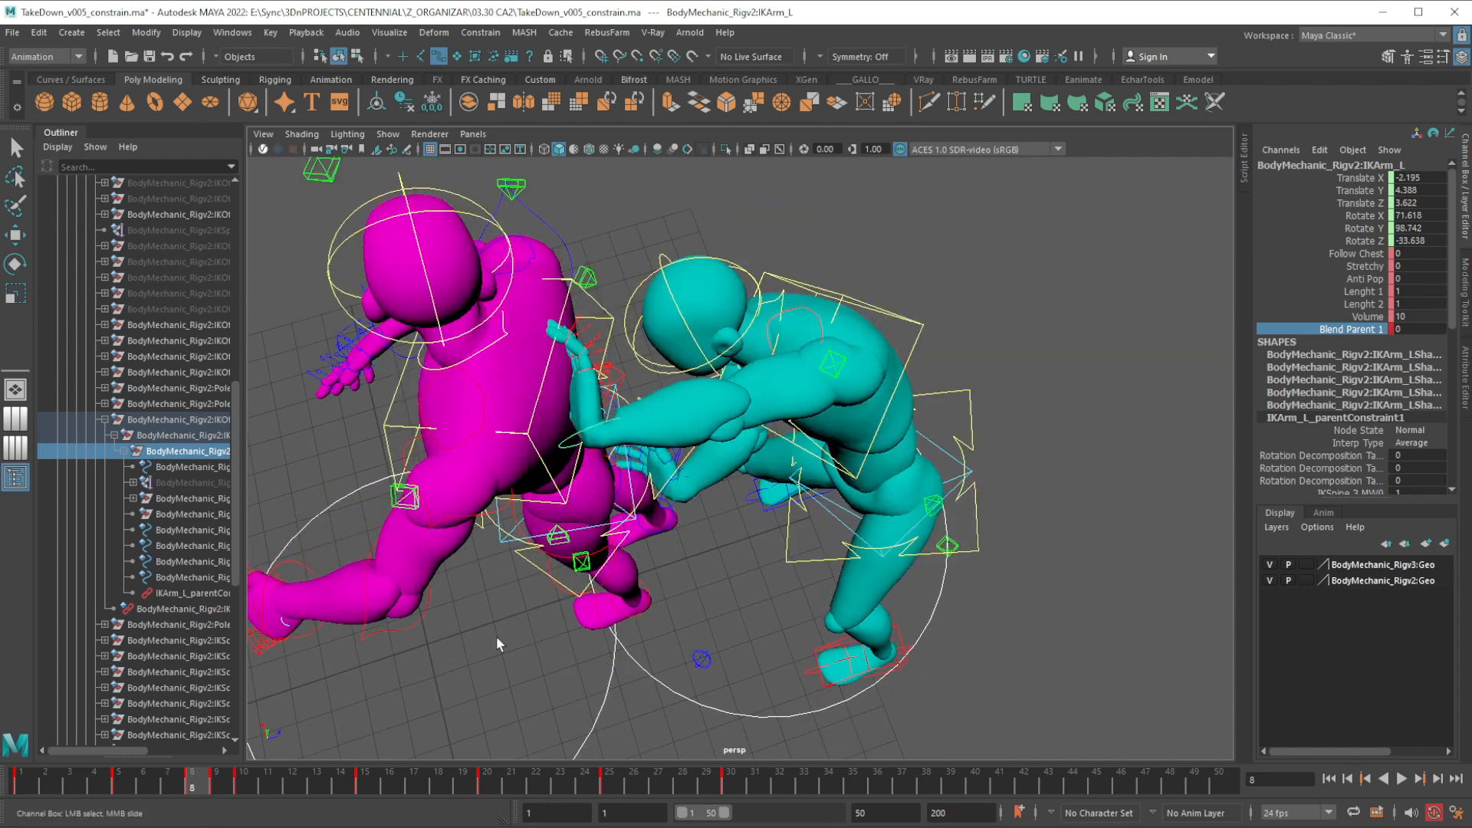
pyautogui.click(124, 786)
pyautogui.keyDown('alt'); pyautogui.moveTo(858, 468); pyautogui.dragTo(737, 665, button='middle'); pyautogui.keyUp('alt')
pyautogui.keyDown('alt'); pyautogui.moveTo(736, 665); pyautogui.dragTo(690, 647); pyautogui.keyUp('alt')
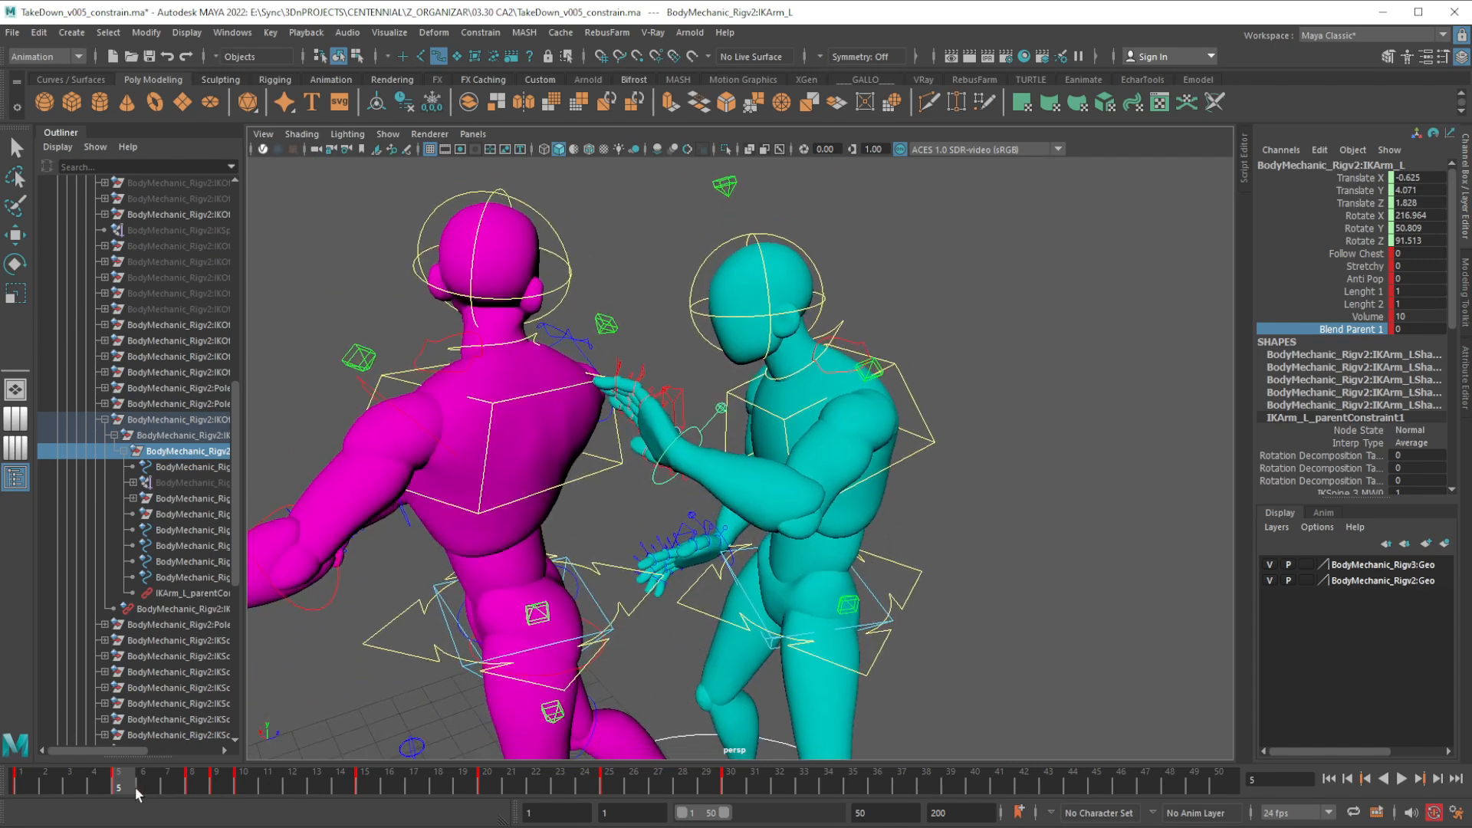
pyautogui.moveTo(135, 784); pyautogui.dragTo(221, 786)
pyautogui.keyDown('alt'); pyautogui.moveTo(536, 605); pyautogui.dragTo(349, 670); pyautogui.keyUp('alt')
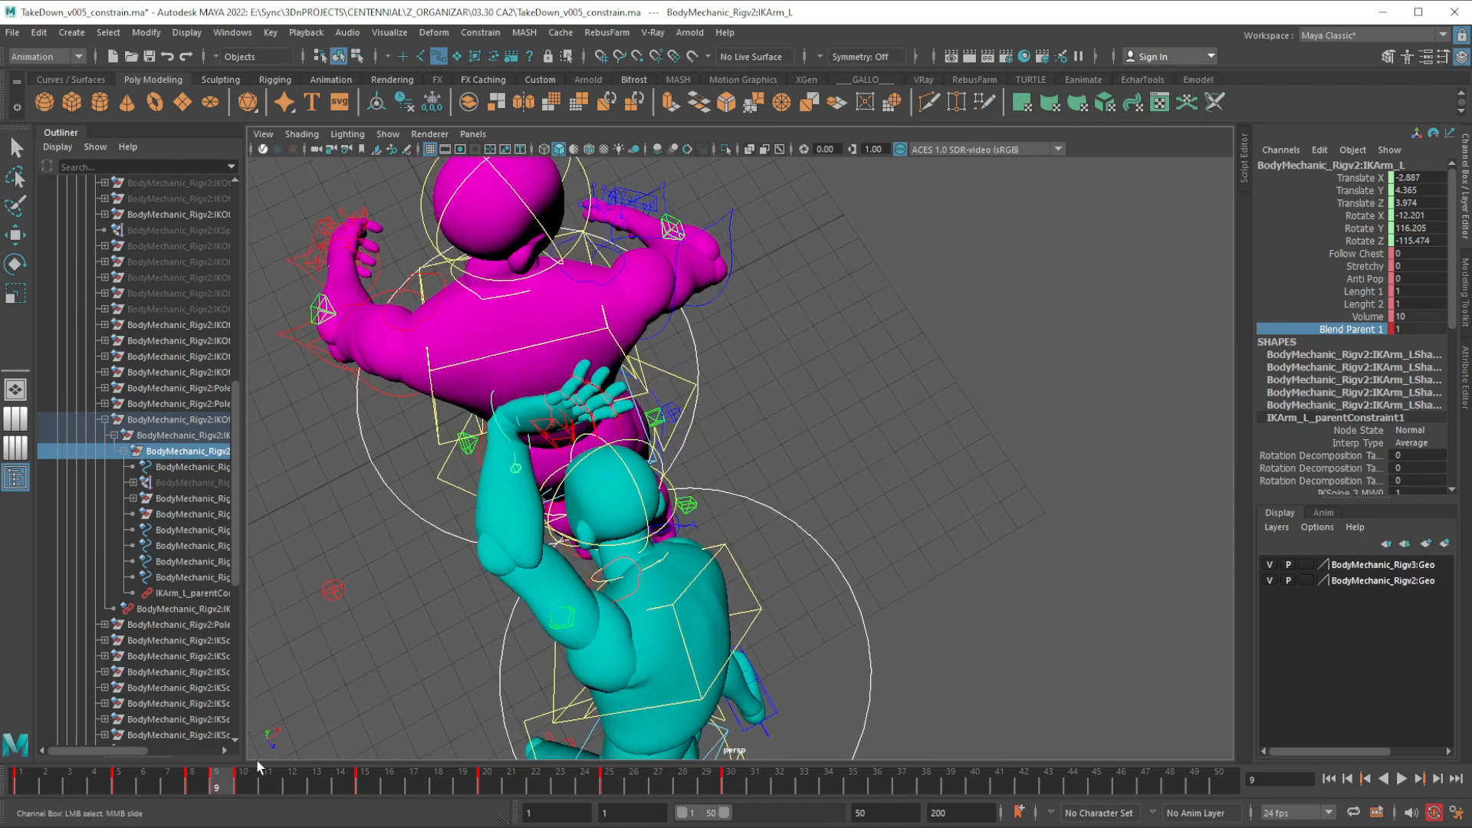
pyautogui.click(198, 788)
pyautogui.keyDown('alt'); pyautogui.moveTo(571, 653); pyautogui.dragTo(281, 776); pyautogui.keyUp('alt')
# - At frame 8, rotate and move the left arm IK control so the hand rests on the opponent's back
pyautogui.press('w')
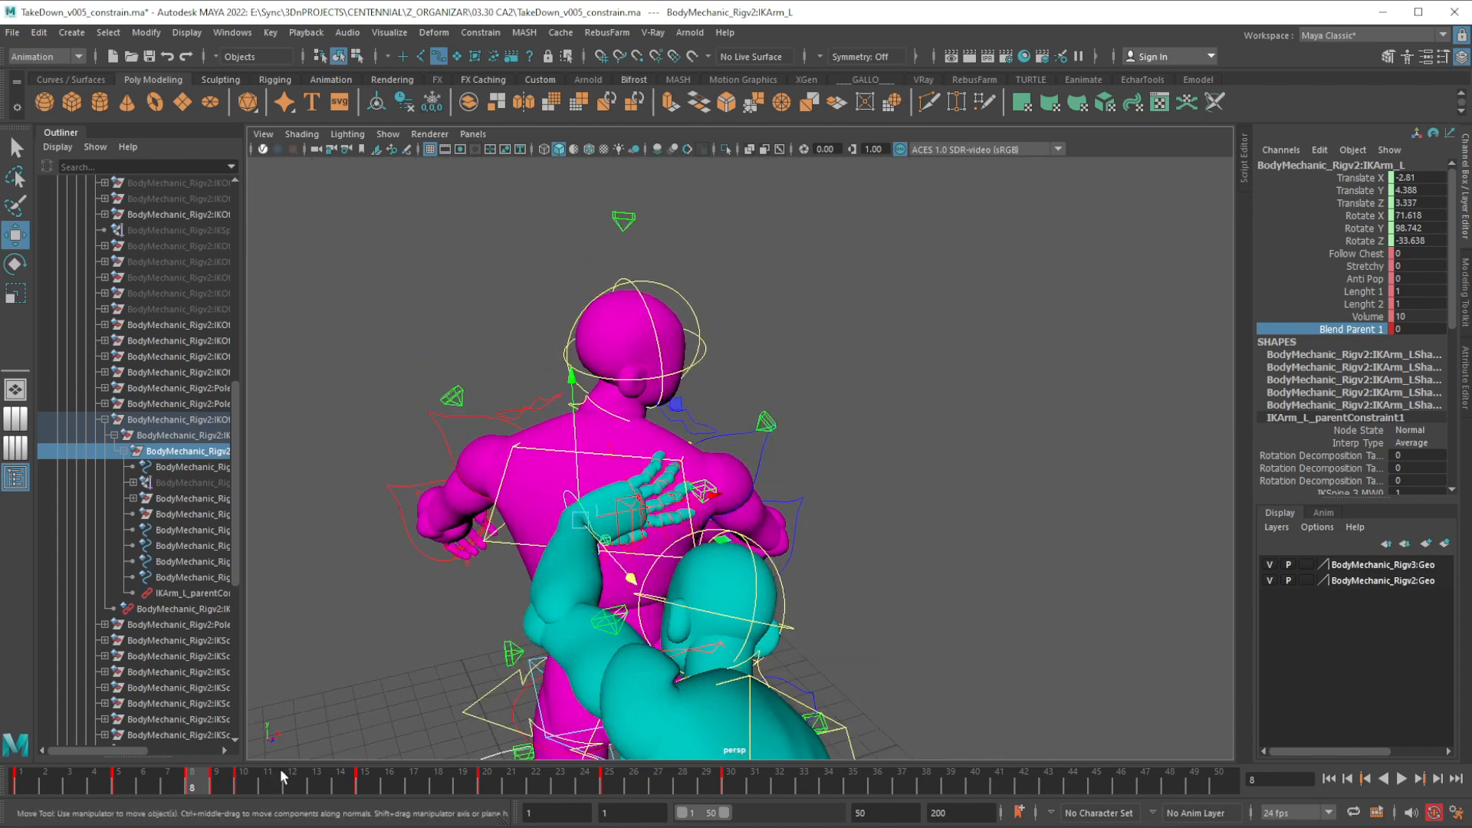
pyautogui.click(230, 788)
pyautogui.keyDown('alt'); pyautogui.moveTo(429, 689); pyautogui.dragTo(539, 711); pyautogui.keyUp('alt')
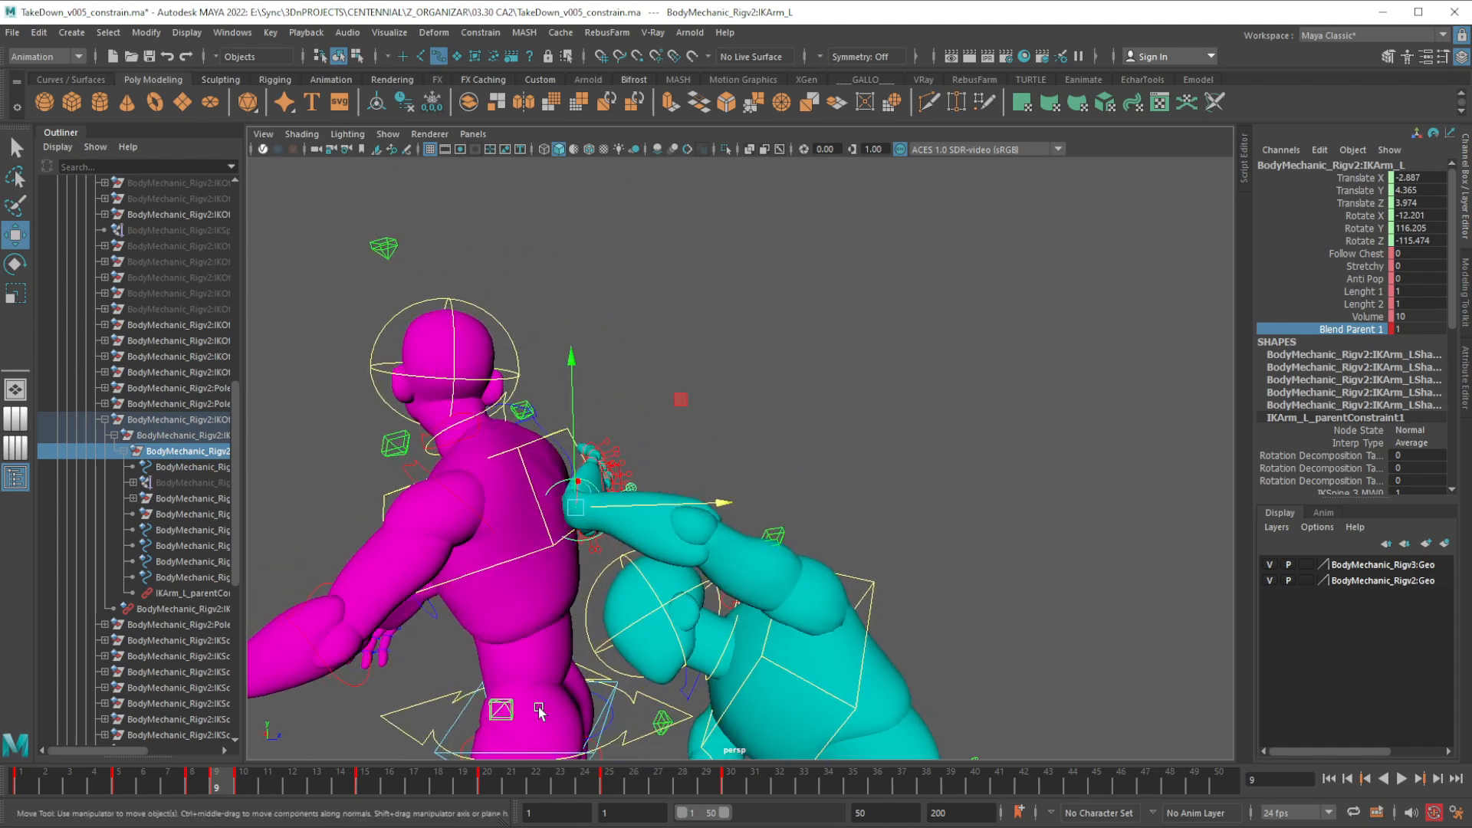
pyautogui.click(195, 781)
pyautogui.press('e')
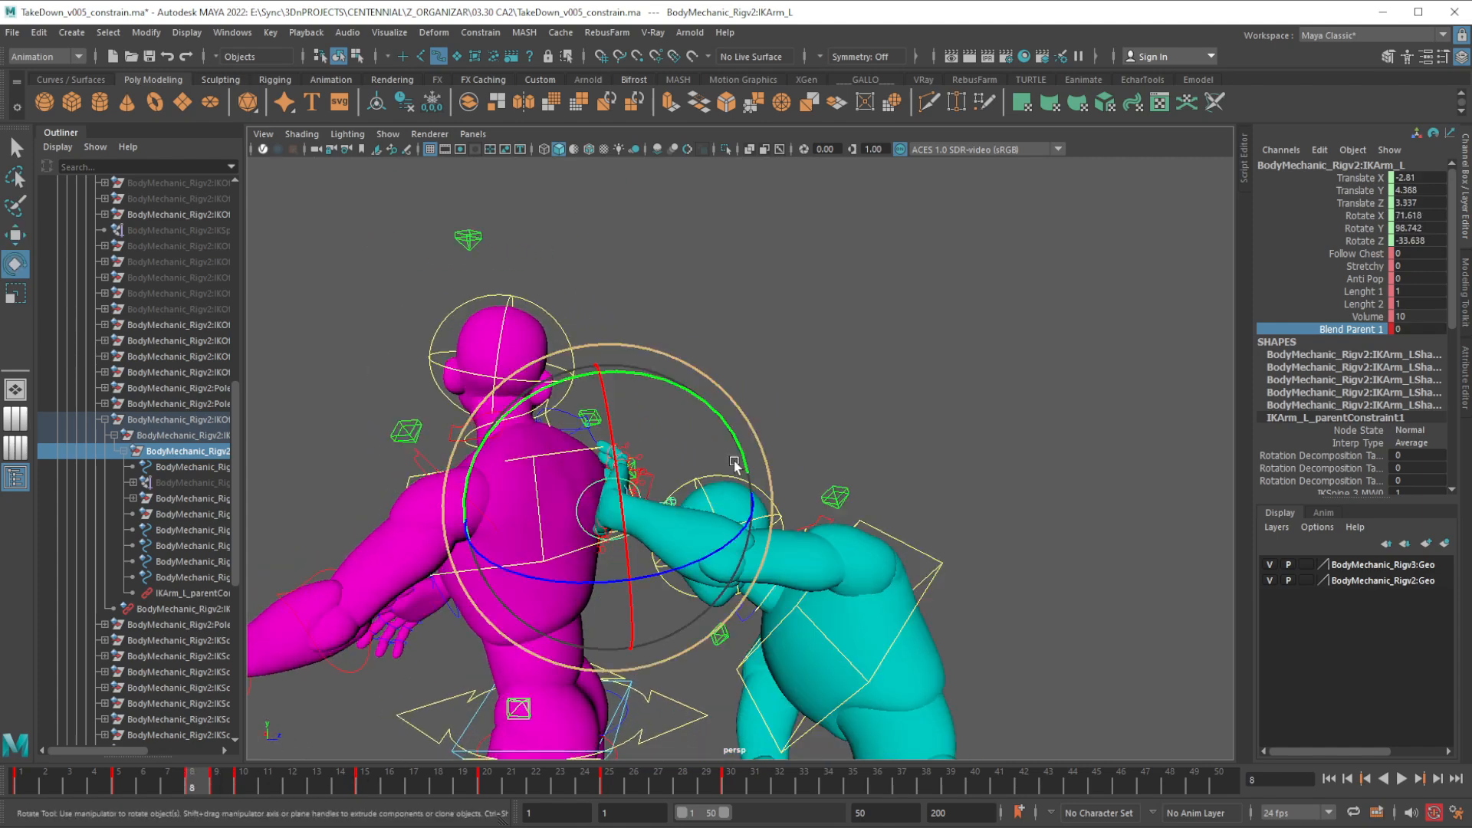
pyautogui.click(755, 448)
pyautogui.click(748, 445)
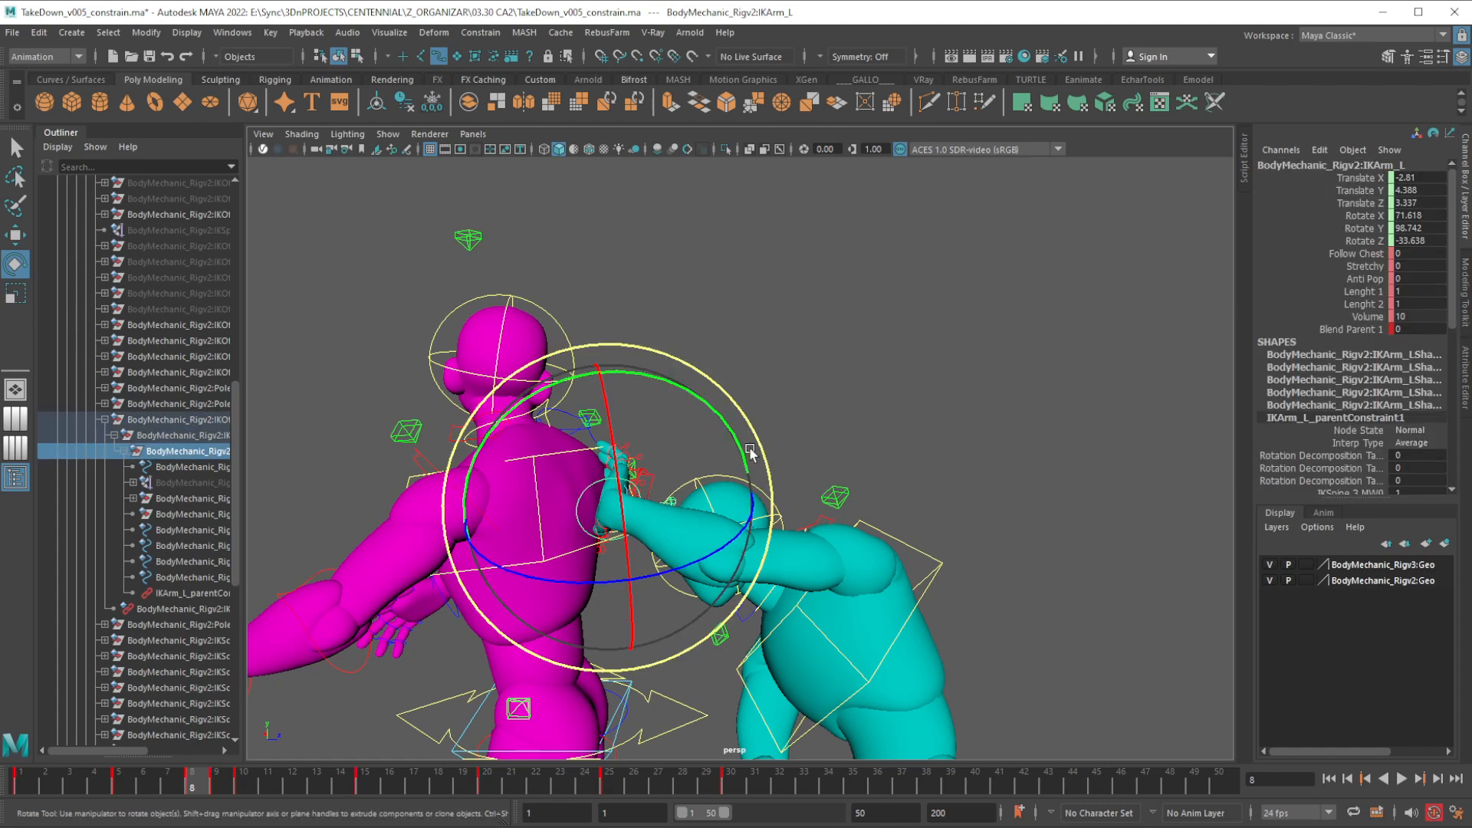
pyautogui.moveTo(738, 440)
pyautogui.mouseDown()
pyautogui.moveTo(722, 426)
pyautogui.moveTo(713, 445)
pyautogui.mouseUp()
pyautogui.press('w')
pyautogui.keyDown('alt'); pyautogui.moveTo(673, 567); pyautogui.dragTo(709, 562); pyautogui.keyUp('alt')
pyautogui.moveTo(741, 451); pyautogui.dragTo(747, 458, button='middle')
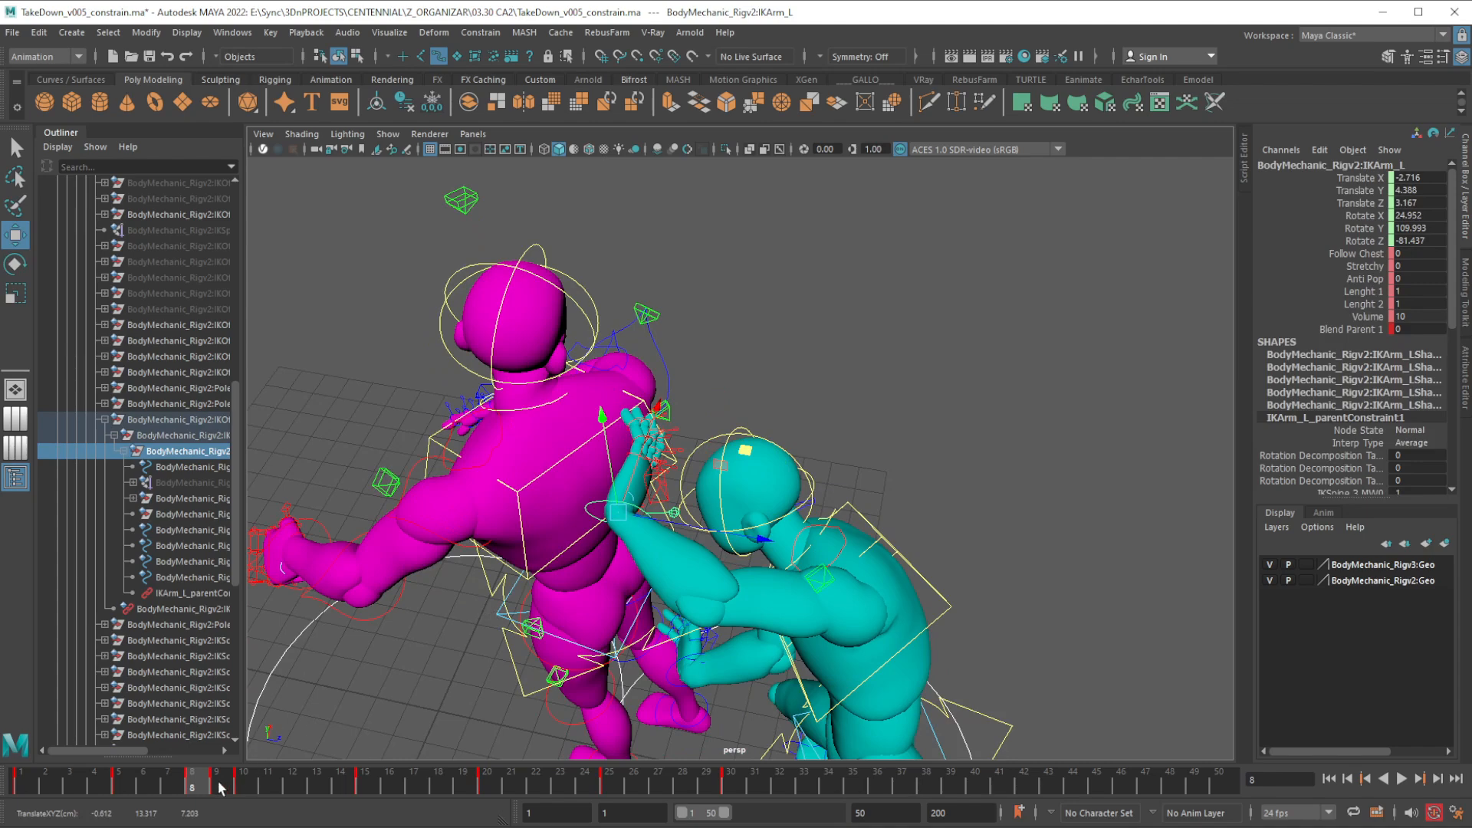
# - Go back to frame 3, frame the rigs and play back the animation
pyautogui.moveTo(220, 787); pyautogui.dragTo(70, 785)
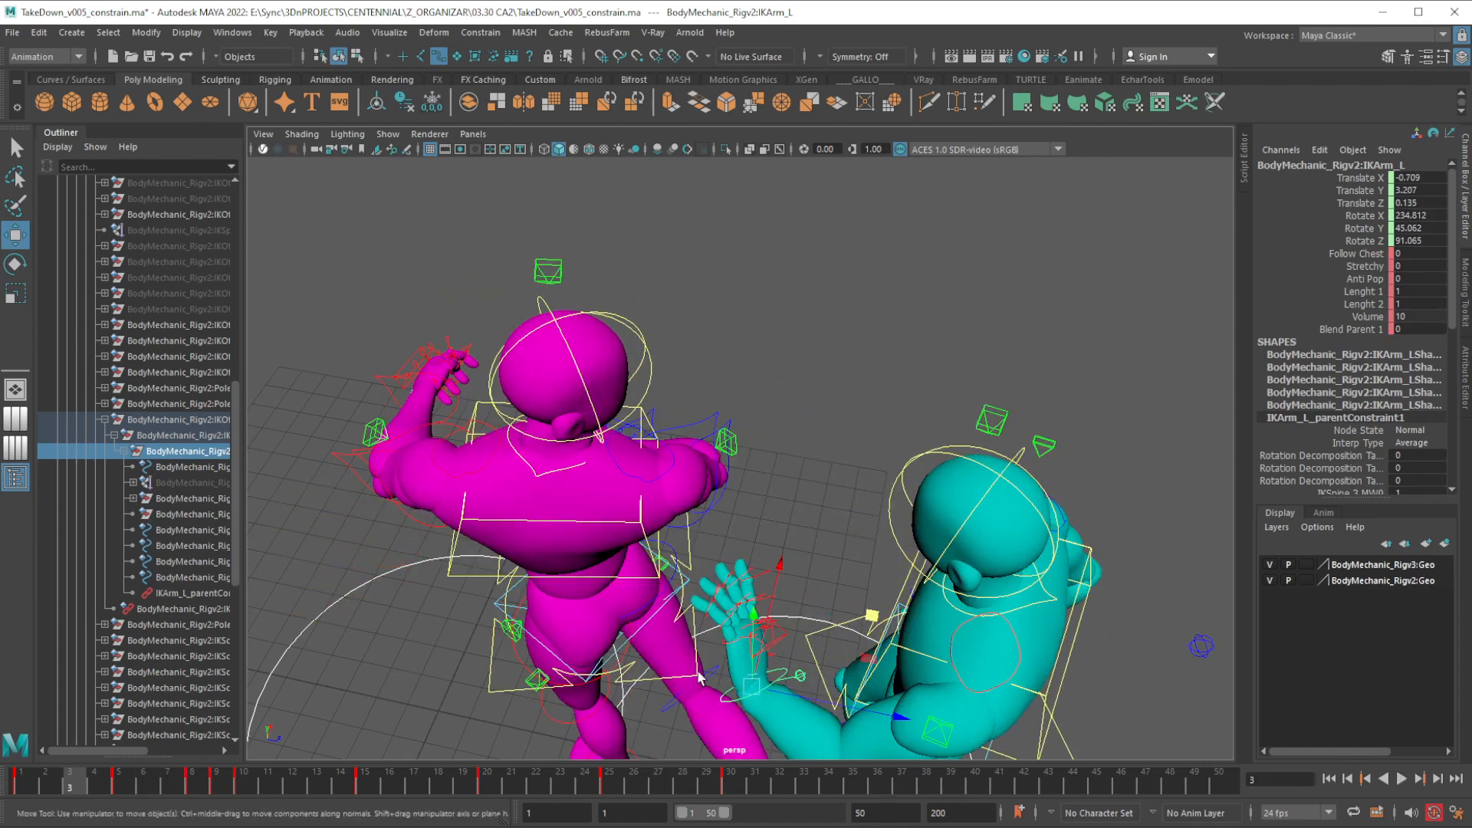
pyautogui.keyDown('alt'); pyautogui.moveTo(699, 677); pyautogui.dragTo(710, 609); pyautogui.keyUp('alt')
pyautogui.keyDown('alt'); pyautogui.moveTo(710, 609); pyautogui.dragTo(757, 523, button='right'); pyautogui.keyUp('alt')
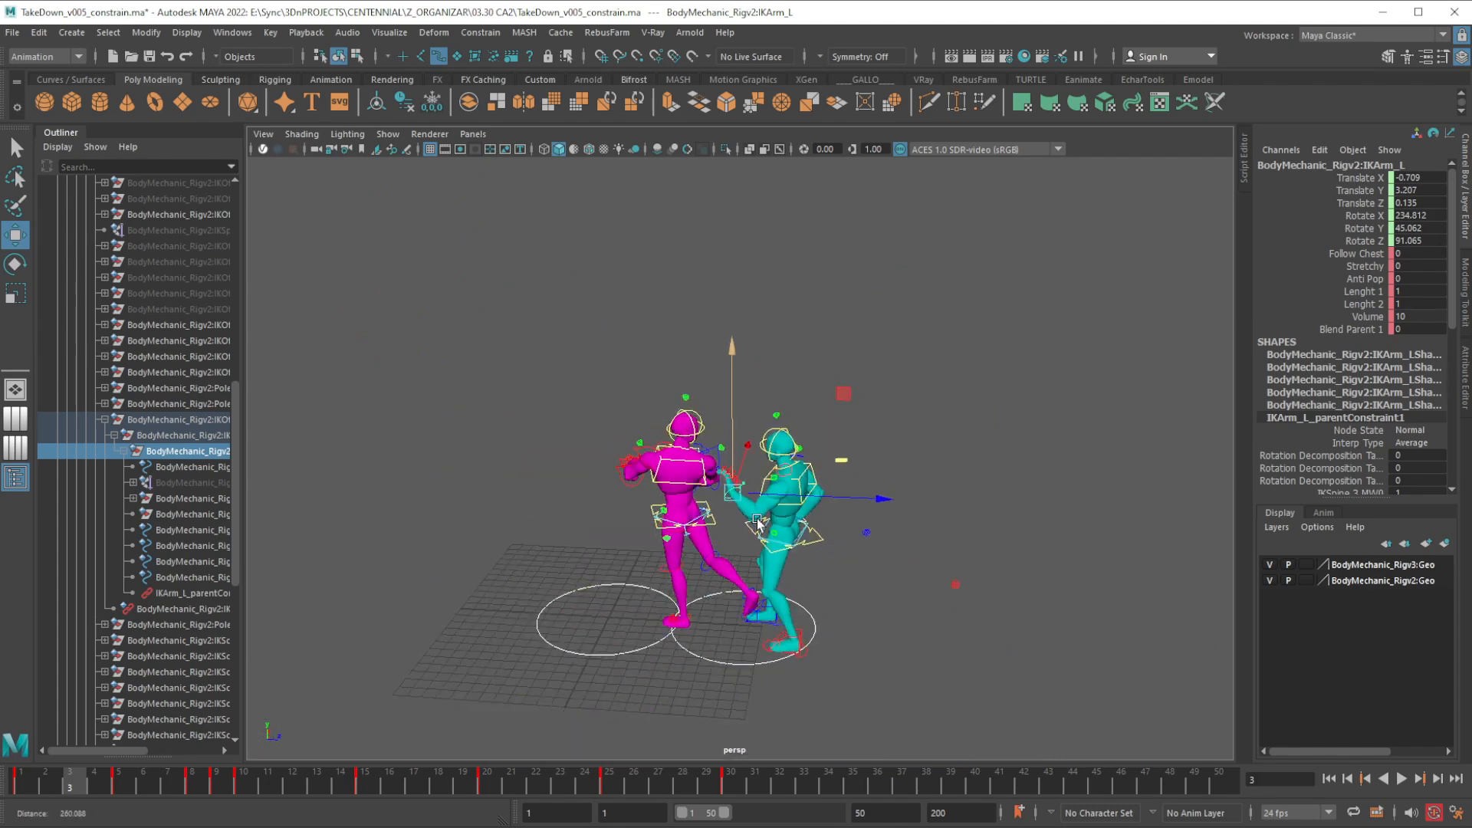
pyautogui.keyDown('alt'); pyautogui.moveTo(757, 523); pyautogui.dragTo(756, 567); pyautogui.keyUp('alt')
pyautogui.keyDown('alt'); pyautogui.moveTo(755, 567); pyautogui.dragTo(755, 586, button='middle'); pyautogui.keyUp('alt')
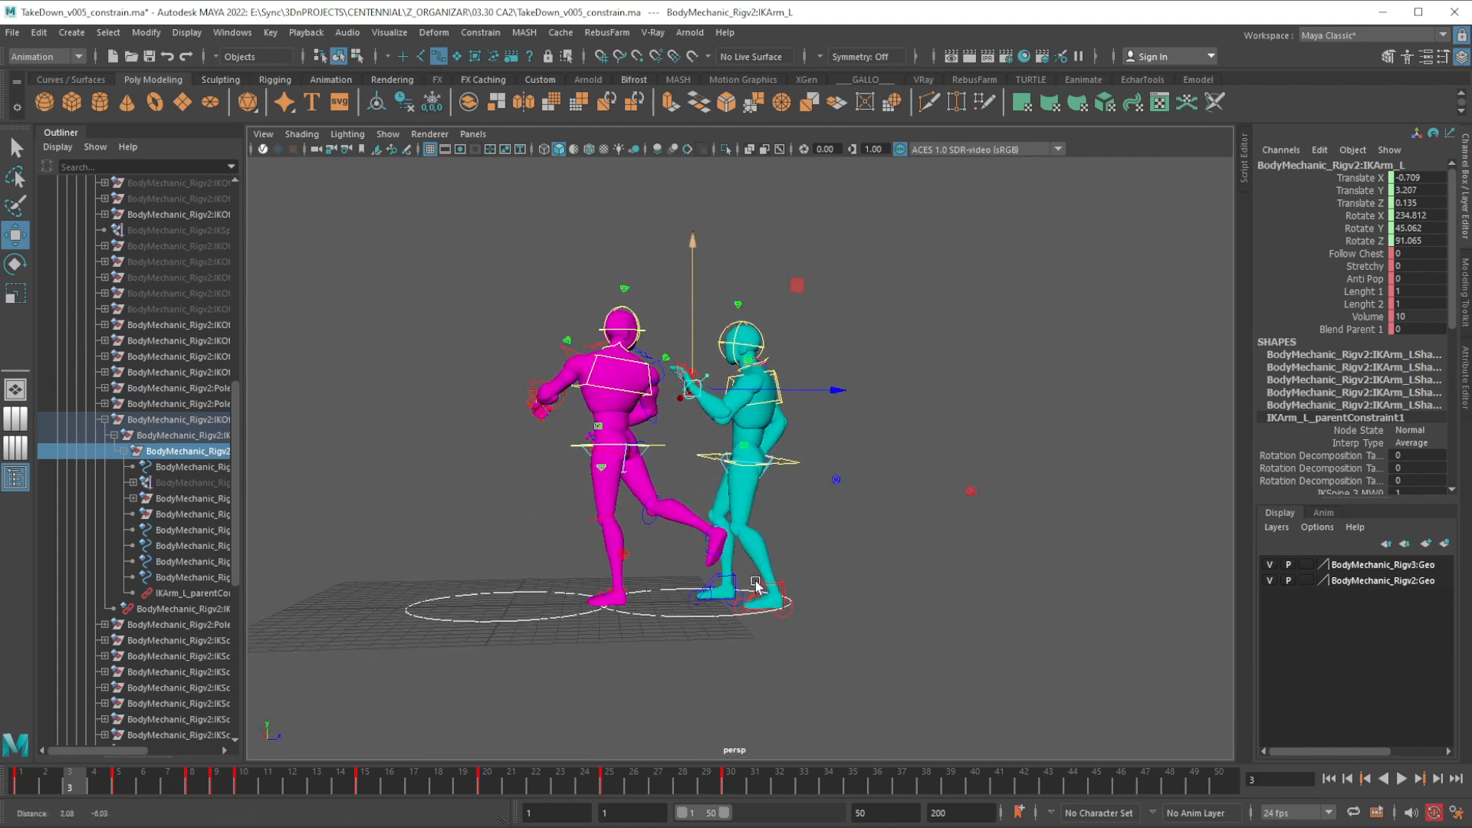
pyautogui.hotkey('alt', 'v')
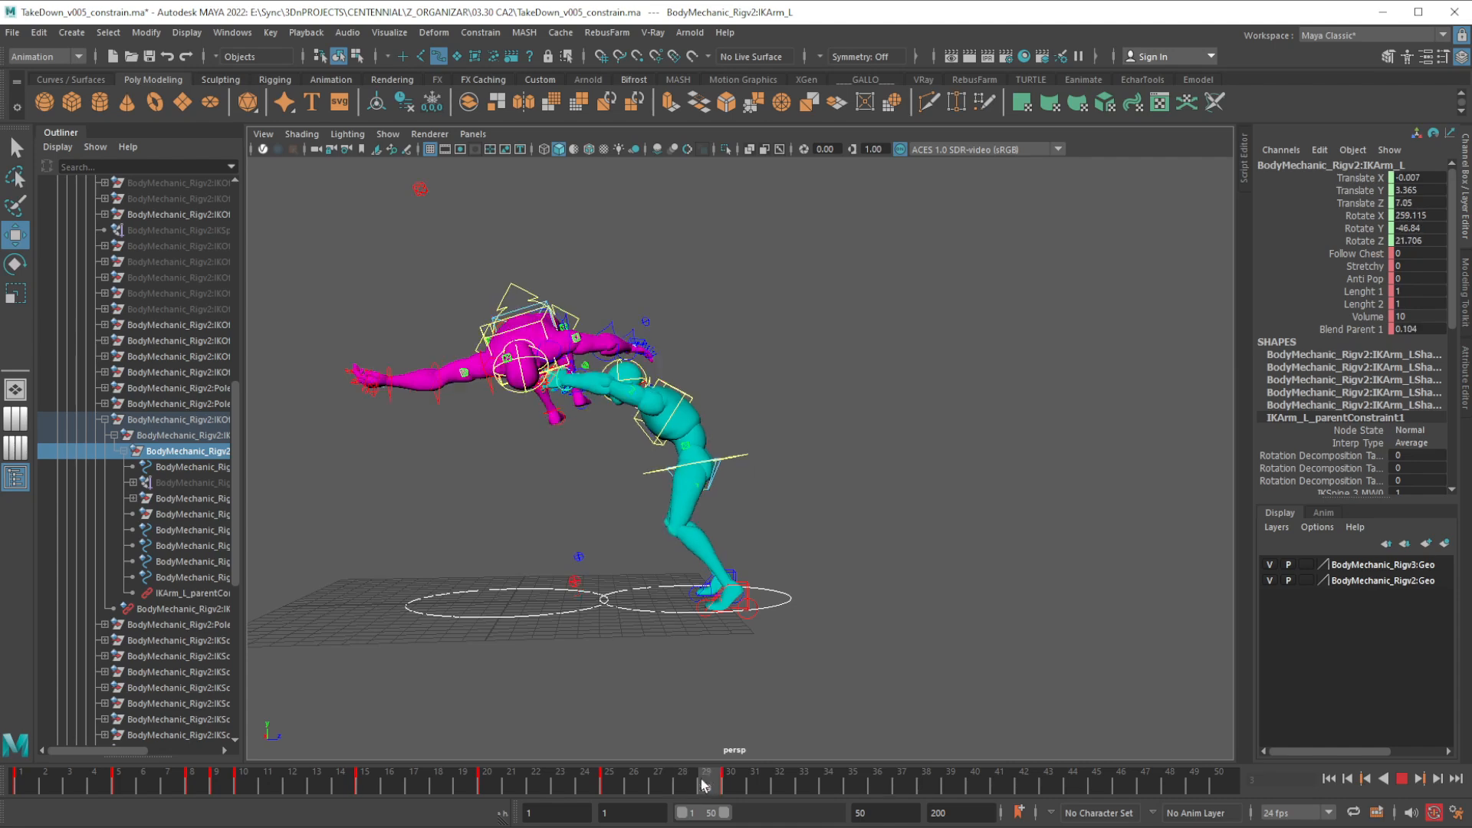
# - Scrub frames 25 to 27 and orbit closely around the lift to inspect the left hand's placement
pyautogui.moveTo(752, 787); pyautogui.dragTo(633, 787)
pyautogui.keyDown('alt'); pyautogui.moveTo(735, 475); pyautogui.dragTo(527, 655); pyautogui.keyUp('alt')
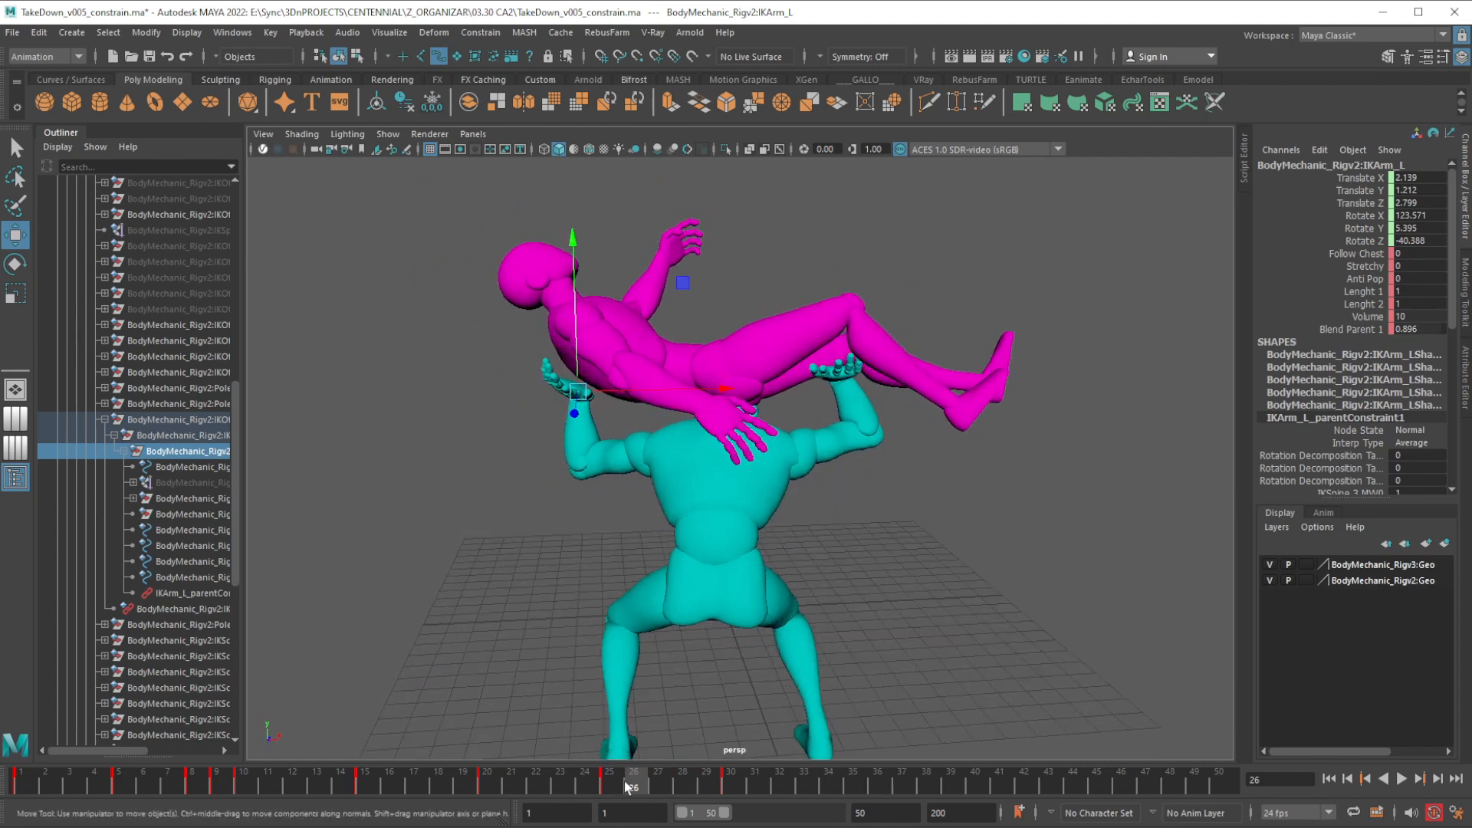
pyautogui.moveTo(625, 783); pyautogui.dragTo(657, 783)
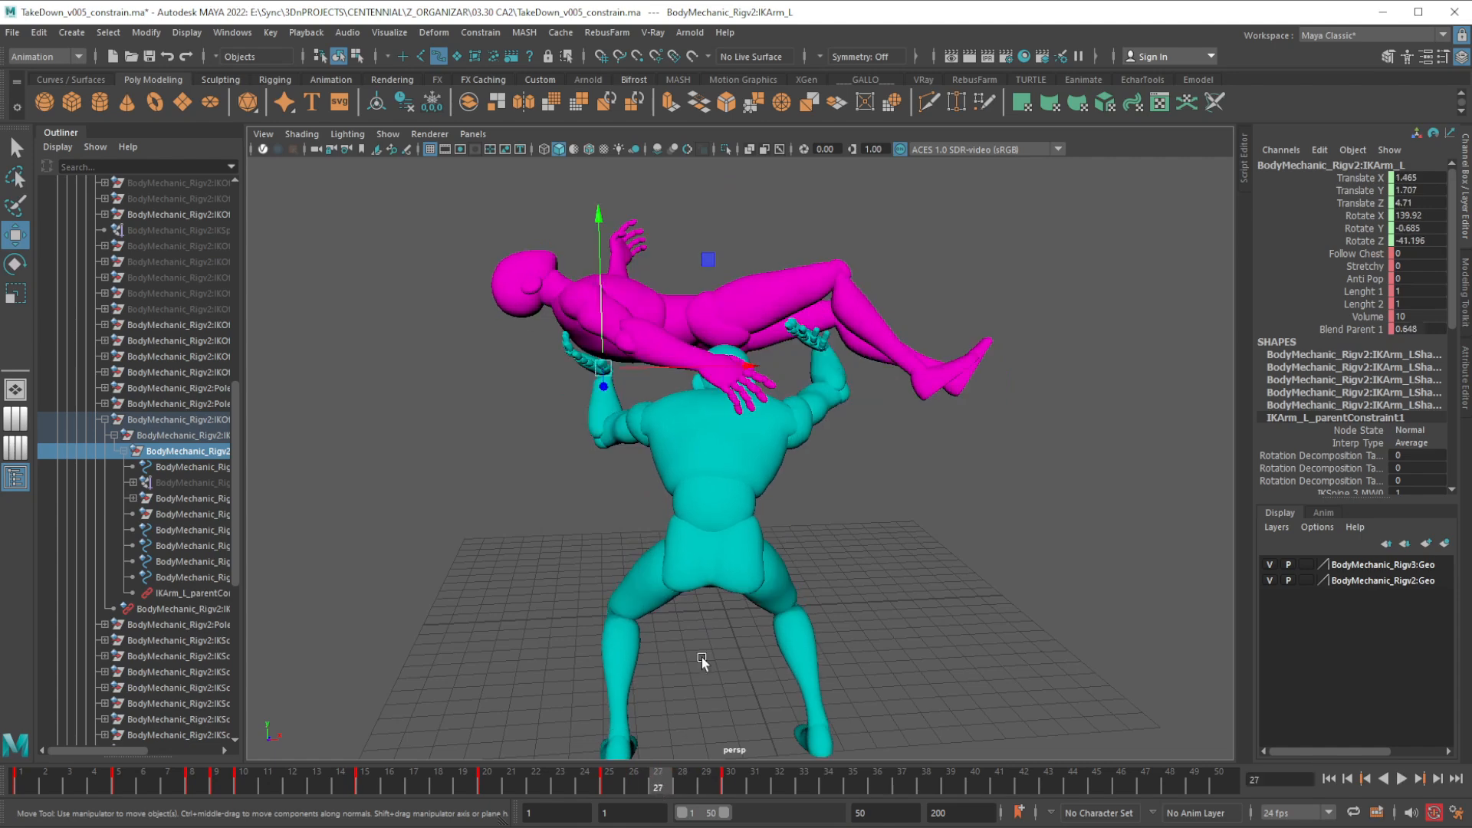
pyautogui.keyDown('alt'); pyautogui.moveTo(687, 481); pyautogui.dragTo(638, 608); pyautogui.keyUp('alt')
pyautogui.click(610, 784)
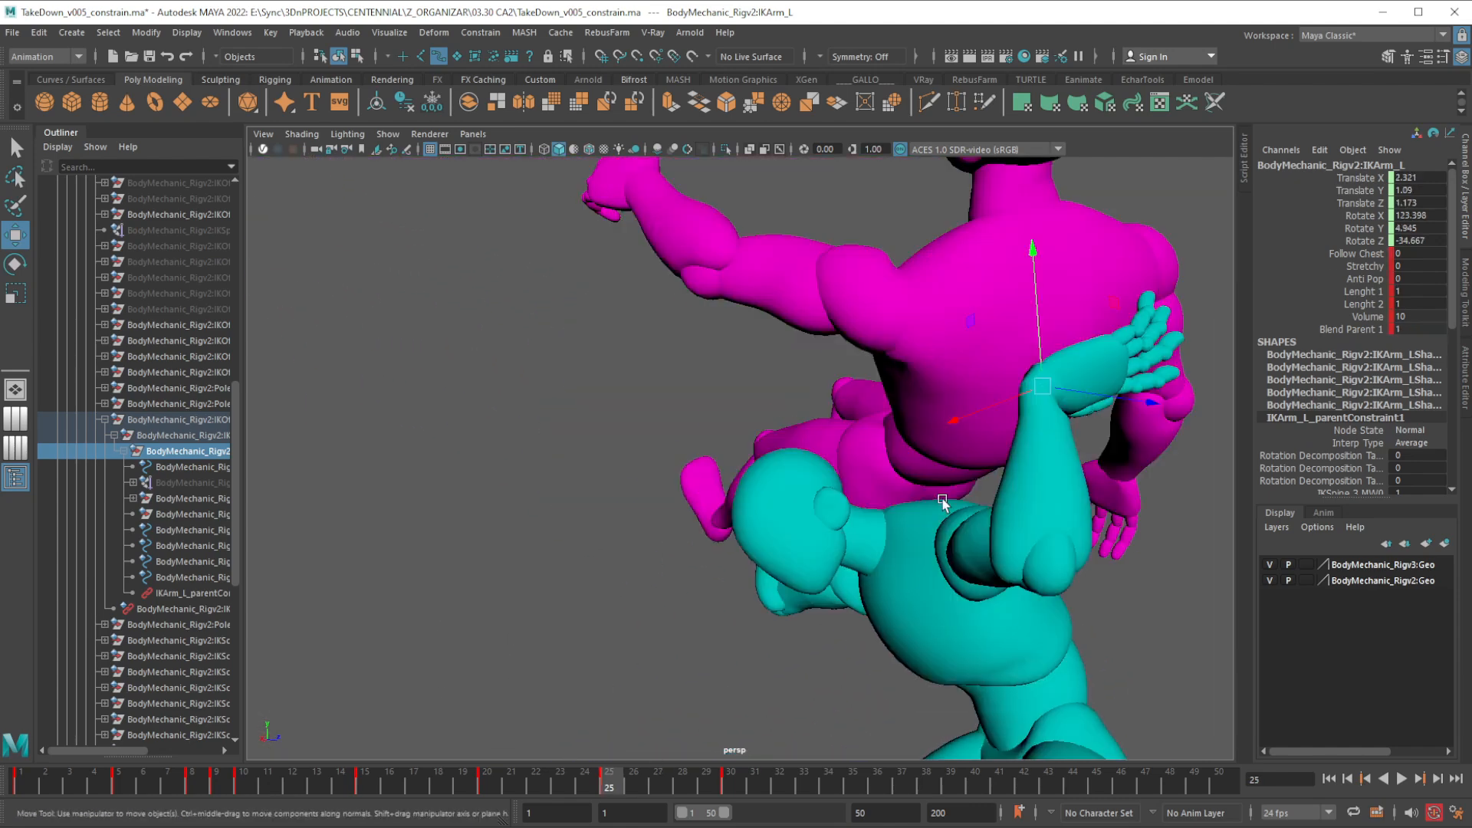
pyautogui.keyDown('alt'); pyautogui.moveTo(942, 501); pyautogui.dragTo(990, 506); pyautogui.keyUp('alt')
pyautogui.hotkey('alt', '1')
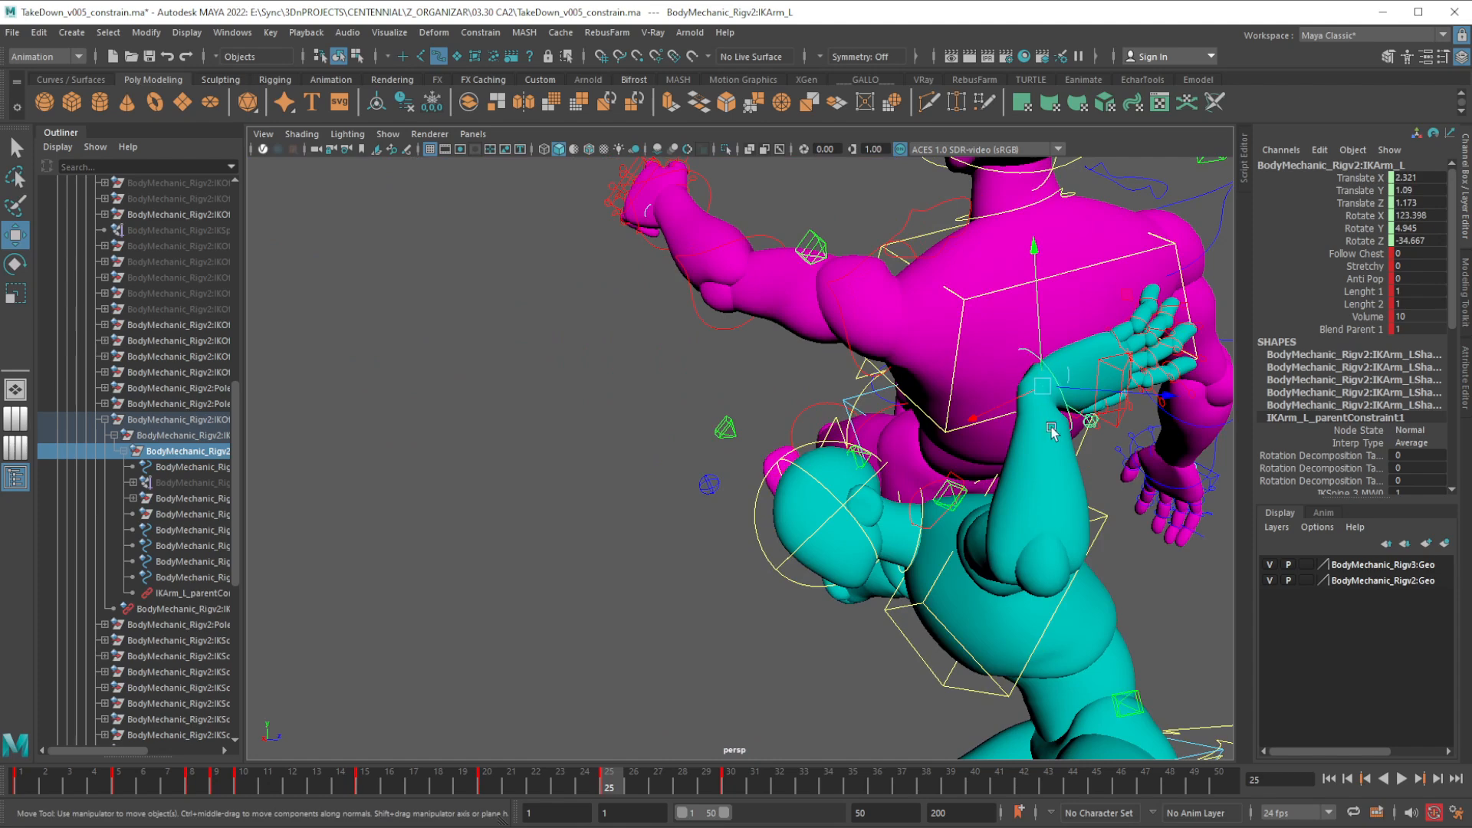
pyautogui.keyDown('alt'); pyautogui.moveTo(1197, 383); pyautogui.dragTo(1041, 434, button='middle'); pyautogui.keyUp('alt')
pyautogui.click(1147, 615)
pyautogui.click(877, 420)
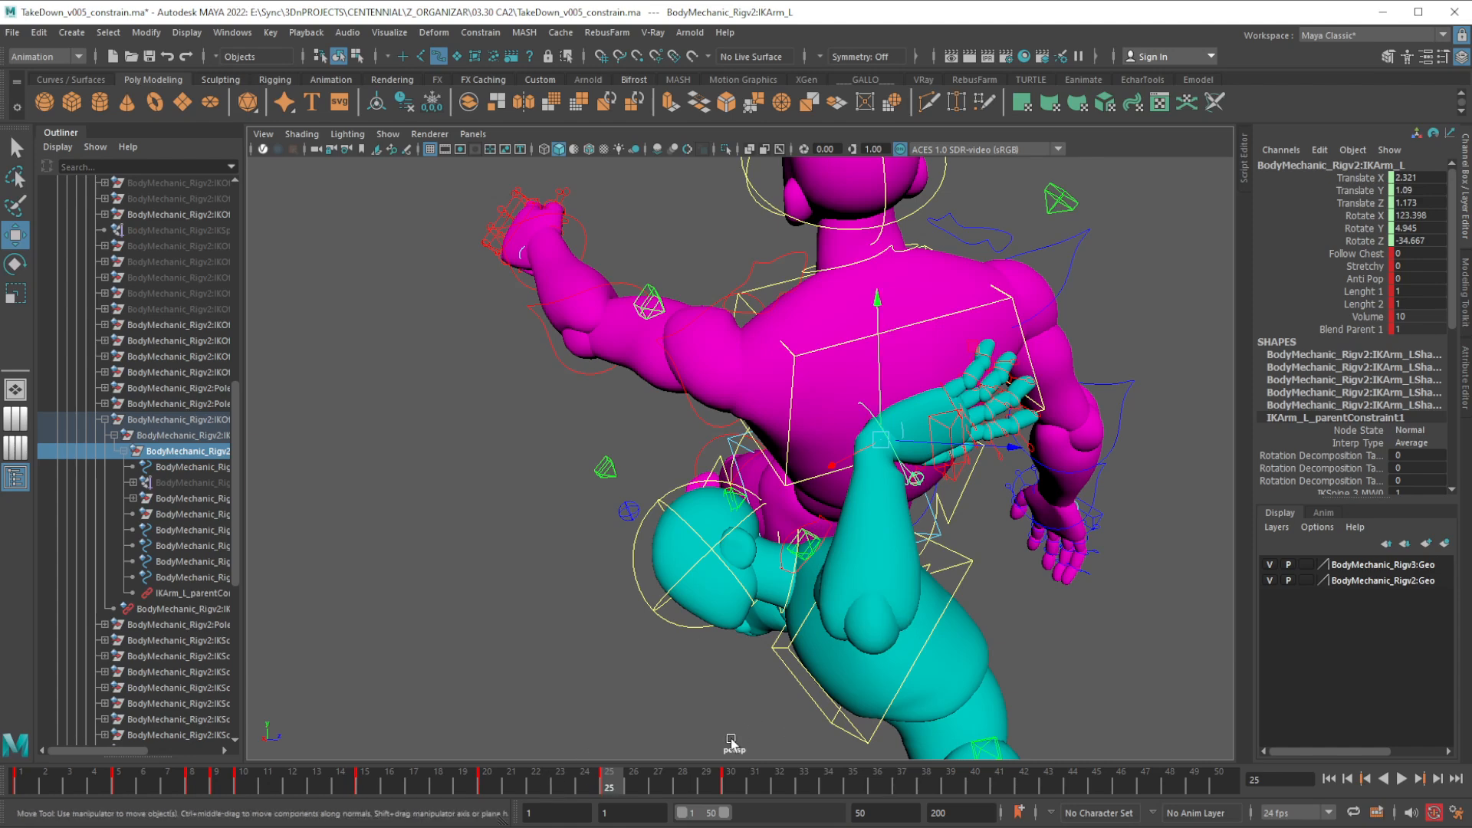
pyautogui.click(632, 788)
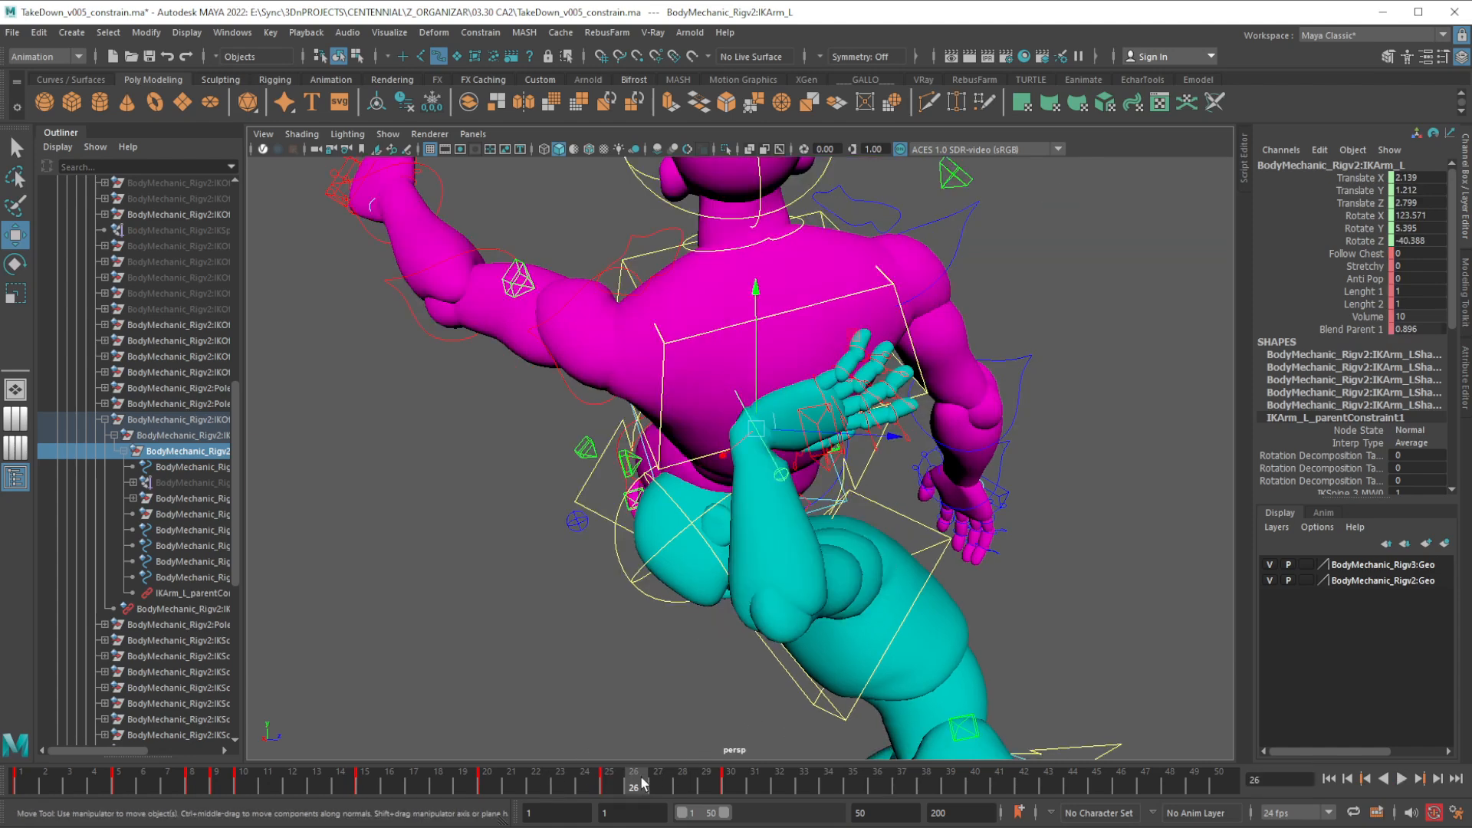
pyautogui.moveTo(642, 782); pyautogui.dragTo(656, 774)
pyautogui.scroll(-3, 670, 624)
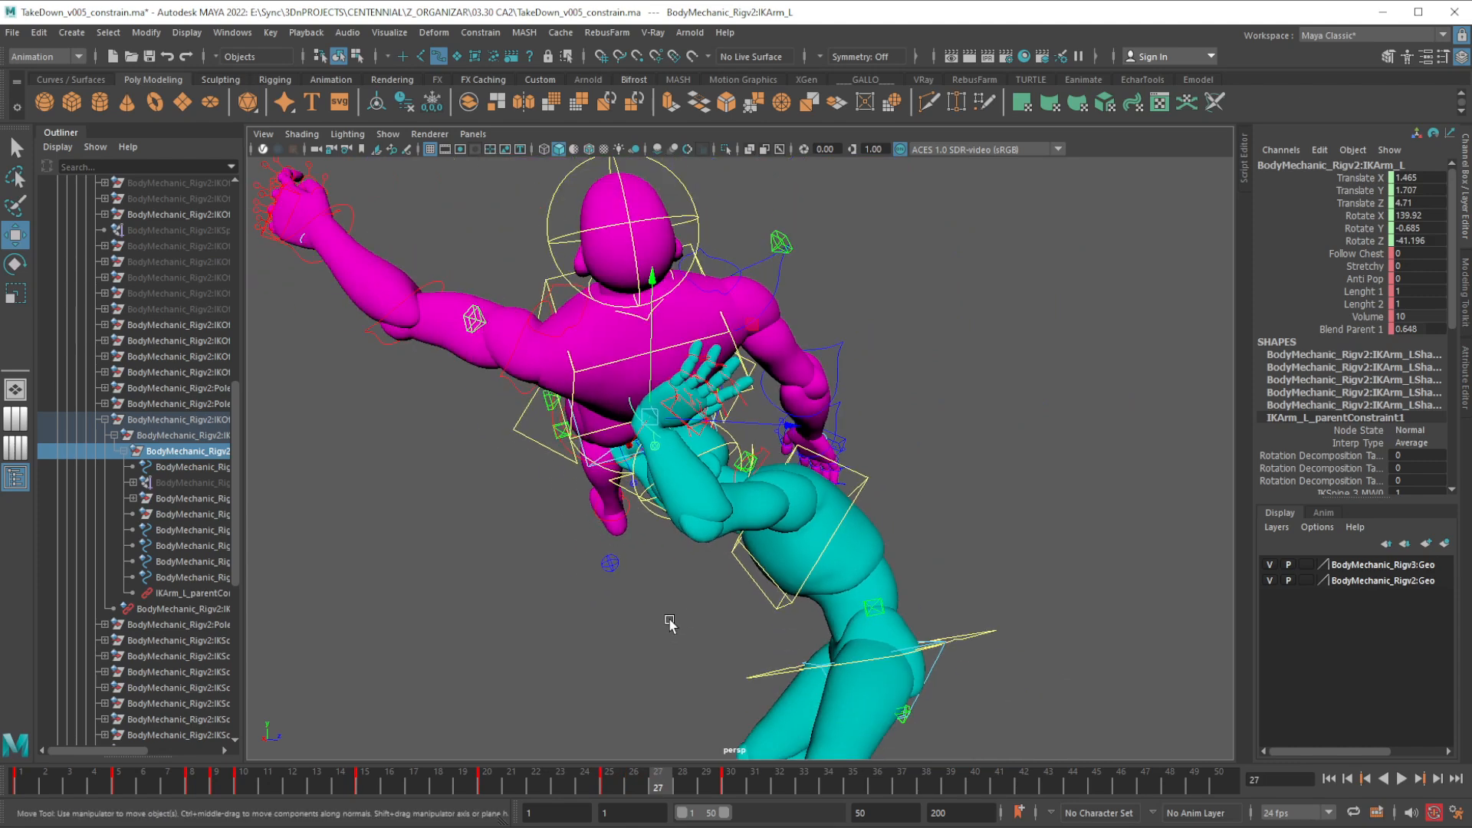
pyautogui.keyDown('alt'); pyautogui.moveTo(670, 622); pyautogui.dragTo(647, 625); pyautogui.keyUp('alt')
pyautogui.moveTo(667, 784); pyautogui.dragTo(685, 782)
pyautogui.keyDown('alt'); pyautogui.moveTo(680, 624); pyautogui.dragTo(637, 609); pyautogui.keyUp('alt')
pyautogui.click(657, 792)
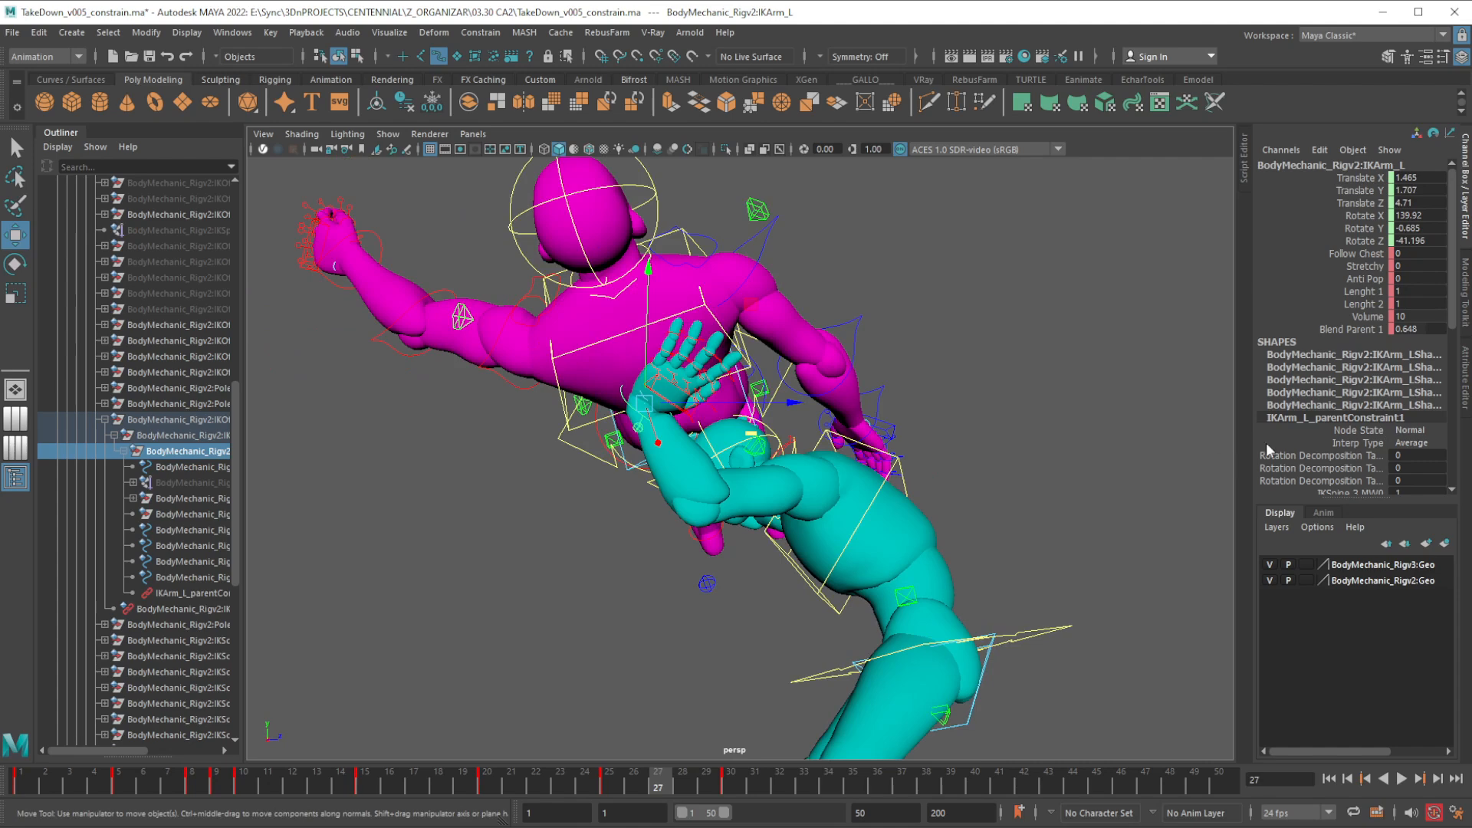
pyautogui.keyDown('alt'); pyautogui.moveTo(1040, 476); pyautogui.dragTo(1058, 471); pyautogui.keyUp('alt')
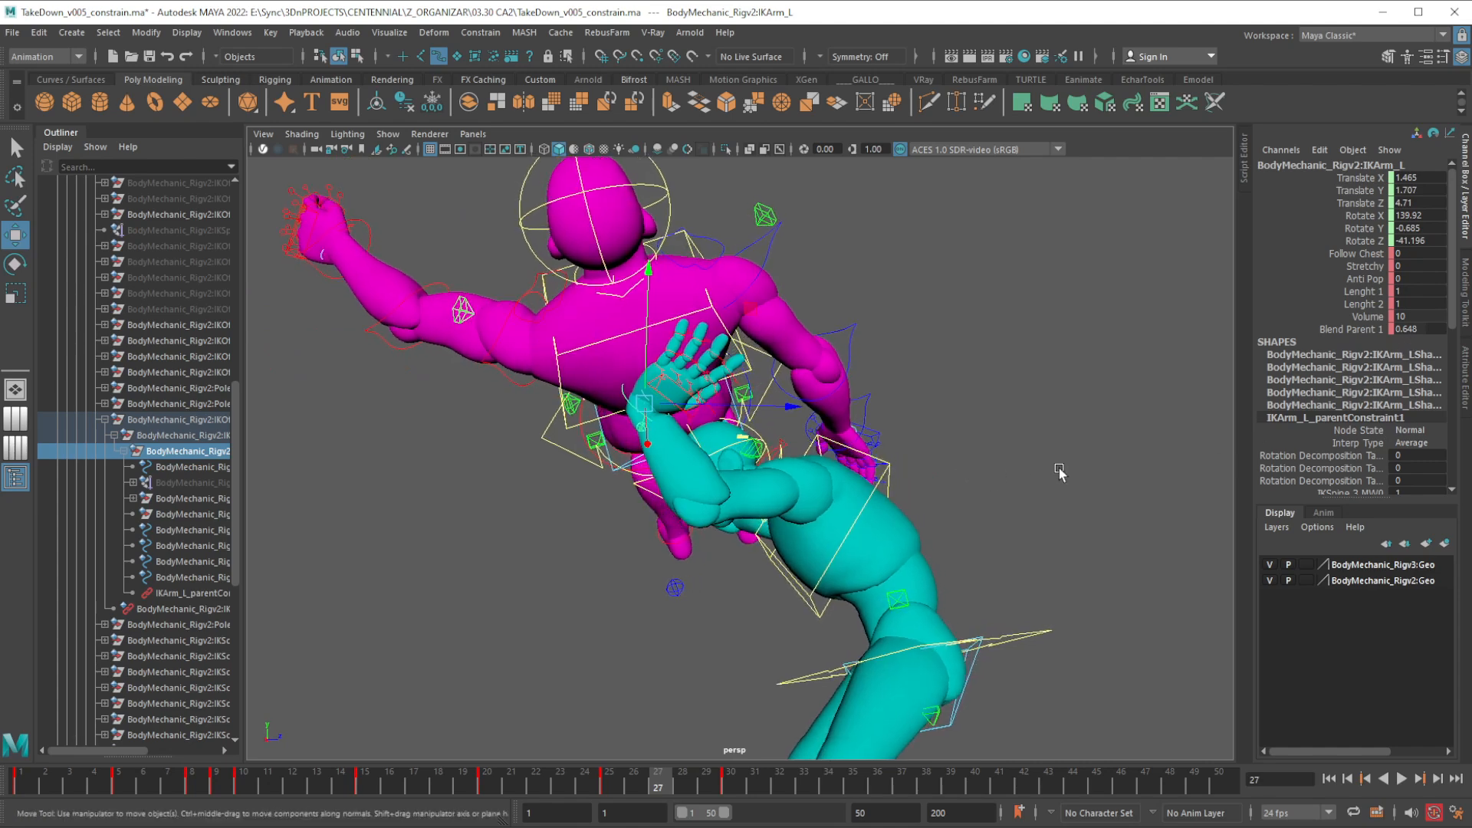
# - Inspect the left arm IK control's Blend Parent 1 curve around frame 27 in the Graph Editor
pyautogui.doubleClick(1410, 331)
pyautogui.click(1372, 331)
pyautogui.moveTo(1471, 180); pyautogui.dragTo(587, 143)
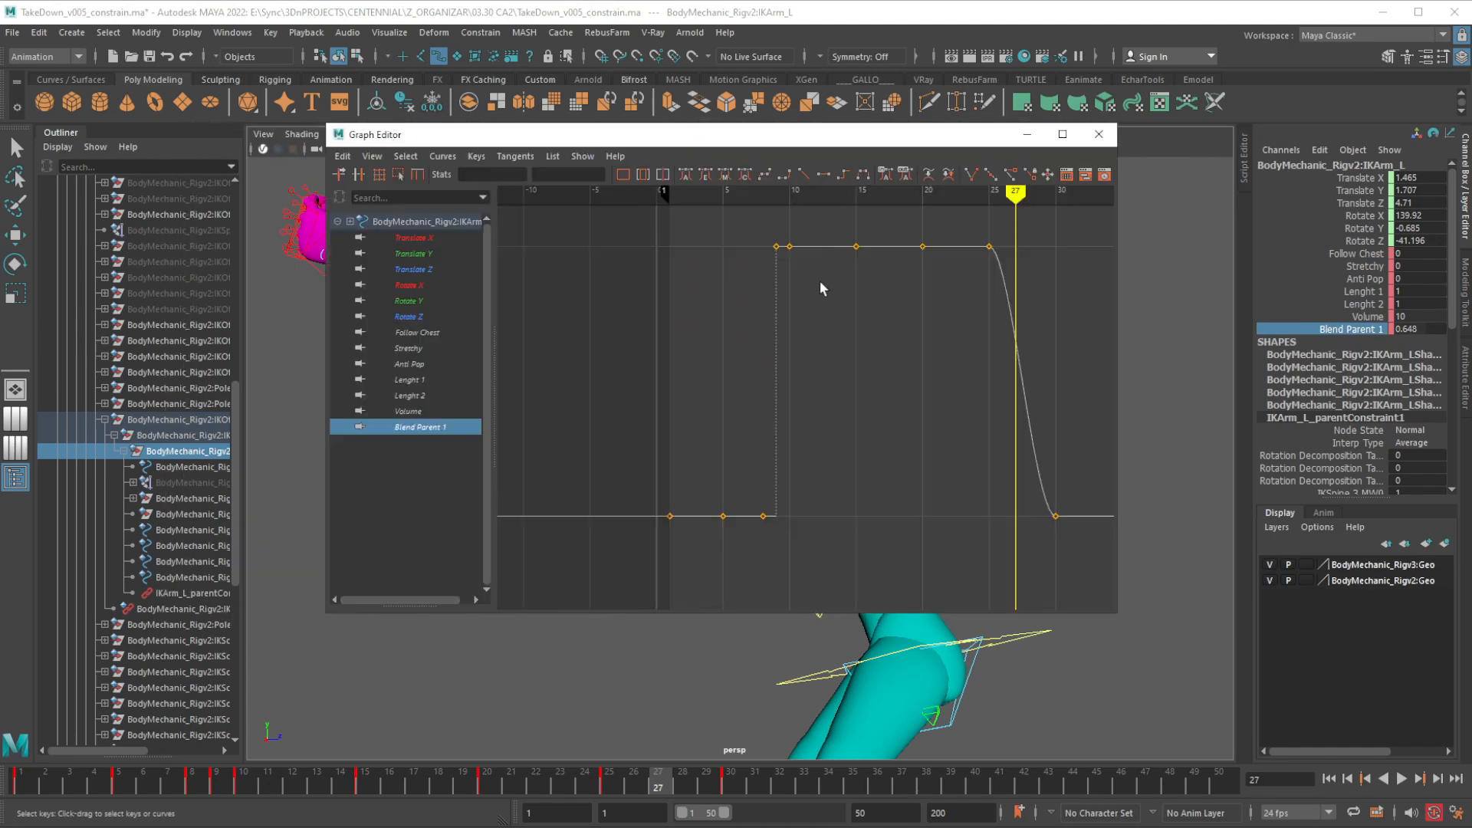
pyautogui.keyDown('alt'); pyautogui.moveTo(910, 361); pyautogui.dragTo(733, 367, button='middle'); pyautogui.keyUp('alt')
pyautogui.keyDown('alt'); pyautogui.moveTo(733, 359); pyautogui.dragTo(800, 357, button='right'); pyautogui.keyUp('alt')
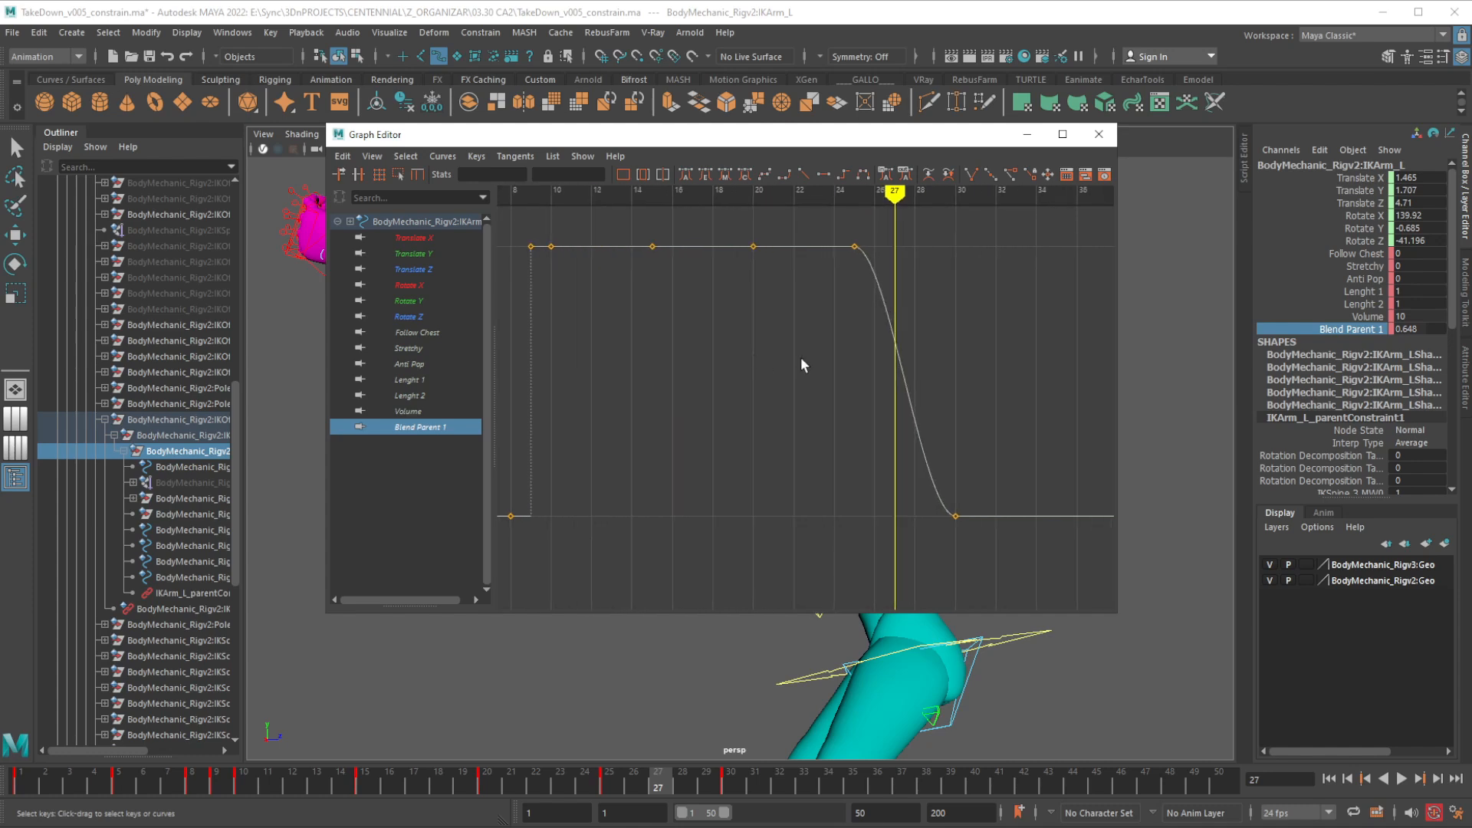
pyautogui.keyDown('alt'); pyautogui.moveTo(1047, 422); pyautogui.dragTo(972, 440, button='middle'); pyautogui.keyUp('alt')
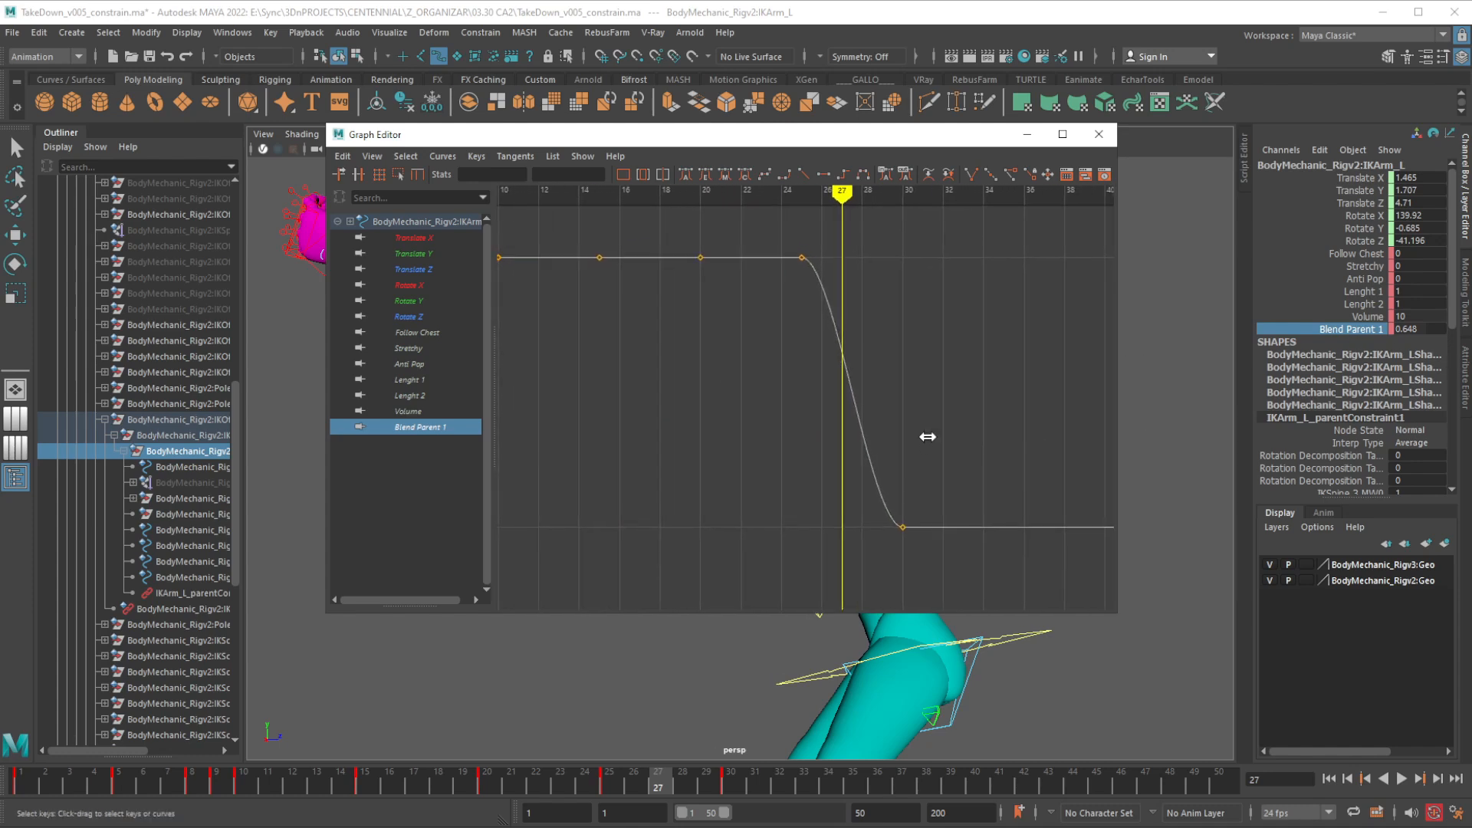
# - At frame 27, set the left arm IK control's Blend Parent 1 to 1
pyautogui.keyDown('alt'); pyautogui.moveTo(927, 437); pyautogui.dragTo(989, 432, button='right'); pyautogui.keyUp('alt')
pyautogui.keyDown('alt'); pyautogui.moveTo(994, 429); pyautogui.dragTo(946, 438, button='middle'); pyautogui.keyUp('alt')
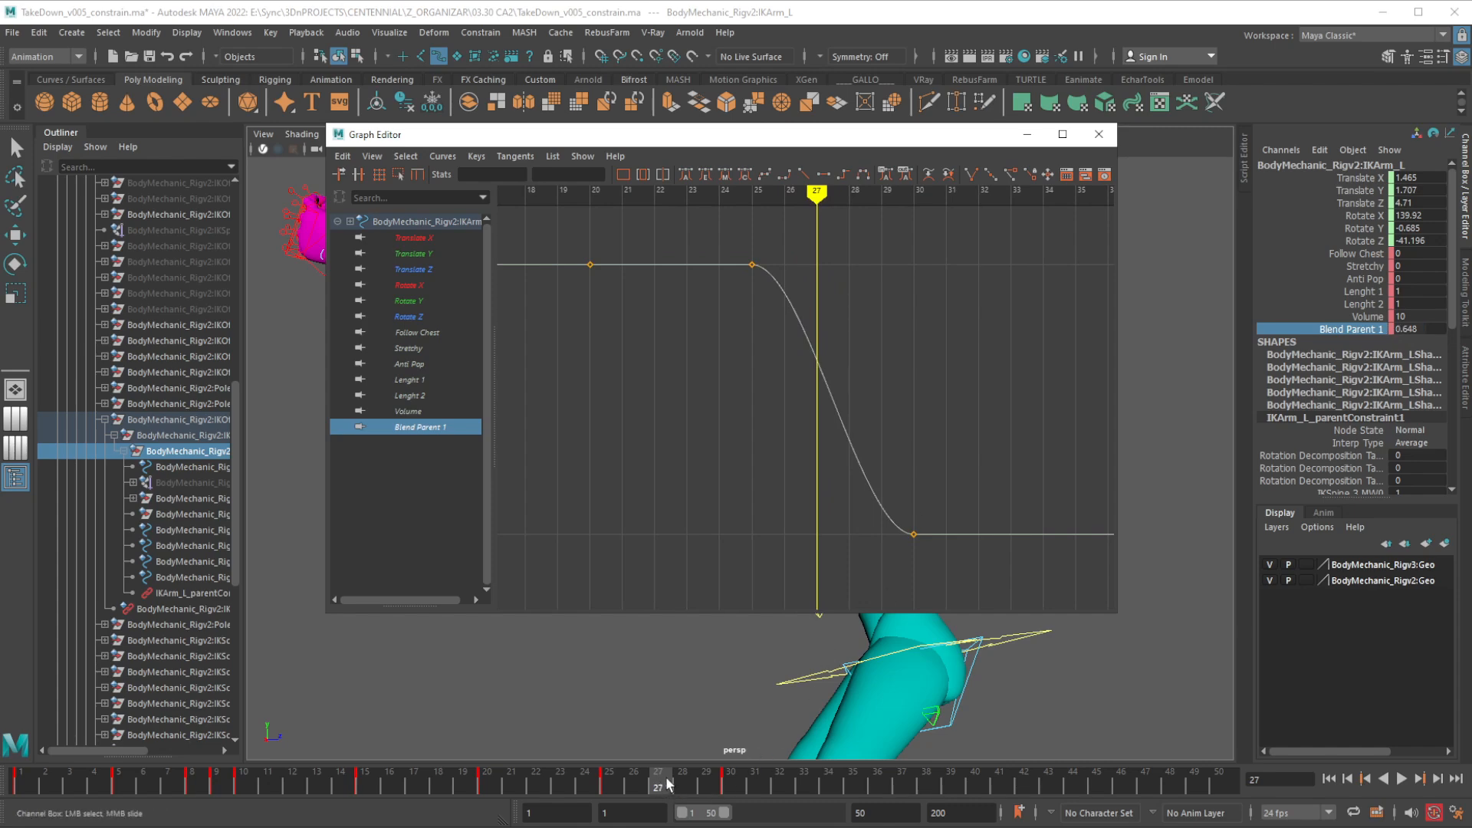
pyautogui.doubleClick(1416, 330)
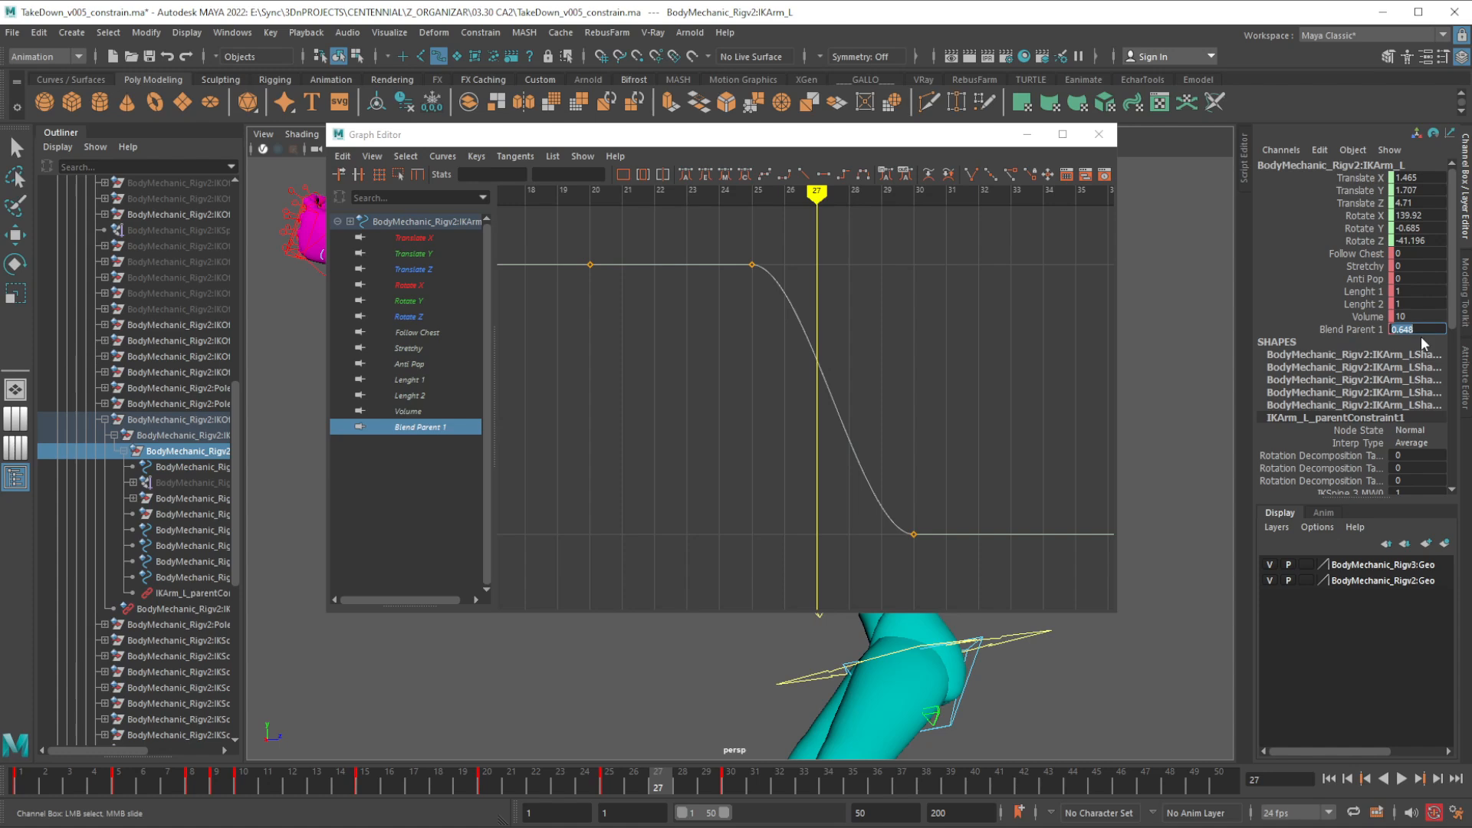
pyautogui.write('1')
pyautogui.press('Return')
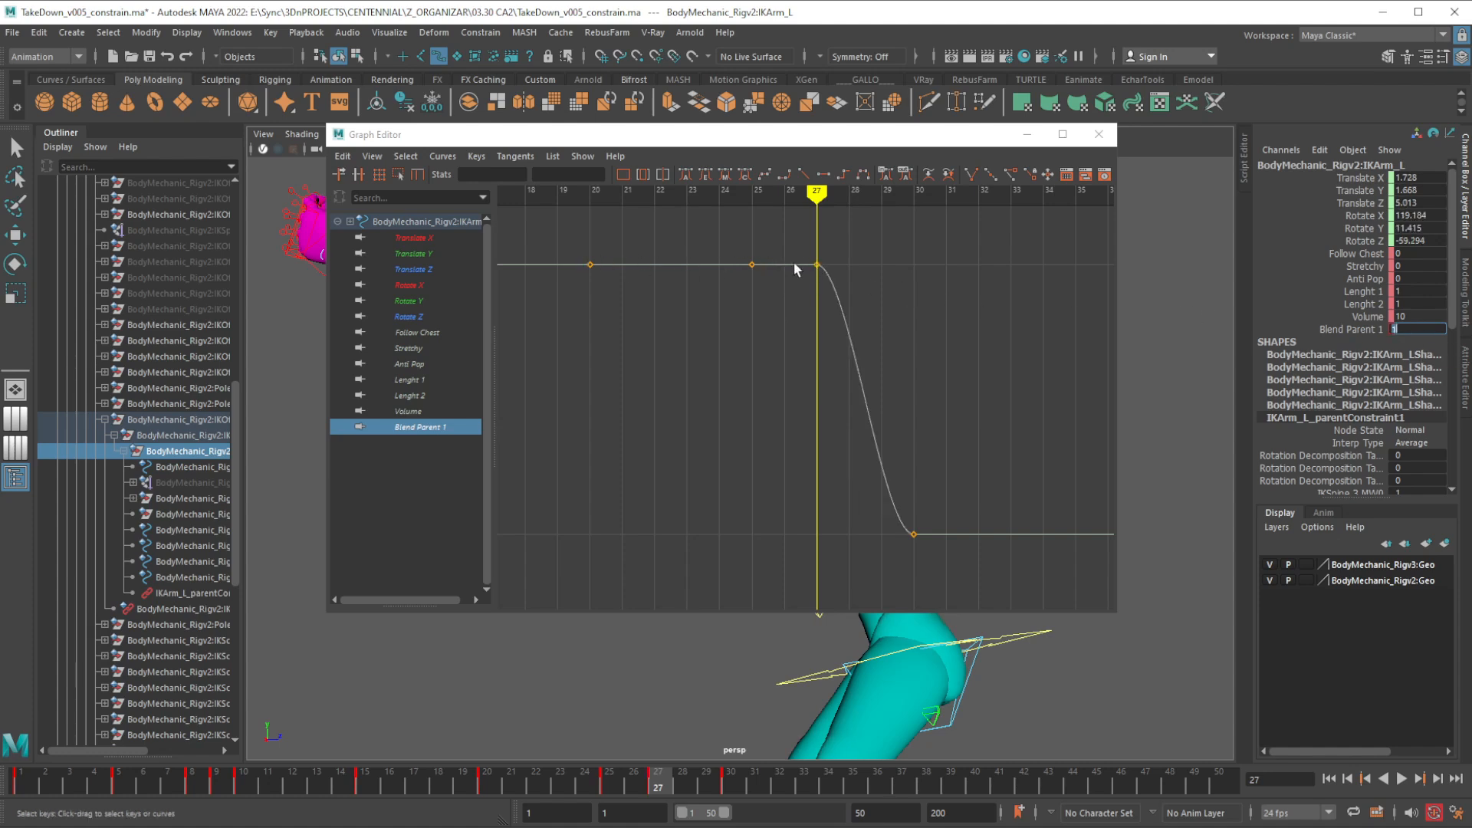
# - At frame 28, set the left arm IK control's Blend Parent 1 to 0
pyautogui.click(785, 195)
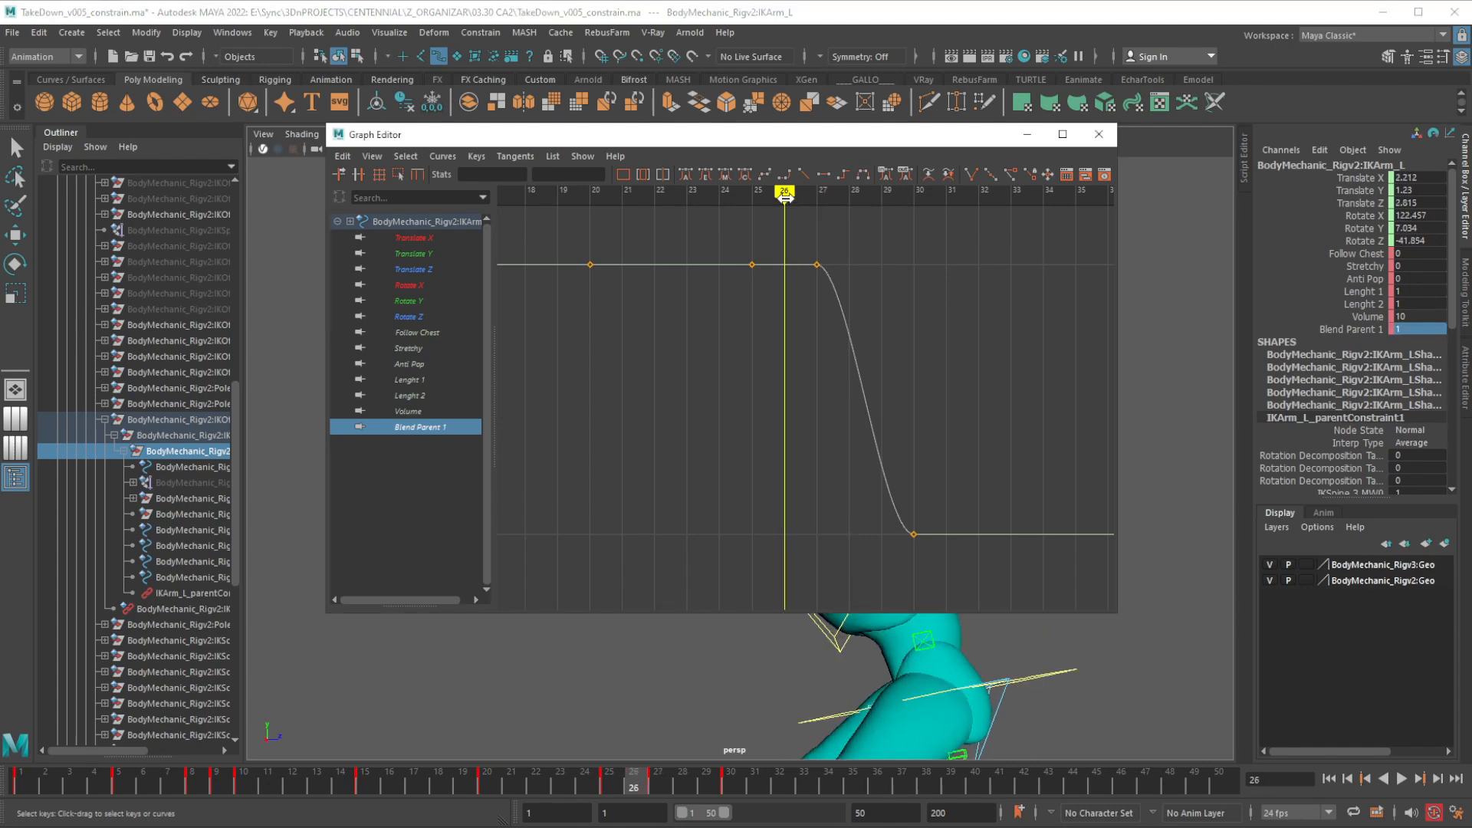
pyautogui.click(769, 202)
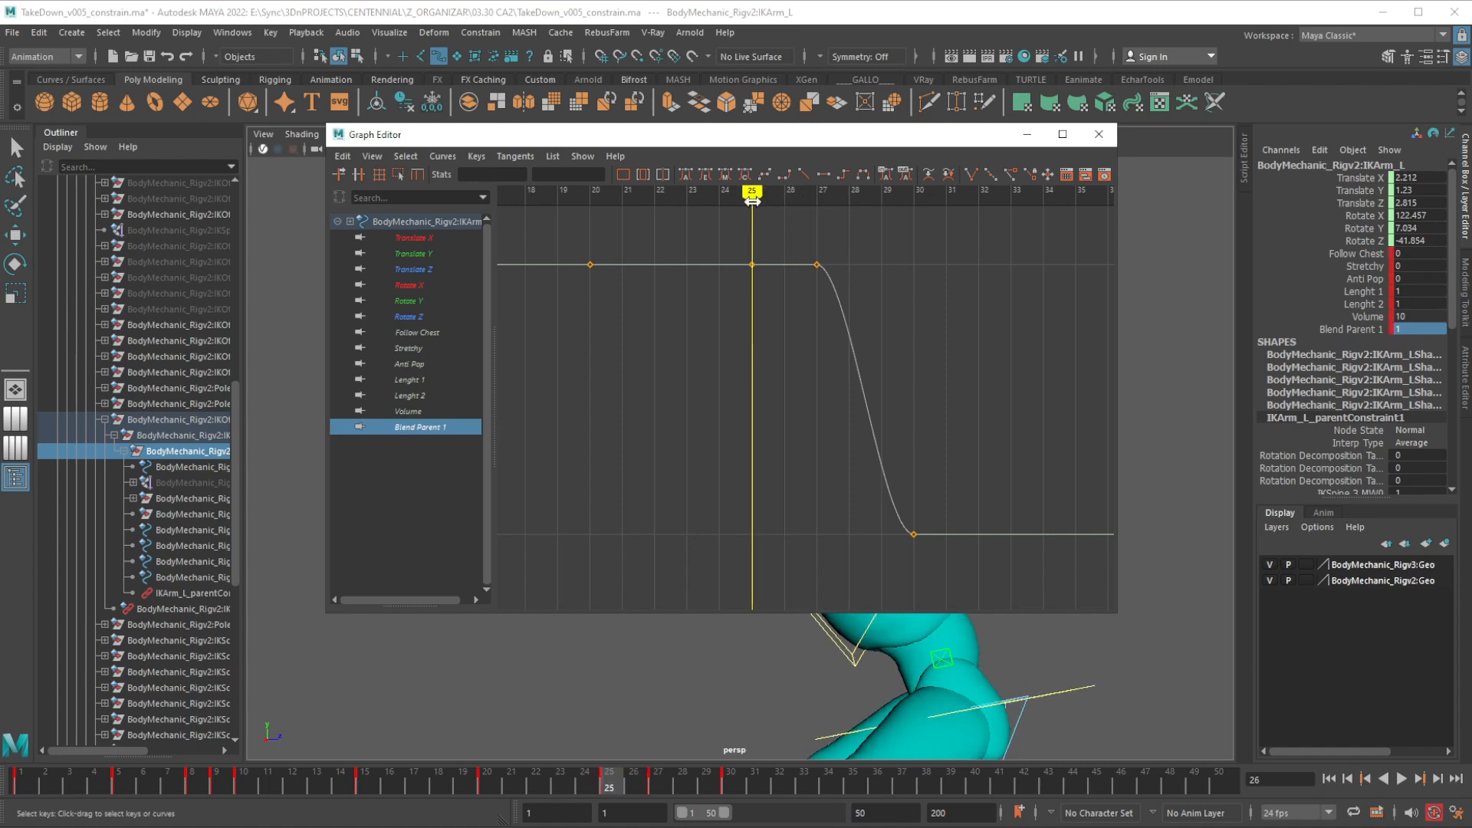
pyautogui.click(815, 197)
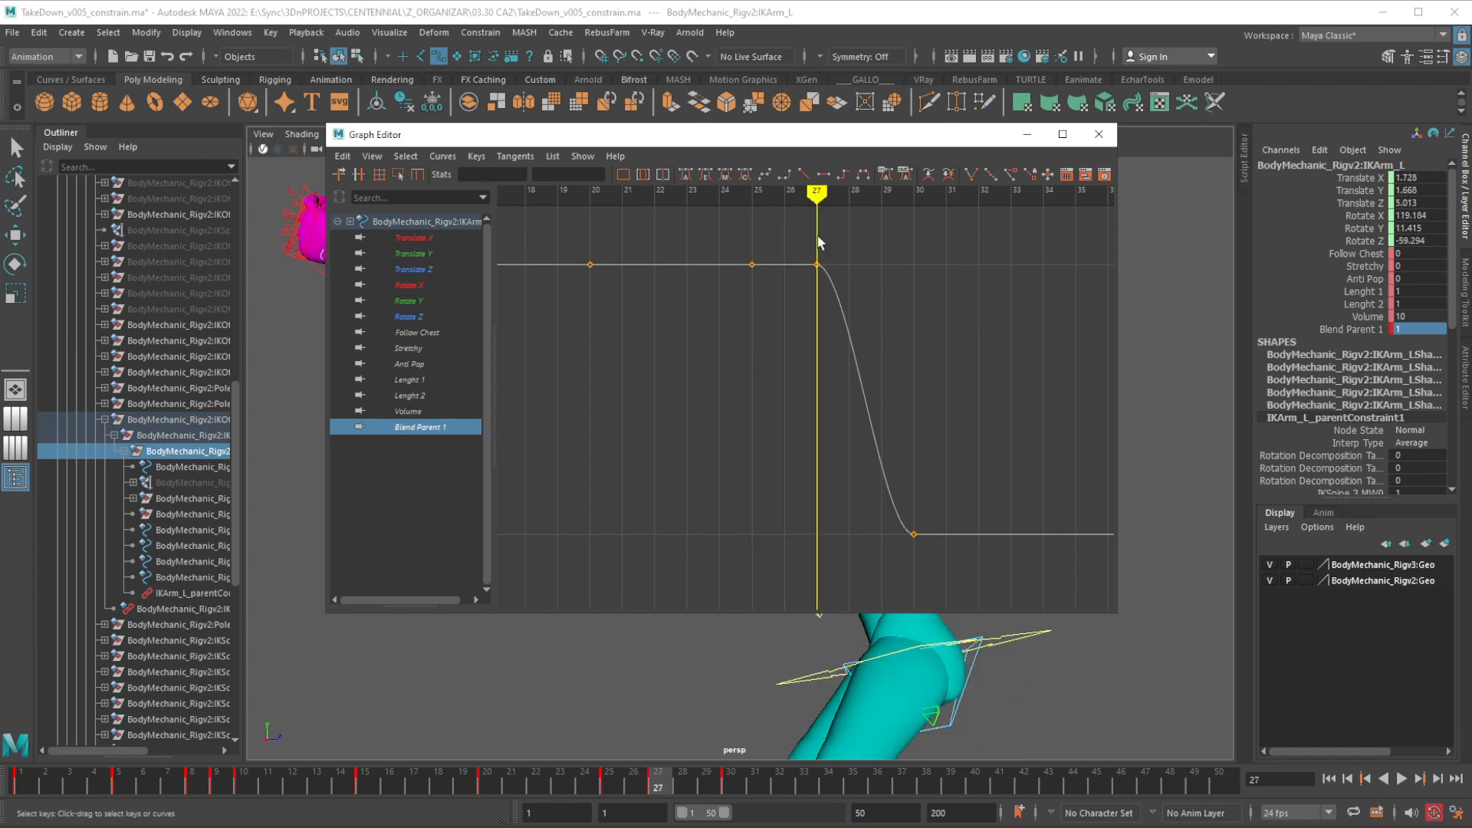
pyautogui.click(1336, 333)
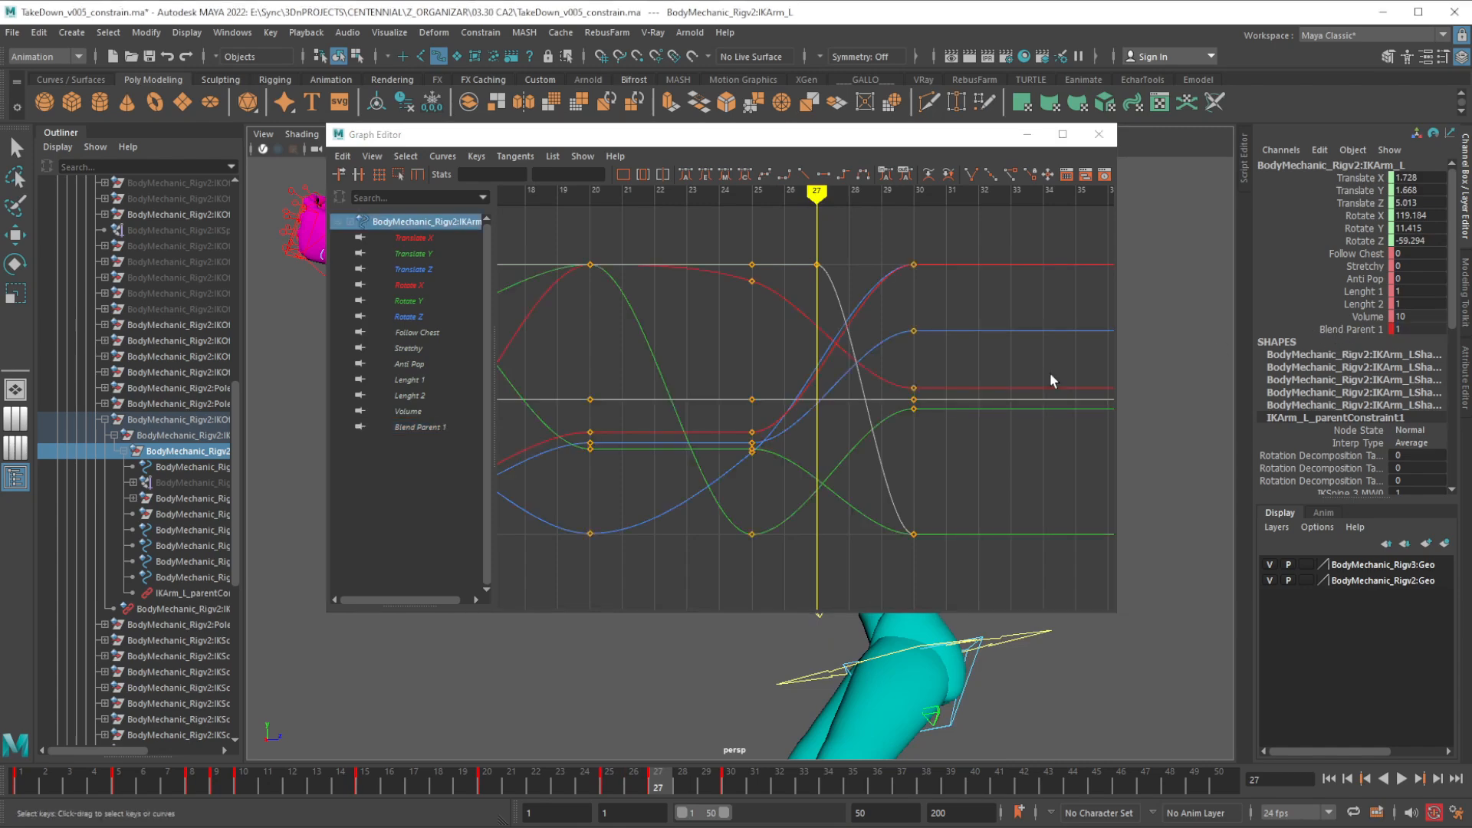
pyautogui.click(1349, 328)
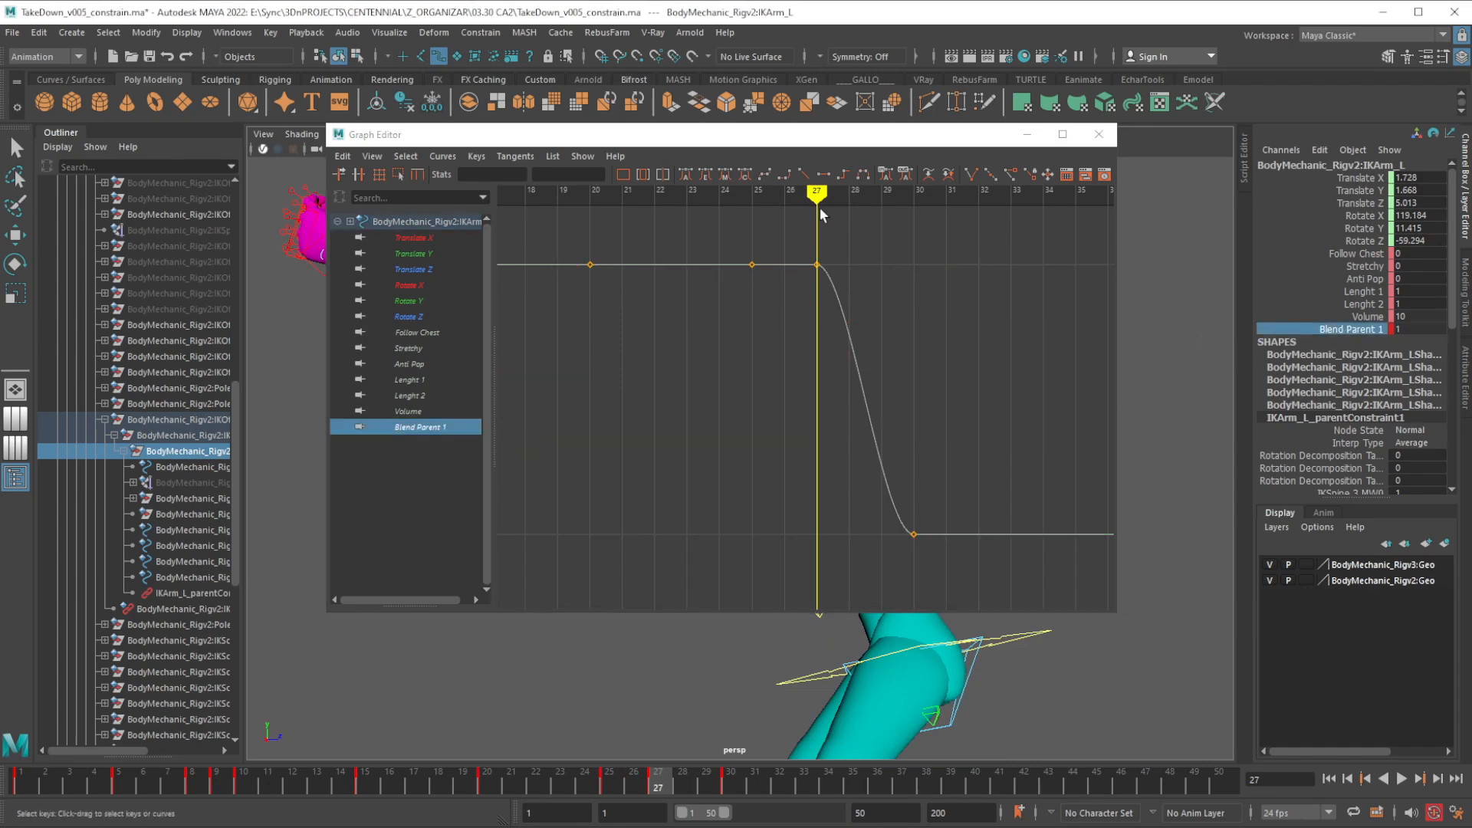
pyautogui.click(691, 780)
pyautogui.doubleClick(1416, 330)
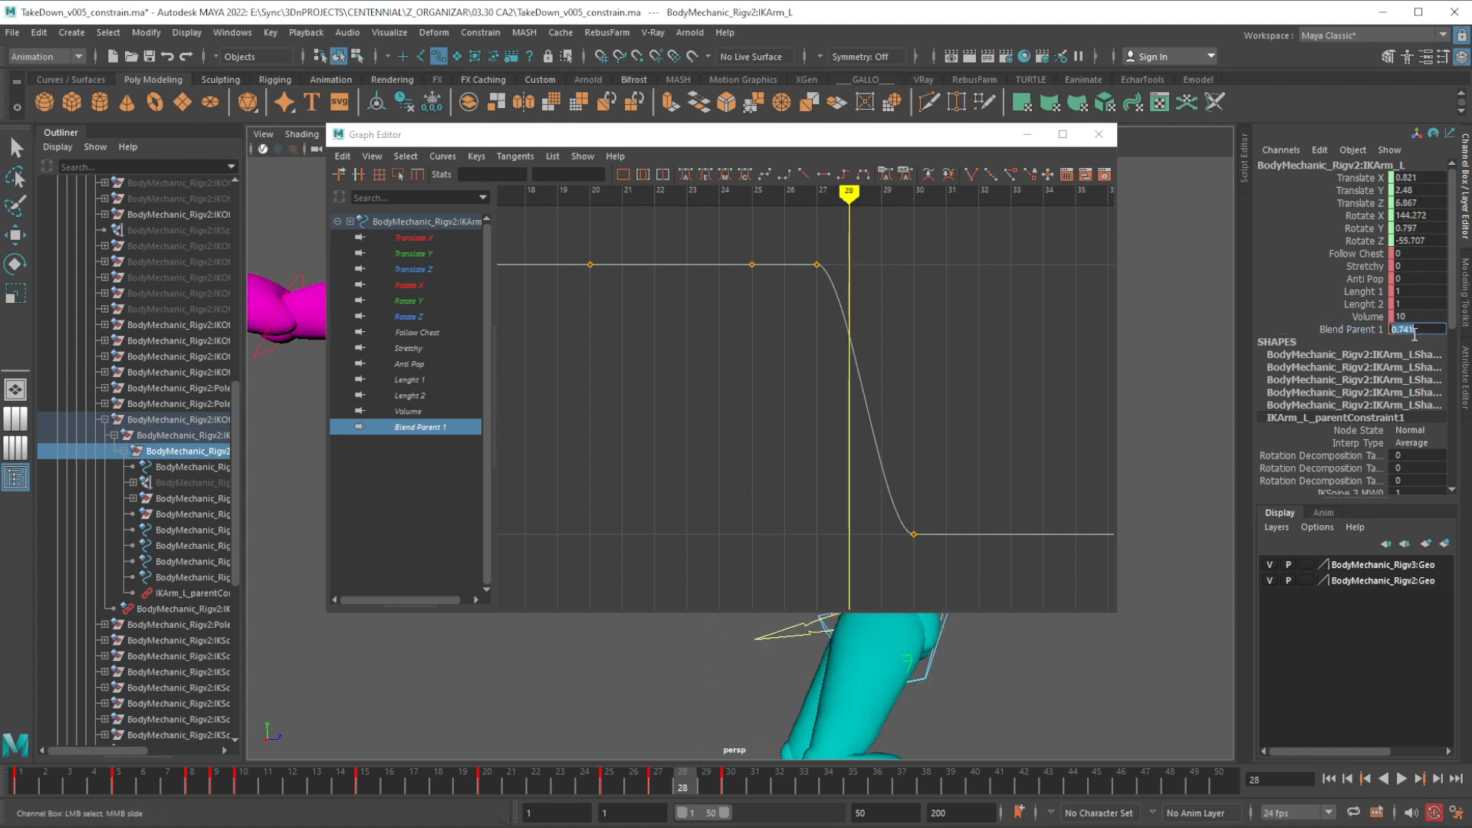
pyautogui.write('0')
pyautogui.press('Return')
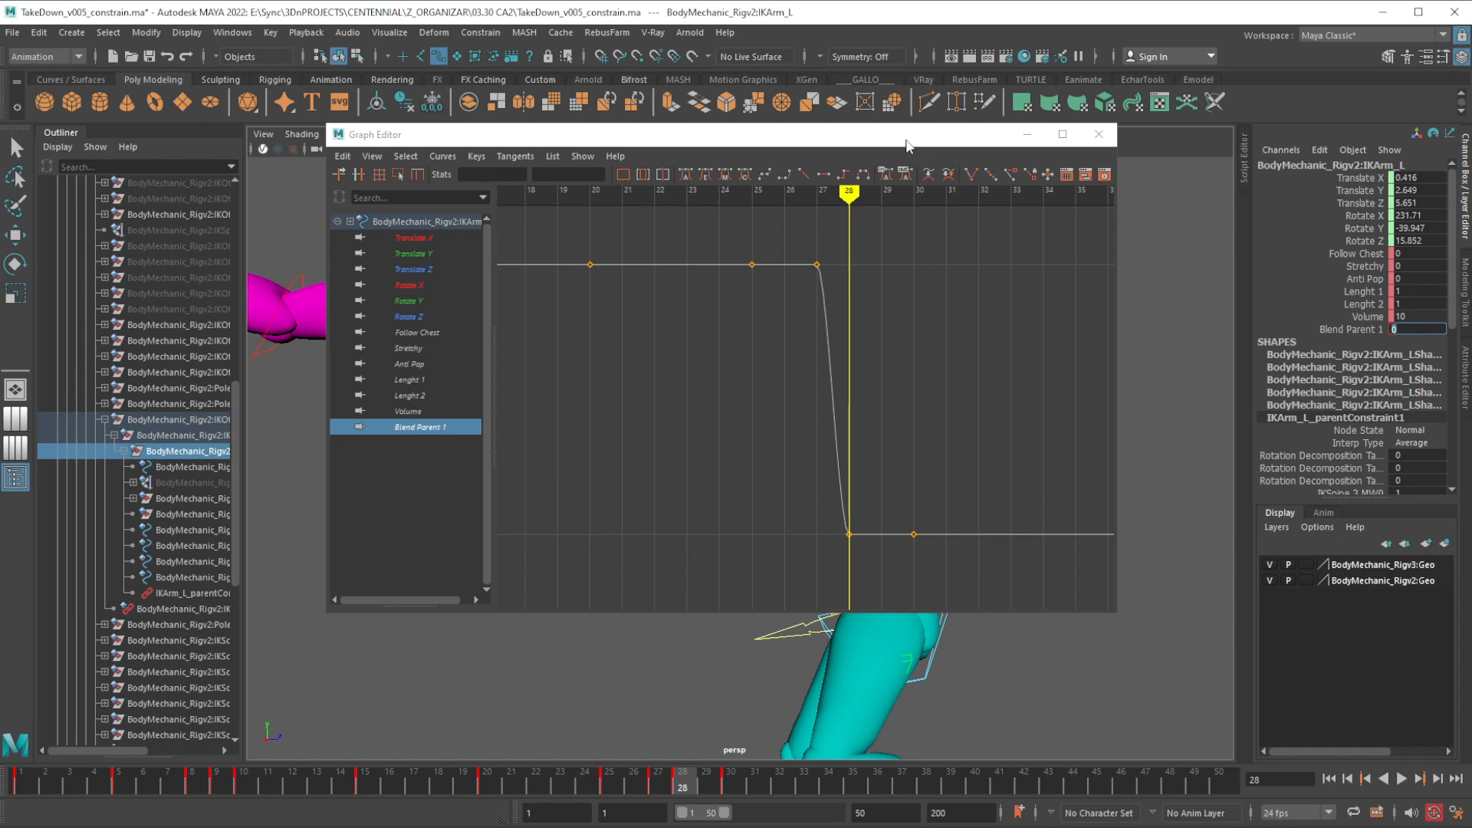
# - Select the Blend Parent 1 keys at frames 27 and 28 and give them stepped tangents
pyautogui.keyDown('alt'); pyautogui.keyDown('shift'); pyautogui.moveTo(990, 391); pyautogui.dragTo(917, 388, button='right'); pyautogui.keyUp('shift'); pyautogui.keyUp('alt')
pyautogui.keyDown('alt'); pyautogui.moveTo(892, 387); pyautogui.dragTo(973, 386, button='middle'); pyautogui.keyUp('alt')
pyautogui.keyDown('alt'); pyautogui.moveTo(883, 416); pyautogui.dragTo(941, 401, button='middle'); pyautogui.keyUp('alt')
pyautogui.keyDown('alt'); pyautogui.keyDown('shift'); pyautogui.moveTo(940, 401); pyautogui.dragTo(966, 384, button='right'); pyautogui.keyUp('shift'); pyautogui.keyUp('alt')
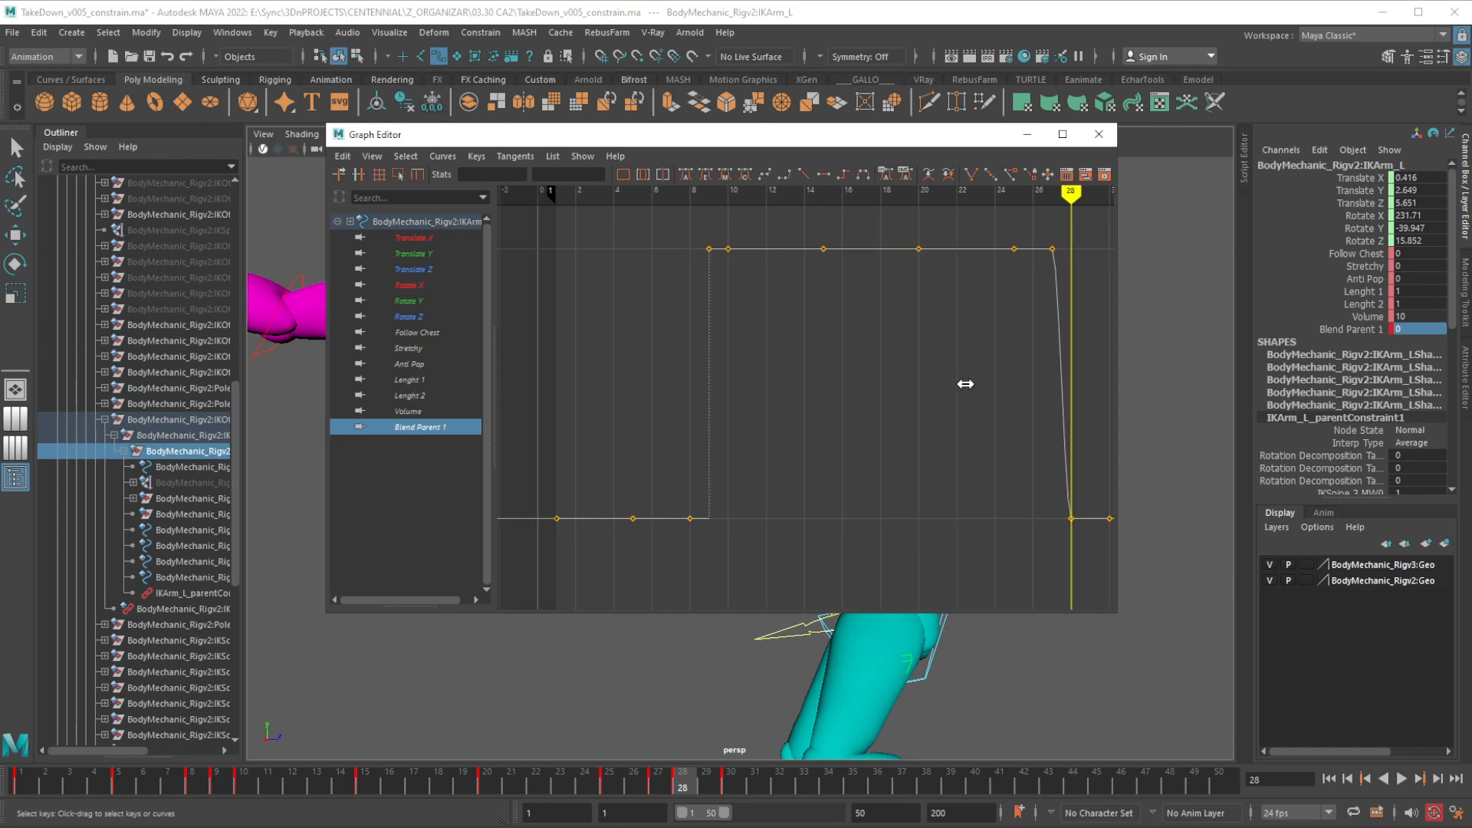
pyautogui.keyDown('alt'); pyautogui.moveTo(986, 388); pyautogui.dragTo(977, 388, button='middle'); pyautogui.keyUp('alt')
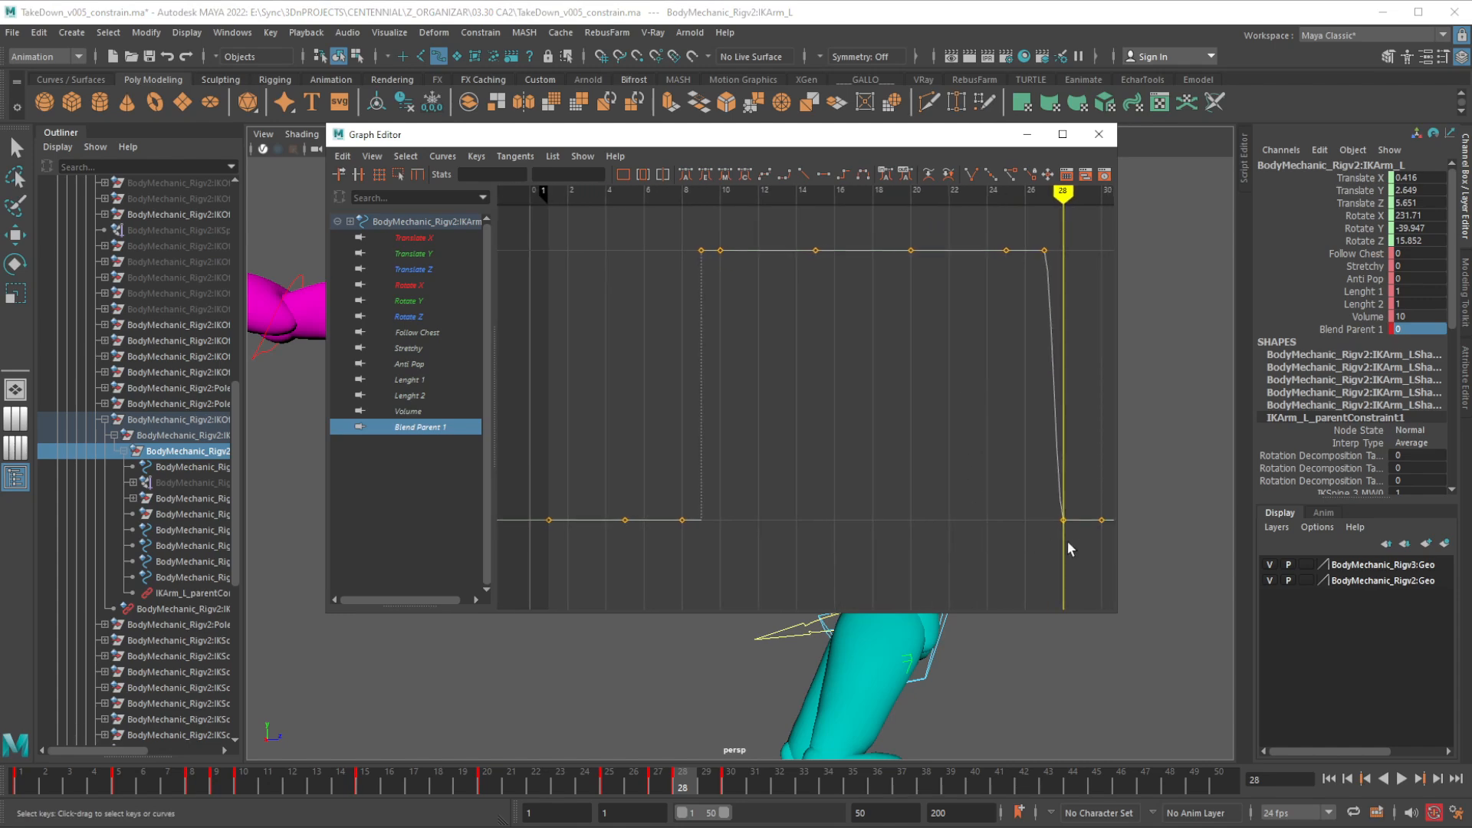
pyautogui.moveTo(1084, 540); pyautogui.dragTo(1001, 245)
pyautogui.press('w')
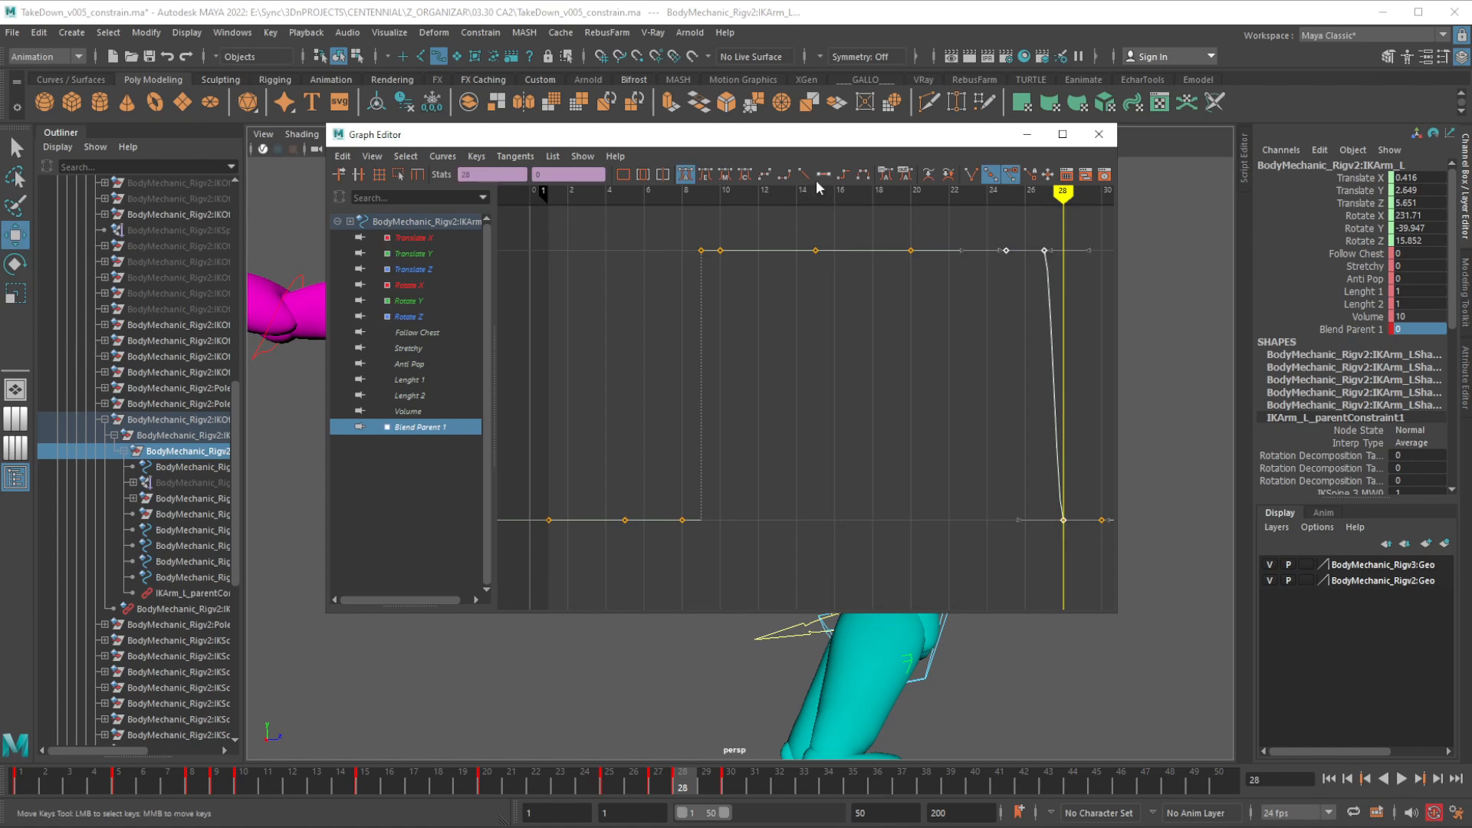
pyautogui.click(860, 176)
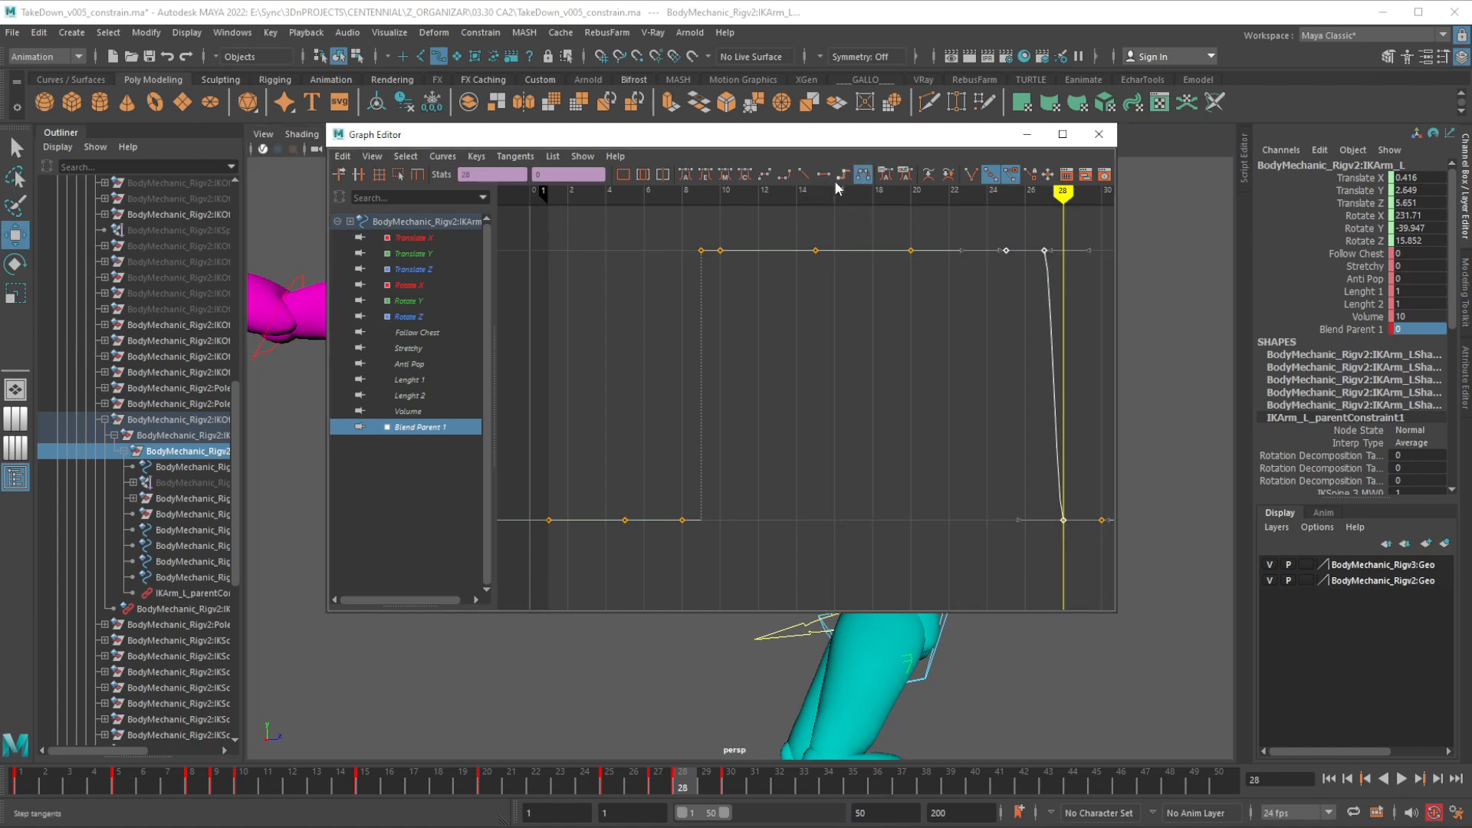
pyautogui.click(845, 177)
pyautogui.click(942, 383)
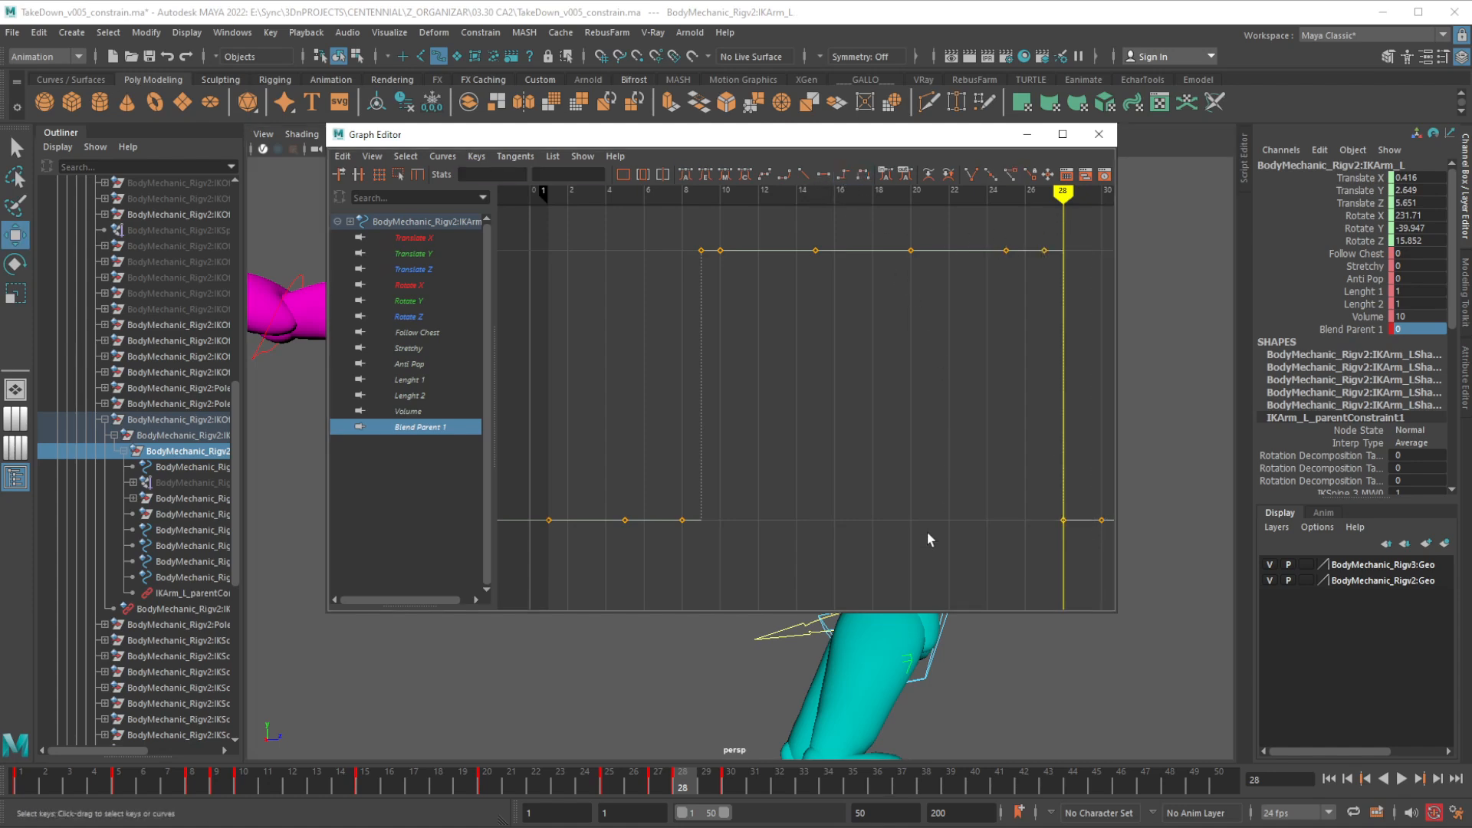
# - Move the Graph Editor aside, then play and scrub frames 27 to 30 while orbiting to examine the left hand's placement
pyautogui.click(879, 200)
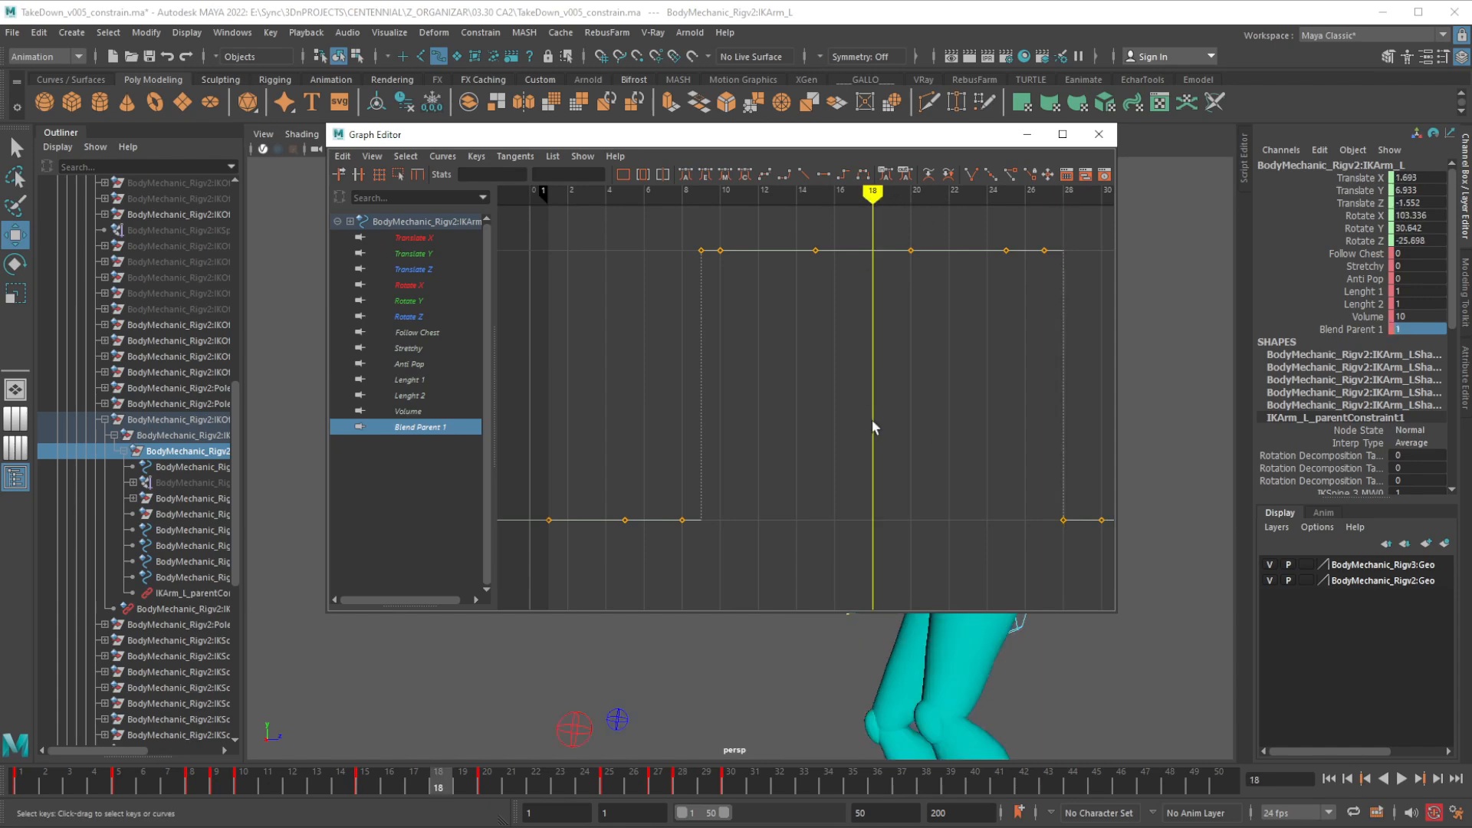
pyautogui.moveTo(871, 138); pyautogui.dragTo(1471, 198)
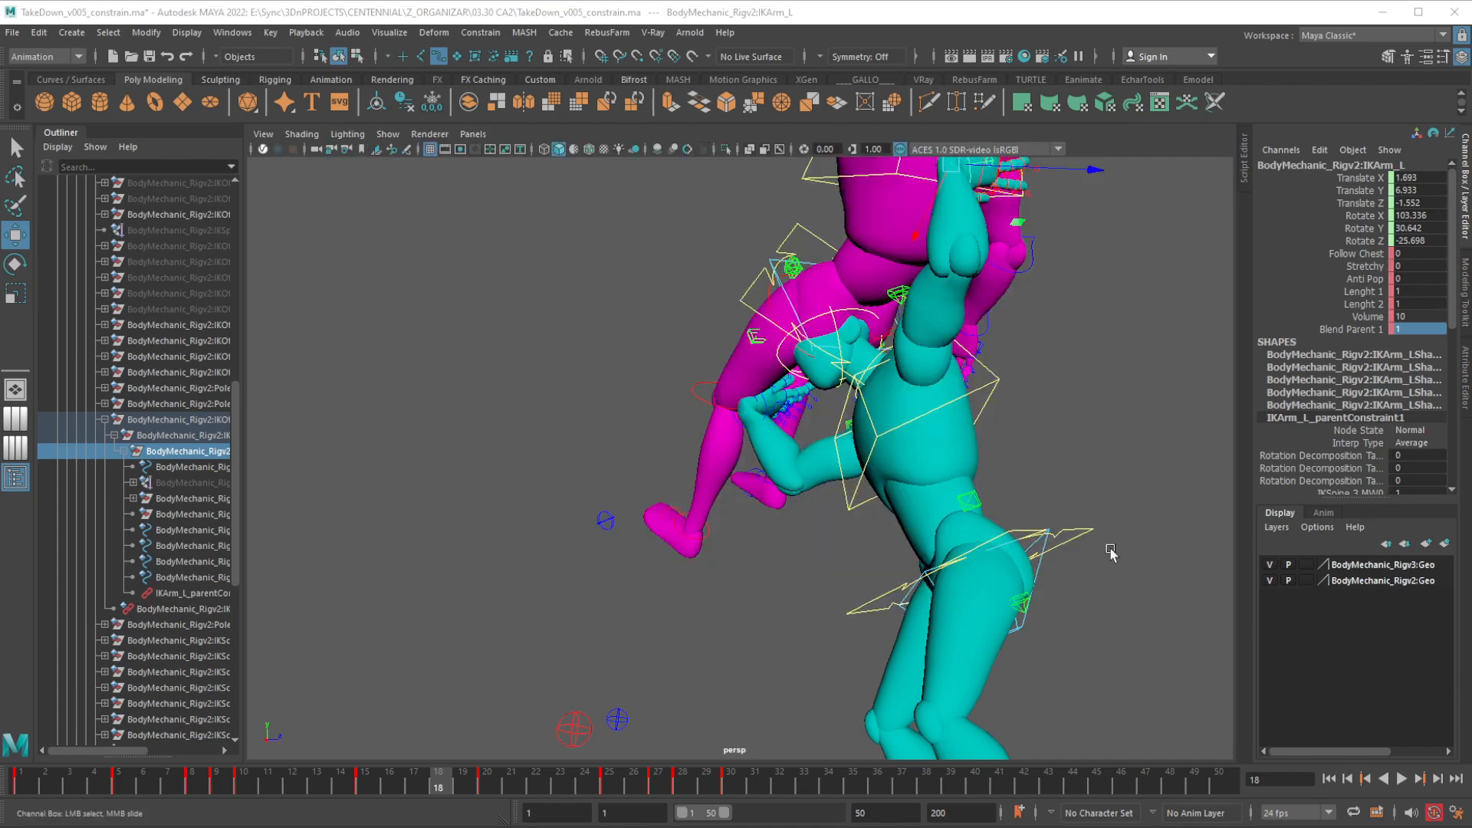
pyautogui.click(657, 788)
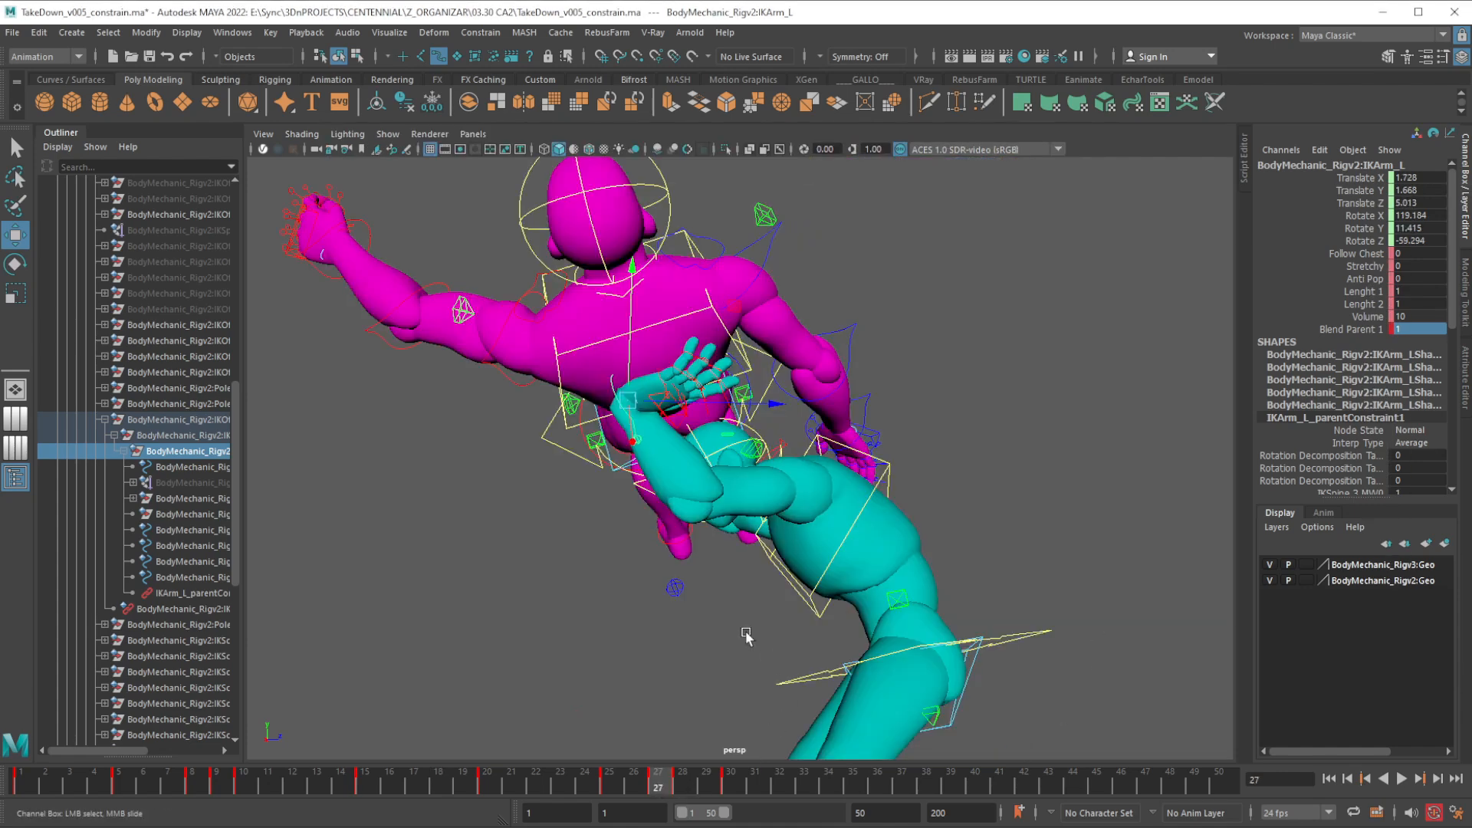
pyautogui.scroll(5, 709, 497)
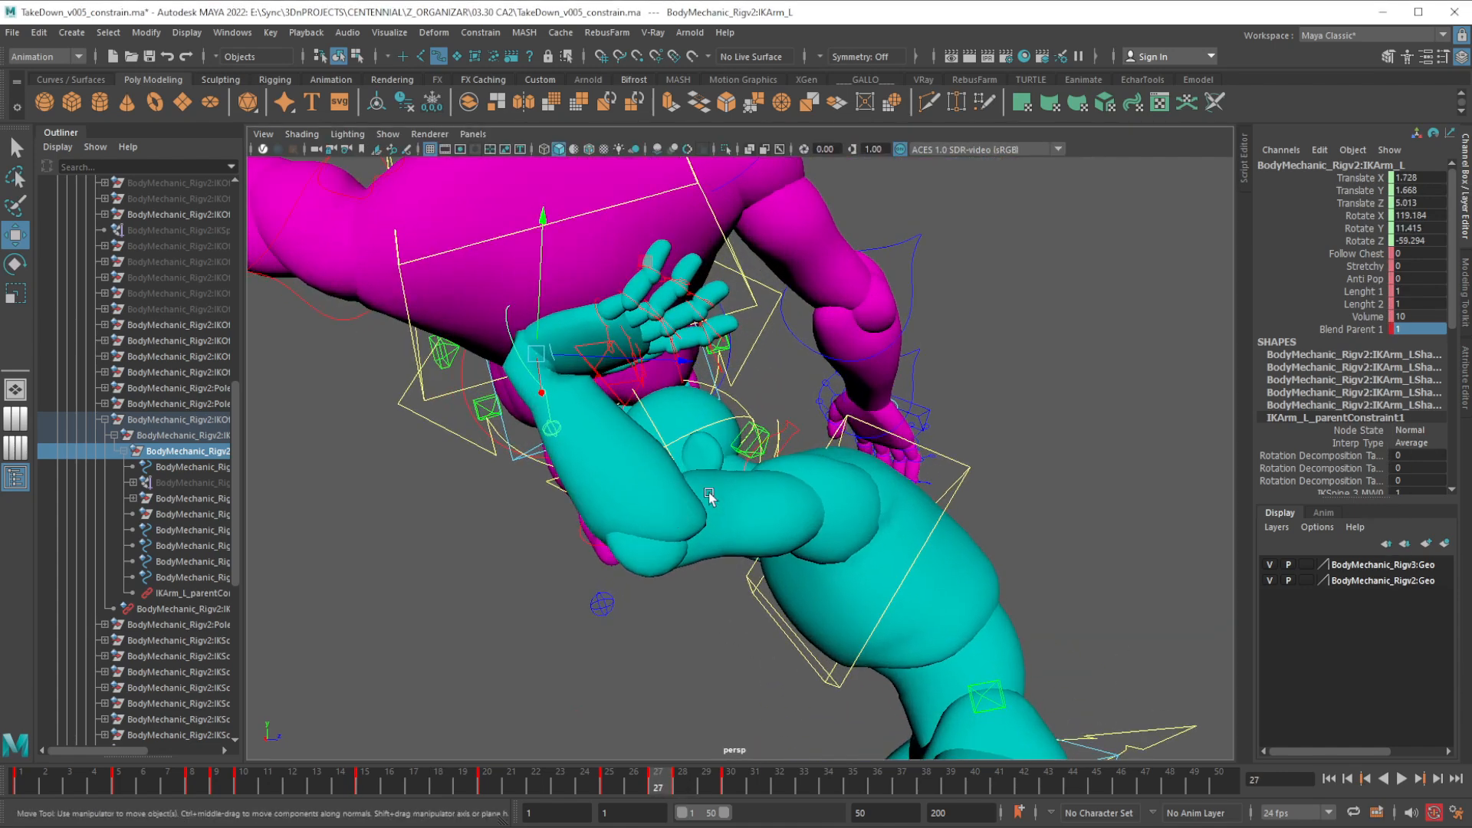
pyautogui.click(1047, 398)
pyautogui.click(511, 338)
pyautogui.click(685, 782)
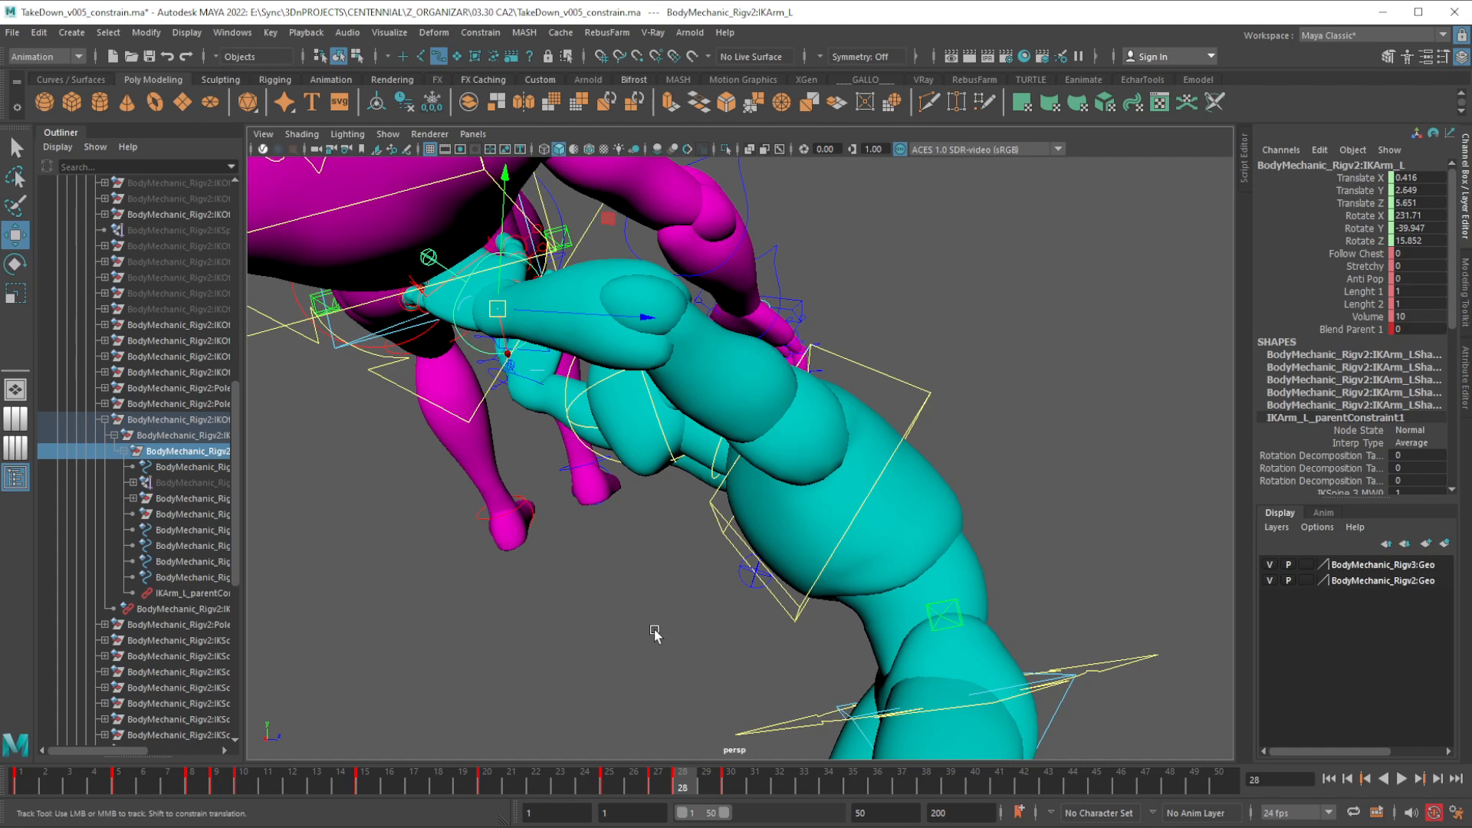
pyautogui.keyDown('alt'); pyautogui.moveTo(656, 640); pyautogui.dragTo(665, 615); pyautogui.keyUp('alt')
pyautogui.hotkey('alt', 'v')
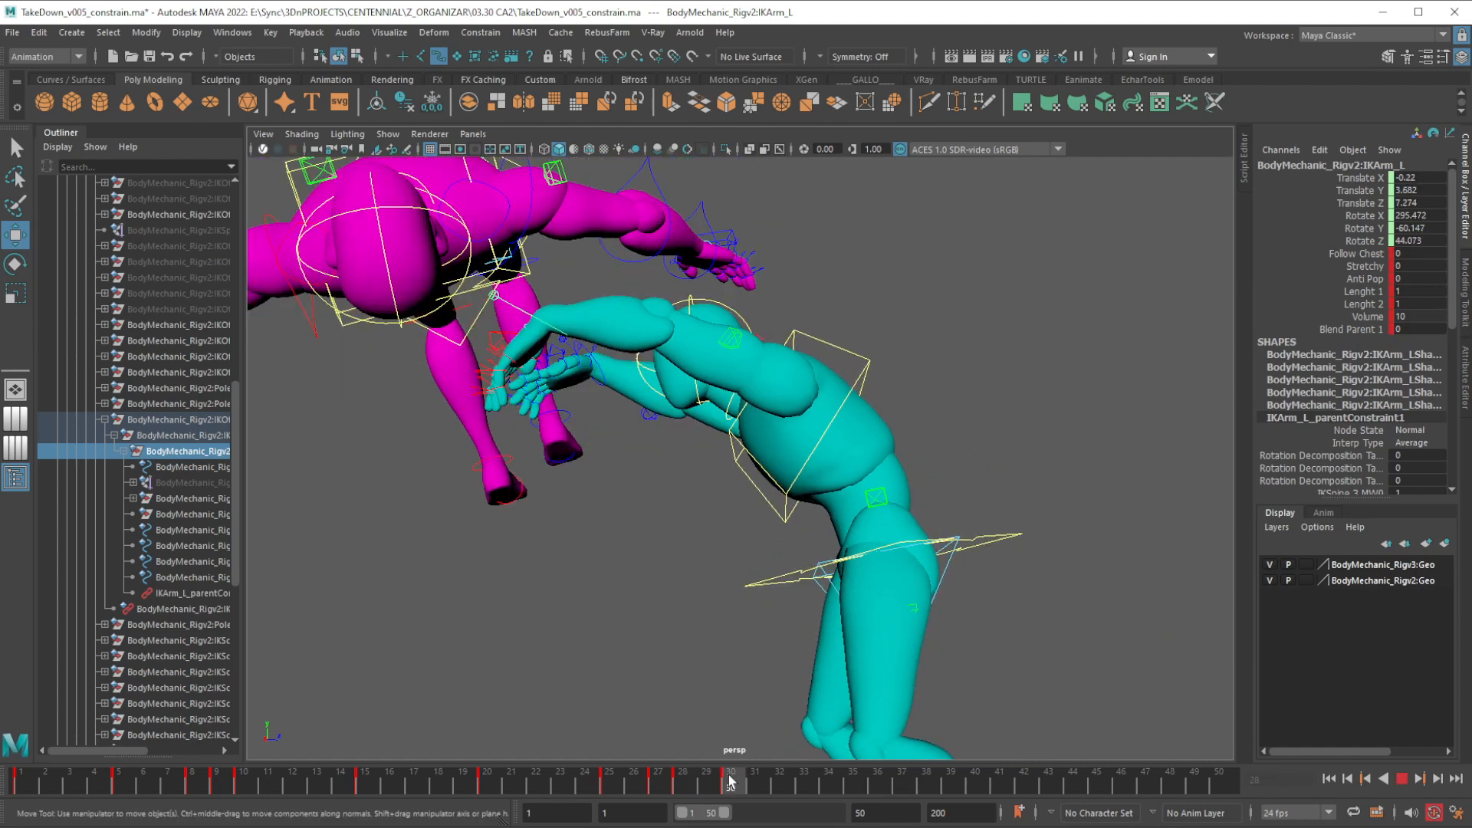
pyautogui.moveTo(729, 777); pyautogui.dragTo(729, 778)
pyautogui.keyDown('alt'); pyautogui.moveTo(733, 657); pyautogui.dragTo(758, 644, button='middle'); pyautogui.keyUp('alt')
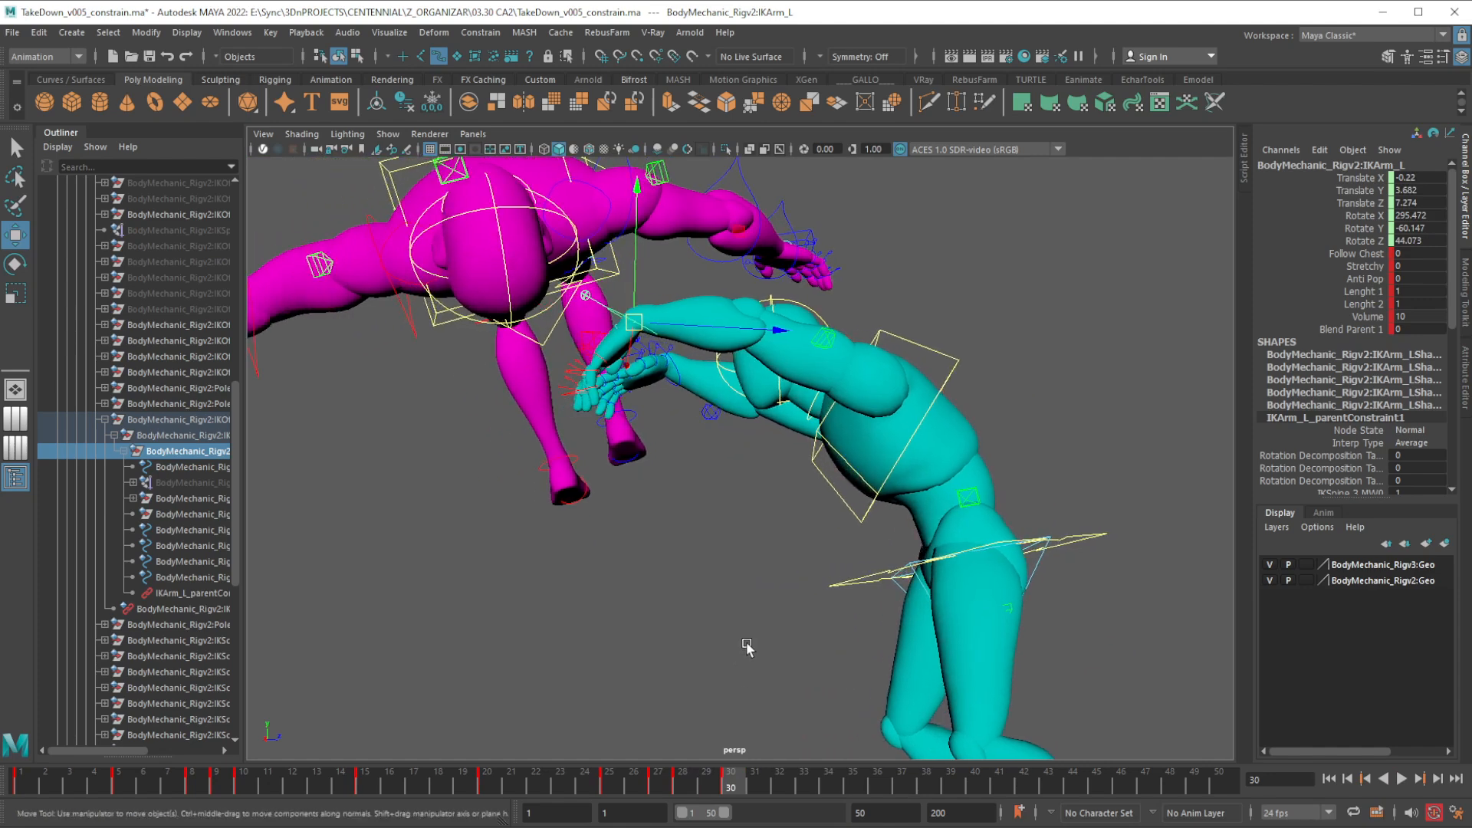
pyautogui.keyDown('alt'); pyautogui.moveTo(737, 624); pyautogui.dragTo(753, 640, button='right'); pyautogui.keyUp('alt')
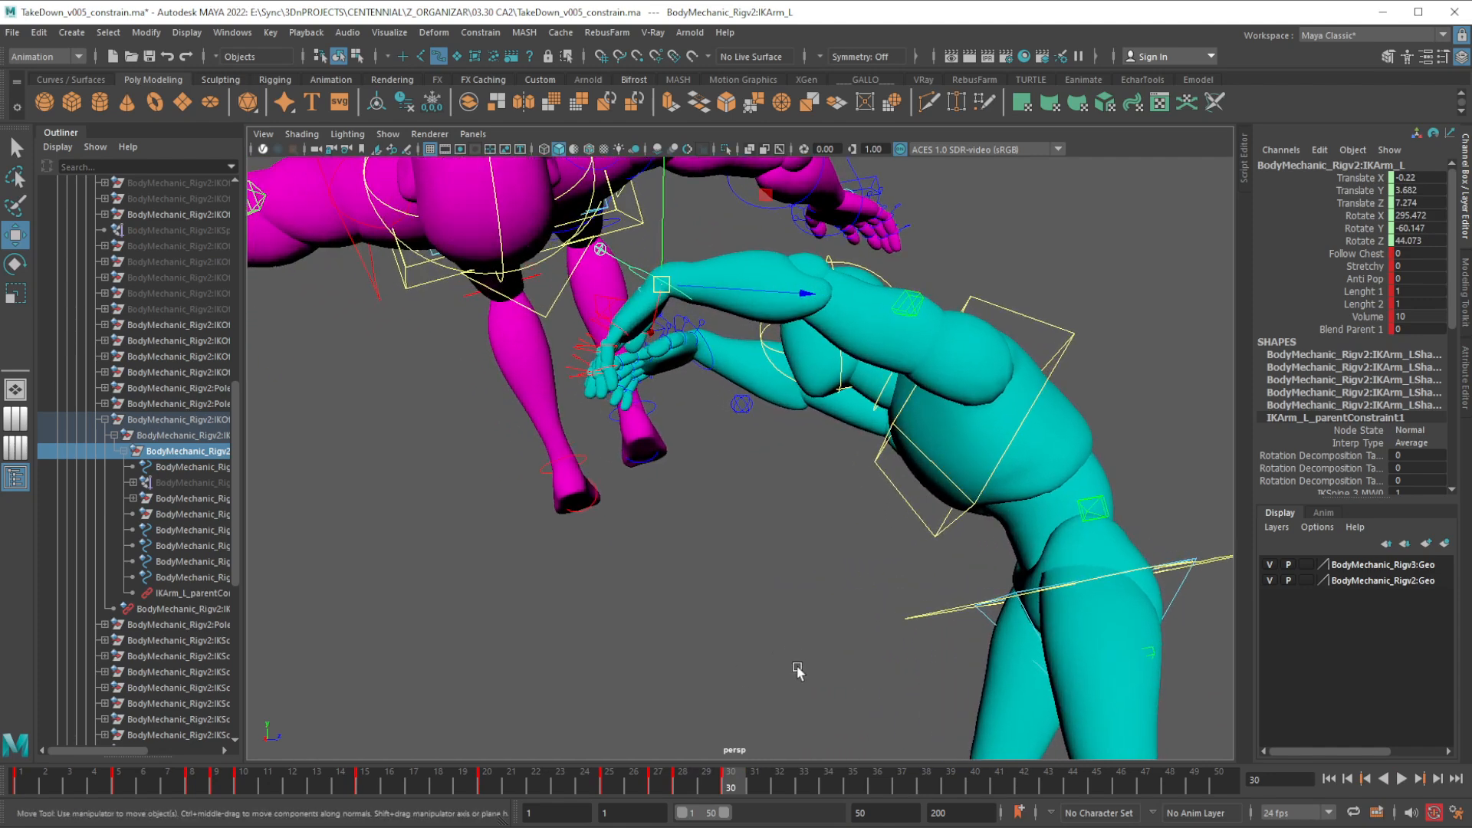
pyautogui.moveTo(732, 789); pyautogui.dragTo(682, 781)
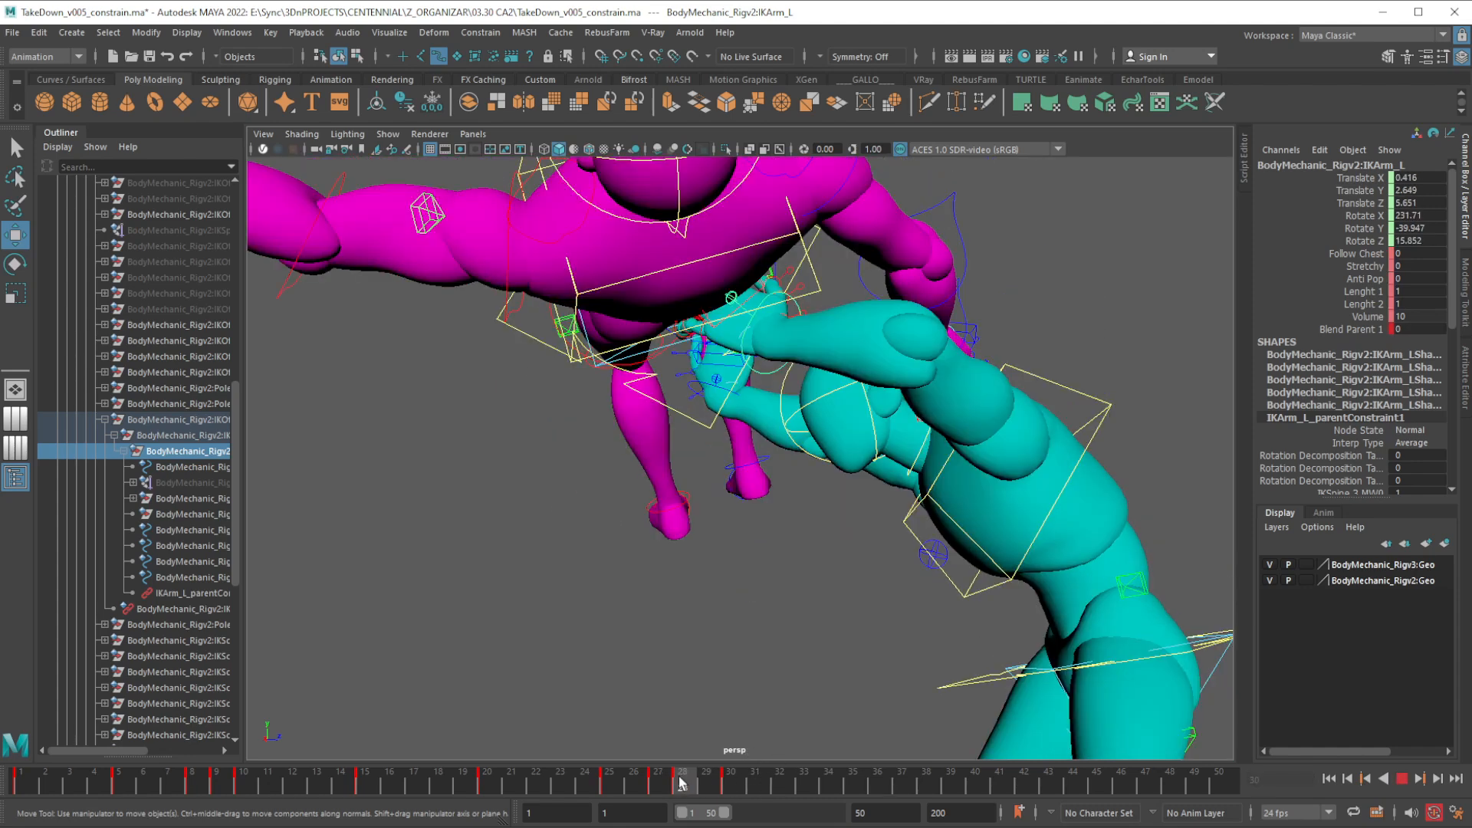
pyautogui.moveTo(660, 636)
pyautogui.keyDown('alt'); pyautogui.mouseDown()
pyautogui.moveTo(656, 624)
pyautogui.moveTo(552, 640)
pyautogui.moveTo(678, 637)
pyautogui.mouseUp(); pyautogui.keyUp('alt')
# - At frame 28, key the left arm IK control with its pose from frame 30
pyautogui.click(741, 786)
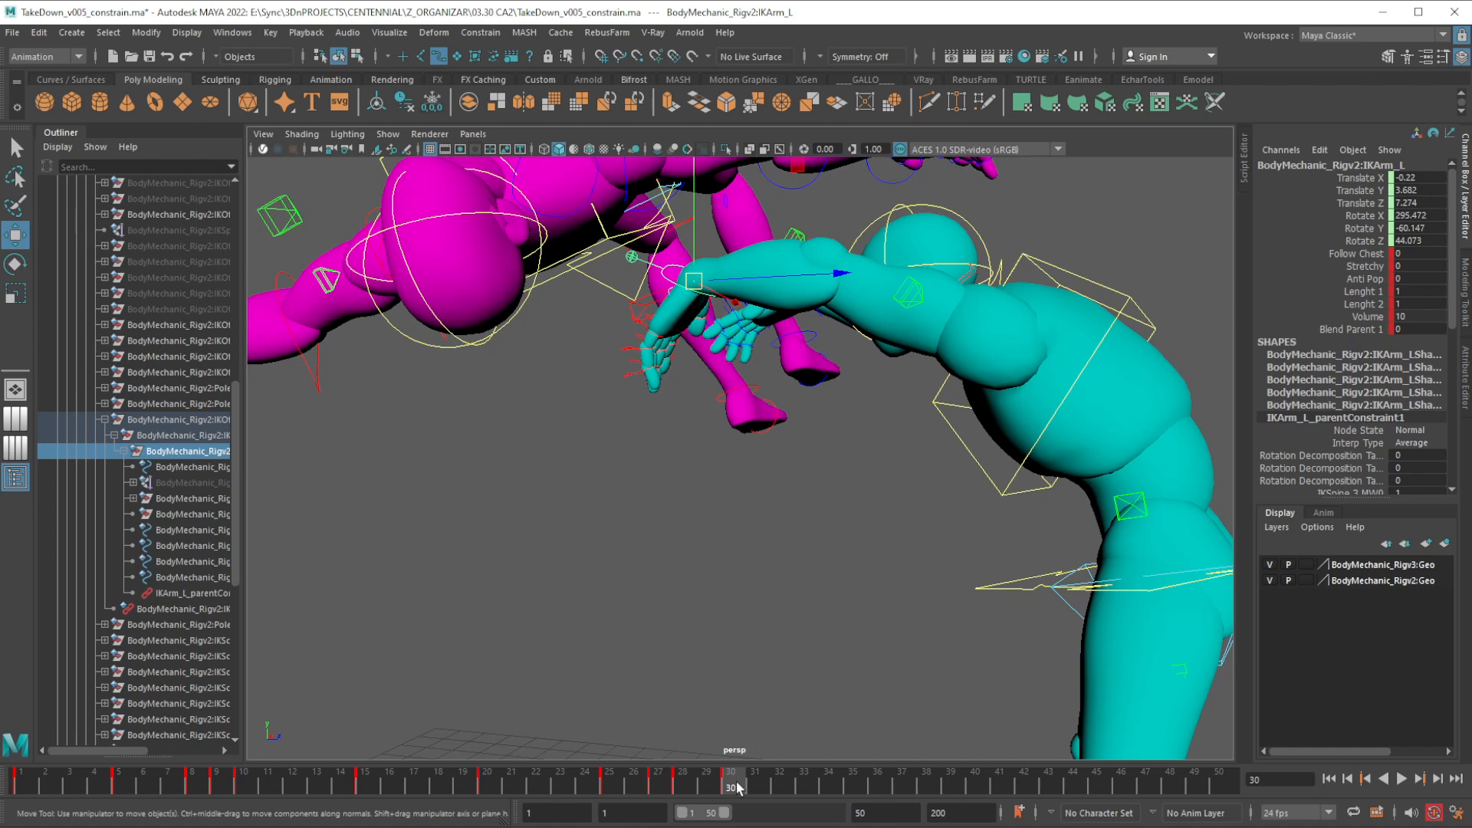
pyautogui.click(685, 784)
pyautogui.rightClick(685, 783)
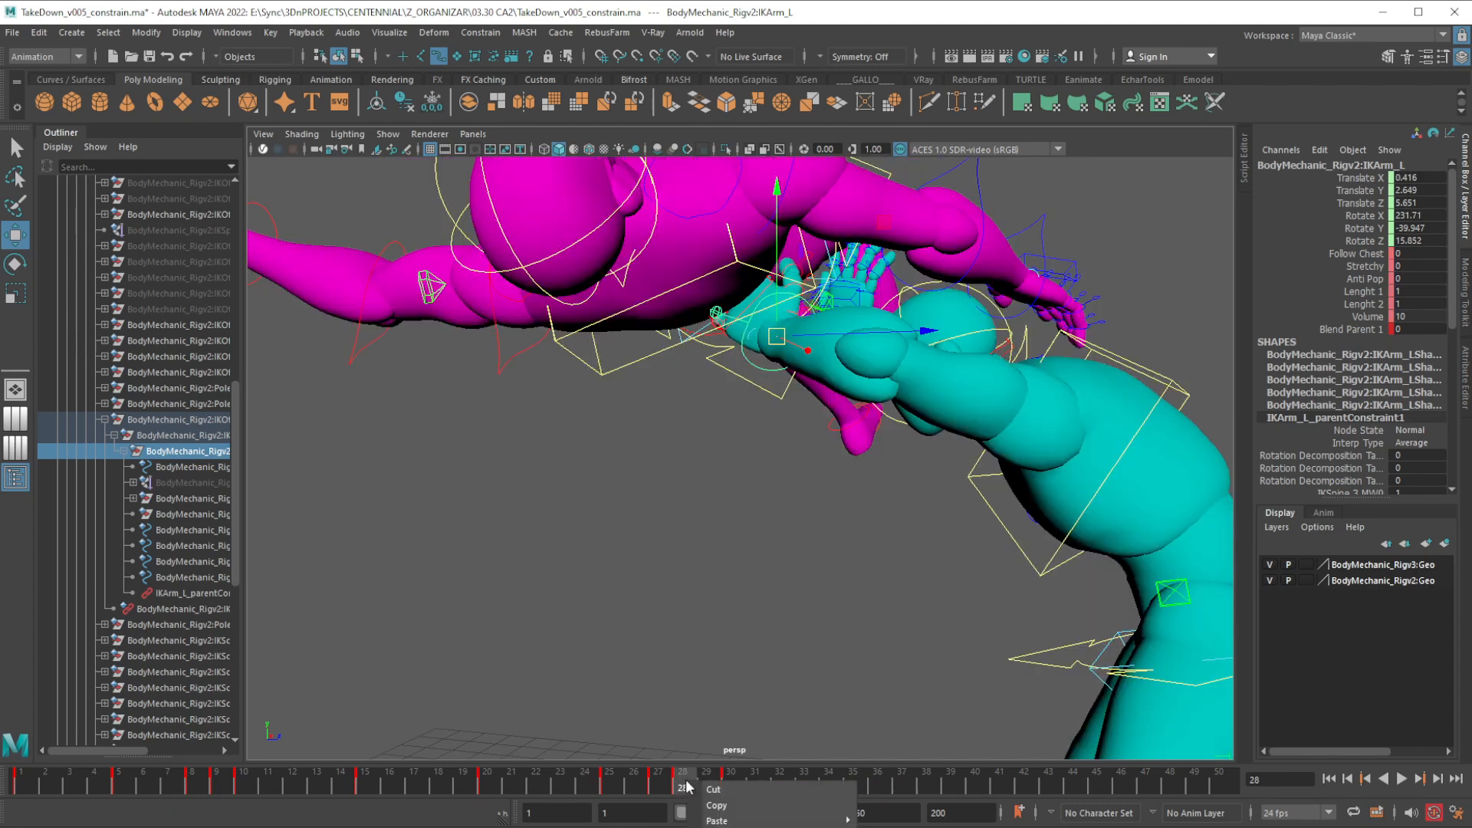
pyautogui.moveTo(741, 821)
pyautogui.click(883, 820)
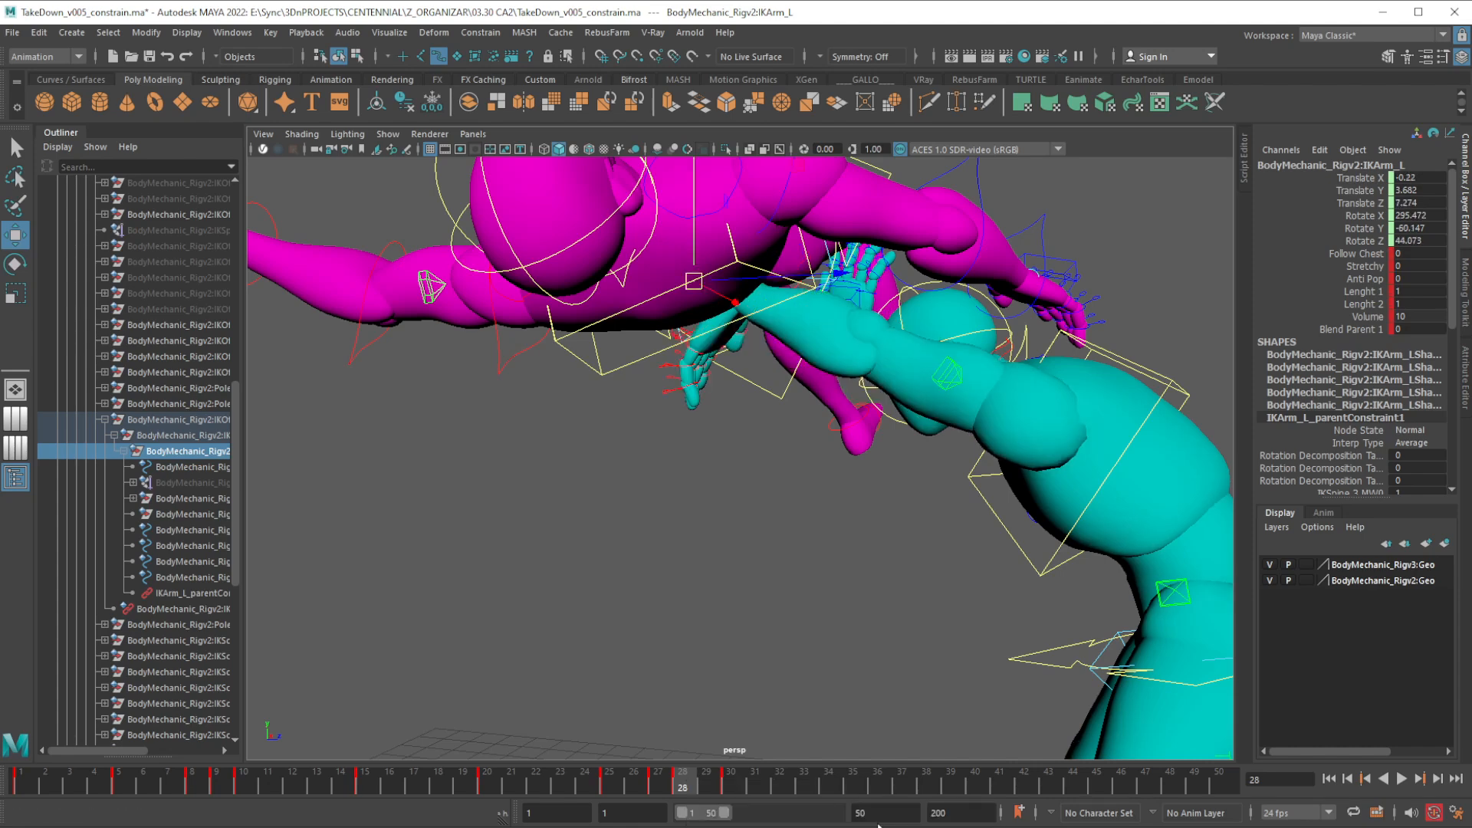
# - At frame 28, move and rotate the left arm IK control so the hand reaches under the opponent's body
pyautogui.click(735, 787)
pyautogui.click(684, 776)
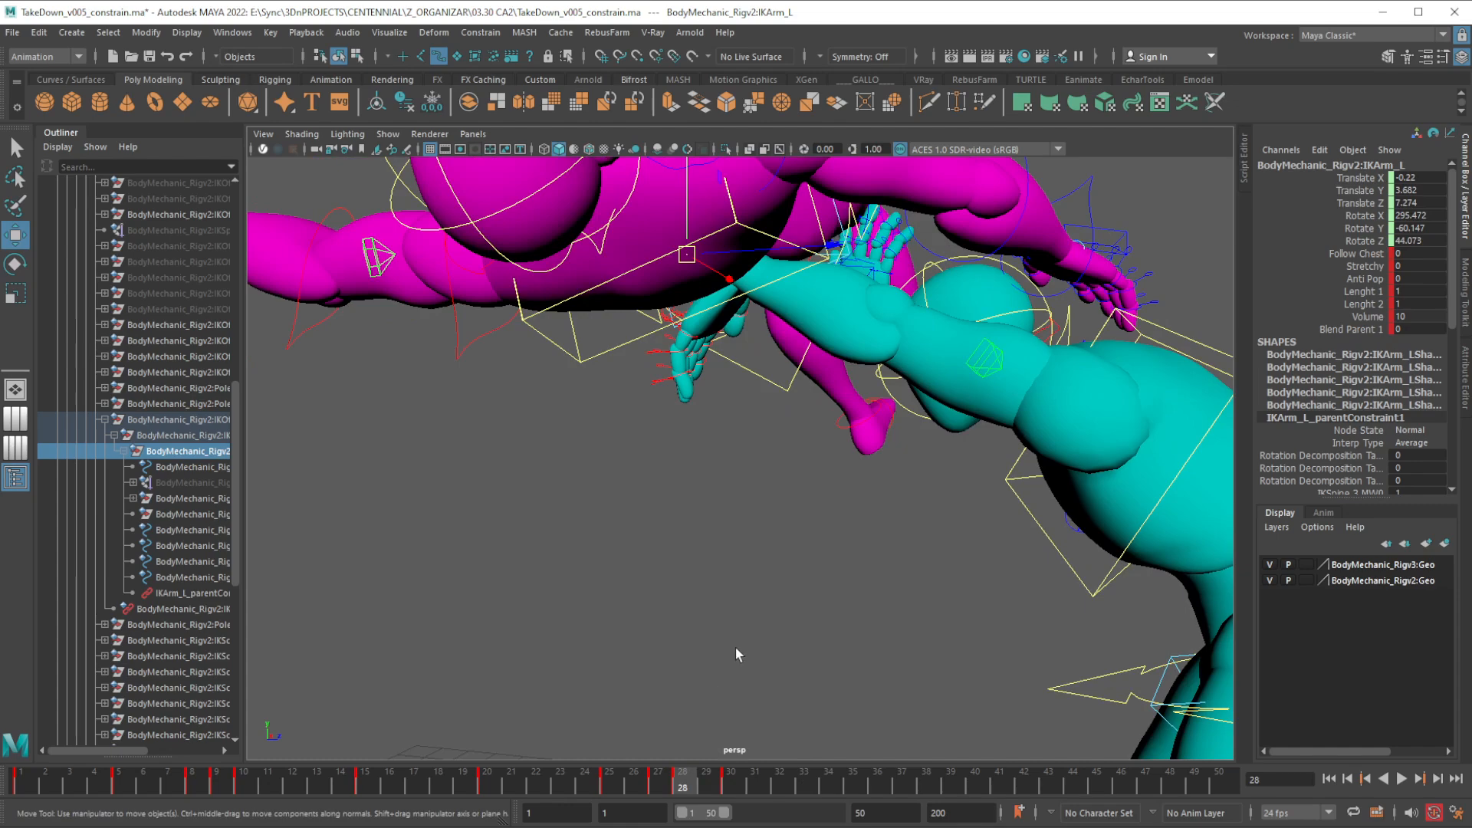
pyautogui.keyDown('alt'); pyautogui.moveTo(790, 436); pyautogui.dragTo(747, 579, button='middle'); pyautogui.keyUp('alt')
pyautogui.keyDown('alt'); pyautogui.moveTo(747, 580); pyautogui.dragTo(709, 587); pyautogui.keyUp('alt')
pyautogui.press('e')
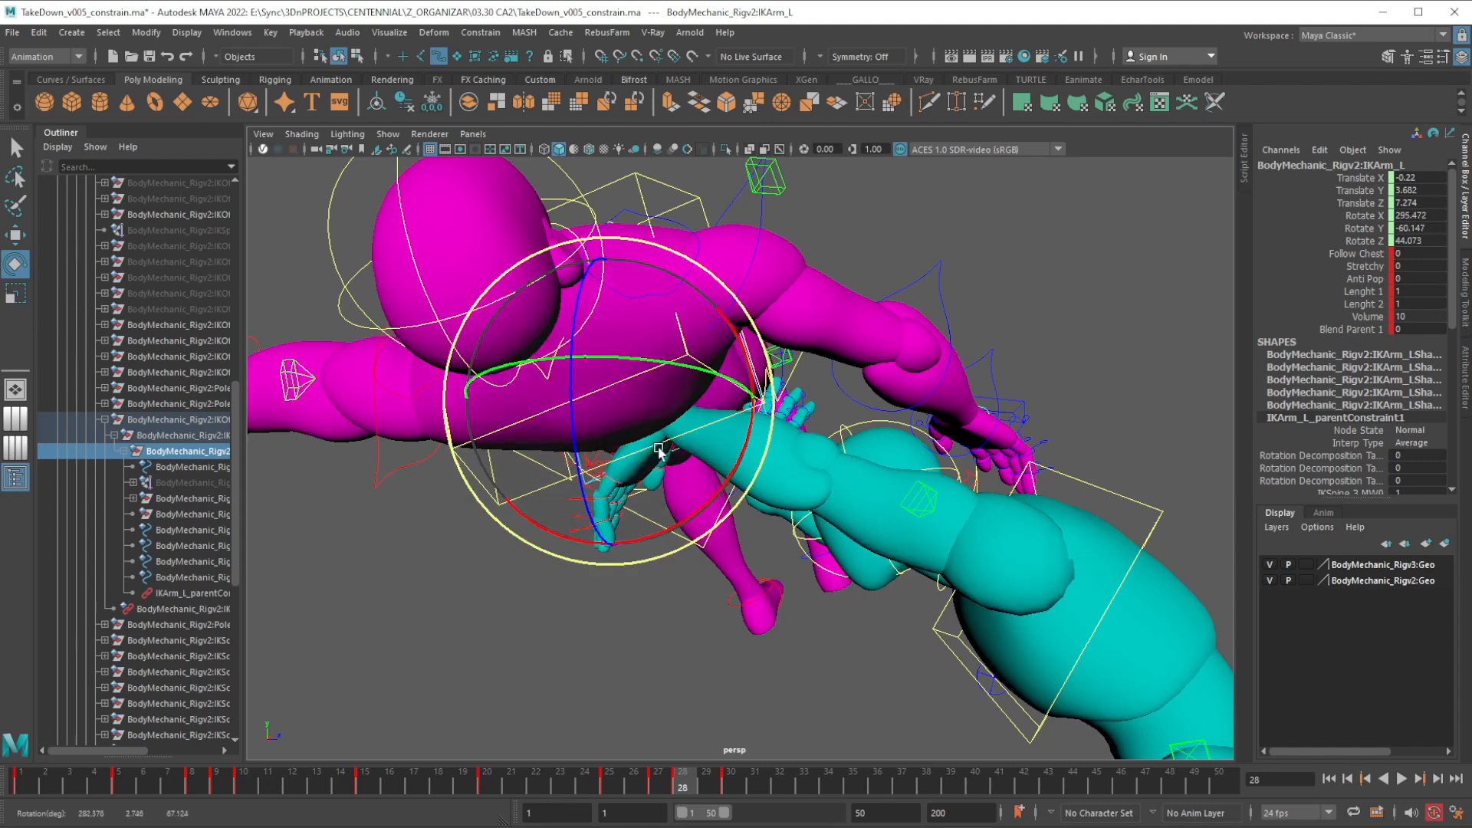
pyautogui.press('w')
pyautogui.moveTo(729, 320); pyautogui.dragTo(762, 420)
pyautogui.press('e')
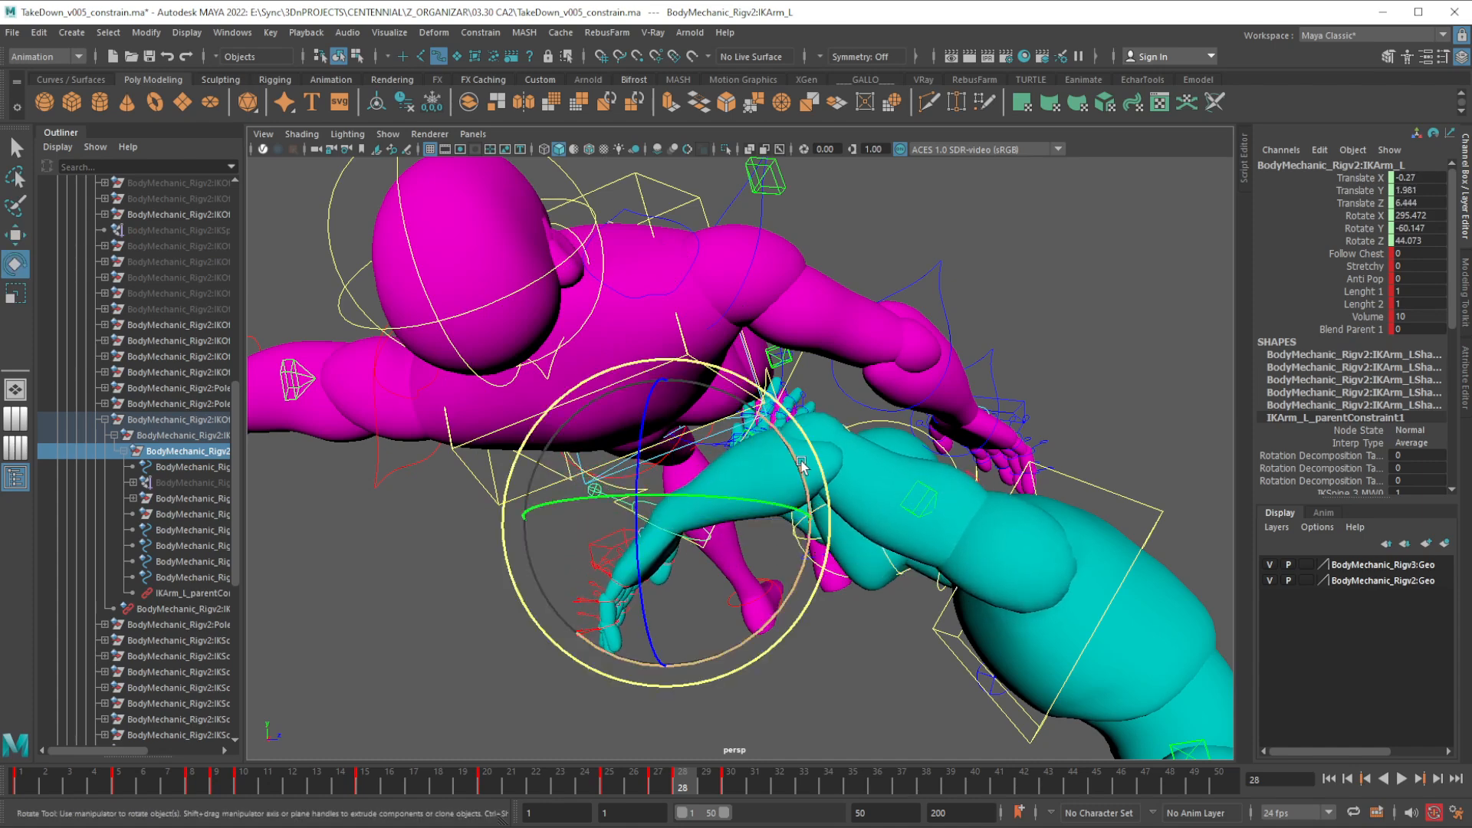
pyautogui.moveTo(813, 480); pyautogui.dragTo(709, 601)
pyautogui.click(663, 789)
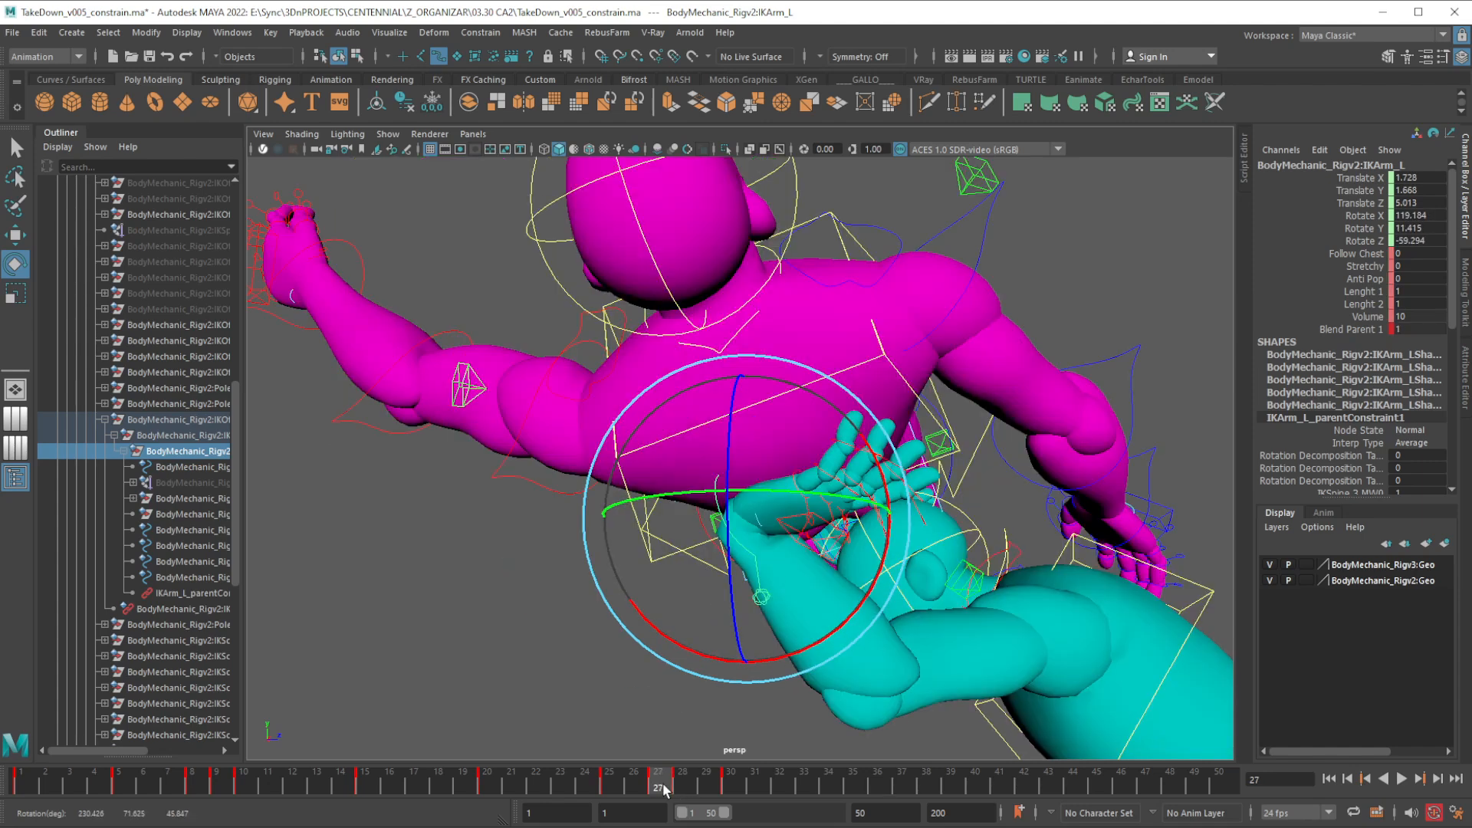
pyautogui.click(692, 790)
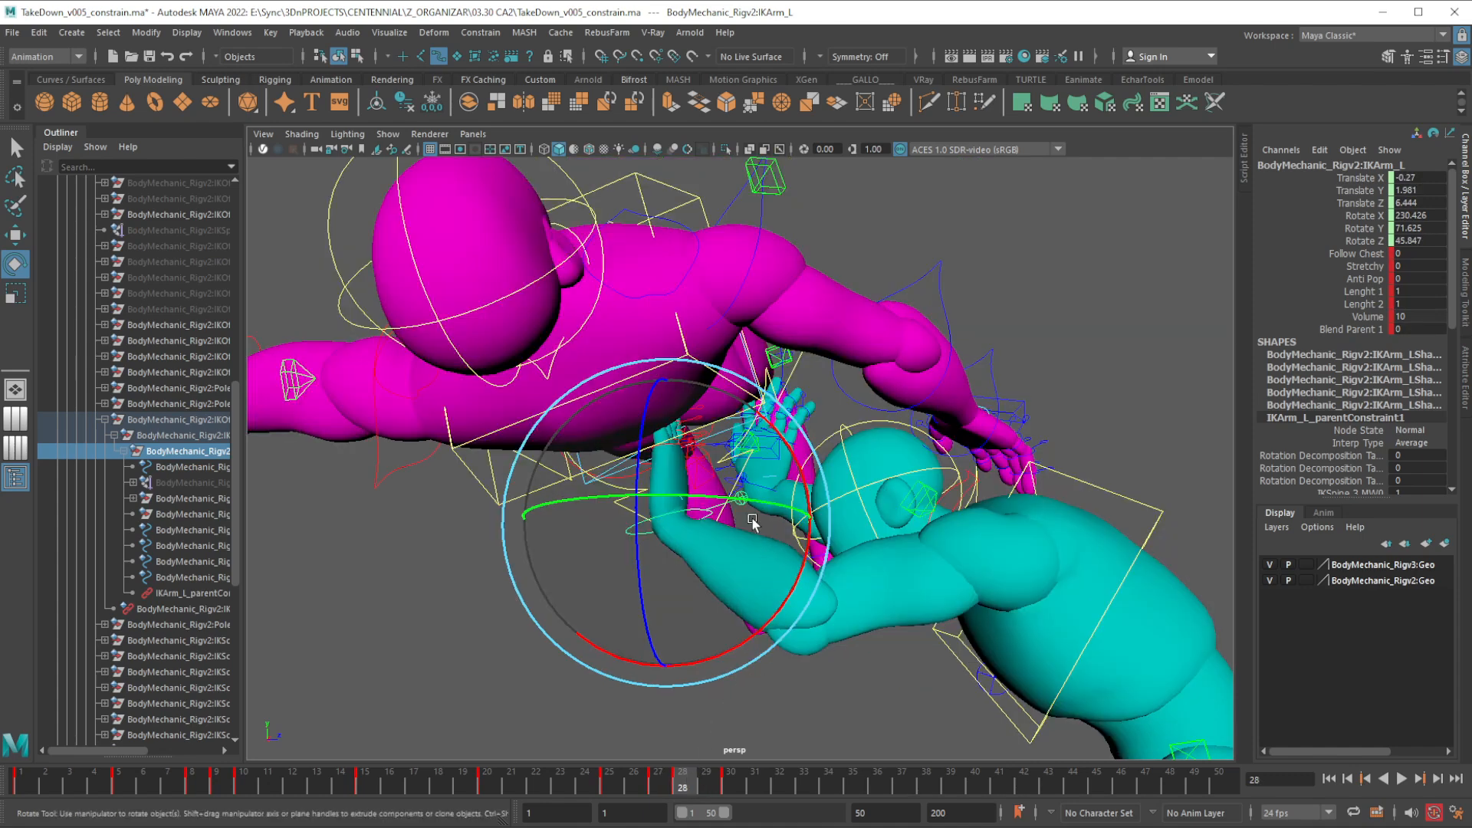
# - Refine the left arm IK control's position at frame 28, comparing it against frame 27
pyautogui.press('w')
pyautogui.moveTo(751, 521); pyautogui.dragTo(612, 544)
pyautogui.click(670, 789)
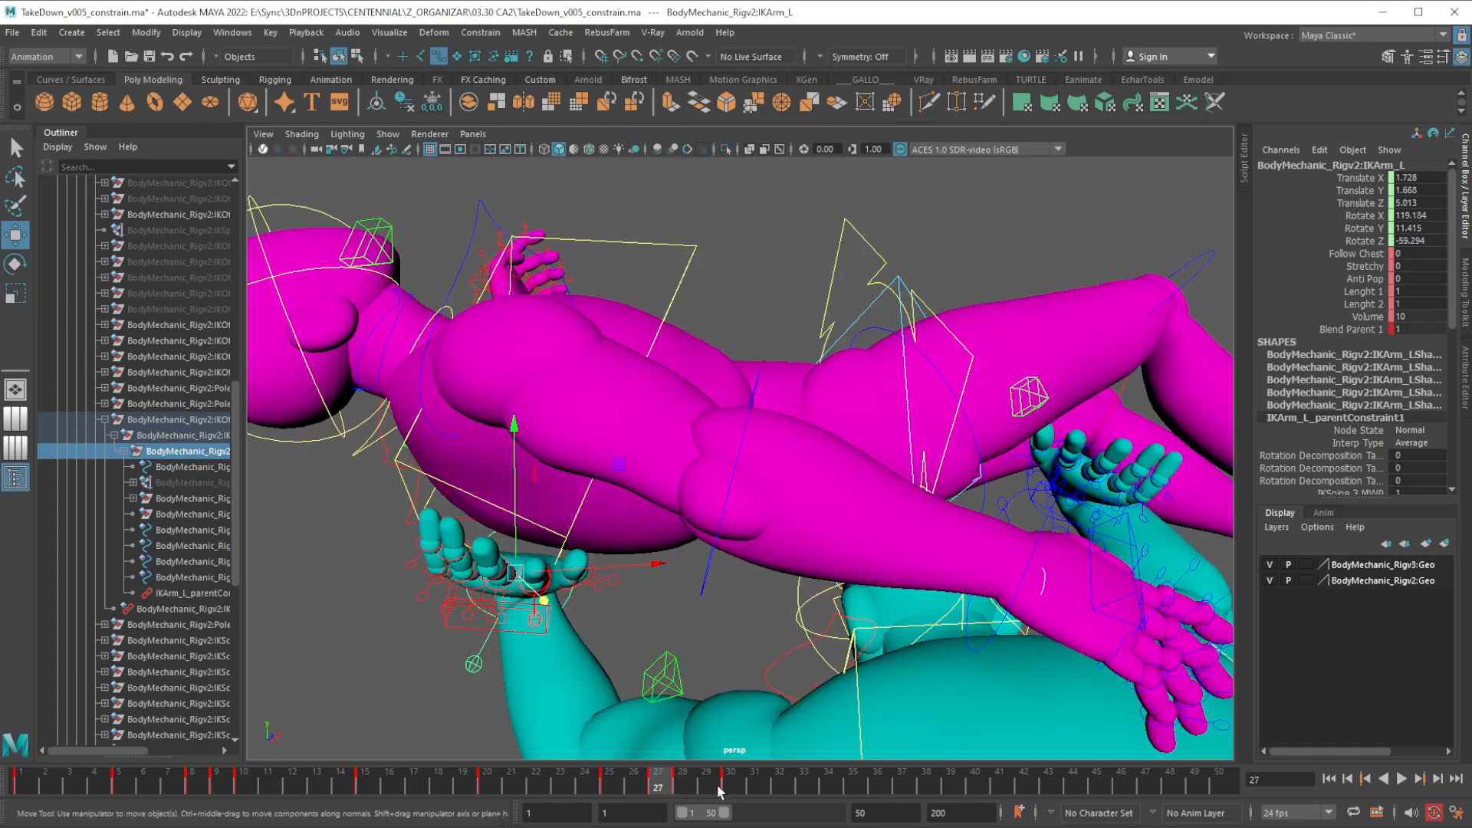
pyautogui.click(692, 789)
pyautogui.moveTo(747, 526); pyautogui.dragTo(675, 533)
pyautogui.click(662, 790)
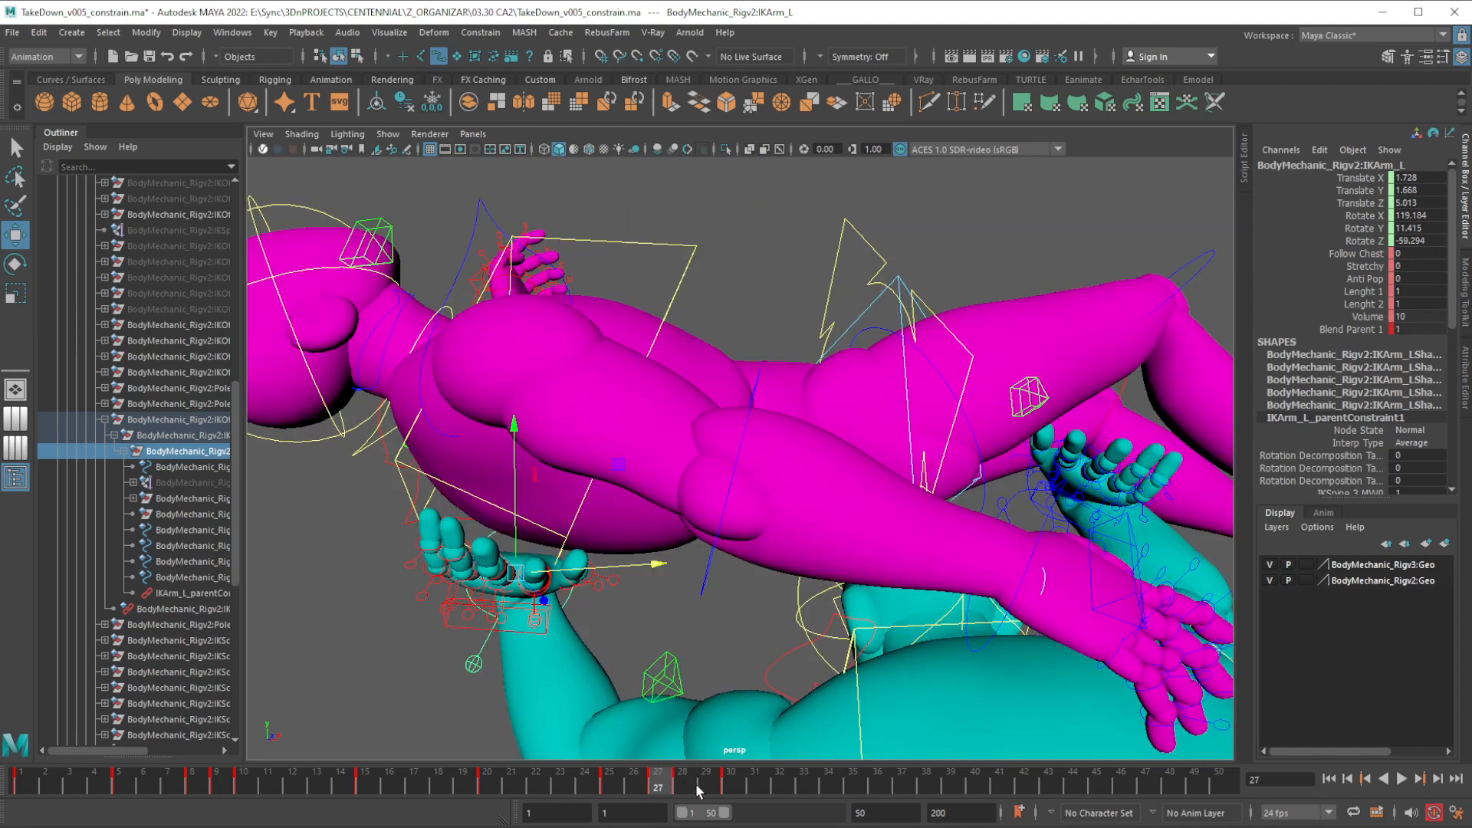
pyautogui.click(688, 789)
pyautogui.moveTo(572, 455); pyautogui.dragTo(578, 477)
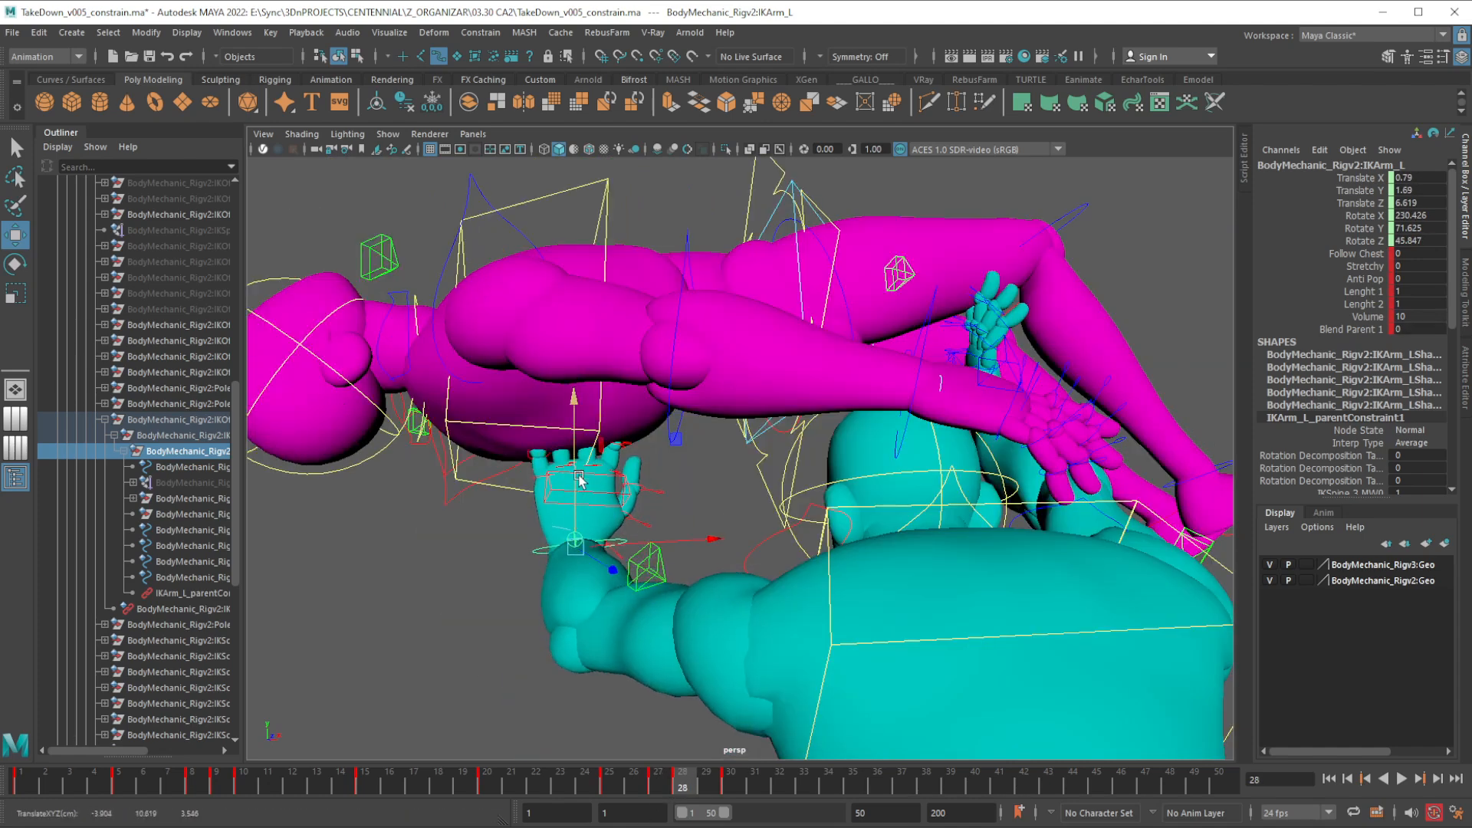
# - At frame 28, select the left hand's finger FK controls and rotate them to curl the fingers
pyautogui.scroll(5, 578, 498)
pyautogui.scroll(-3, 581, 490)
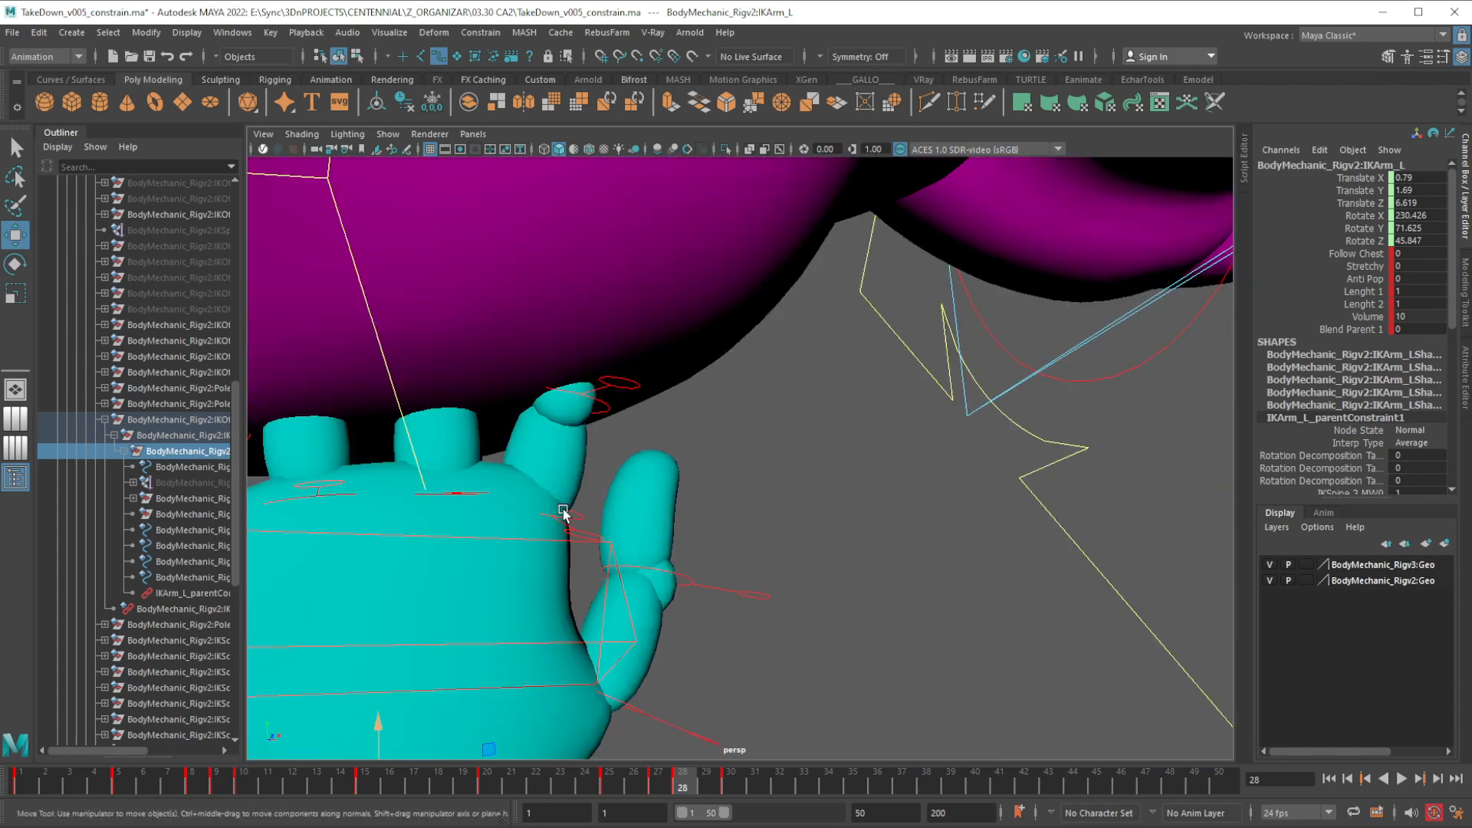
pyautogui.click(575, 513)
pyautogui.keyDown('alt'); pyautogui.moveTo(592, 519); pyautogui.dragTo(615, 532); pyautogui.keyUp('alt')
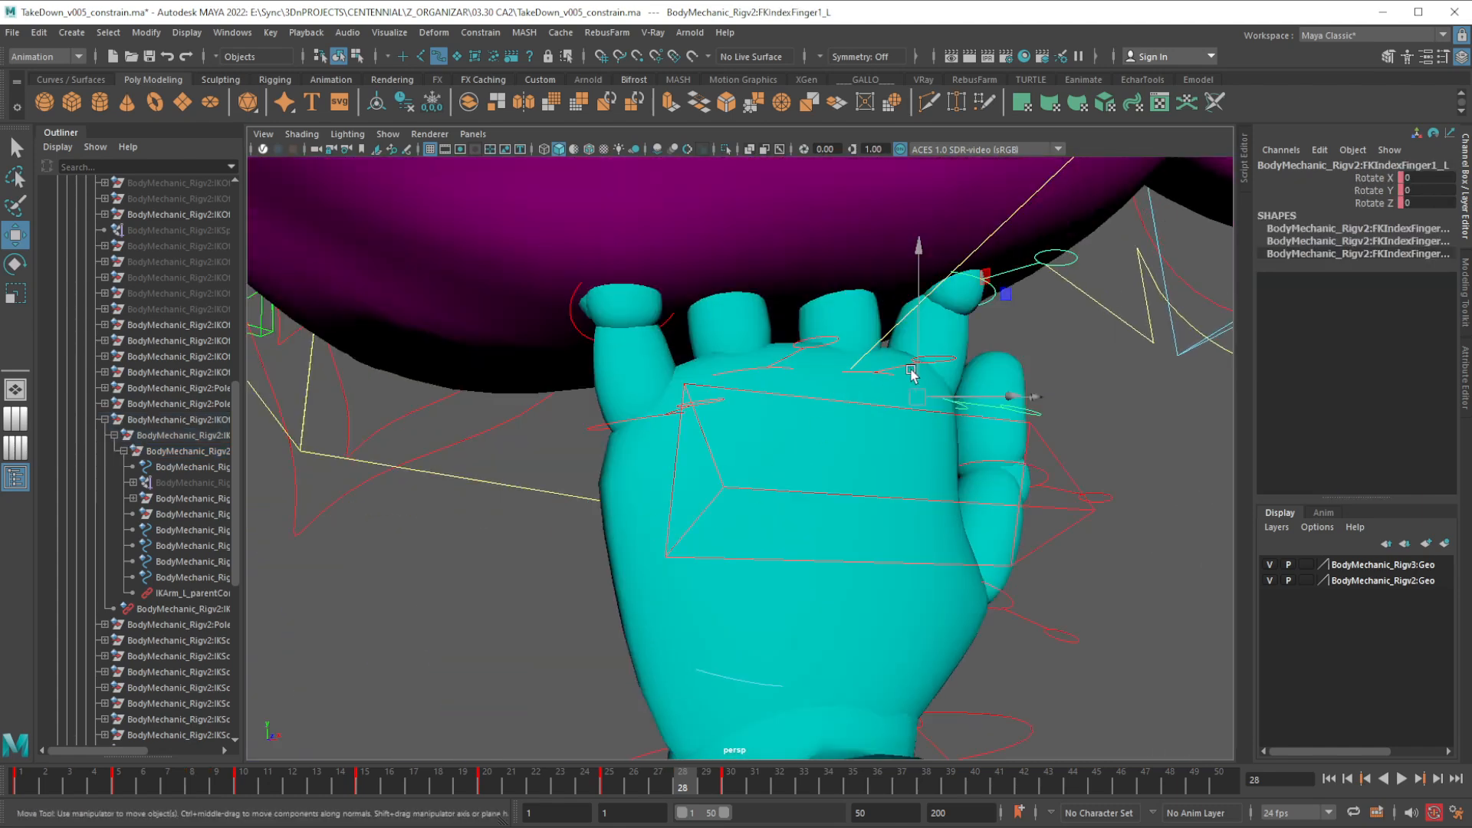
pyautogui.keyDown('shift'); pyautogui.click(881, 371); pyautogui.keyUp('shift')
pyautogui.keyDown('shift'); pyautogui.click(772, 369); pyautogui.keyUp('shift')
pyautogui.keyDown('shift'); pyautogui.click(700, 412); pyautogui.keyUp('shift')
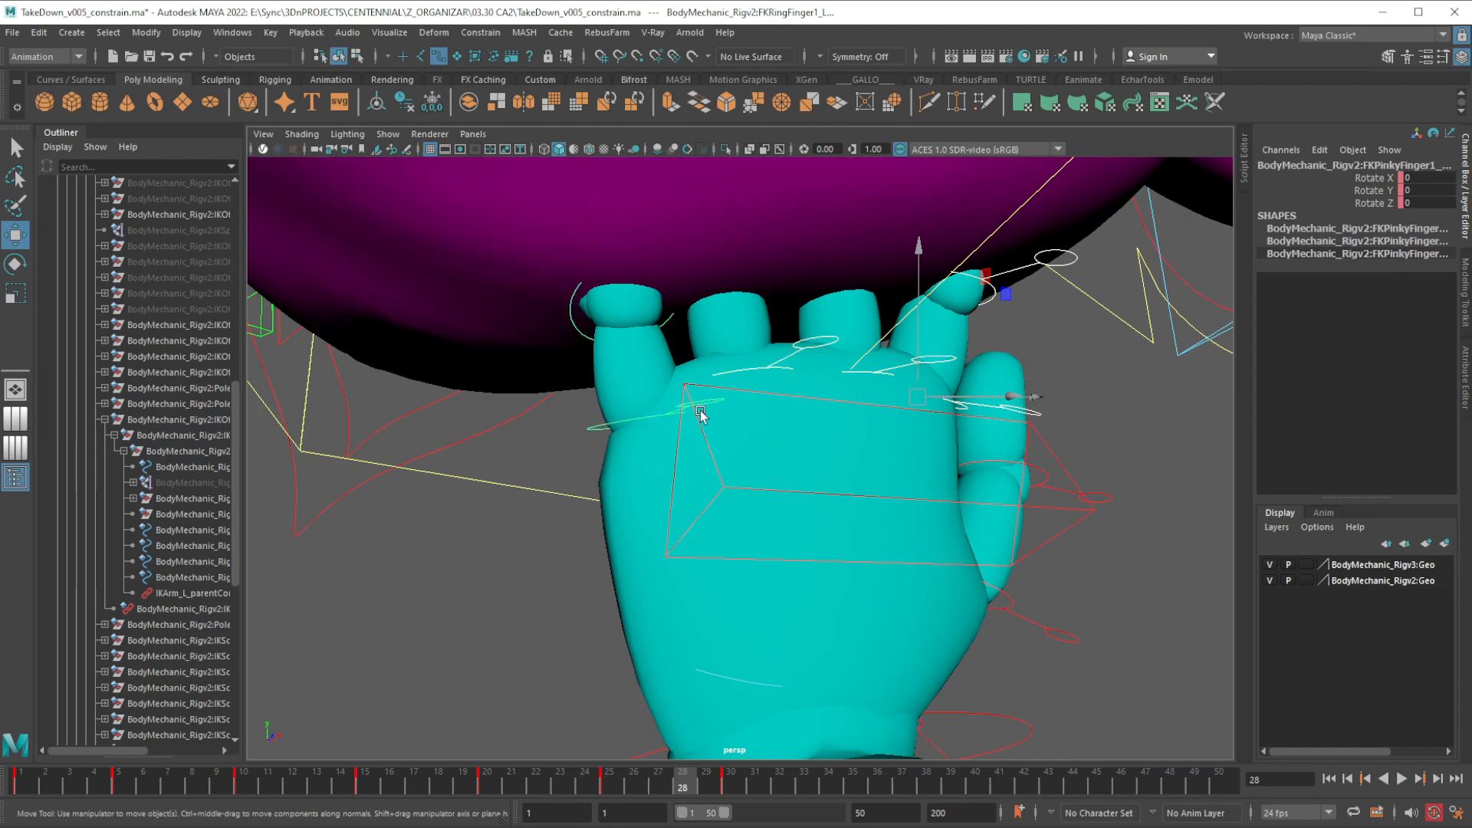
pyautogui.press('e')
pyautogui.moveTo(690, 351); pyautogui.dragTo(832, 540)
# - At frame 27, set the selected finger controls' rotations to 0
pyautogui.scroll(-10, 764, 515)
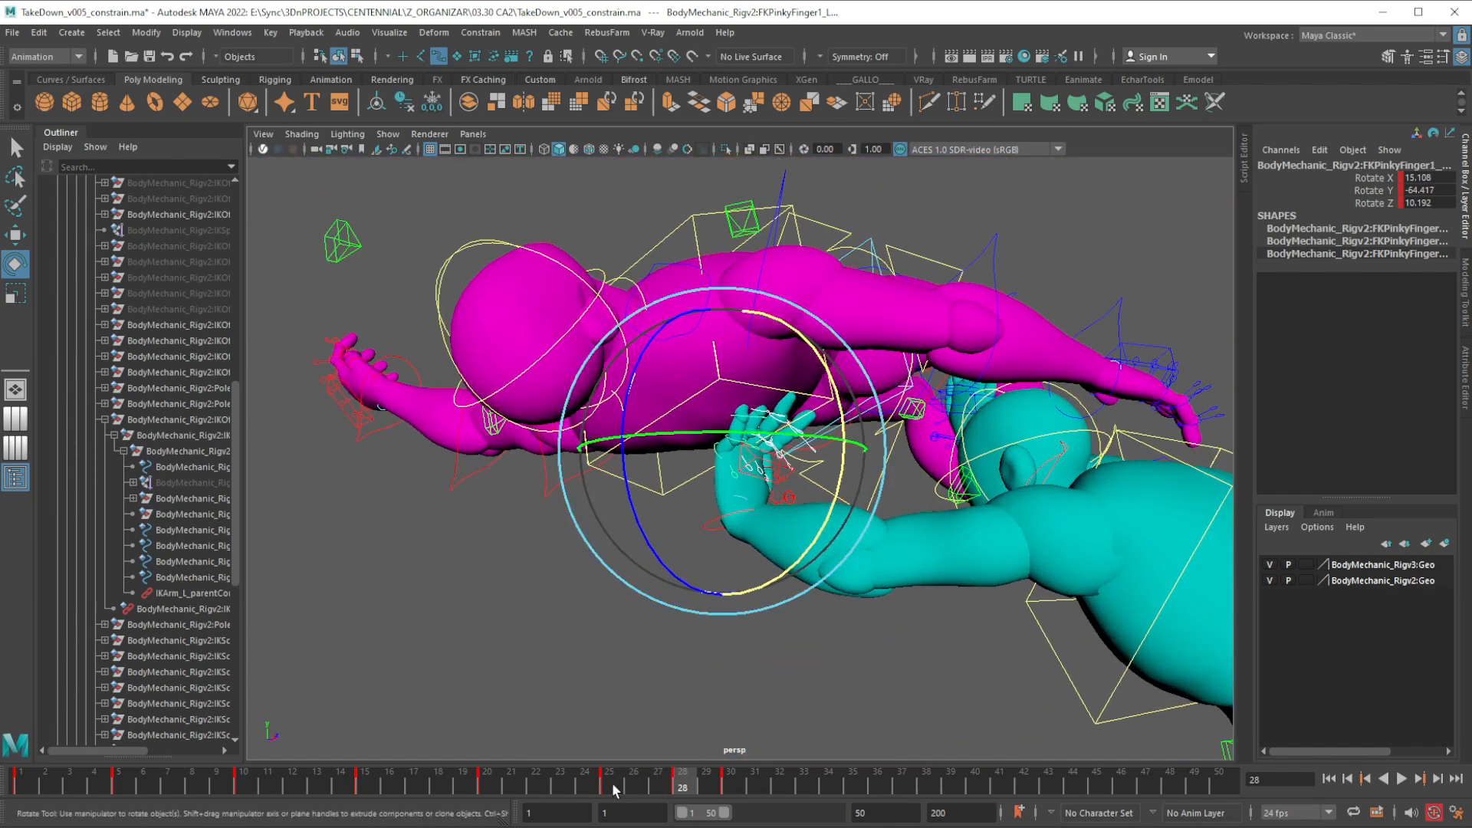
pyautogui.moveTo(613, 789); pyautogui.dragTo(634, 789)
pyautogui.moveTo(676, 785)
pyautogui.mouseDown()
pyautogui.moveTo(720, 786)
pyautogui.moveTo(663, 788)
pyautogui.mouseUp()
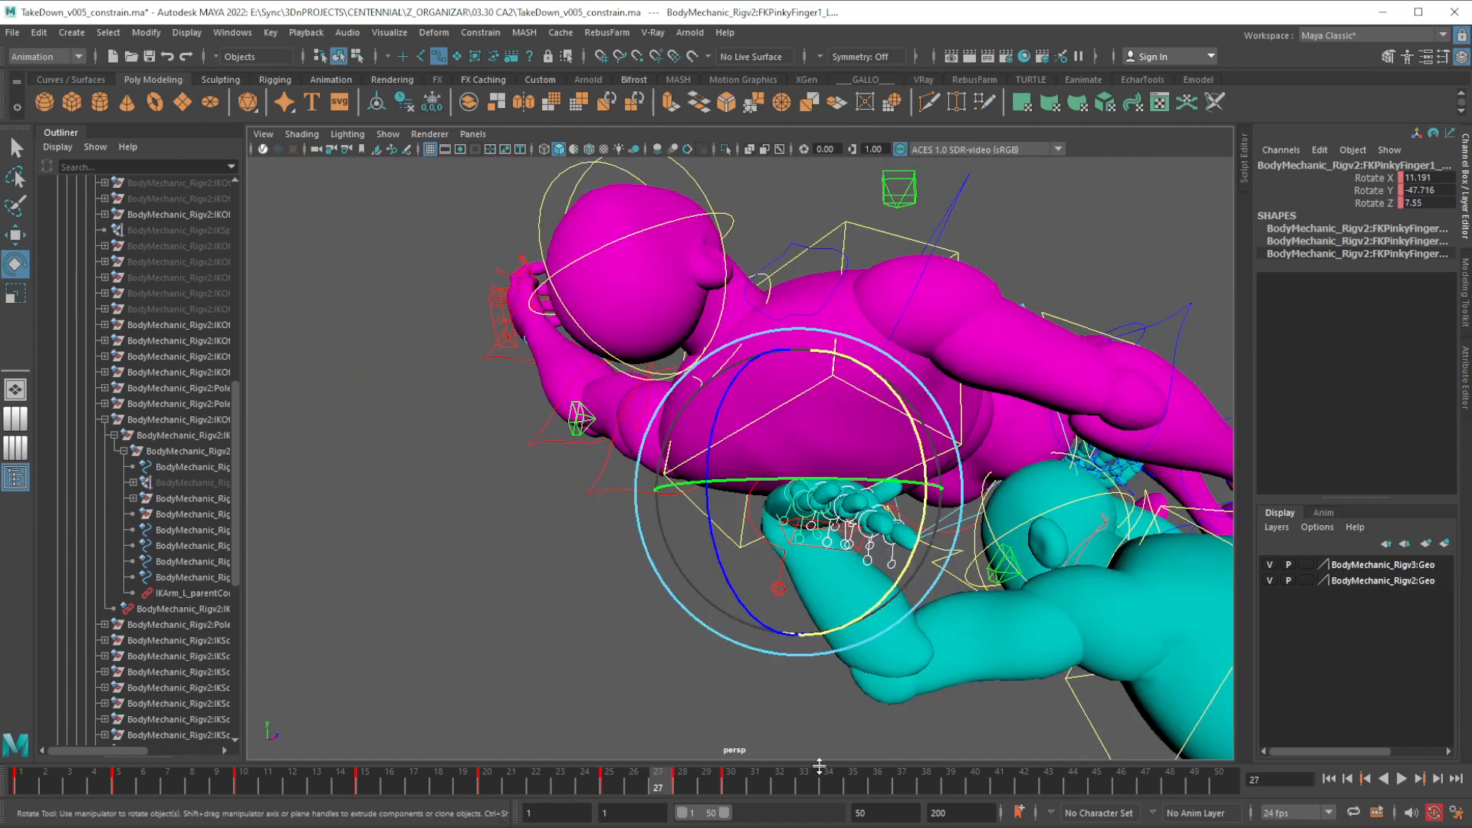
pyautogui.keyDown('alt'); pyautogui.moveTo(751, 662); pyautogui.dragTo(861, 669); pyautogui.keyUp('alt')
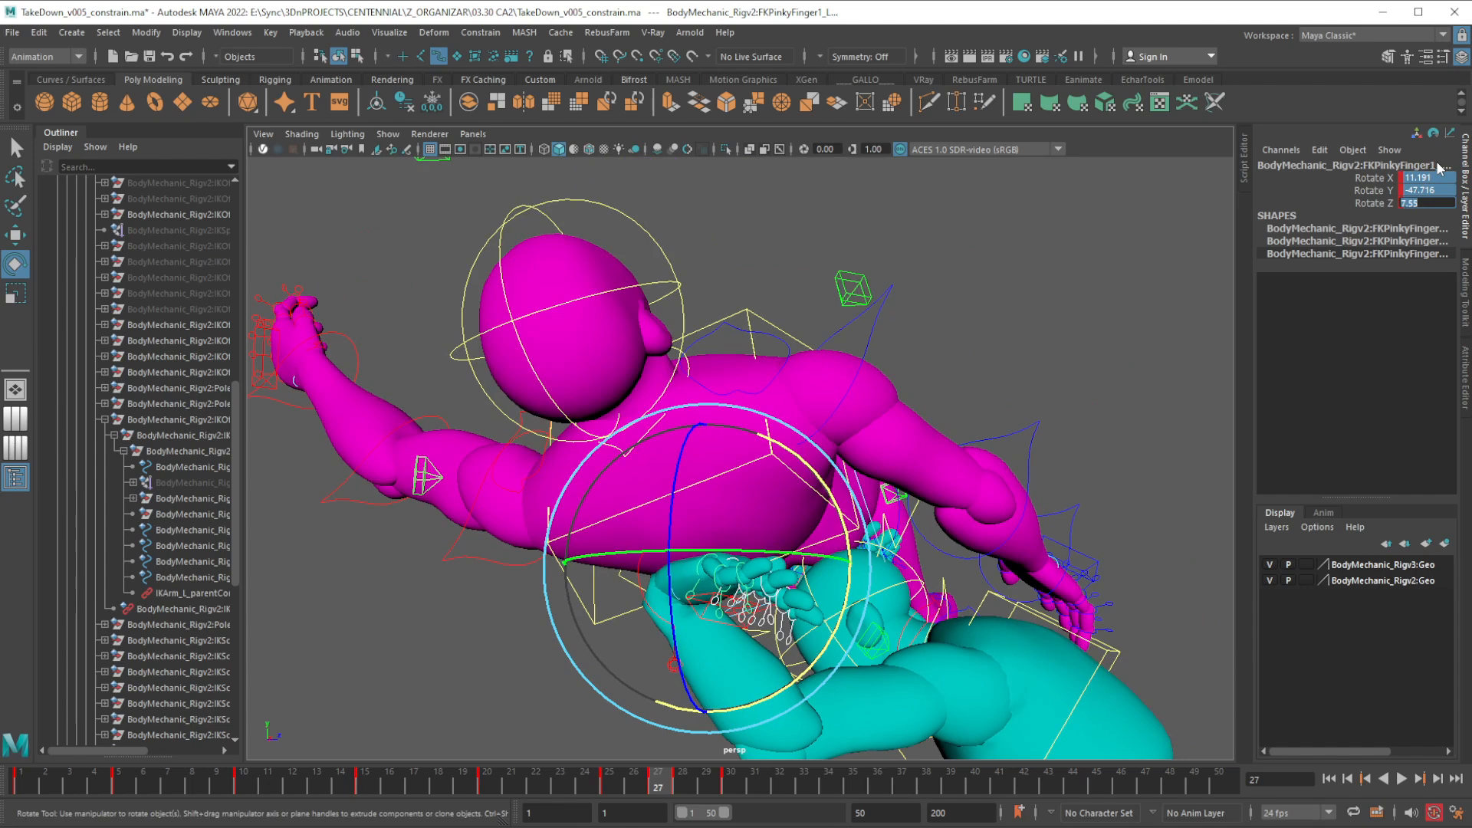
pyautogui.write('0')
pyautogui.press('Return')
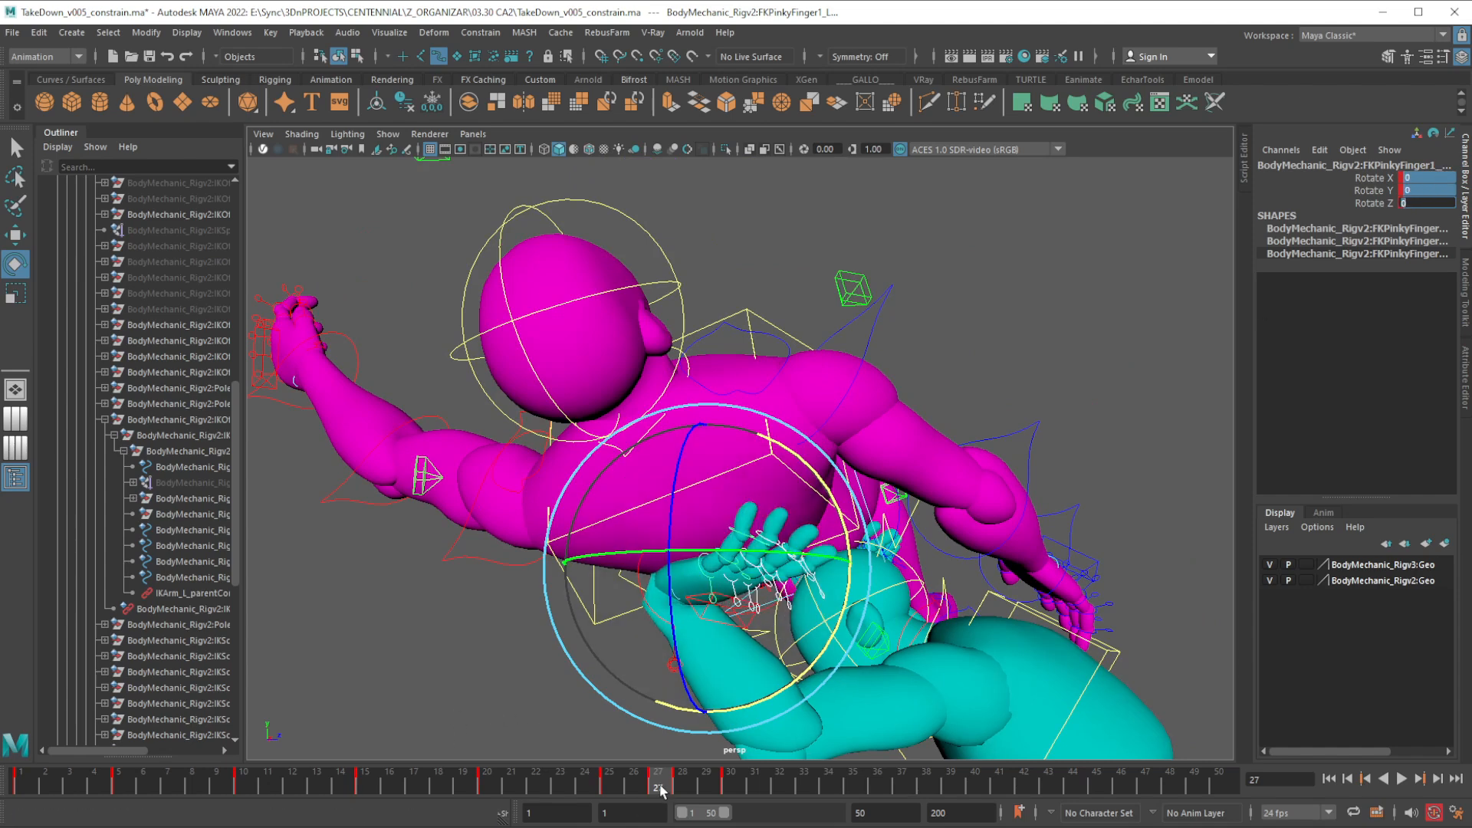
# - Play and step through frames 25 to 30, orbiting around the characters to review the hand and finger motion
pyautogui.hotkey('alt', 'v')
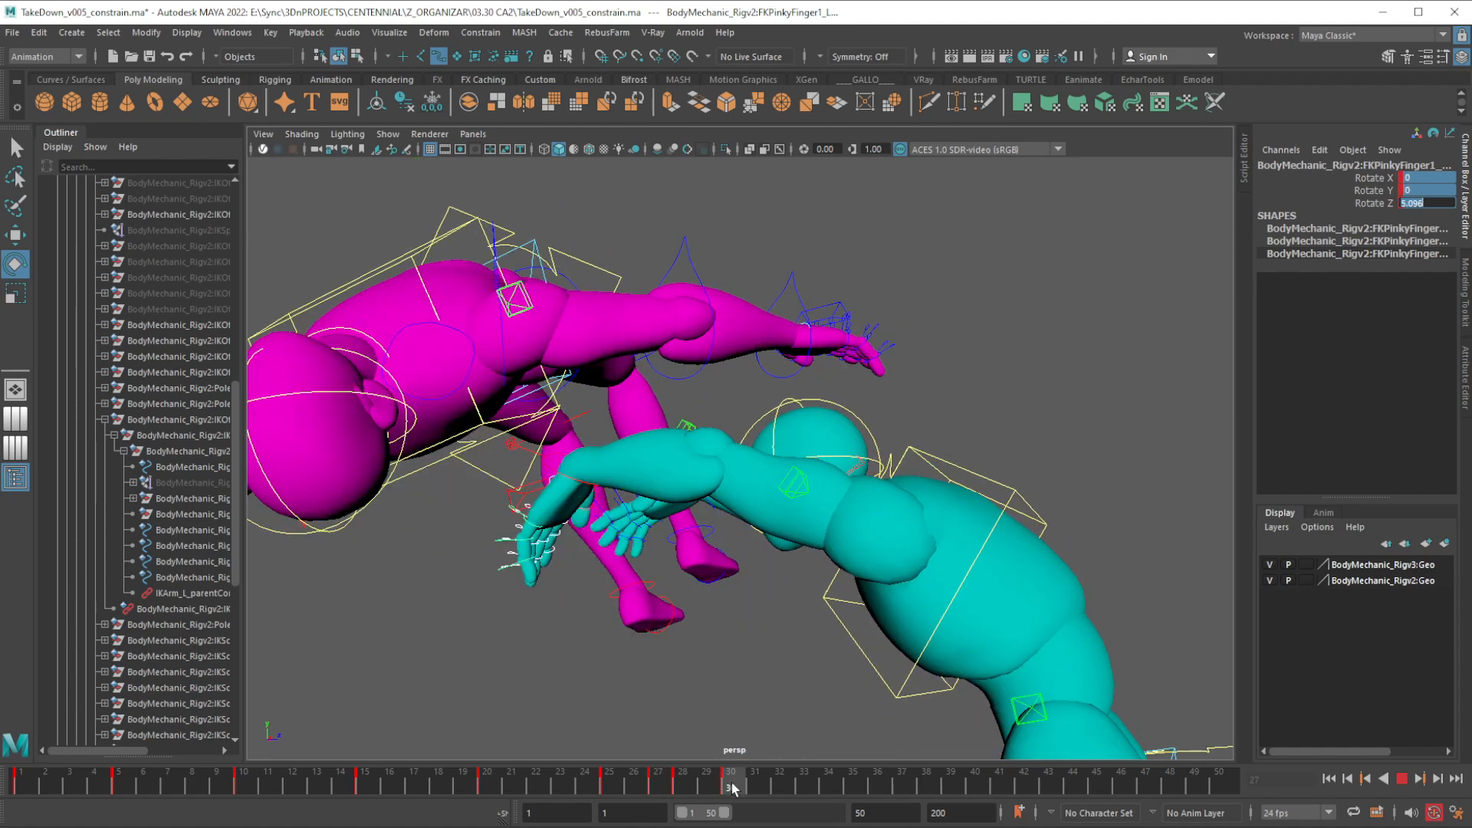
pyautogui.moveTo(732, 788); pyautogui.dragTo(627, 797)
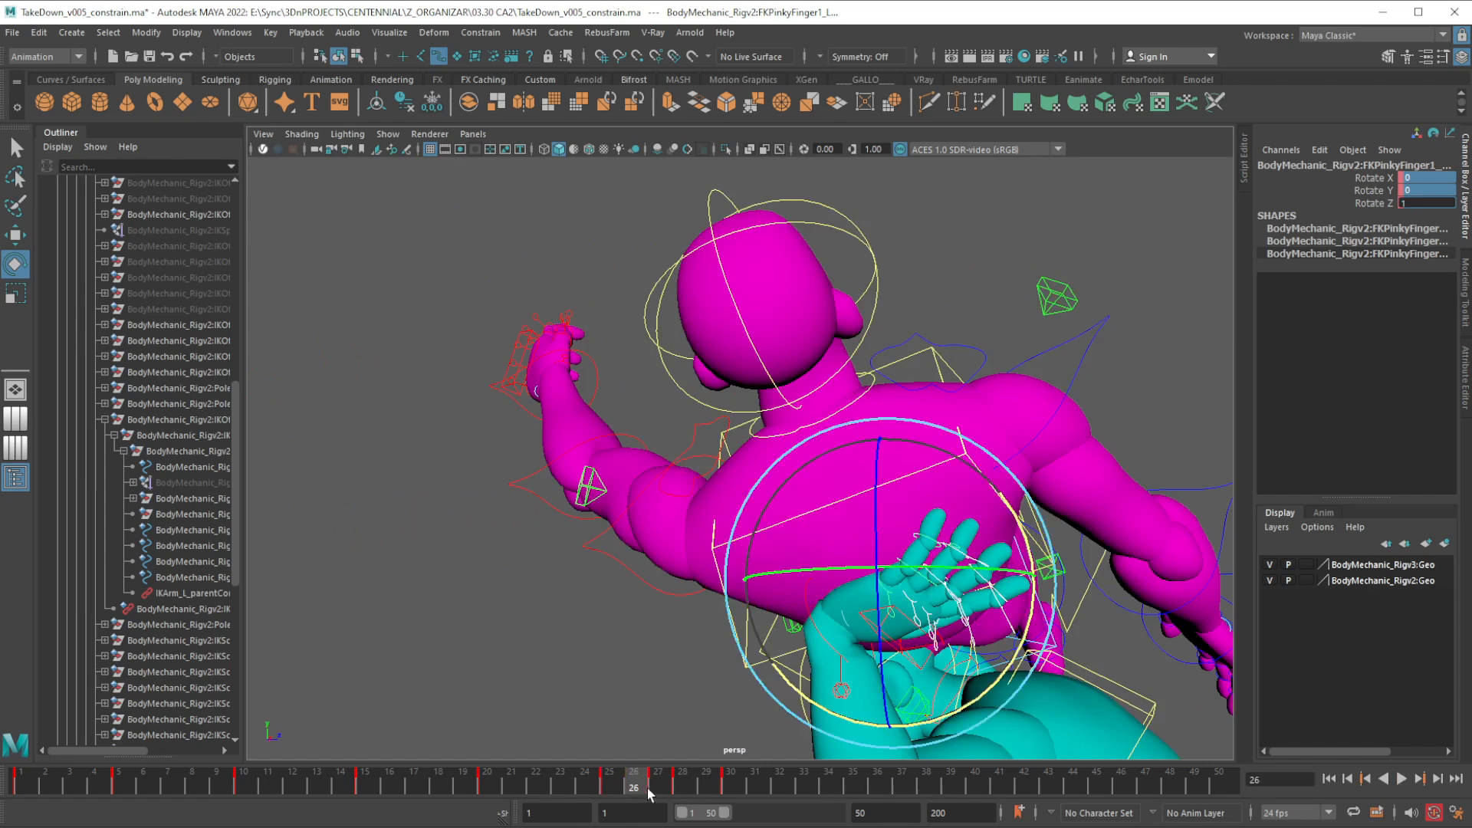
pyautogui.moveTo(726, 677)
pyautogui.keyDown('alt'); pyautogui.mouseDown()
pyautogui.moveTo(716, 659)
pyautogui.moveTo(657, 739)
pyautogui.moveTo(694, 716)
pyautogui.moveTo(706, 683)
pyautogui.mouseUp(); pyautogui.keyUp('alt')
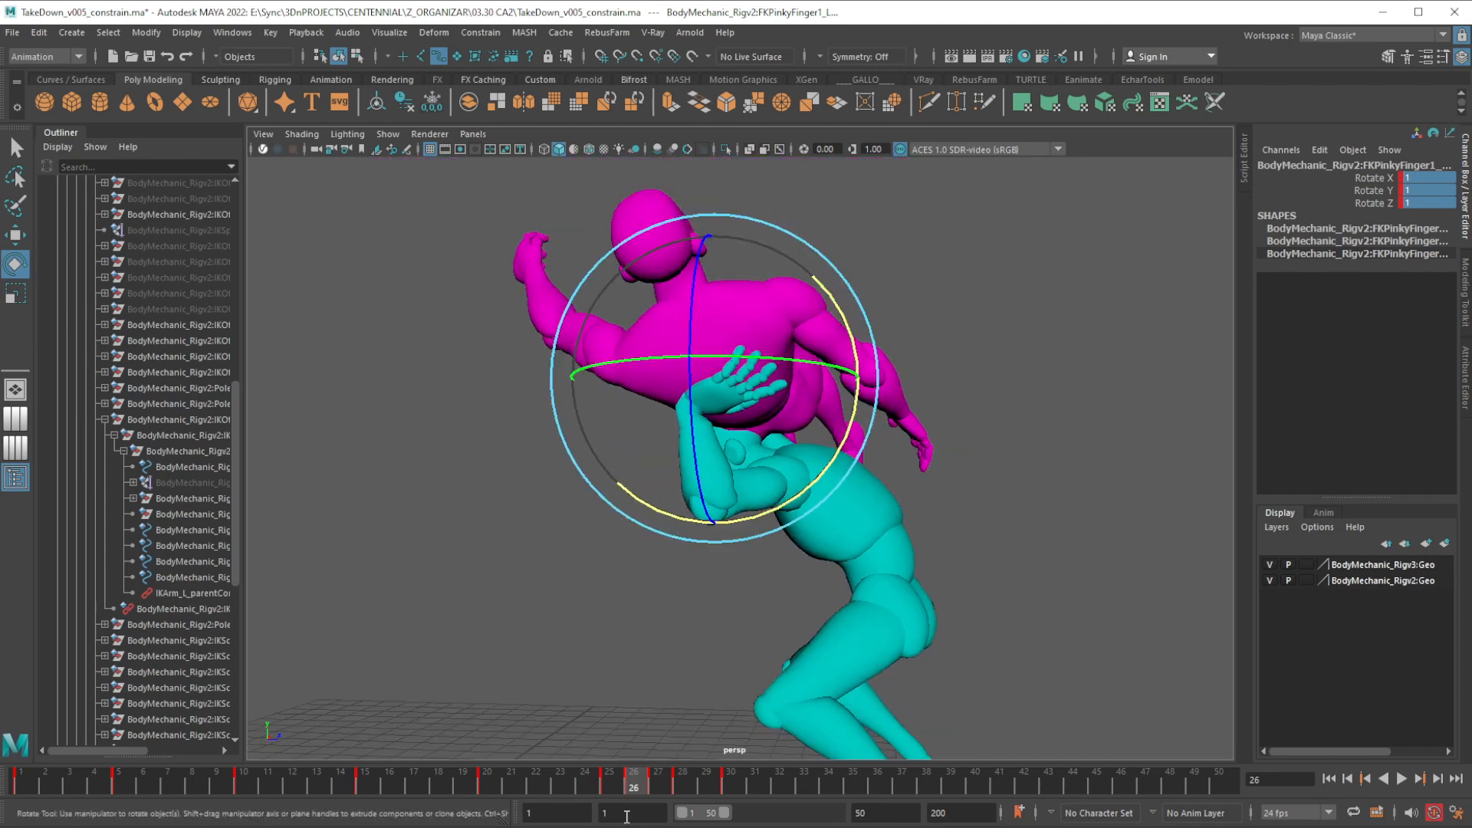
pyautogui.click(616, 790)
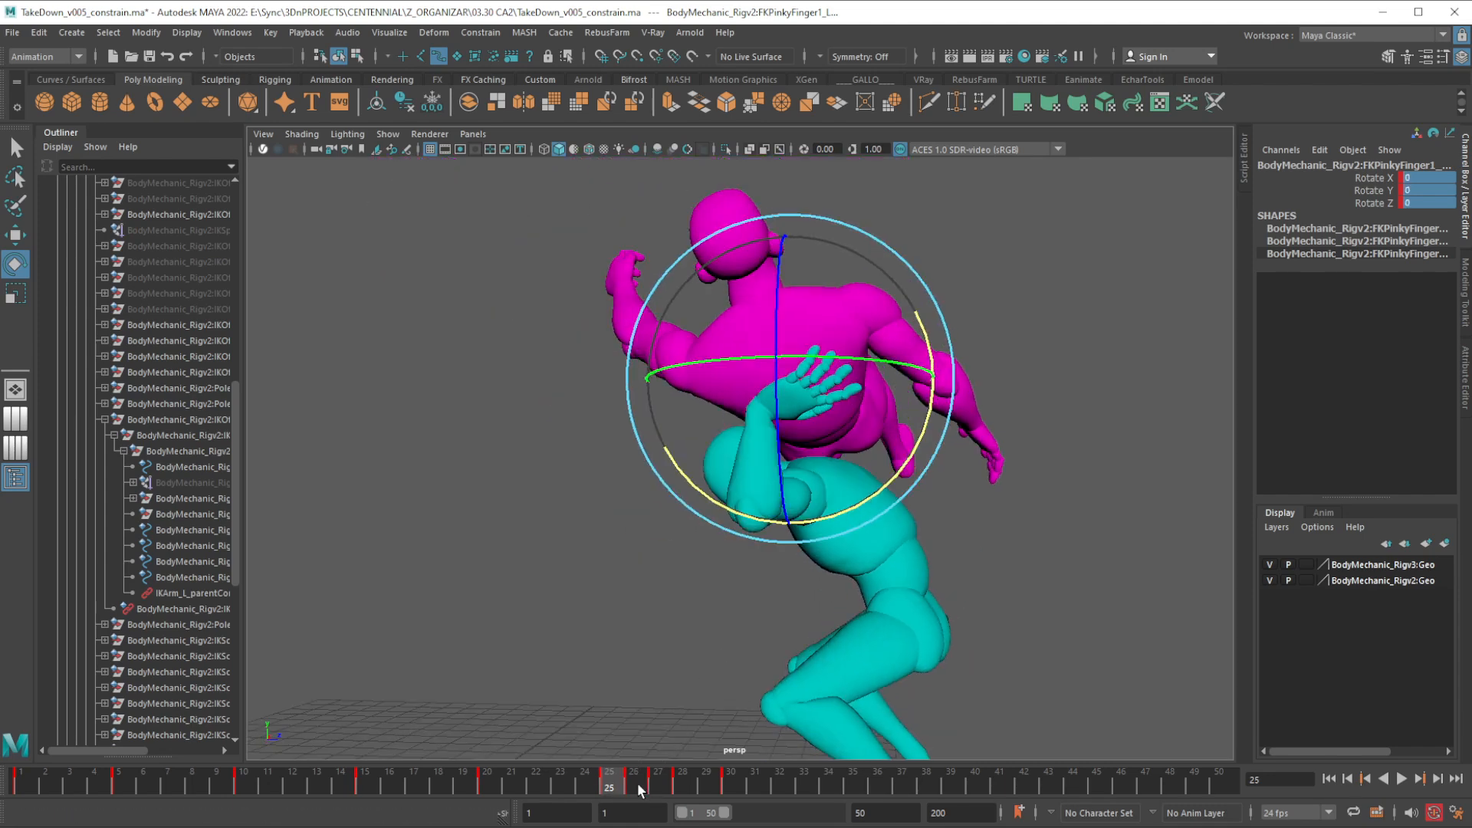
pyautogui.click(639, 786)
pyautogui.click(663, 788)
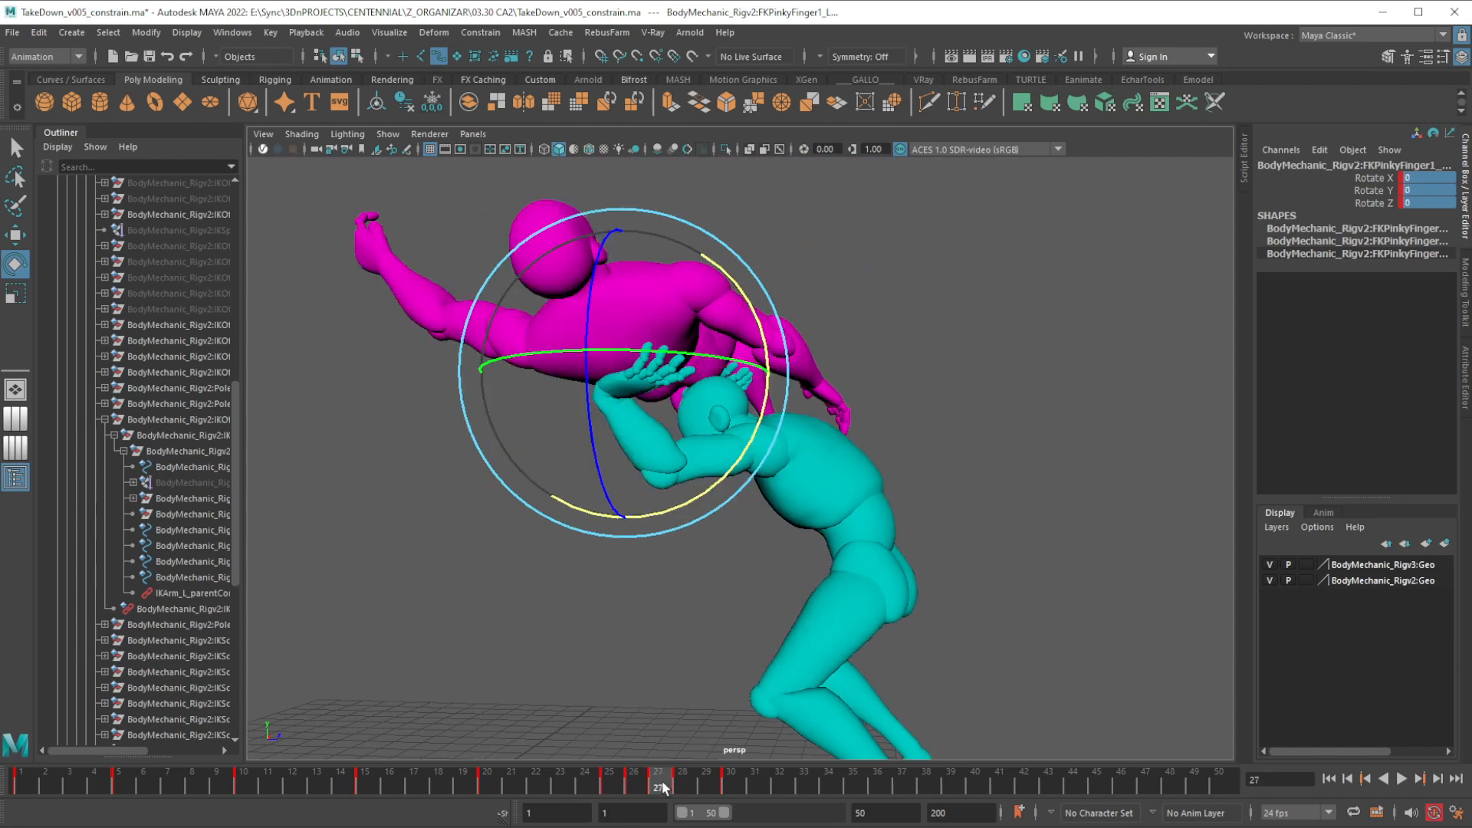
pyautogui.click(684, 786)
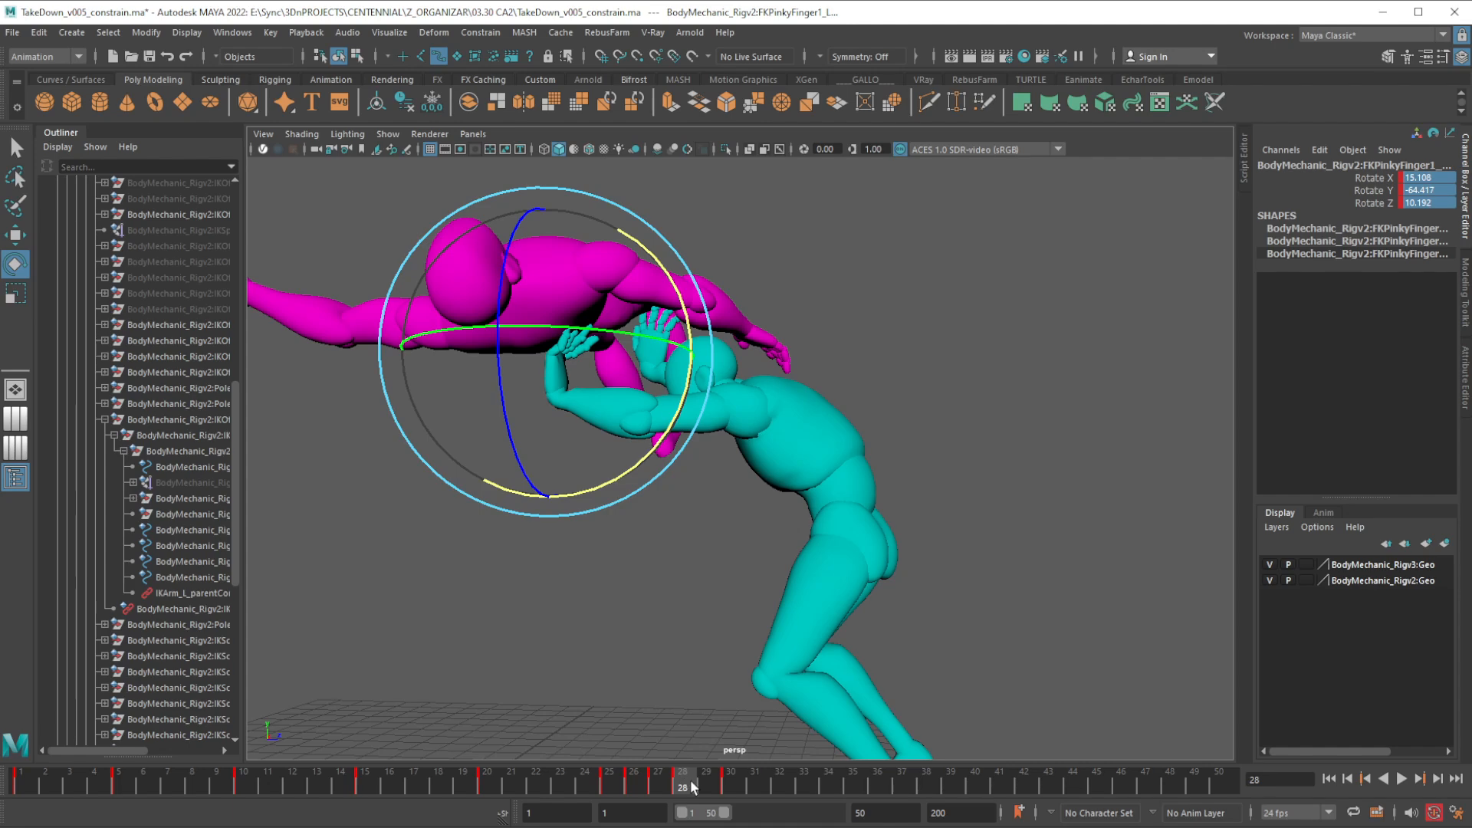
pyautogui.click(706, 786)
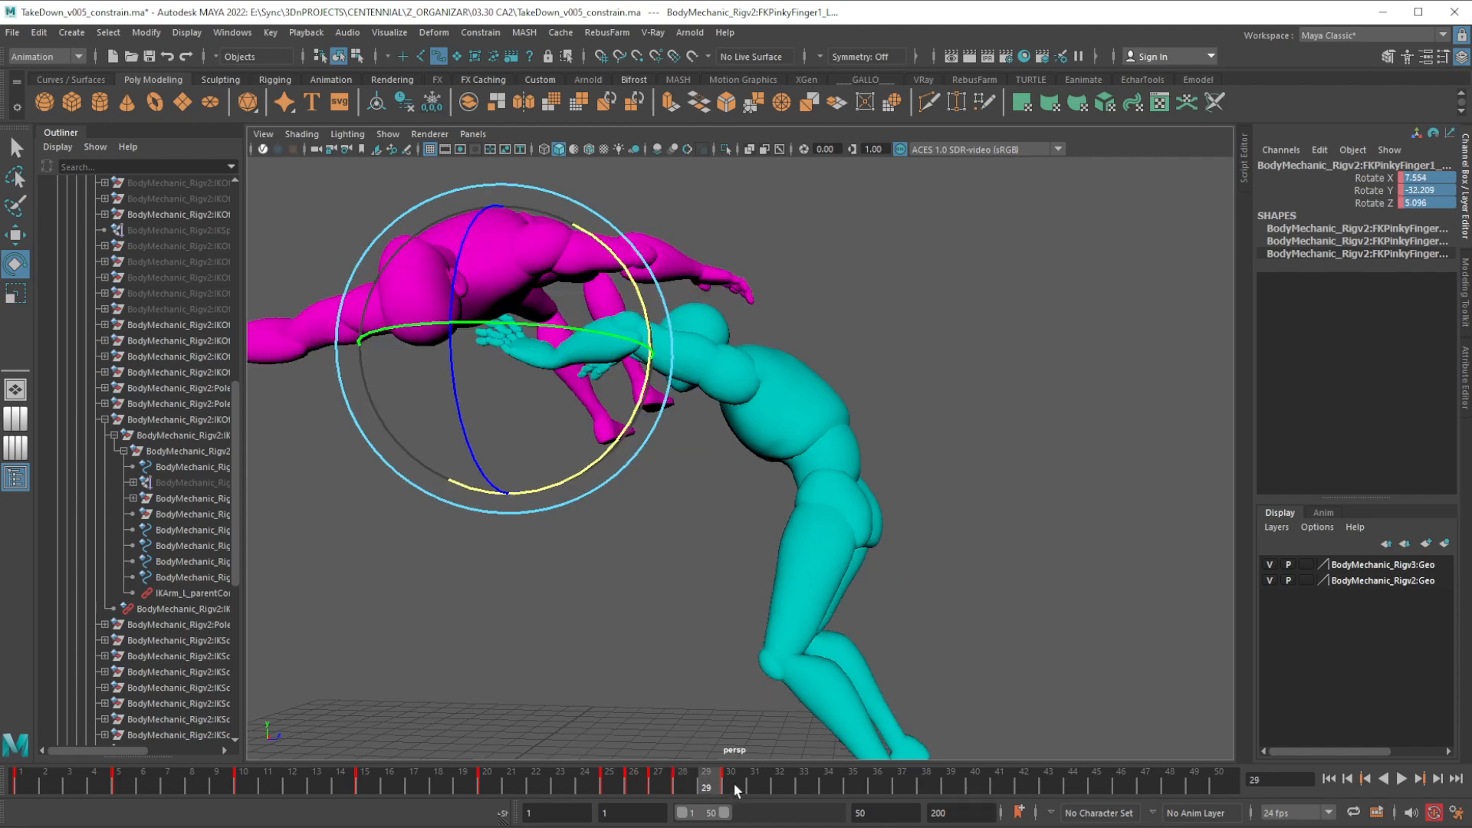
pyautogui.click(734, 783)
pyautogui.keyDown('alt'); pyautogui.moveTo(776, 694); pyautogui.dragTo(563, 697); pyautogui.keyUp('alt')
pyautogui.scroll(3, 601, 562)
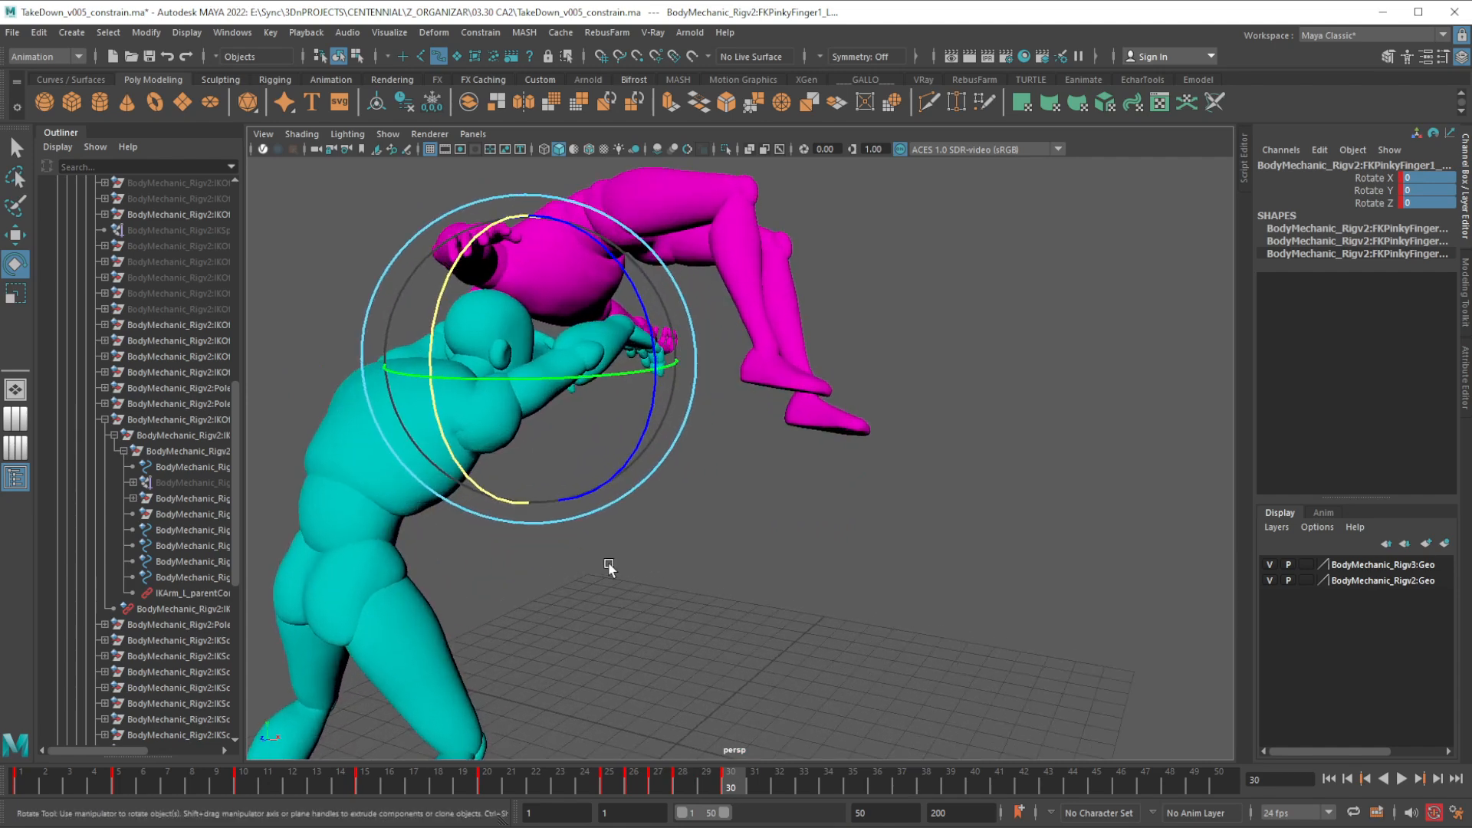
pyautogui.keyDown('alt'); pyautogui.moveTo(609, 568); pyautogui.dragTo(728, 679, button='middle'); pyautogui.keyUp('alt')
pyautogui.keyDown('alt'); pyautogui.moveTo(729, 678); pyautogui.dragTo(628, 636); pyautogui.keyUp('alt')
pyautogui.click(618, 785)
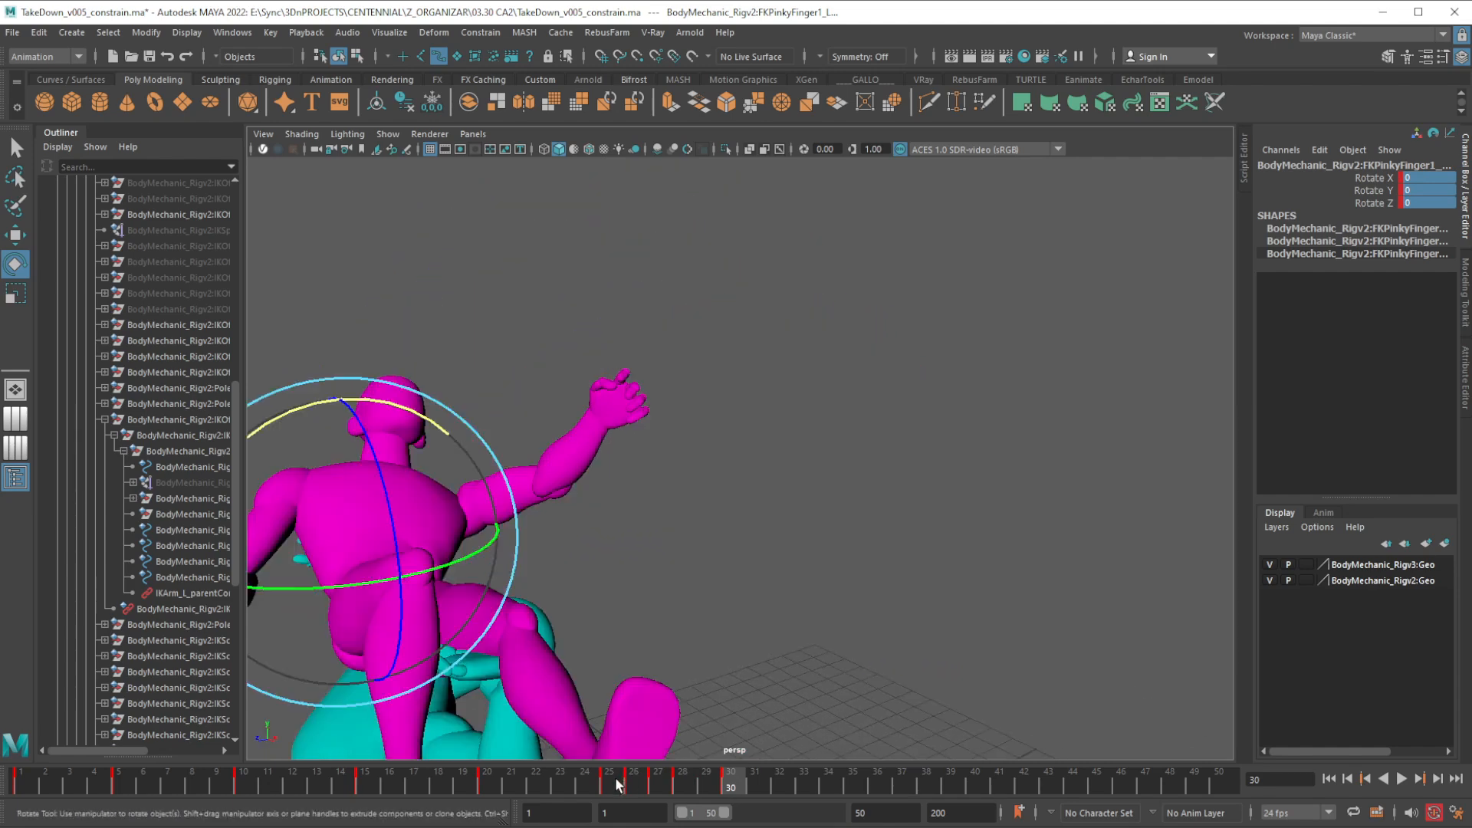
pyautogui.moveTo(619, 784); pyautogui.dragTo(738, 775)
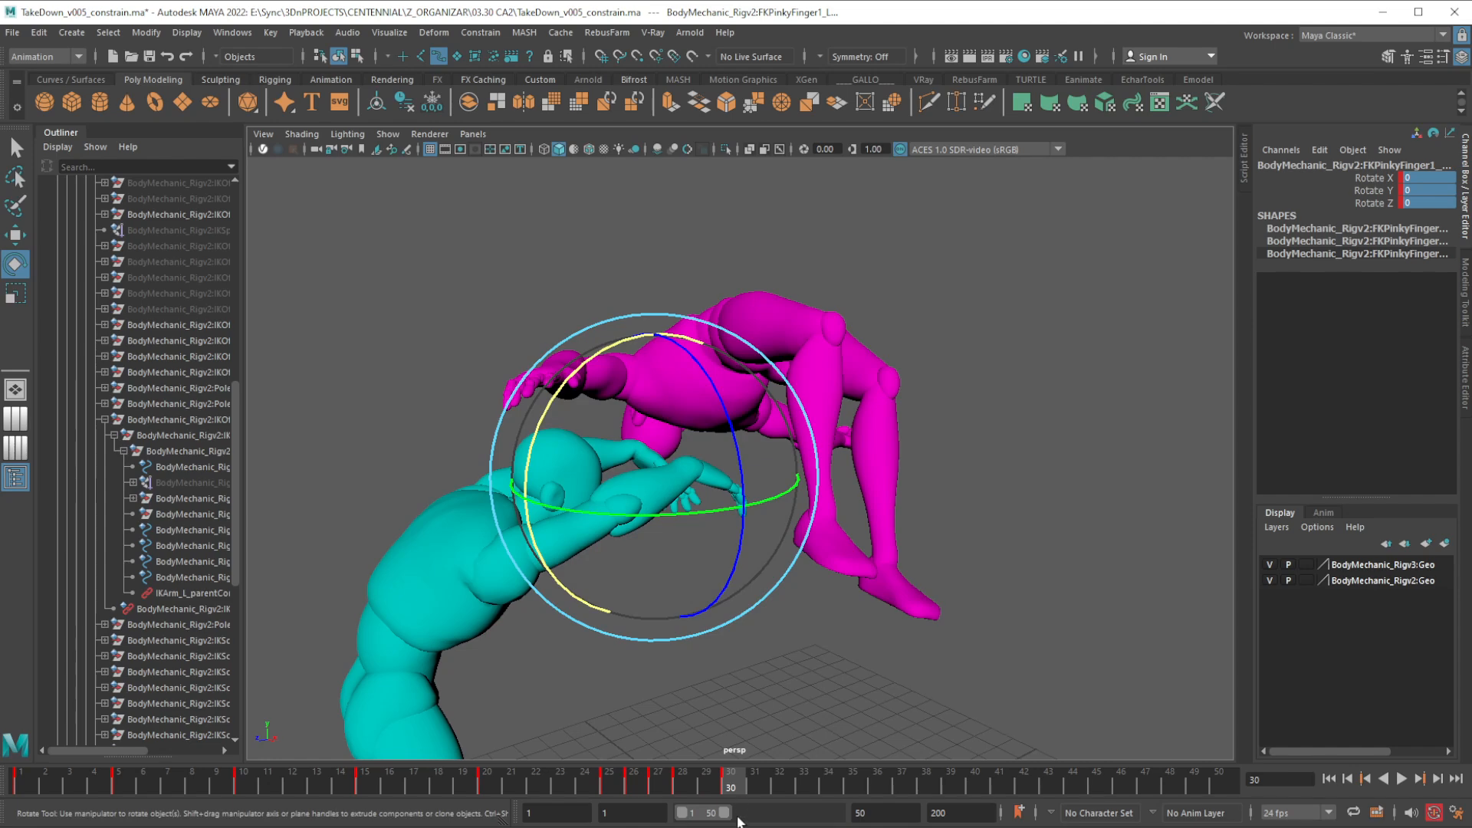
# - Extend the playback range end to 38 and play back the lift from a wider view
pyautogui.moveTo(726, 814); pyautogui.dragTo(719, 821)
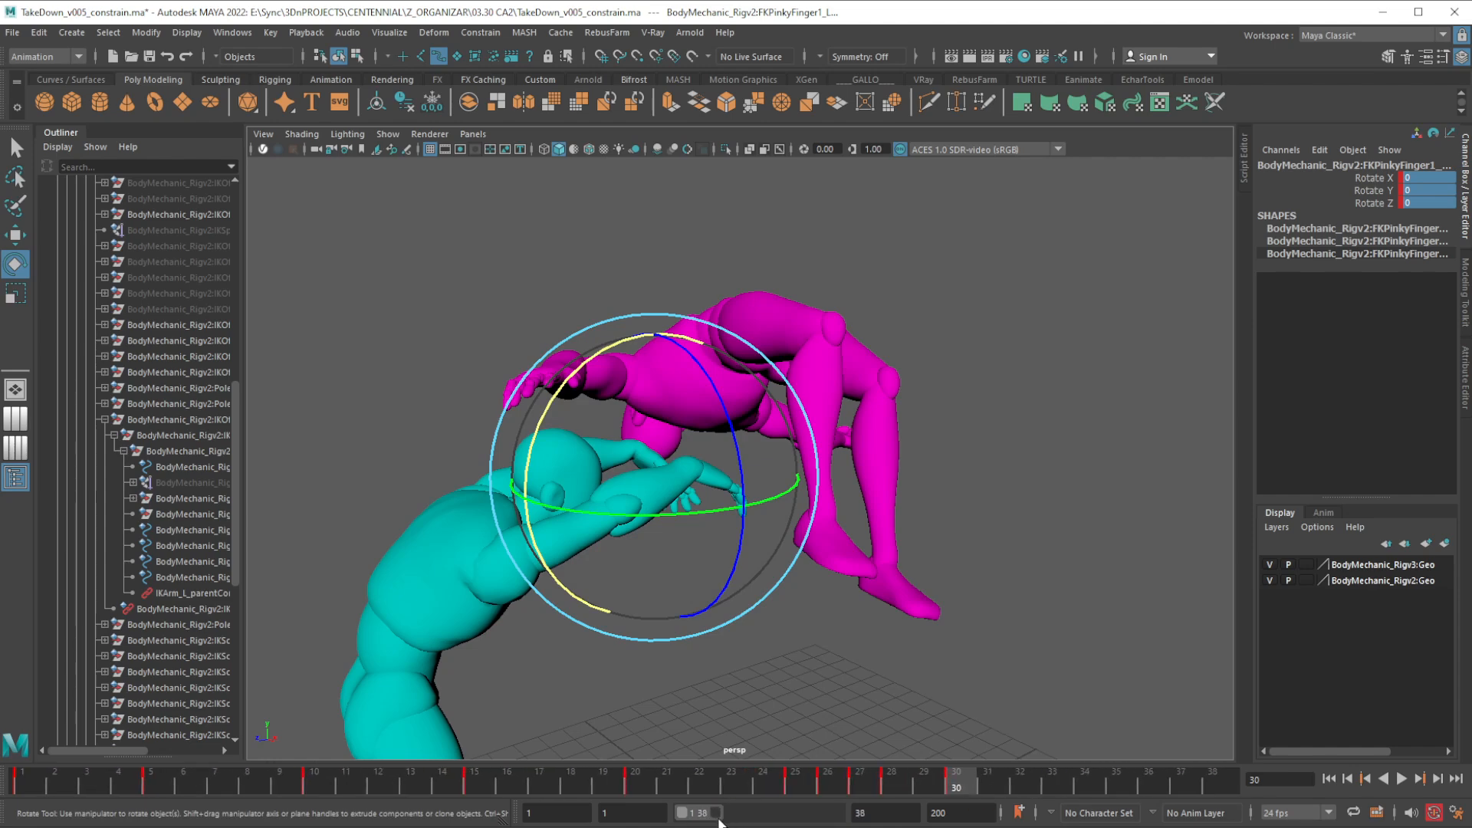
pyautogui.keyDown('alt'); pyautogui.moveTo(780, 701); pyautogui.dragTo(777, 659, button='right'); pyautogui.keyUp('alt')
pyautogui.keyDown('alt'); pyautogui.moveTo(778, 660); pyautogui.dragTo(798, 653, button='middle'); pyautogui.keyUp('alt')
pyautogui.keyDown('alt'); pyautogui.moveTo(798, 667); pyautogui.dragTo(755, 650); pyautogui.keyUp('alt')
pyautogui.click(802, 675)
pyautogui.keyDown('alt'); pyautogui.moveTo(929, 680); pyautogui.dragTo(920, 672); pyautogui.keyUp('alt')
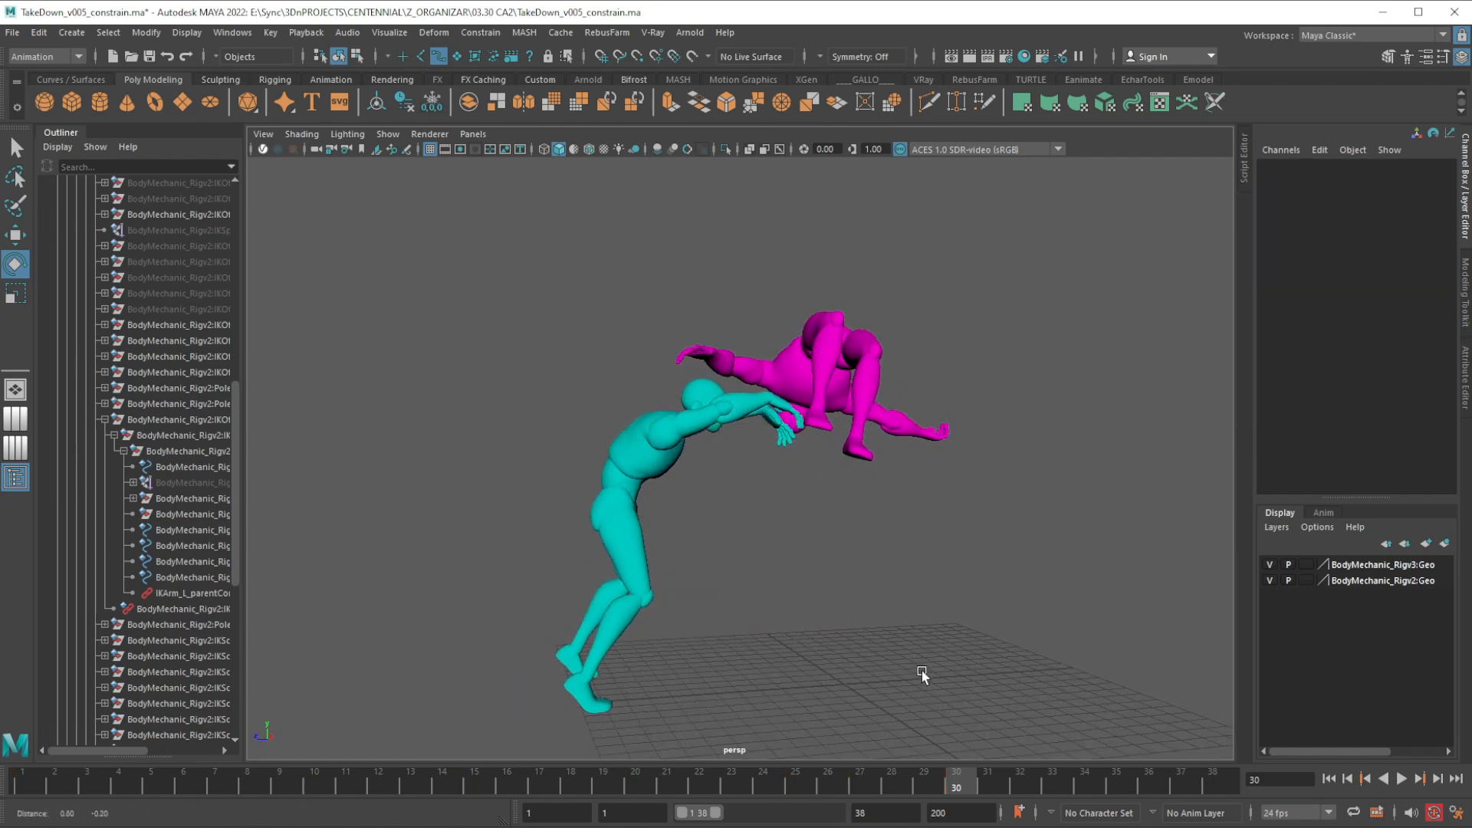
pyautogui.keyDown('alt'); pyautogui.moveTo(920, 671); pyautogui.dragTo(881, 668, button='middle'); pyautogui.keyUp('alt')
pyautogui.click(1401, 778)
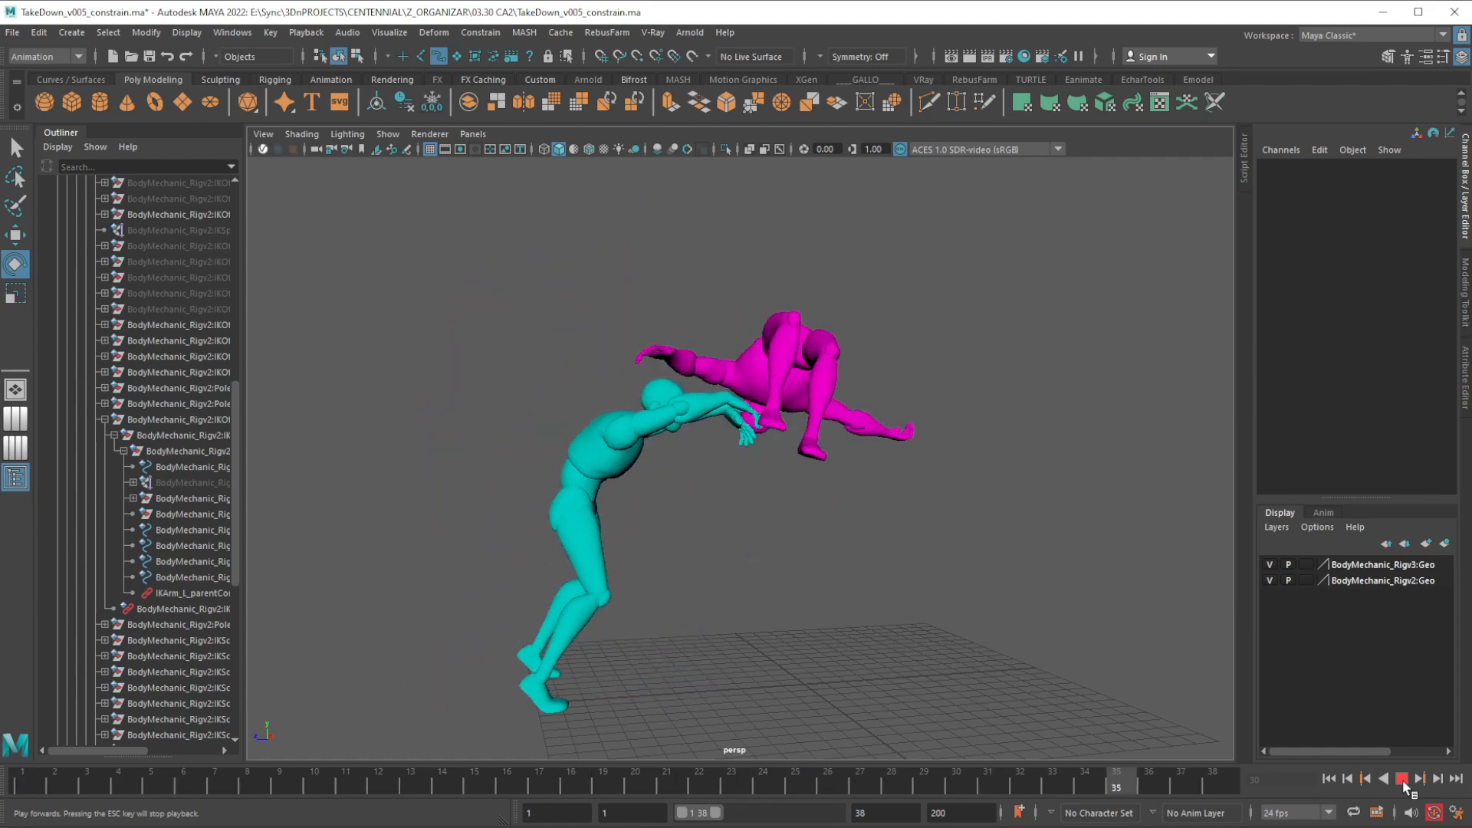
pyautogui.click(1401, 780)
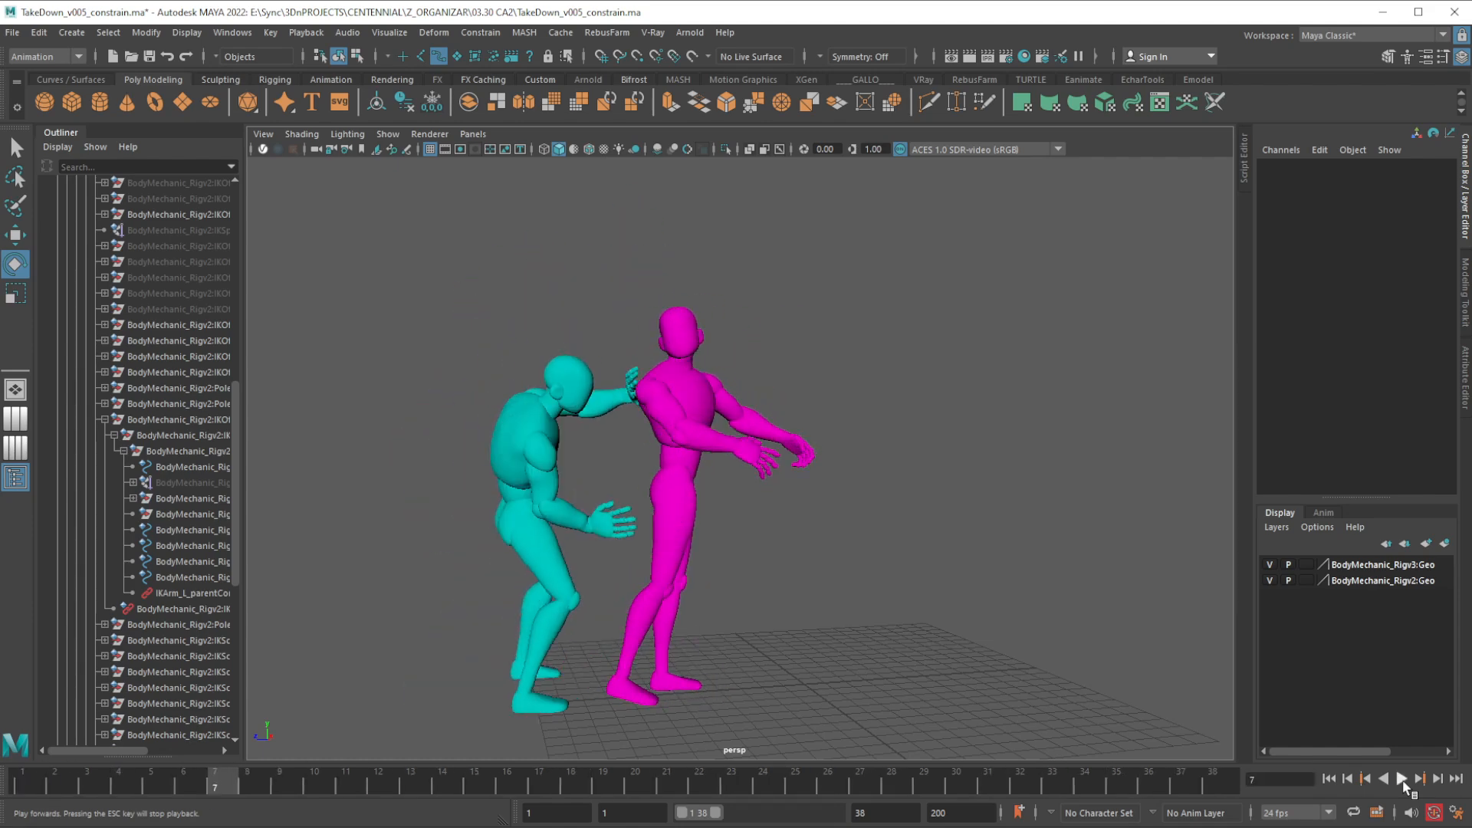